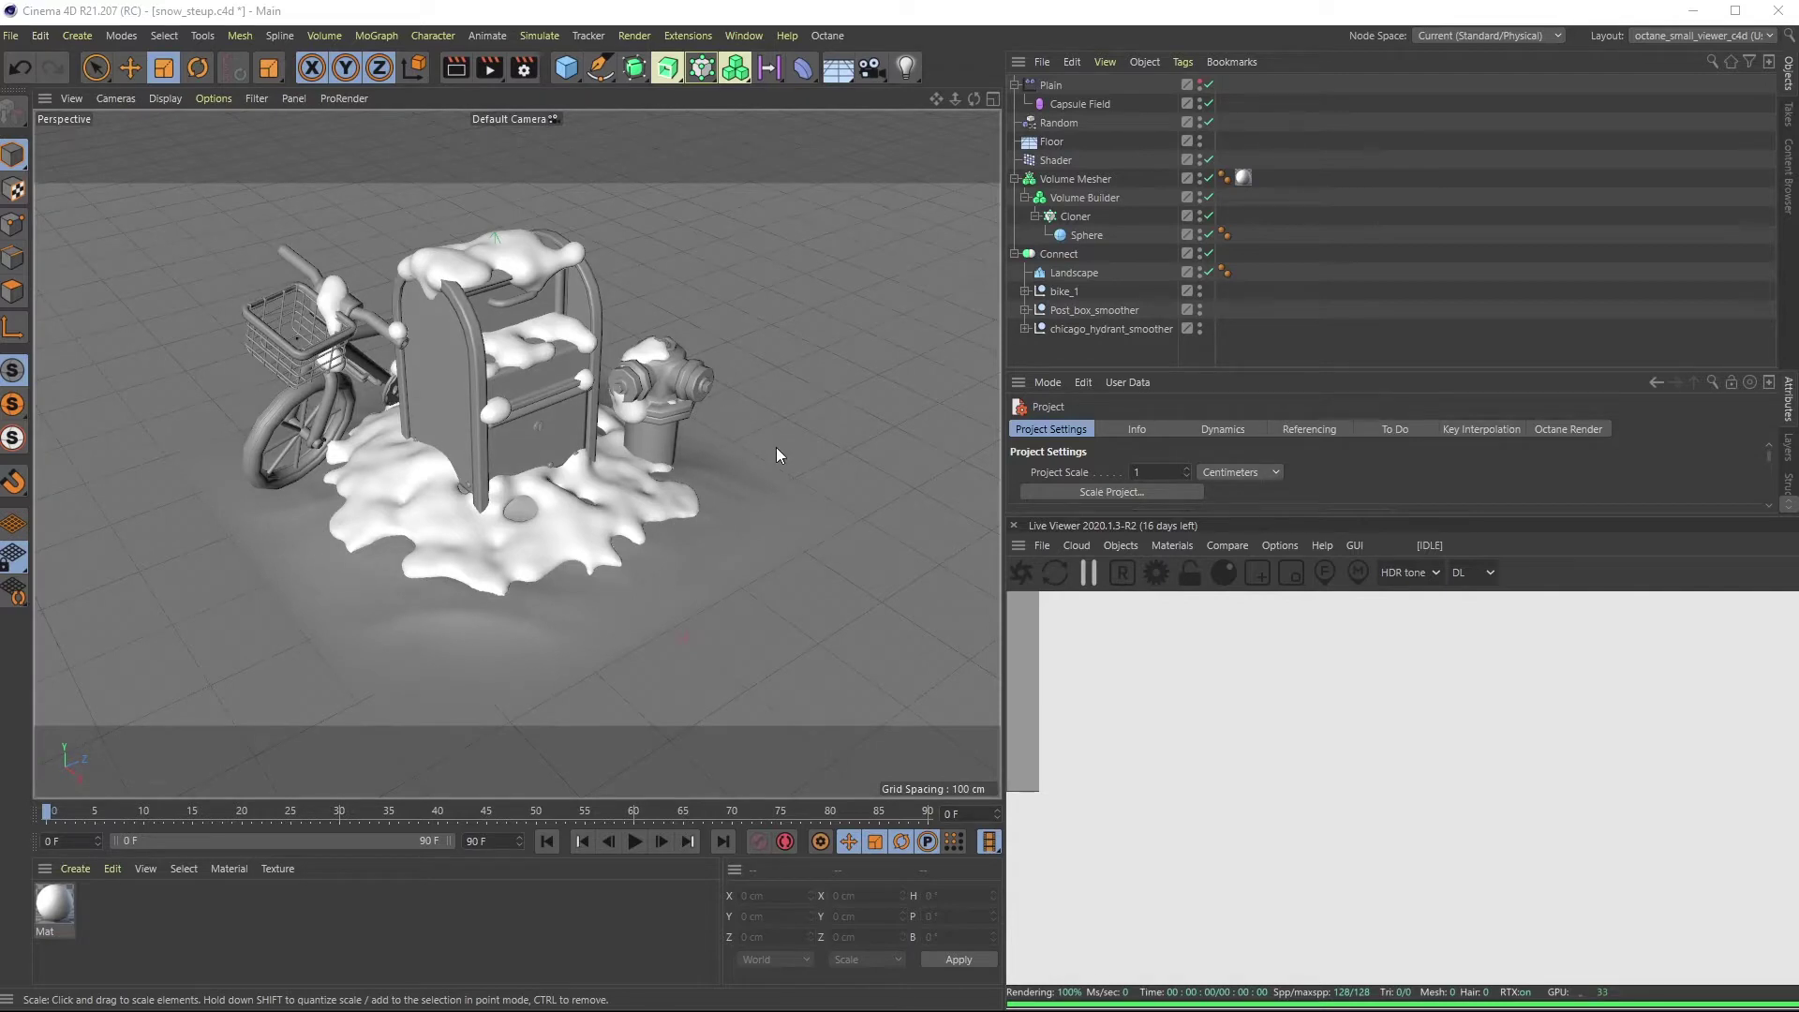
Examine the reference renders of the snowy mailbox scene and the three snow-capped balls
{"action": "left_click_drag", "start_coordinate": [323, 1011], "coordinate": [535, 0]}
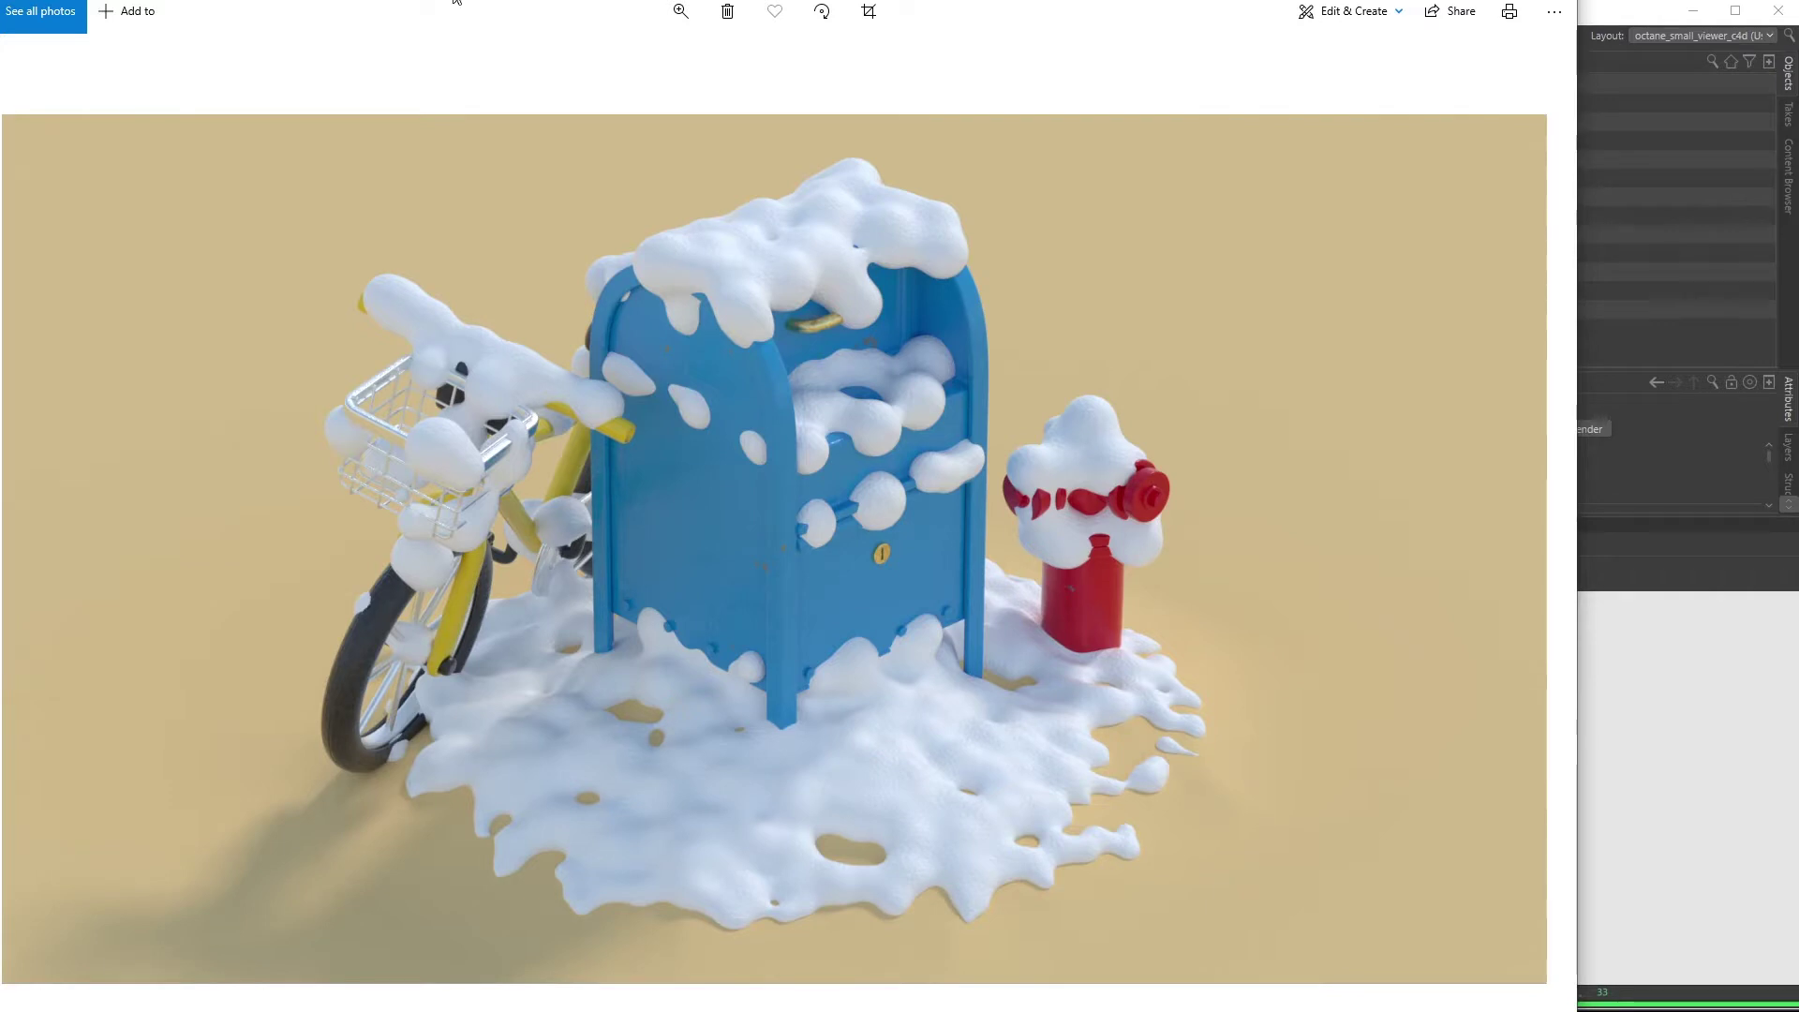
{"action": "left_click_drag", "start_coordinate": [456, 0], "coordinate": [386, 88]}
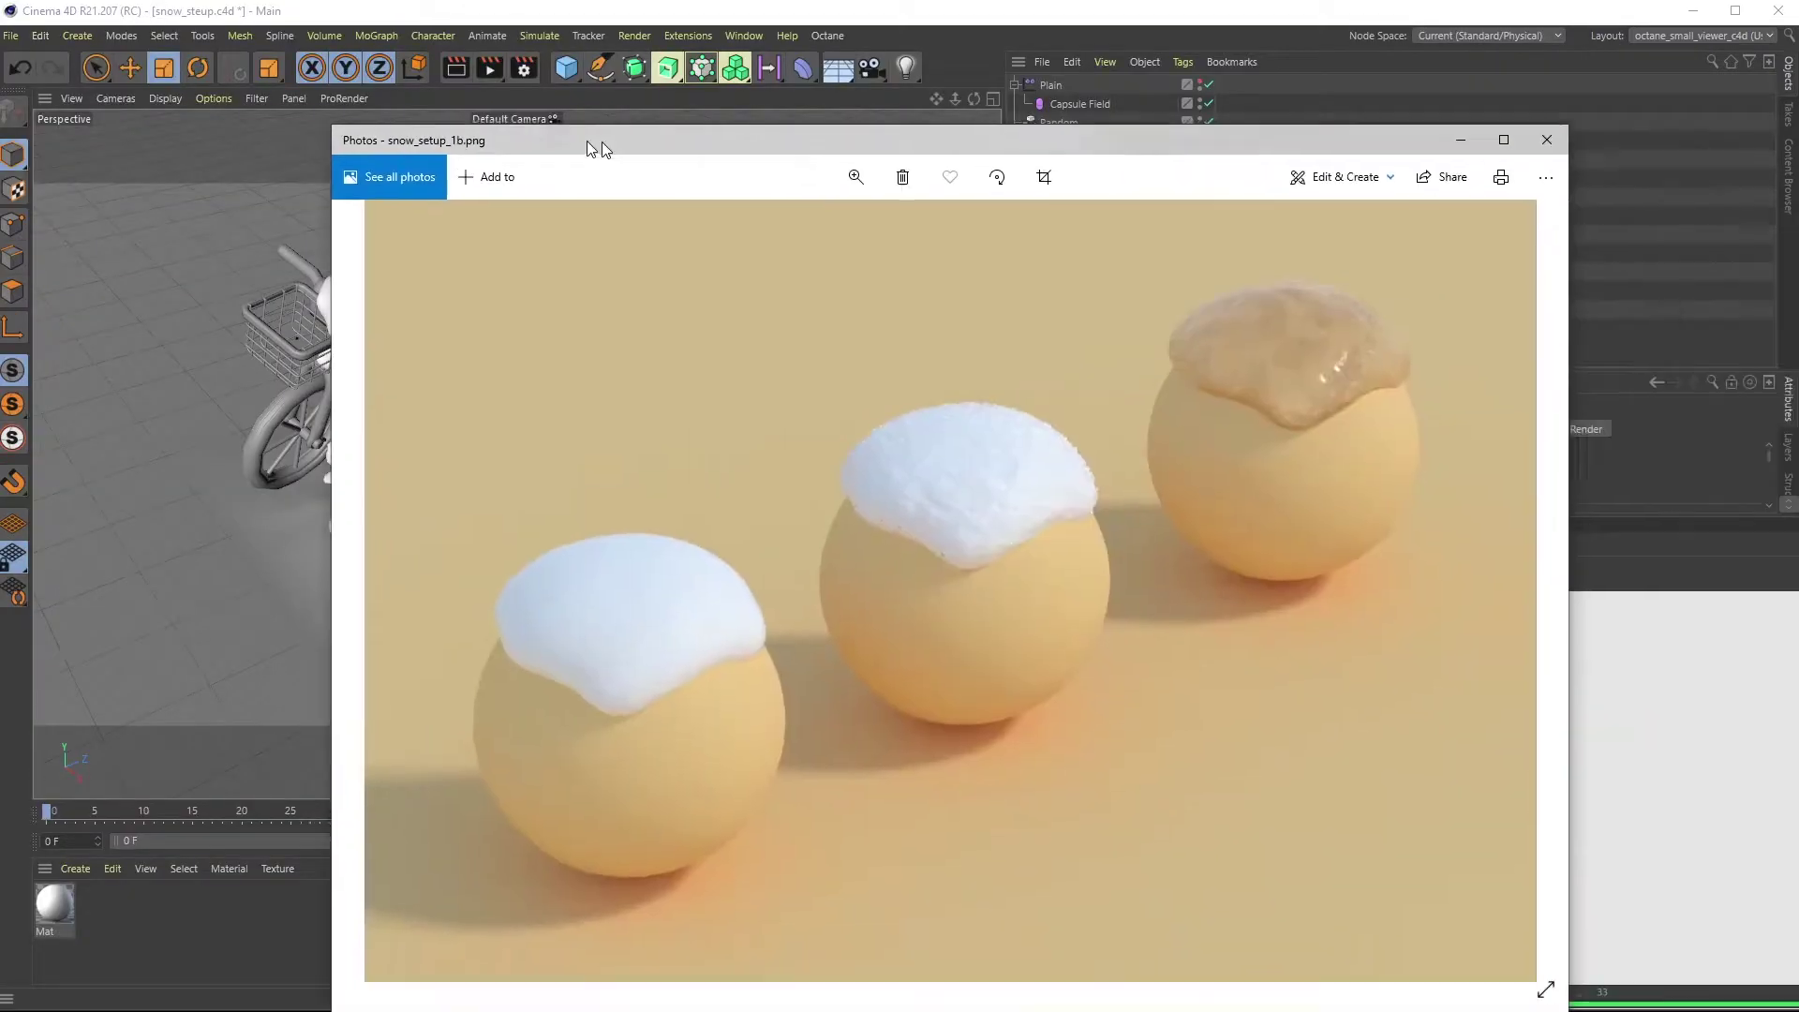
{"action": "left_click_drag", "start_coordinate": [590, 145], "coordinate": [465, 44]}
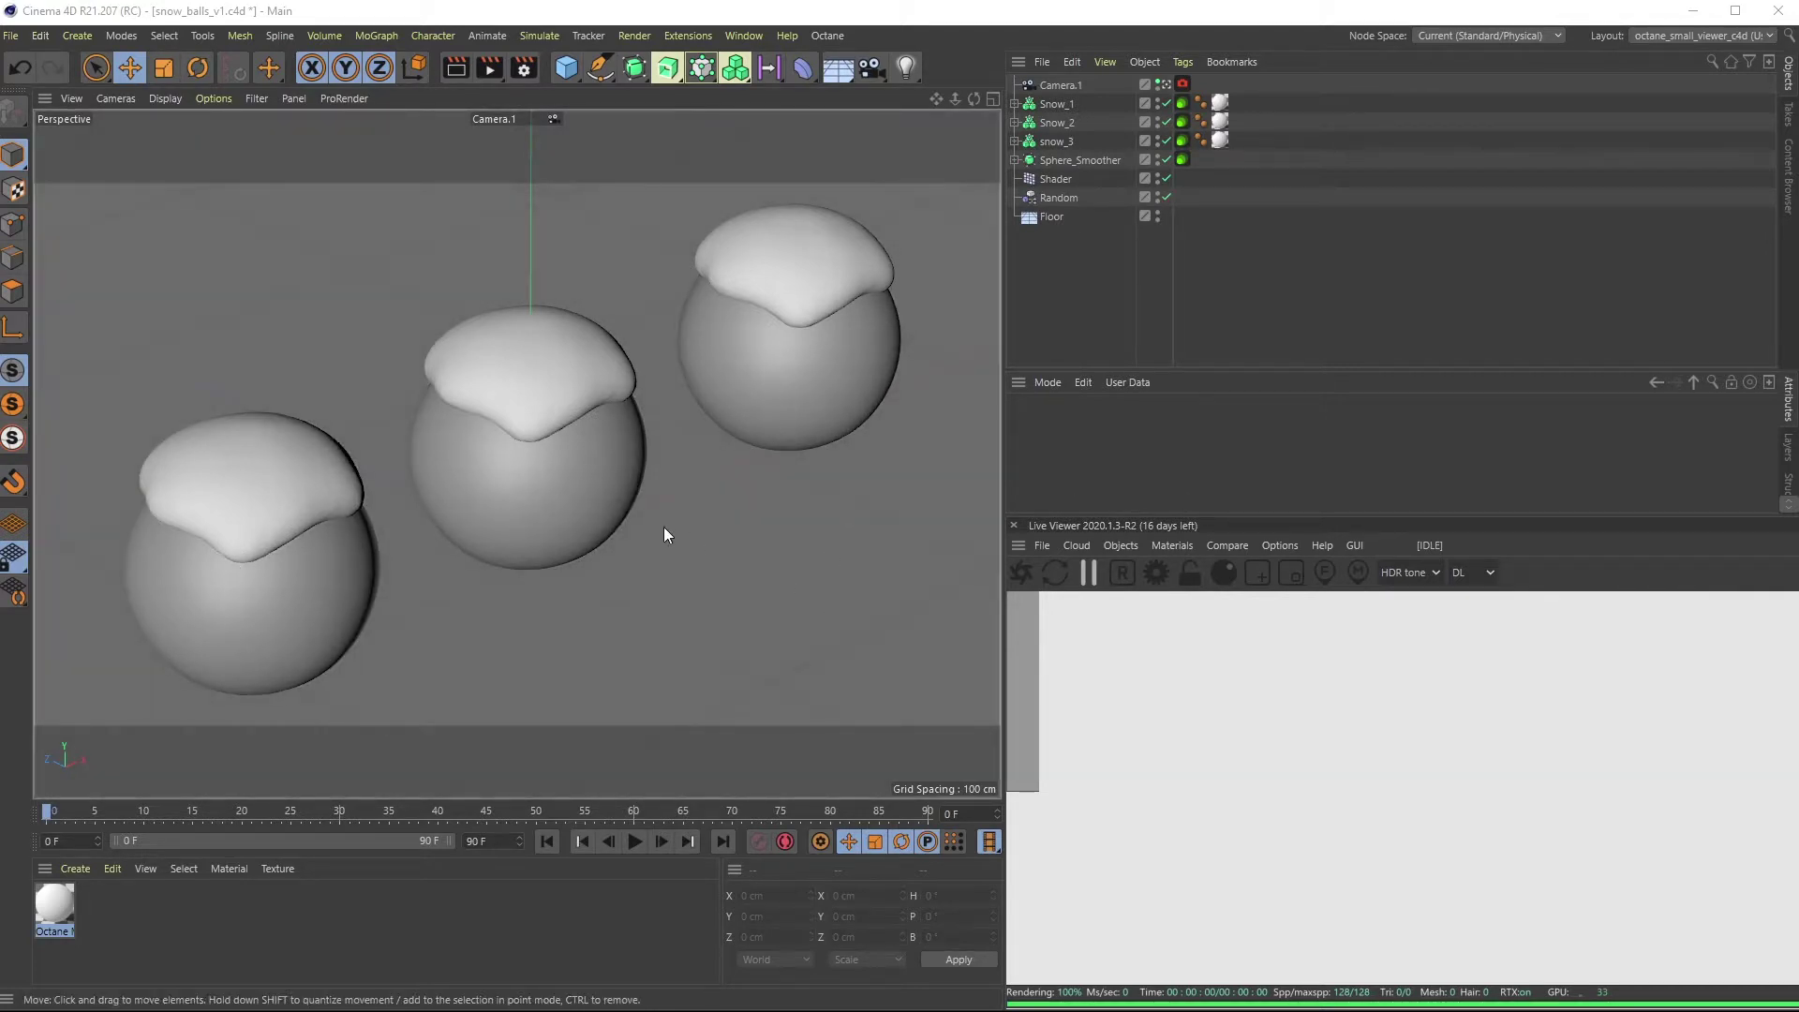
Temporarily disable the Snow_1, Snow_2 and snow_3 volume meshers to inspect the underlying volumes, and re-enable them
{"action": "left_click_drag", "start_coordinate": [1166, 103], "coordinate": [1167, 140]}
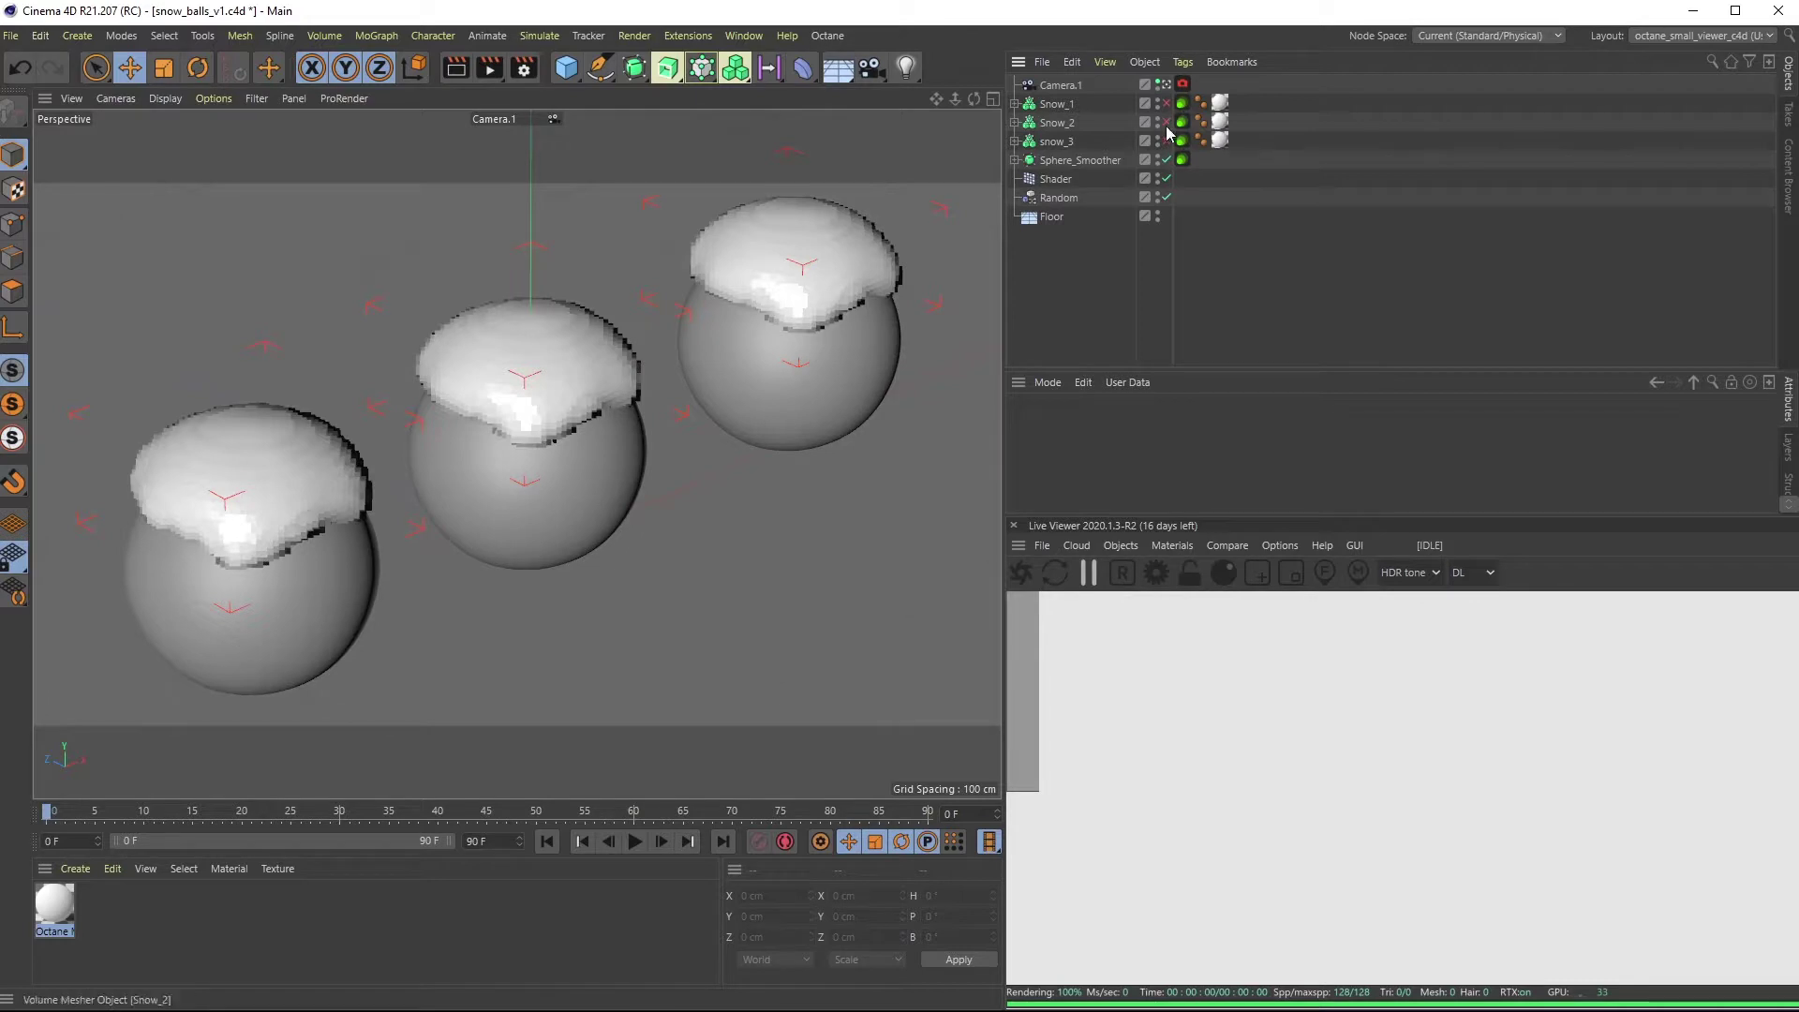
{"action": "left_click_drag", "start_coordinate": [1167, 142], "coordinate": [1166, 103]}
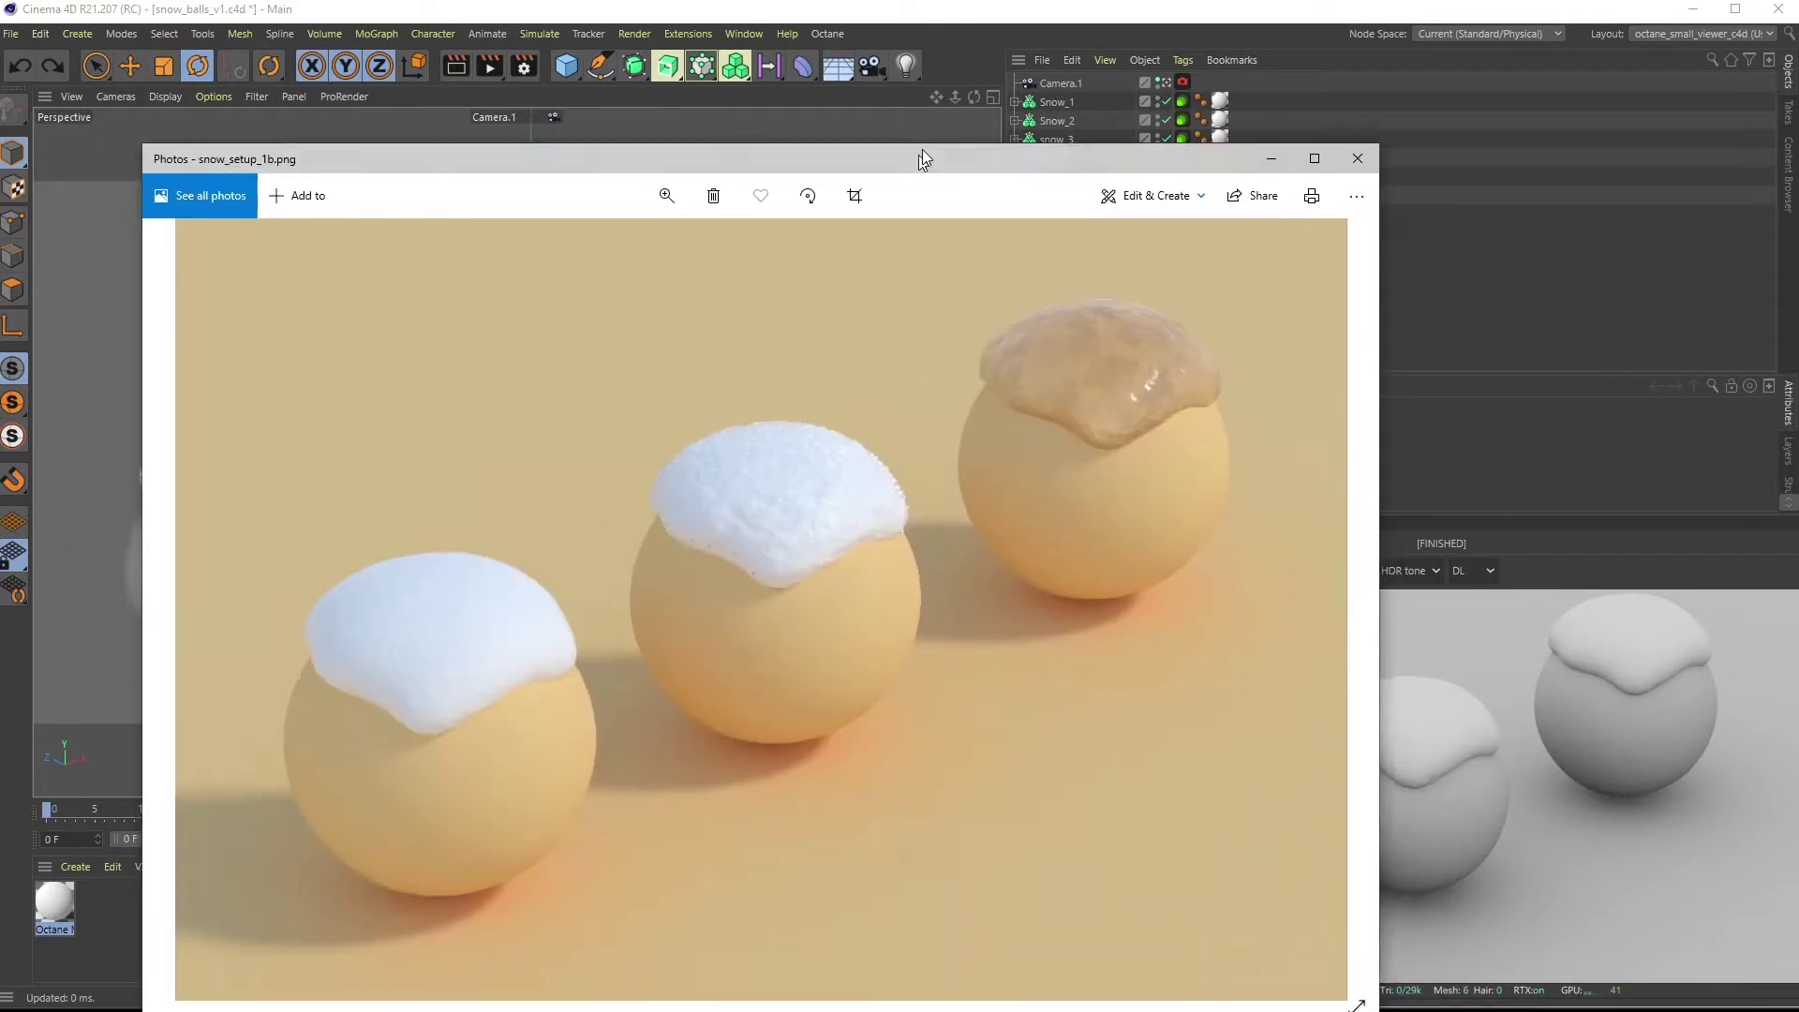
Put the reference image away, start the Octane live render and enlarge the Live Viewer and attribute areas
{"action": "left_click_drag", "start_coordinate": [922, 149], "coordinate": [1115, 1007]}
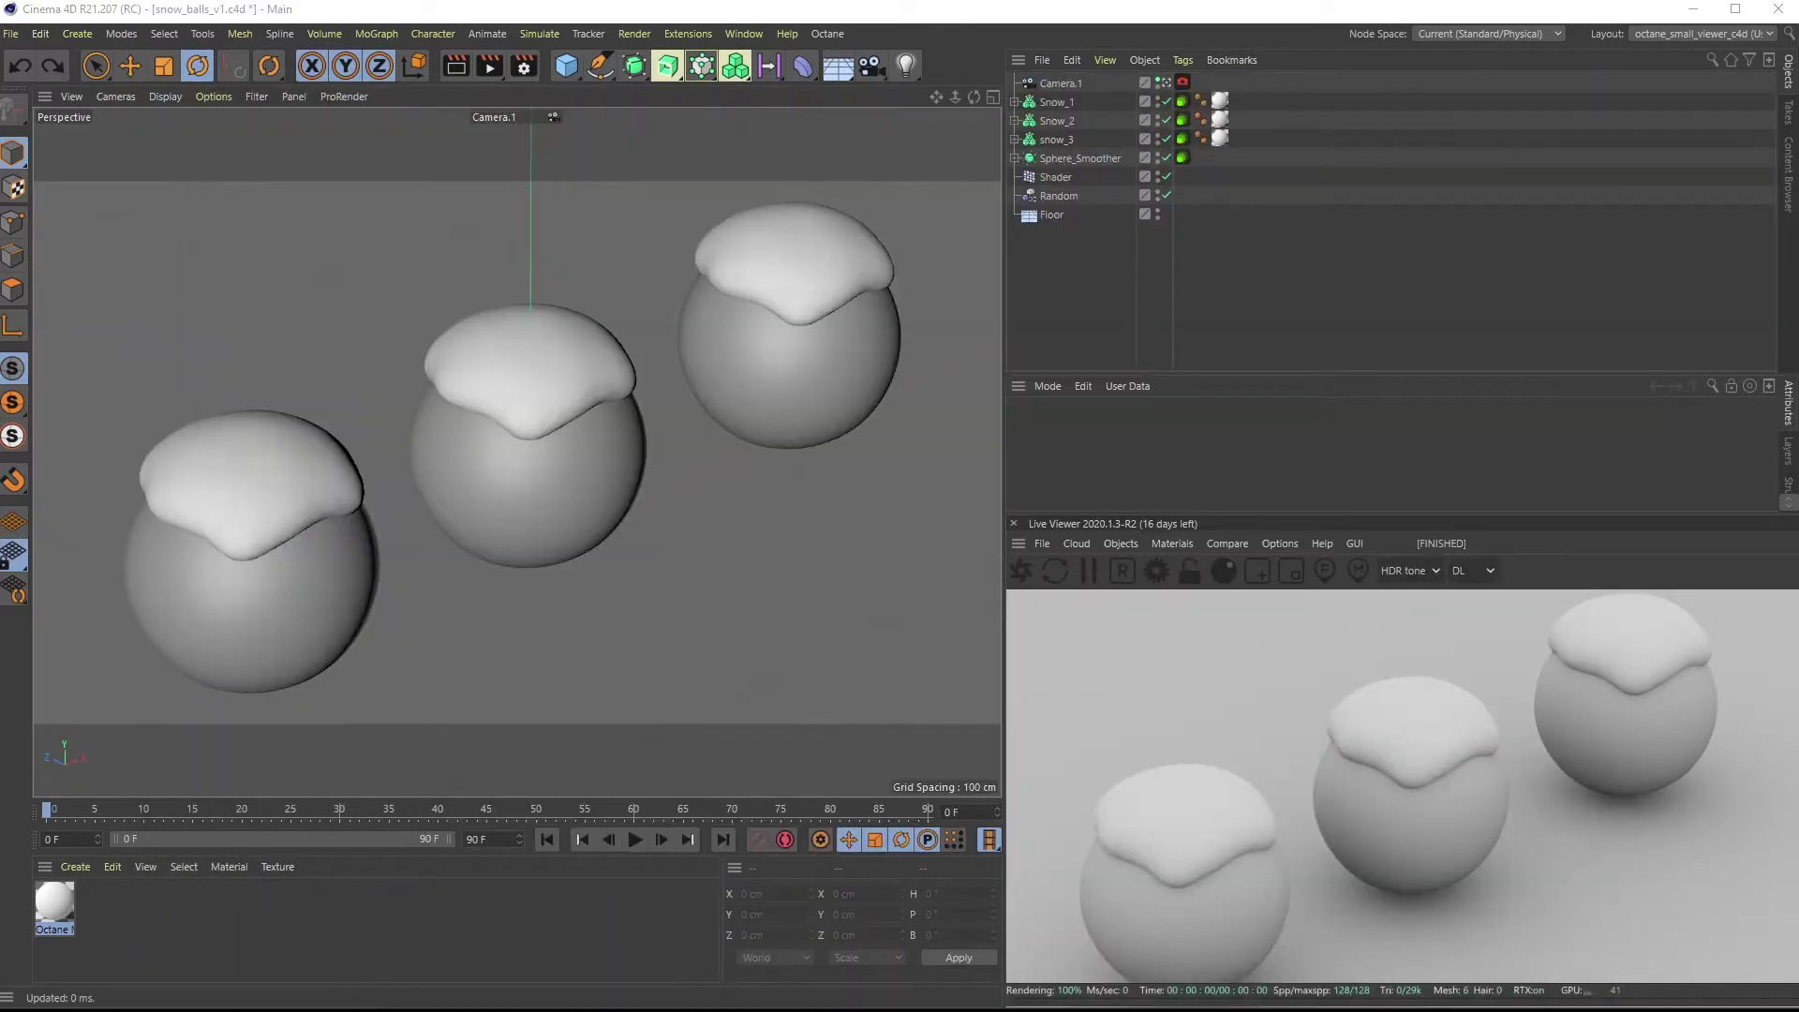
{"action": "left_click", "coordinate": [1023, 571]}
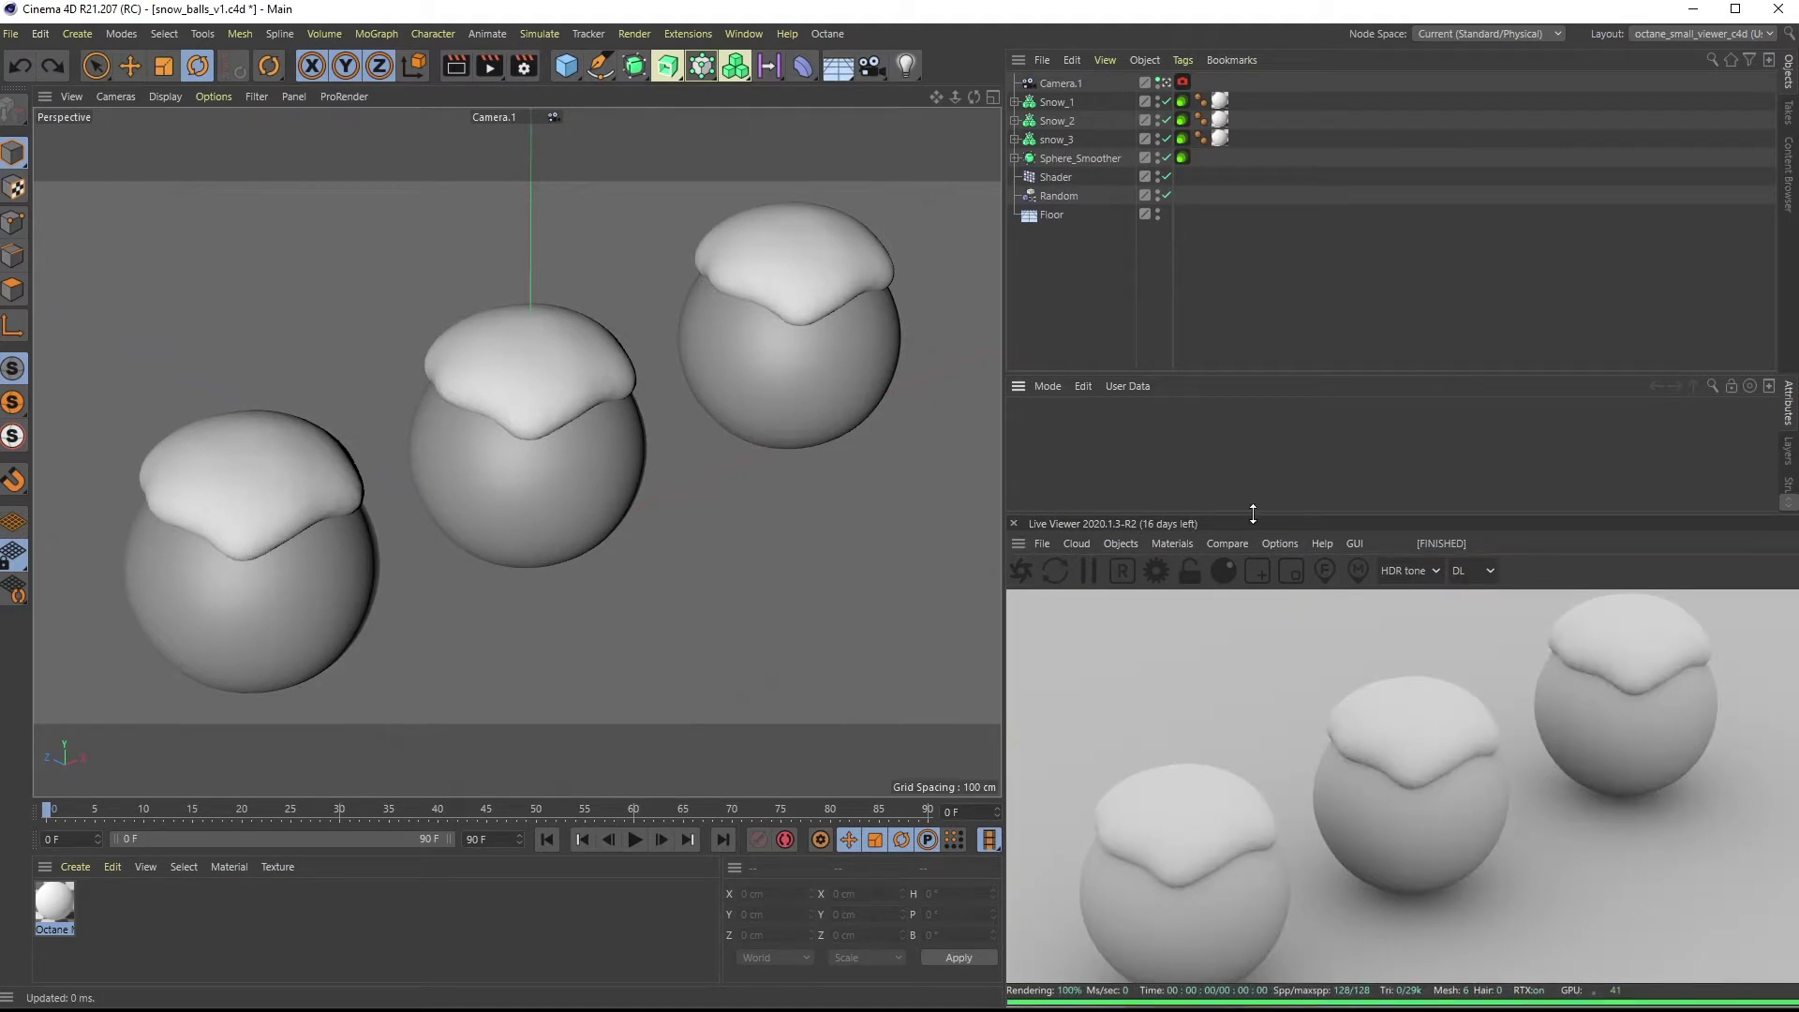
{"action": "left_click", "coordinate": [1024, 571]}
{"action": "left_click_drag", "start_coordinate": [1205, 516], "coordinate": [1209, 479]}
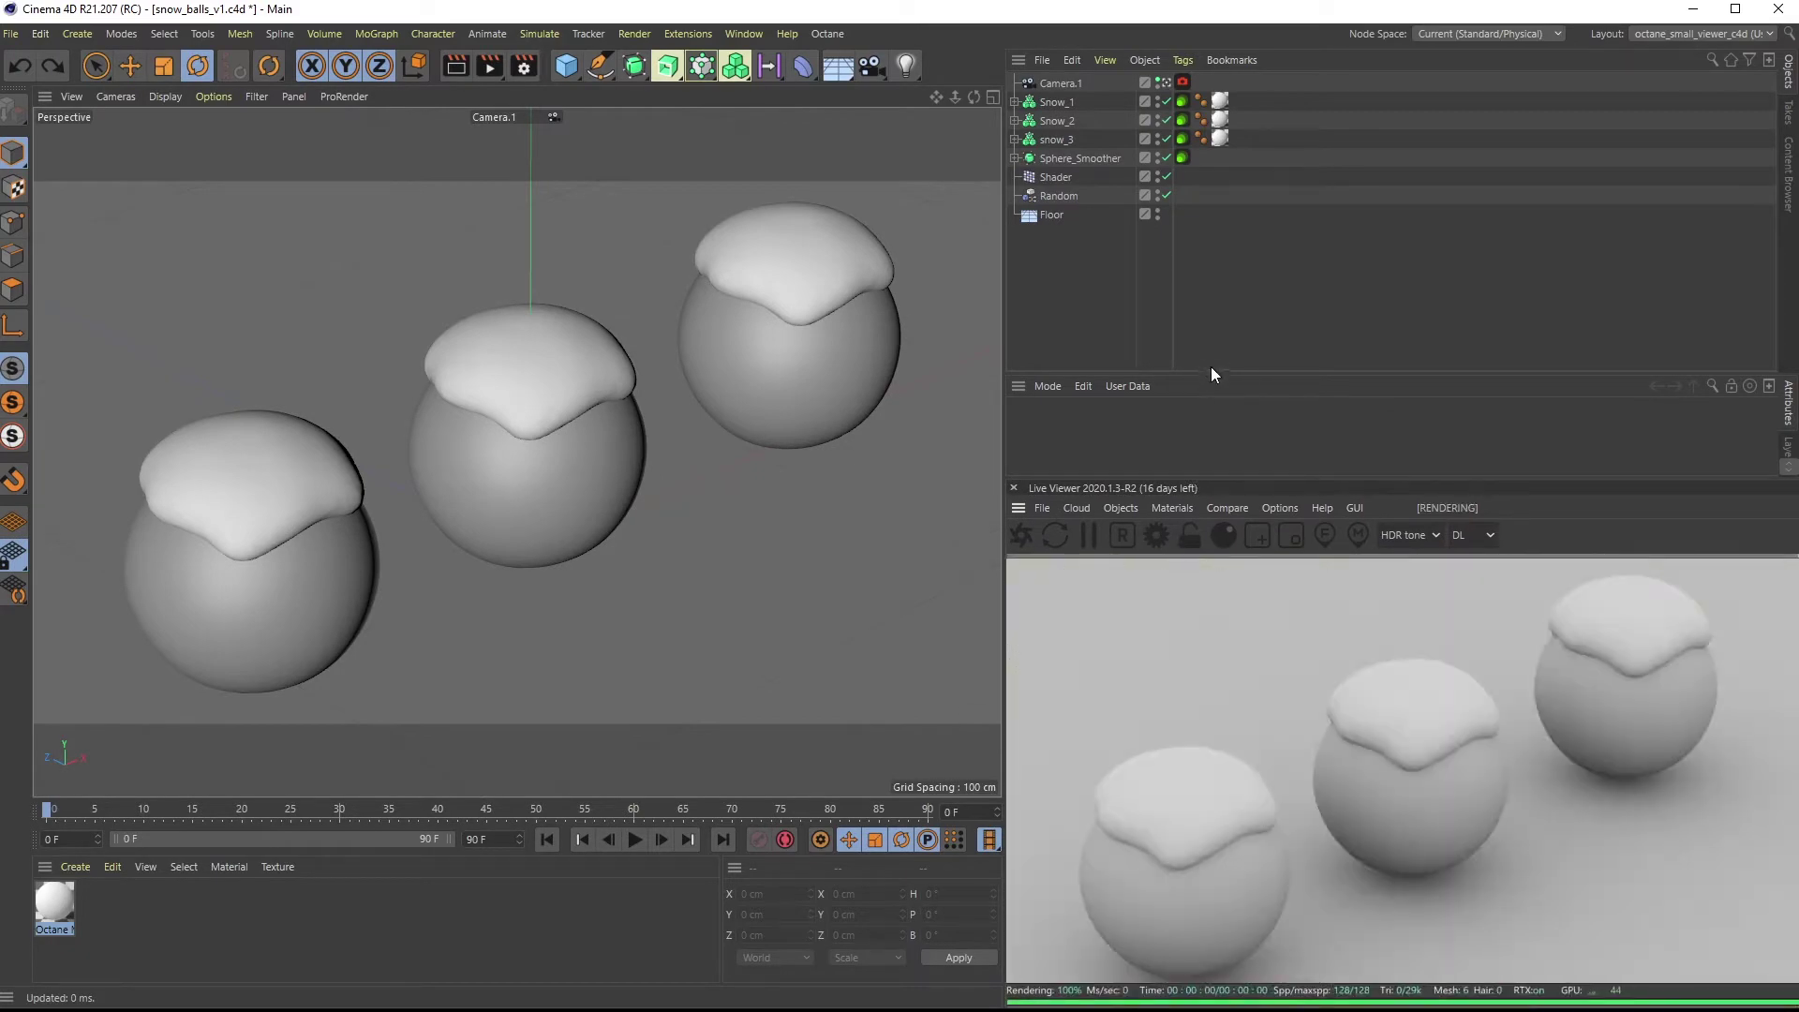
{"action": "left_click_drag", "start_coordinate": [1224, 374], "coordinate": [1234, 283]}
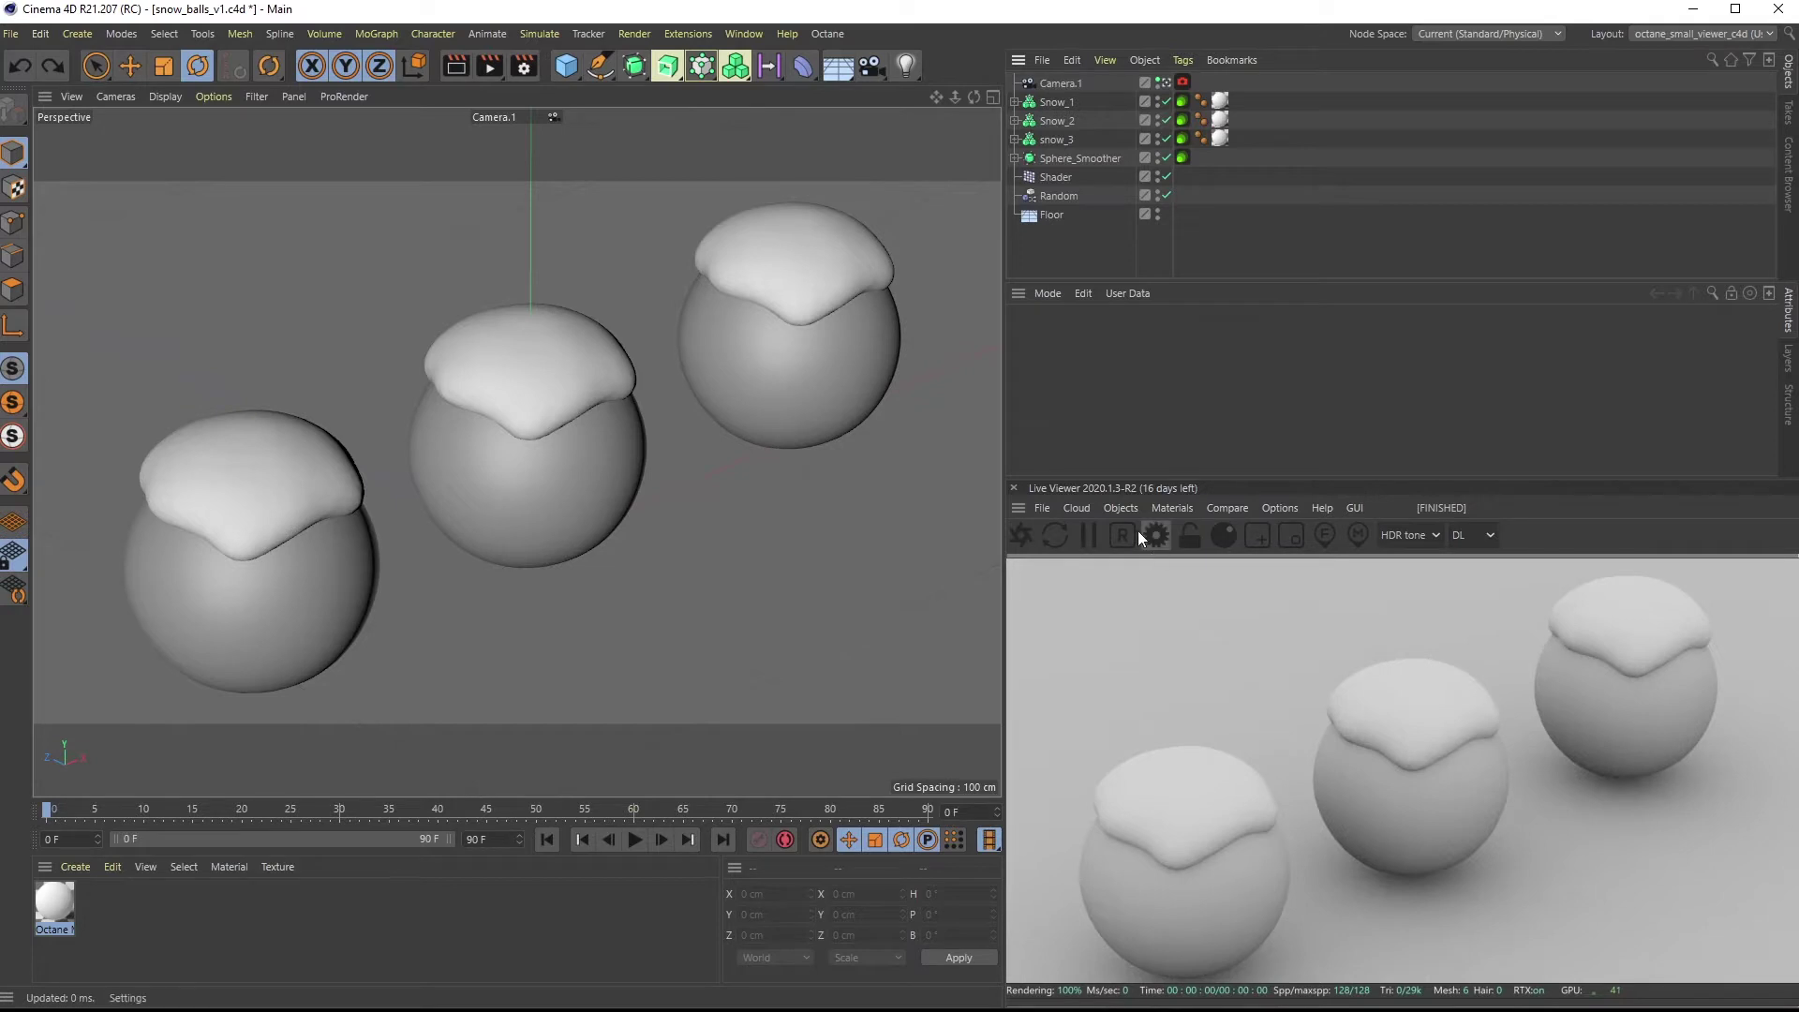
Add an Octane Daylight to the scene and rotate it to a pitch of about -28.5°
{"action": "left_click", "coordinate": [1120, 509]}
{"action": "mouse_move", "coordinate": [1161, 593]}
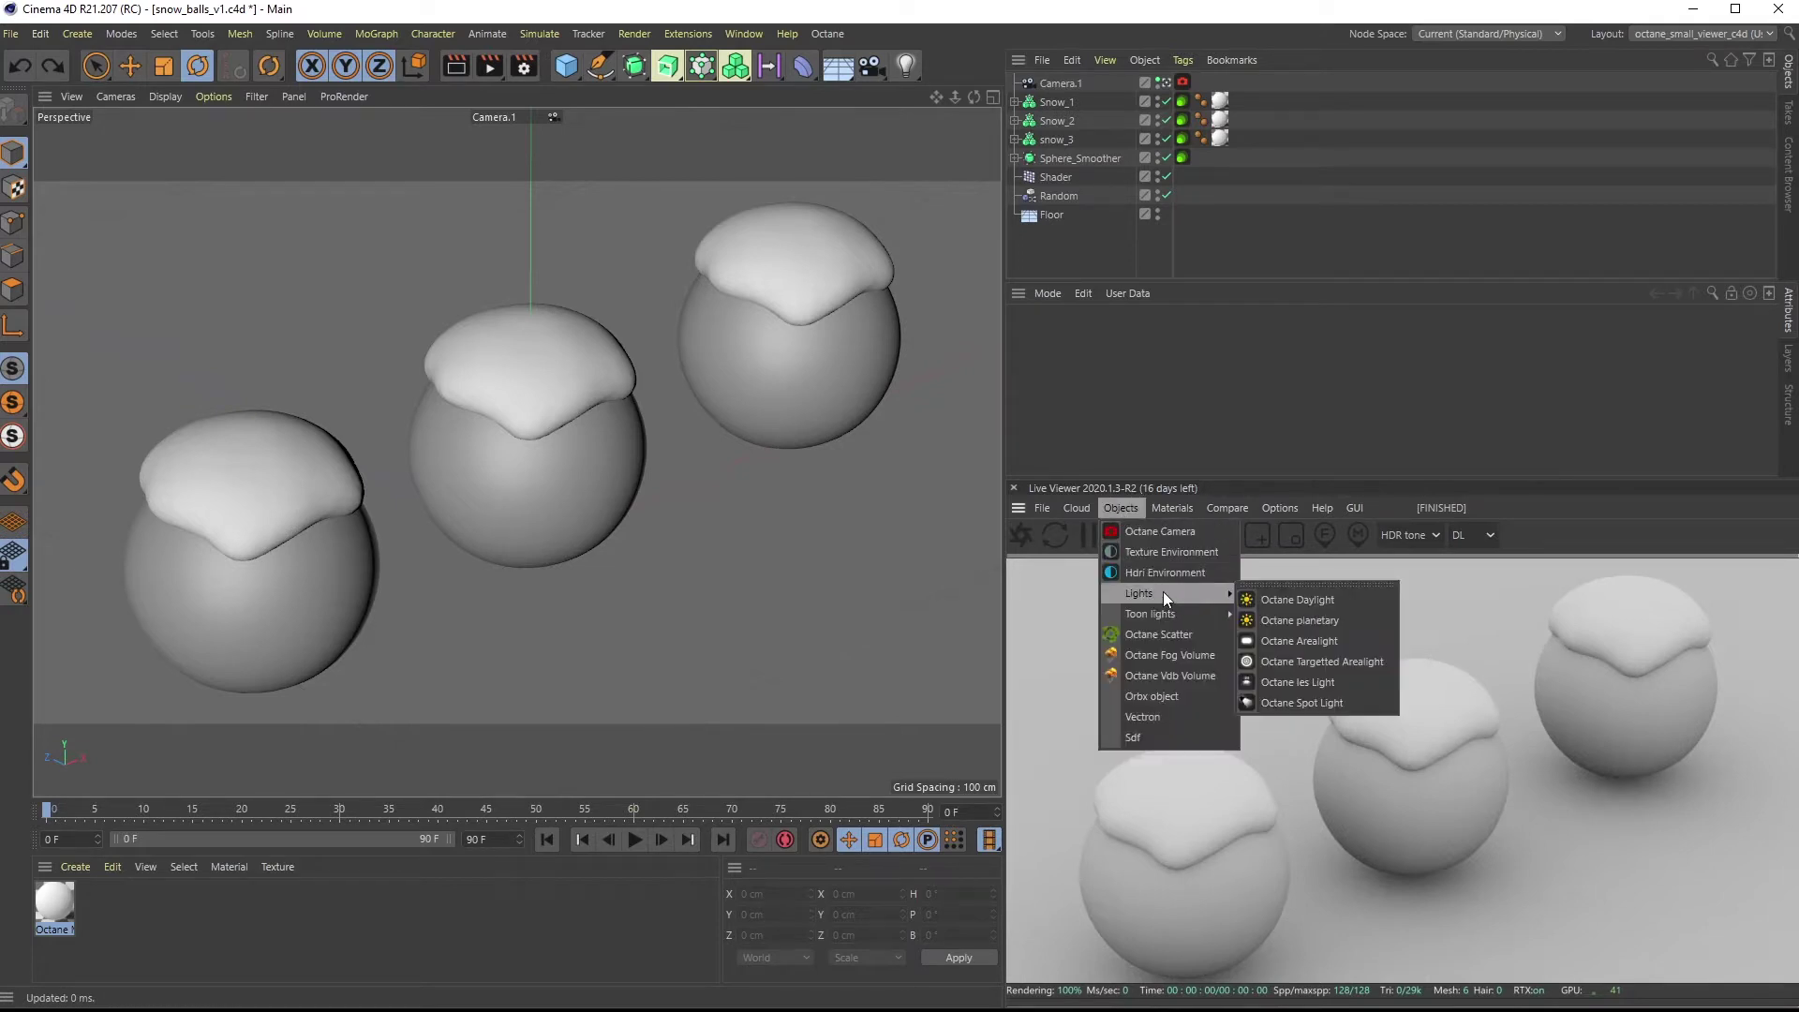
{"action": "left_click", "coordinate": [1287, 602]}
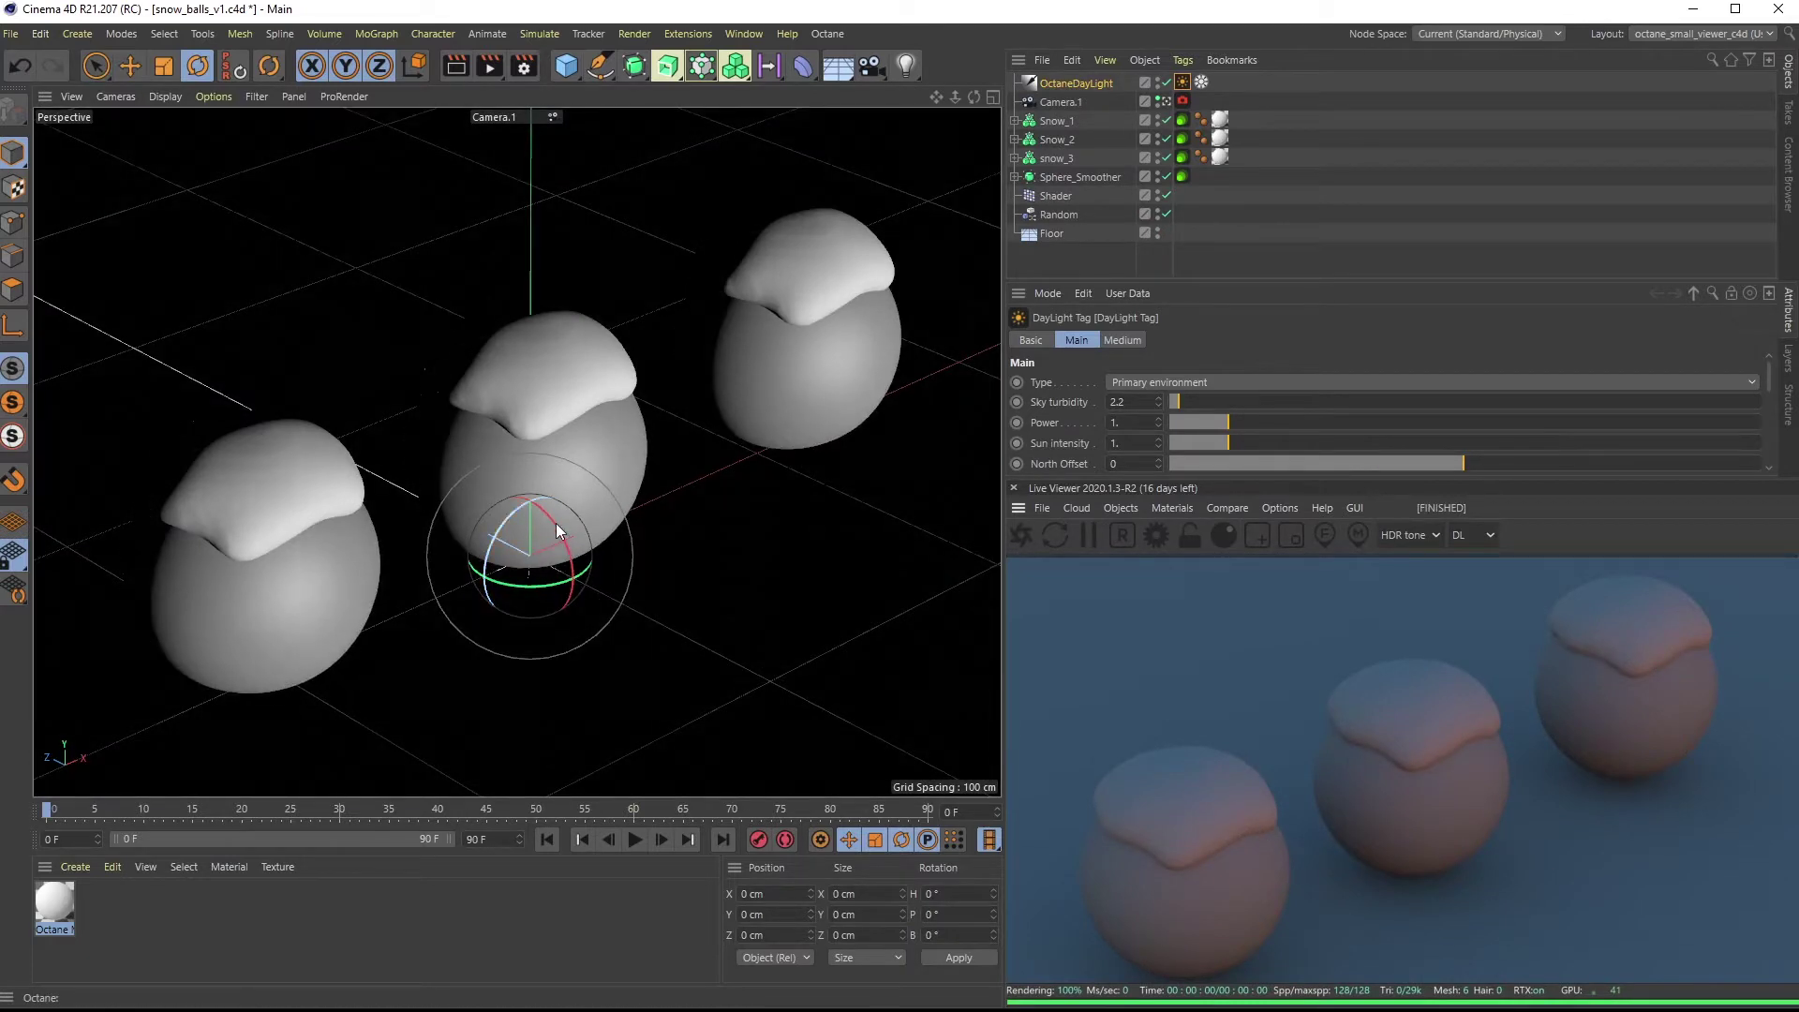
{"action": "left_click_drag", "start_coordinate": [553, 527], "coordinate": [542, 526]}
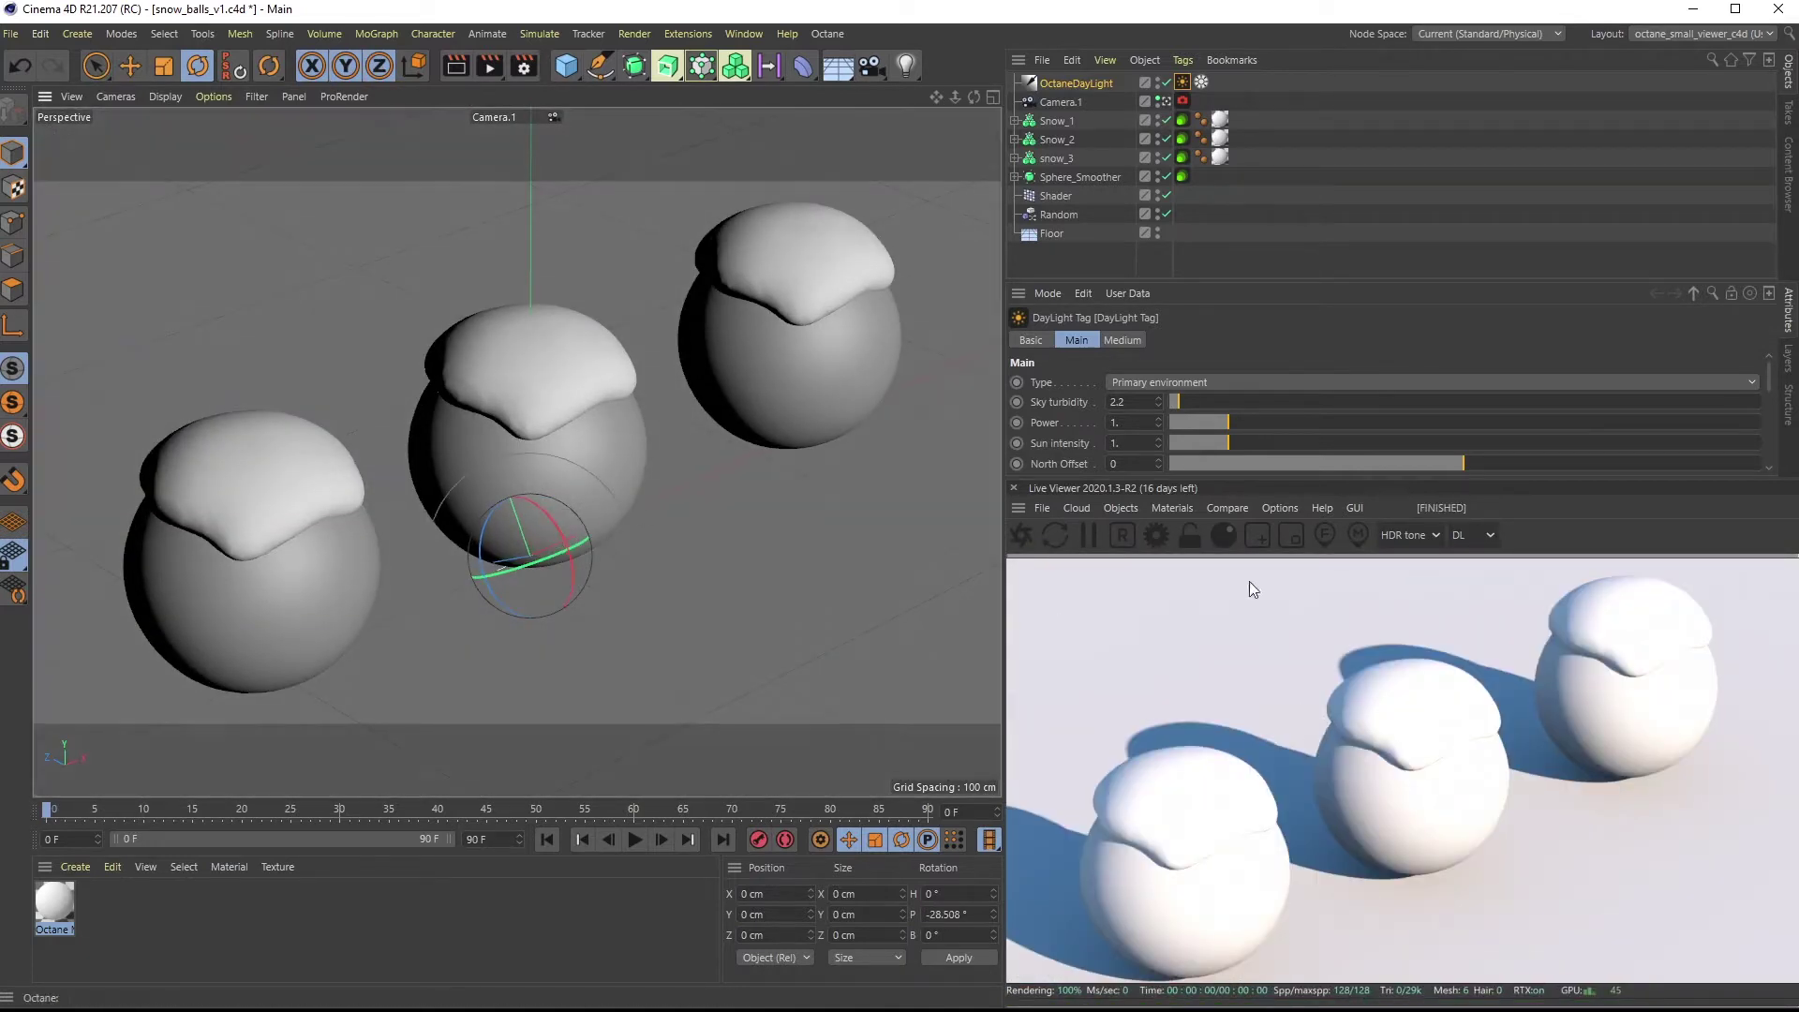
Switch the Octane render kernel to Pathtracing and apply the OPTIMIZE preset
{"action": "left_click", "coordinate": [1156, 536]}
{"action": "left_click_drag", "start_coordinate": [545, 306], "coordinate": [542, 302]}
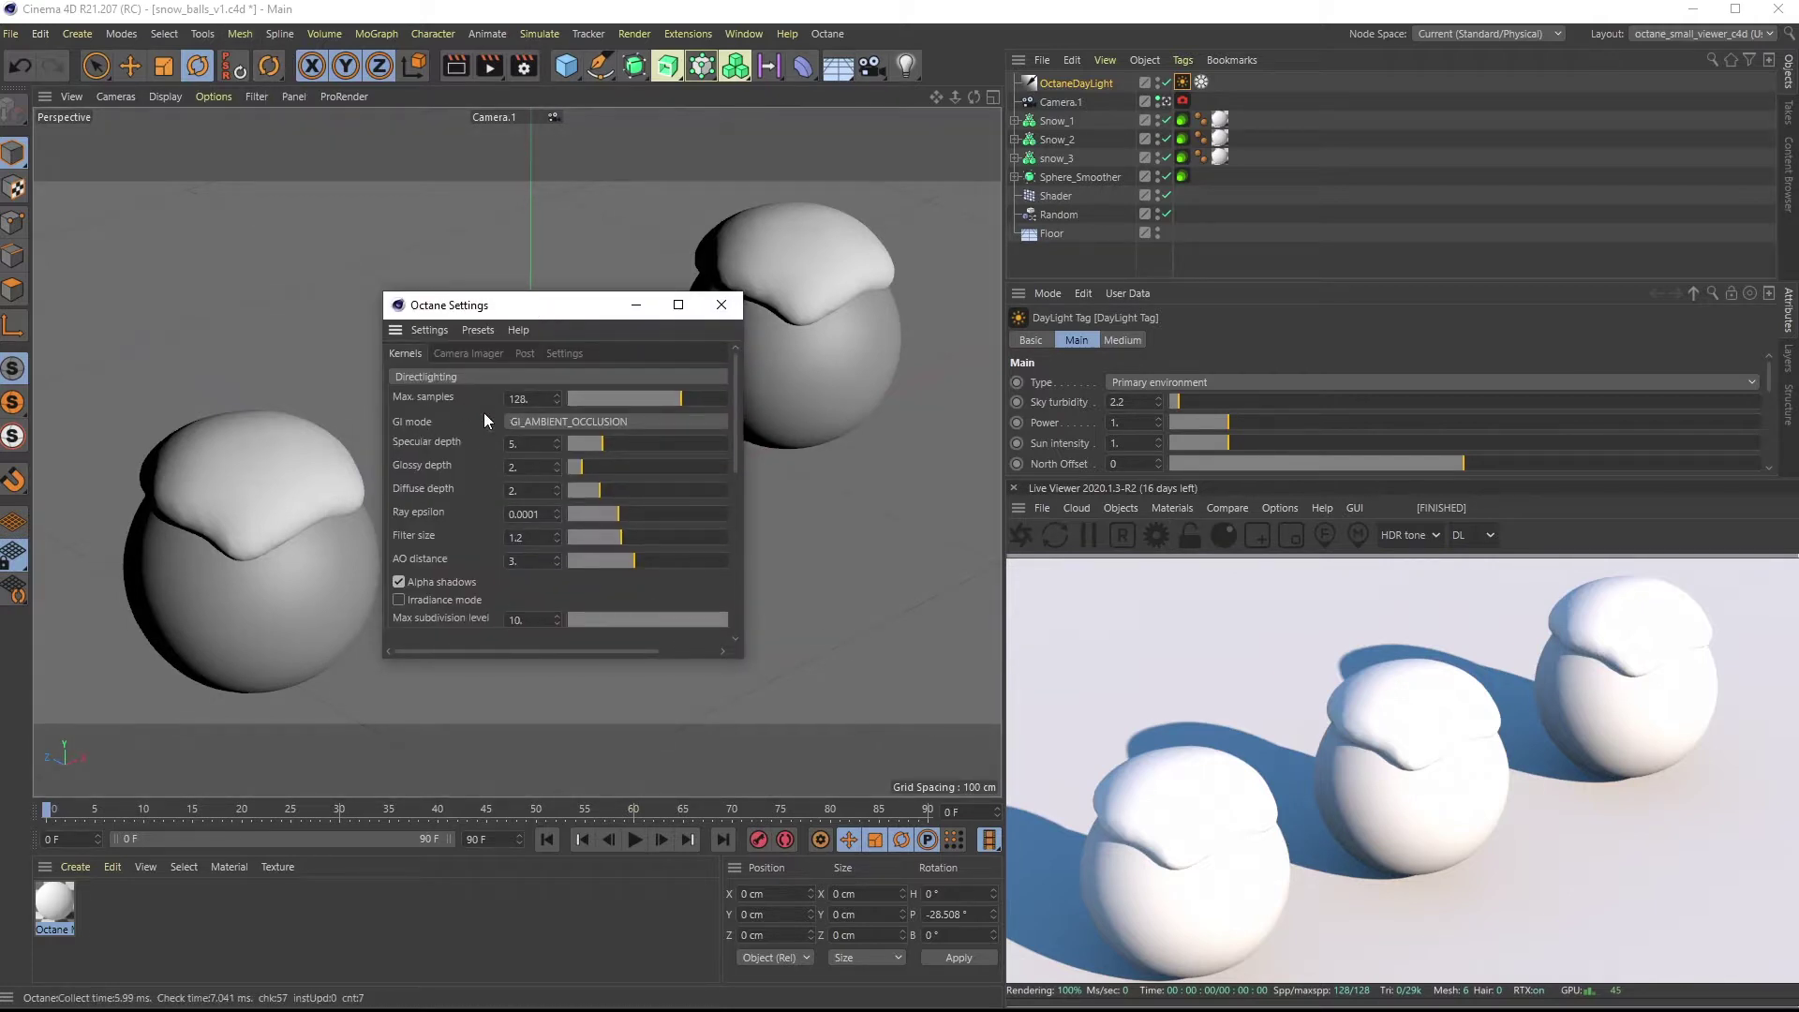
{"action": "left_click", "coordinate": [453, 375]}
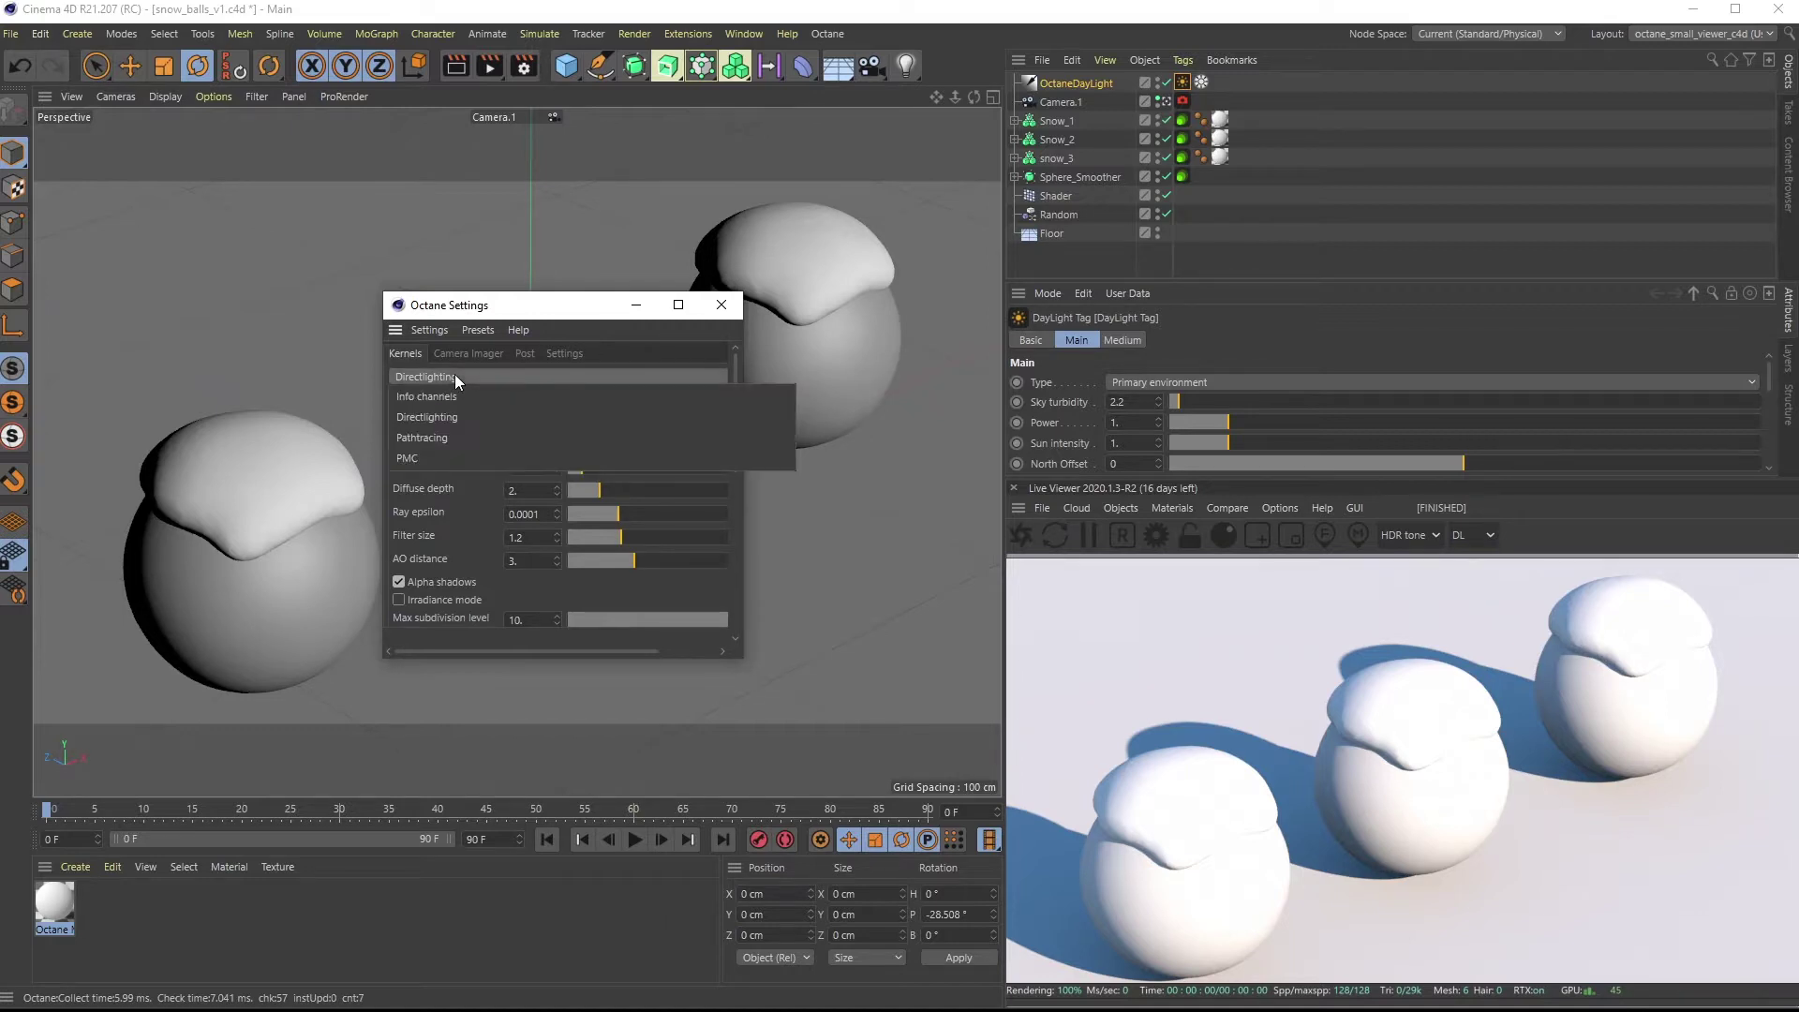
{"action": "left_click", "coordinate": [453, 438]}
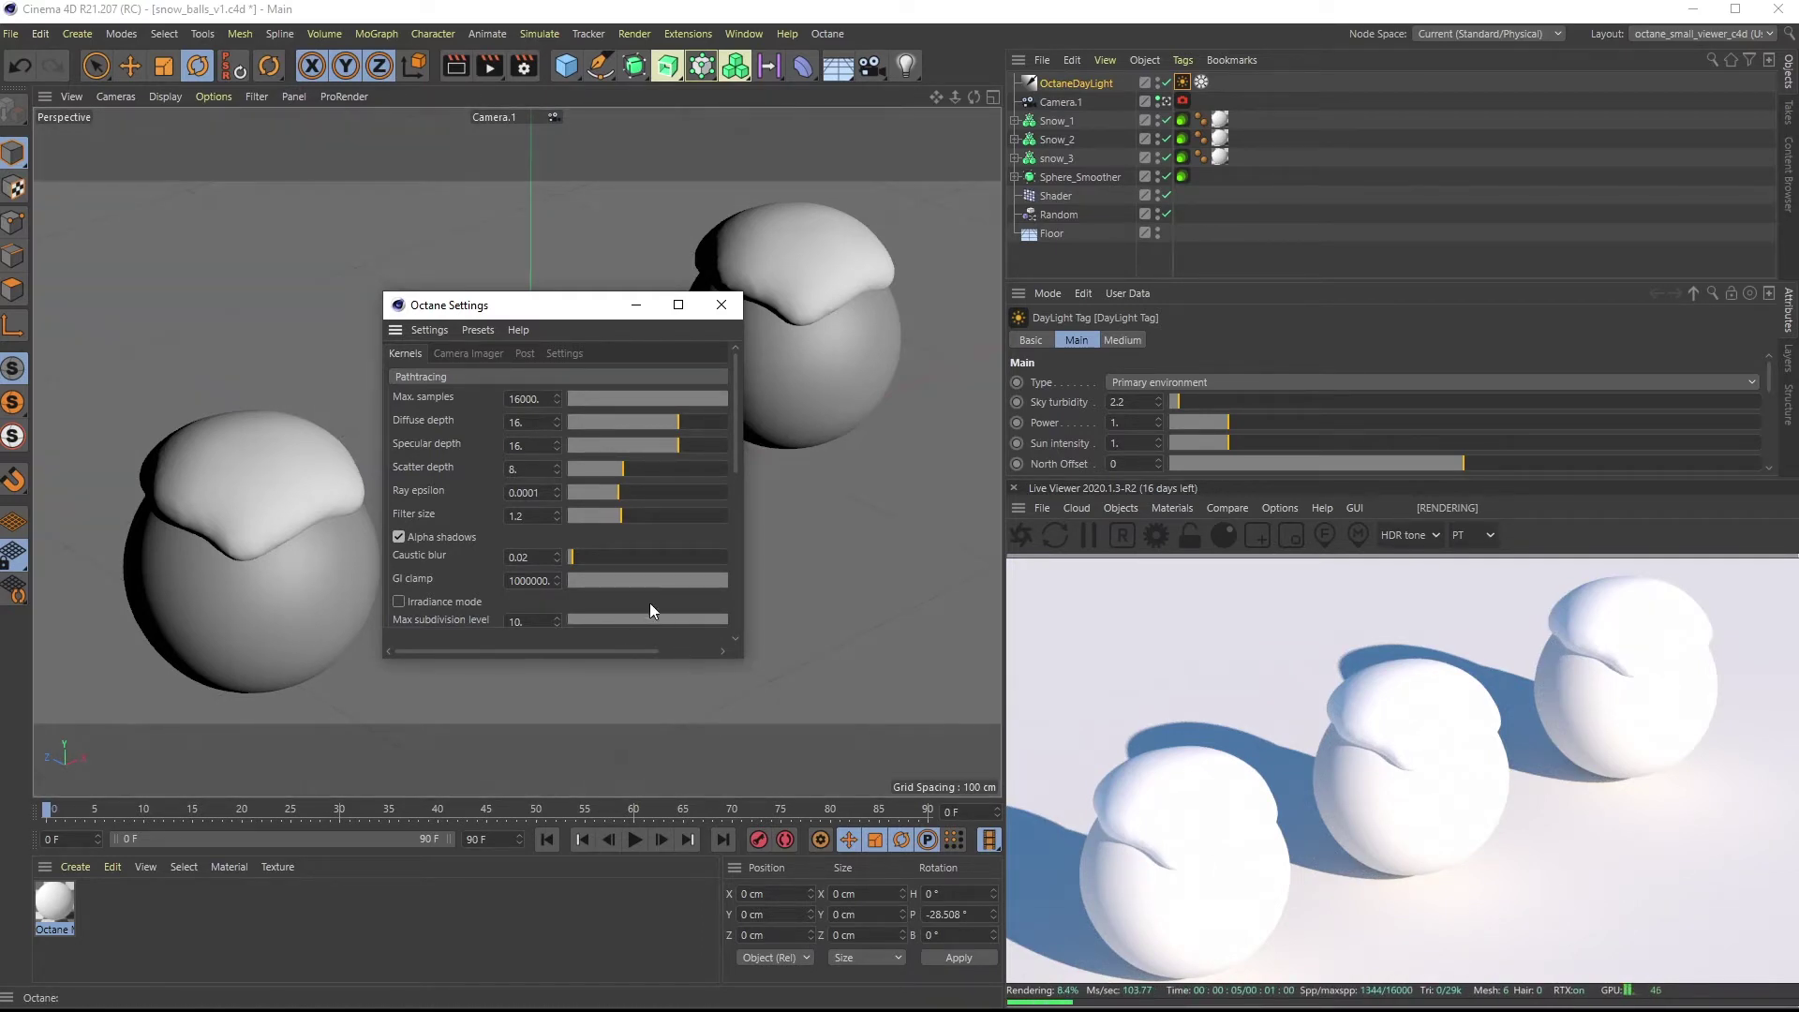
{"action": "left_click", "coordinate": [426, 331]}
{"action": "mouse_move", "coordinate": [471, 331]}
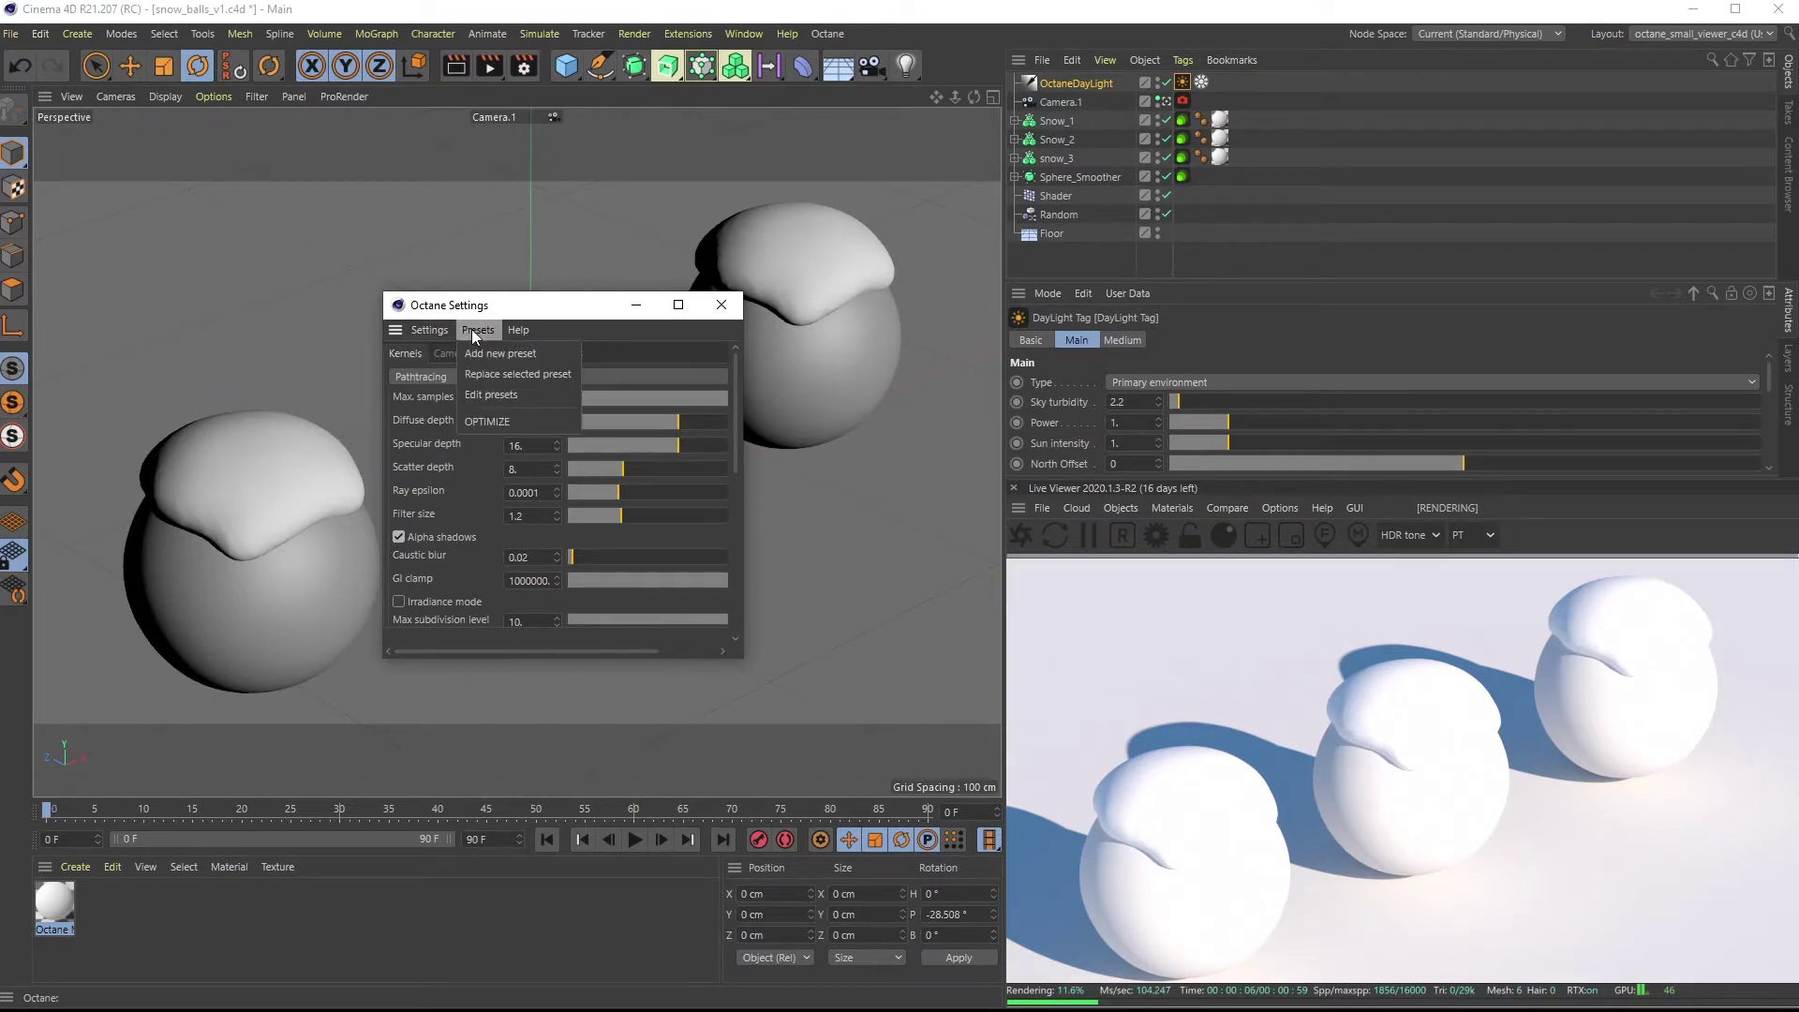
{"action": "left_click", "coordinate": [515, 421]}
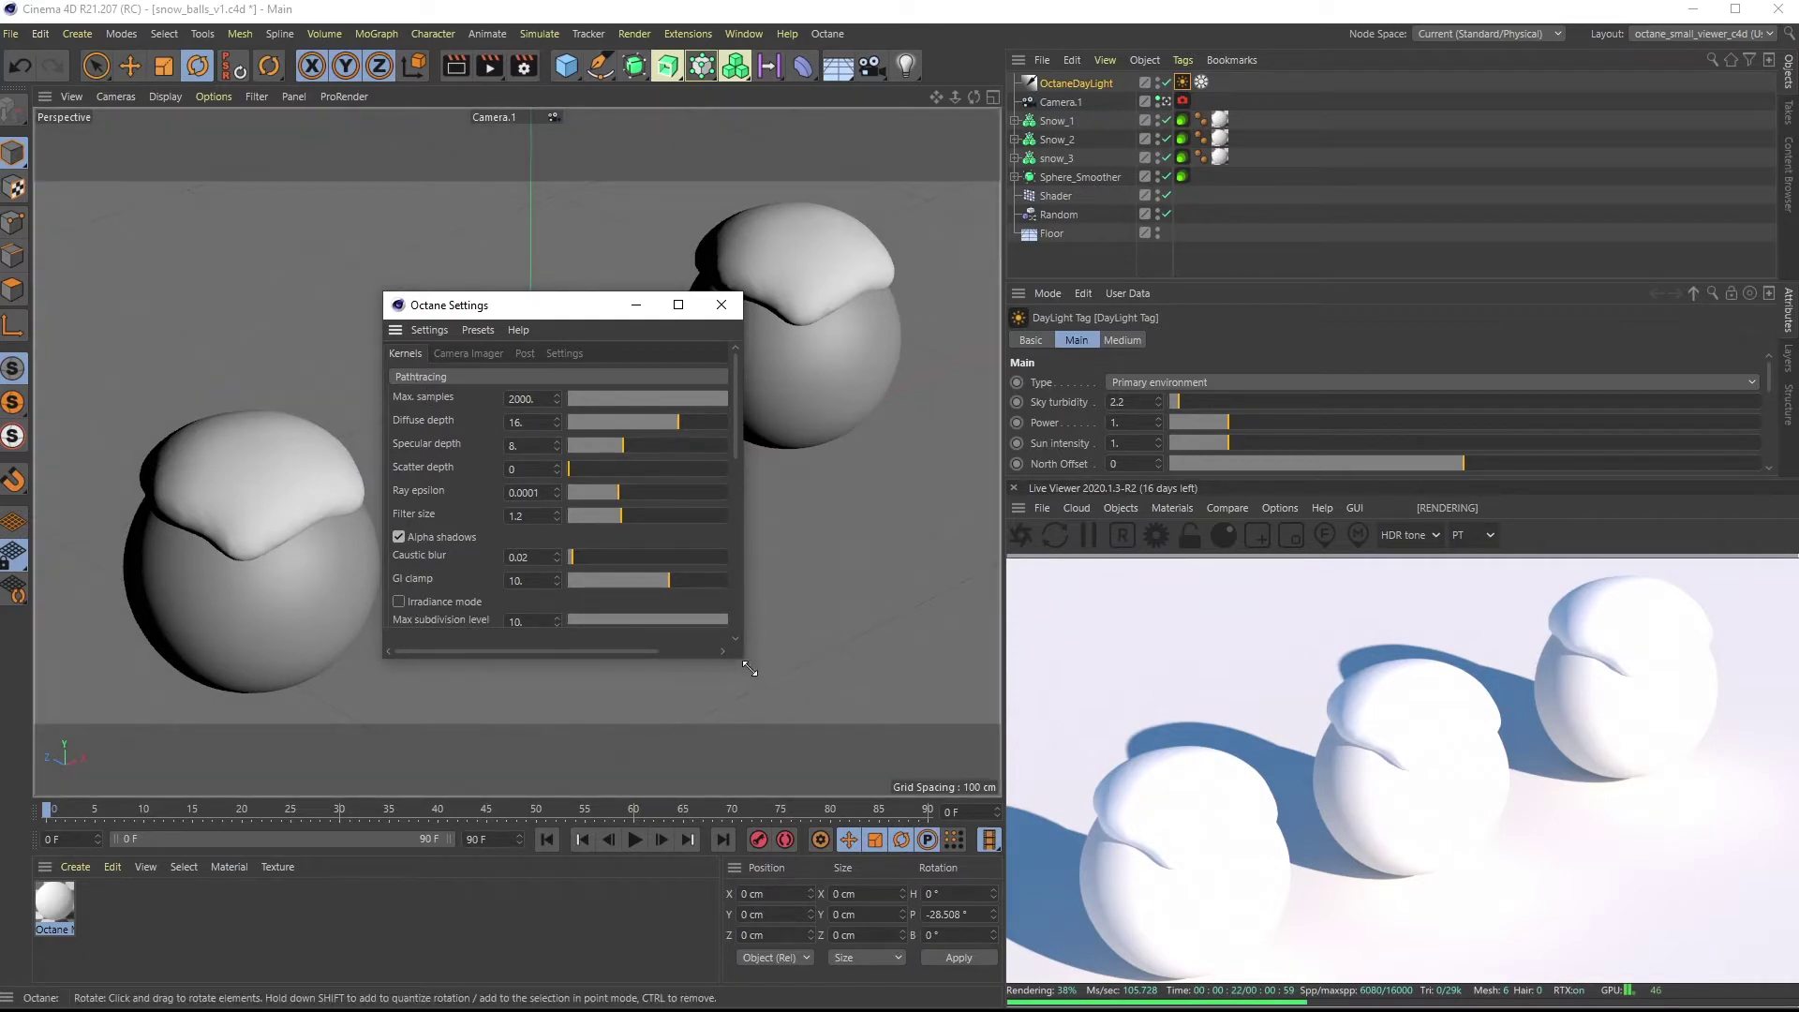
{"action": "left_click_drag", "start_coordinate": [743, 659], "coordinate": [801, 712]}
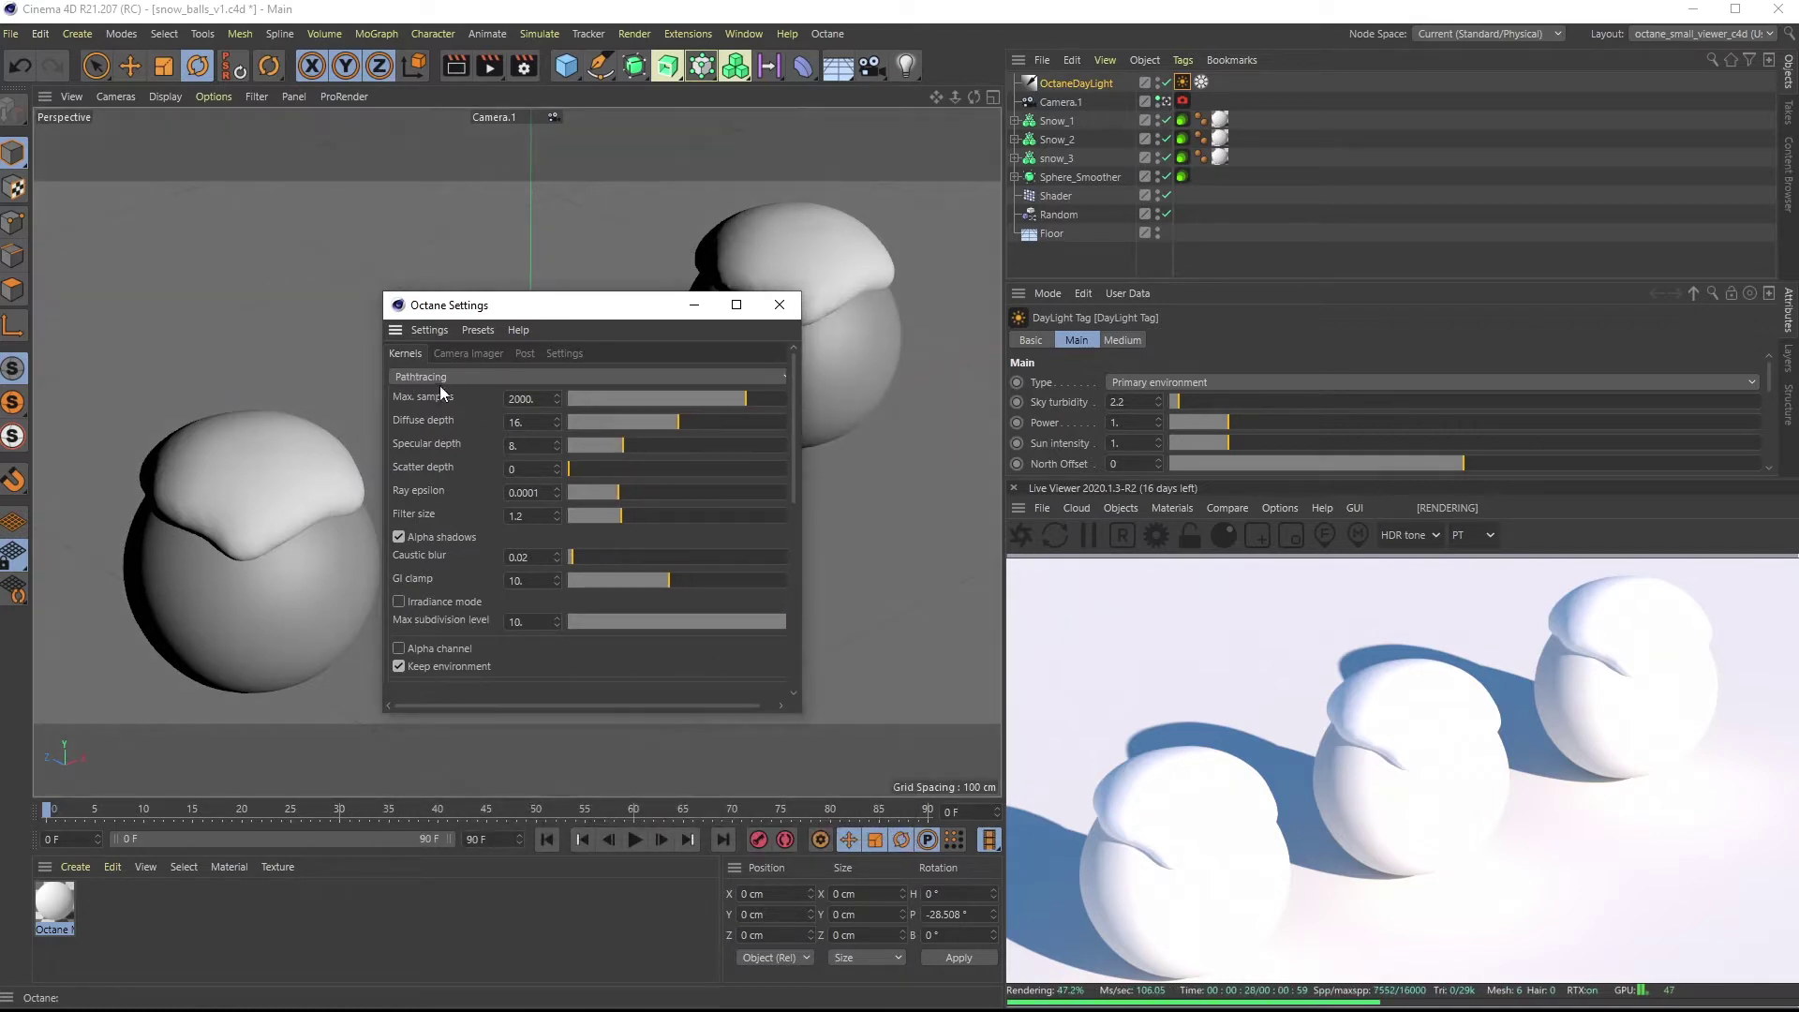
{"action": "left_click", "coordinate": [779, 305]}
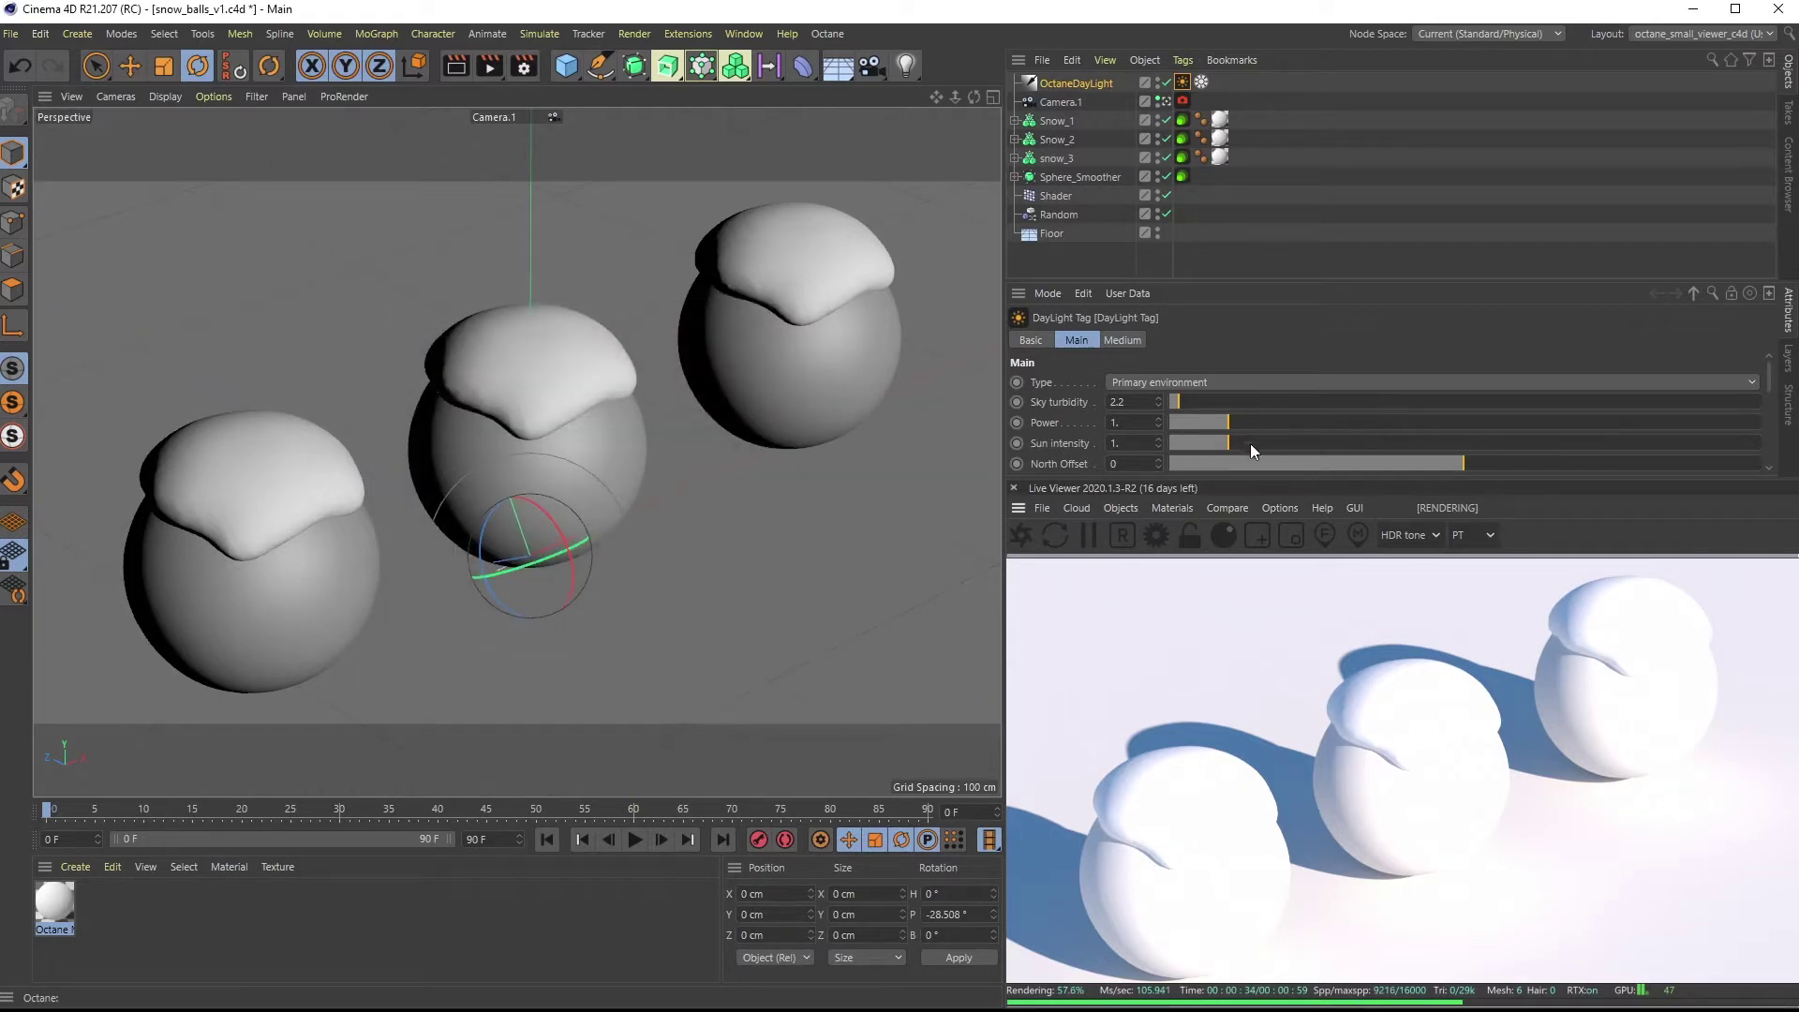
Compare the lighting with the reference render and rotate the daylight to about 27.5° heading and -42.7° pitch
{"action": "left_click", "coordinate": [1077, 83]}
{"action": "mouse_move", "coordinate": [555, 524]}
{"action": "left_mouse_down"}
{"action": "mouse_move", "coordinate": [516, 506]}
{"action": "mouse_move", "coordinate": [567, 549]}
{"action": "left_mouse_up"}
{"action": "left_click_drag", "start_coordinate": [995, 1010], "coordinate": [992, 173]}
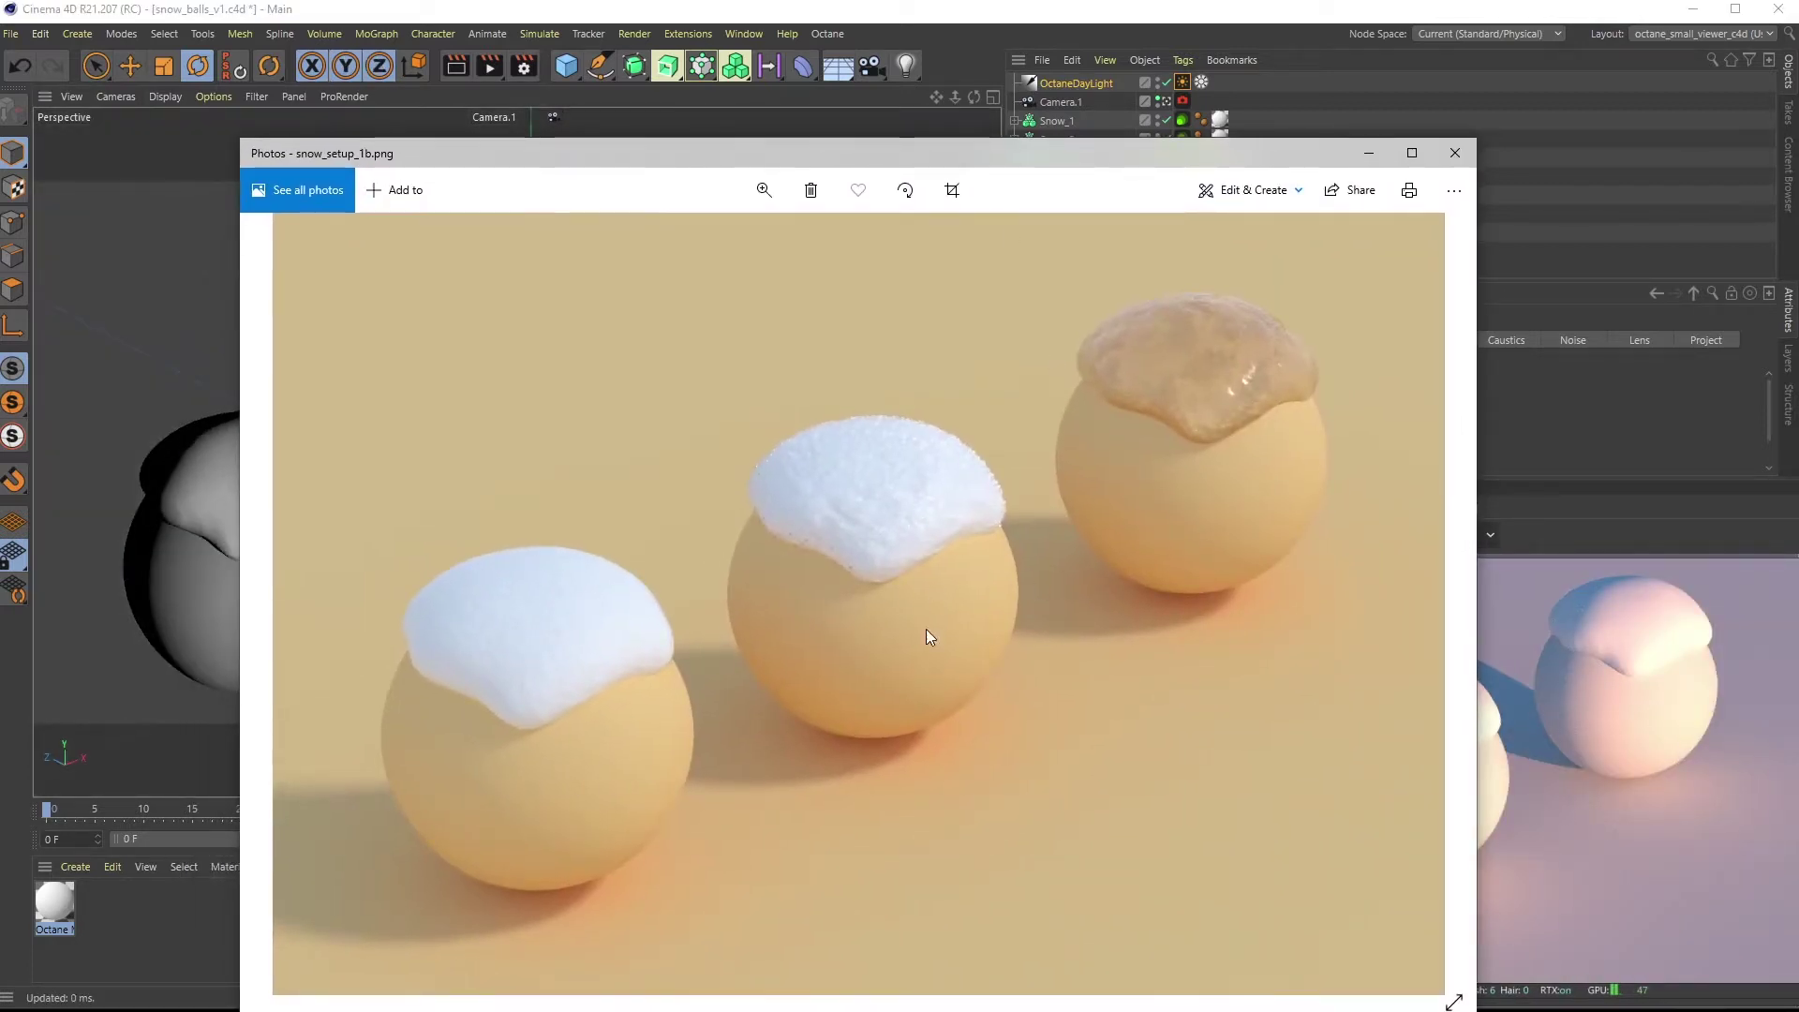
{"action": "left_click_drag", "start_coordinate": [976, 171], "coordinate": [1106, 1010]}
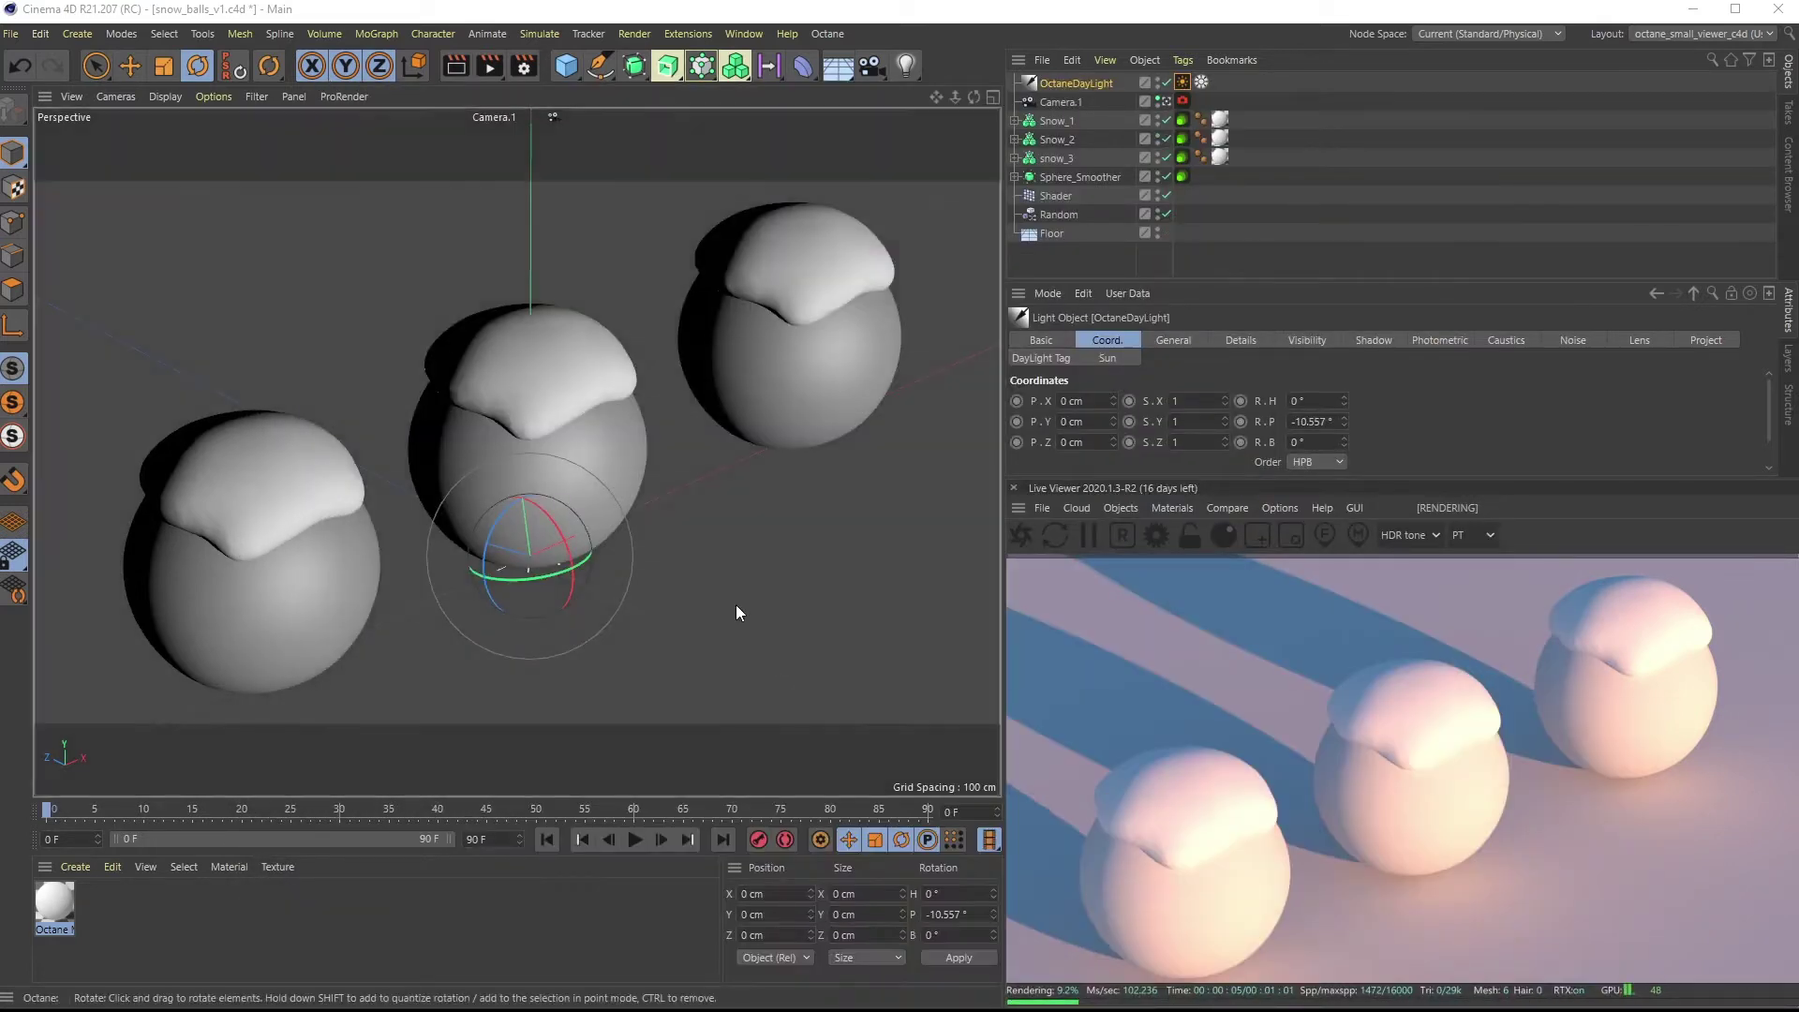
{"action": "left_click_drag", "start_coordinate": [559, 526], "coordinate": [536, 503]}
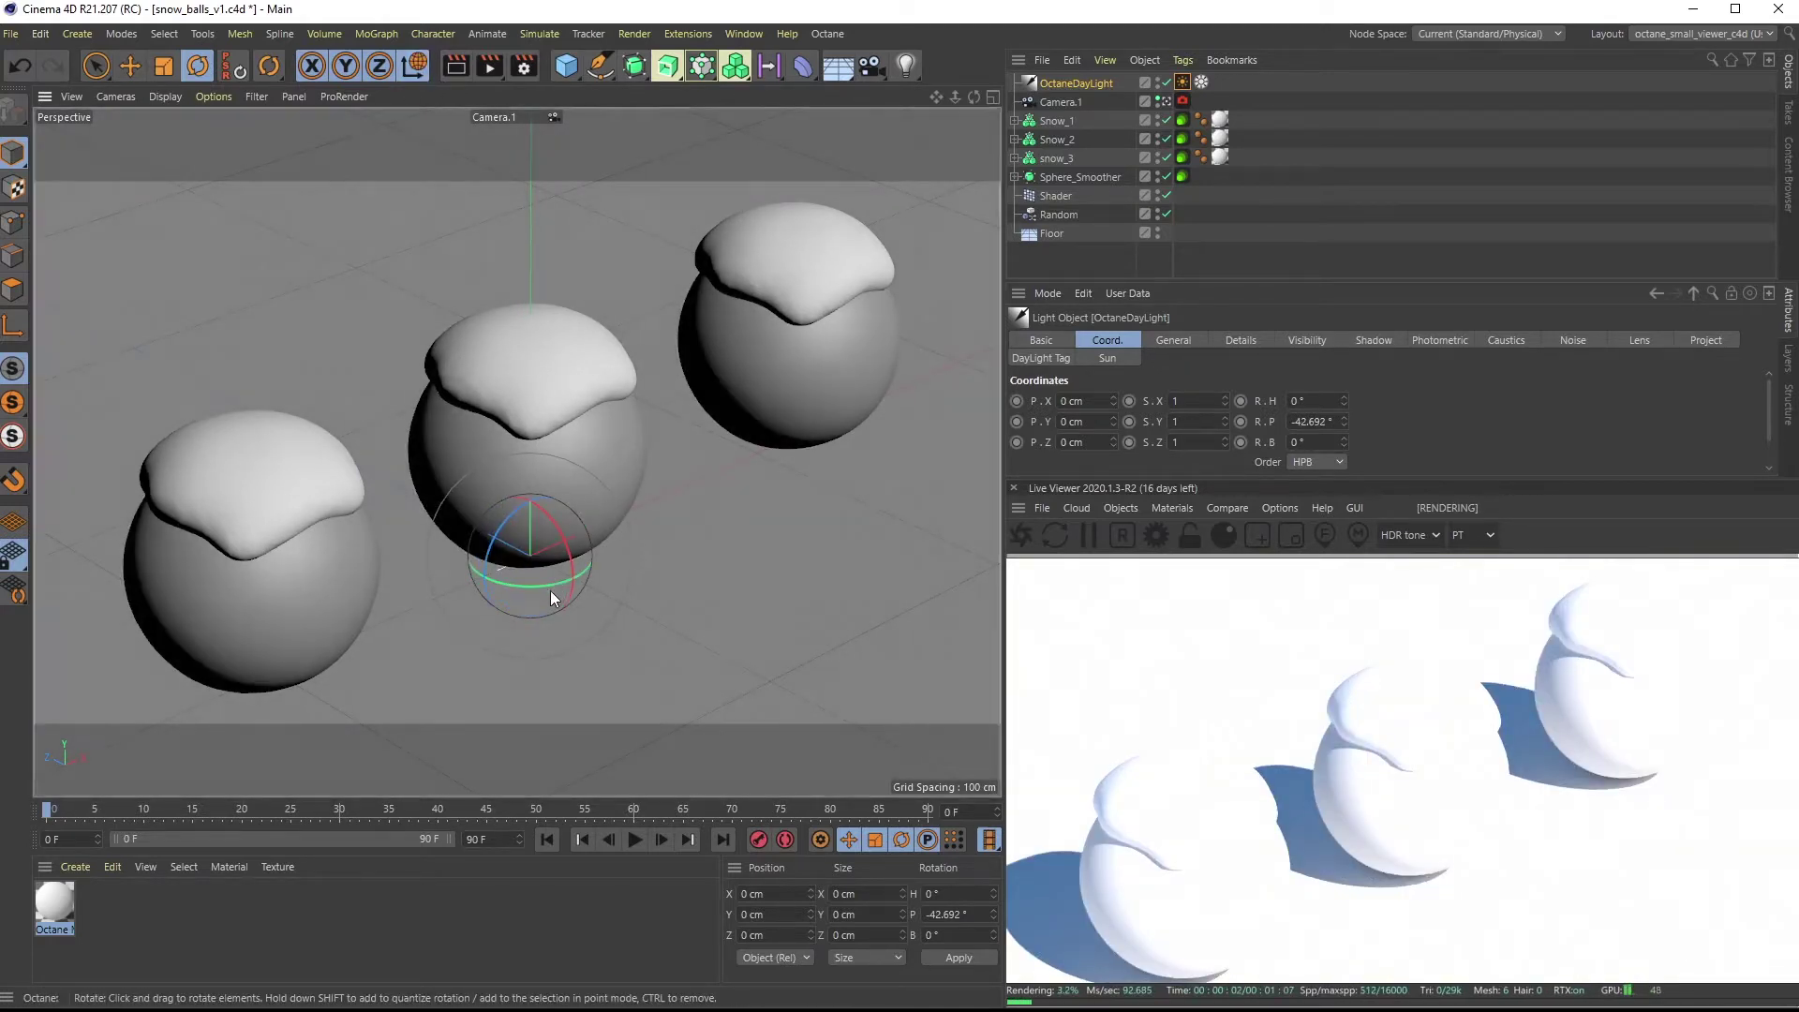
{"action": "left_click_drag", "start_coordinate": [542, 587], "coordinate": [588, 594]}
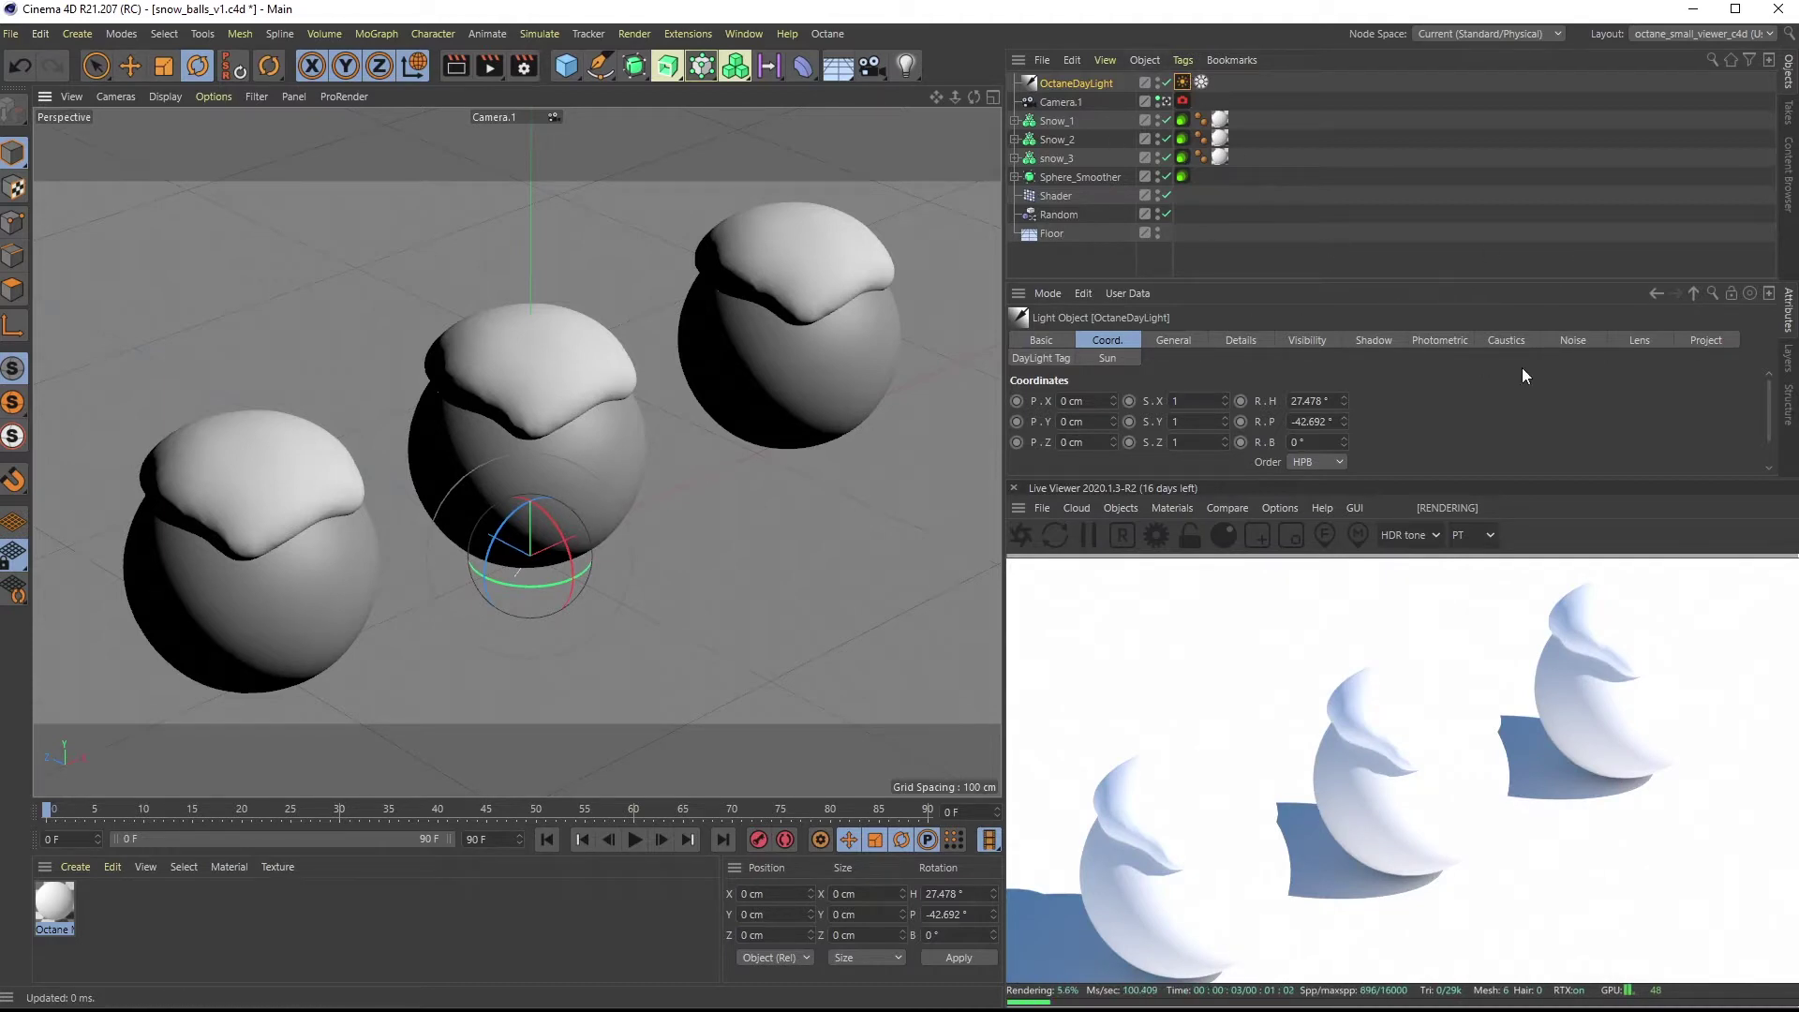
Raise the daylight's sky turbidity to about 5.32 and its power to about 1.42
{"action": "left_click", "coordinate": [1183, 83]}
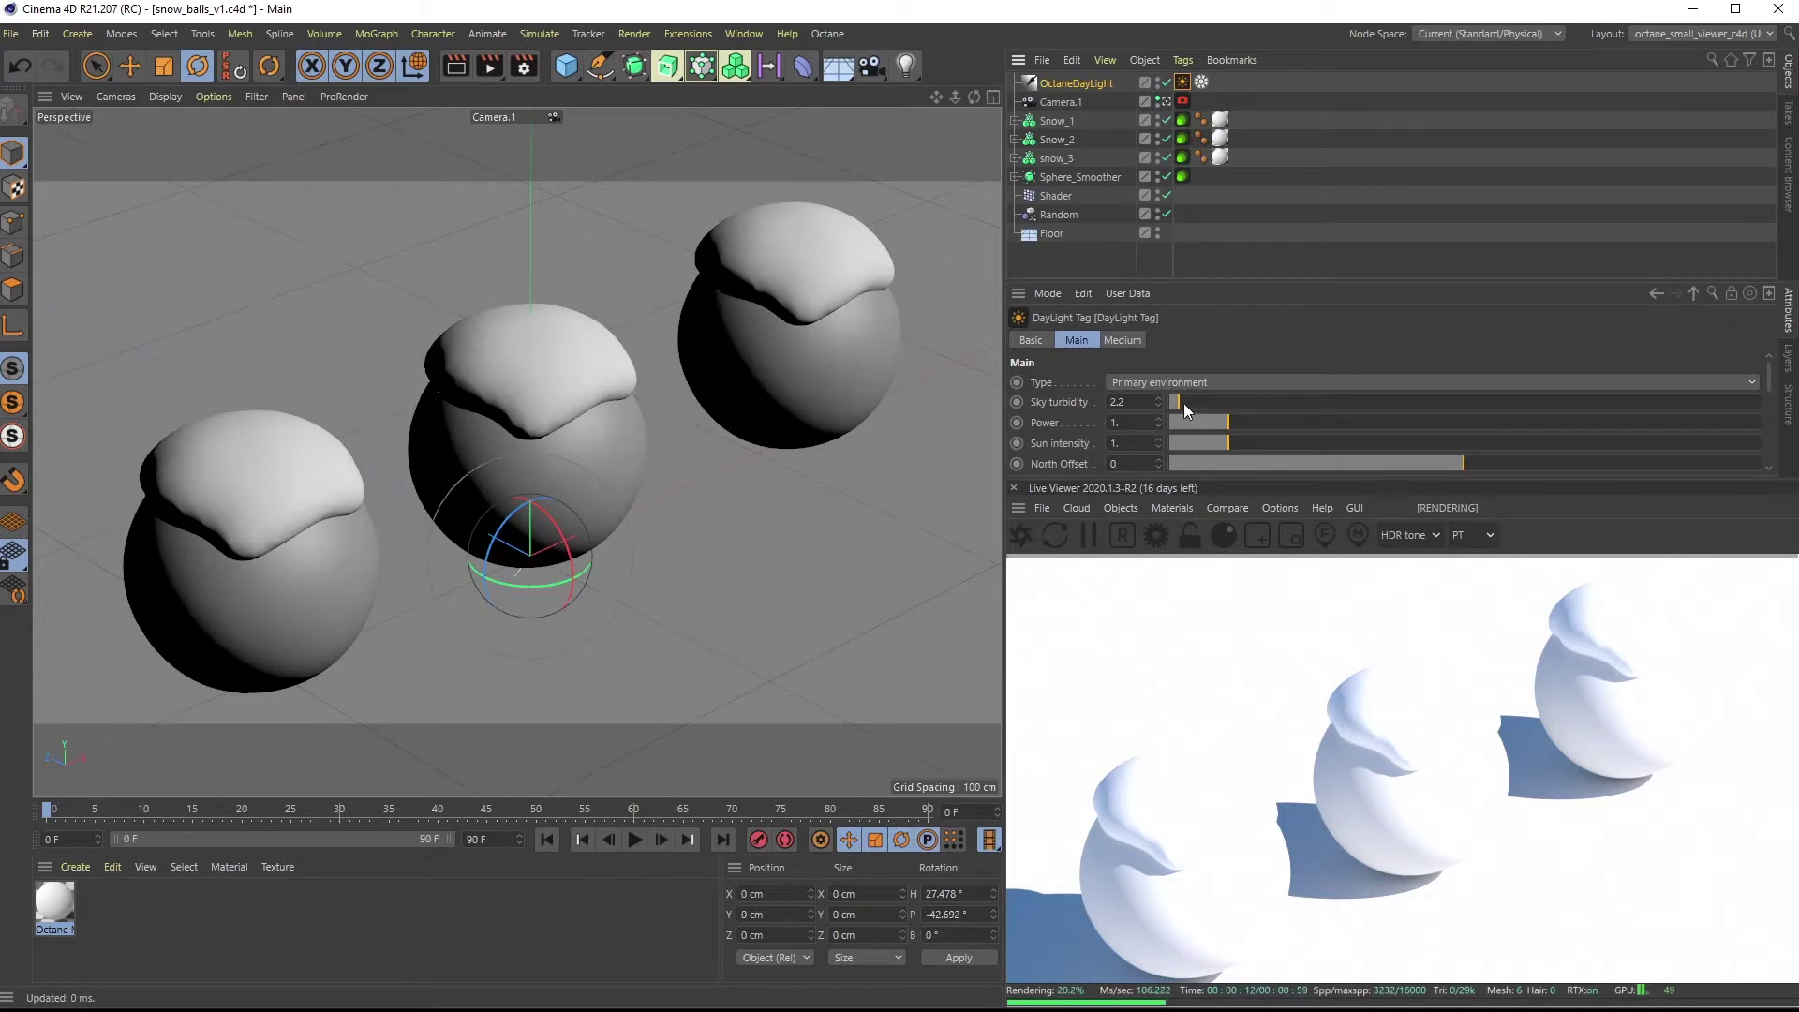
{"action": "mouse_move", "coordinate": [1180, 401]}
{"action": "left_mouse_down"}
{"action": "mouse_move", "coordinate": [1381, 429]}
{"action": "mouse_move", "coordinate": [1160, 405]}
{"action": "left_mouse_up"}
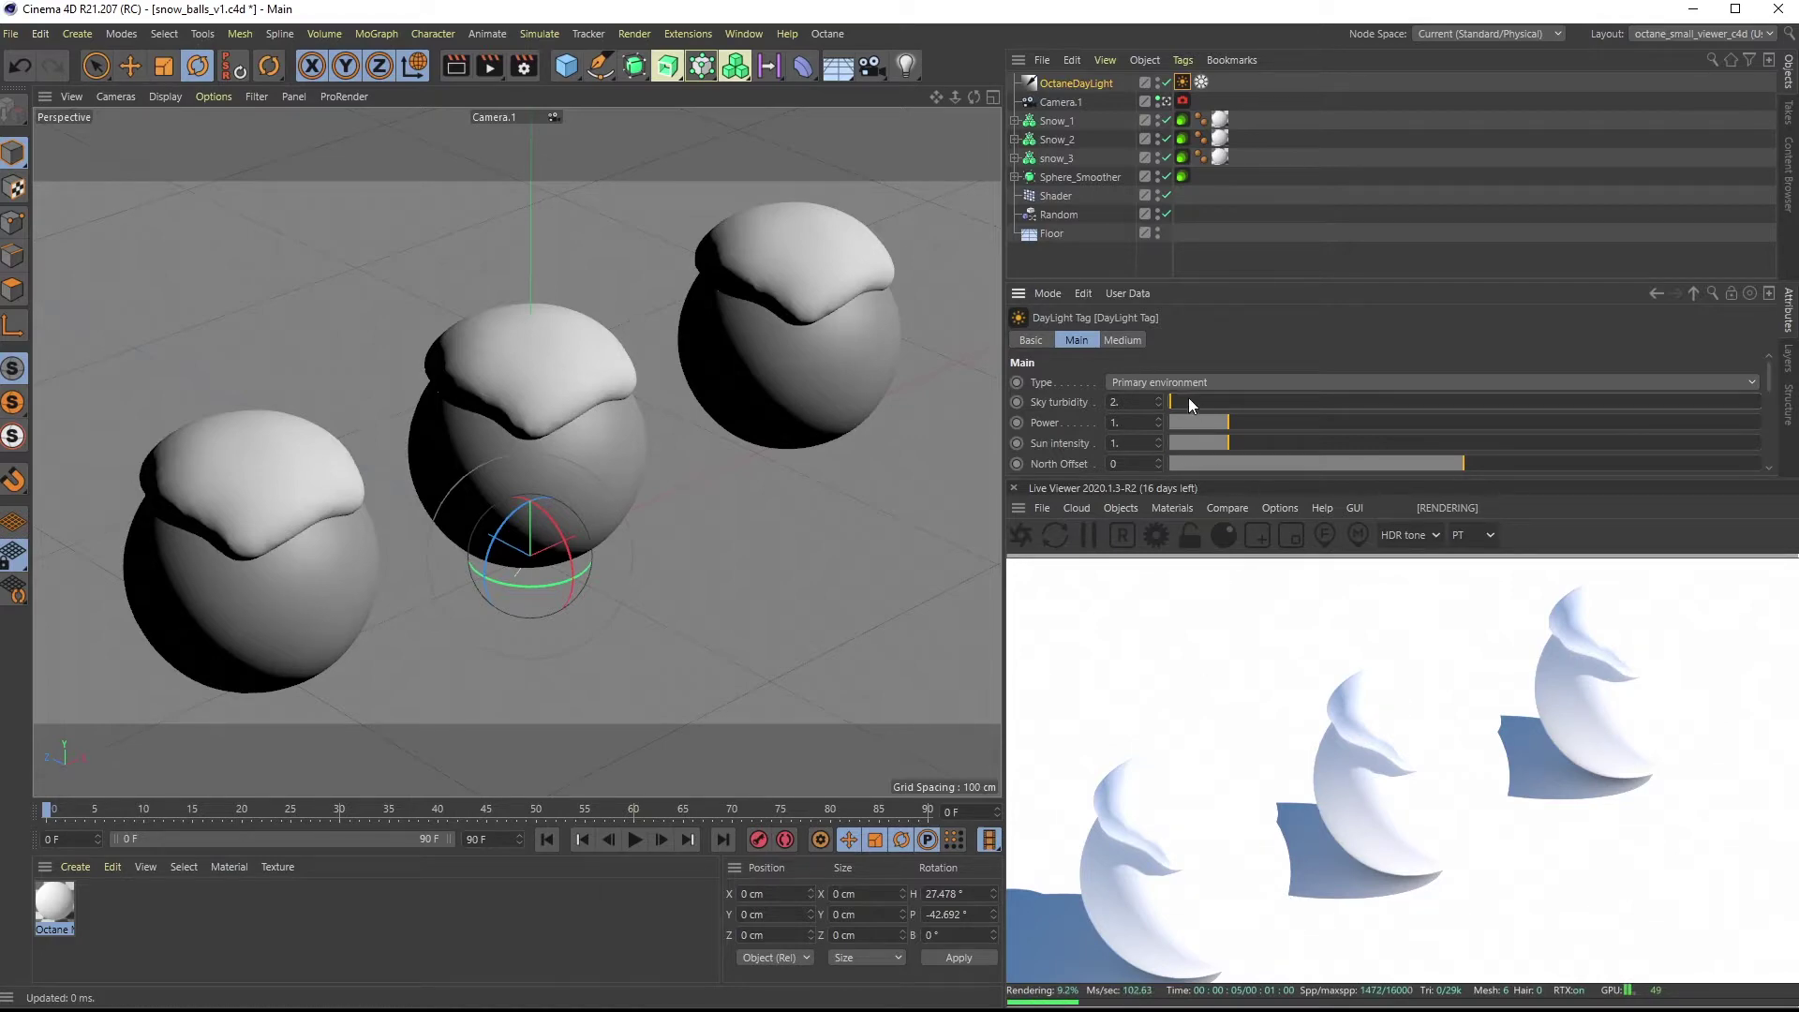
{"action": "left_click_drag", "start_coordinate": [1173, 403], "coordinate": [1284, 402]}
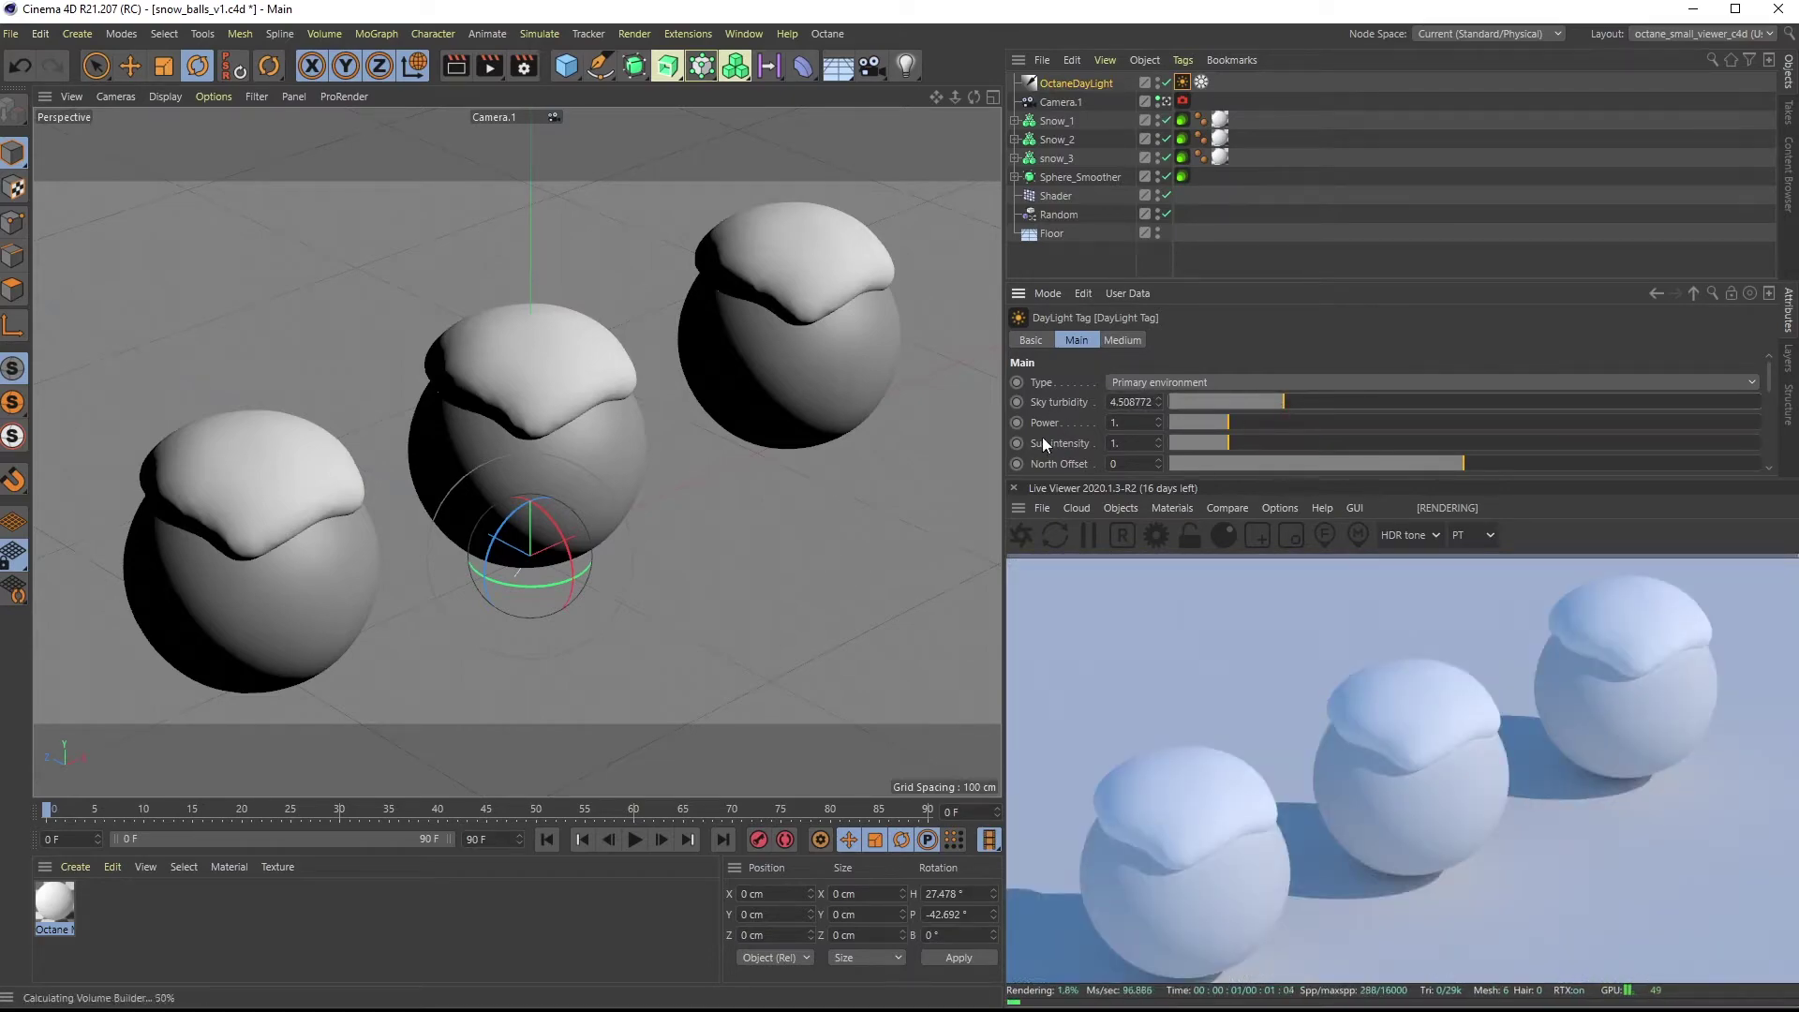
{"action": "left_click_drag", "start_coordinate": [1258, 403], "coordinate": [1325, 408]}
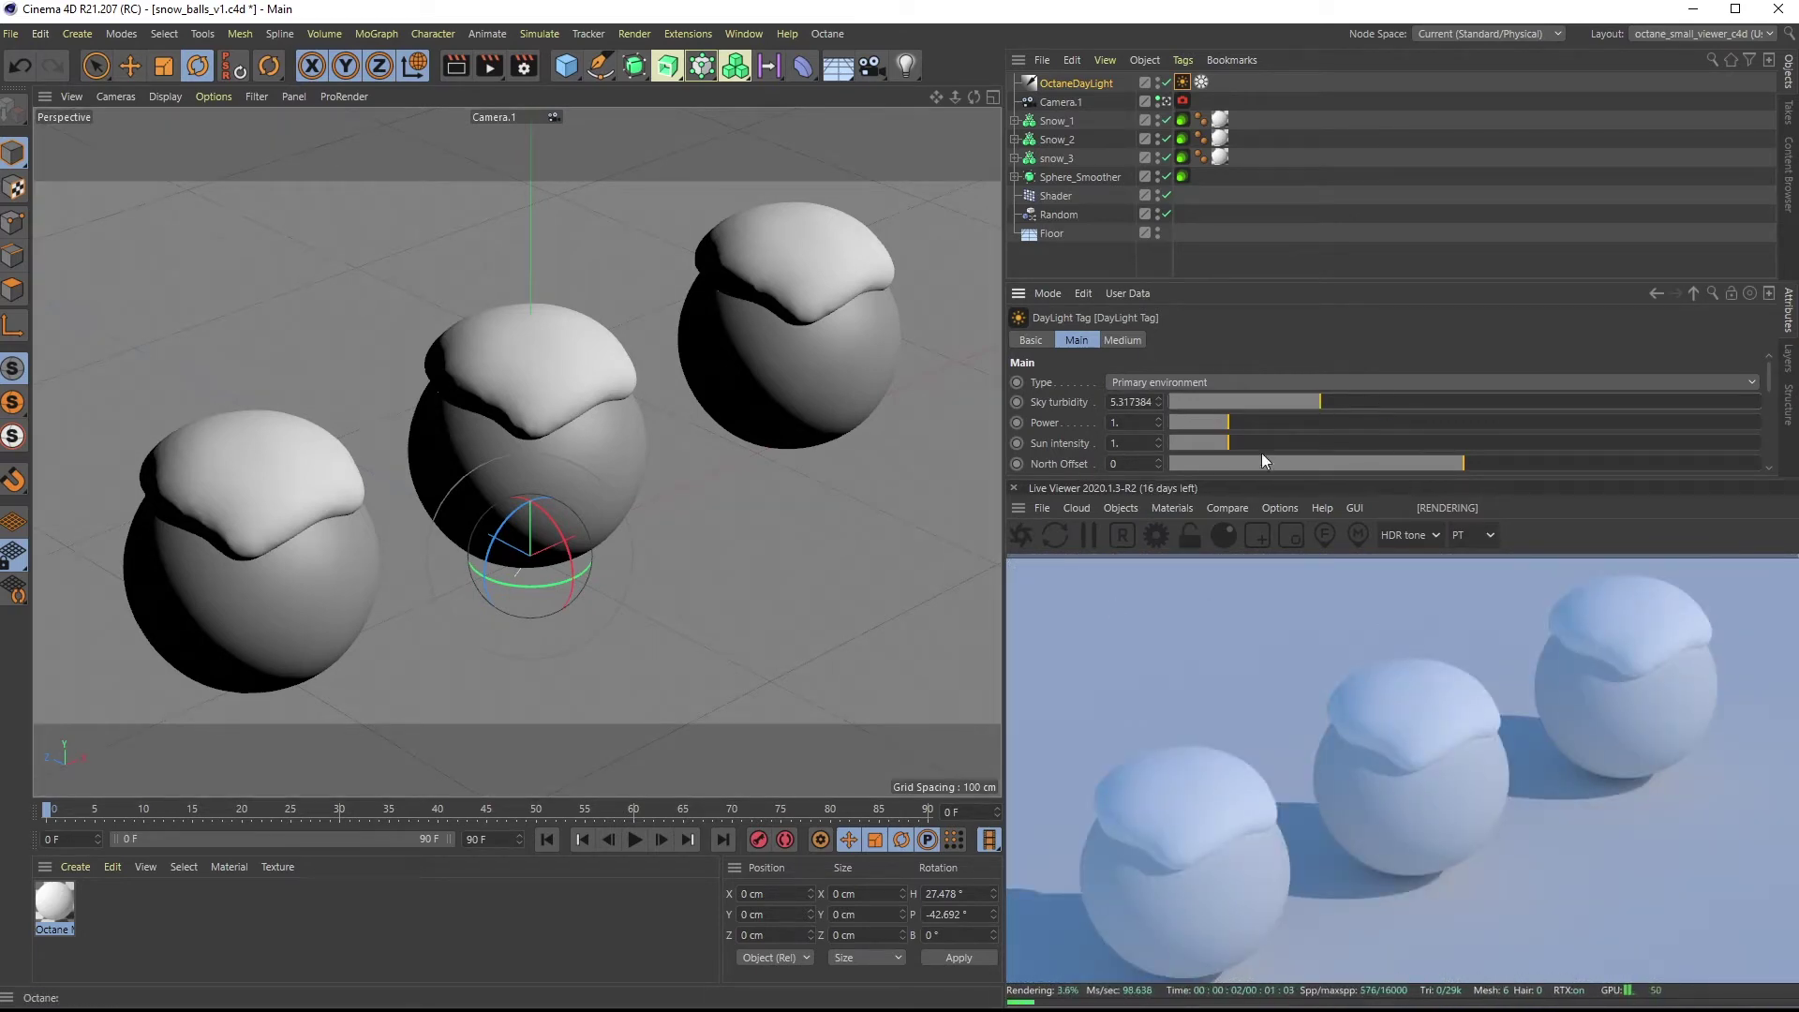
{"action": "left_click_drag", "start_coordinate": [1770, 375], "coordinate": [1770, 376]}
{"action": "left_click_drag", "start_coordinate": [1222, 419], "coordinate": [1254, 418]}
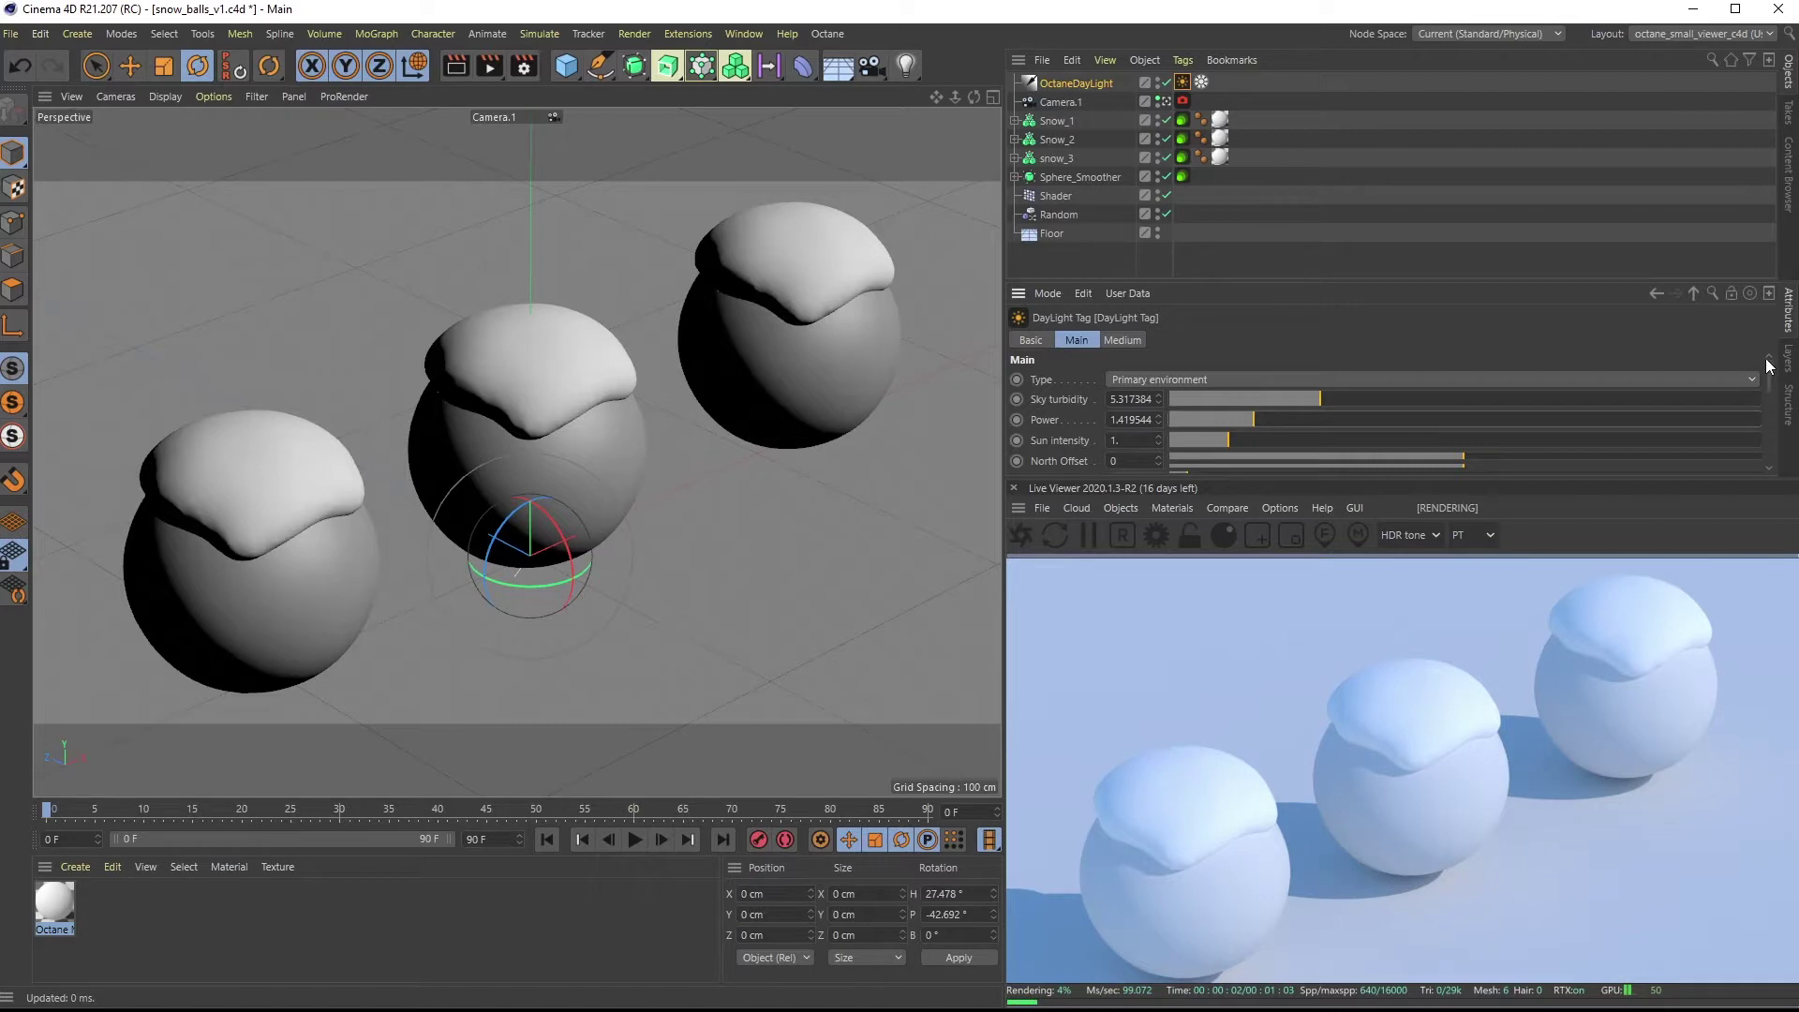
Soften the daylight's shadows by setting the sun size to about 18.75
{"action": "scroll", "coordinate": [1772, 378], "scroll_direction": "down", "scroll_amount": 3}
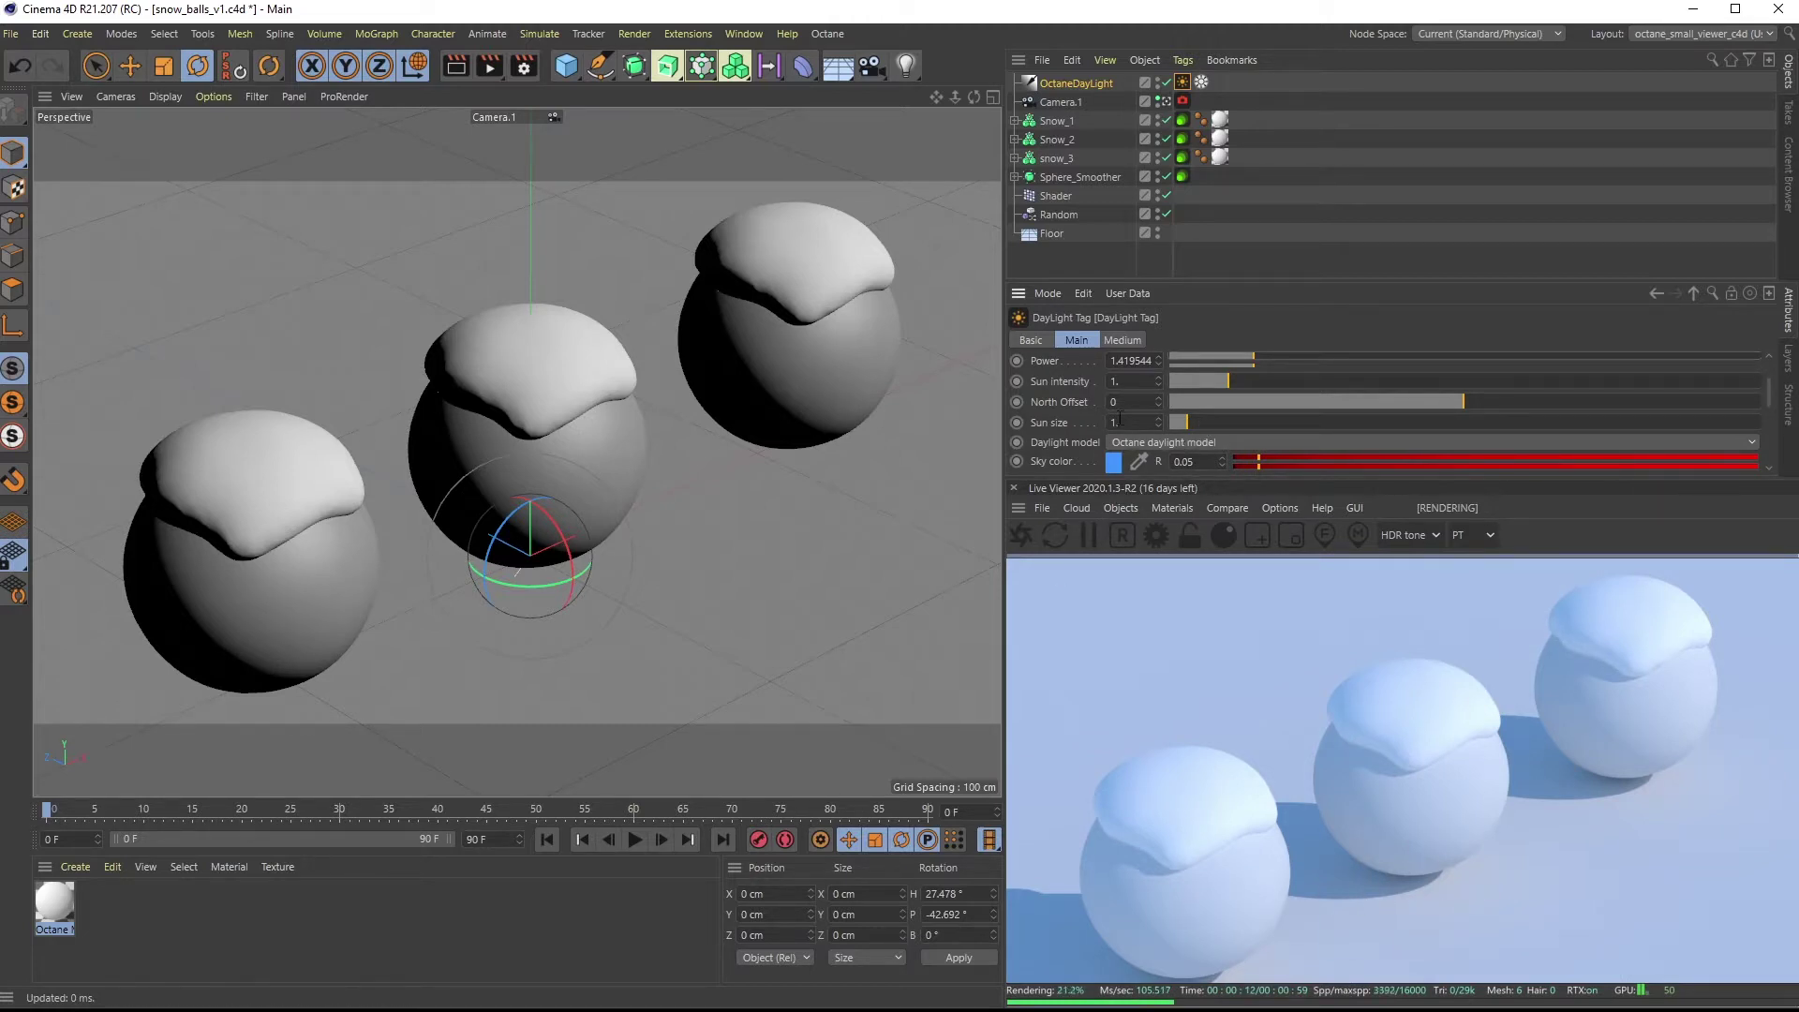
{"action": "left_click_drag", "start_coordinate": [1196, 421], "coordinate": [1761, 426]}
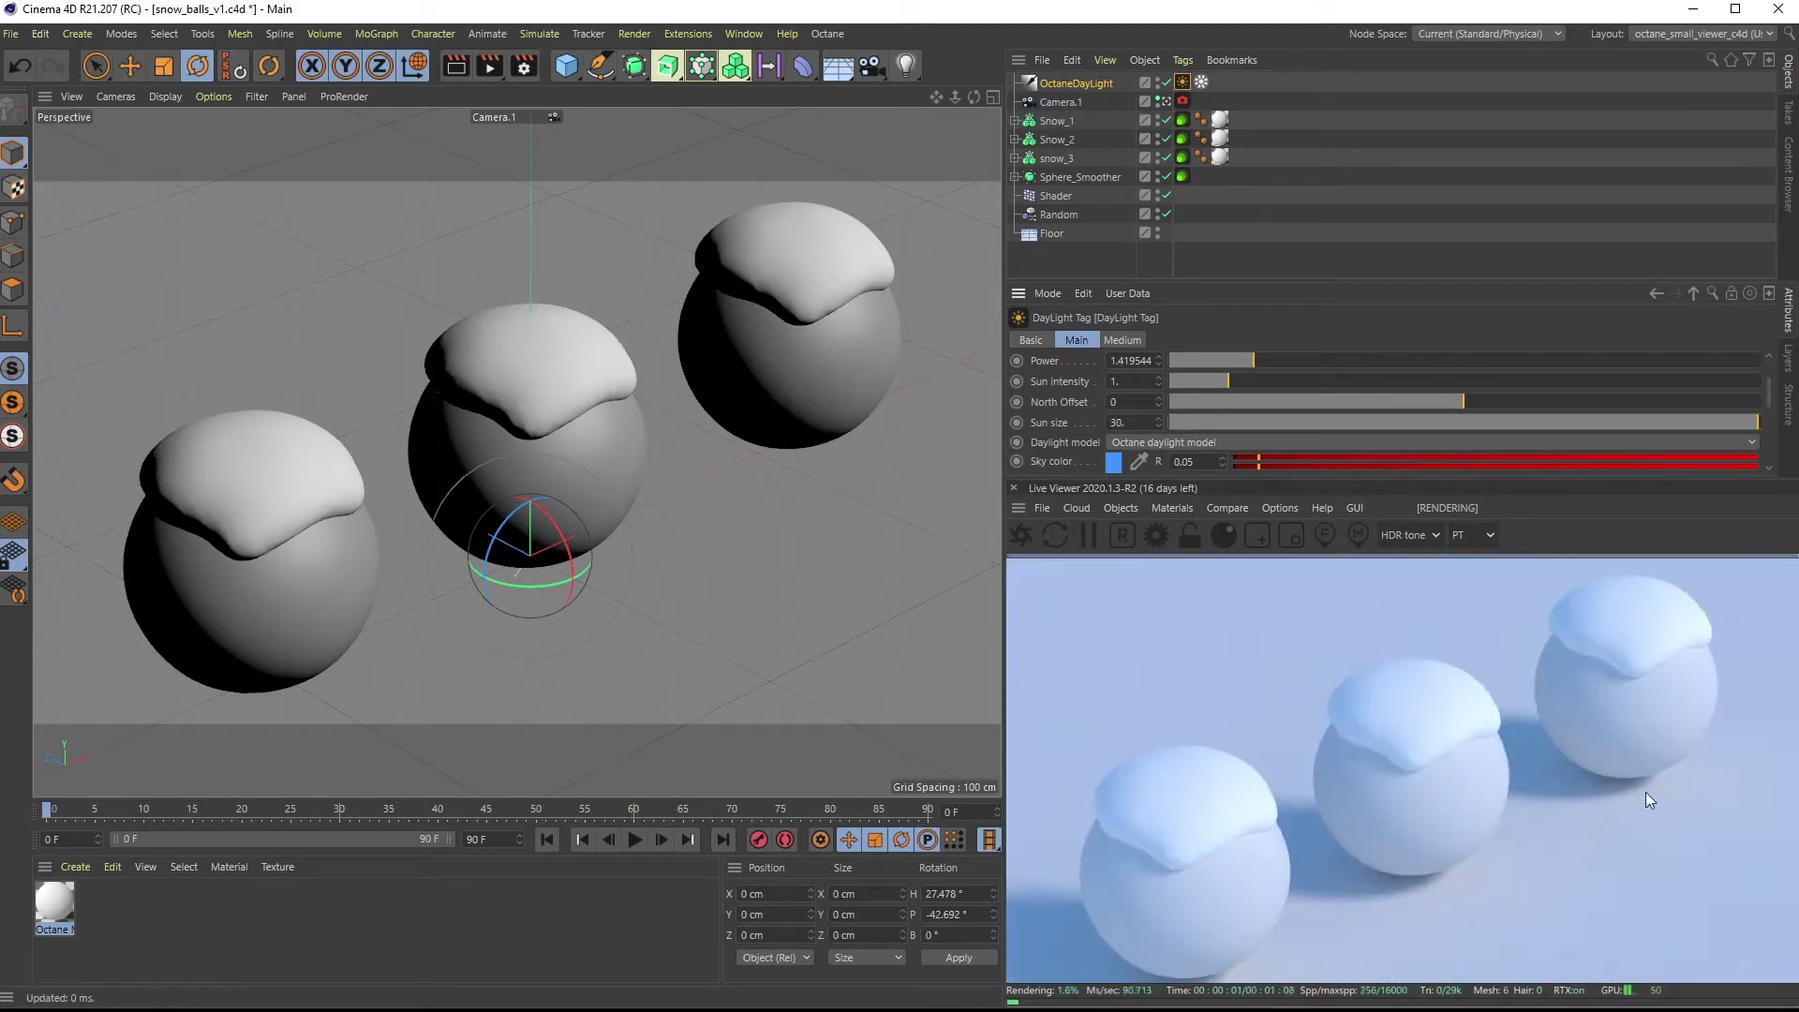
{"action": "mouse_move", "coordinate": [1529, 417]}
{"action": "left_mouse_down"}
{"action": "mouse_move", "coordinate": [1380, 436]}
{"action": "mouse_move", "coordinate": [1572, 434]}
{"action": "mouse_move", "coordinate": [1469, 440]}
{"action": "mouse_move", "coordinate": [1561, 408]}
{"action": "mouse_move", "coordinate": [1535, 402]}
{"action": "left_mouse_up"}
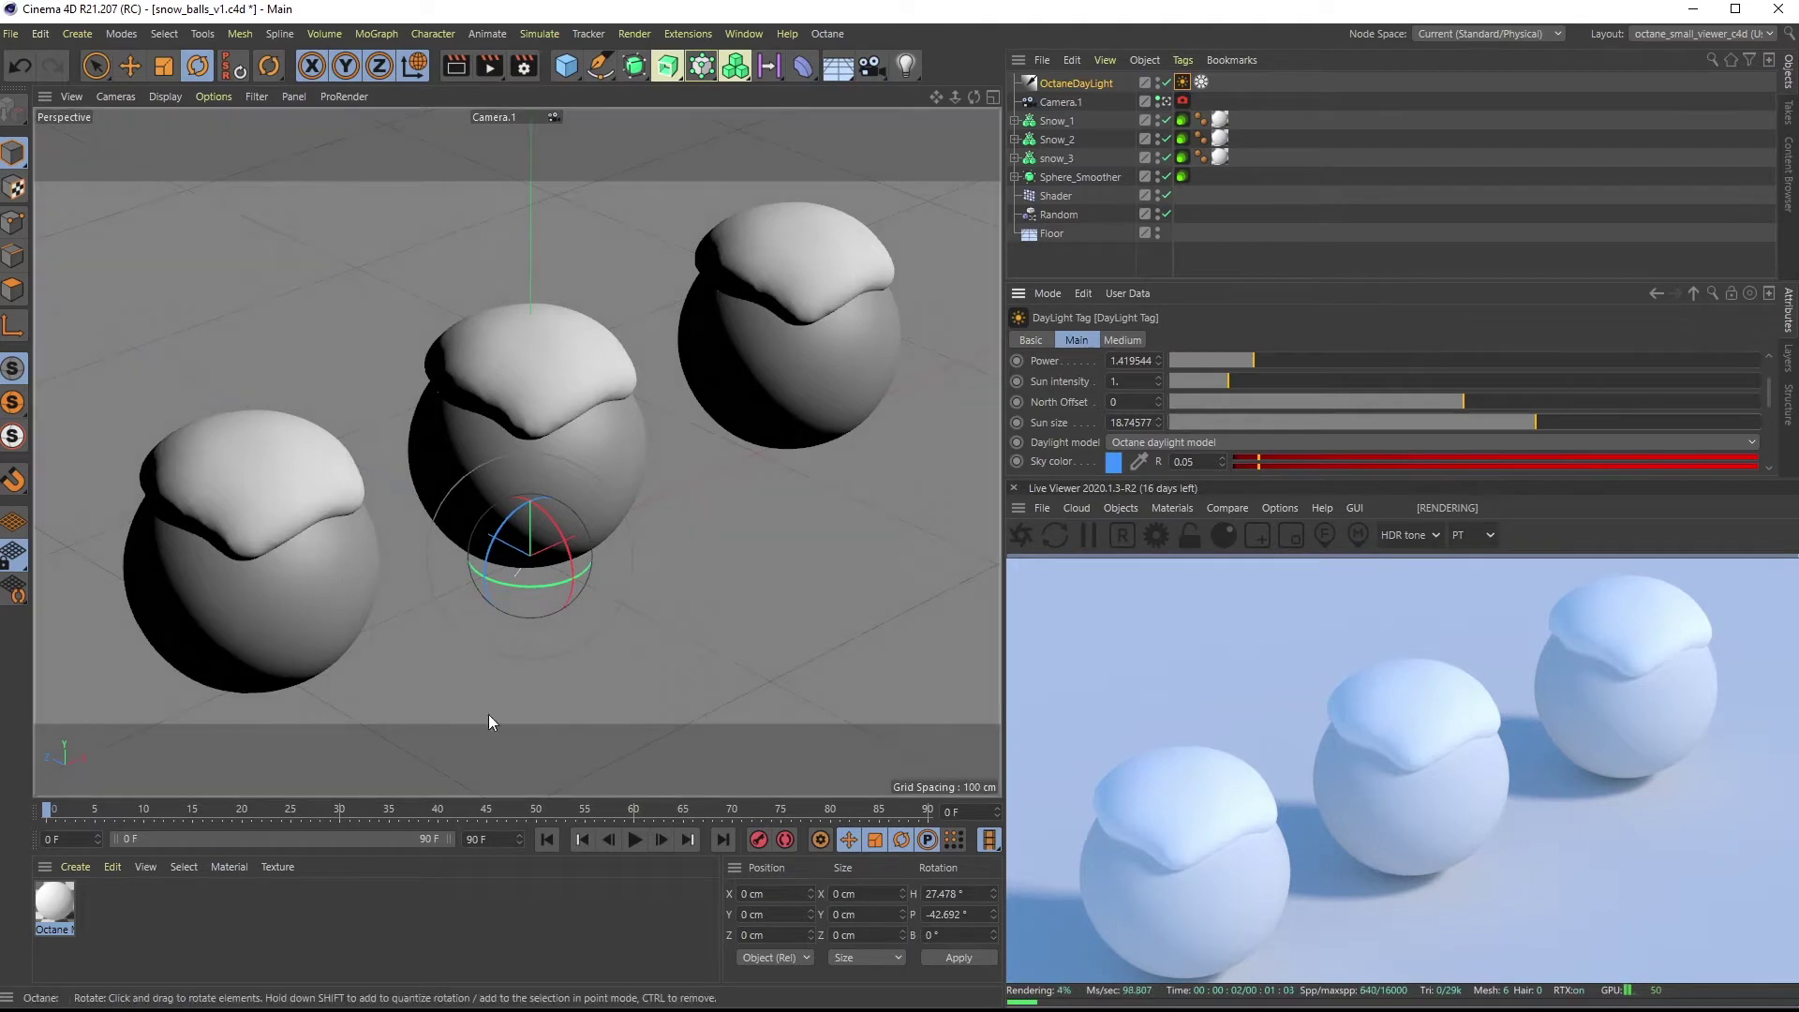
Create a new Octane material and open it in the Material Editor
{"action": "left_click", "coordinate": [77, 867]}
{"action": "mouse_move", "coordinate": [113, 921]}
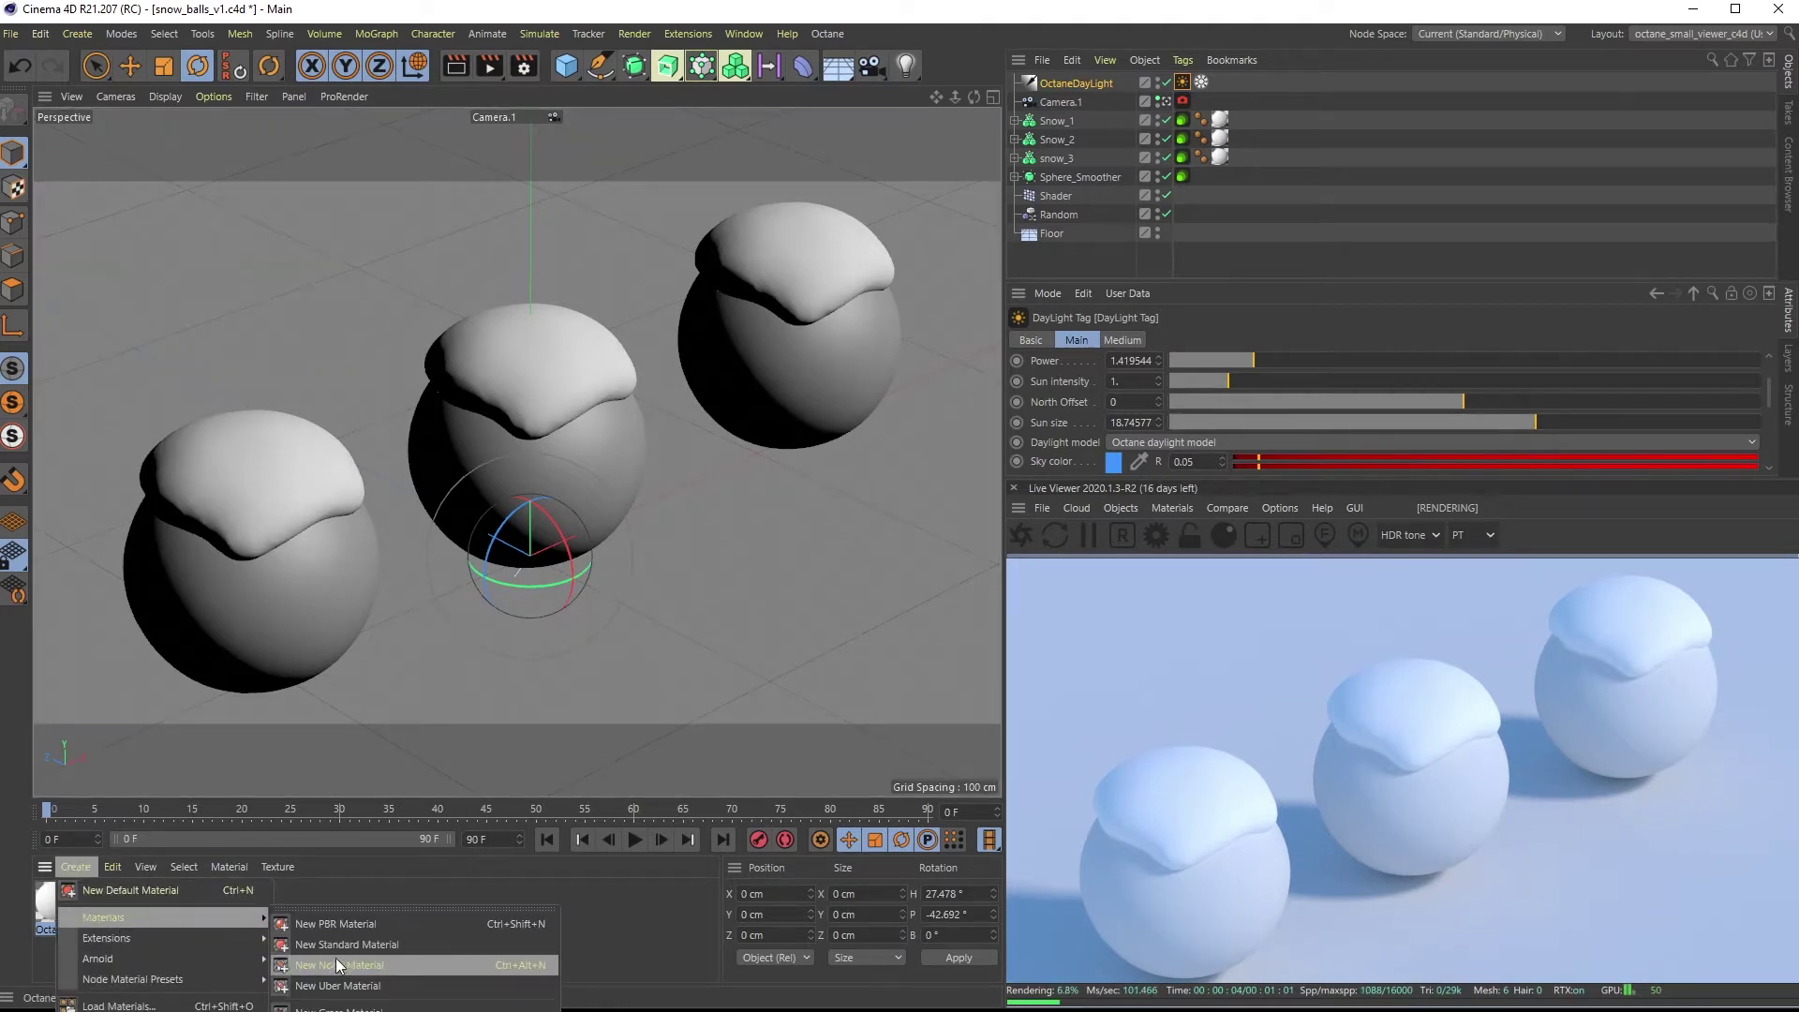
{"action": "mouse_move", "coordinate": [174, 931]}
{"action": "mouse_move", "coordinate": [295, 935]}
{"action": "mouse_move", "coordinate": [399, 939]}
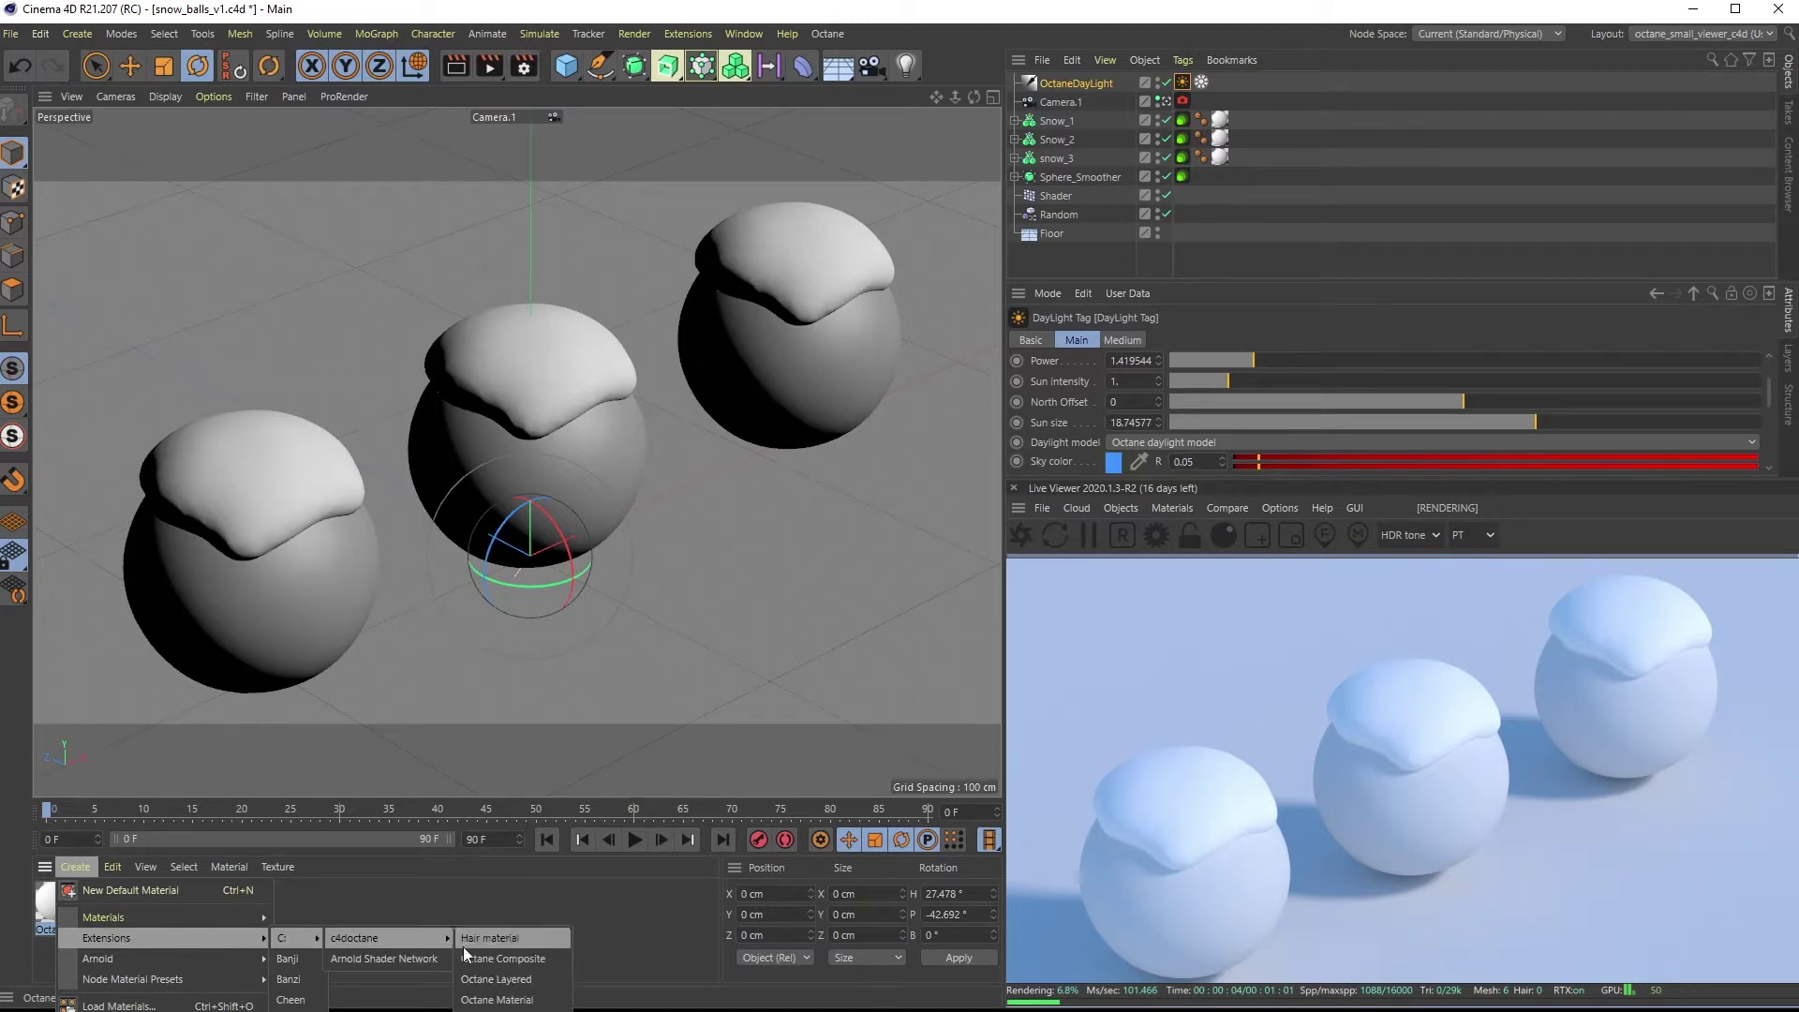
{"action": "left_click", "coordinate": [541, 1000]}
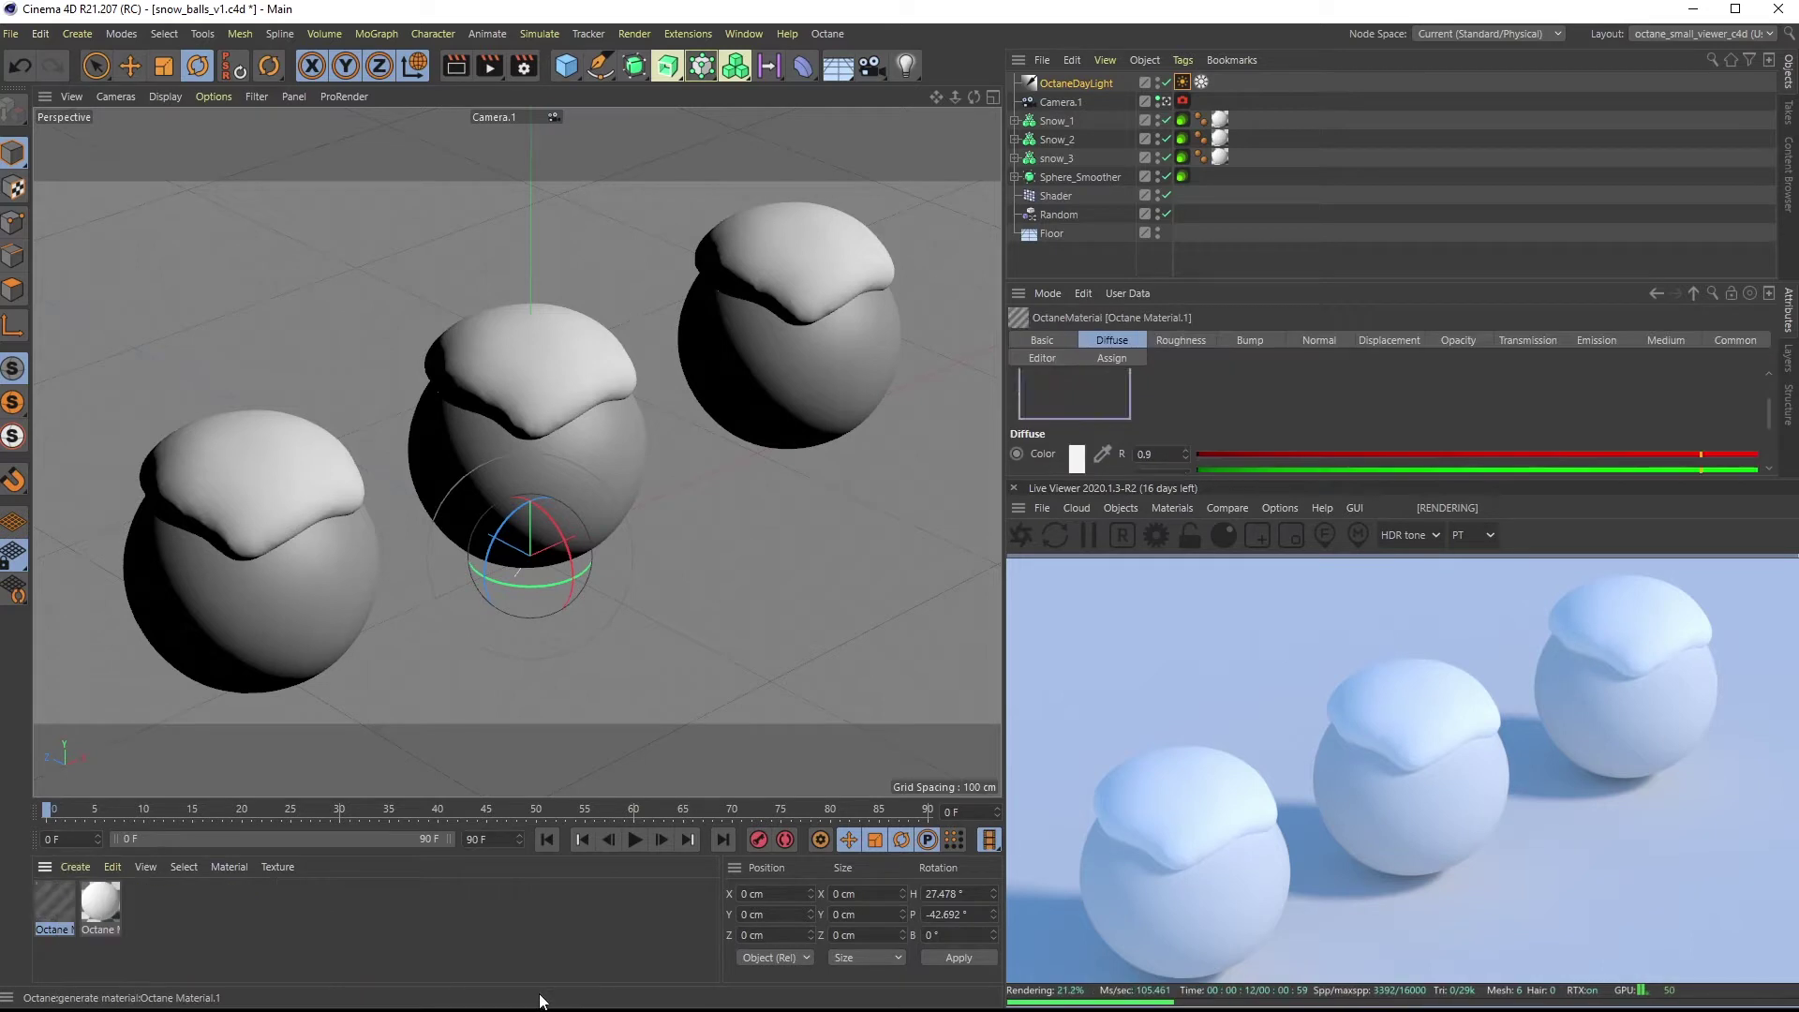
{"action": "double_click", "coordinate": [52, 895]}
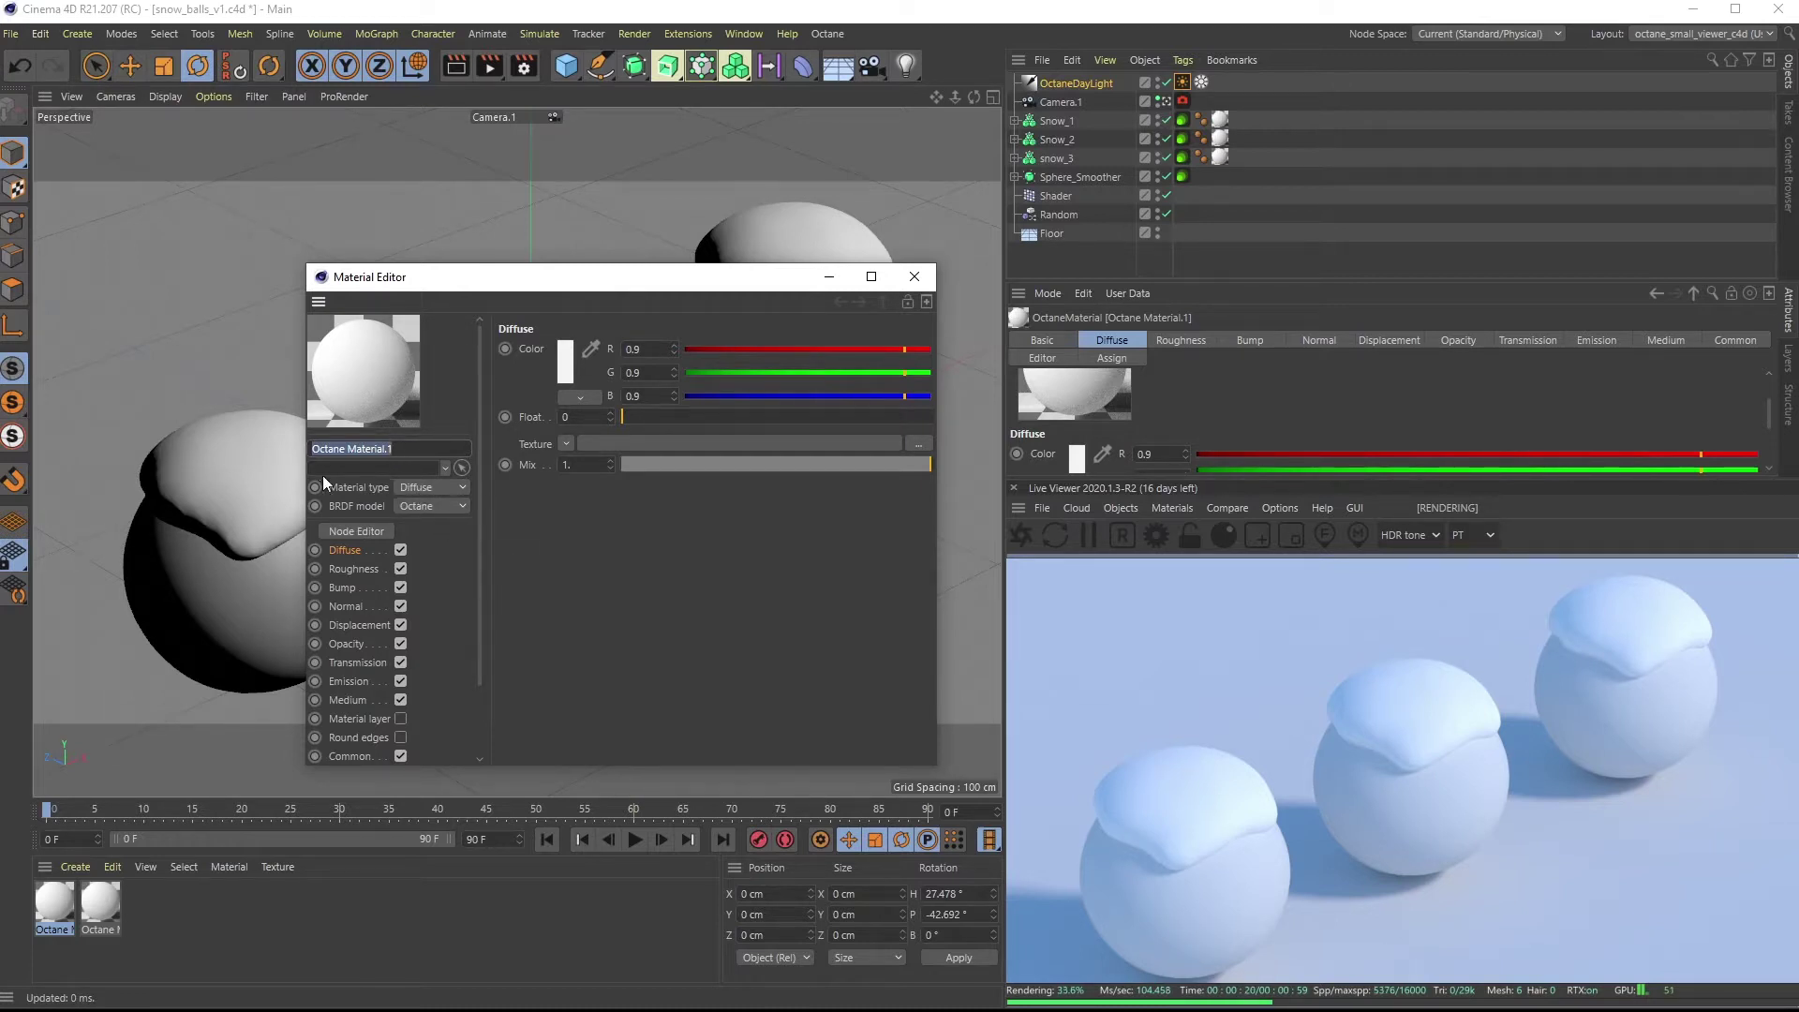
Give the new Octane material a warm sandy-orange diffuse colour and close its editor
{"action": "left_click", "coordinate": [565, 364]}
{"action": "mouse_move", "coordinate": [478, 384]}
{"action": "left_mouse_down"}
{"action": "mouse_move", "coordinate": [566, 384]}
{"action": "mouse_move", "coordinate": [491, 374]}
{"action": "left_mouse_up"}
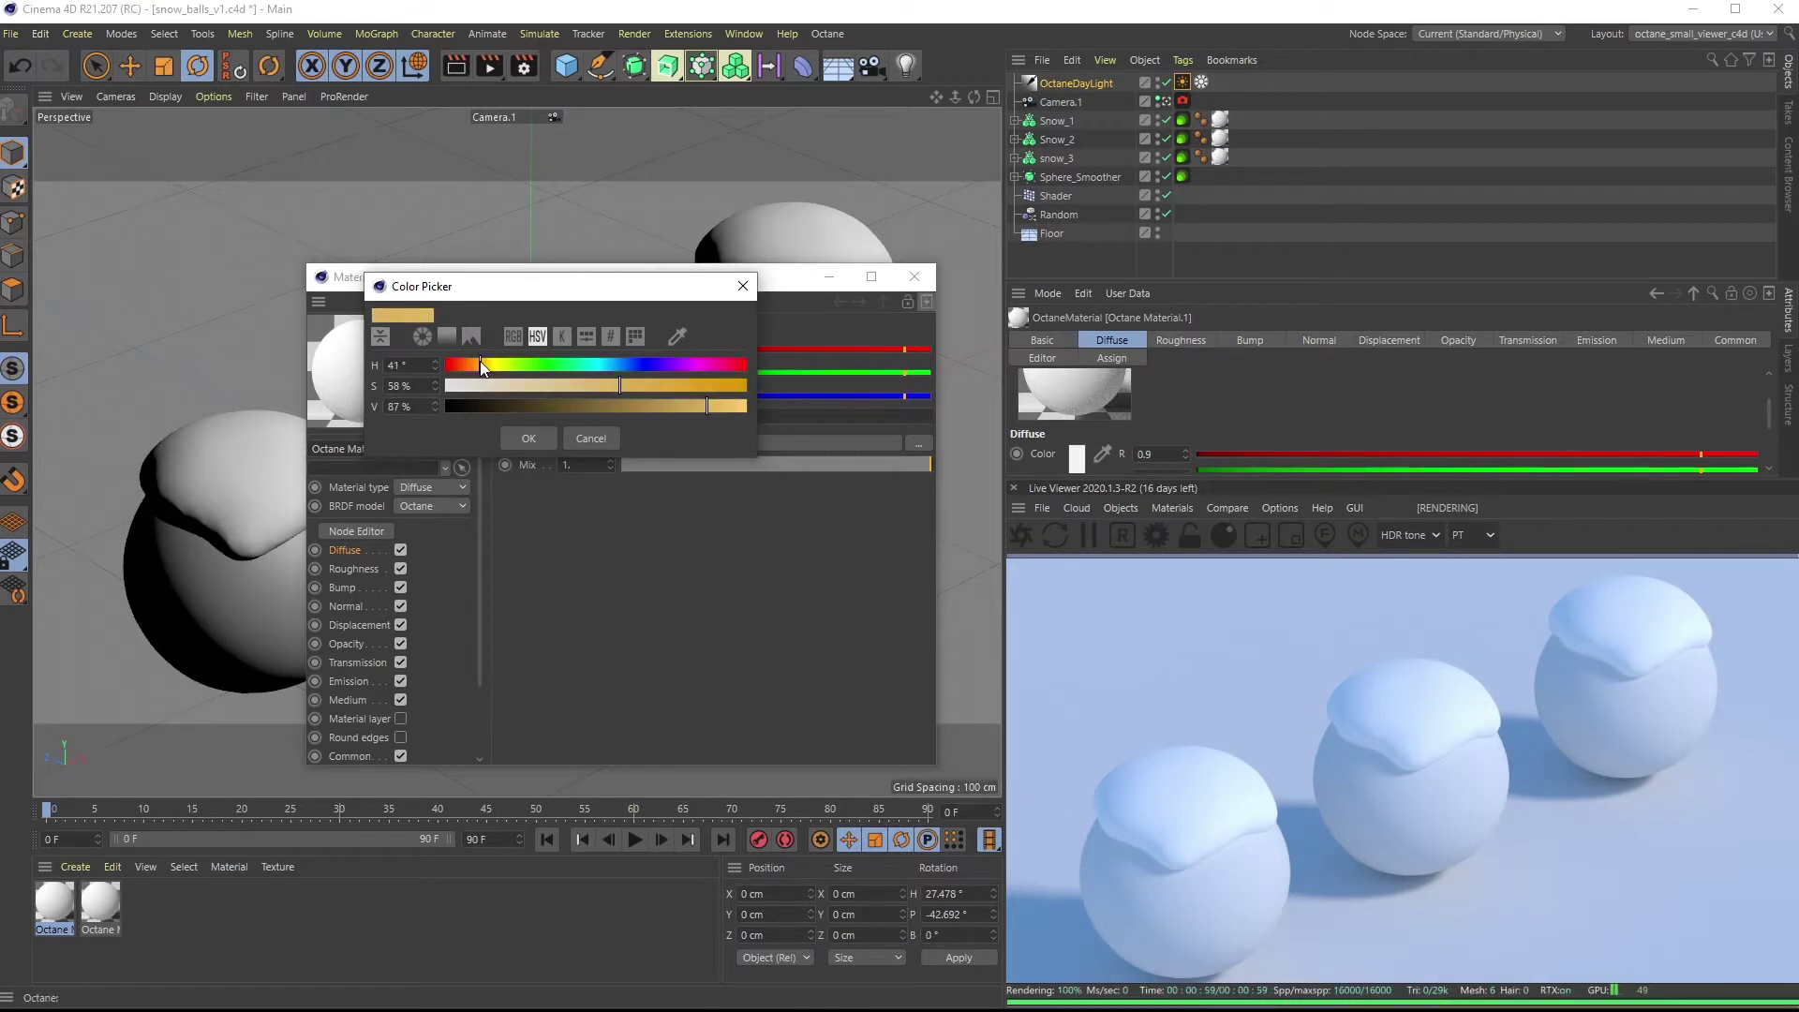
{"action": "left_click_drag", "start_coordinate": [487, 371], "coordinate": [478, 370]}
{"action": "left_click", "coordinate": [743, 285]}
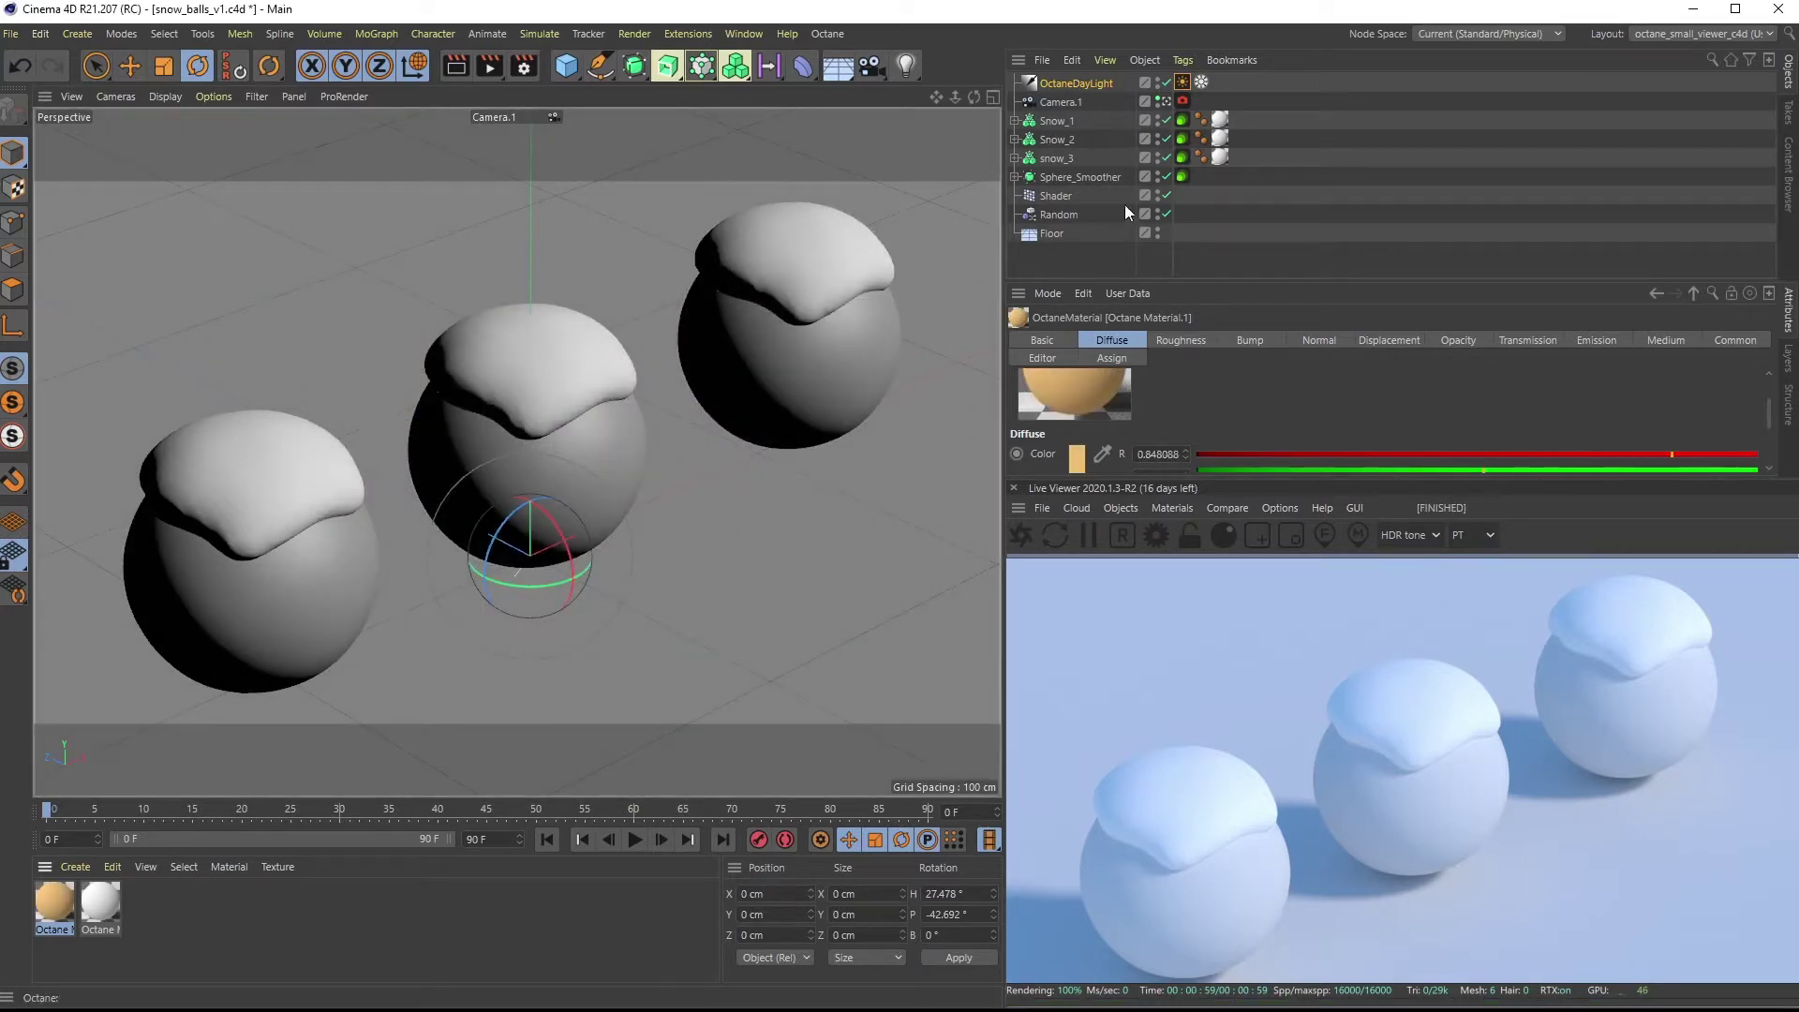
Apply the sandy-orange material to Sphere_Smoother and the Floor, and refresh the live render
{"action": "left_click_drag", "start_coordinate": [71, 909], "coordinate": [1085, 182]}
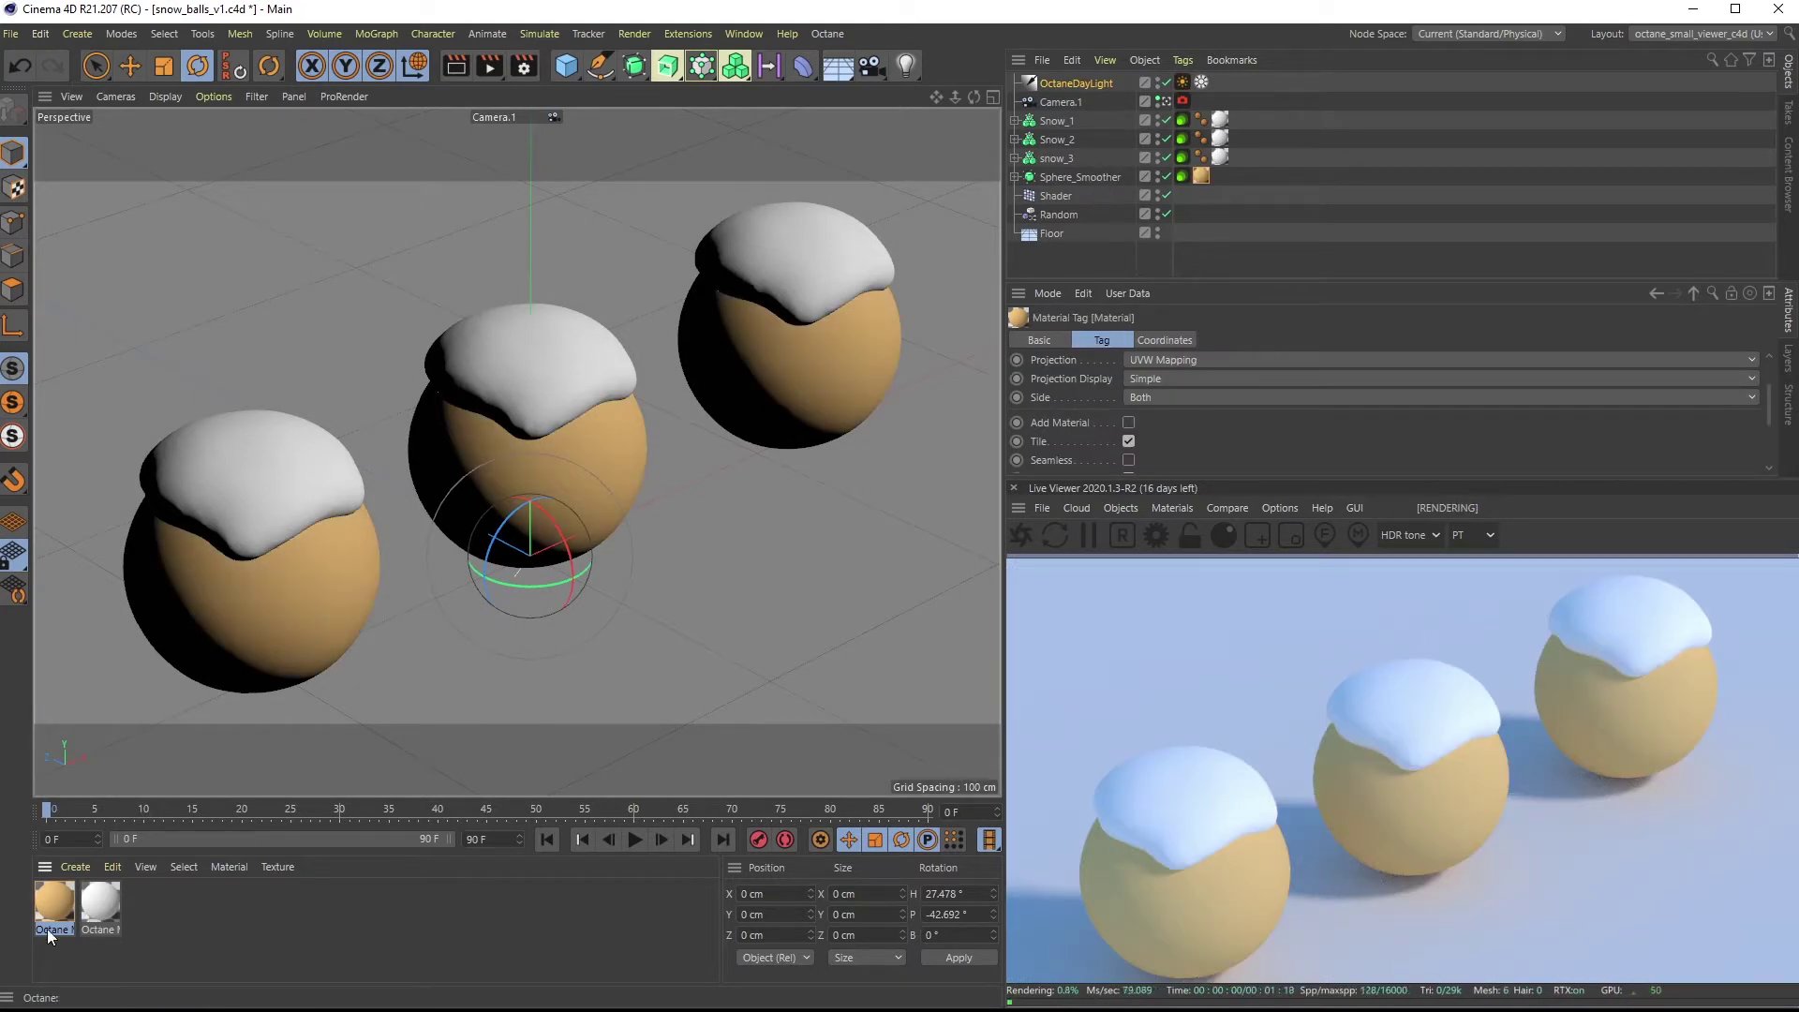
{"action": "left_click_drag", "start_coordinate": [45, 903], "coordinate": [1057, 235]}
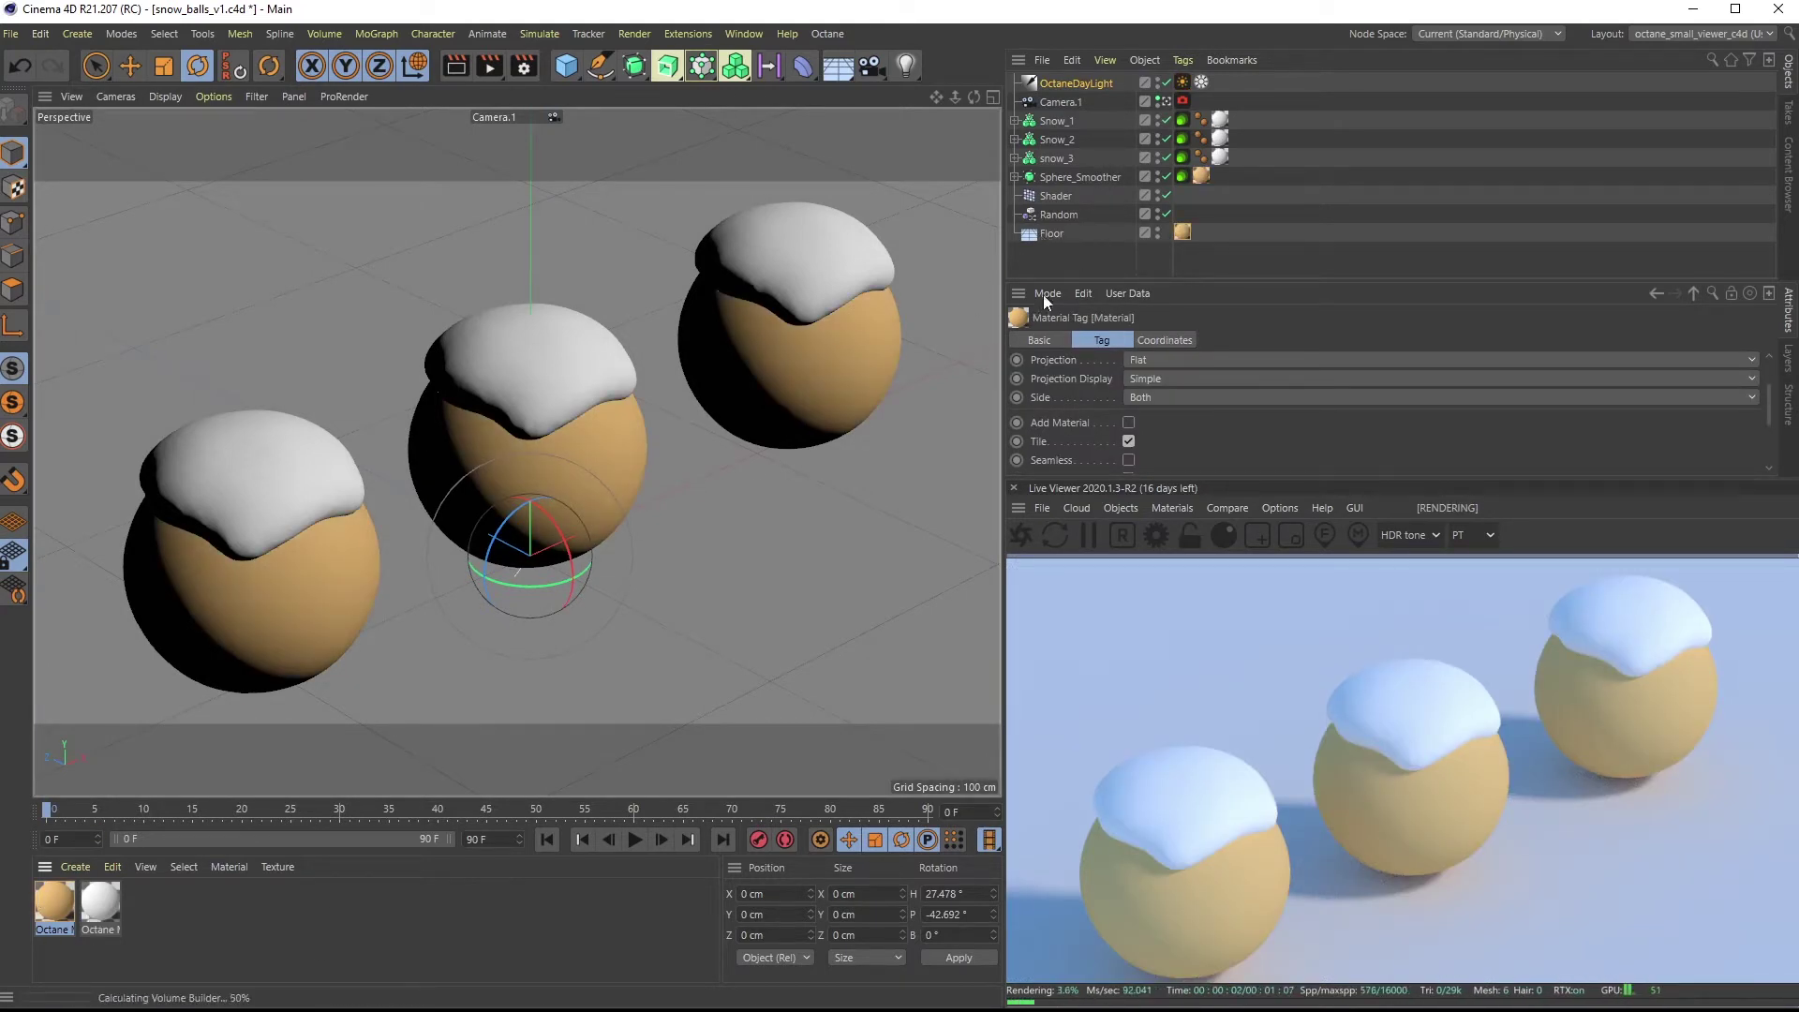
{"action": "left_click", "coordinate": [1021, 536]}
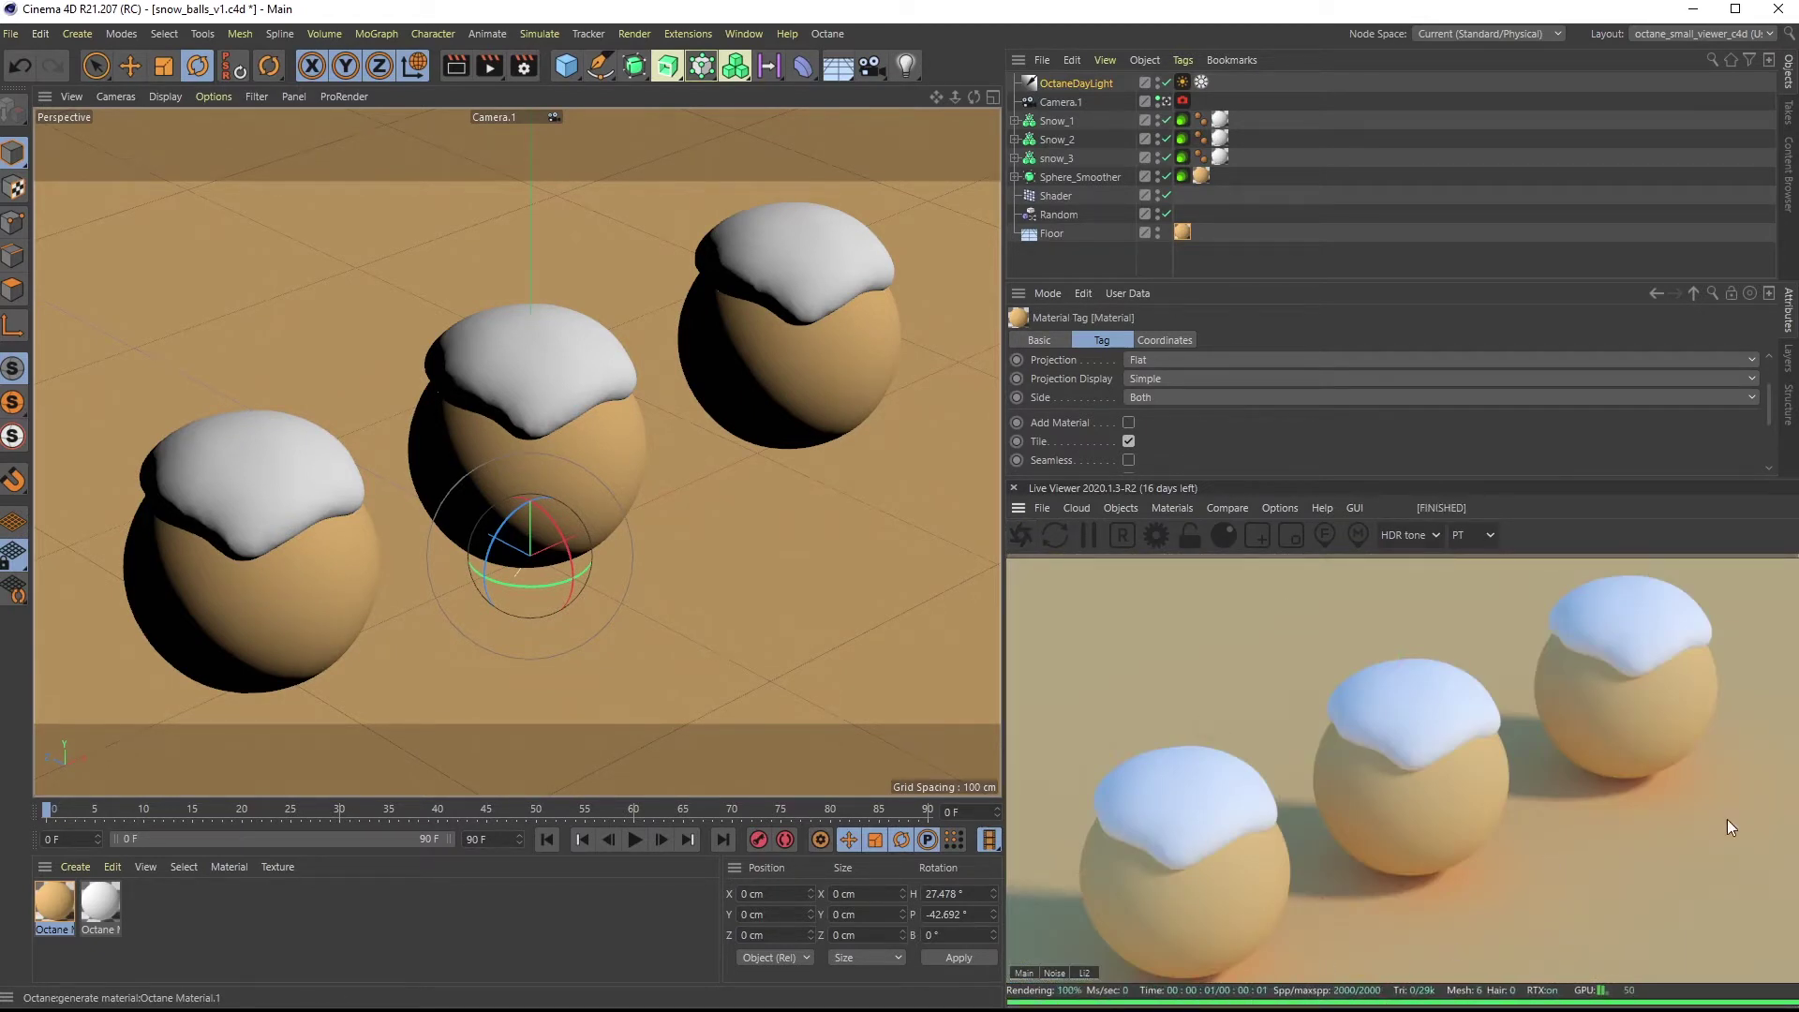
Compare the live render with the reference image snow_setup_1b.png
{"action": "left_click_drag", "start_coordinate": [843, 1008], "coordinate": [796, 1008]}
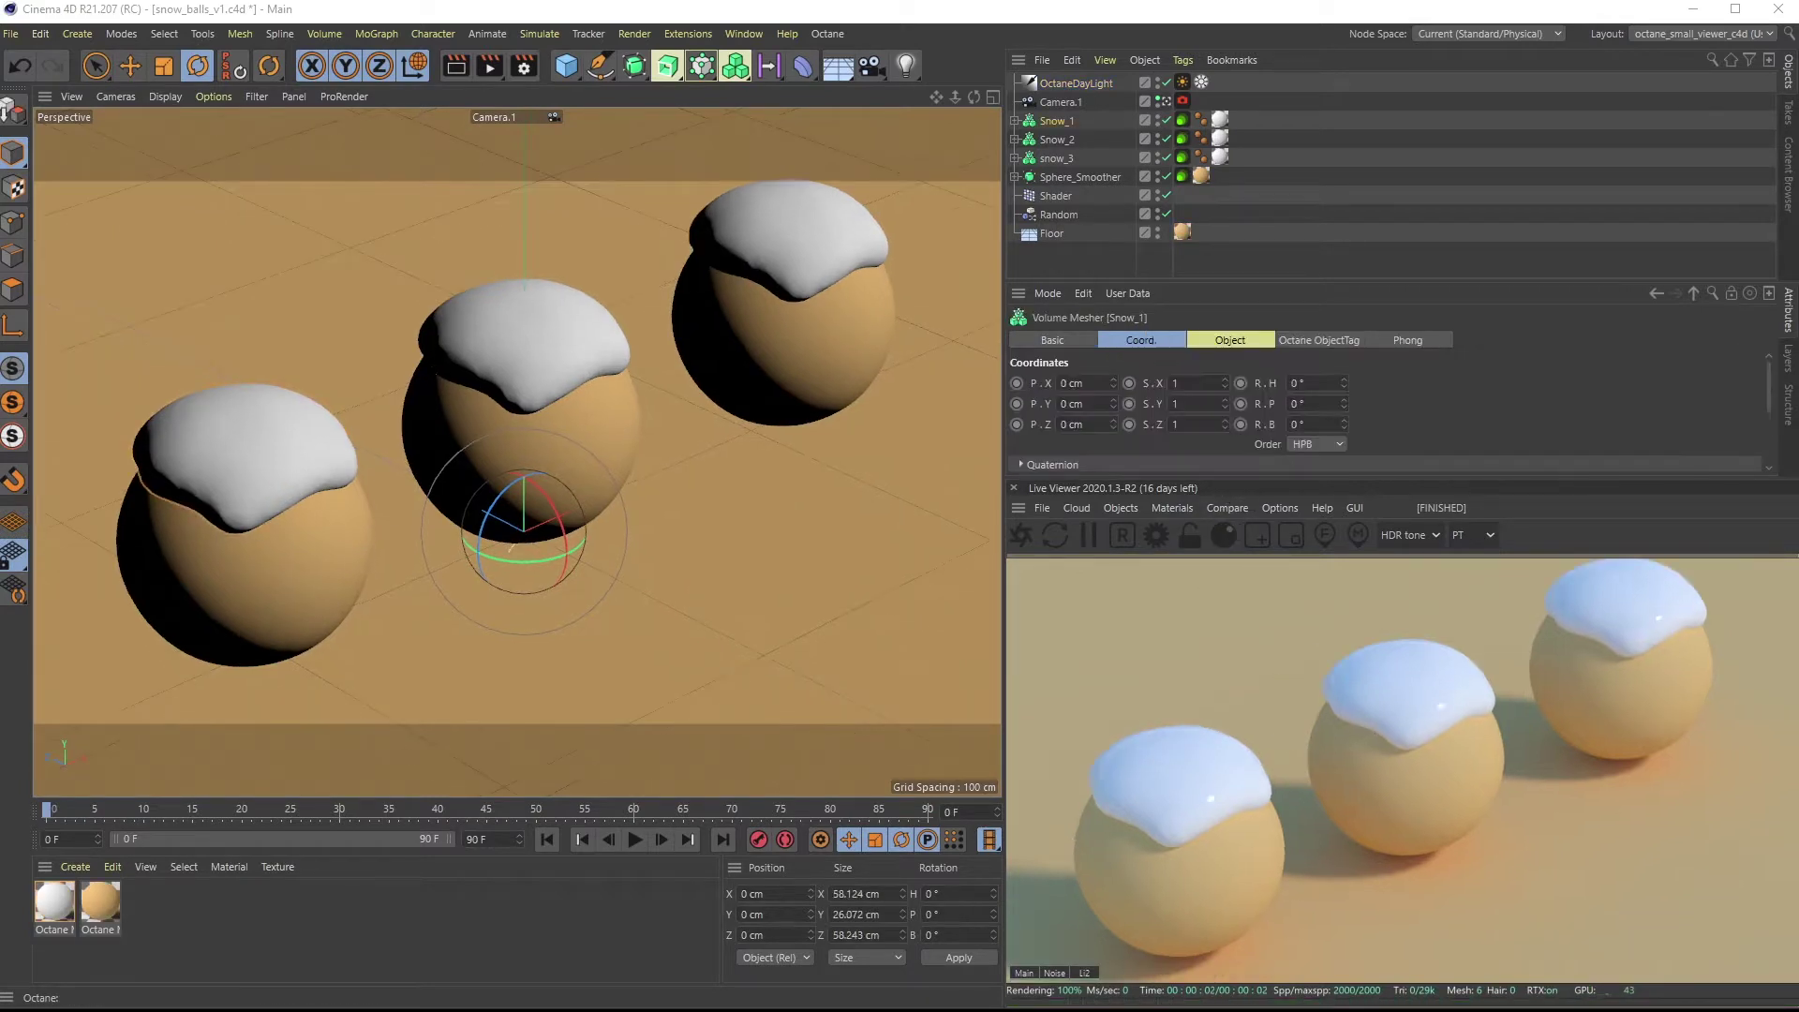
{"action": "left_click_drag", "start_coordinate": [443, 1011], "coordinate": [429, 9]}
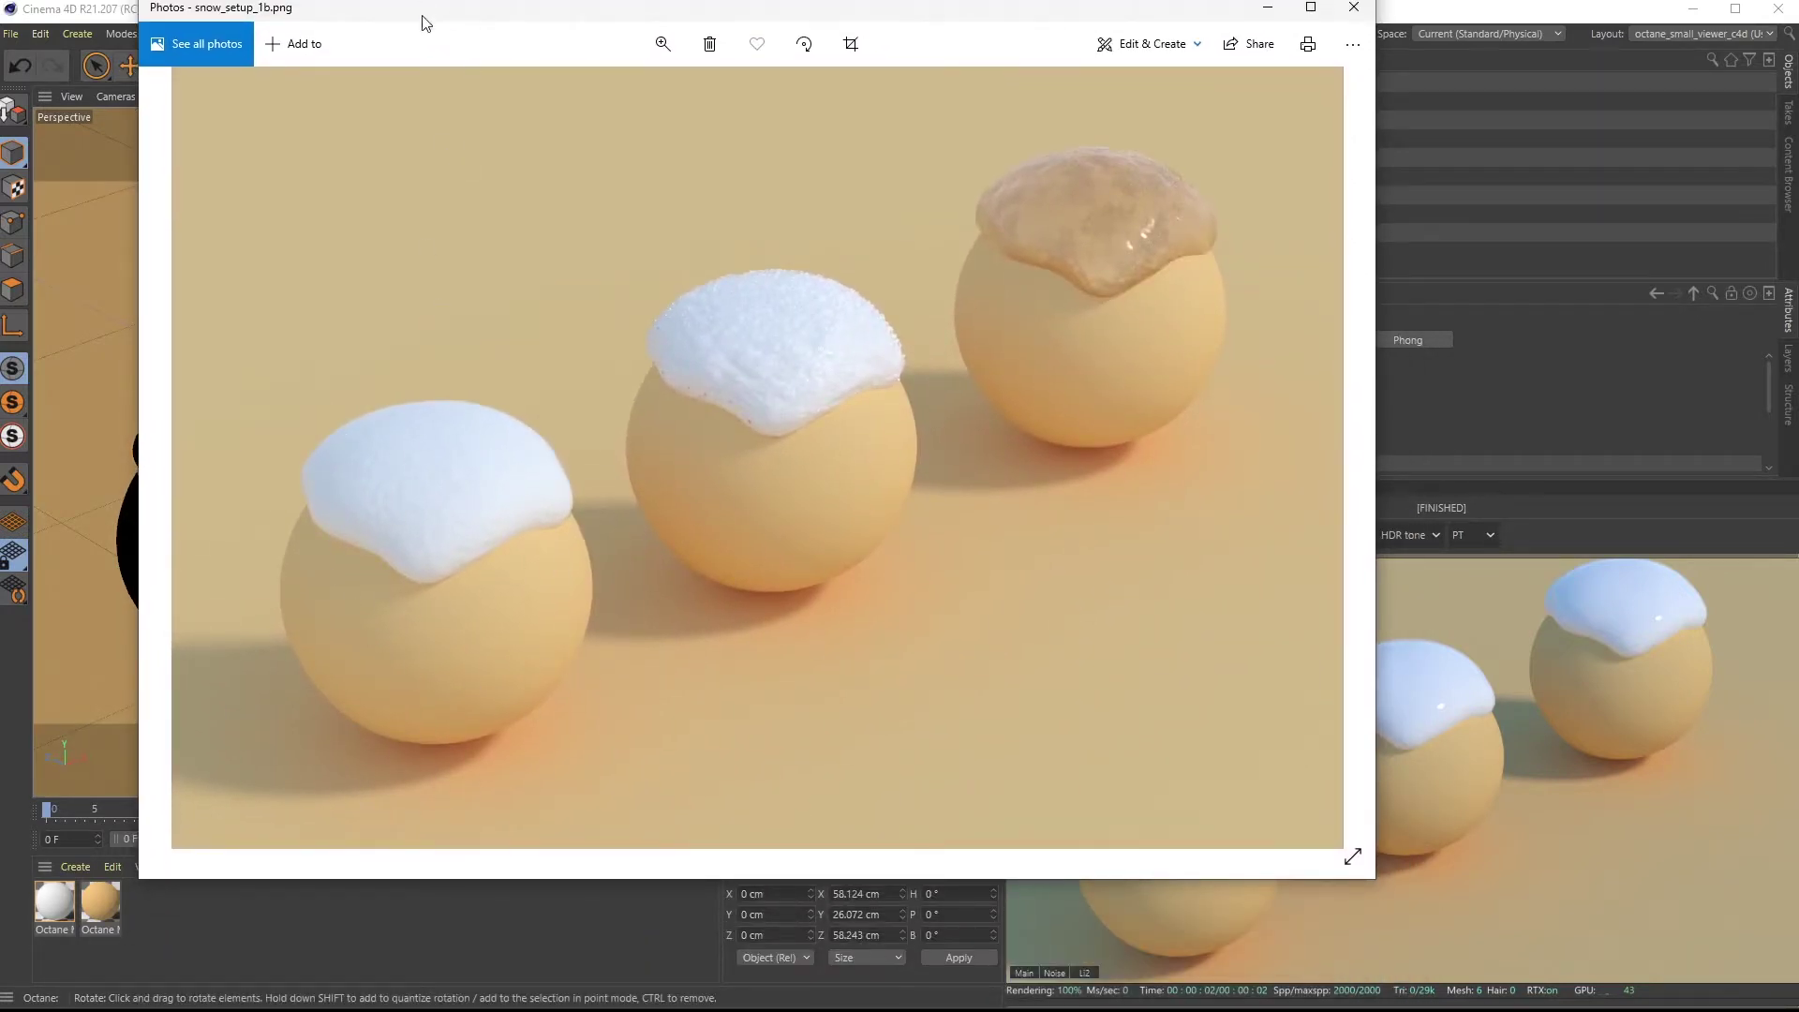
{"action": "left_click_drag", "start_coordinate": [509, 17], "coordinate": [691, 1011]}
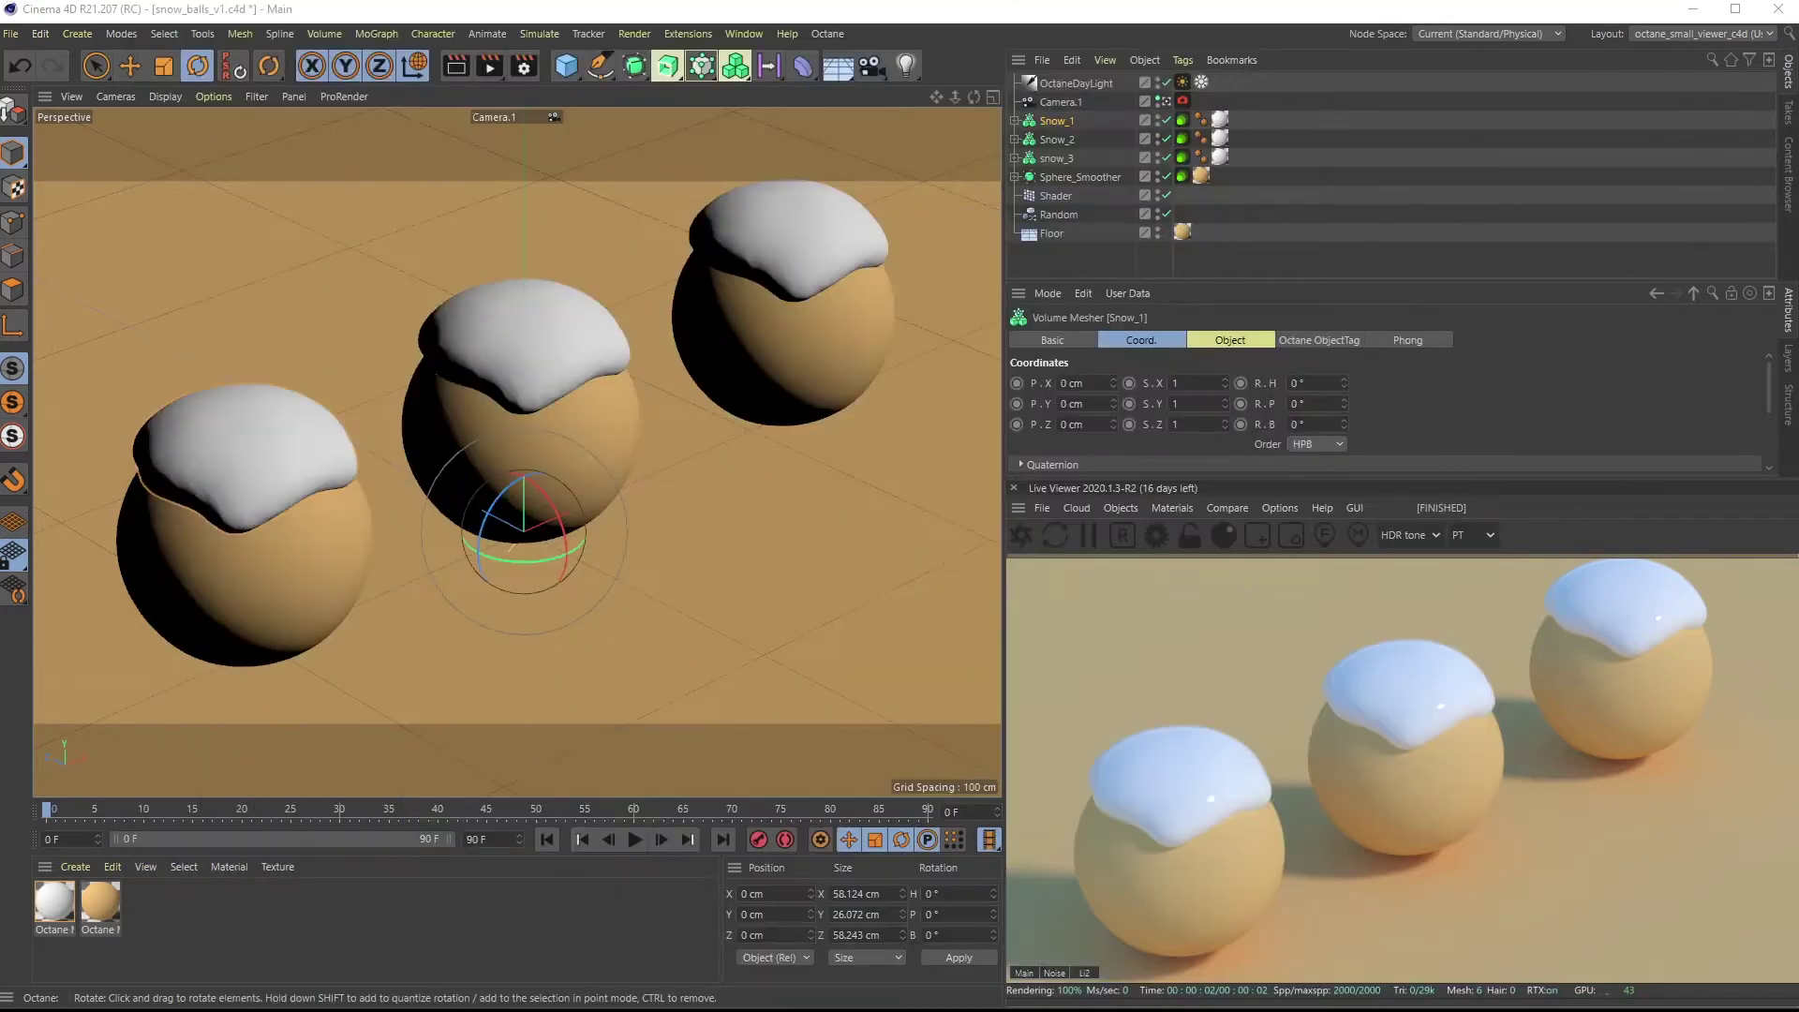
Create another Octane material and assign it to Snow_1 in place of its current material
{"action": "left_click", "coordinate": [1232, 245]}
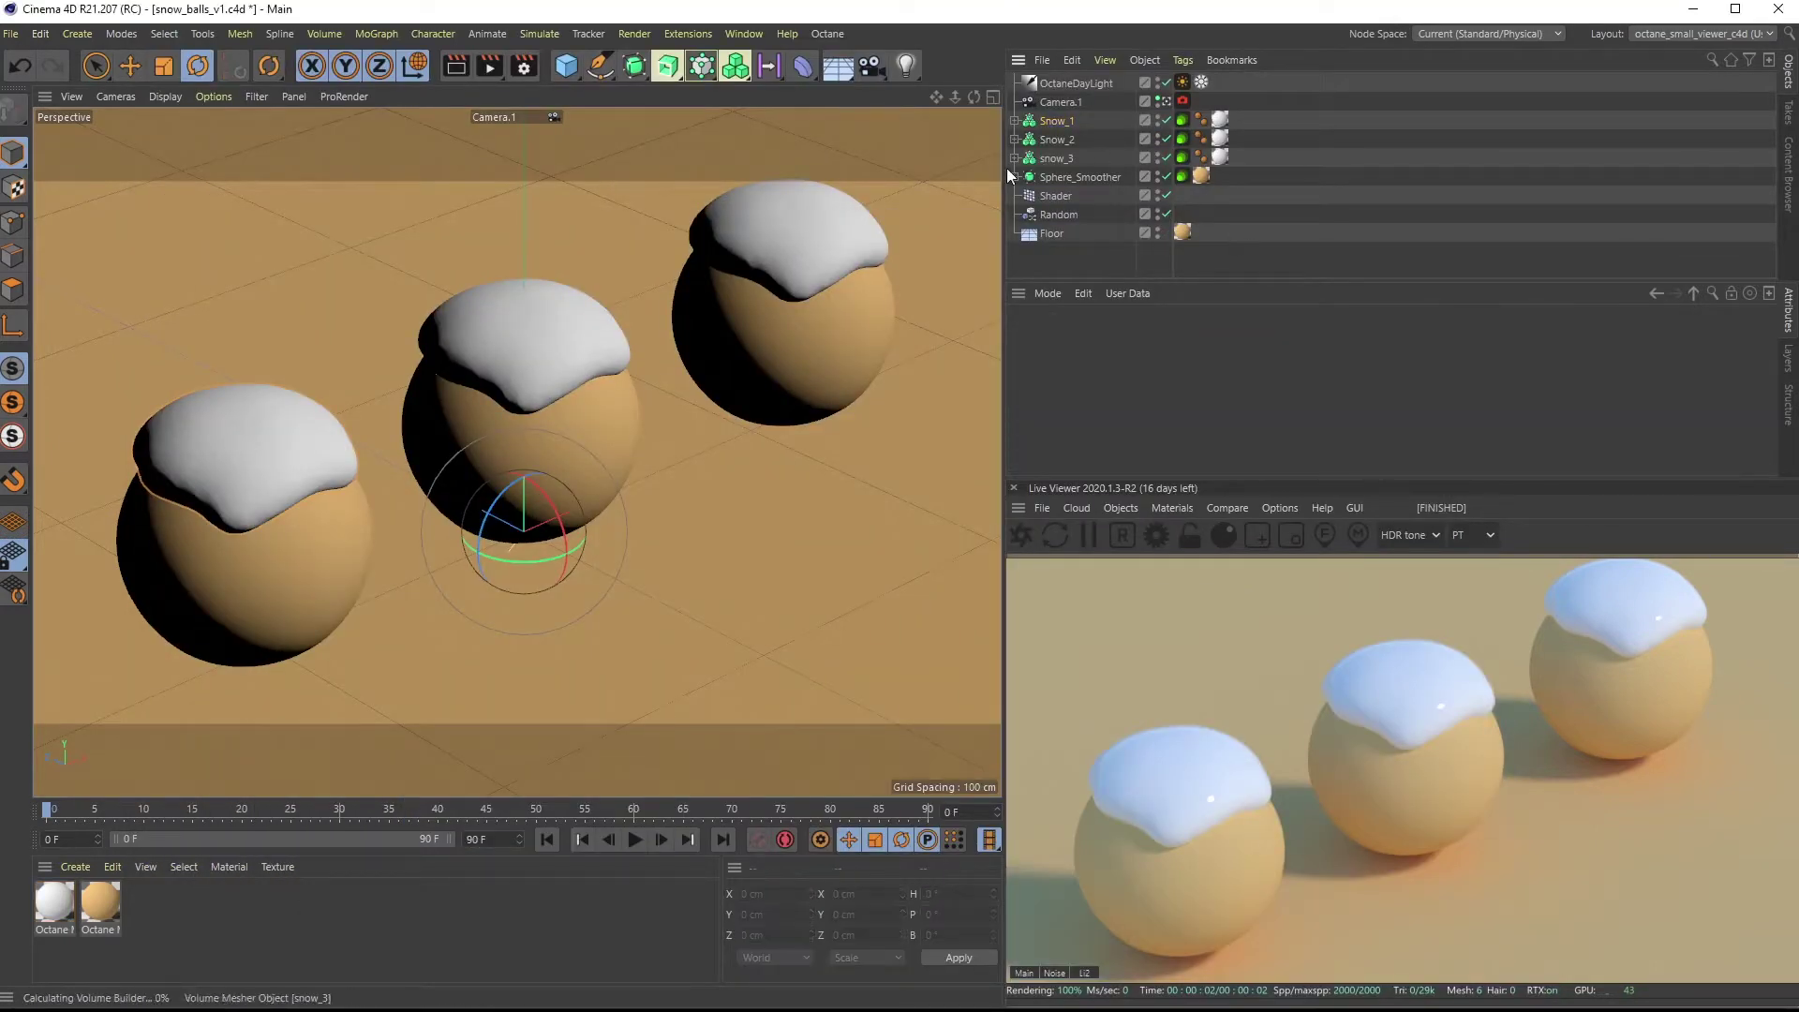
{"action": "left_click", "coordinate": [73, 870]}
{"action": "mouse_move", "coordinate": [144, 926]}
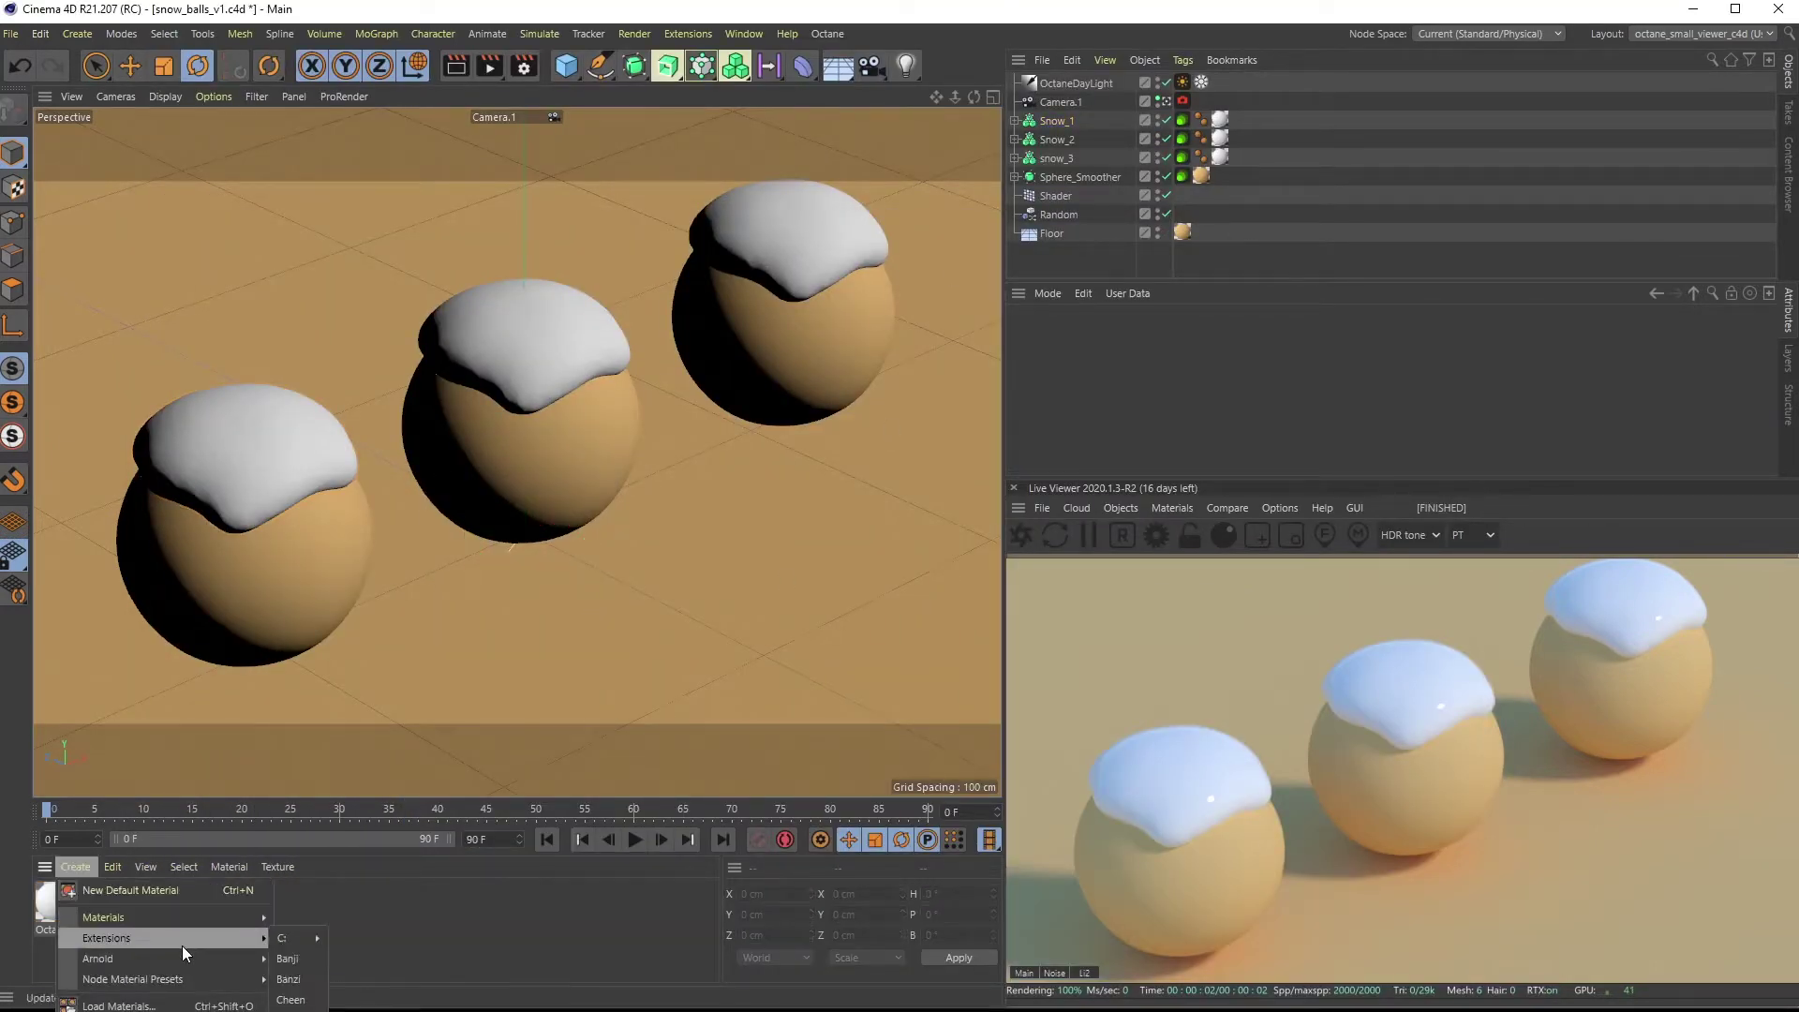
{"action": "mouse_move", "coordinate": [308, 938]}
{"action": "mouse_move", "coordinate": [377, 944]}
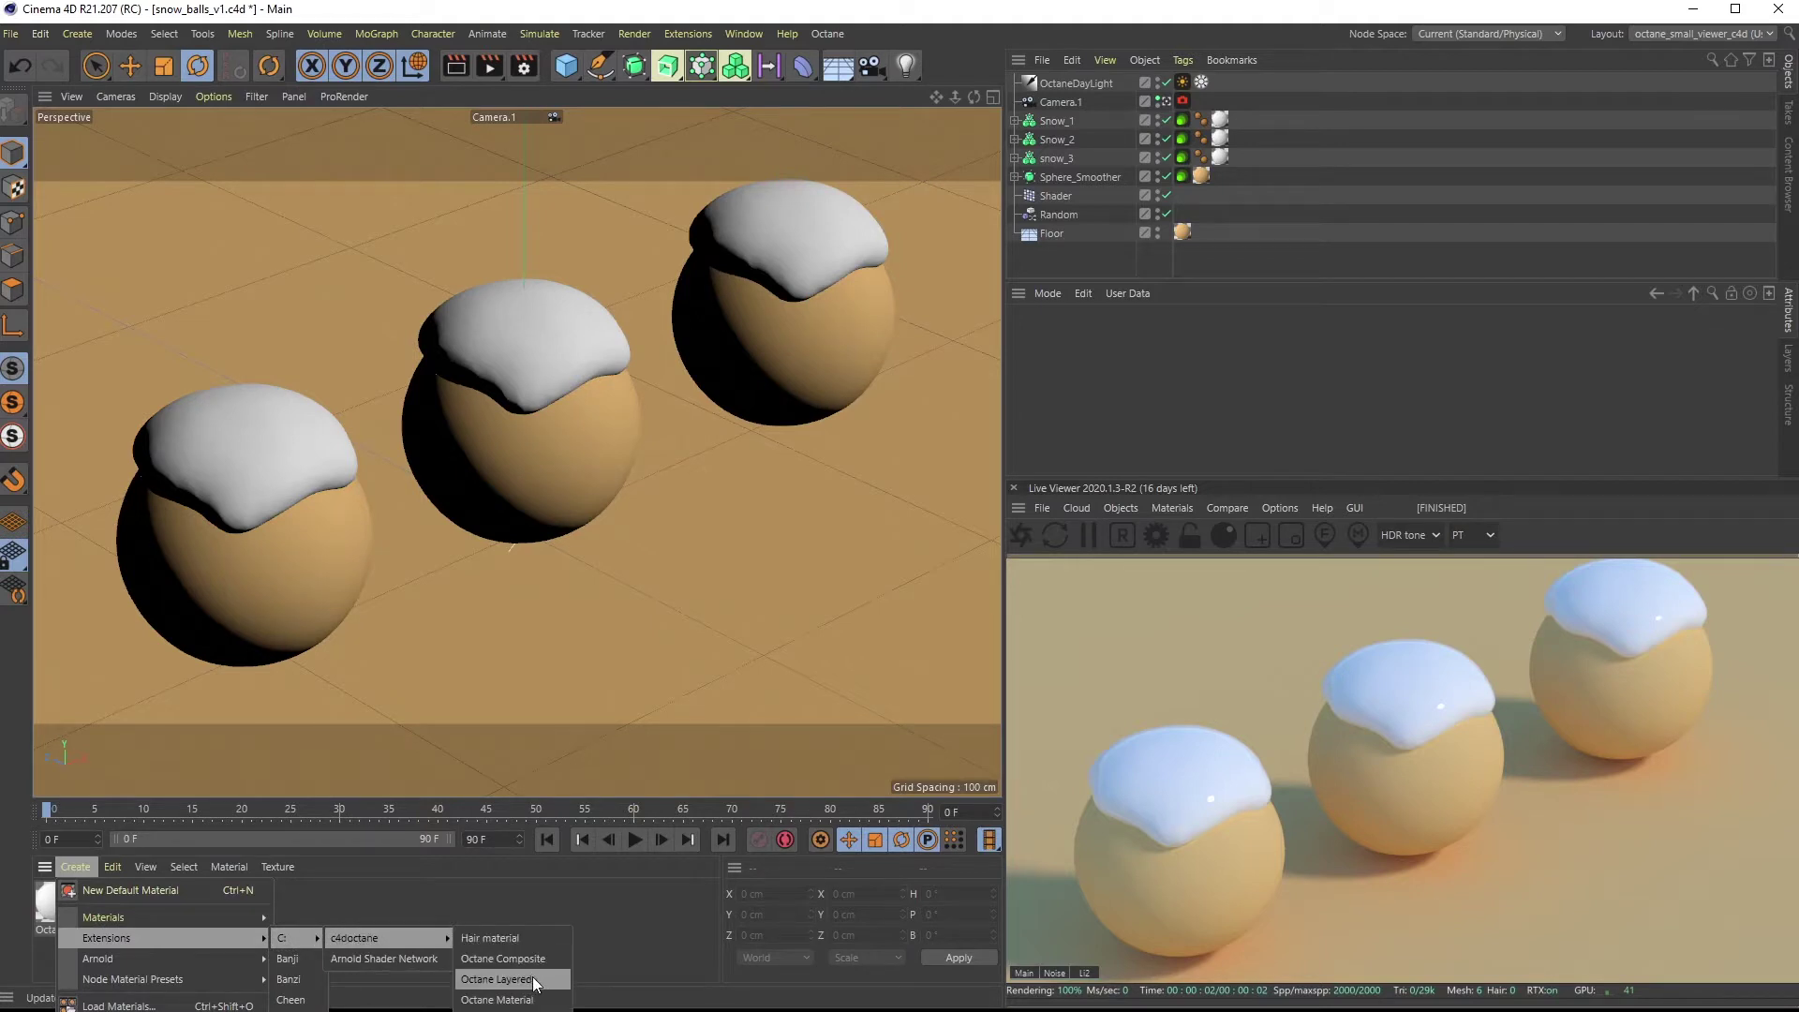
{"action": "left_click", "coordinate": [530, 1000]}
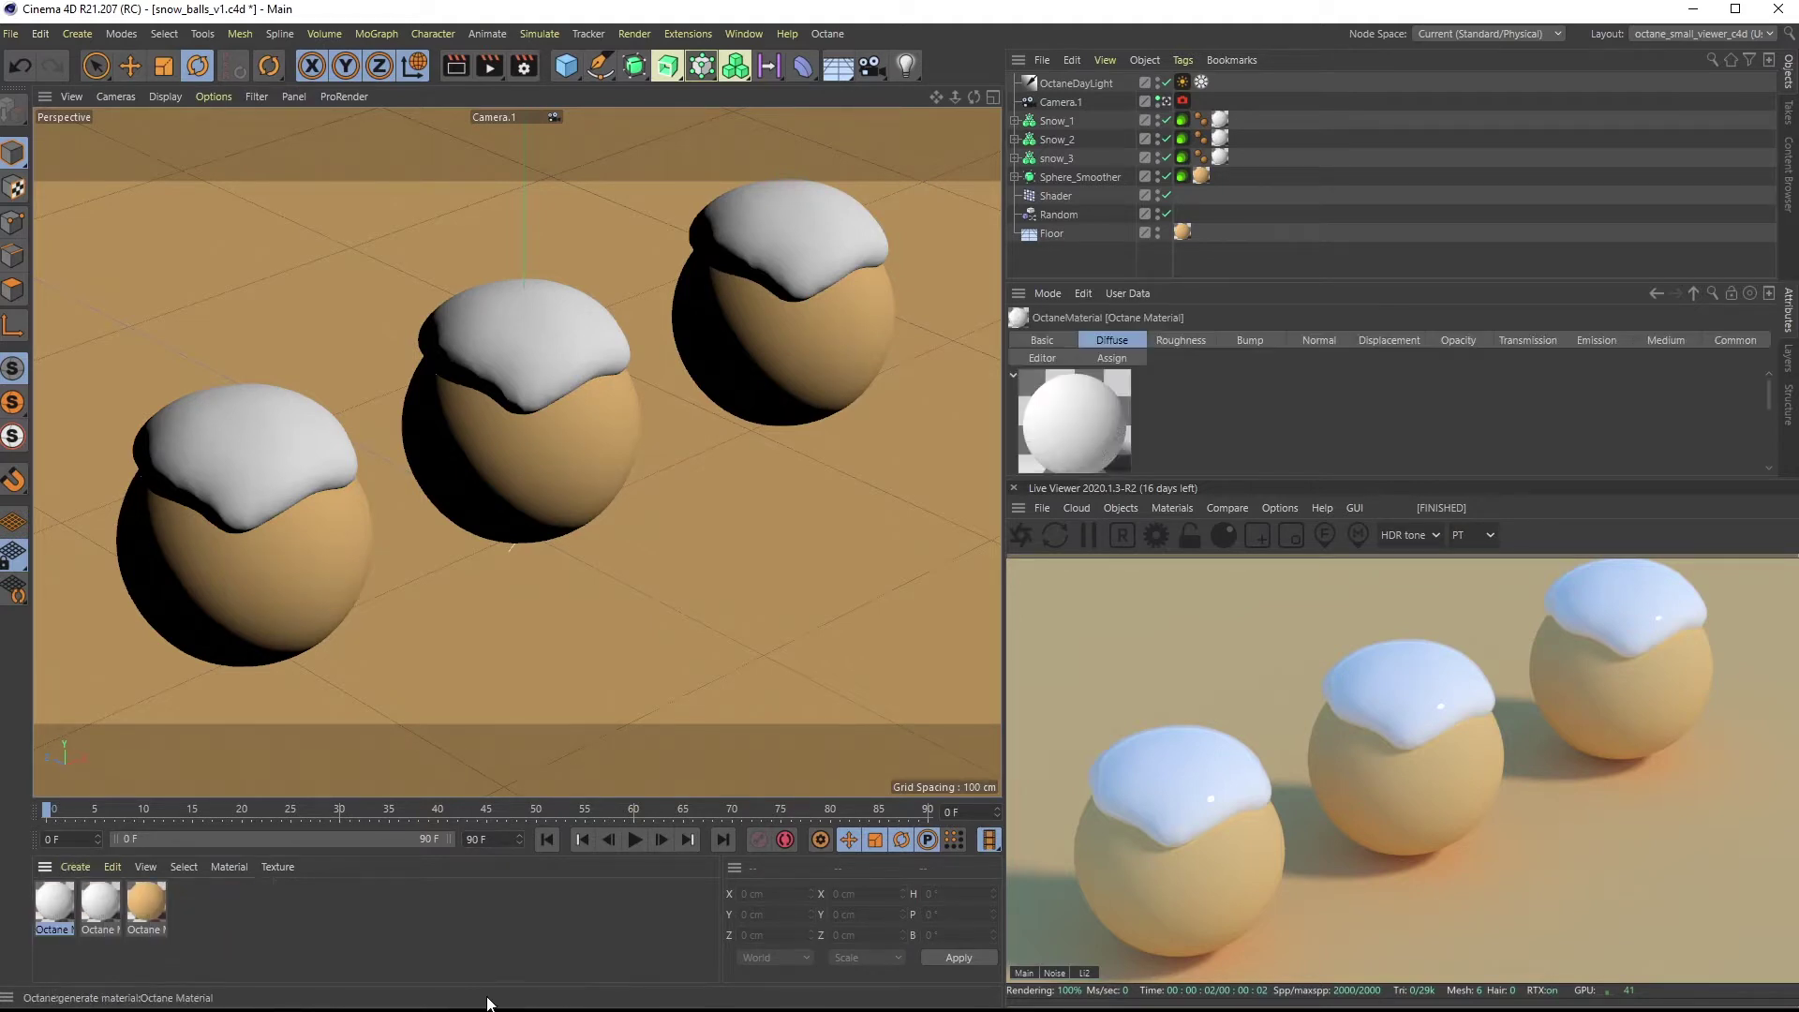
{"action": "left_click_drag", "start_coordinate": [56, 911], "coordinate": [1220, 122]}
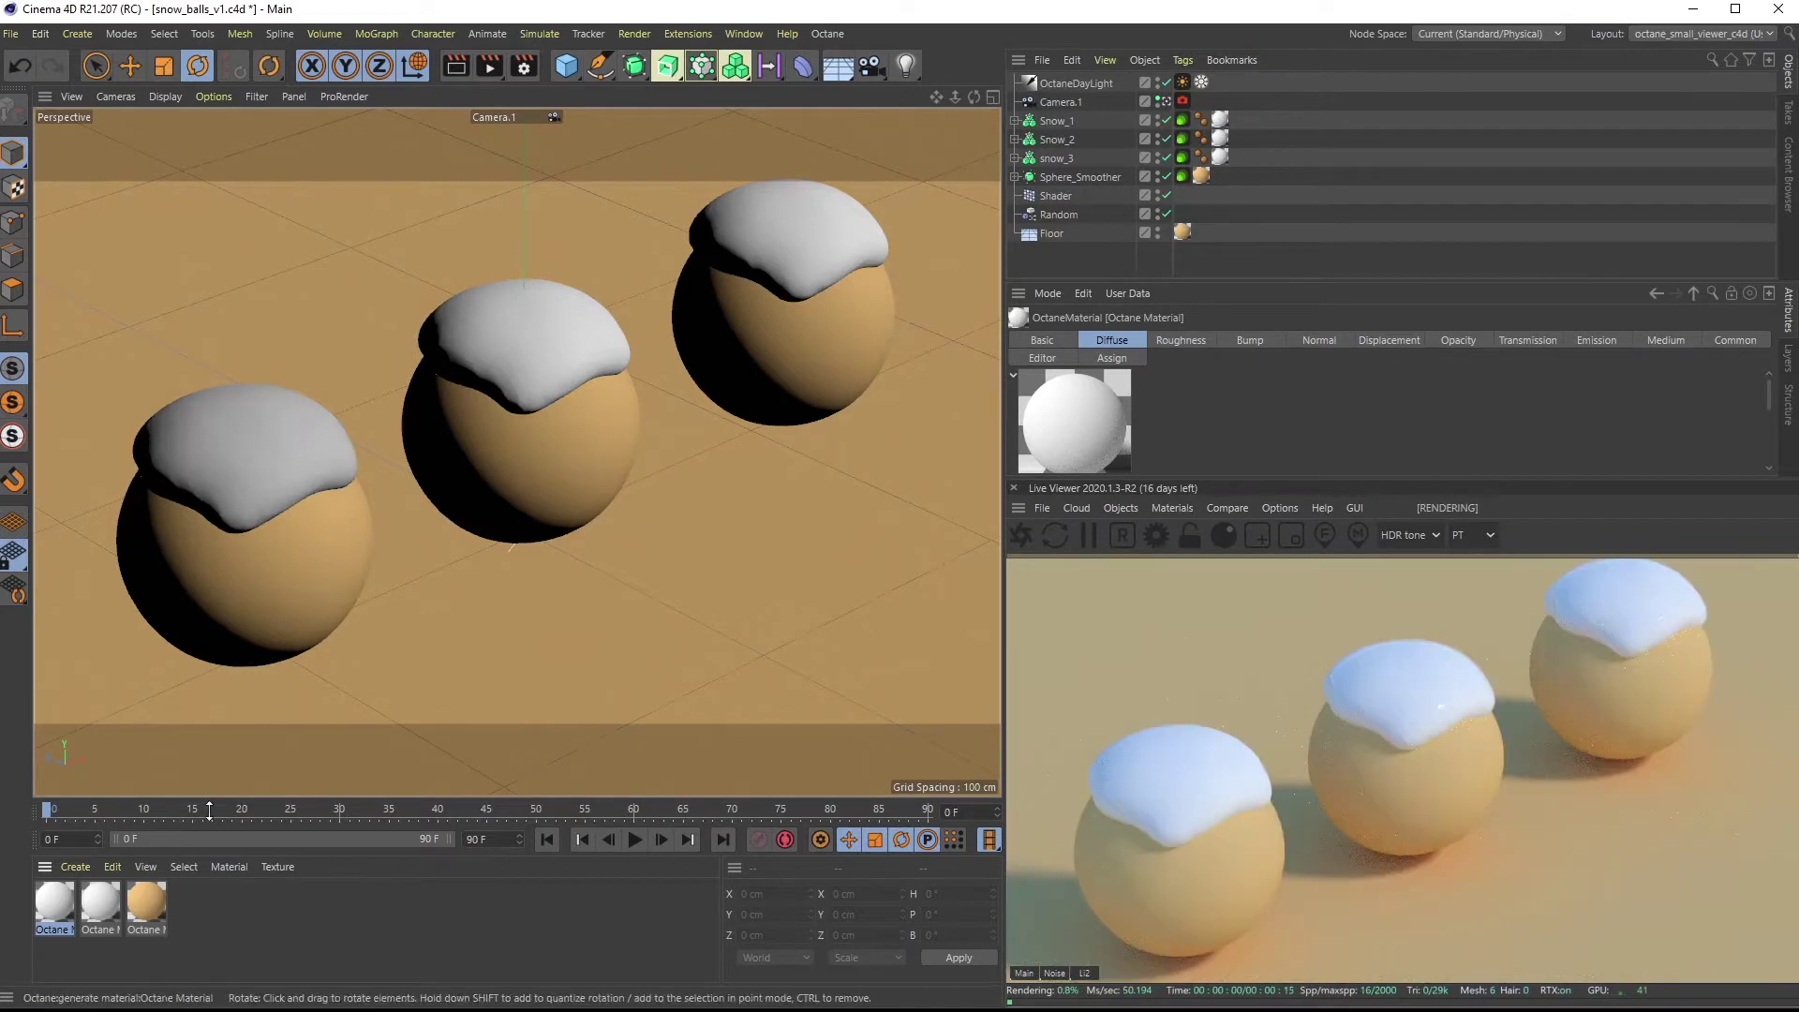
Change the material type of Snow_1's new material to Glossy and close its editor
{"action": "double_click", "coordinate": [55, 903]}
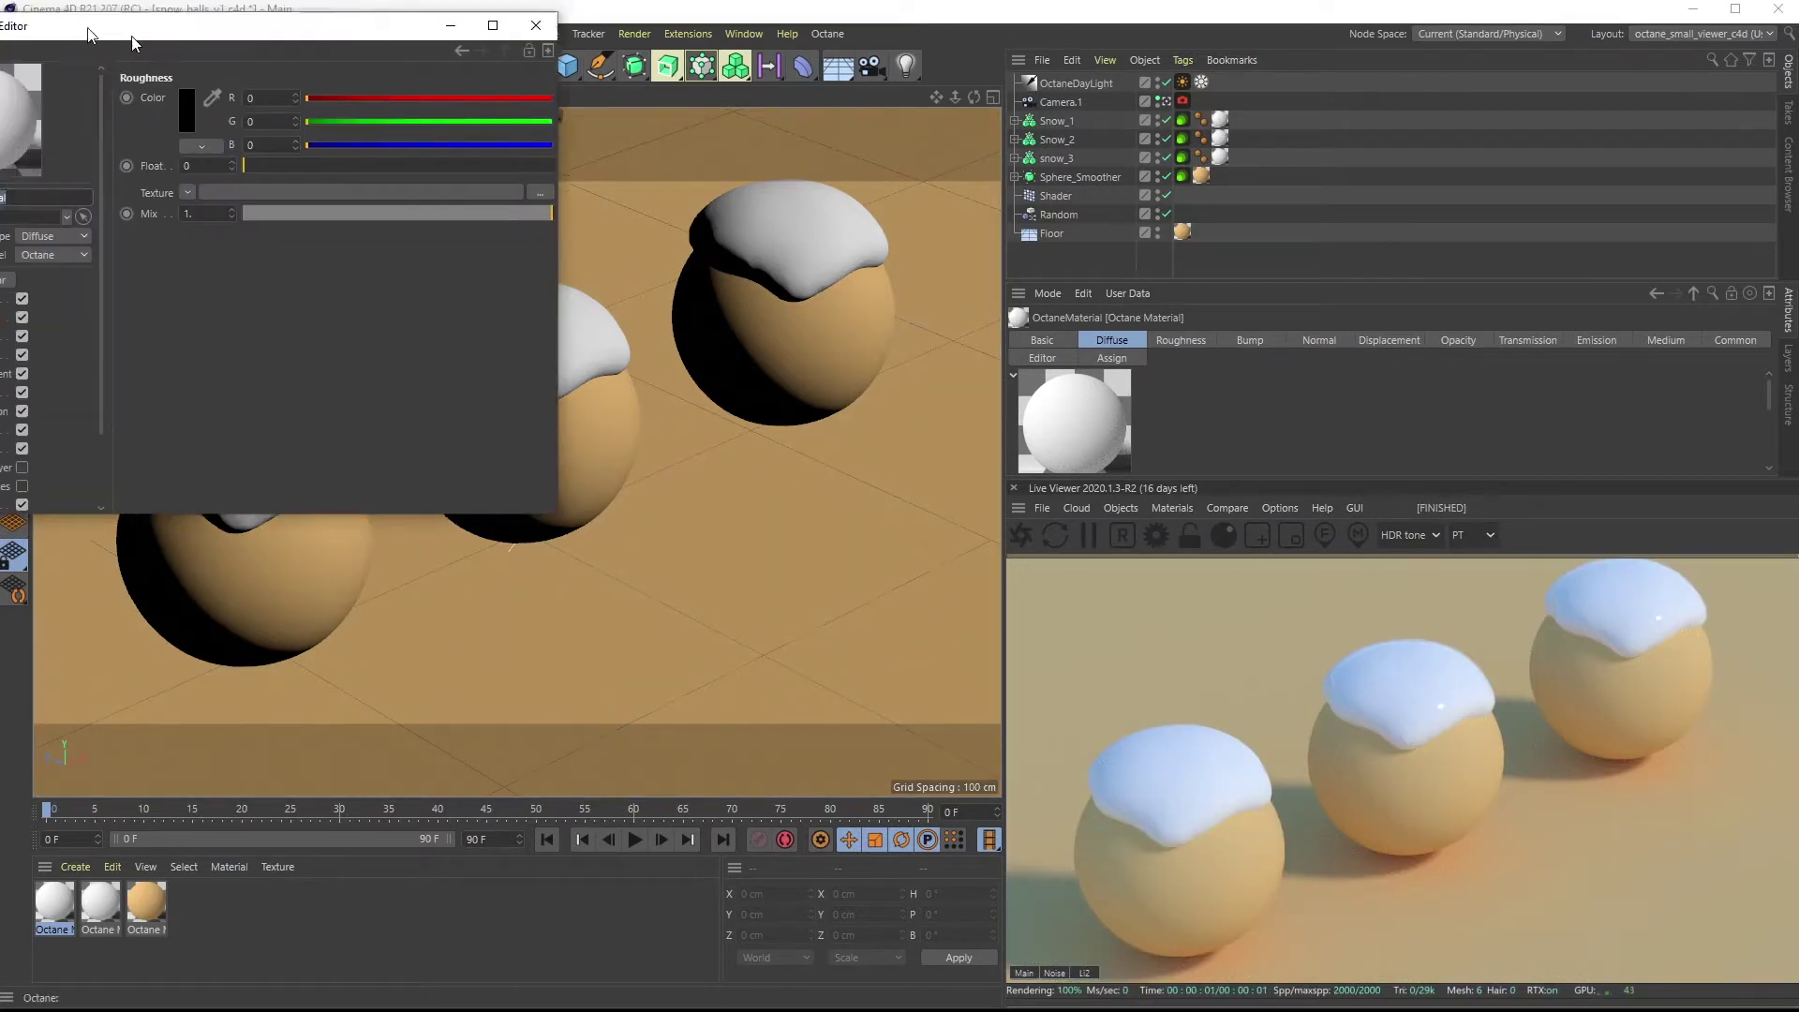
{"action": "left_click", "coordinate": [315, 315]}
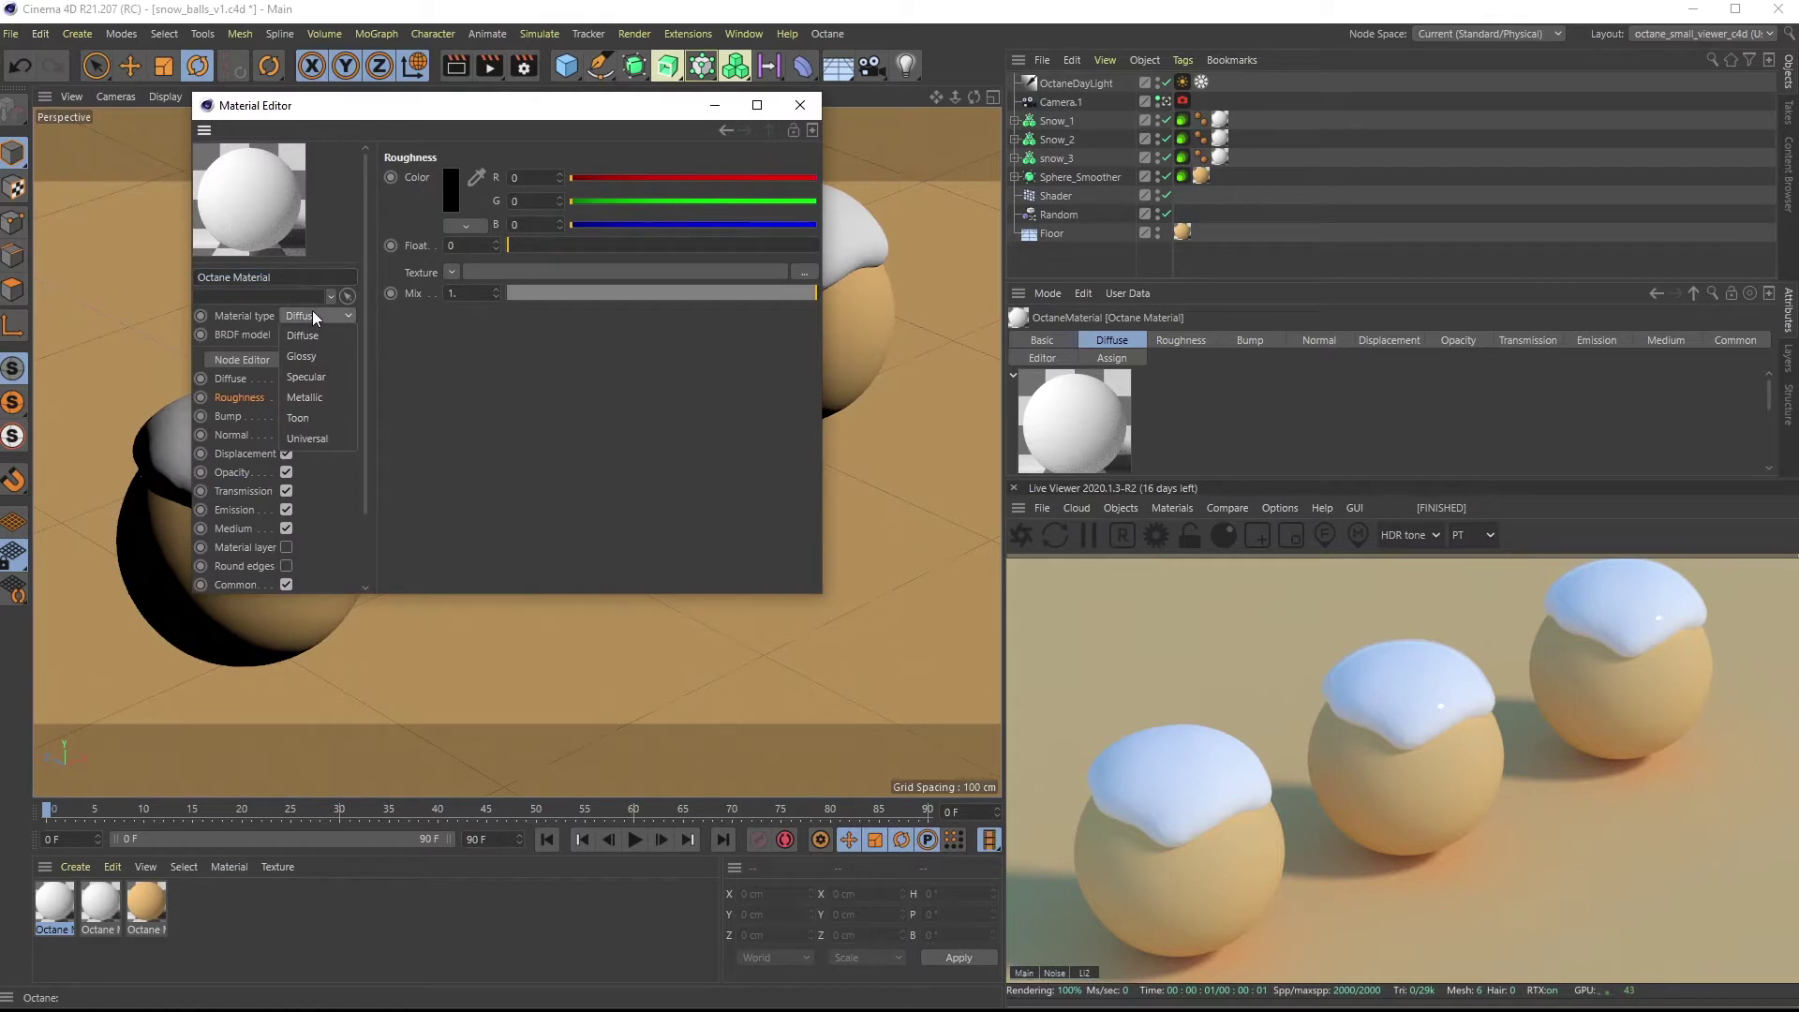
{"action": "left_click", "coordinate": [345, 363]}
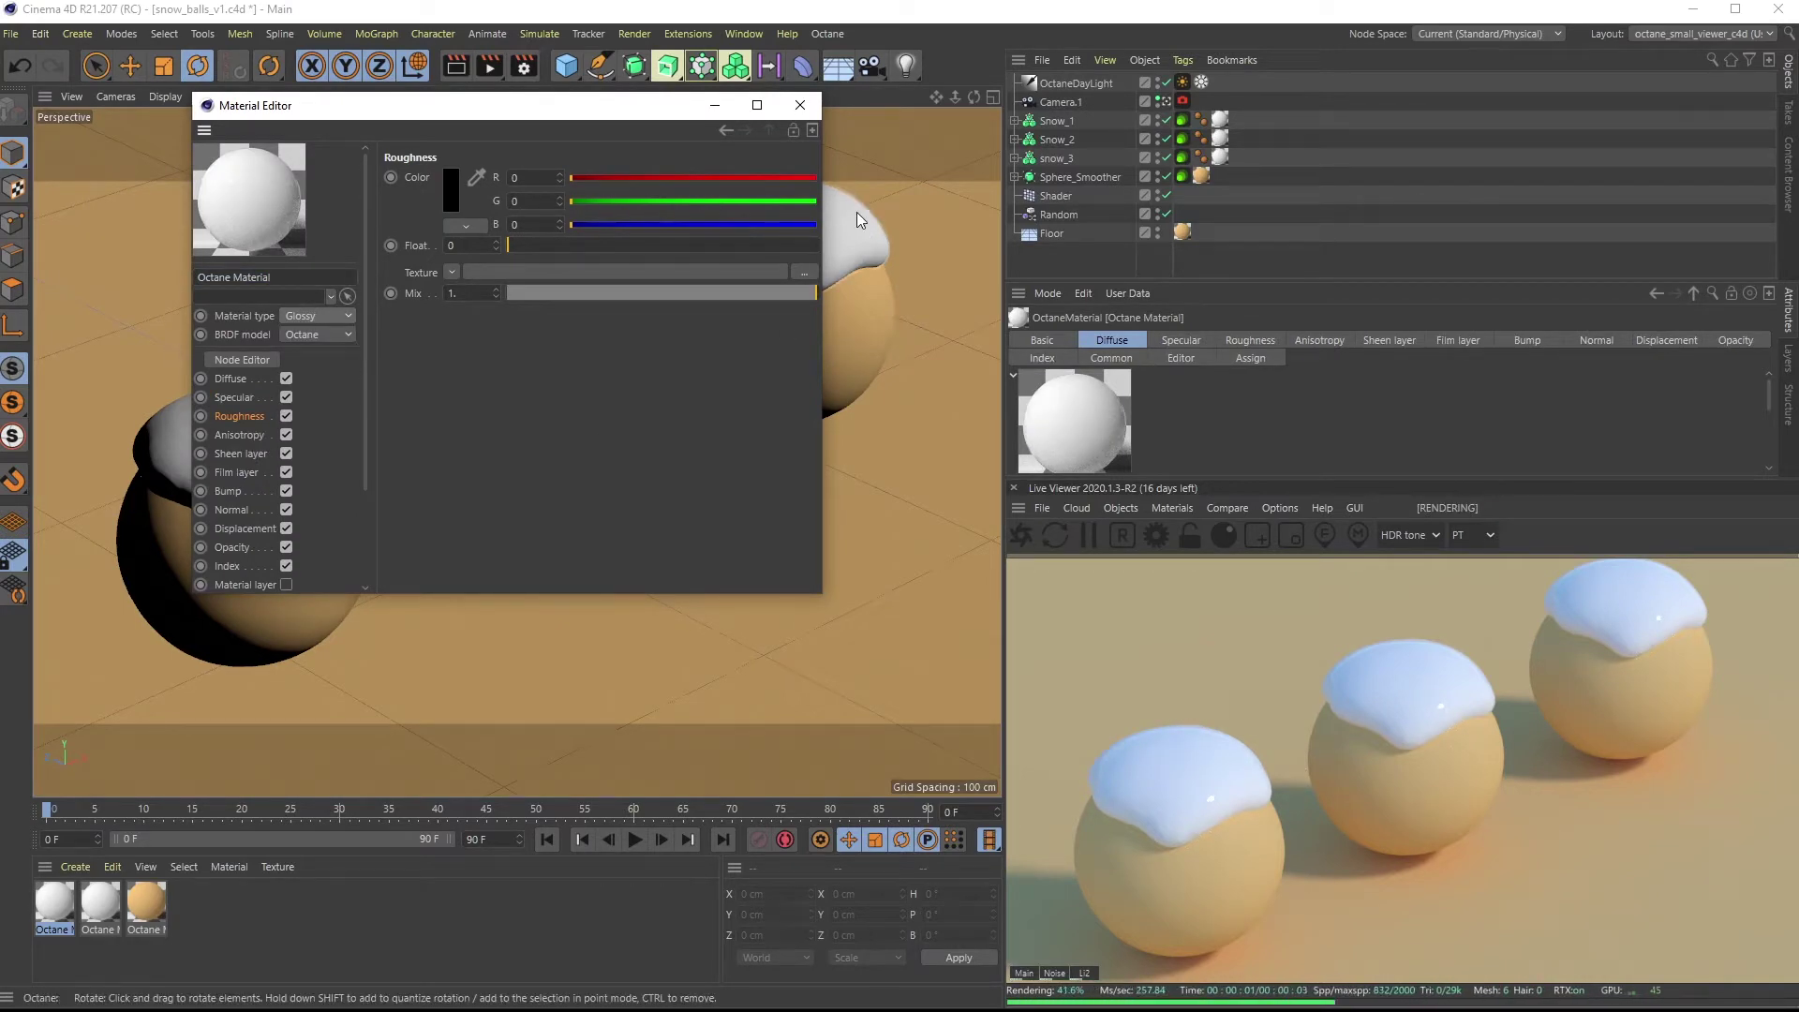
{"action": "left_click", "coordinate": [799, 105]}
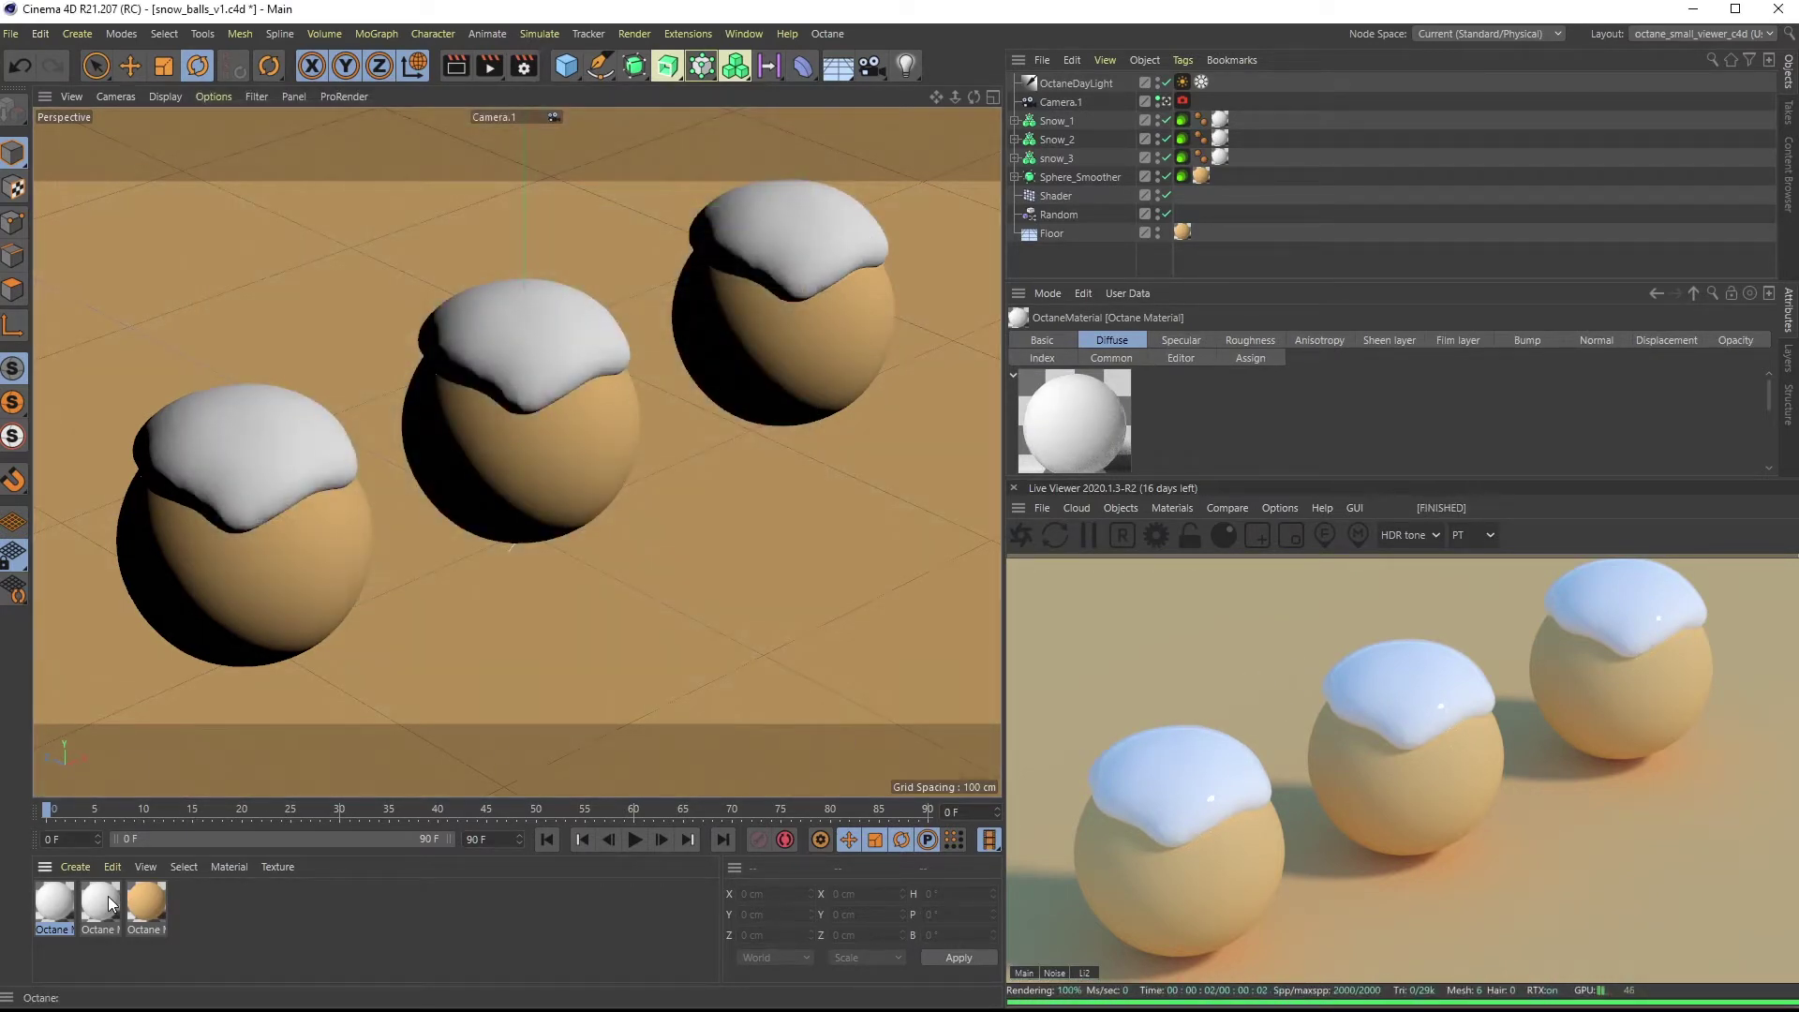
Change the material type of the other white material, used on Snow_2 and snow_3, to Diffuse and close its editor
{"action": "double_click", "coordinate": [101, 903]}
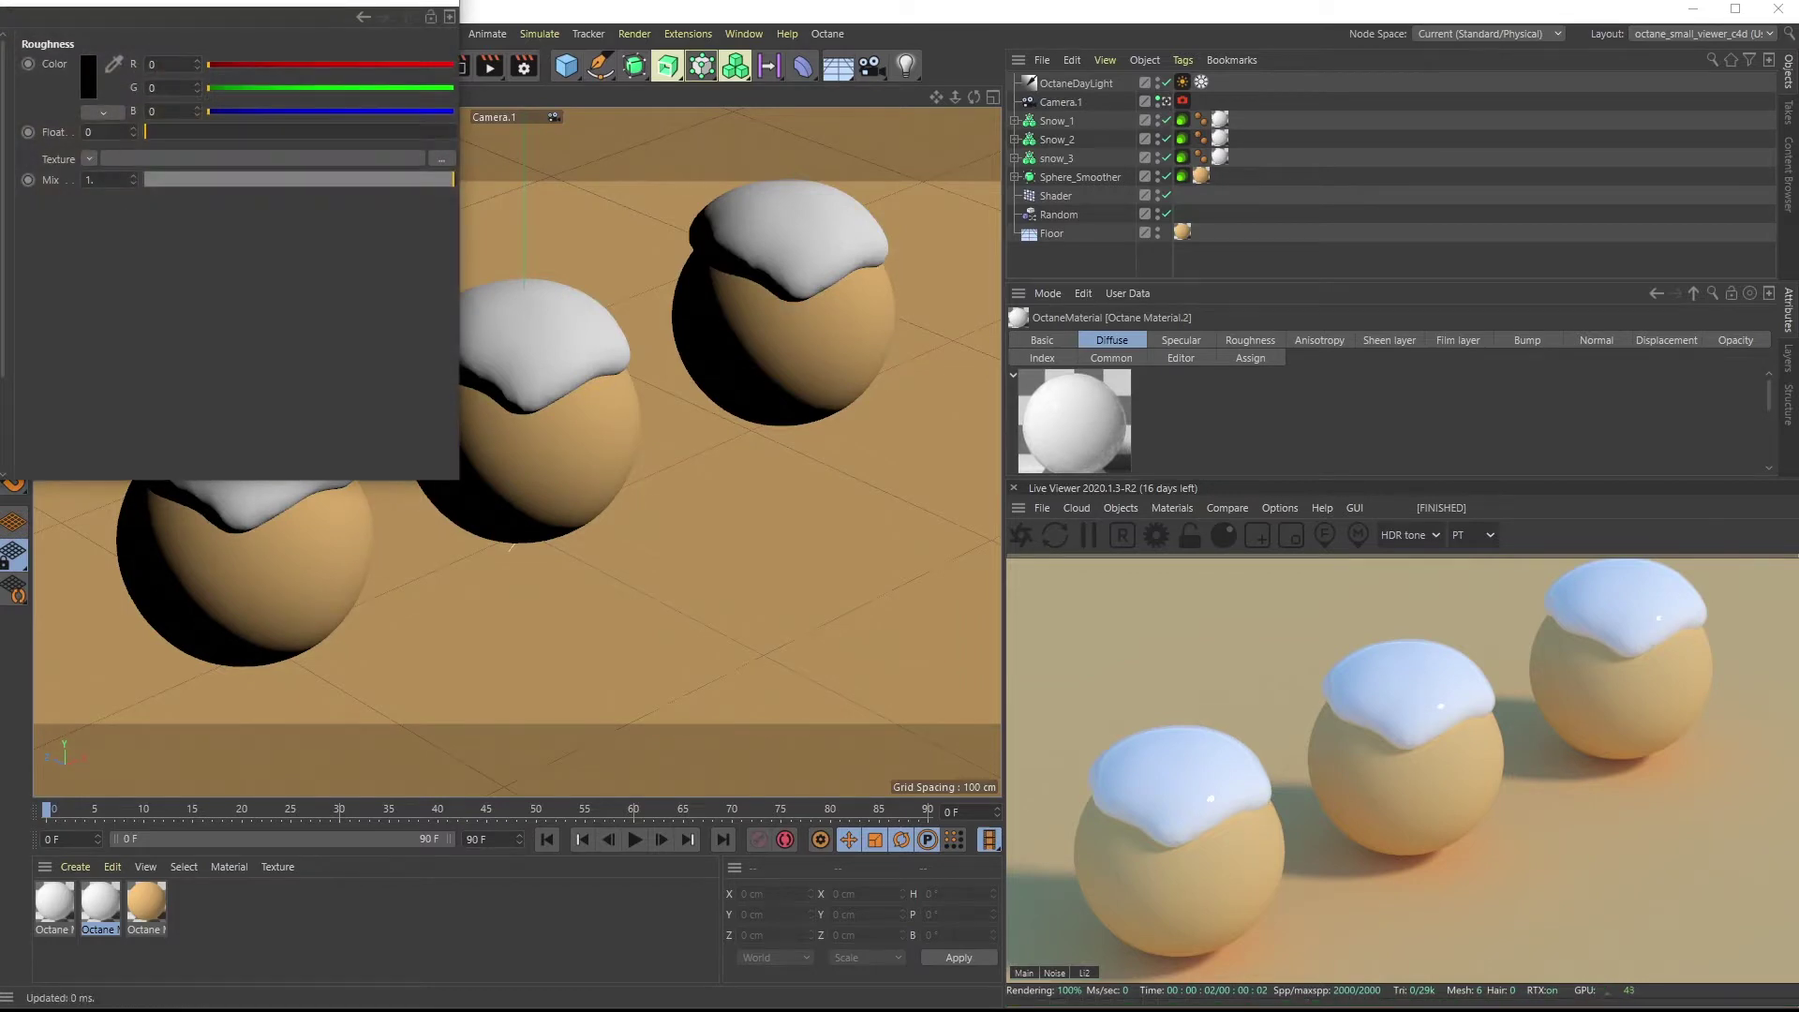
{"action": "left_click", "coordinate": [0, 246]}
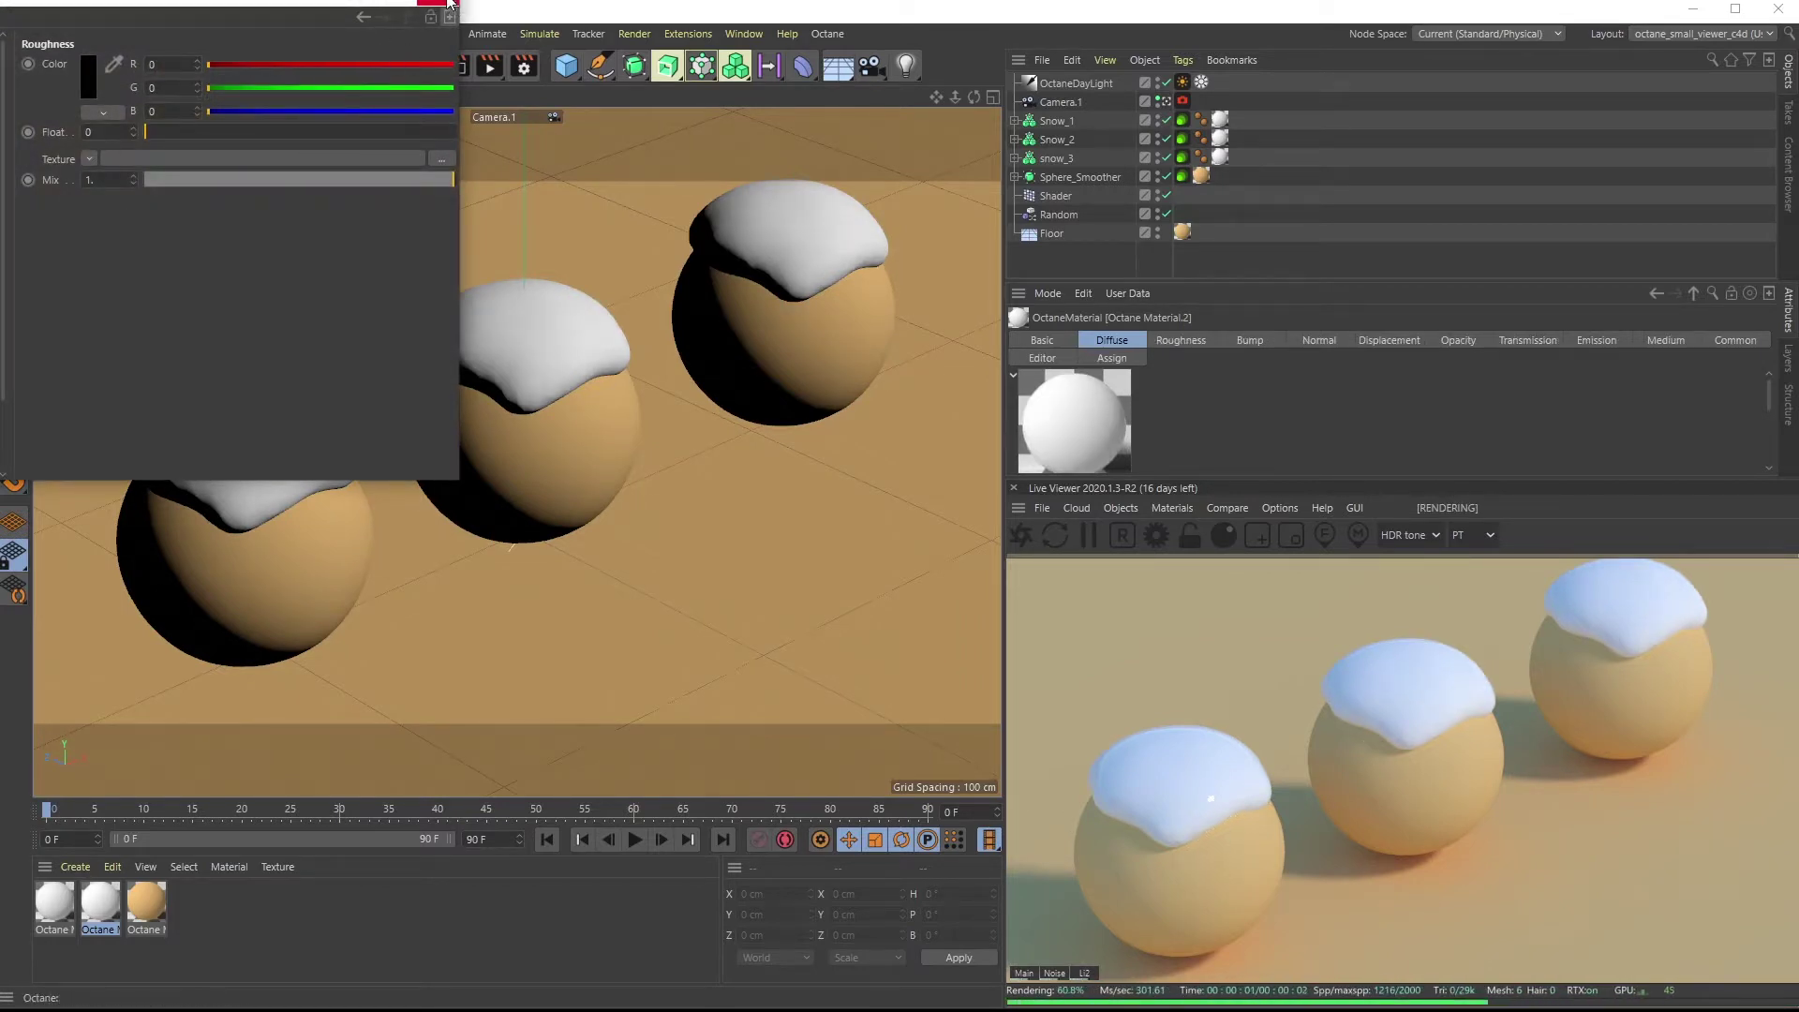
{"action": "left_click", "coordinate": [450, 4]}
Rename Snow_1's glossy white material as Basic_snow and review its diffuse colour
{"action": "double_click", "coordinate": [54, 902]}
{"action": "left_click_drag", "start_coordinate": [225, 3], "coordinate": [567, 149]}
{"action": "left_click", "coordinate": [203, 415]}
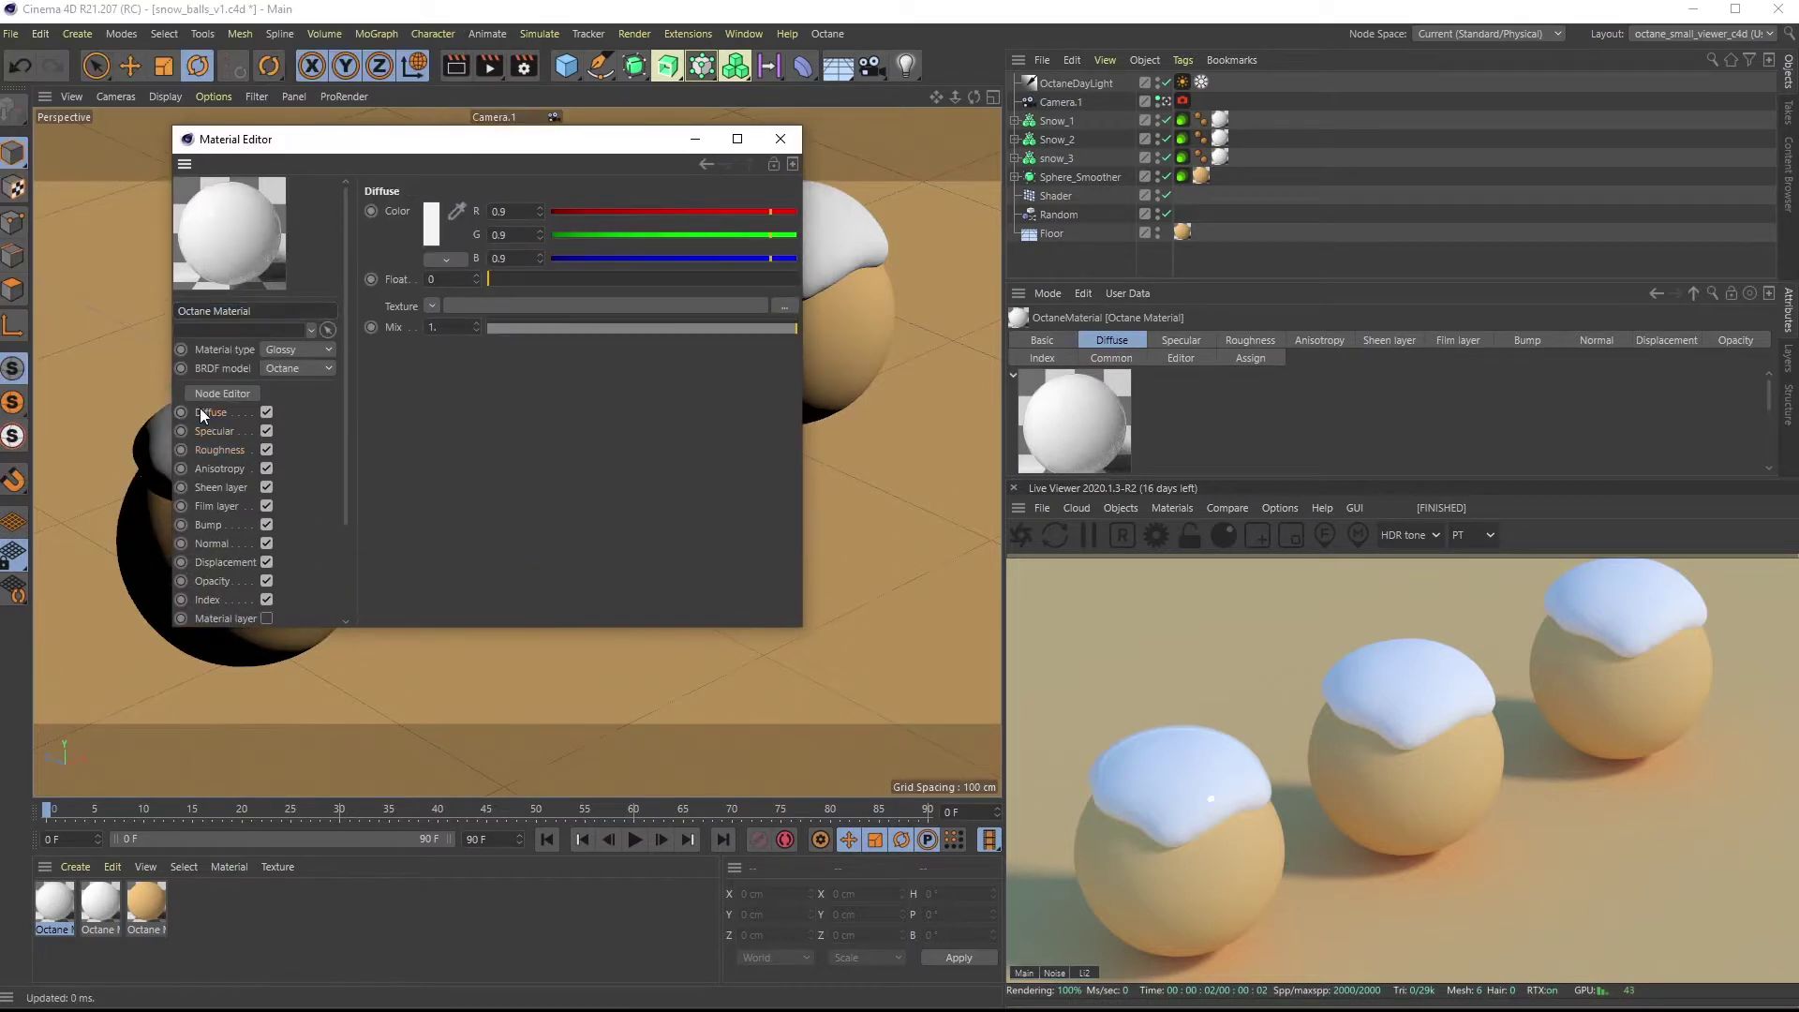
{"action": "left_click_drag", "start_coordinate": [322, 121], "coordinate": [325, 148]}
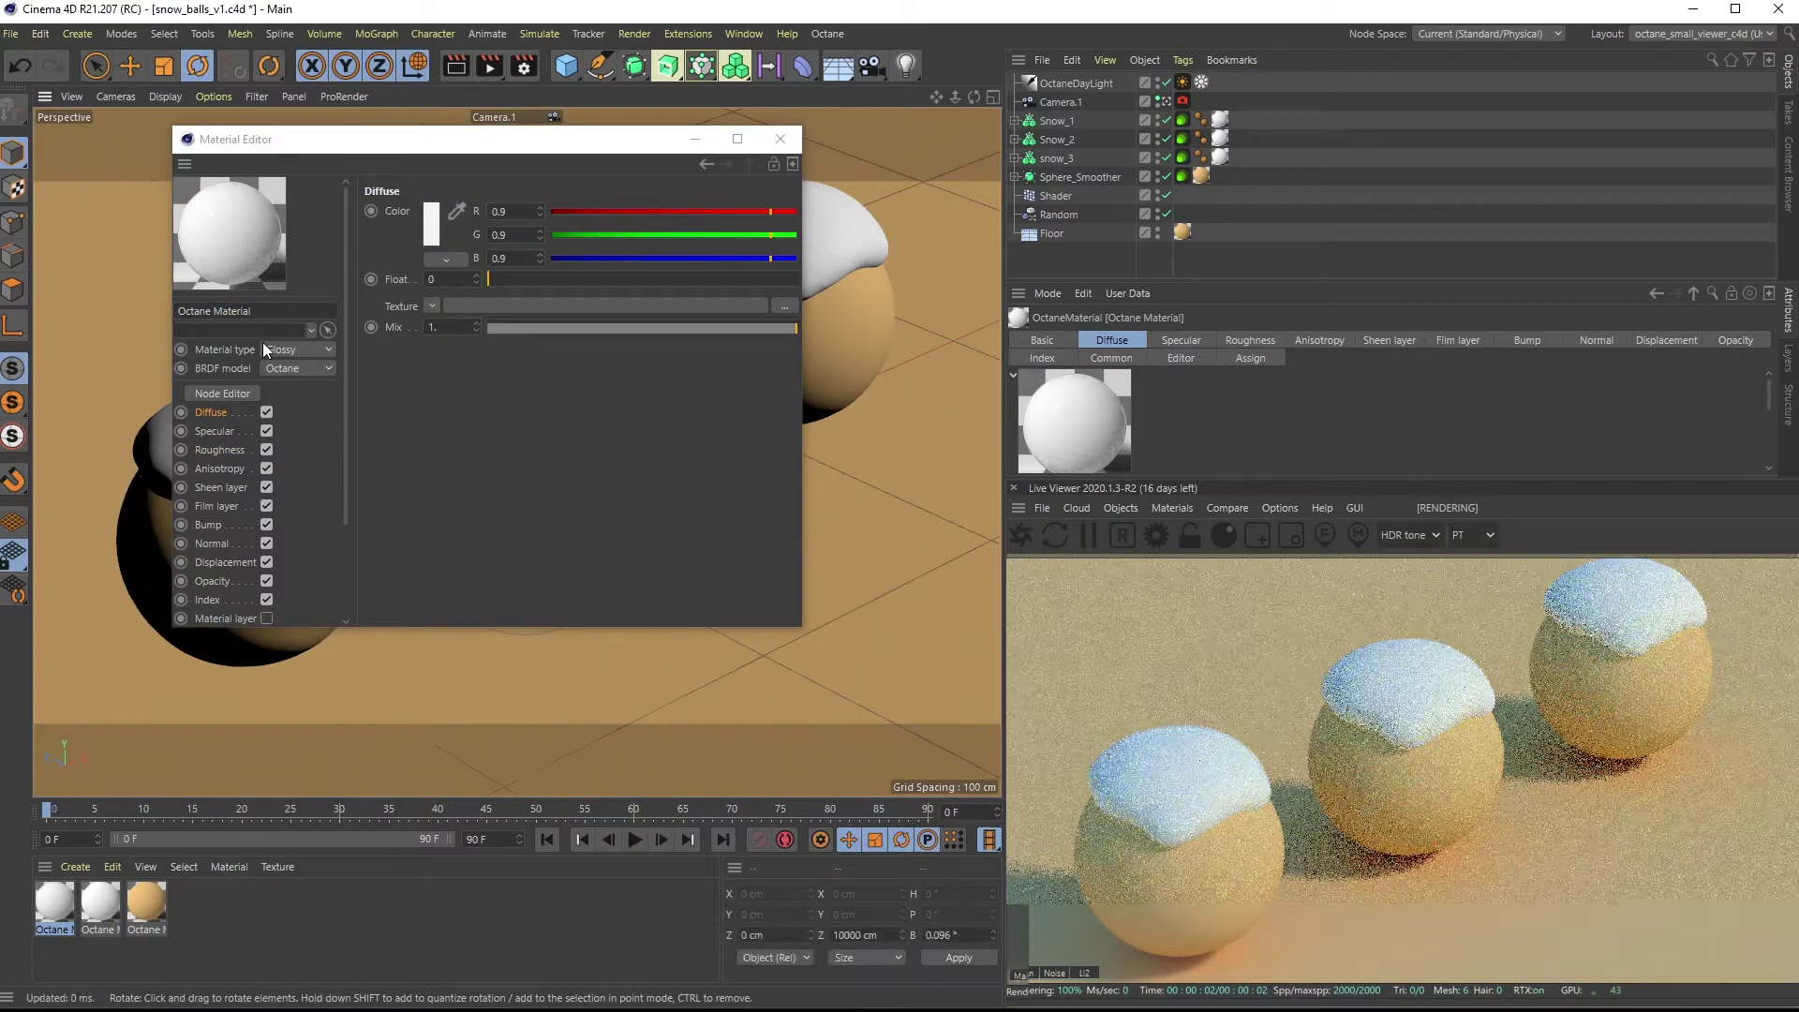
{"action": "left_click", "coordinate": [214, 310]}
{"action": "type", "text": "B"}
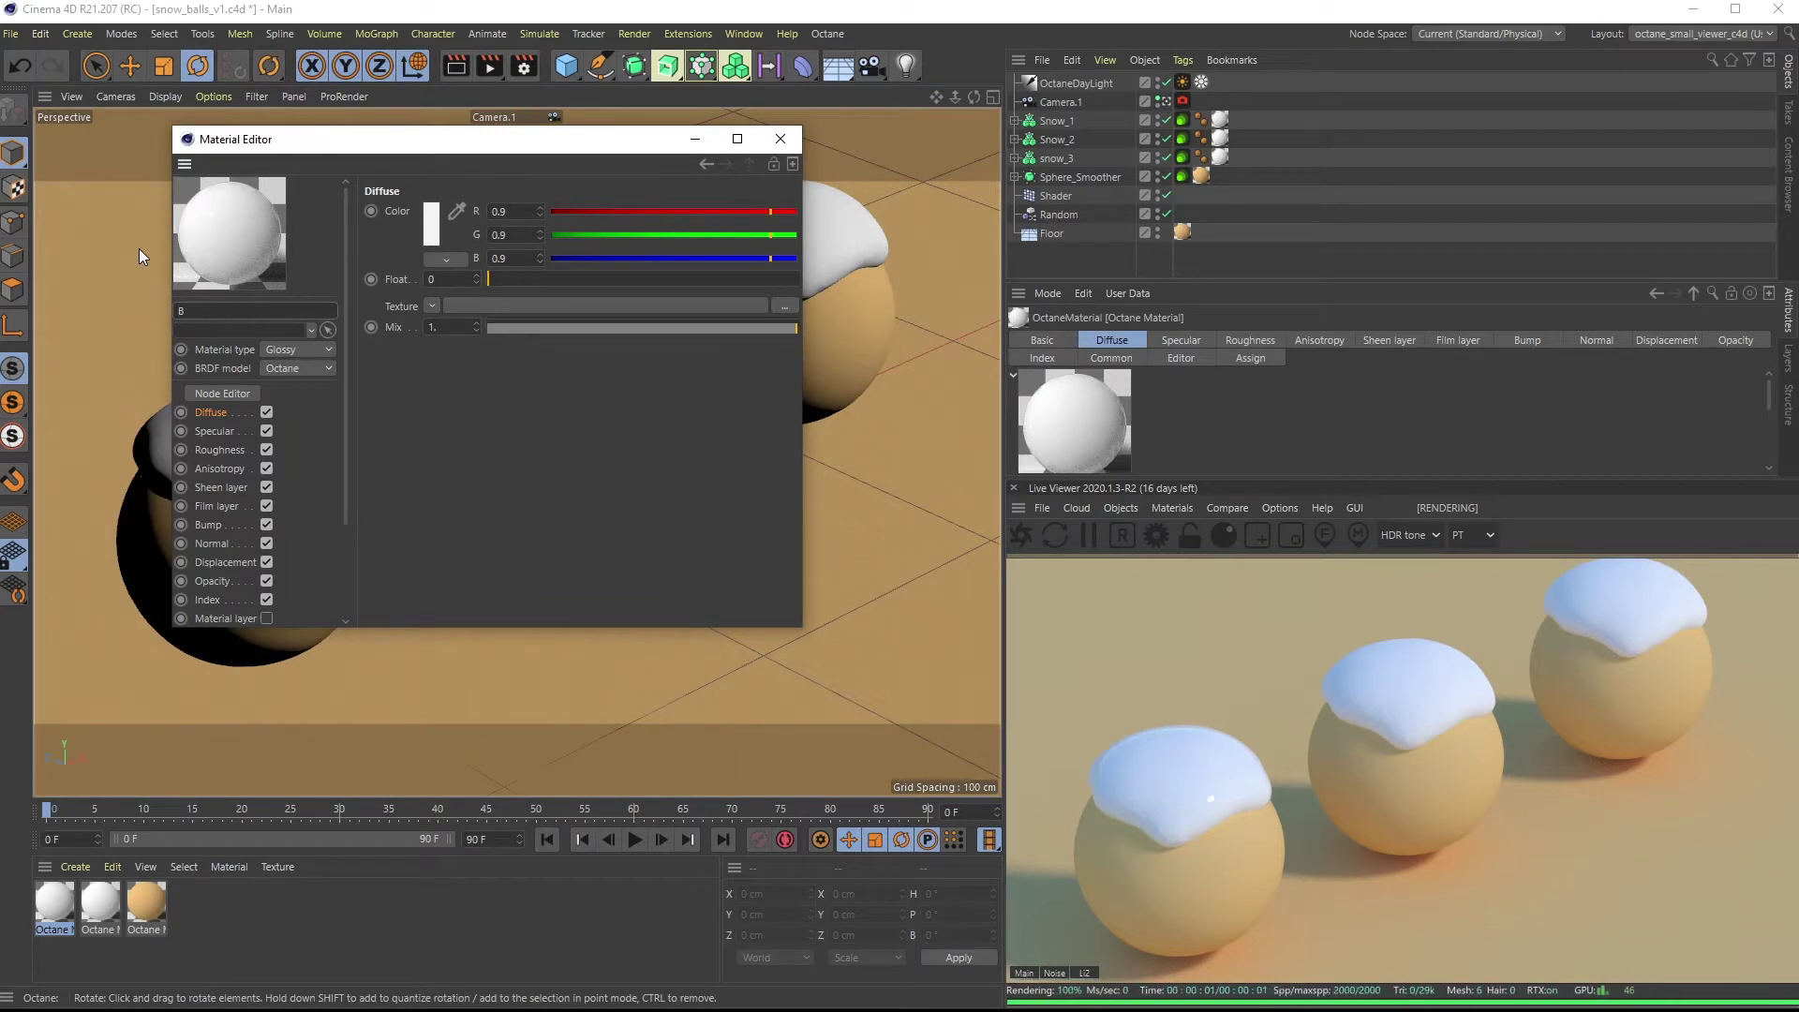
{"action": "type", "text": "asic_snow"}
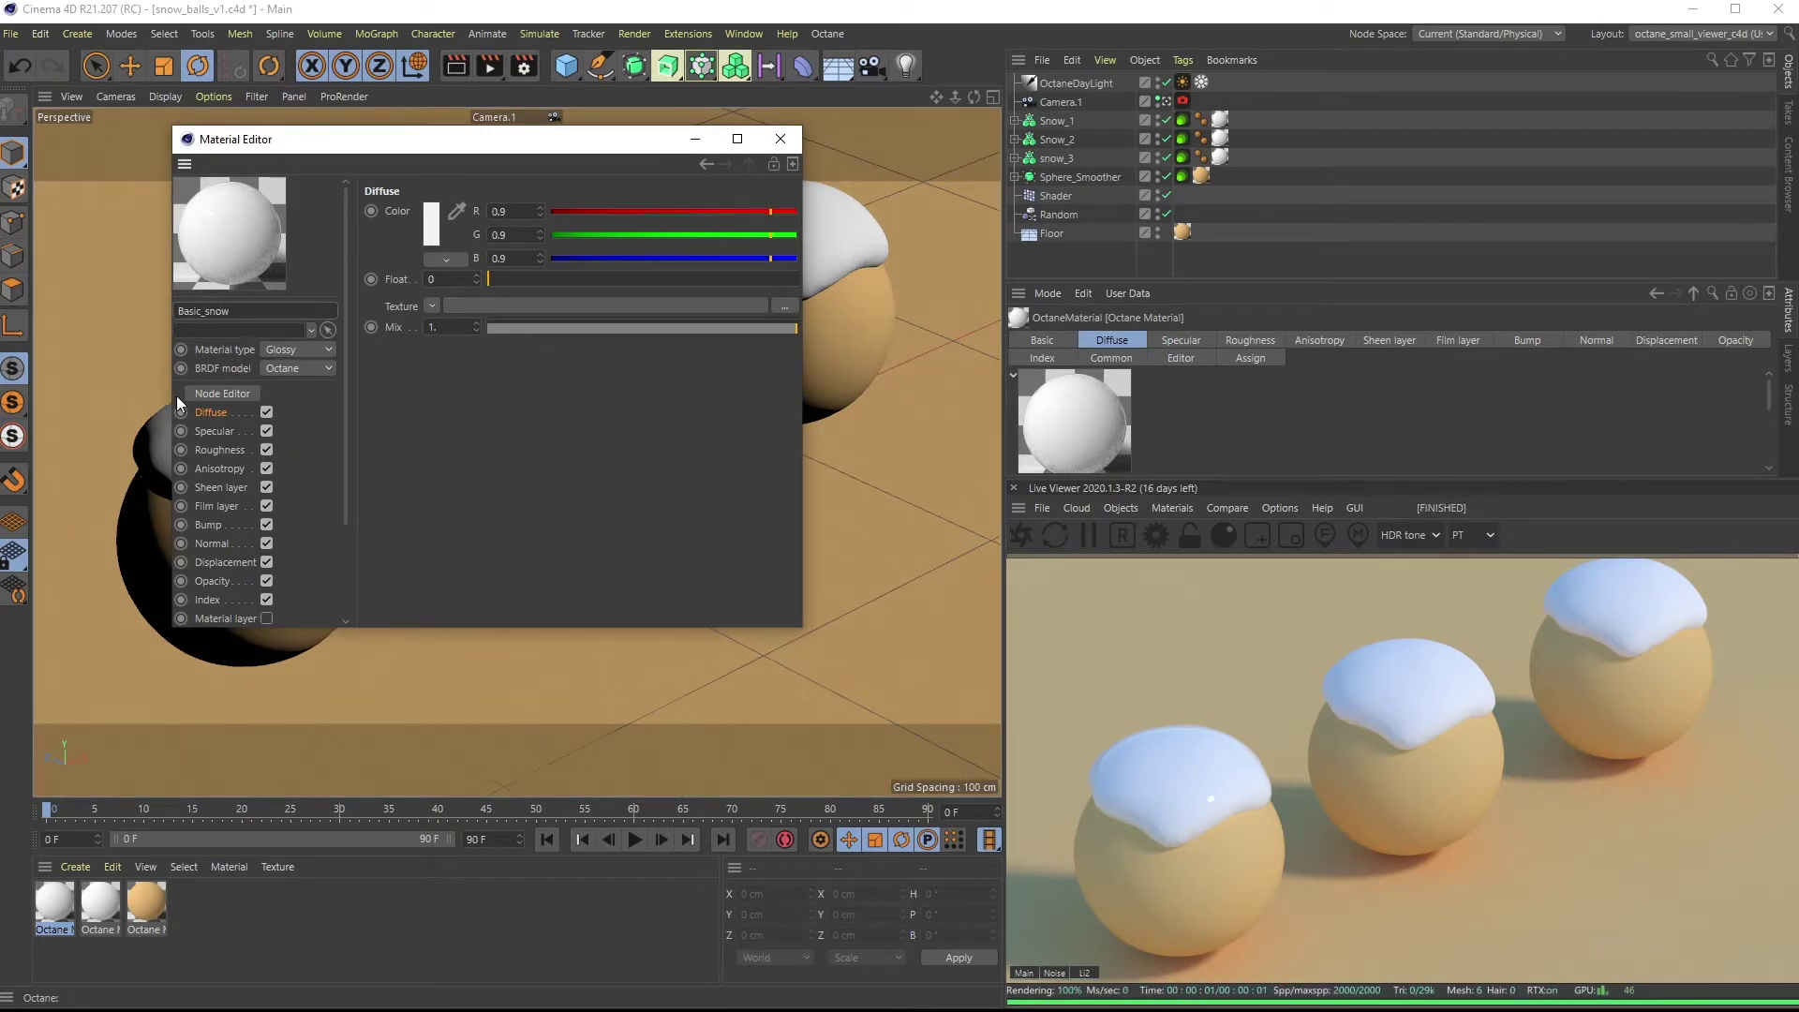
{"action": "left_click", "coordinate": [433, 223]}
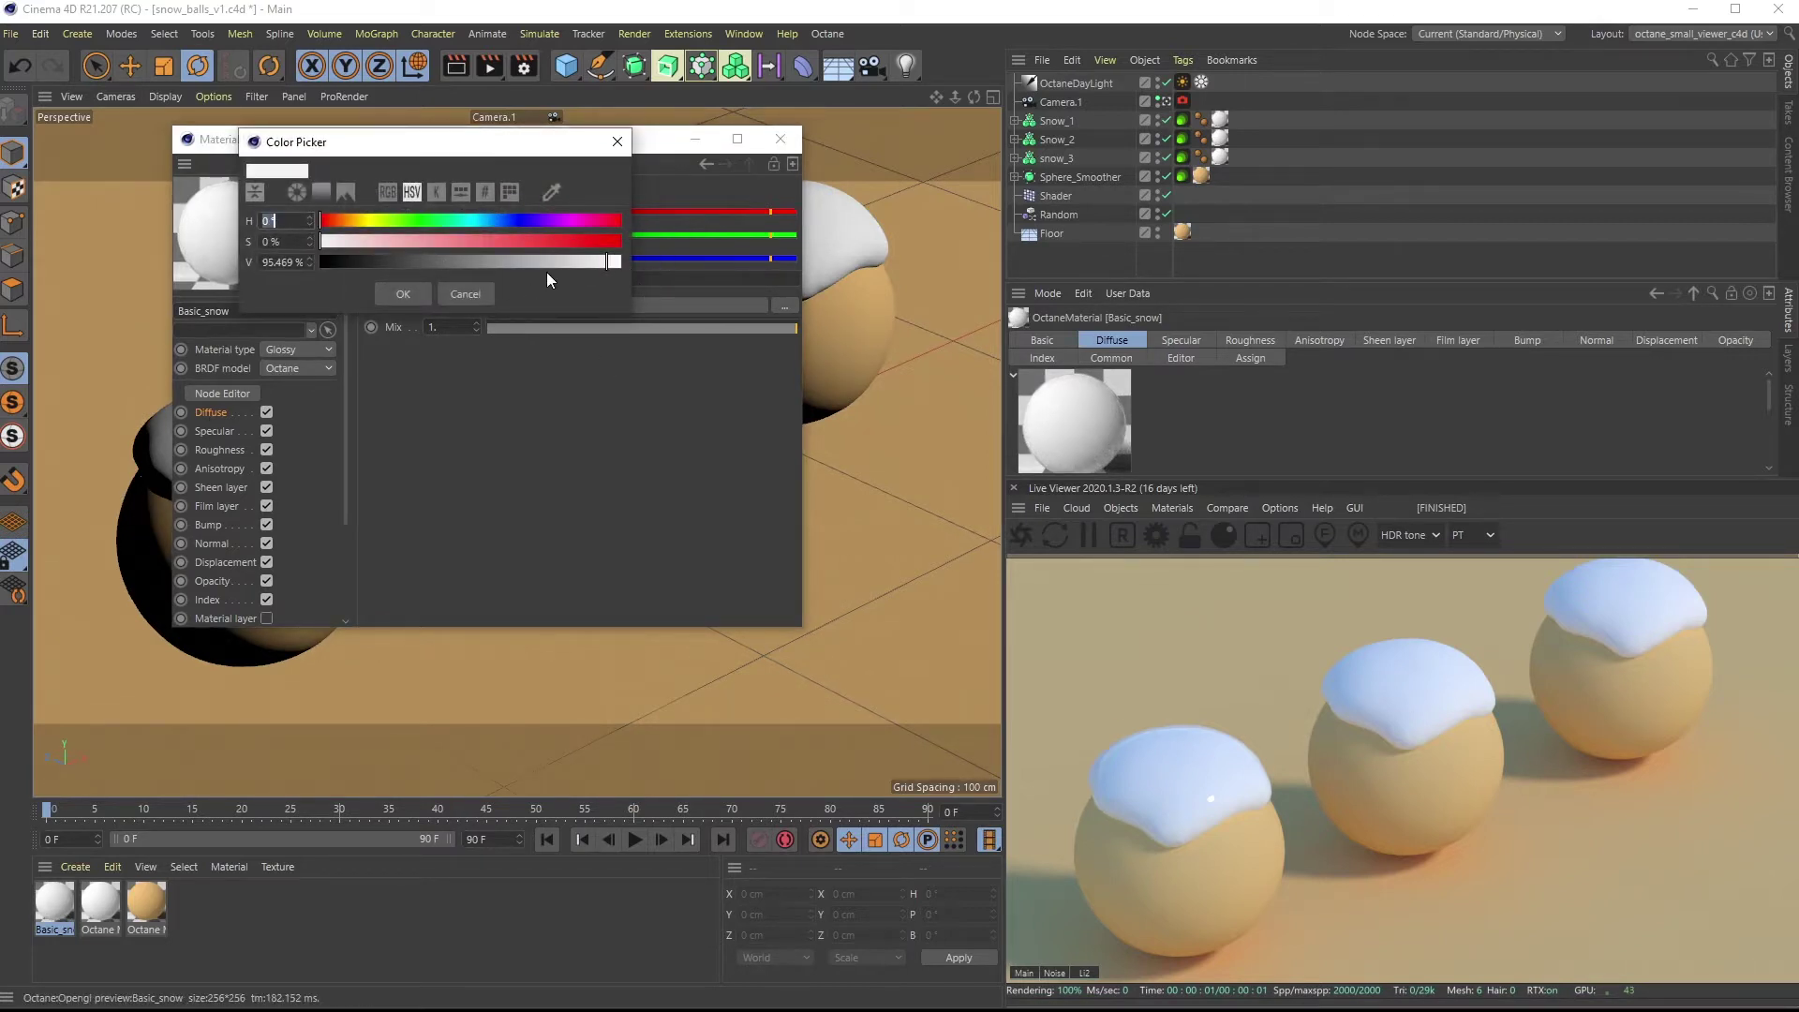
{"action": "left_click", "coordinate": [403, 294]}
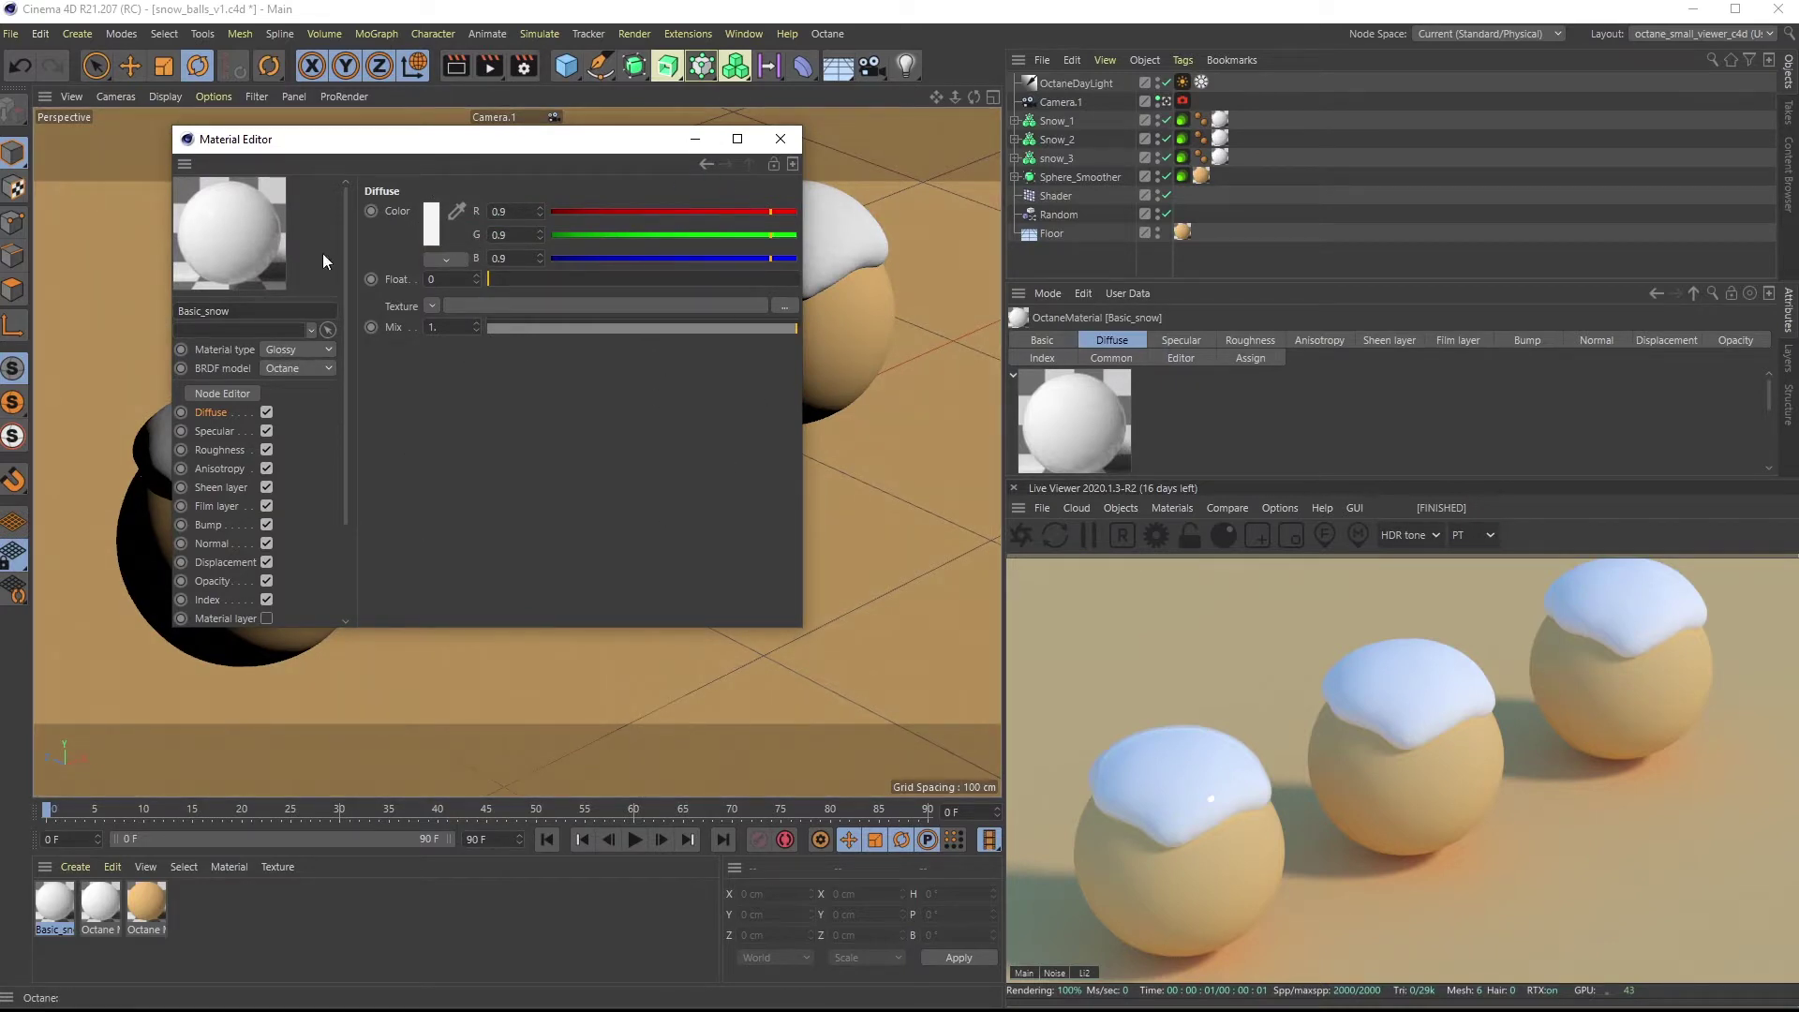
Try a roughness of about 0.22 on Basic_snow and return it to 0
{"action": "left_click", "coordinate": [221, 451]}
{"action": "left_click_drag", "start_coordinate": [513, 279], "coordinate": [554, 343]}
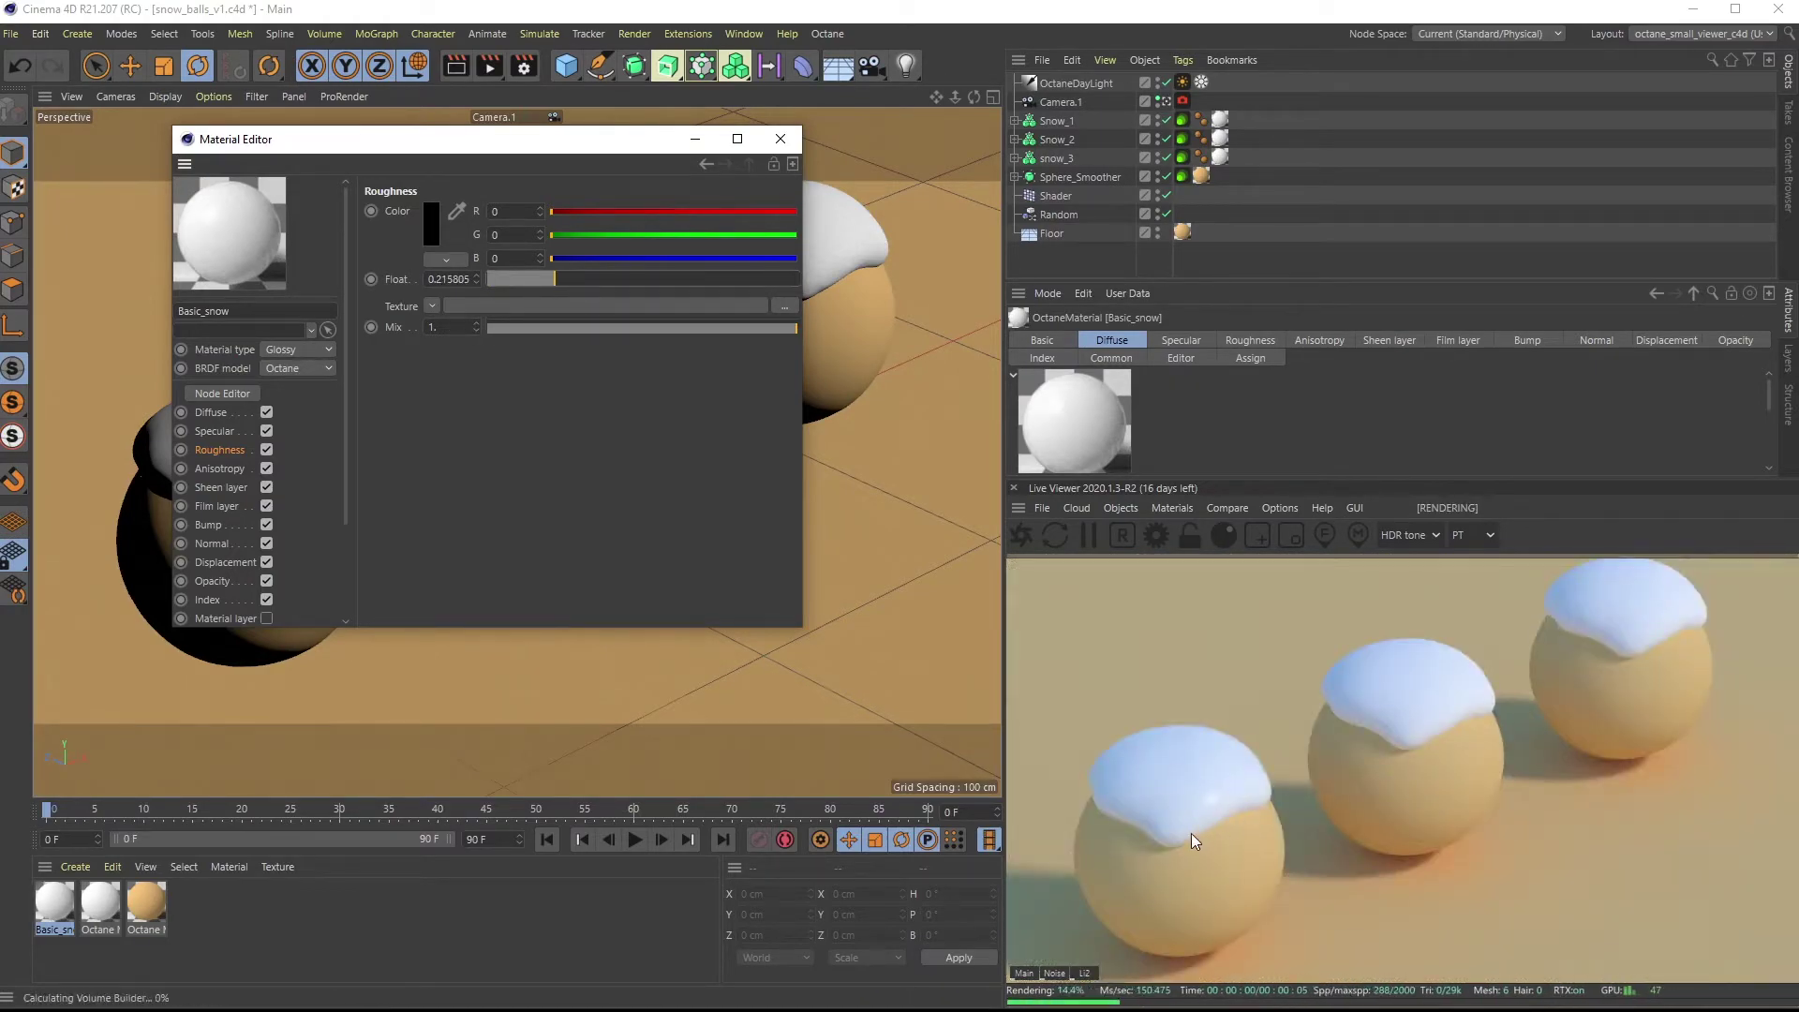
{"action": "left_click_drag", "start_coordinate": [577, 278], "coordinate": [418, 272]}
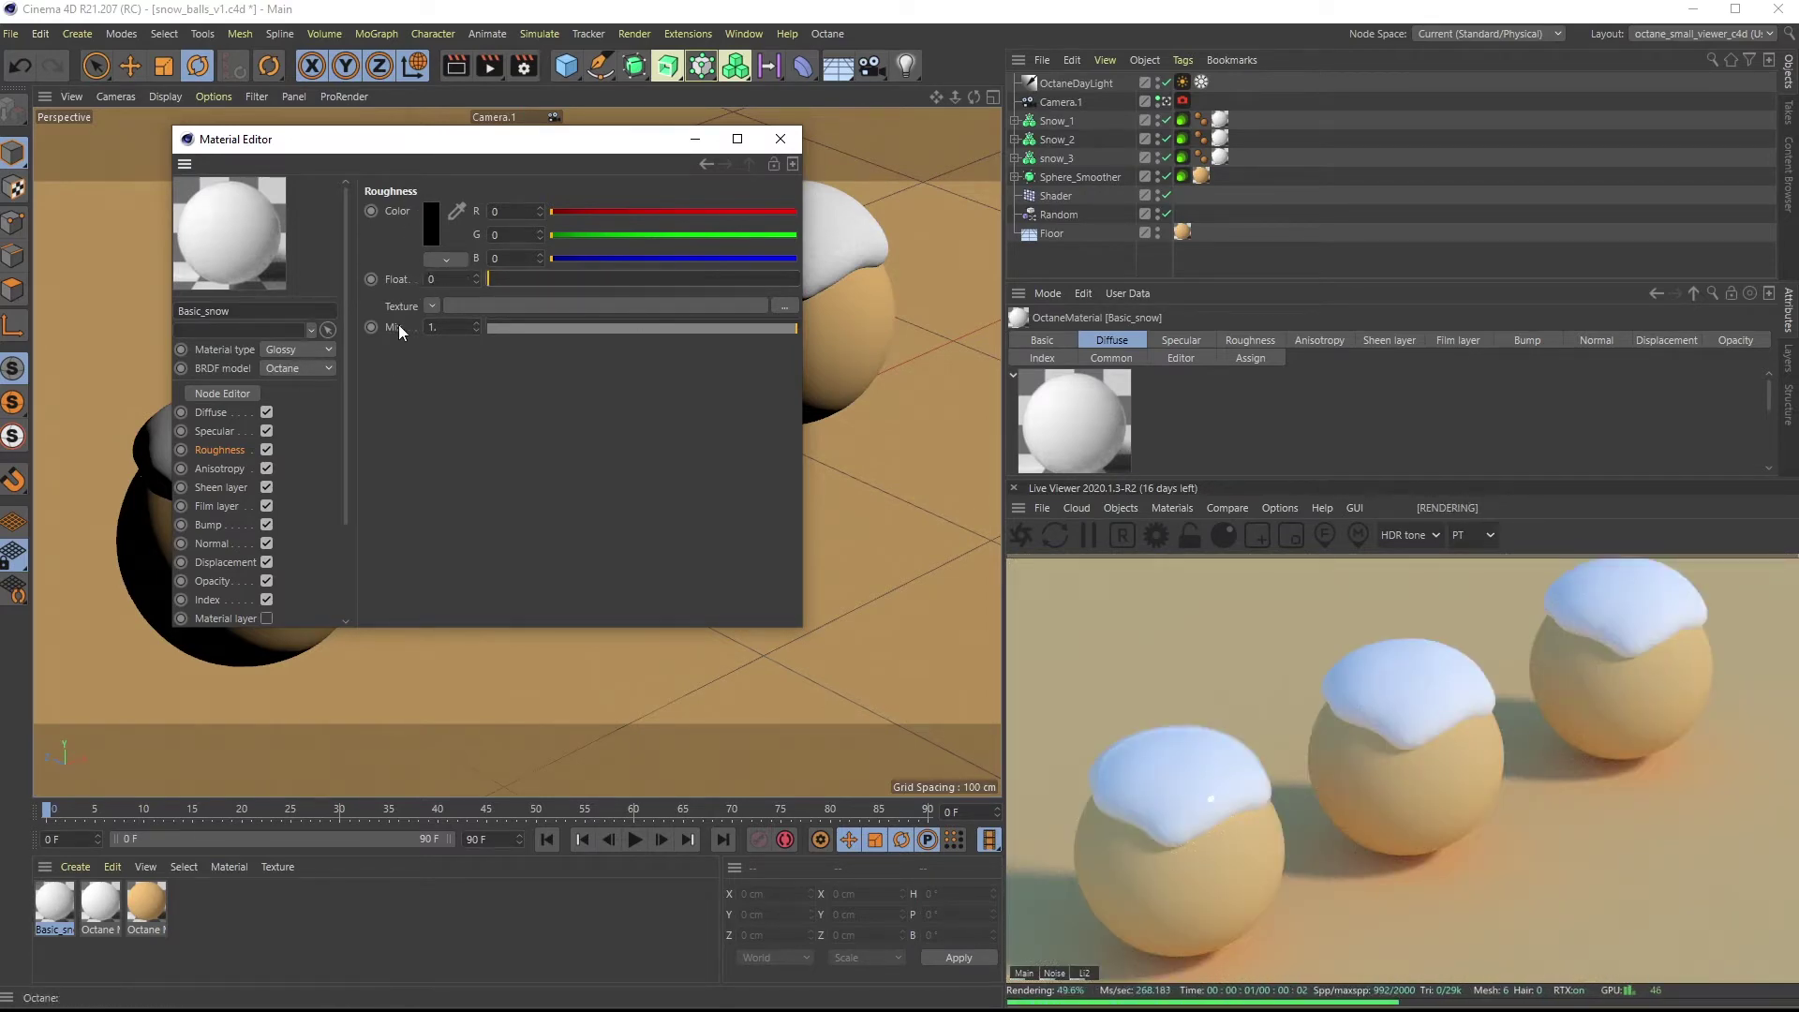
Add a Noise texture to Basic_snow's roughness and set the material's C4D shader resolution to 2048x2048
{"action": "left_click", "coordinate": [431, 307]}
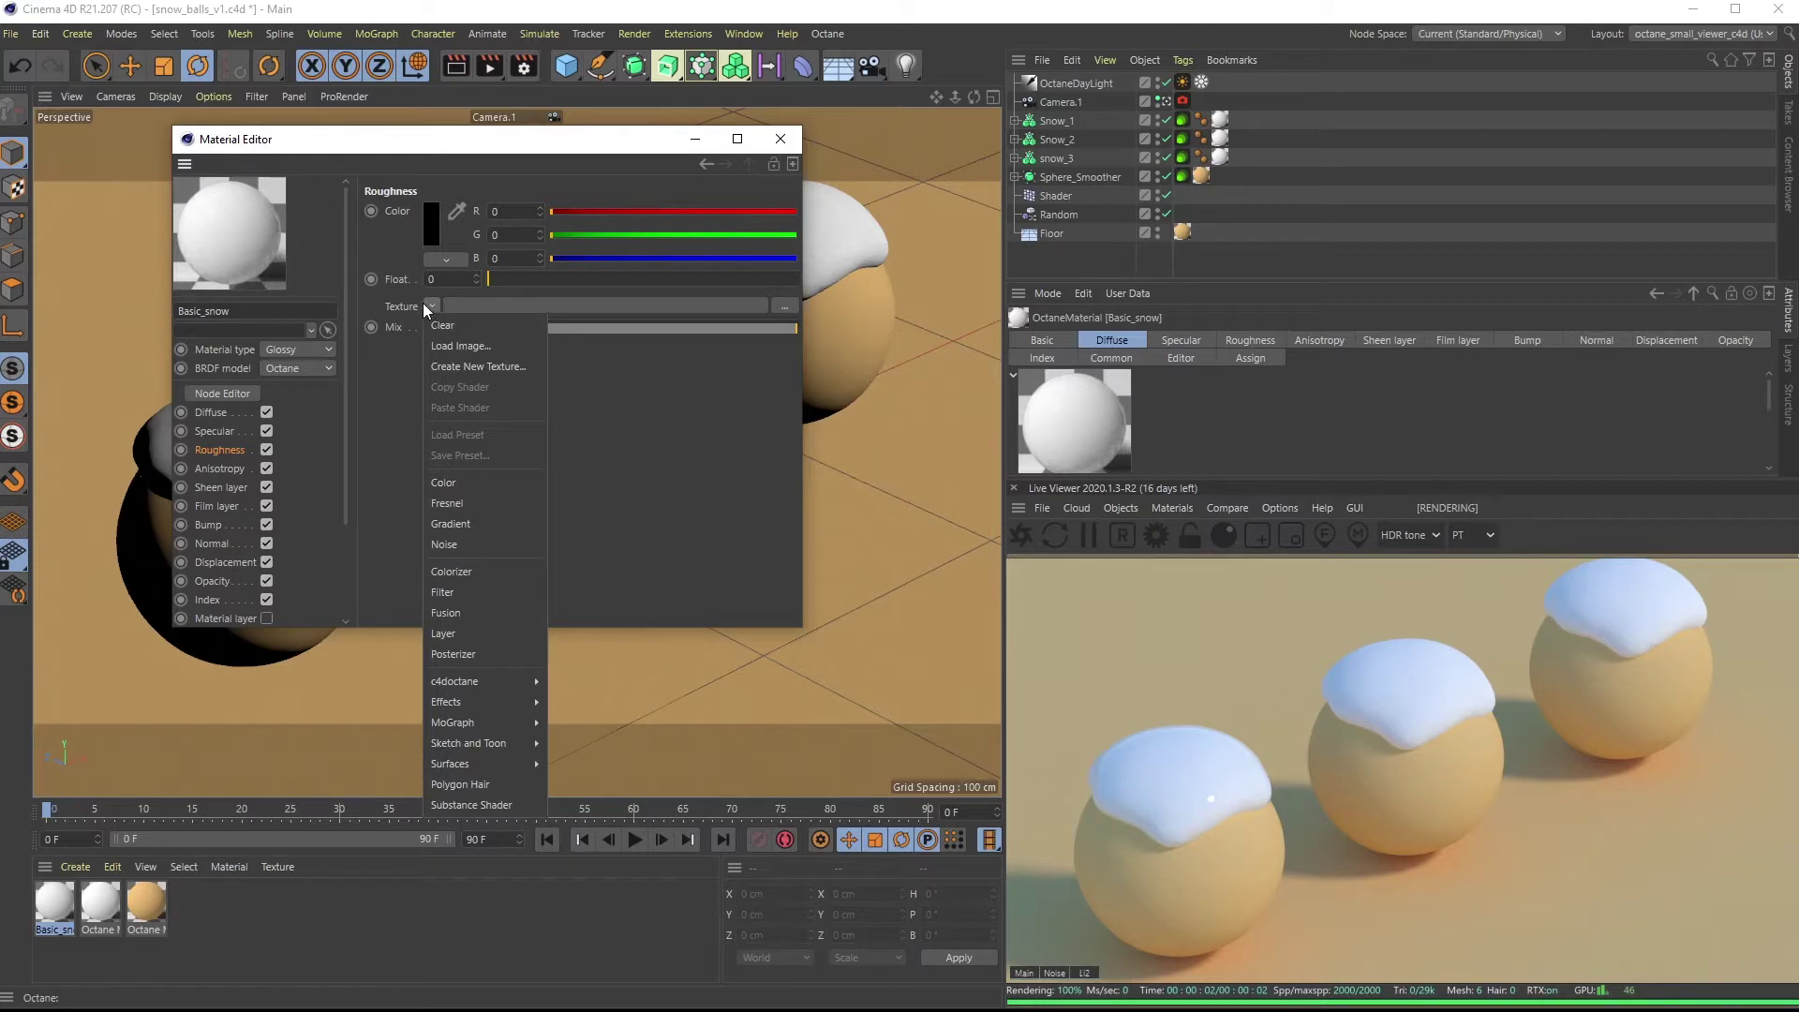
{"action": "left_click", "coordinate": [483, 541]}
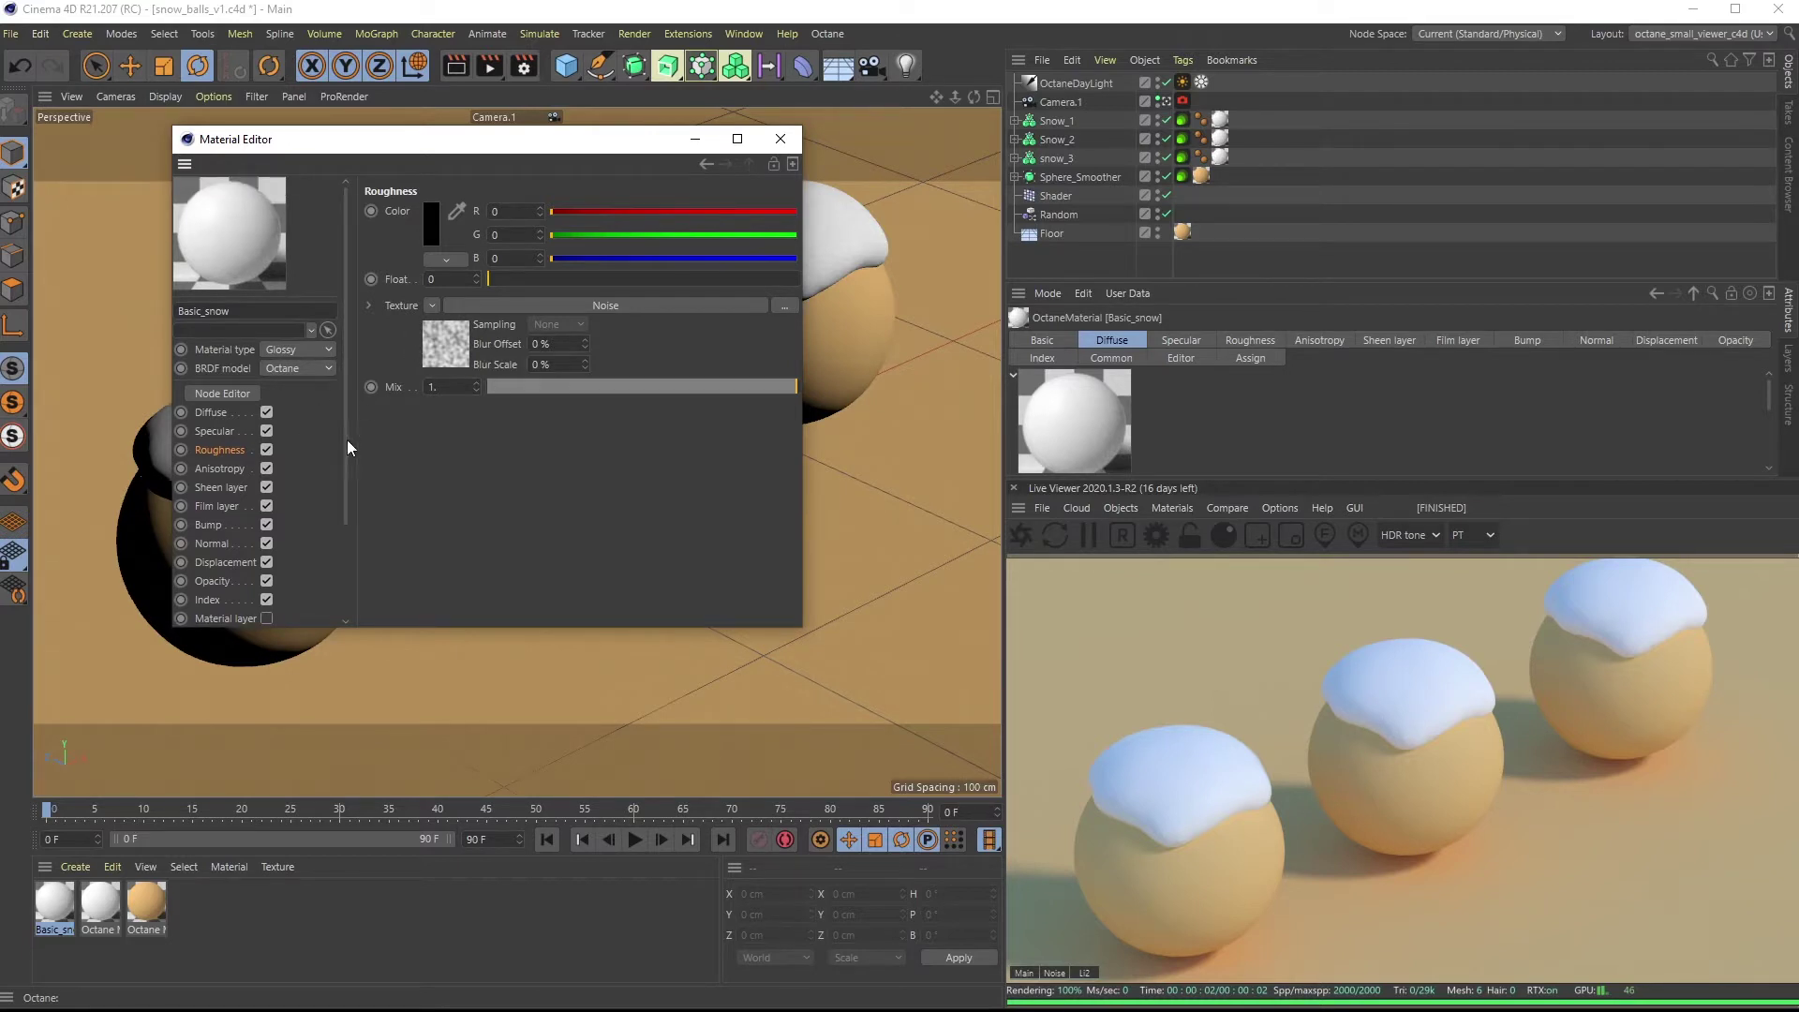
{"action": "scroll", "coordinate": [345, 440], "scroll_direction": "down", "scroll_amount": 3}
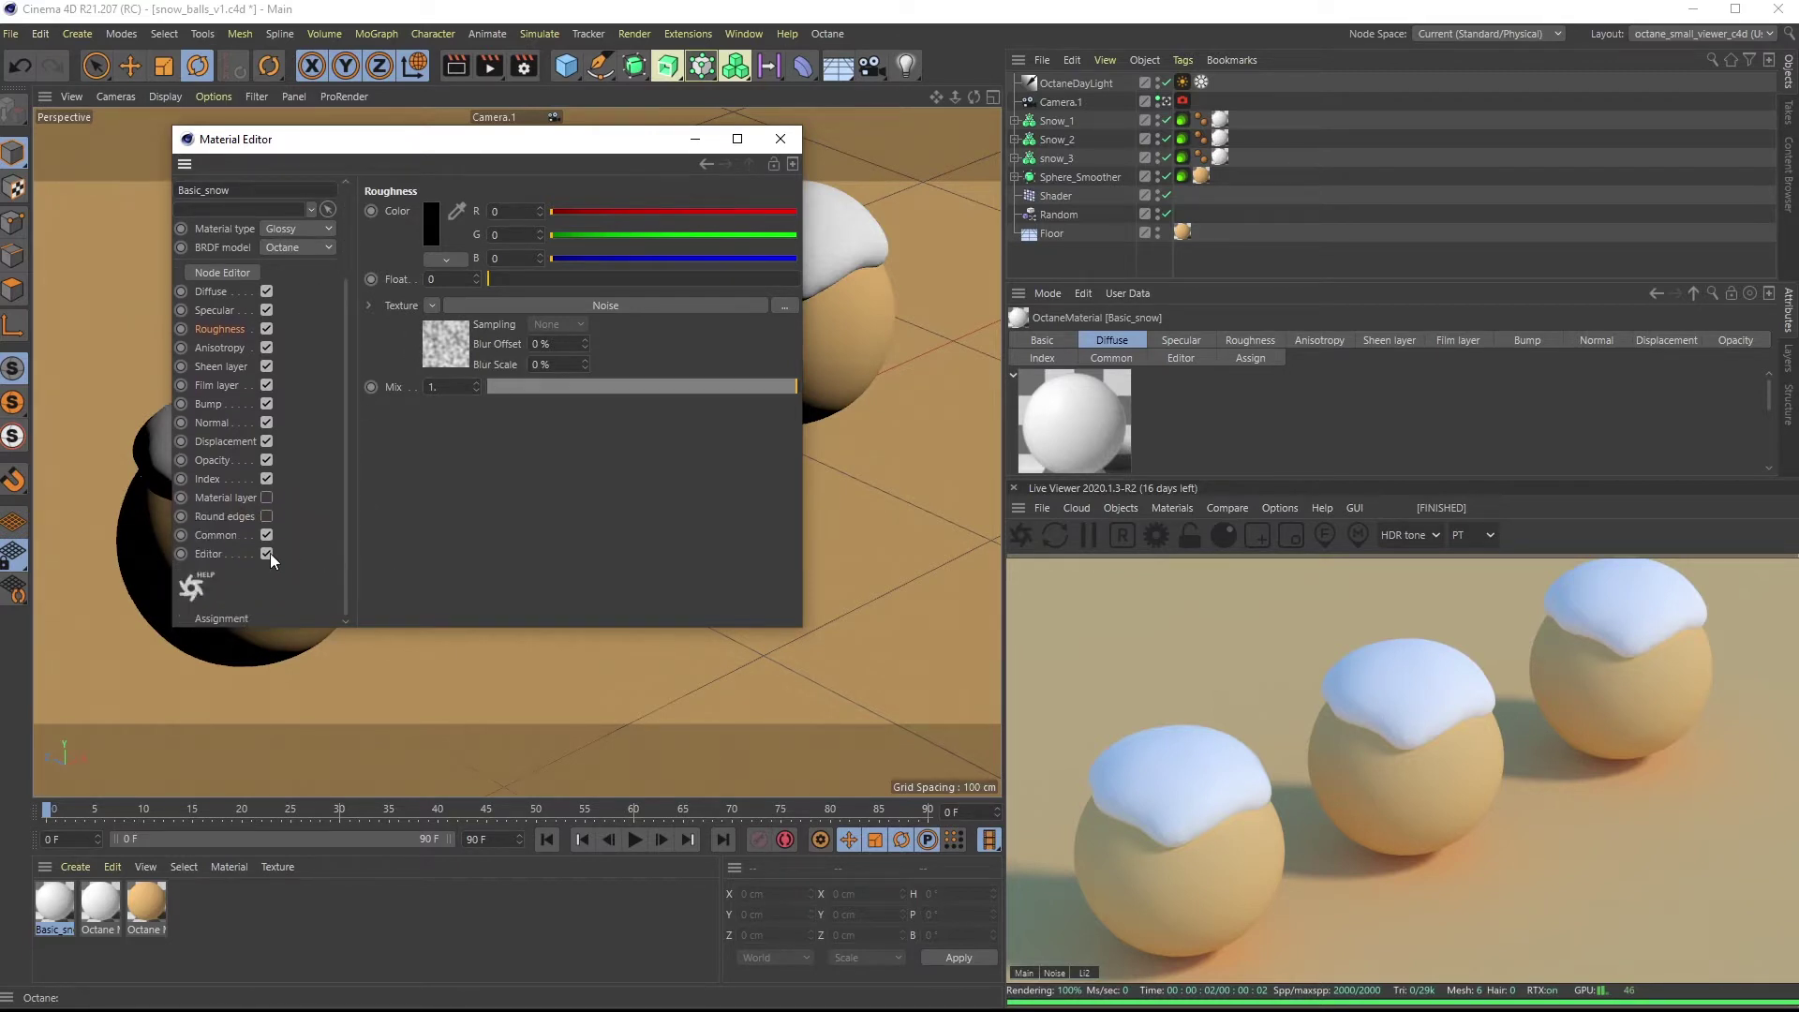
{"action": "left_click", "coordinate": [215, 534]}
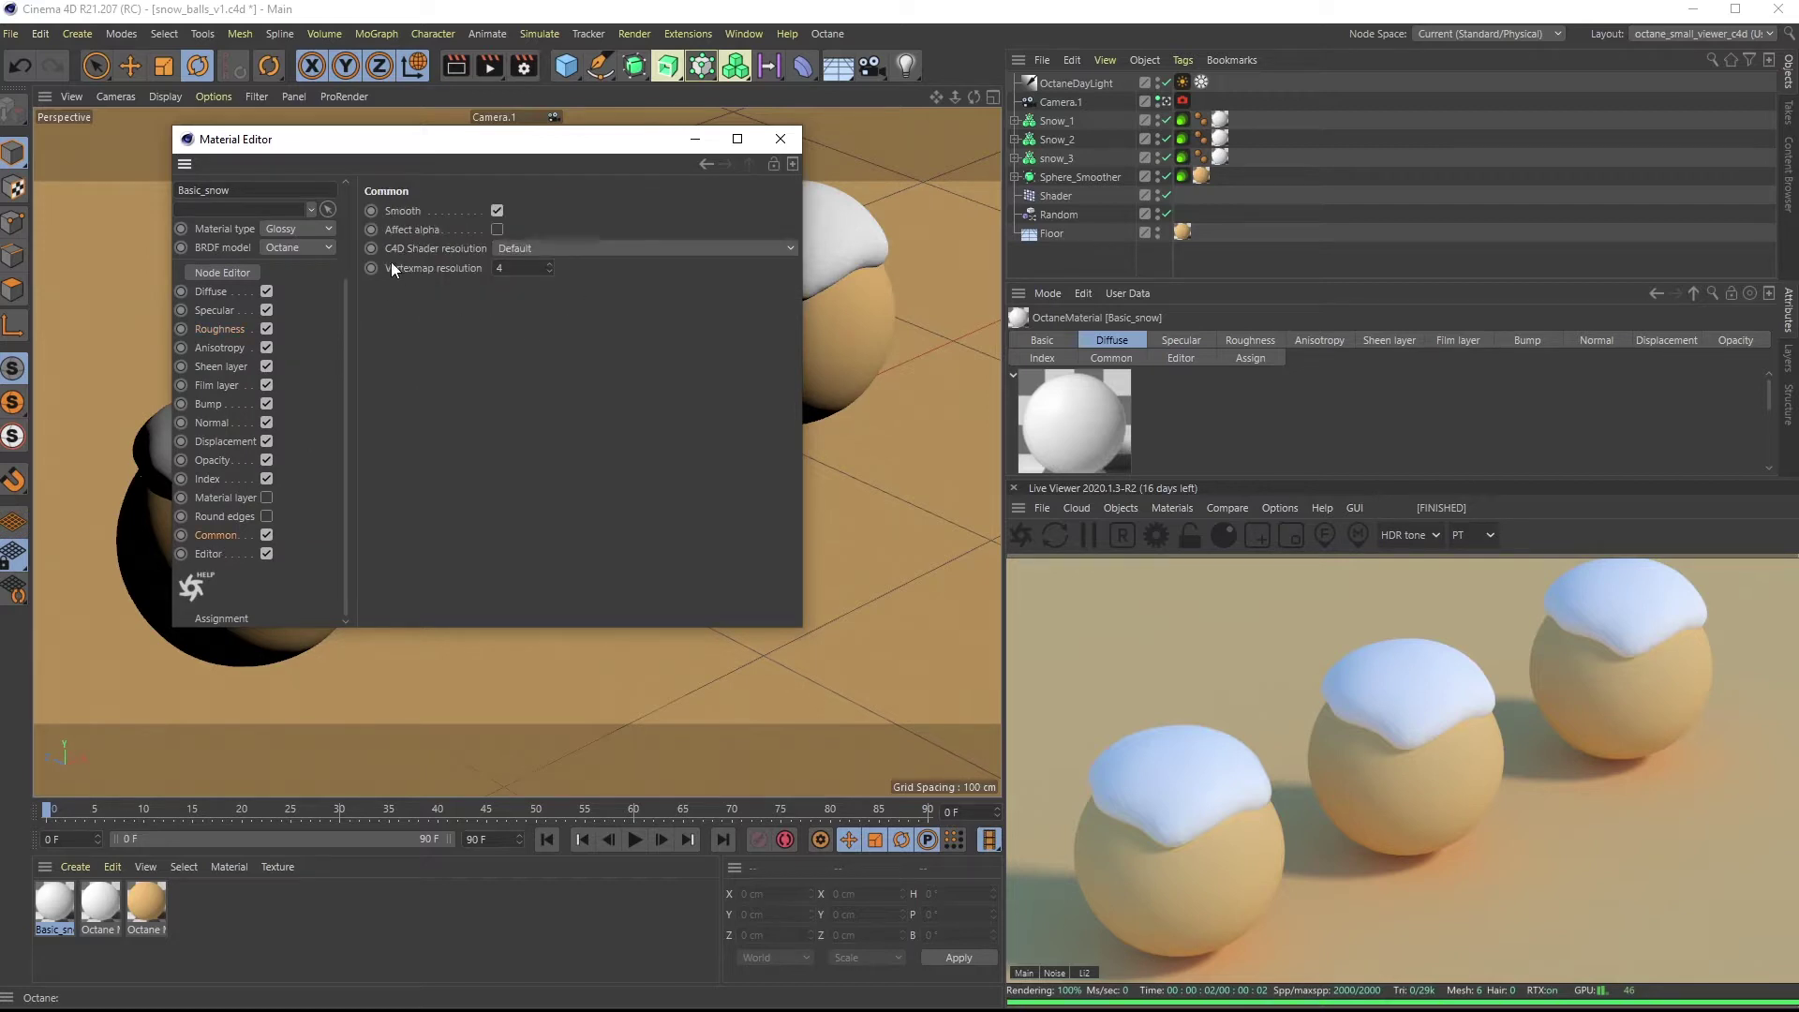
{"action": "left_click", "coordinate": [549, 249]}
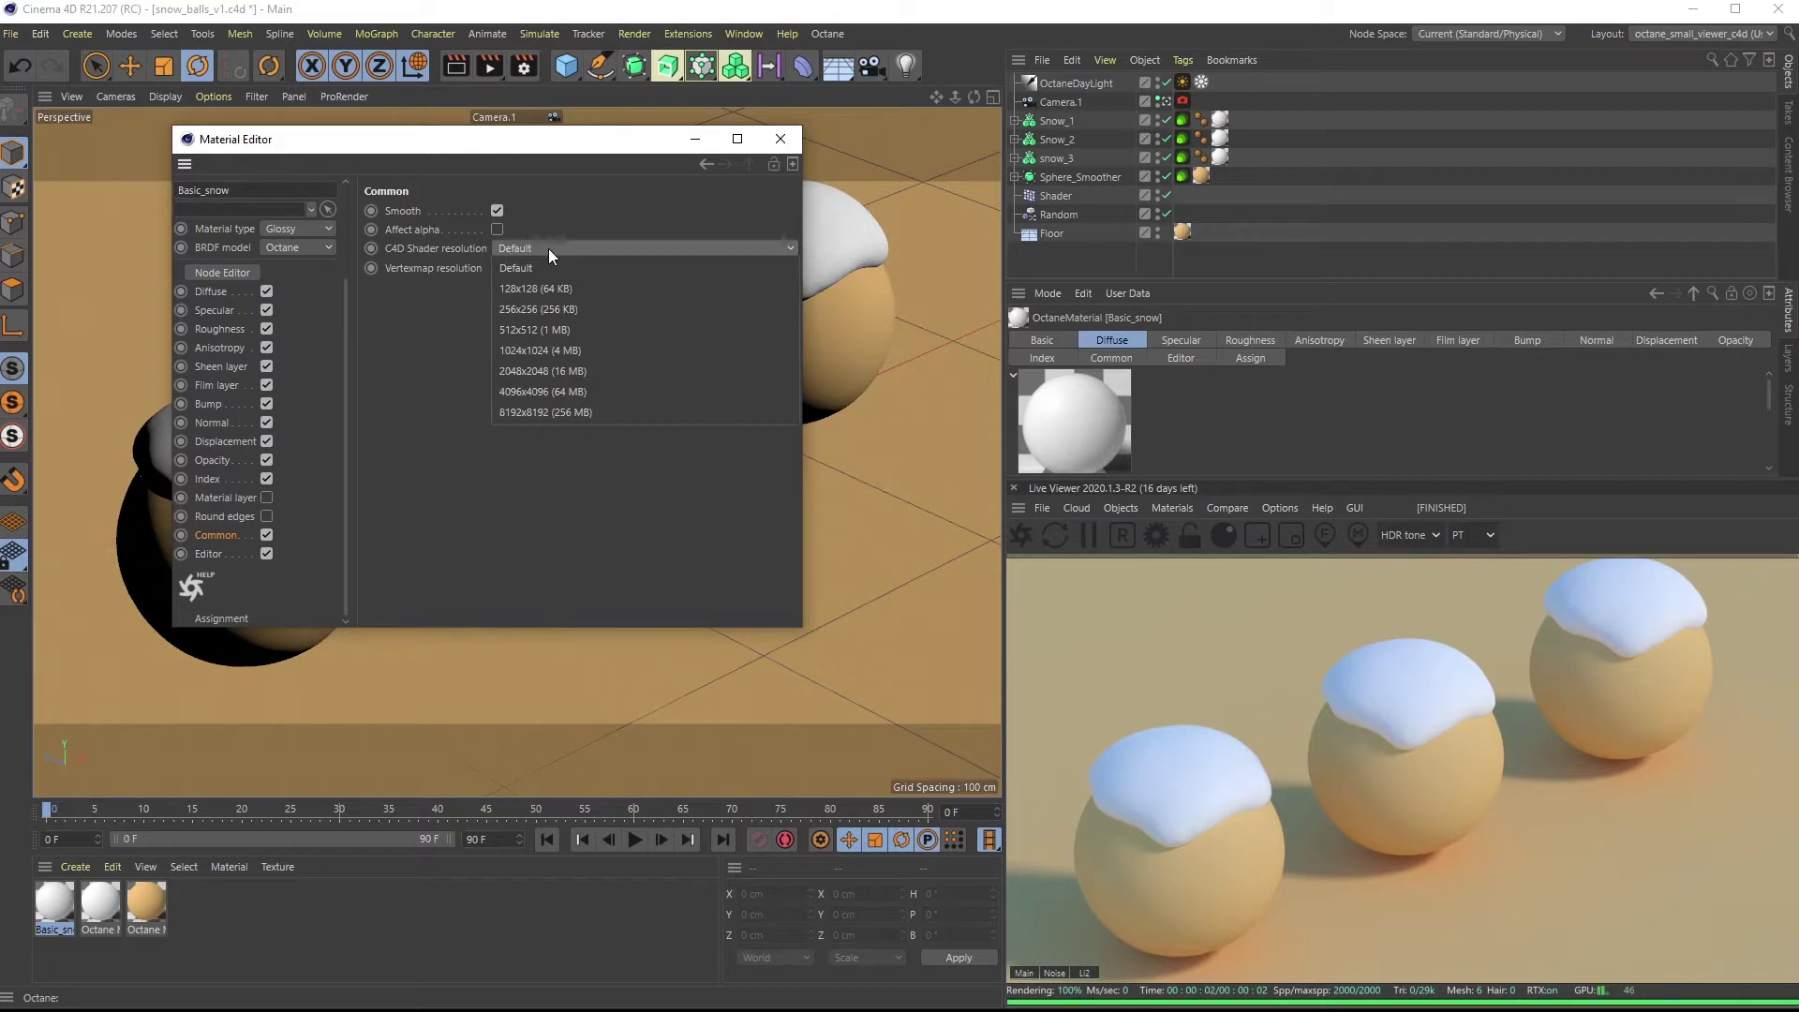
{"action": "left_click", "coordinate": [548, 375]}
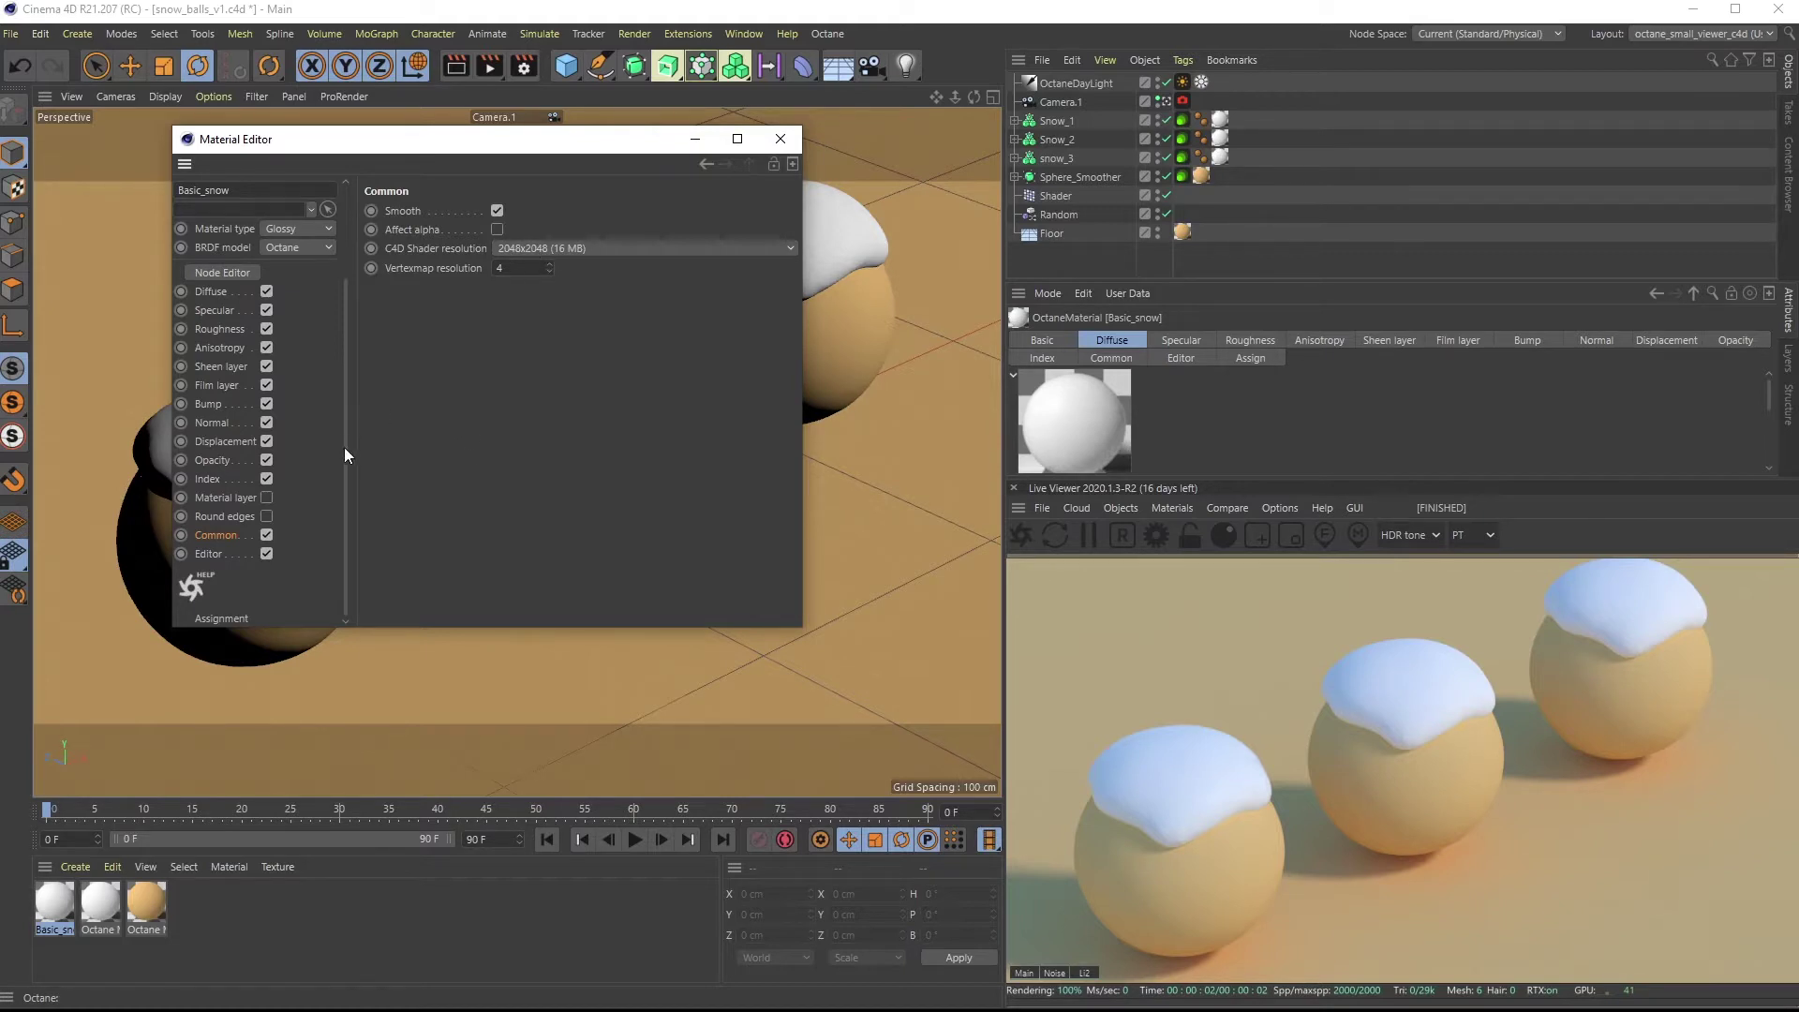
Set Color 1 of Basic_snow's roughness noise to a mid grey with a value of about 55% and close the editor
{"action": "scroll", "coordinate": [341, 440], "scroll_direction": "up", "scroll_amount": 3}
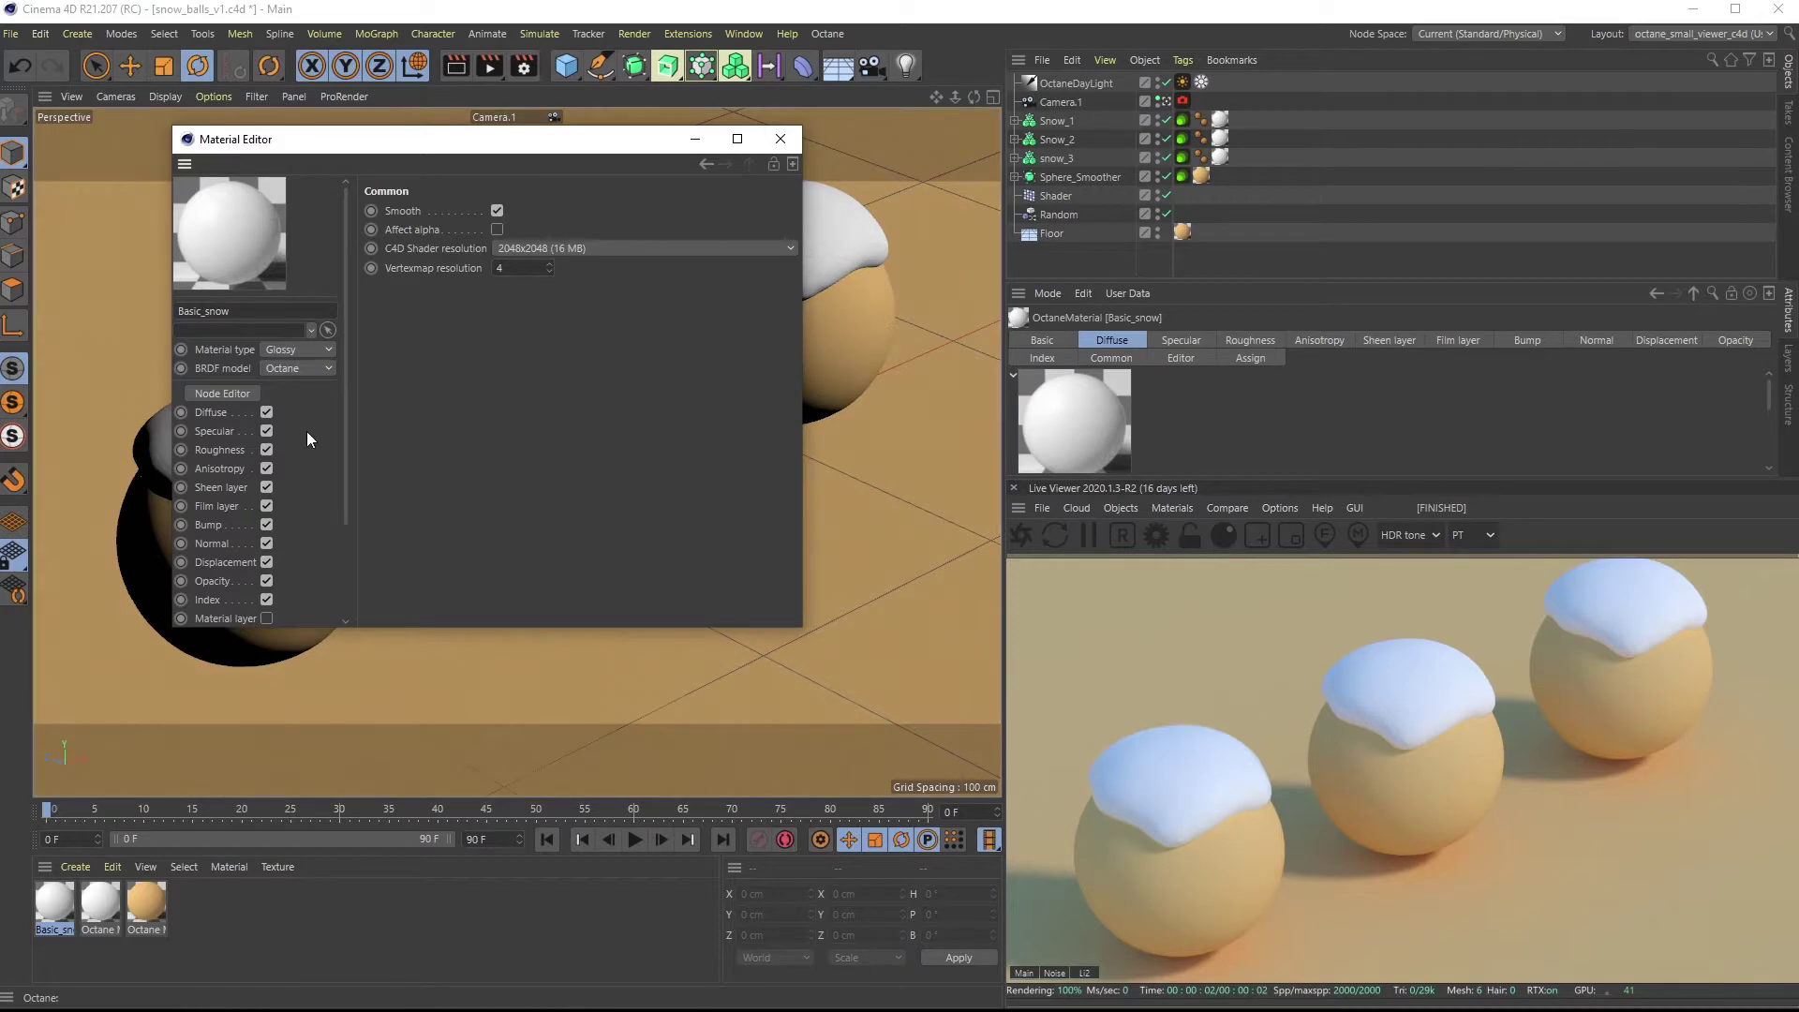
{"action": "left_click", "coordinate": [219, 450]}
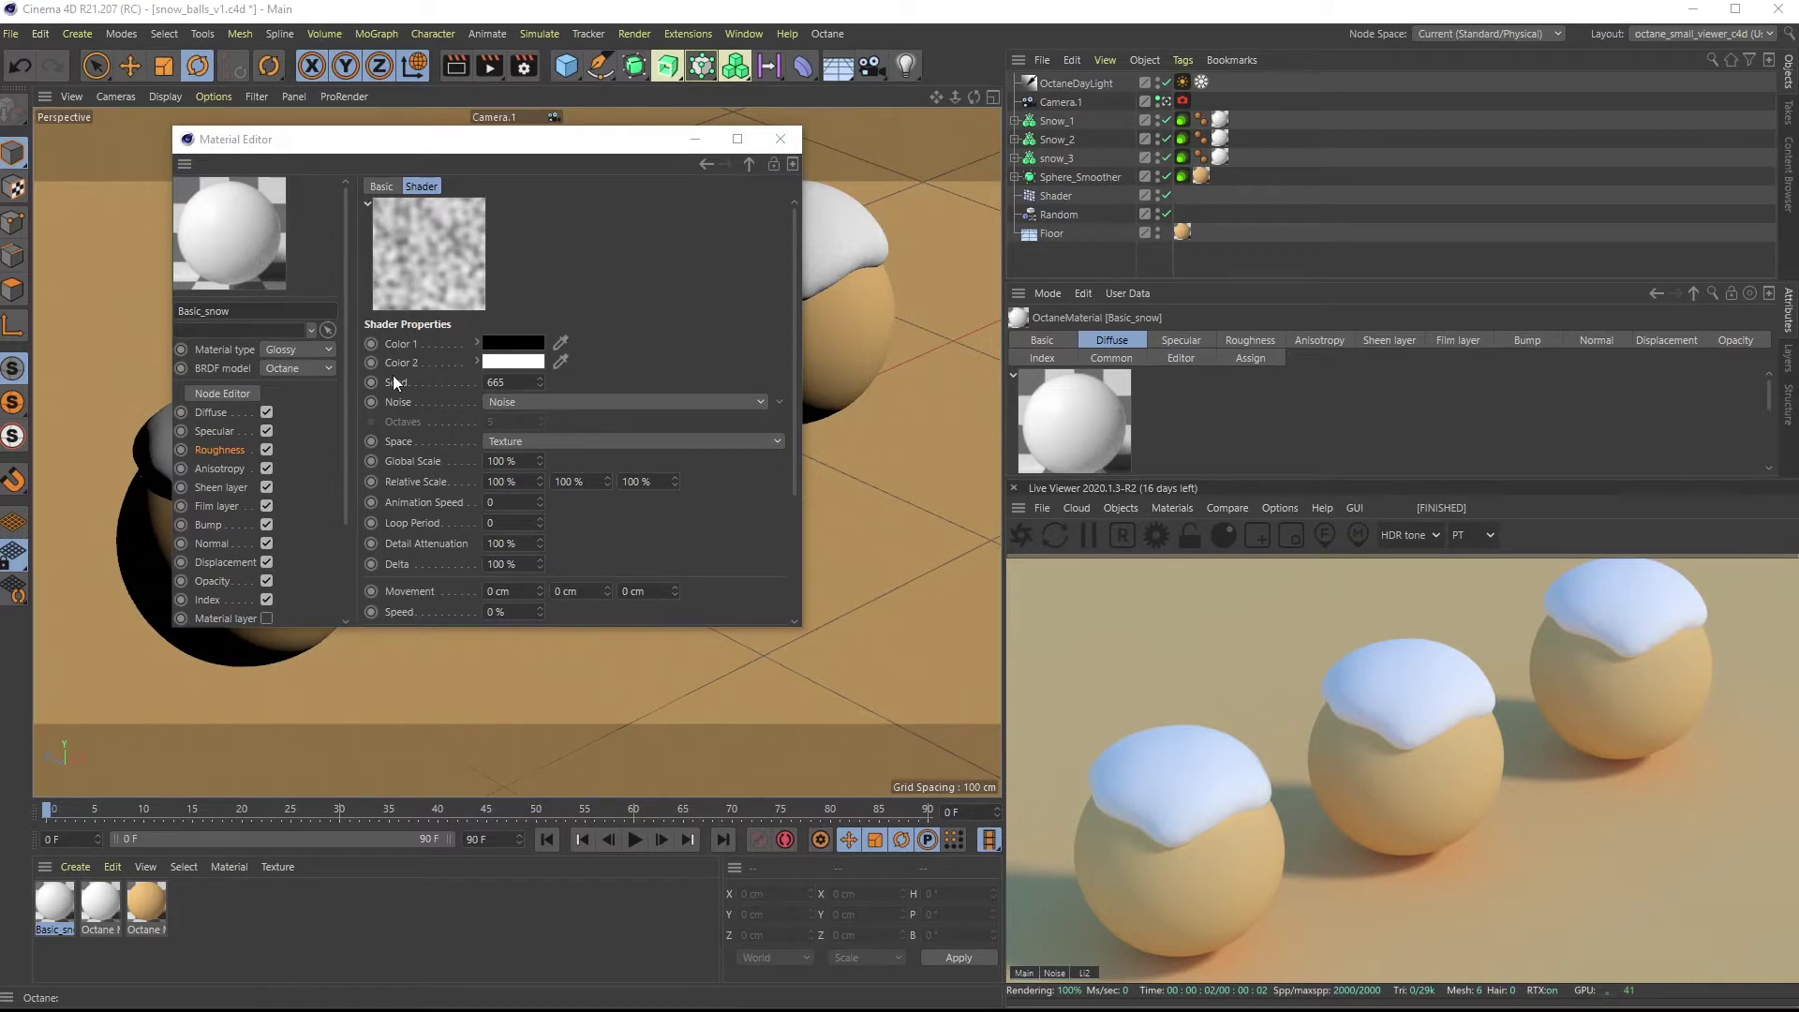
{"action": "left_click", "coordinate": [512, 353]}
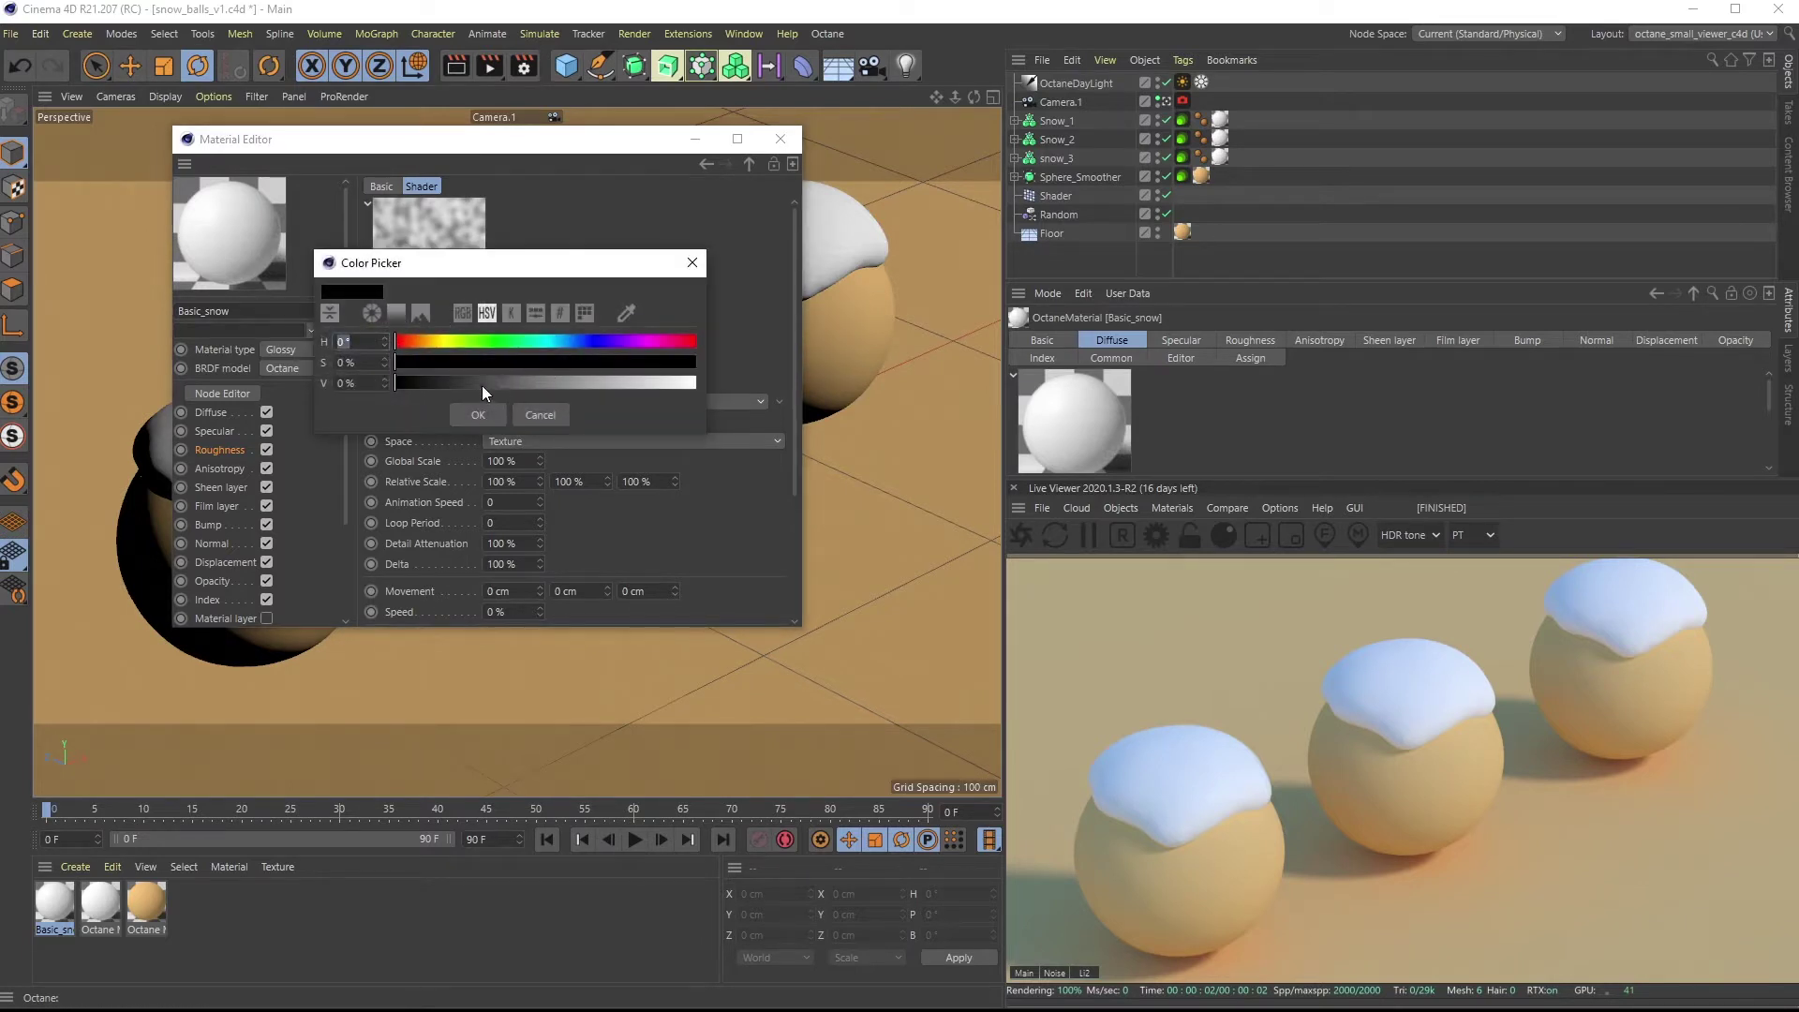
{"action": "left_click_drag", "start_coordinate": [403, 379], "coordinate": [518, 394]}
{"action": "left_click", "coordinate": [478, 414]}
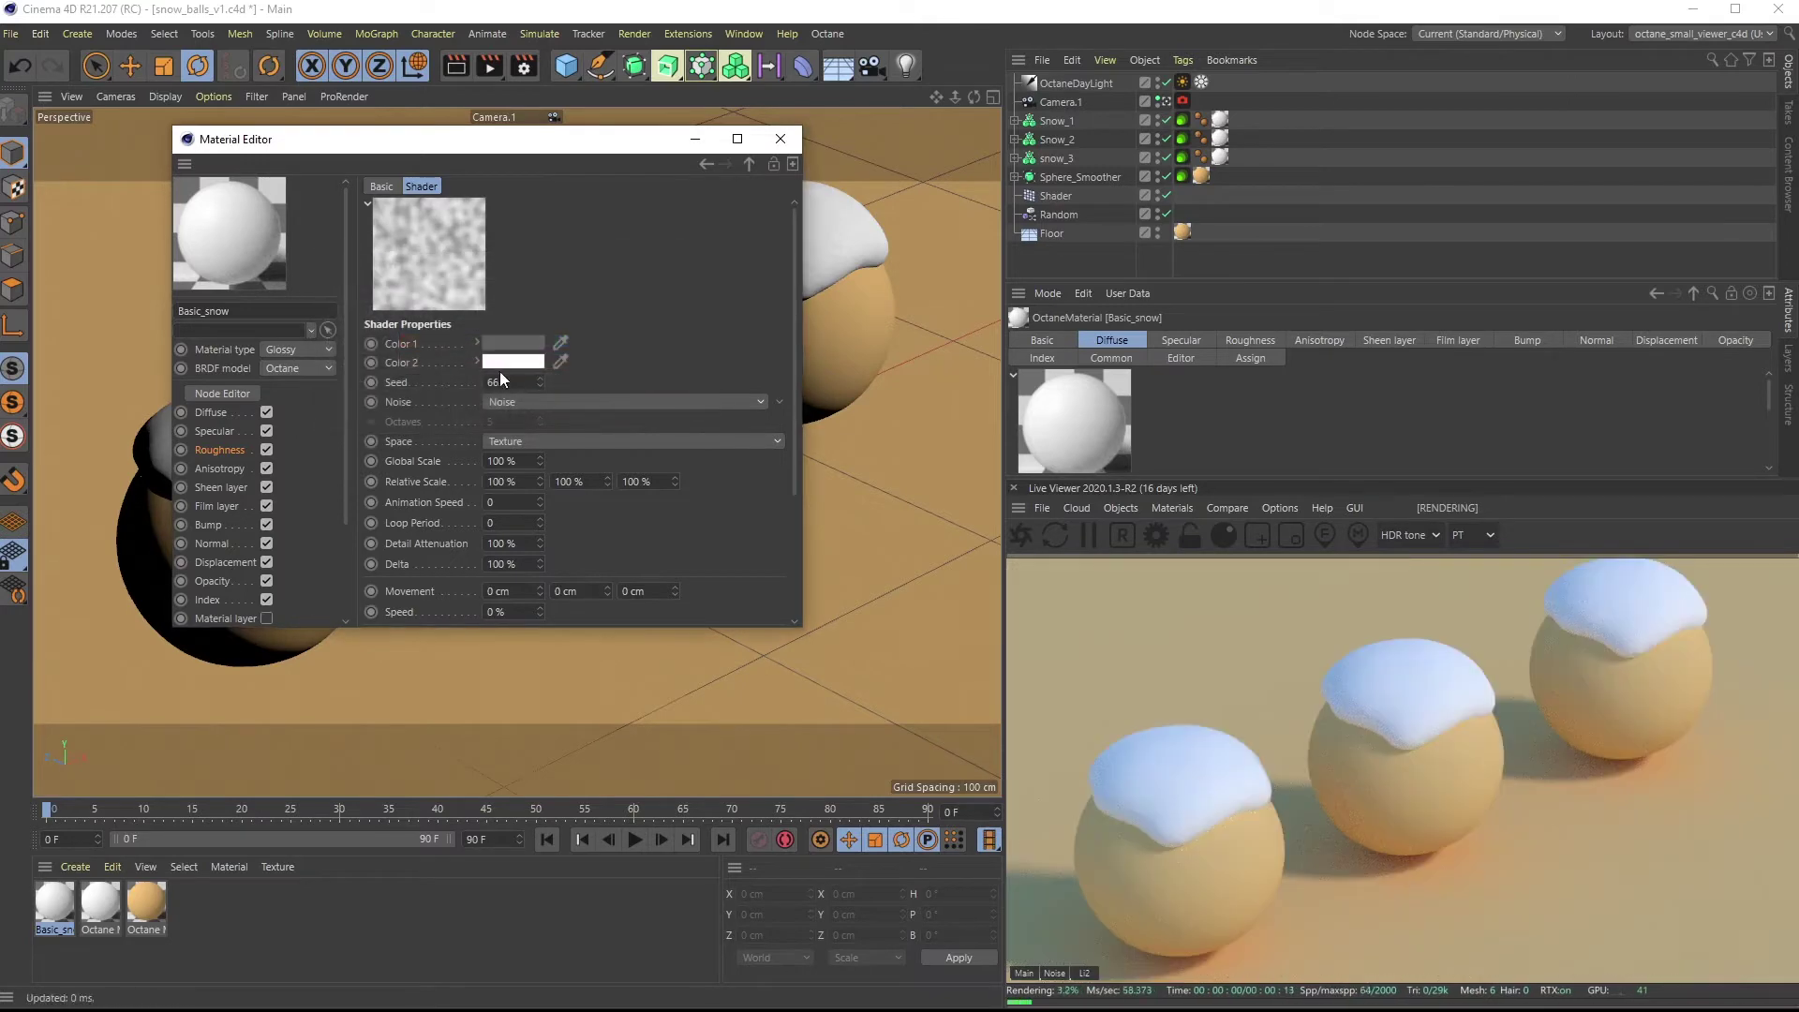
{"action": "left_click", "coordinate": [508, 346]}
{"action": "left_click", "coordinate": [558, 376]}
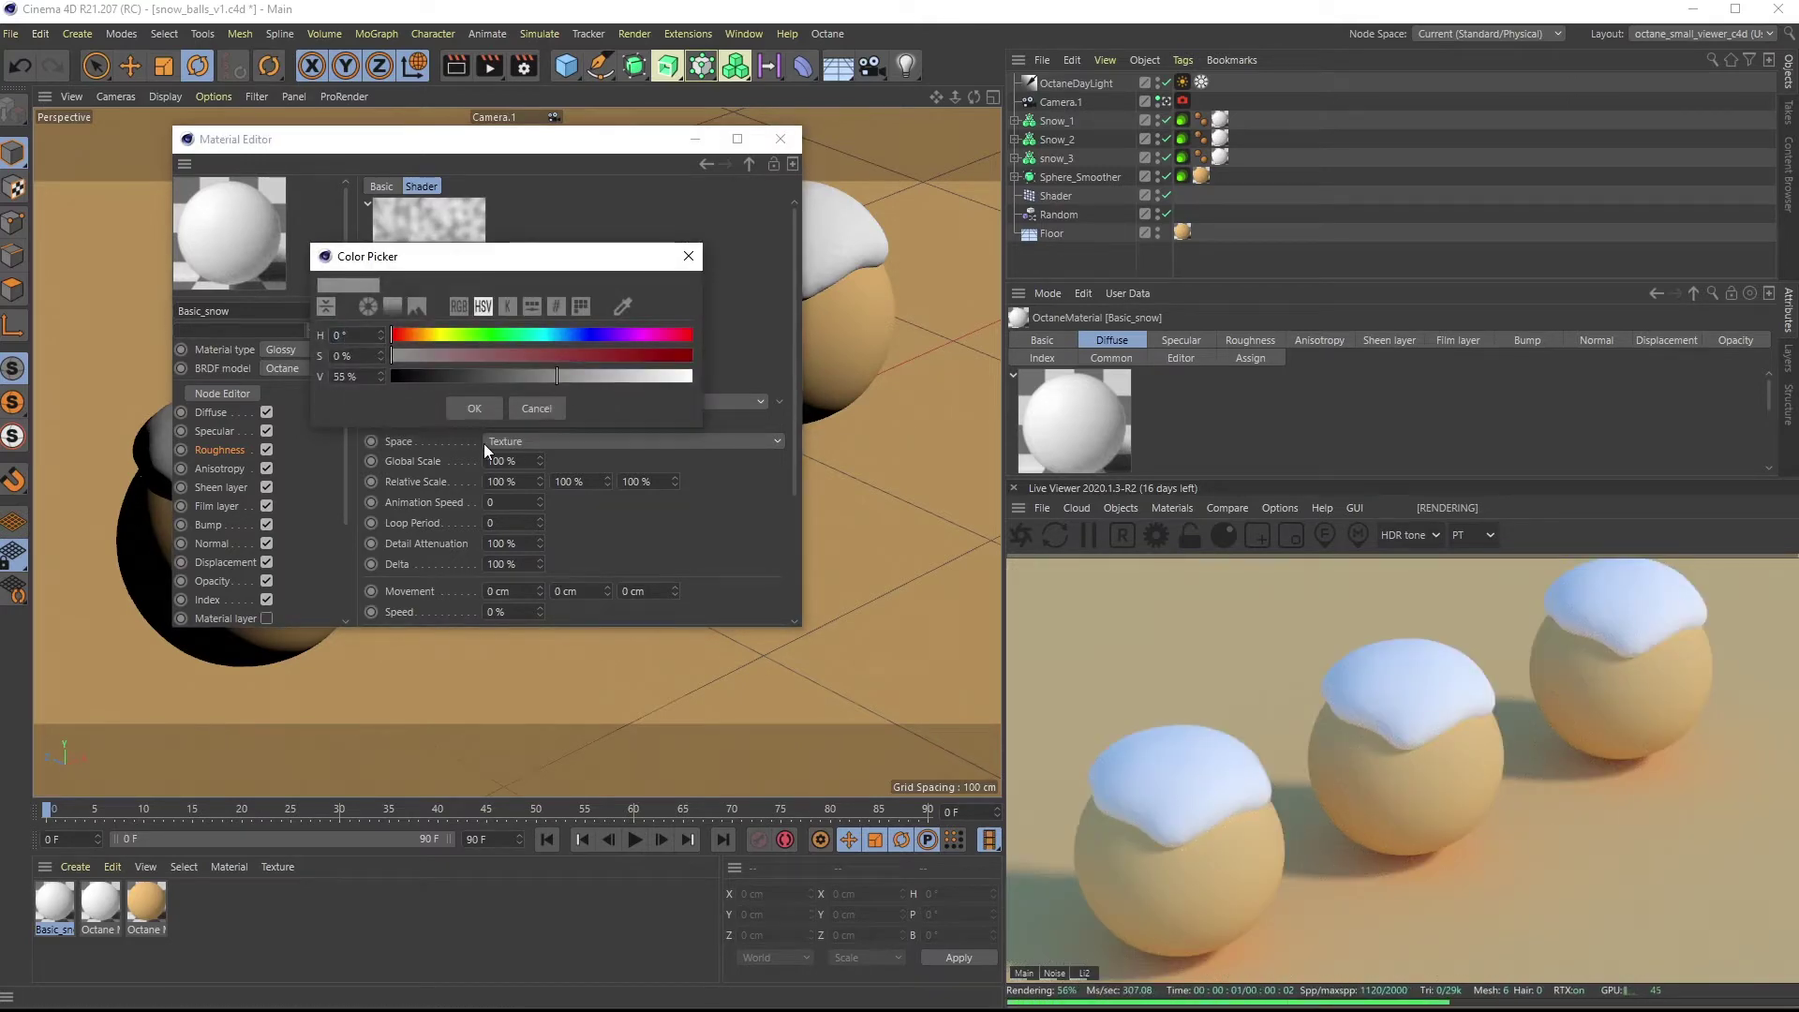
{"action": "left_click", "coordinate": [476, 408]}
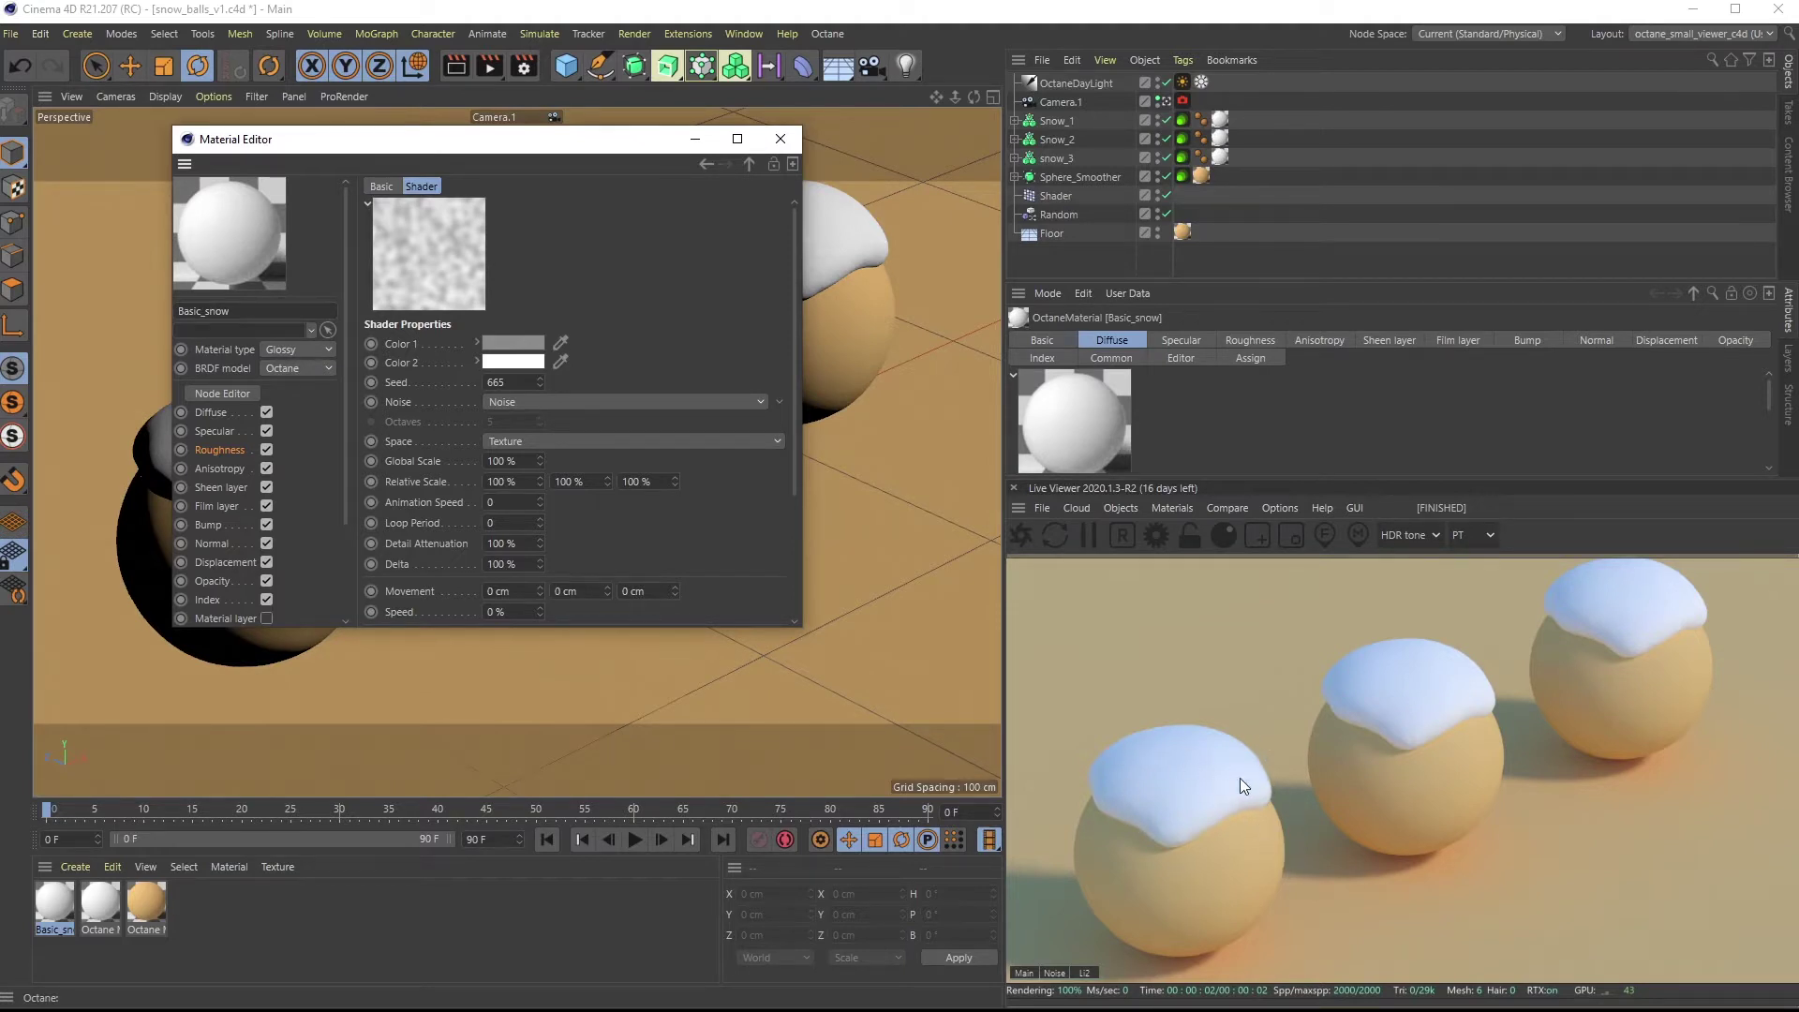
{"action": "left_click_drag", "start_coordinate": [656, 150], "coordinate": [936, 161]}
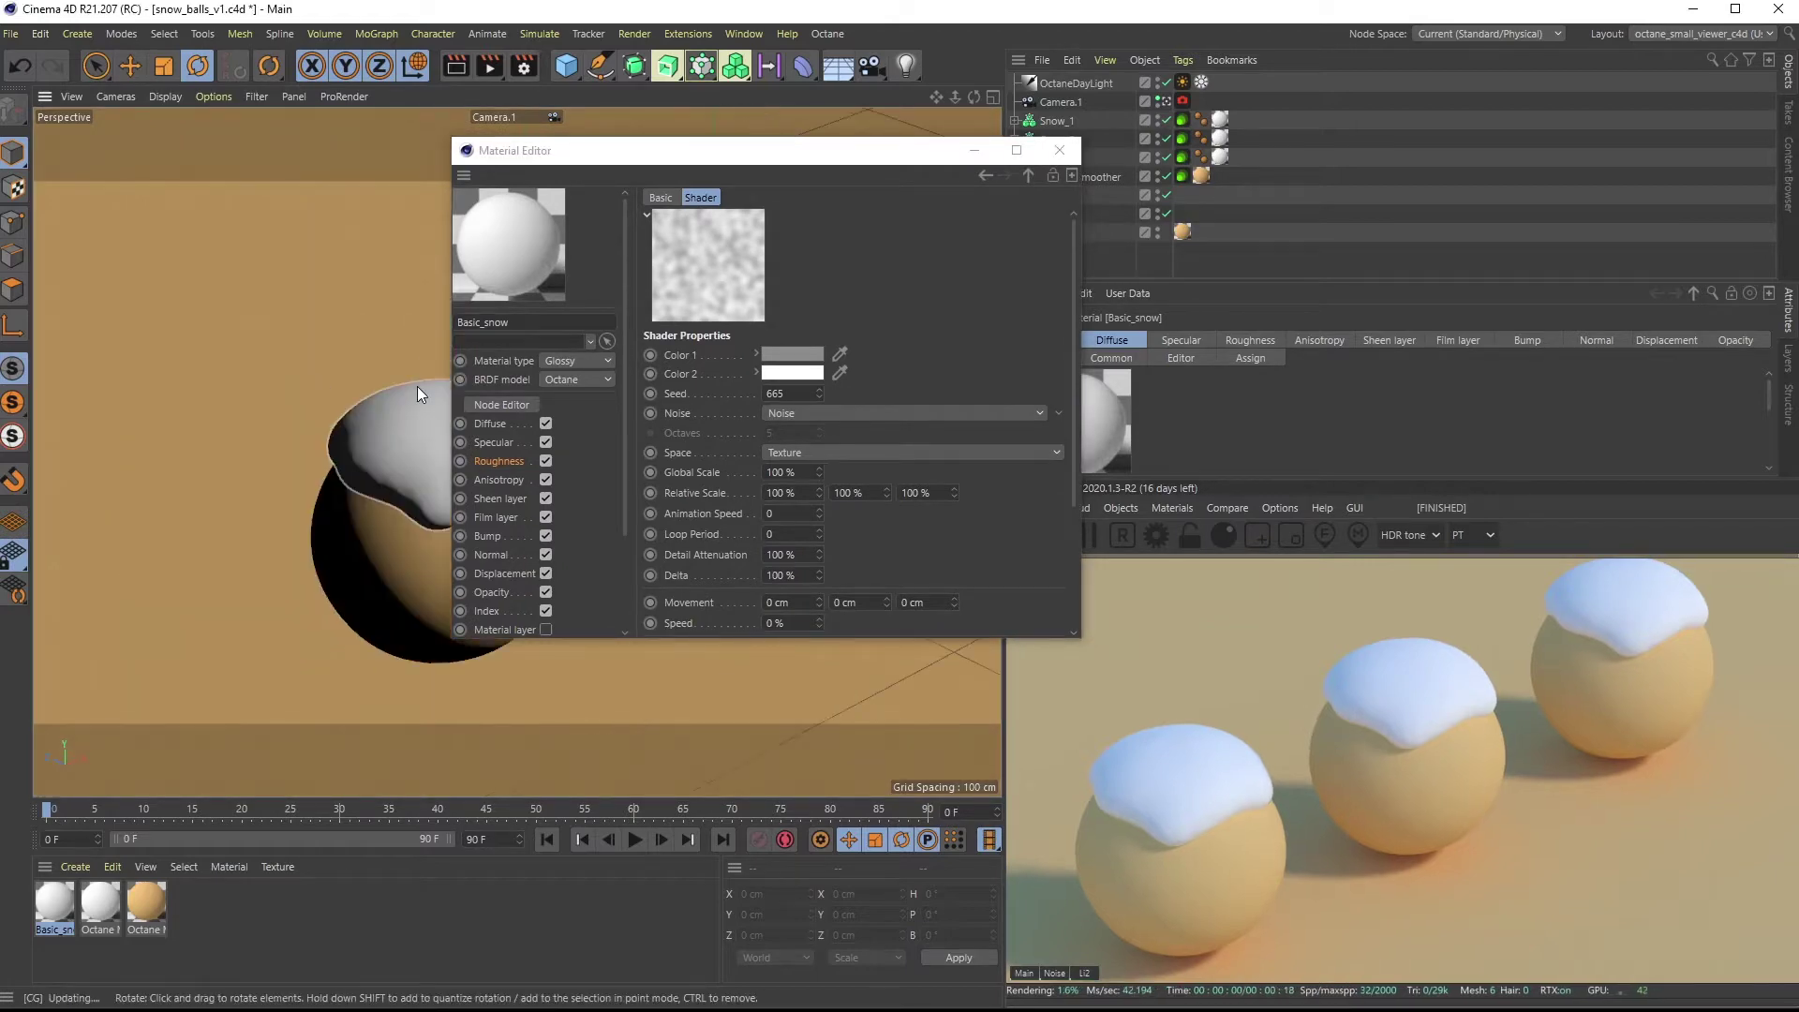
{"action": "left_click", "coordinate": [1059, 150]}
Copy Basic_snow's roughness Noise texture and paste it into the material's bump texture
{"action": "scroll", "coordinate": [578, 376], "scroll_direction": "up", "scroll_amount": 5}
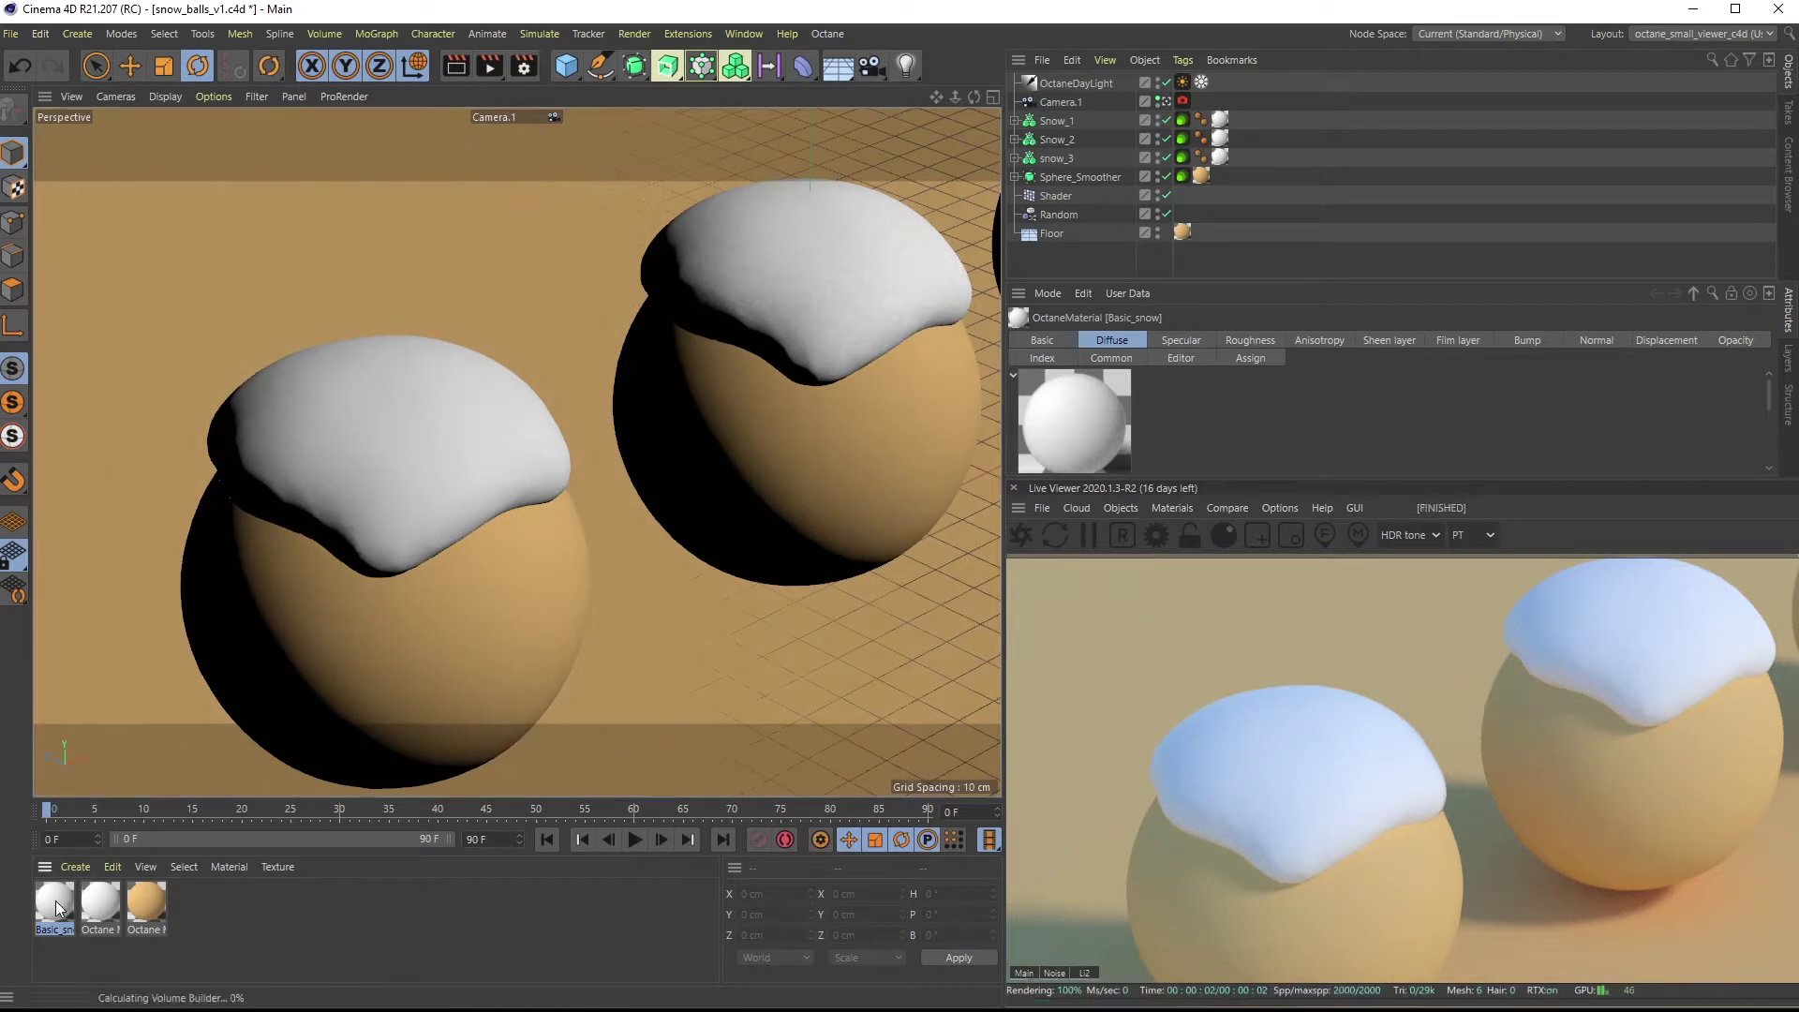
{"action": "double_click", "coordinate": [55, 902]}
{"action": "left_click_drag", "start_coordinate": [393, 36], "coordinate": [702, 259]}
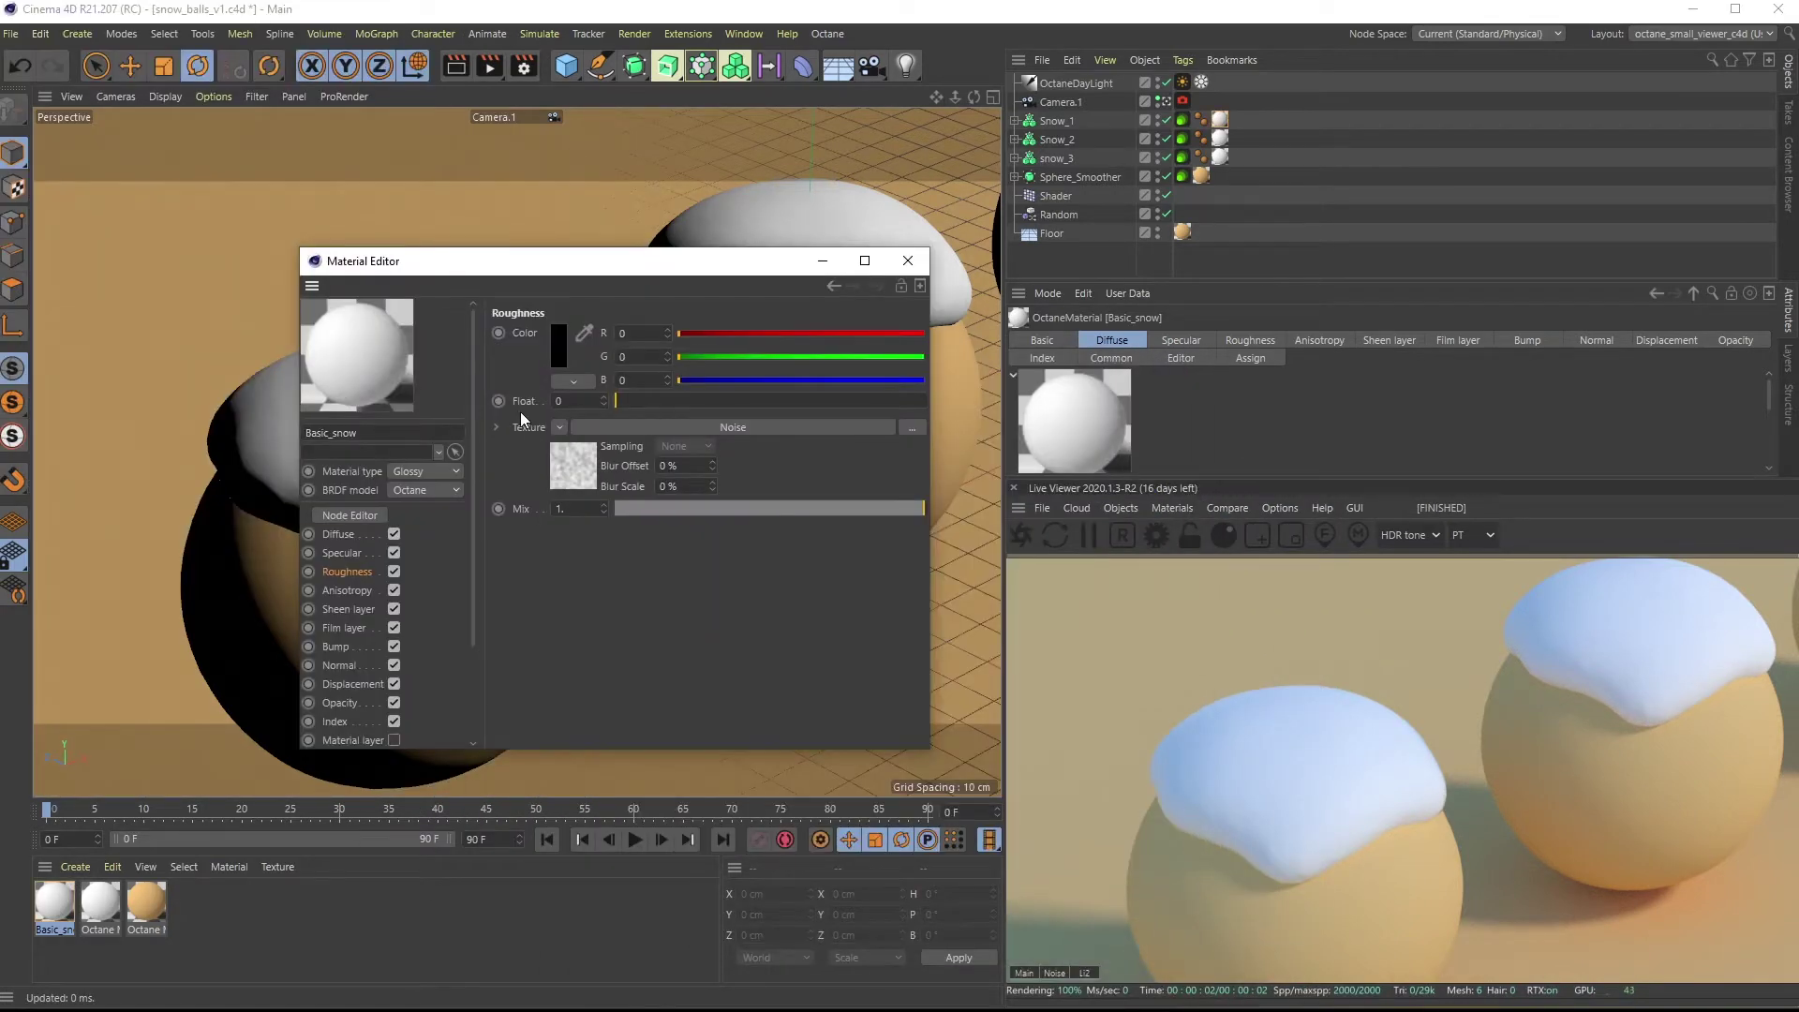
{"action": "right_click", "coordinate": [528, 429]}
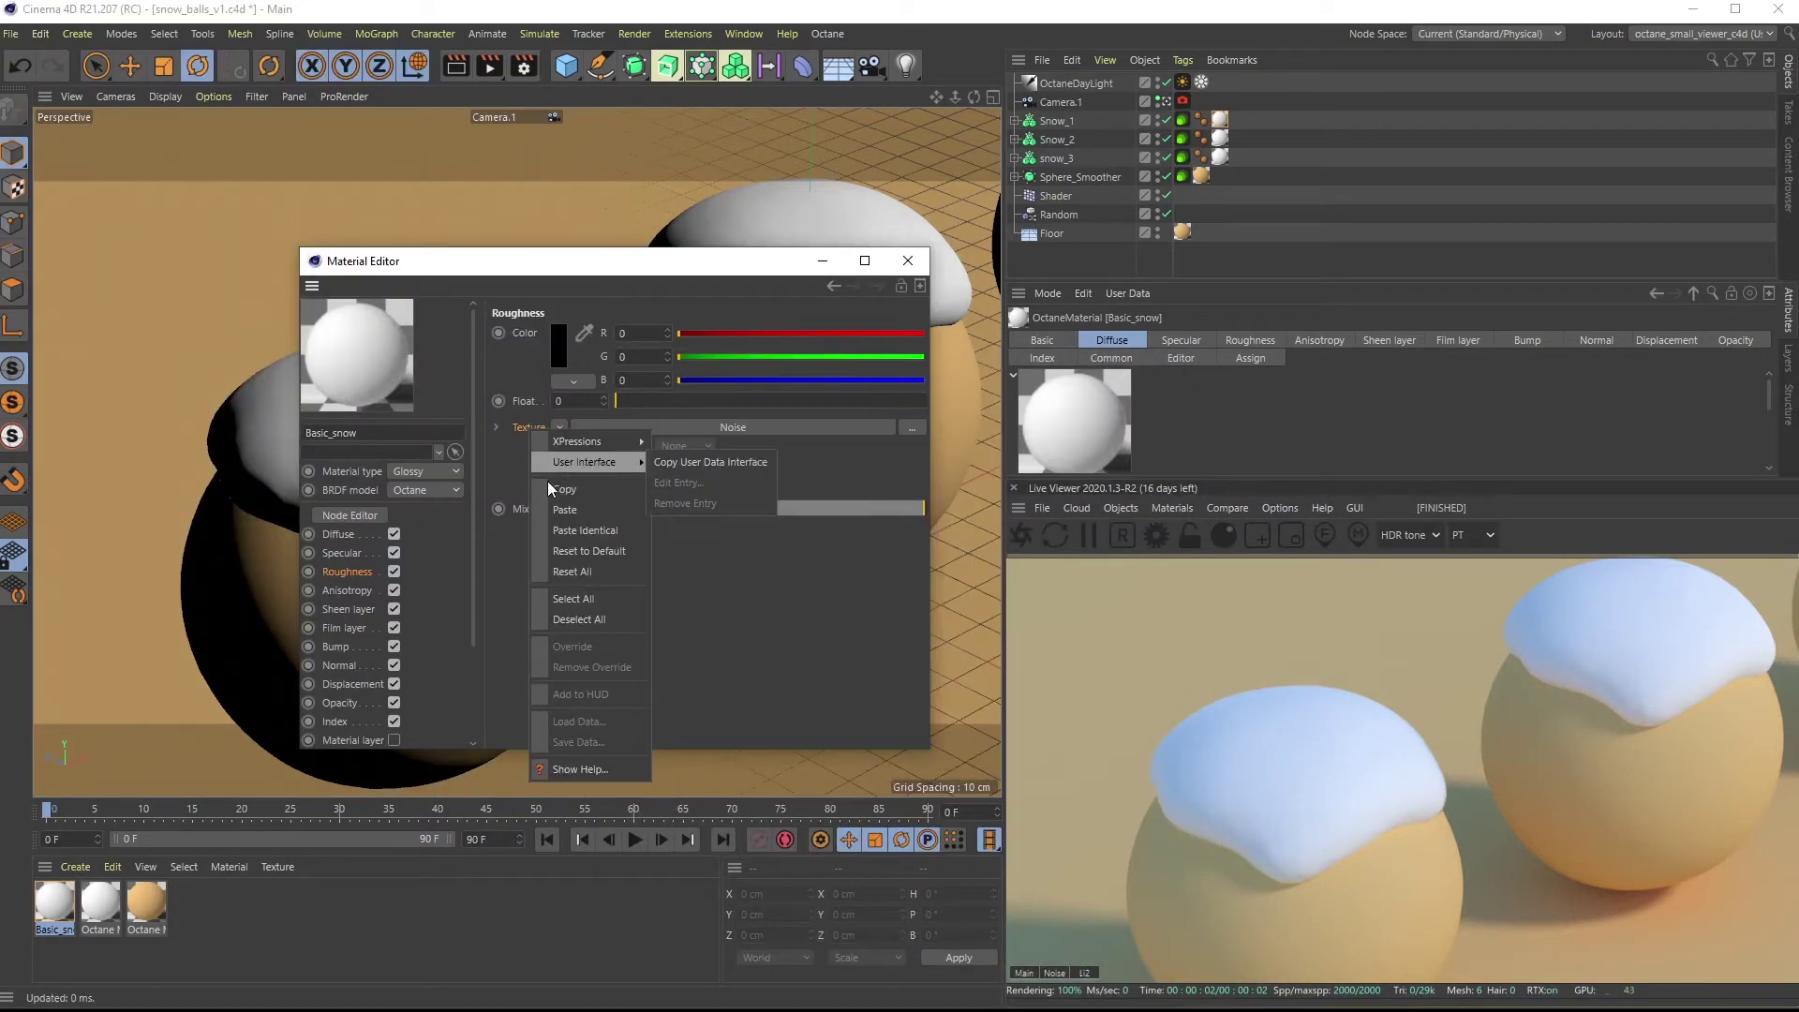
{"action": "left_click", "coordinate": [555, 490]}
{"action": "left_click", "coordinate": [263, 559]}
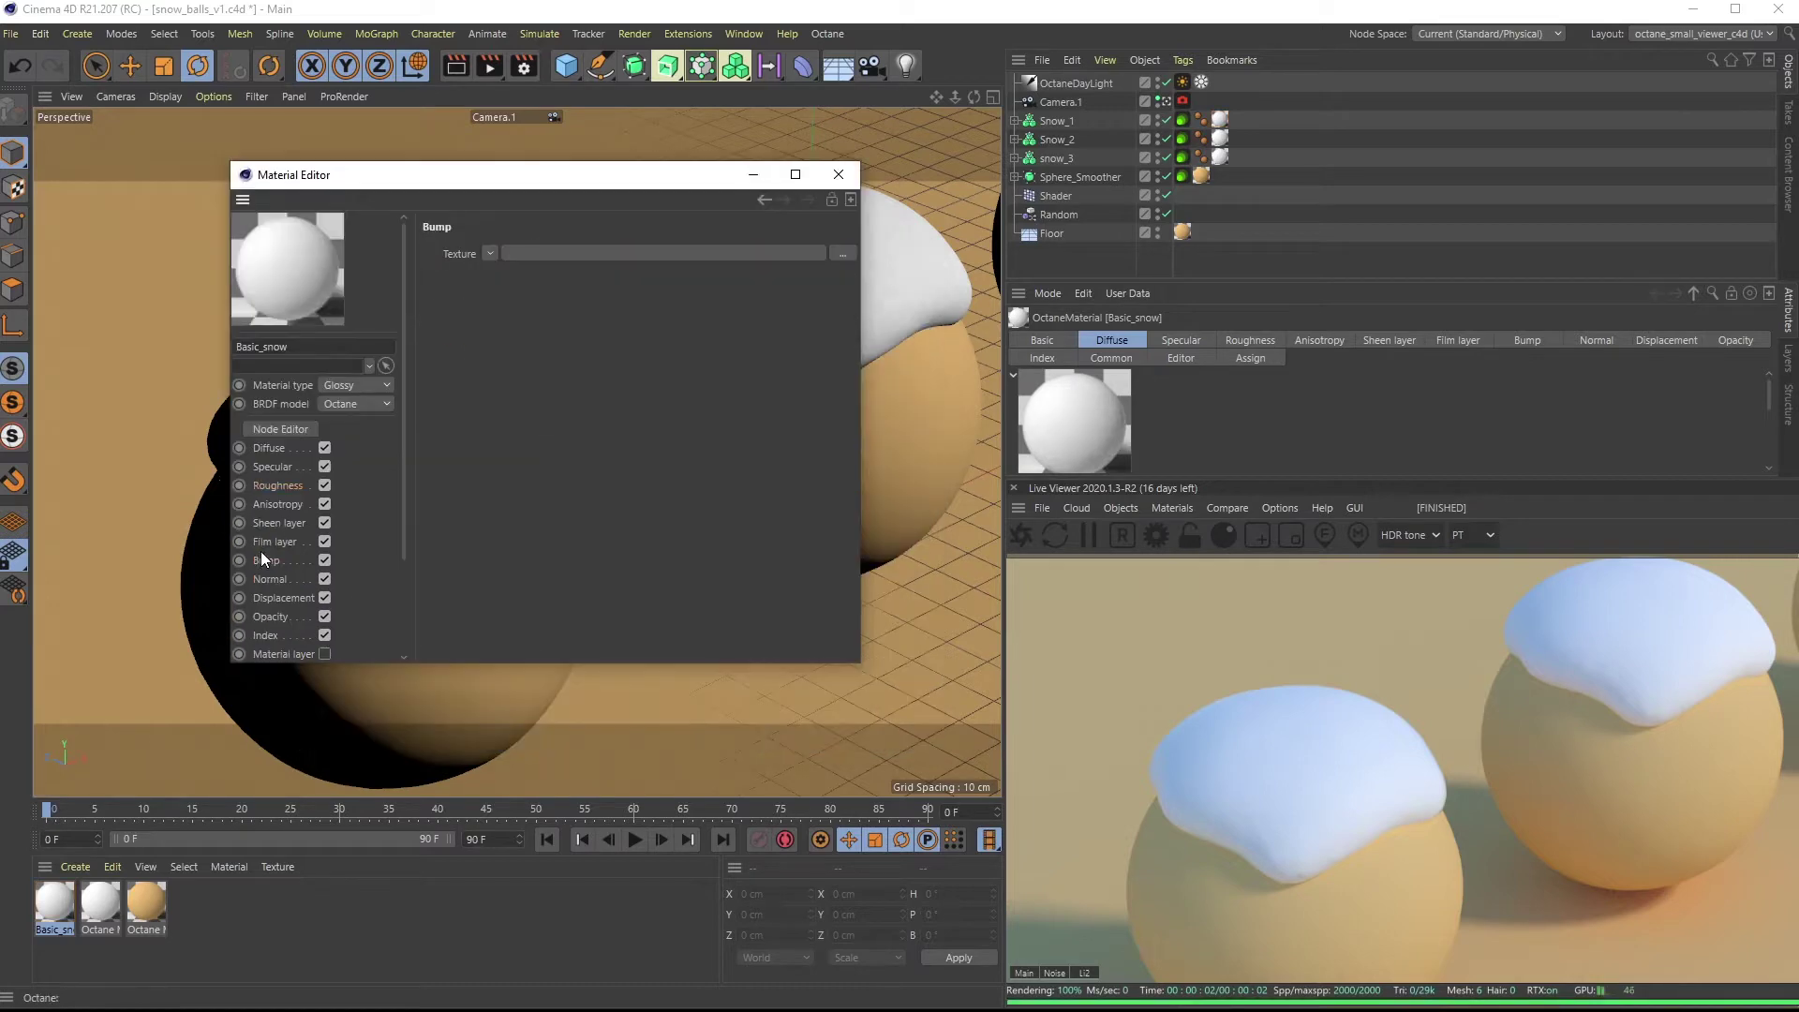
{"action": "right_click", "coordinate": [463, 254]}
{"action": "left_click", "coordinate": [504, 335]}
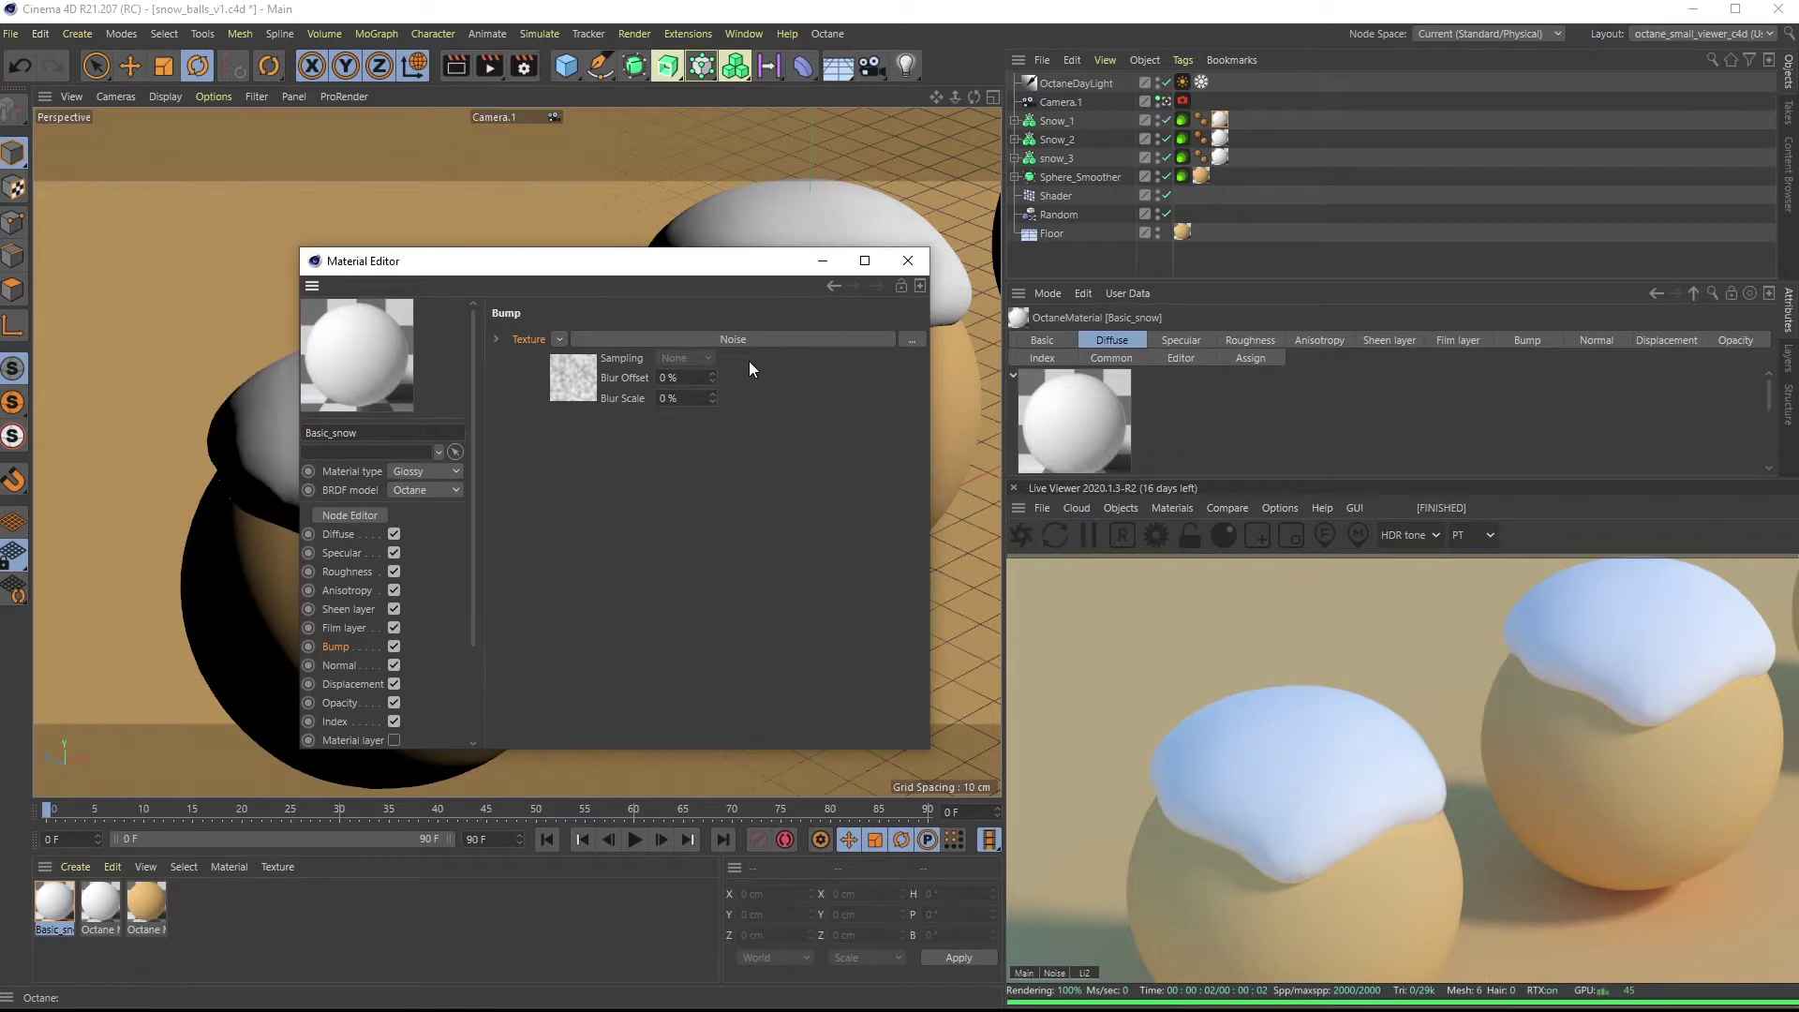
Set the global scale of Basic_snow's bump noise to 20%
{"action": "left_click", "coordinate": [735, 339]}
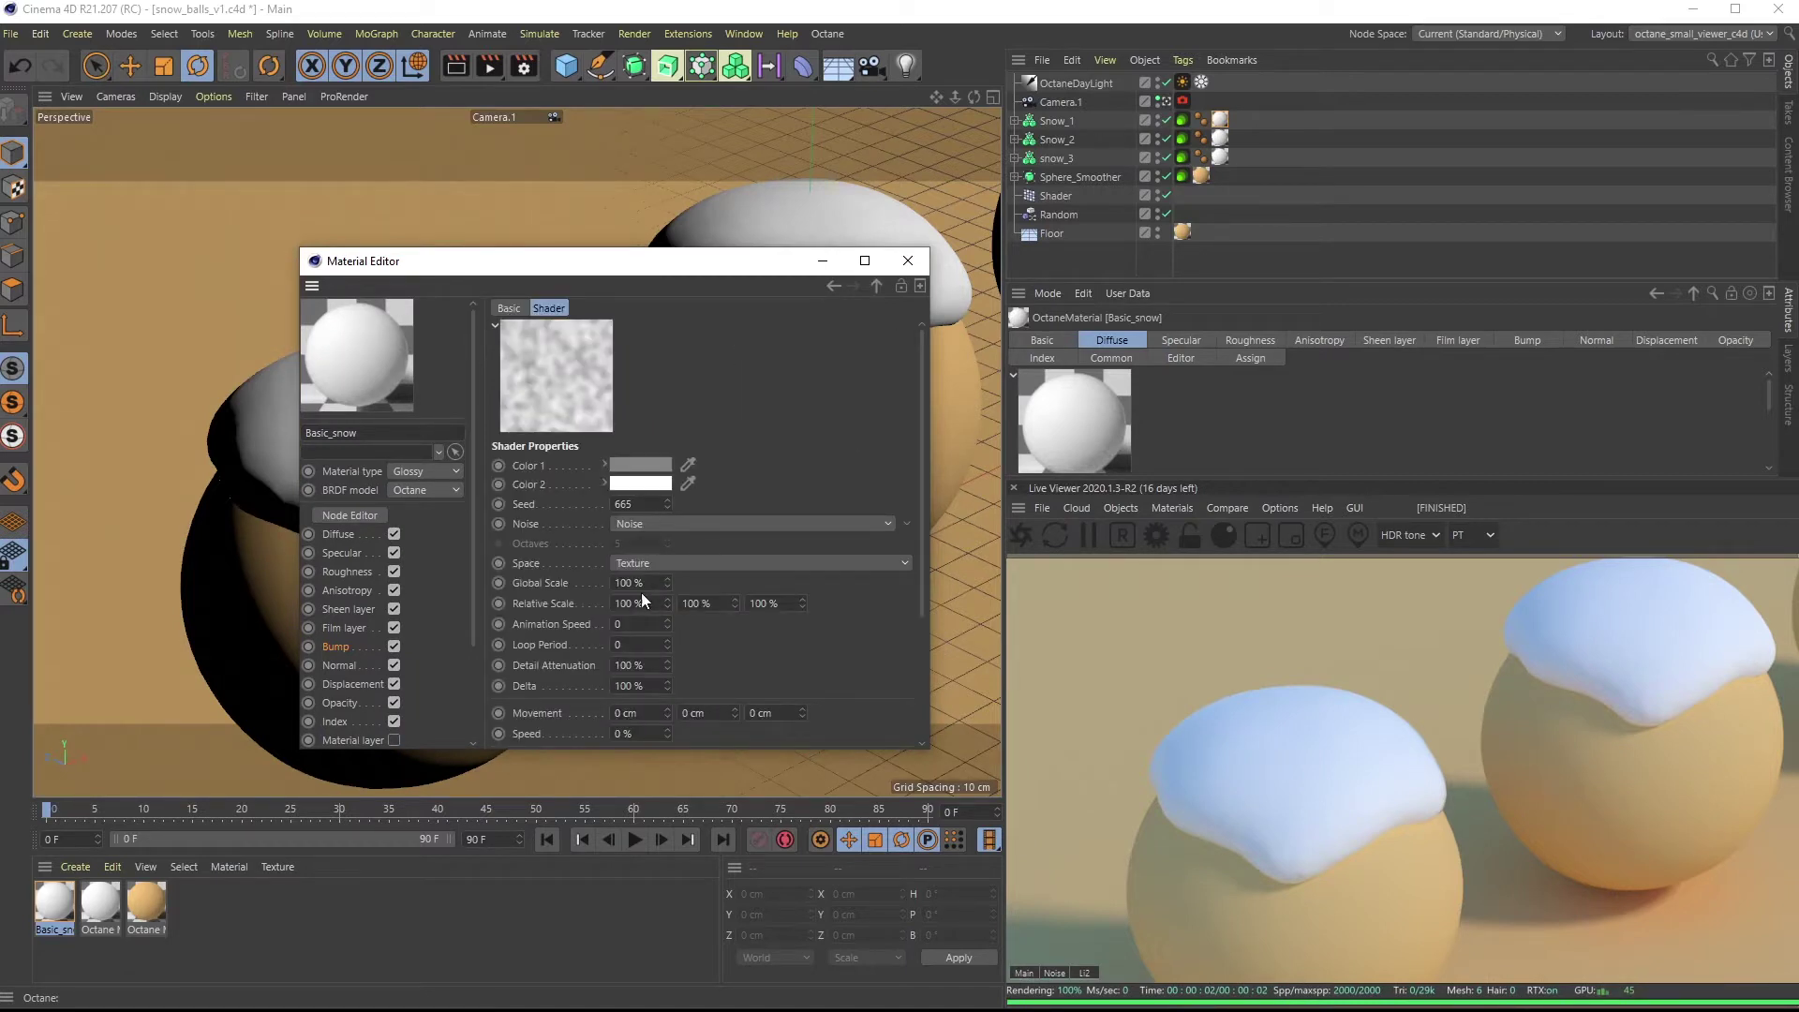
{"action": "left_click_drag", "start_coordinate": [644, 582], "coordinate": [614, 583]}
{"action": "type", "text": "20"}
{"action": "key", "text": "Return"}
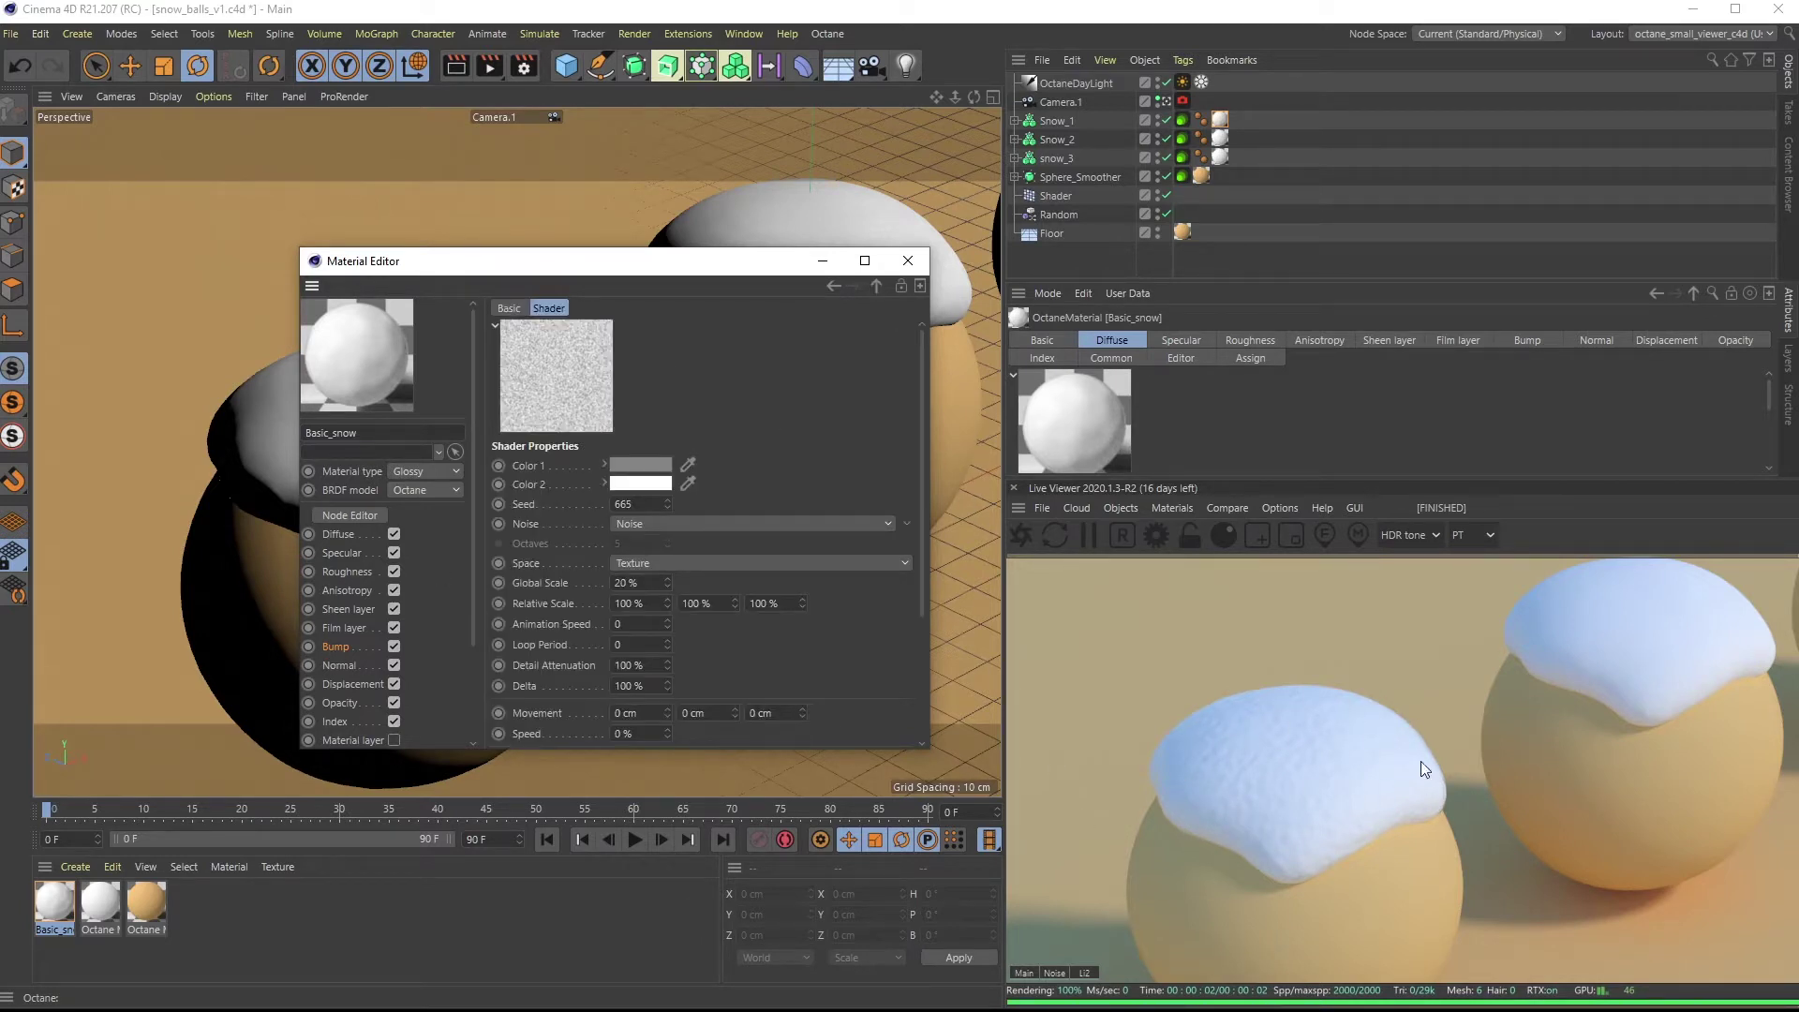
Try a dark grey with a value of about 12% as Color 1 of the bump noise
{"action": "left_click", "coordinate": [641, 465]}
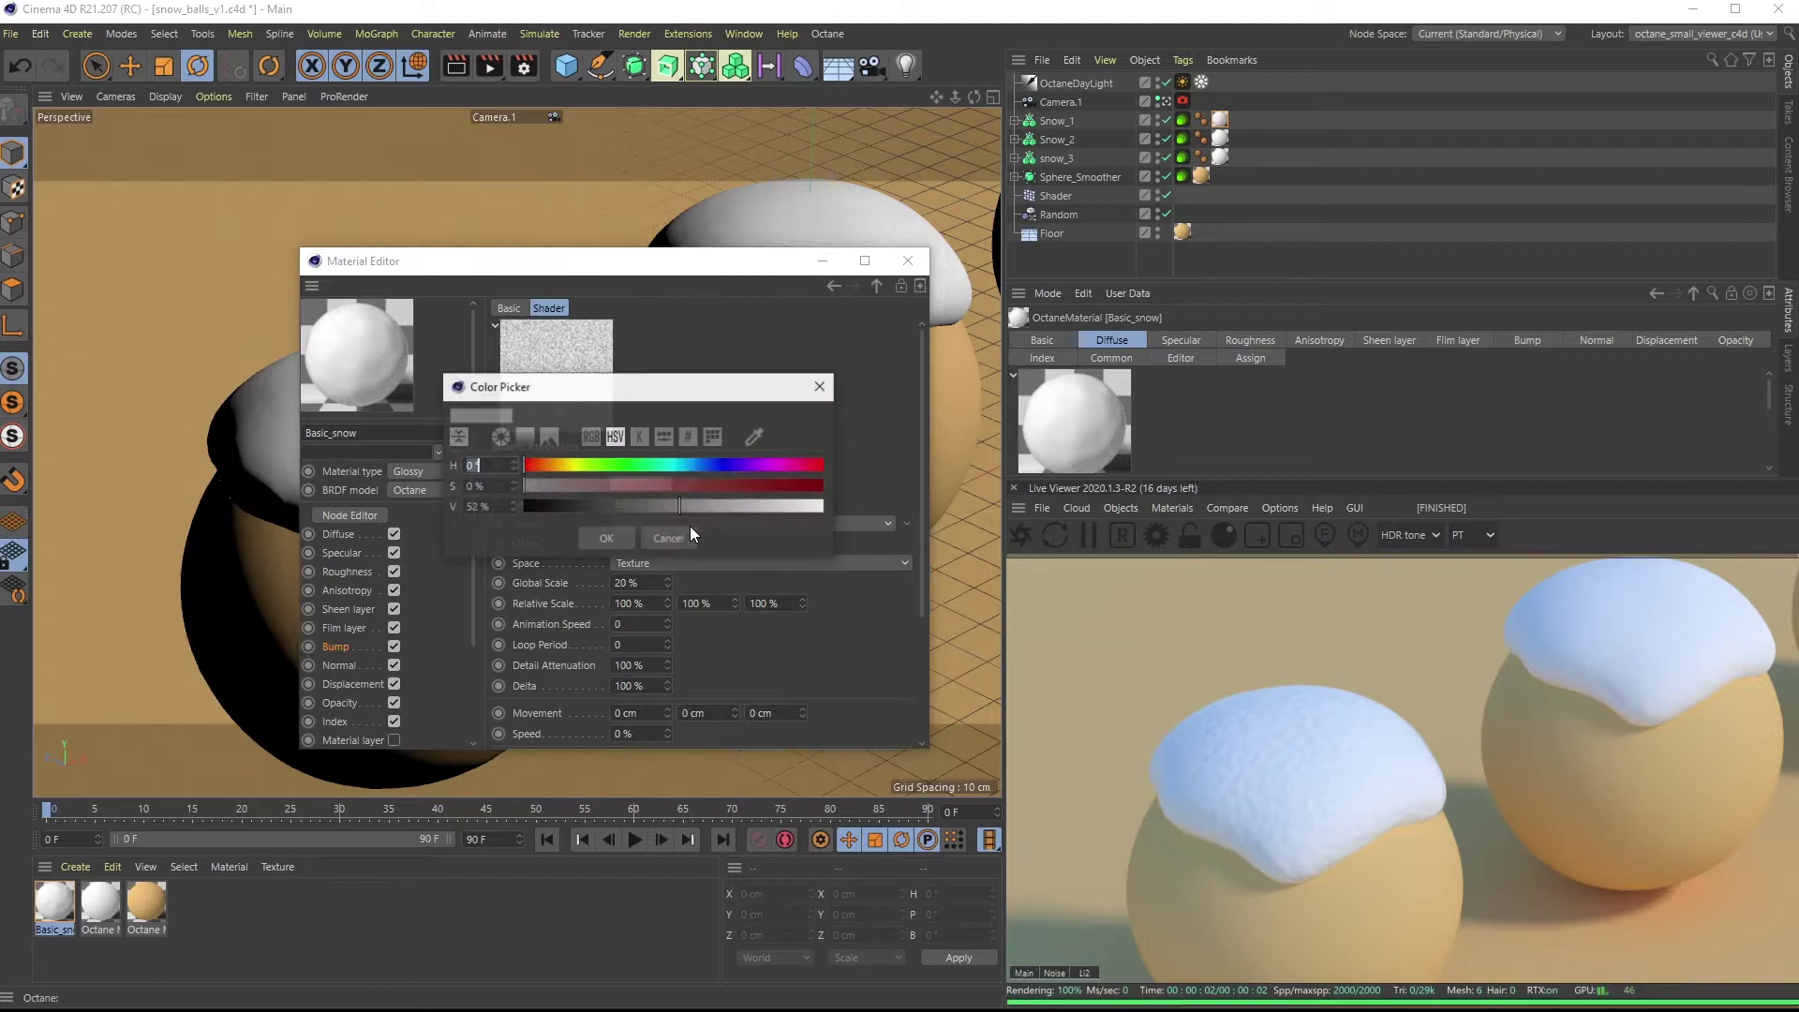
{"action": "left_click_drag", "start_coordinate": [611, 506], "coordinate": [564, 509]}
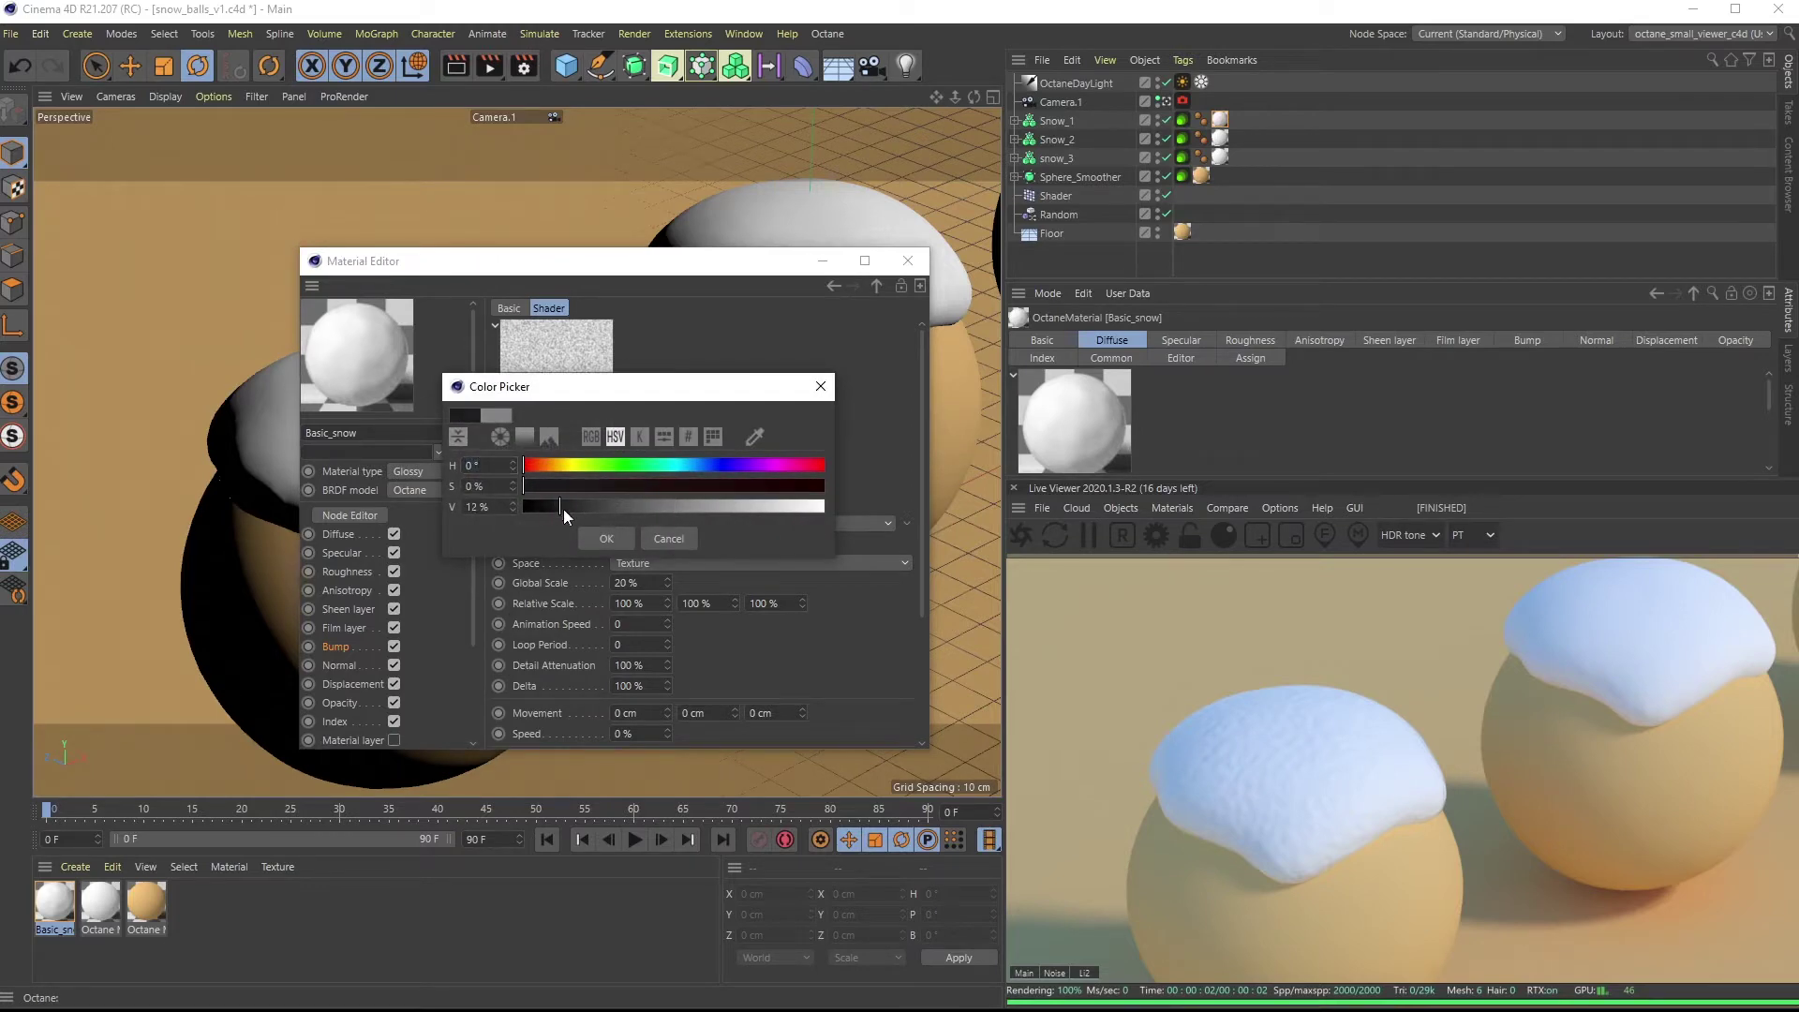
{"action": "left_click", "coordinate": [605, 537]}
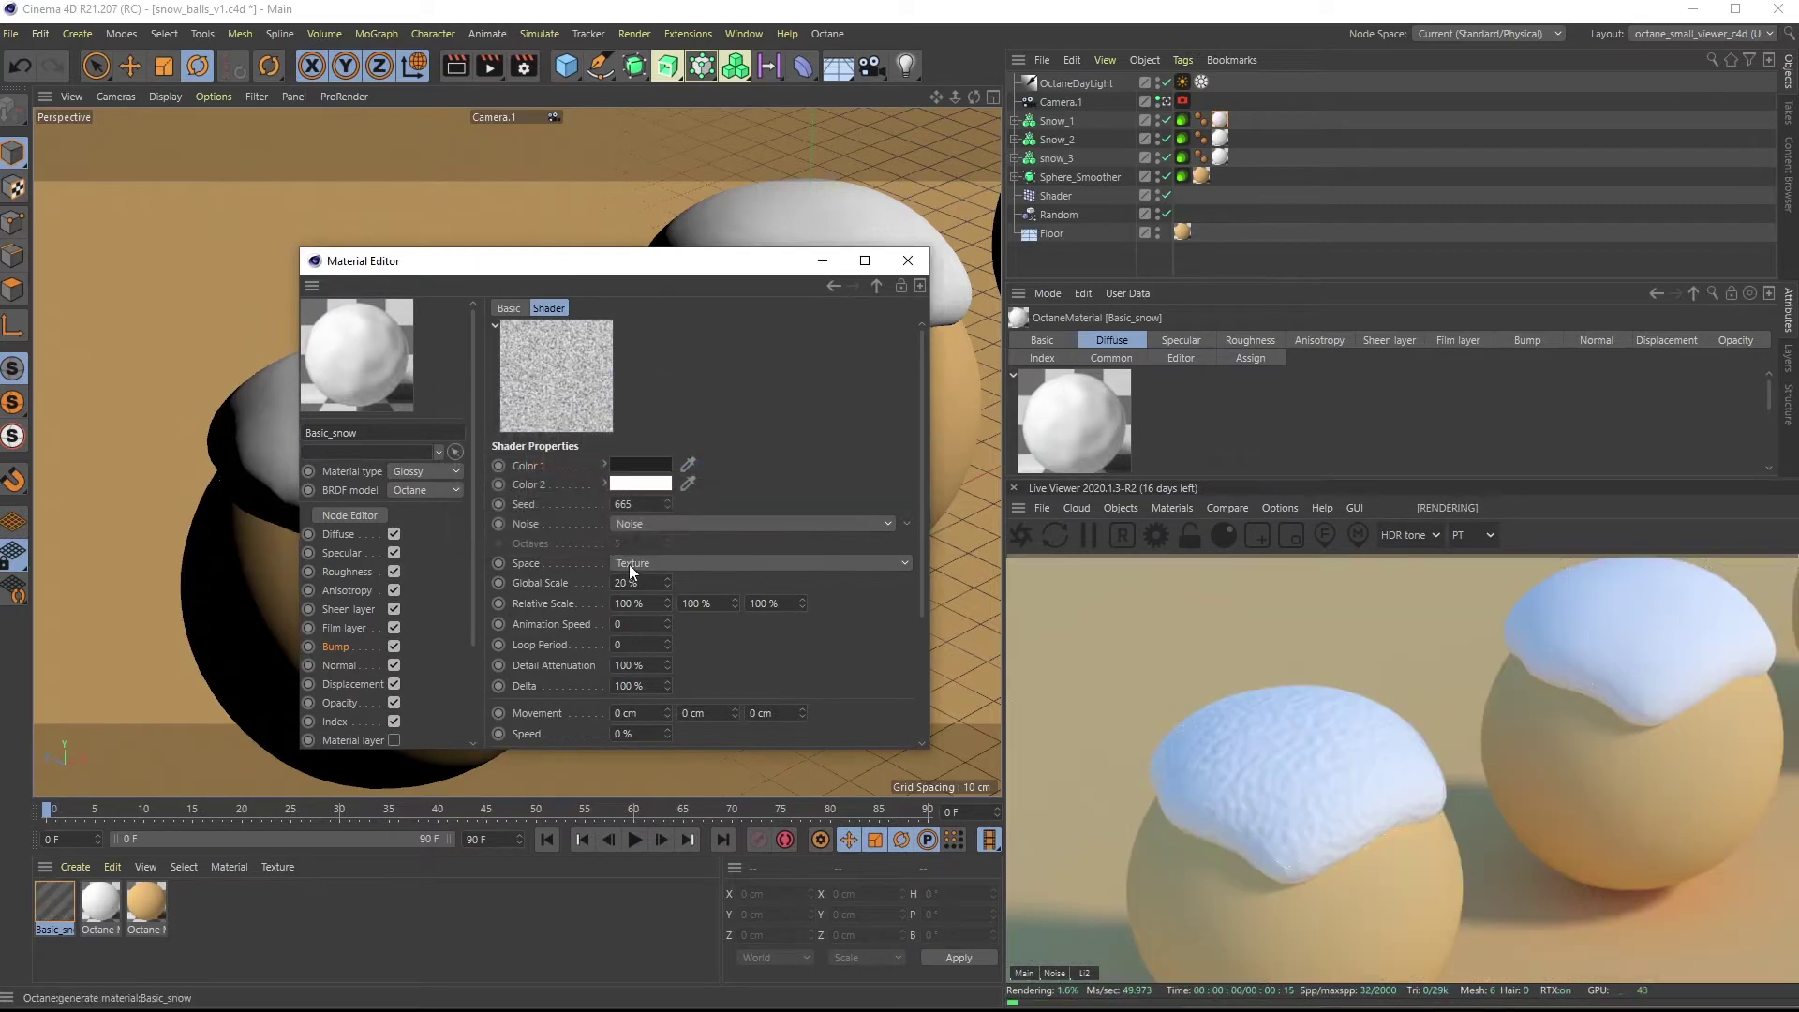
Soften the bump by lightening Color 1 of its noise to a grey of about 57%, then fine-tune the shade
{"action": "left_click", "coordinate": [642, 469]}
{"action": "left_click", "coordinate": [695, 498]}
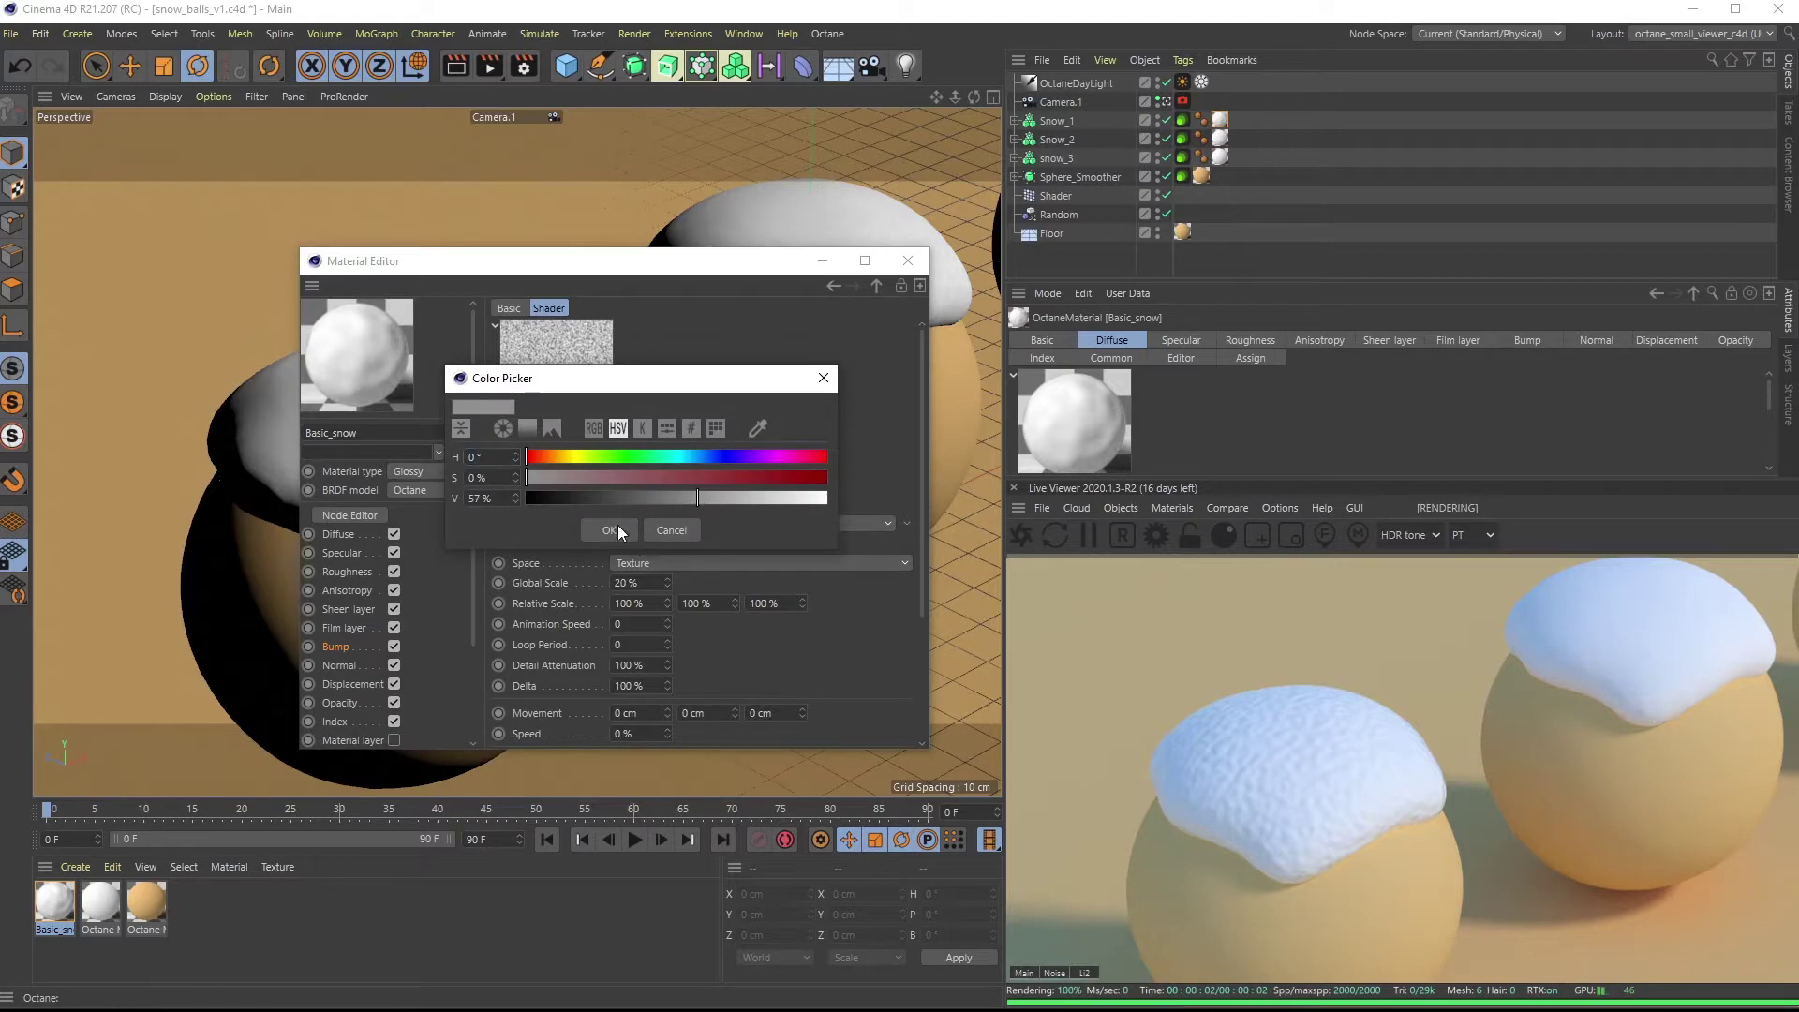
{"action": "left_click", "coordinate": [621, 530]}
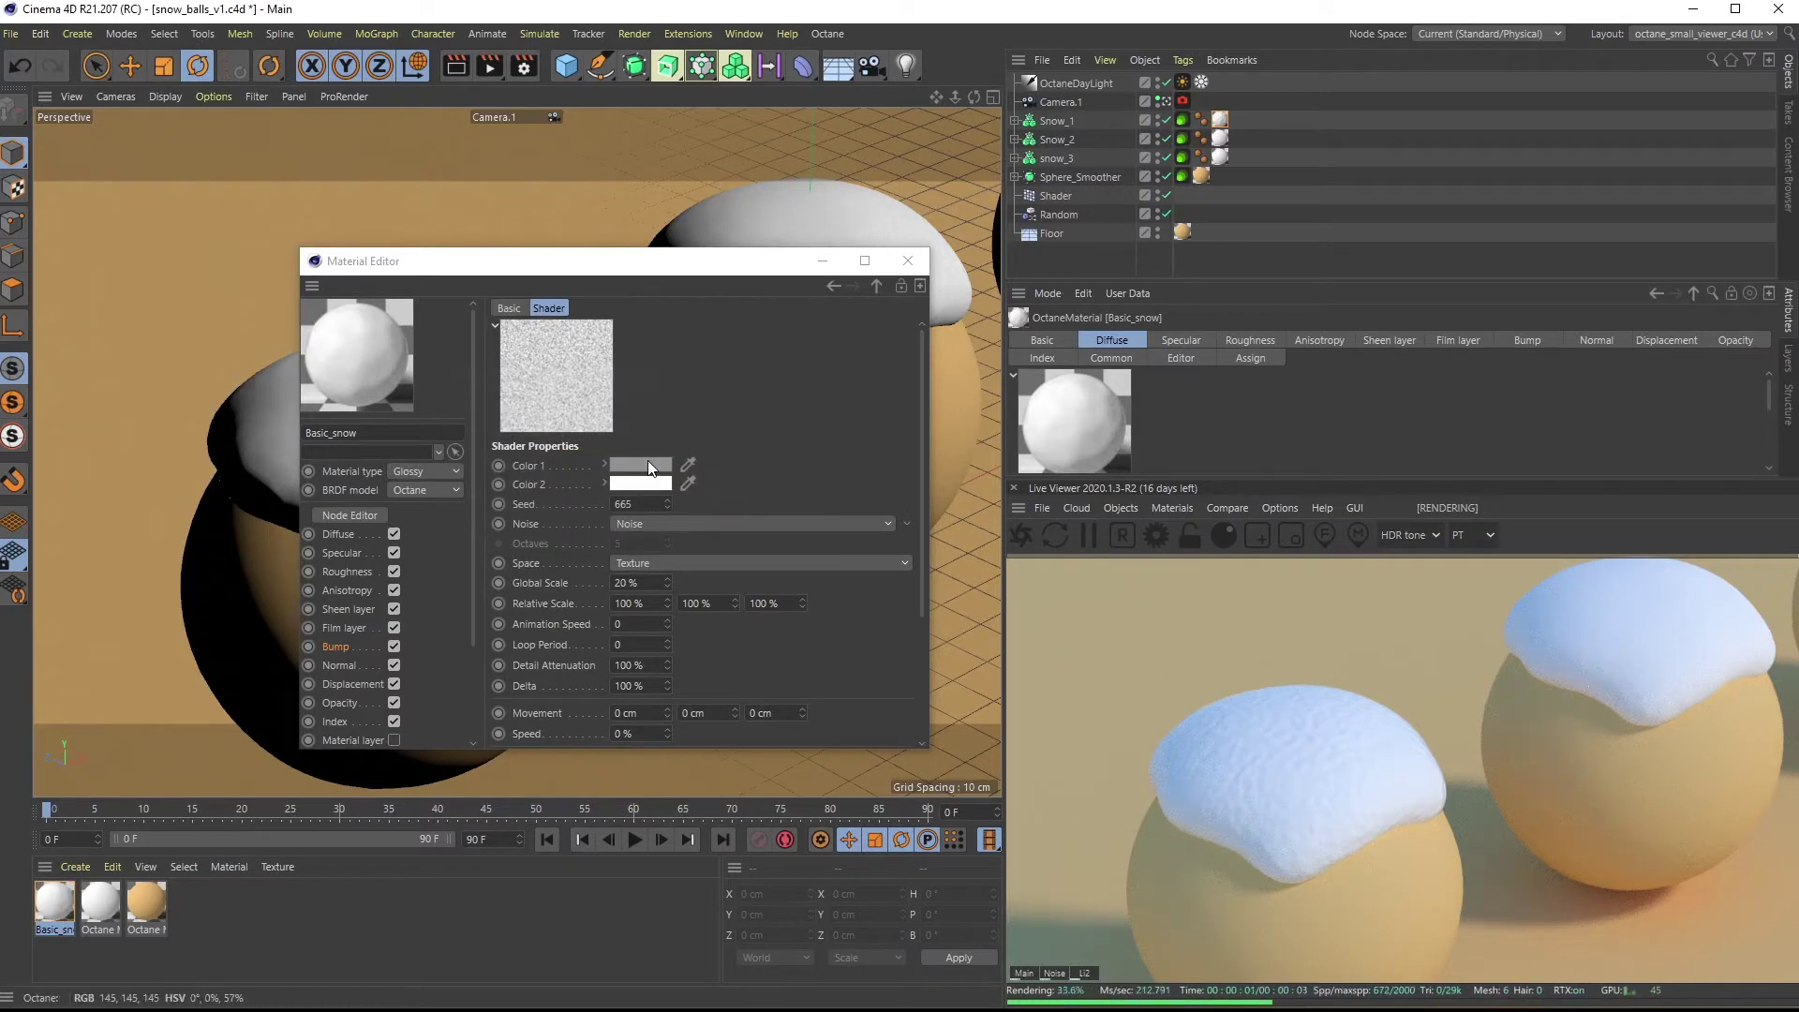
{"action": "left_click", "coordinate": [643, 468]}
{"action": "left_click", "coordinate": [620, 527]}
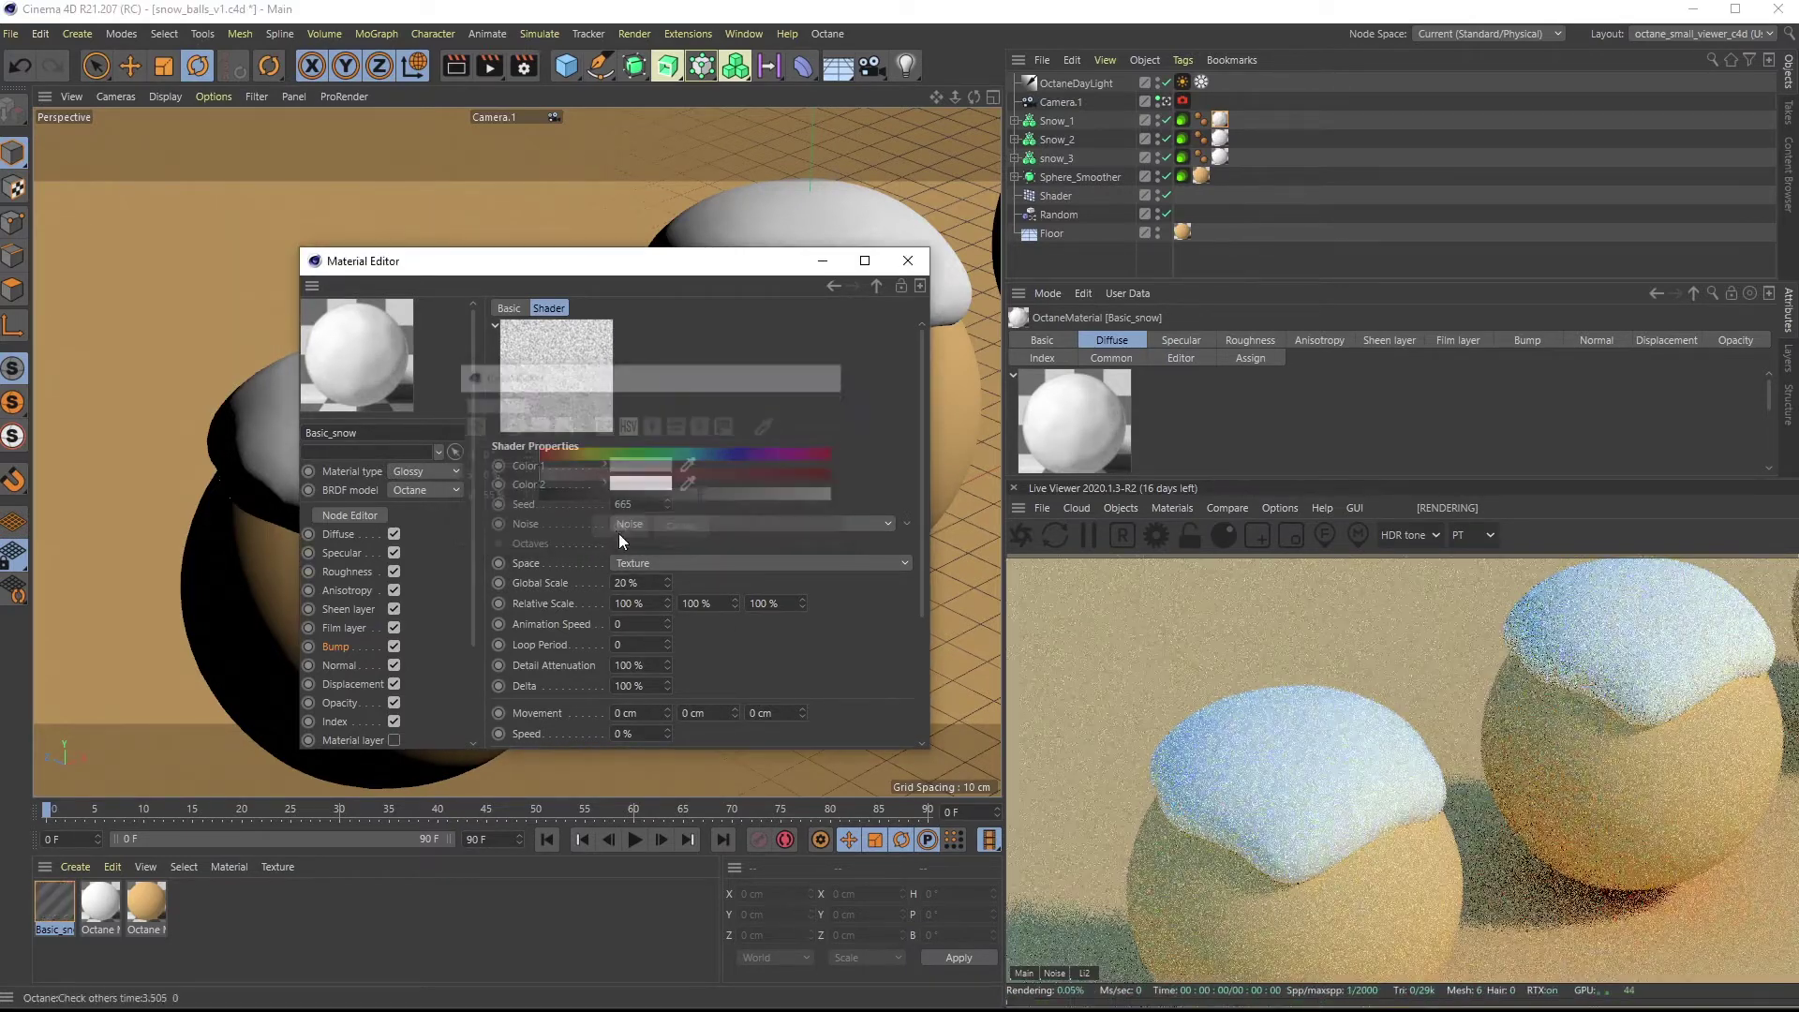
{"action": "left_click", "coordinate": [626, 468]}
{"action": "left_click", "coordinate": [619, 527]}
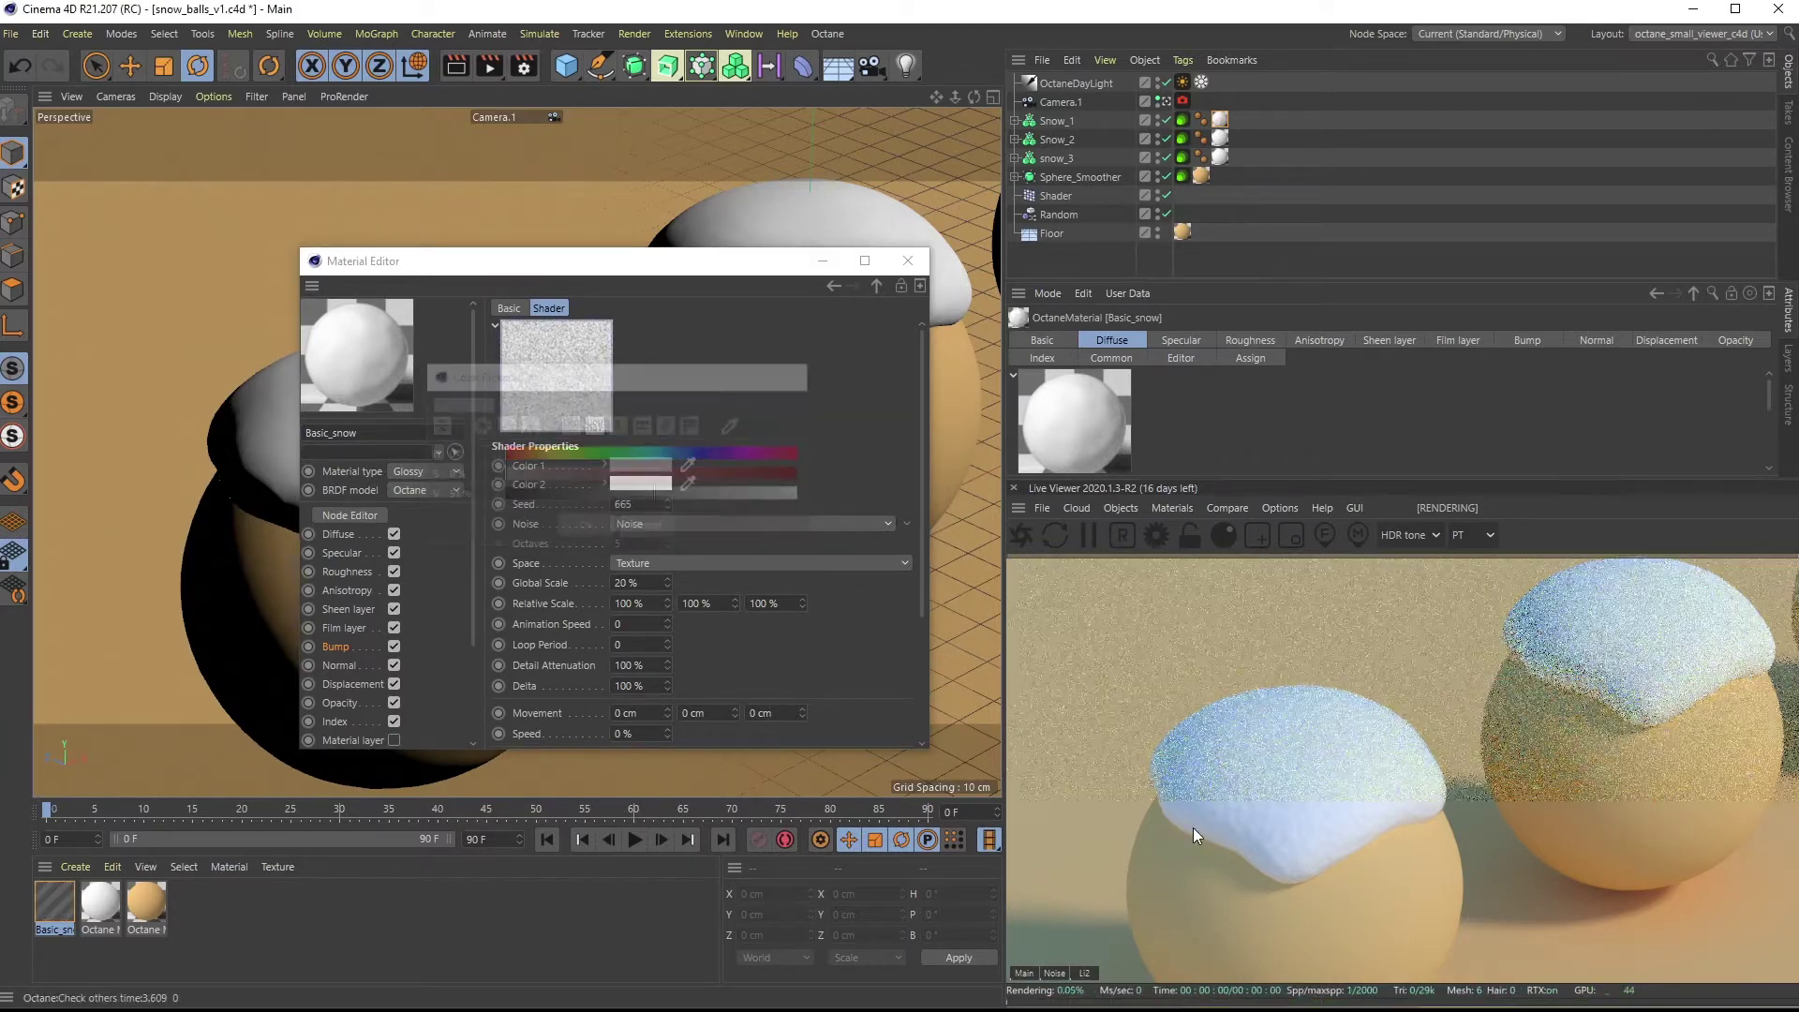
Set the global scale of Basic_snow's roughness noise to 20%
{"action": "left_click", "coordinate": [354, 570]}
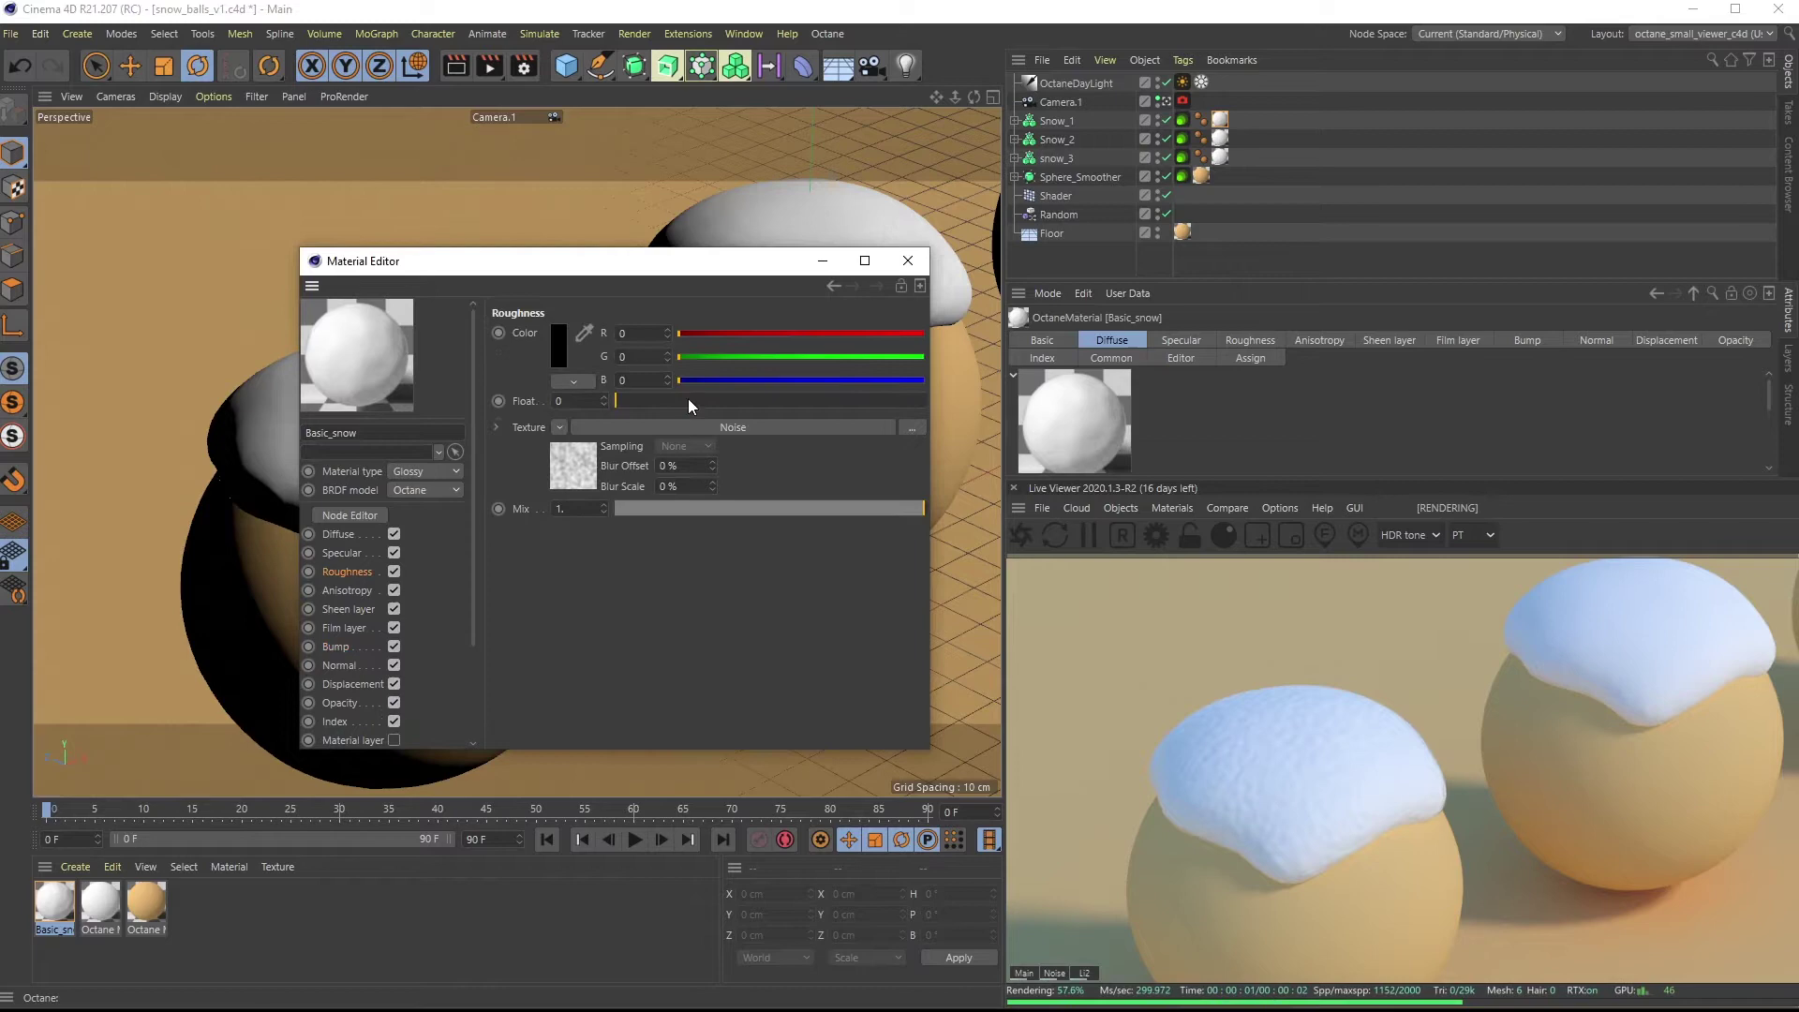
{"action": "left_click", "coordinate": [606, 429]}
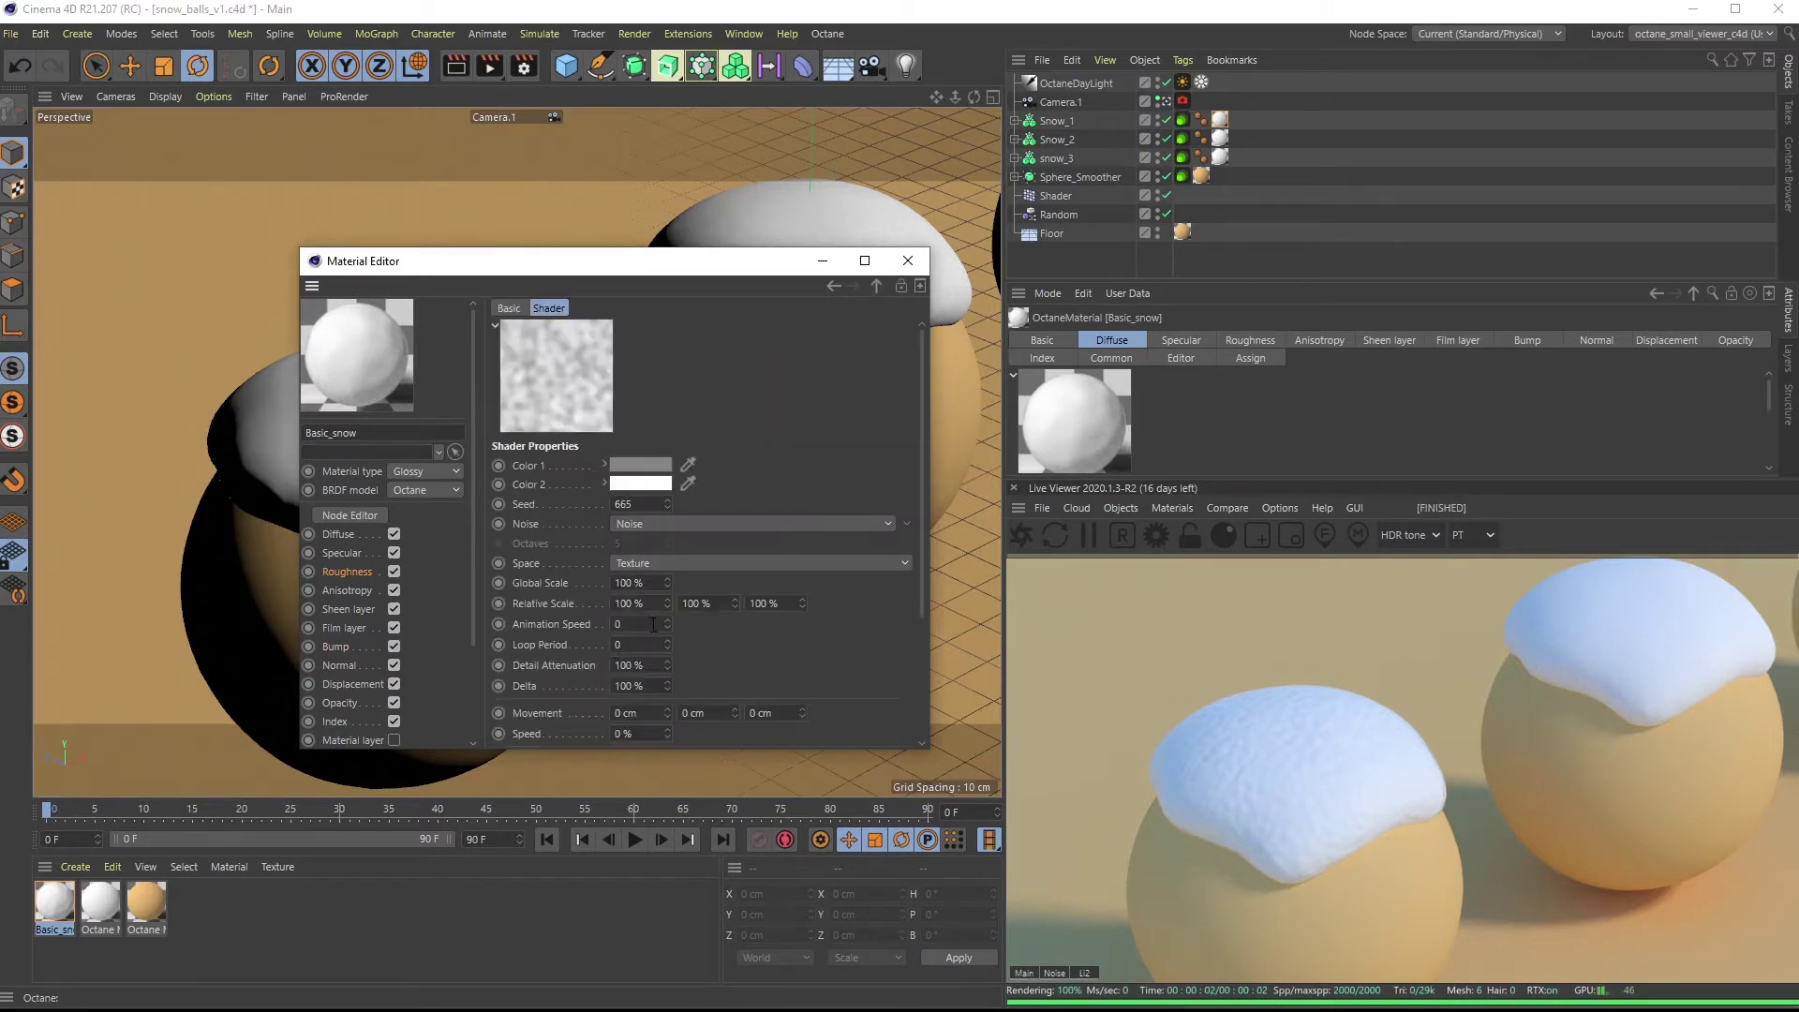
{"action": "left_click", "coordinate": [630, 583]}
{"action": "type", "text": "20"}
{"action": "key", "text": "Return"}
Darken Color 1 of the roughness noise to a value of 10% and close the material editor
{"action": "left_click", "coordinate": [637, 465]}
{"action": "left_click", "coordinate": [585, 507]}
{"action": "left_click", "coordinate": [602, 532]}
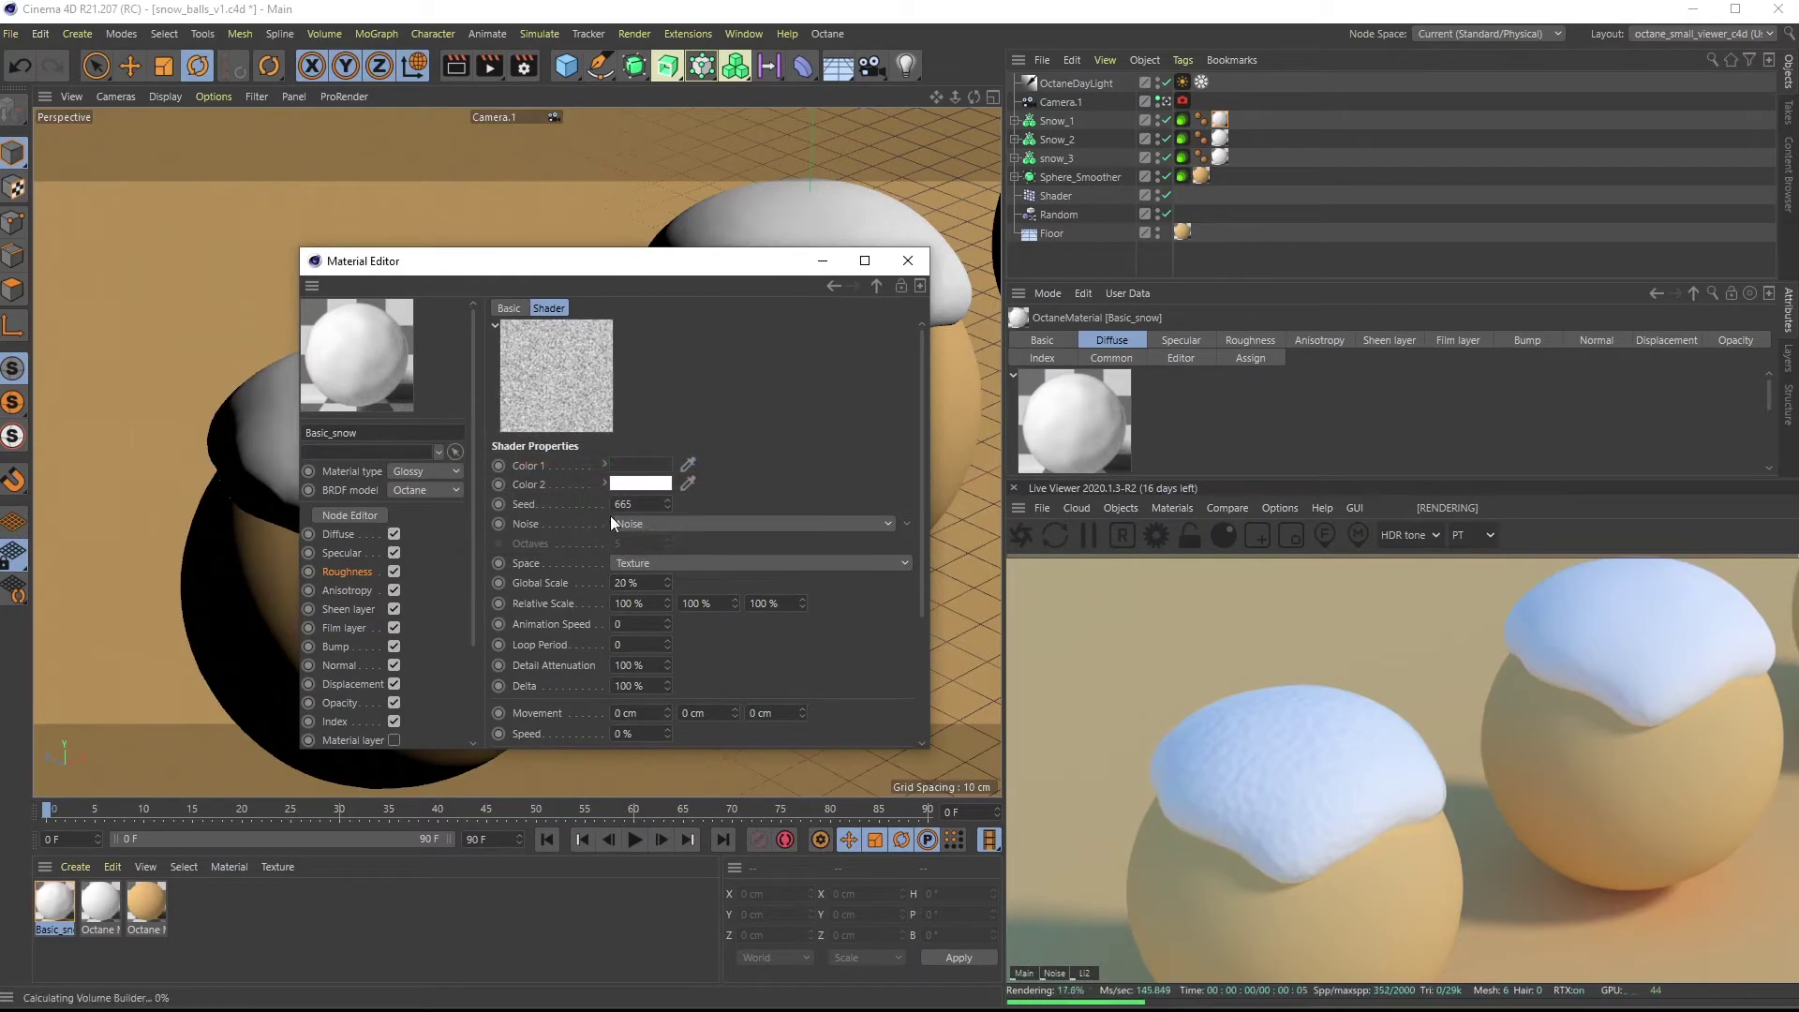
{"action": "left_click", "coordinate": [640, 465]}
{"action": "left_click", "coordinate": [542, 503]}
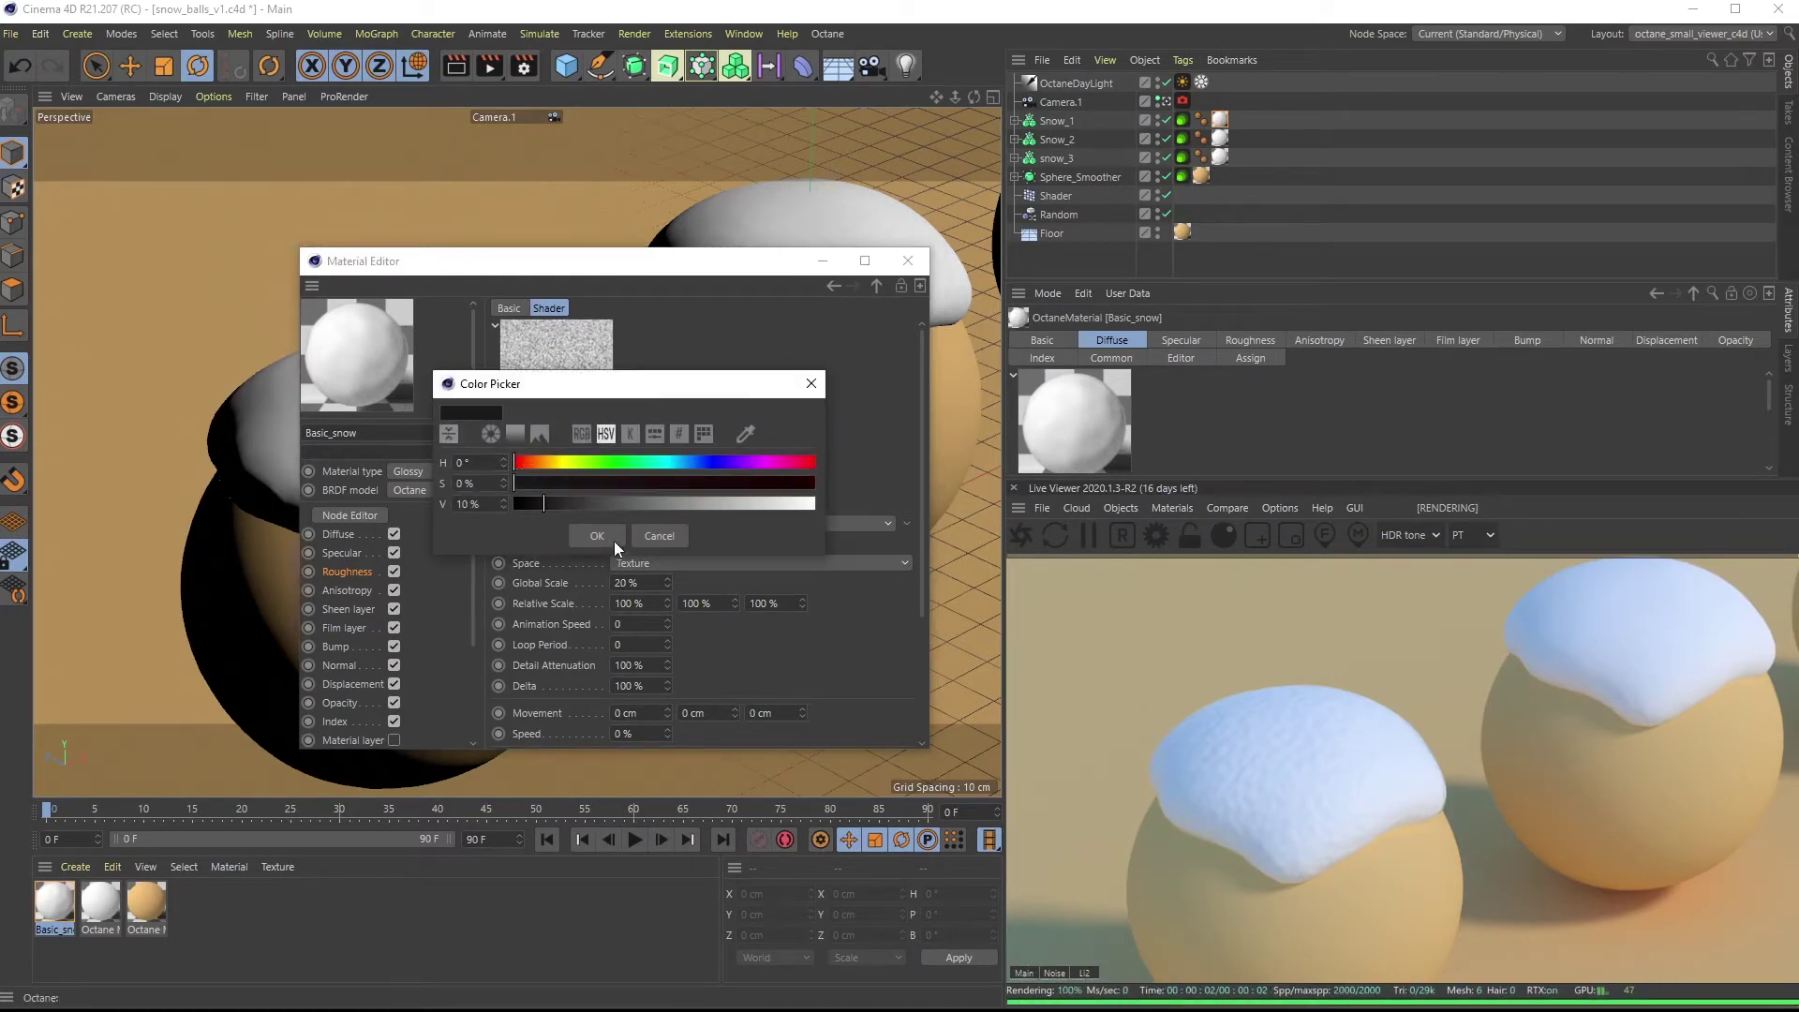
{"action": "left_click", "coordinate": [607, 536]}
{"action": "left_click_drag", "start_coordinate": [575, 254], "coordinate": [575, 399]}
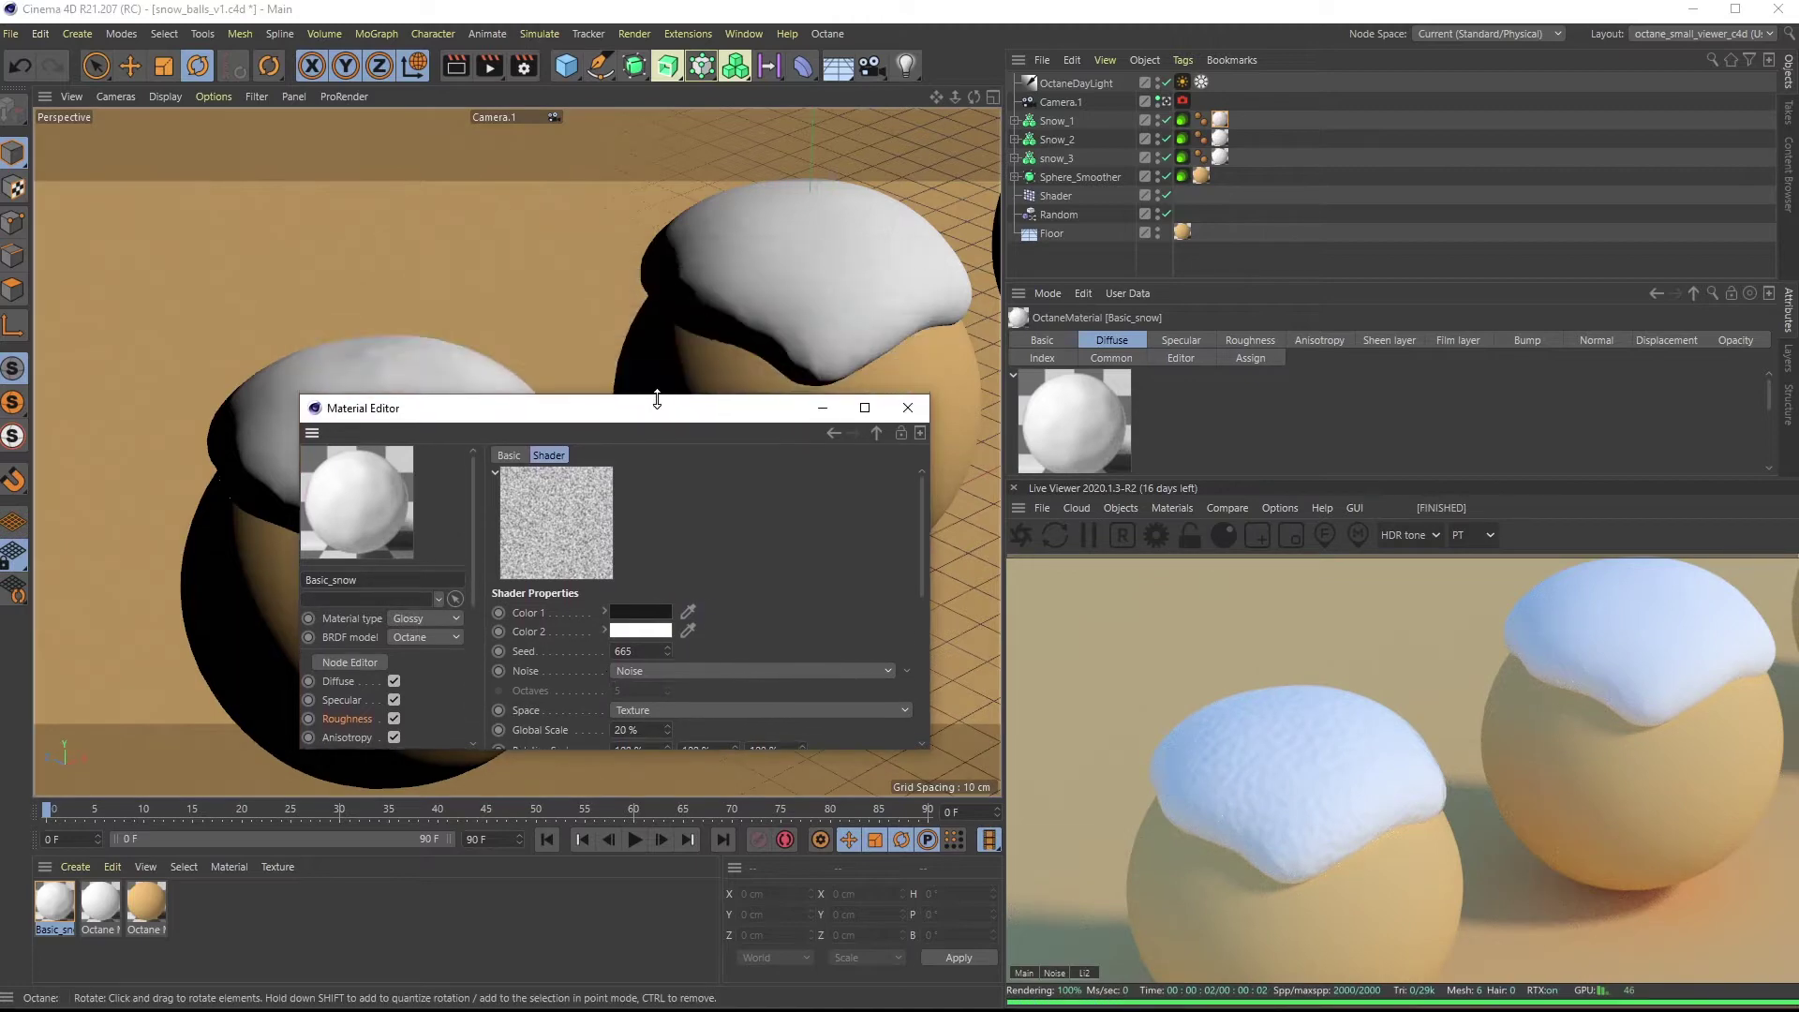
{"action": "left_click", "coordinate": [908, 405]}
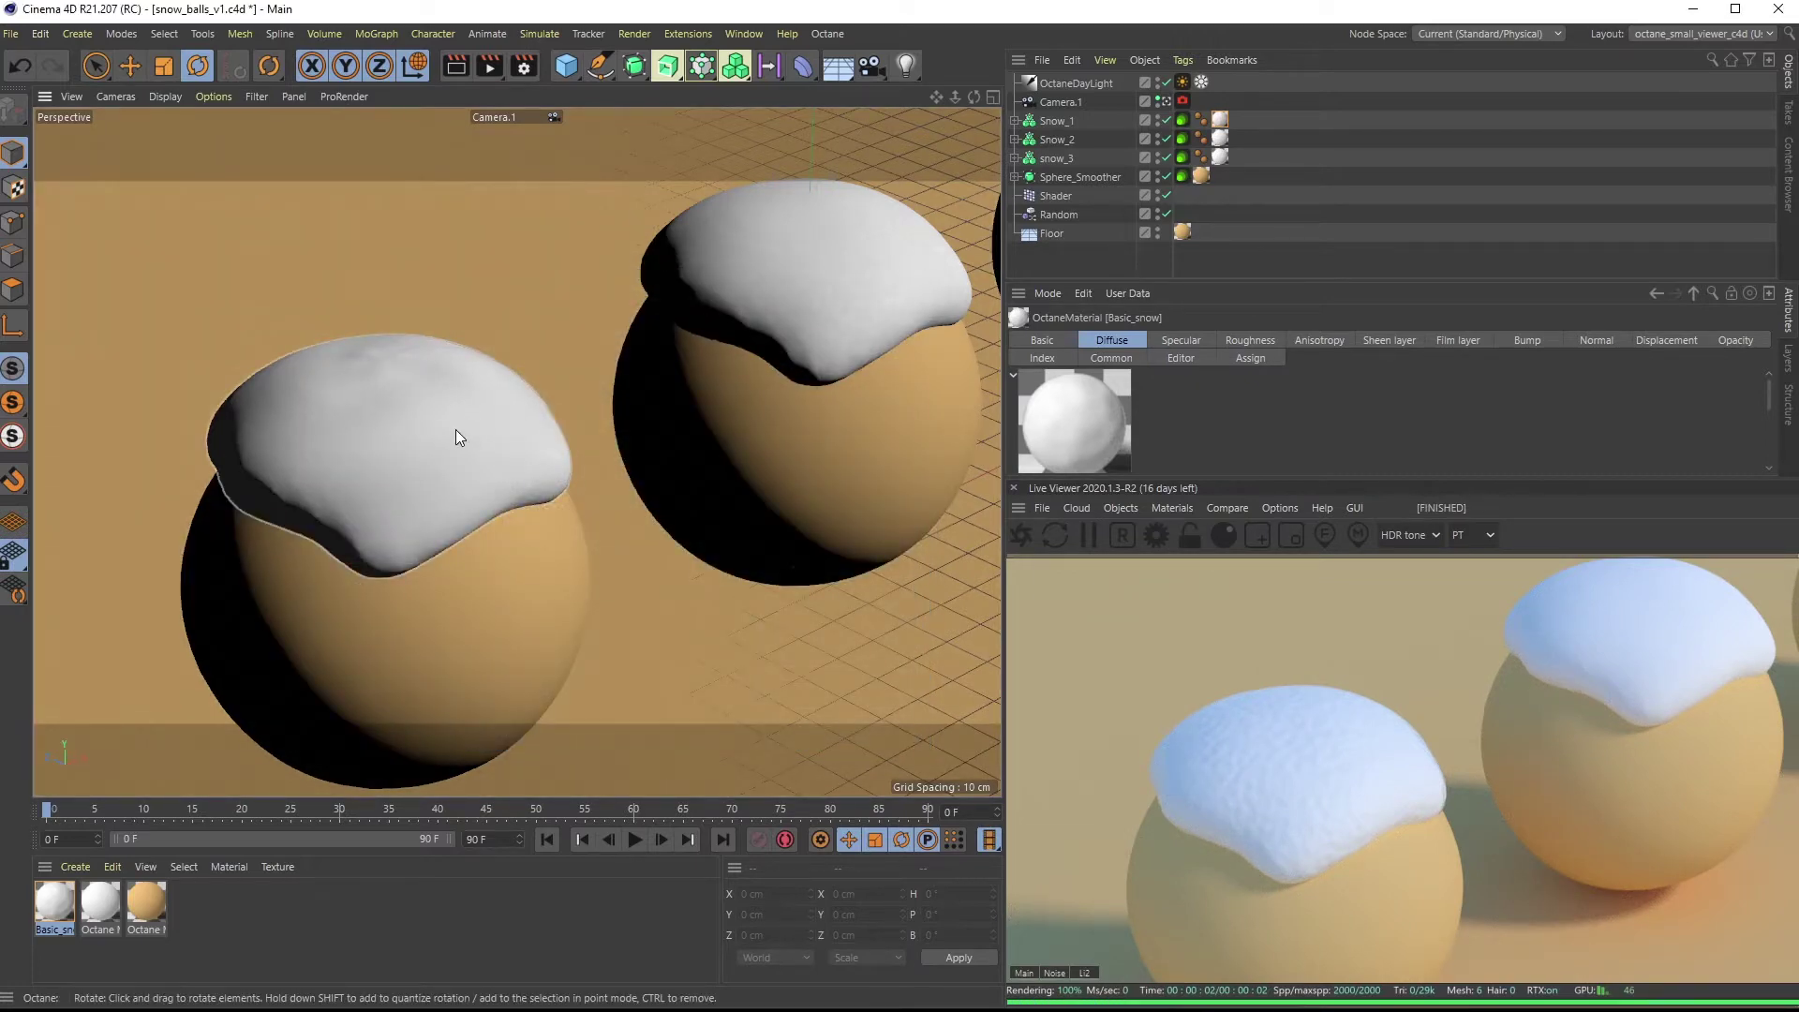
Inspect the Basic_snow grain on Snow_1 from several angles and compare the balls with the reference image snow_setup_1b.png
{"action": "left_click_drag", "start_coordinate": [416, 452], "coordinate": [475, 499], "text": "alt"}
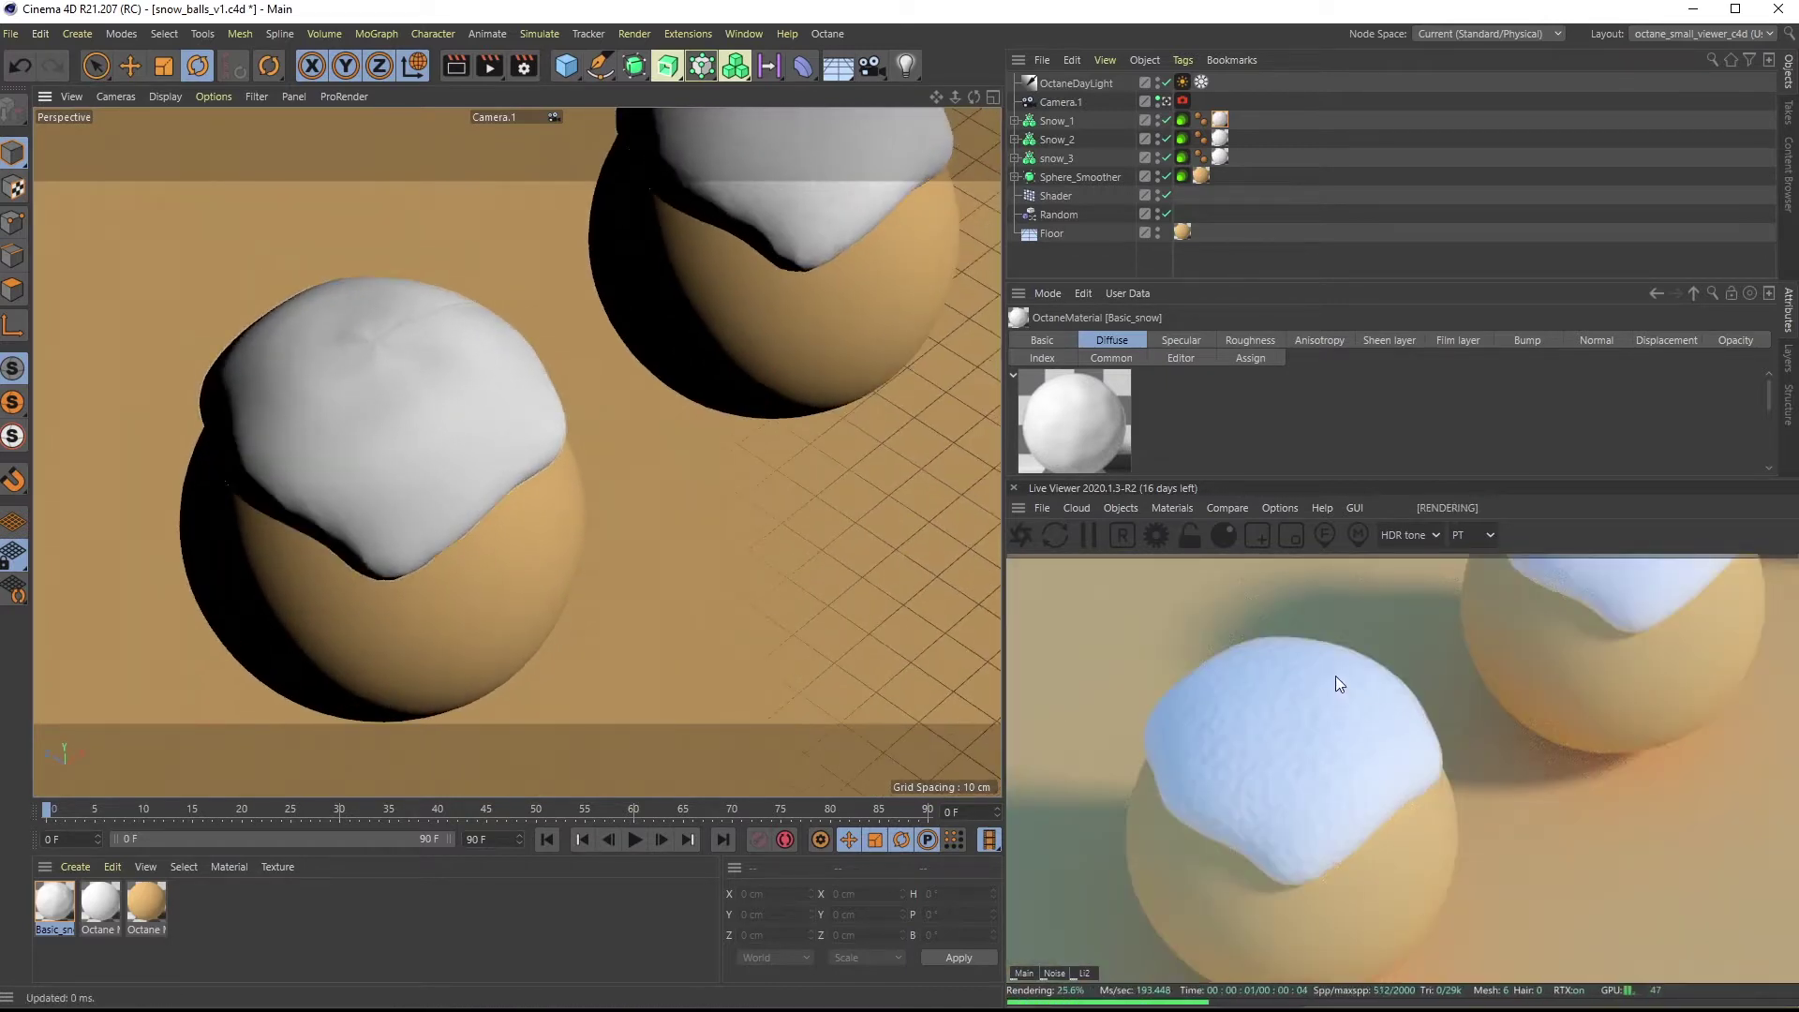
{"action": "left_click_drag", "start_coordinate": [521, 543], "coordinate": [935, 414], "text": "alt"}
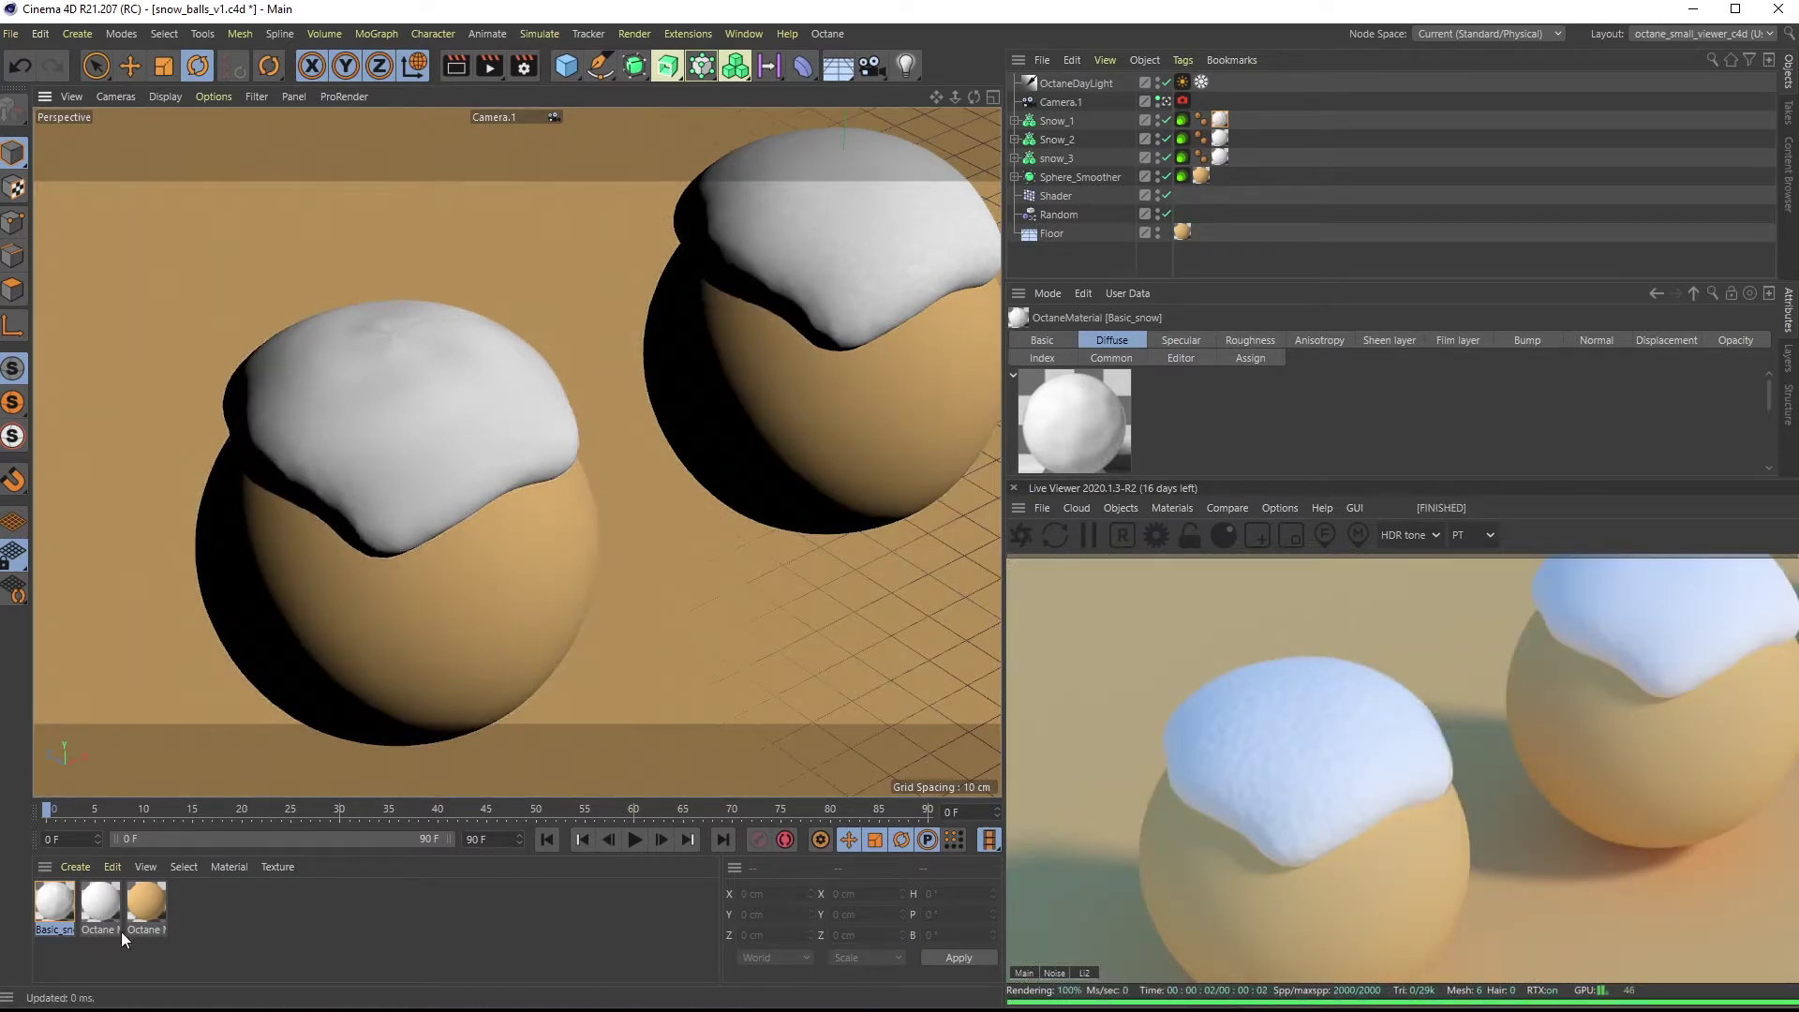
{"action": "double_click", "coordinate": [55, 904]}
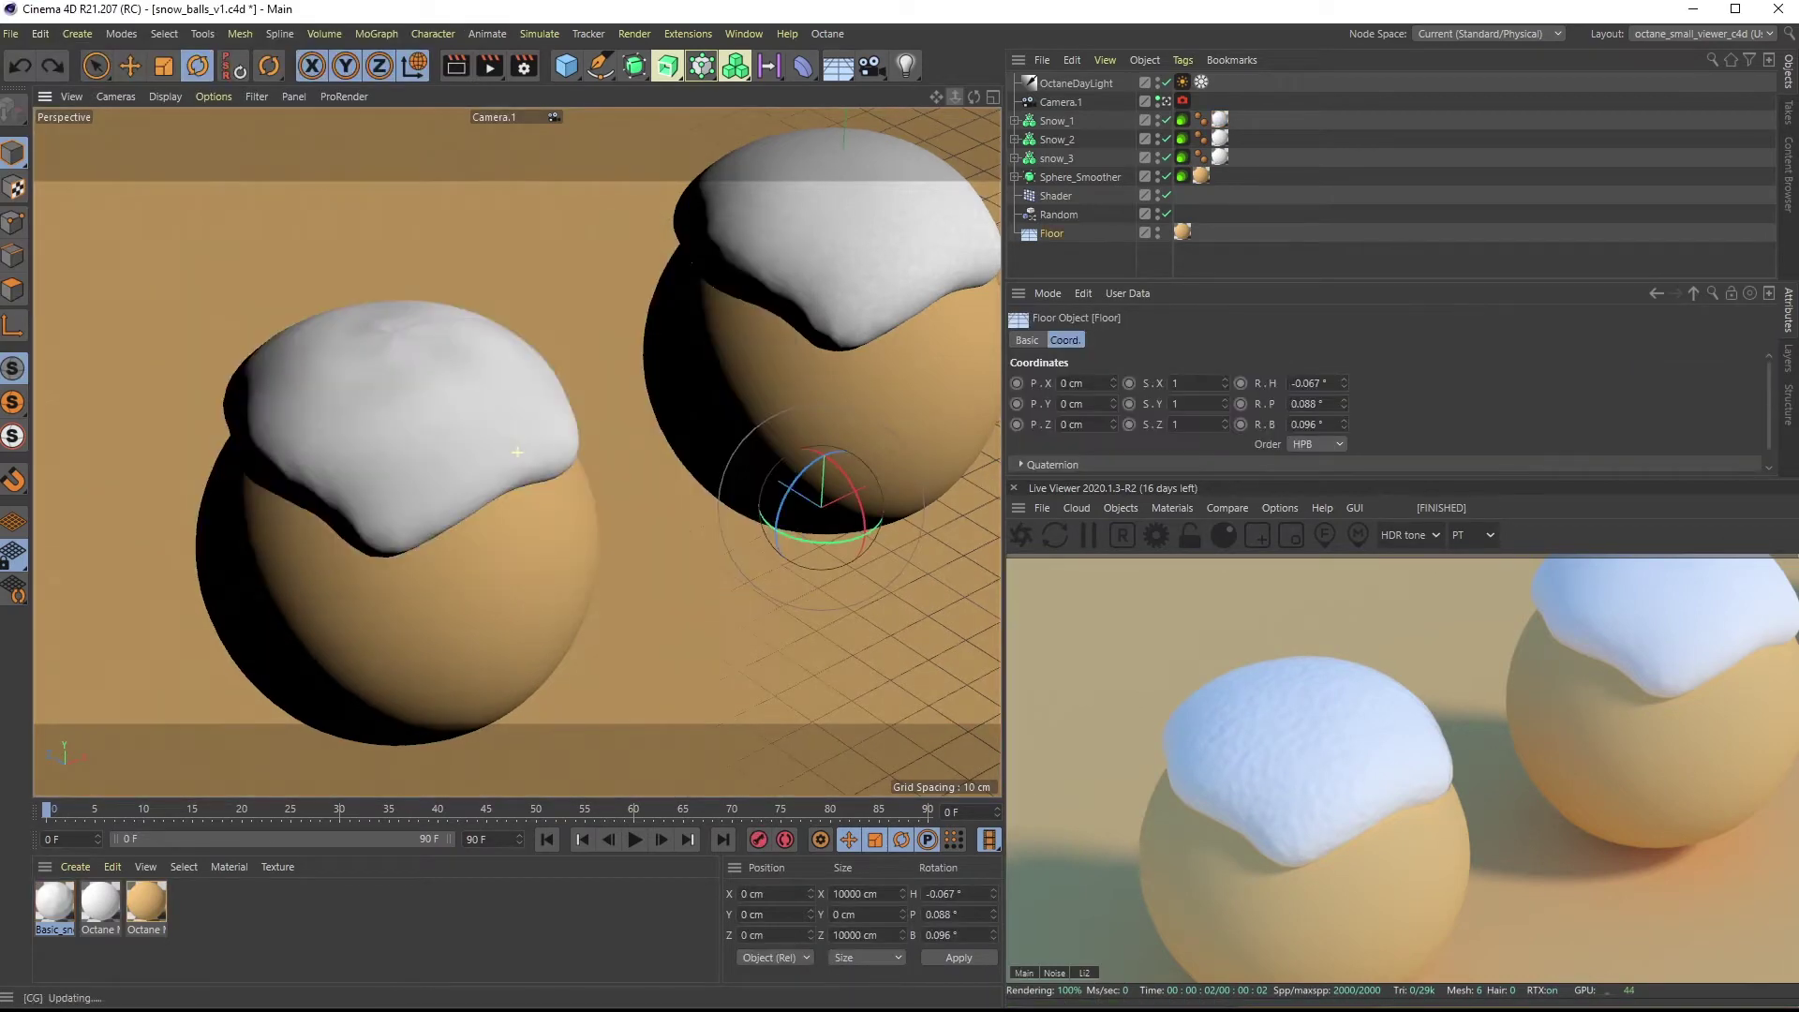
{"action": "scroll", "coordinate": [767, 418], "scroll_direction": "down", "scroll_amount": 3}
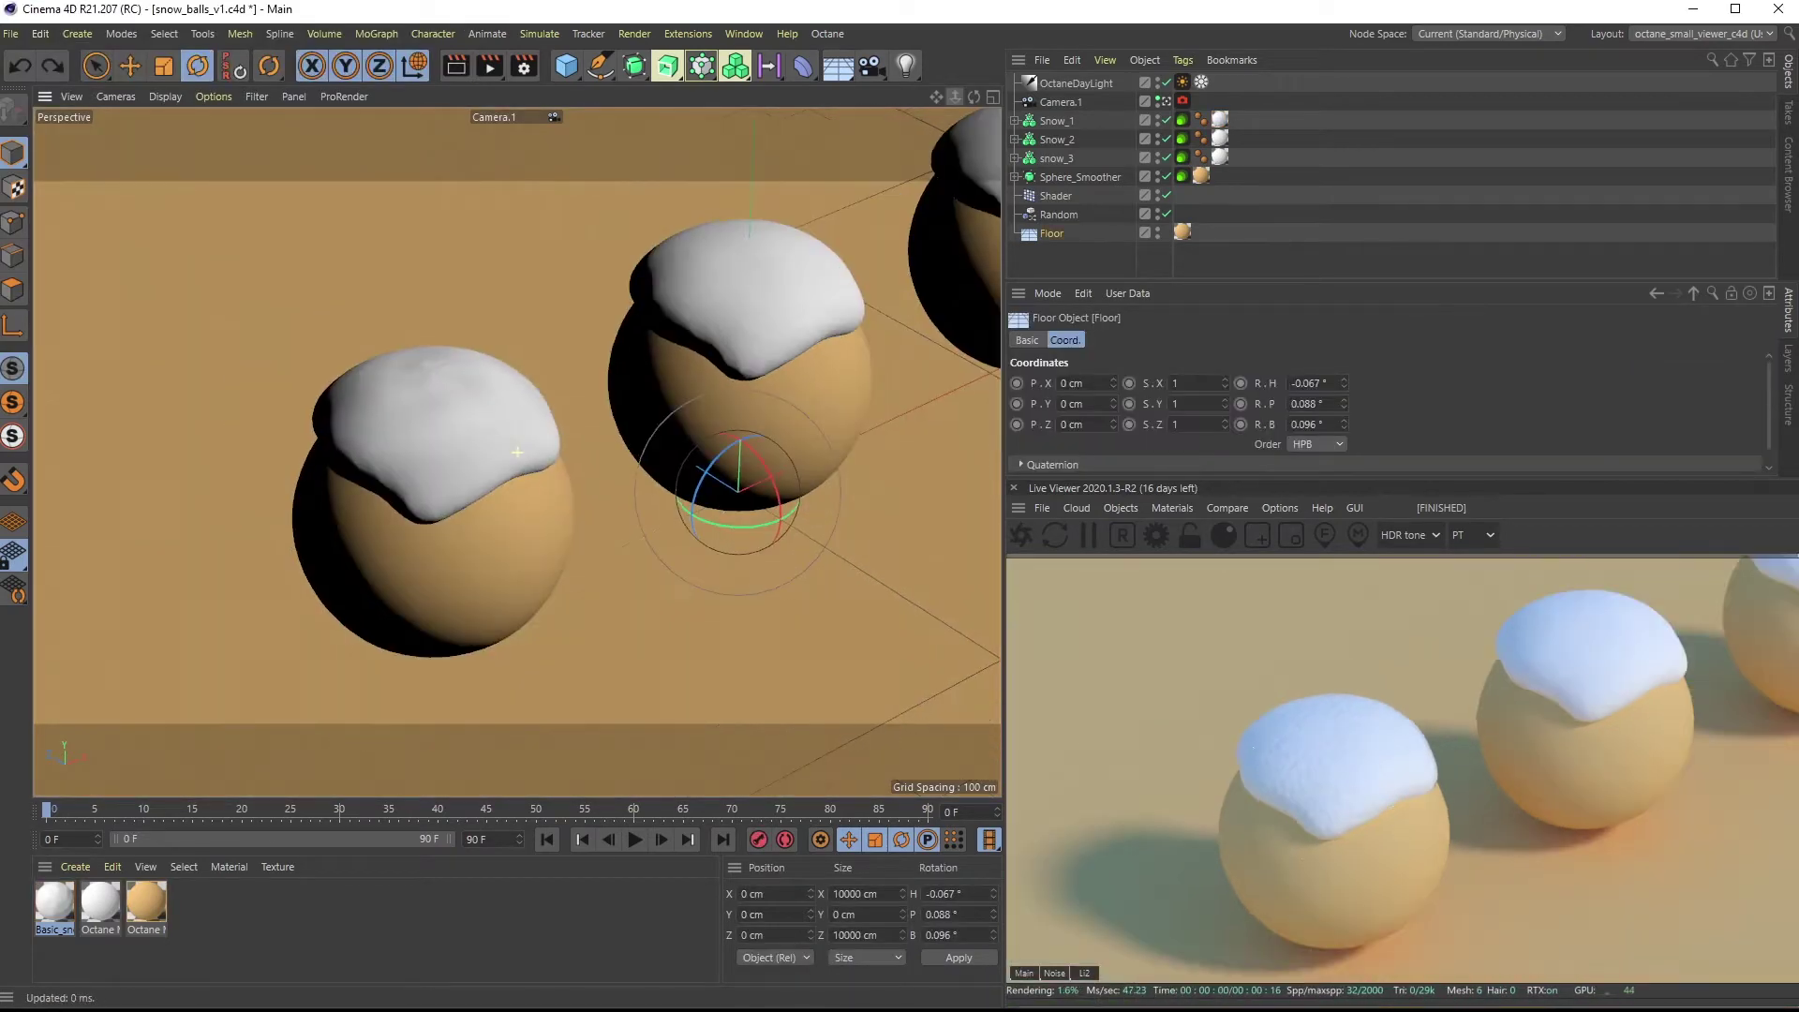
{"action": "middle_click_drag", "start_coordinate": [748, 423], "coordinate": [495, 530], "text": "alt"}
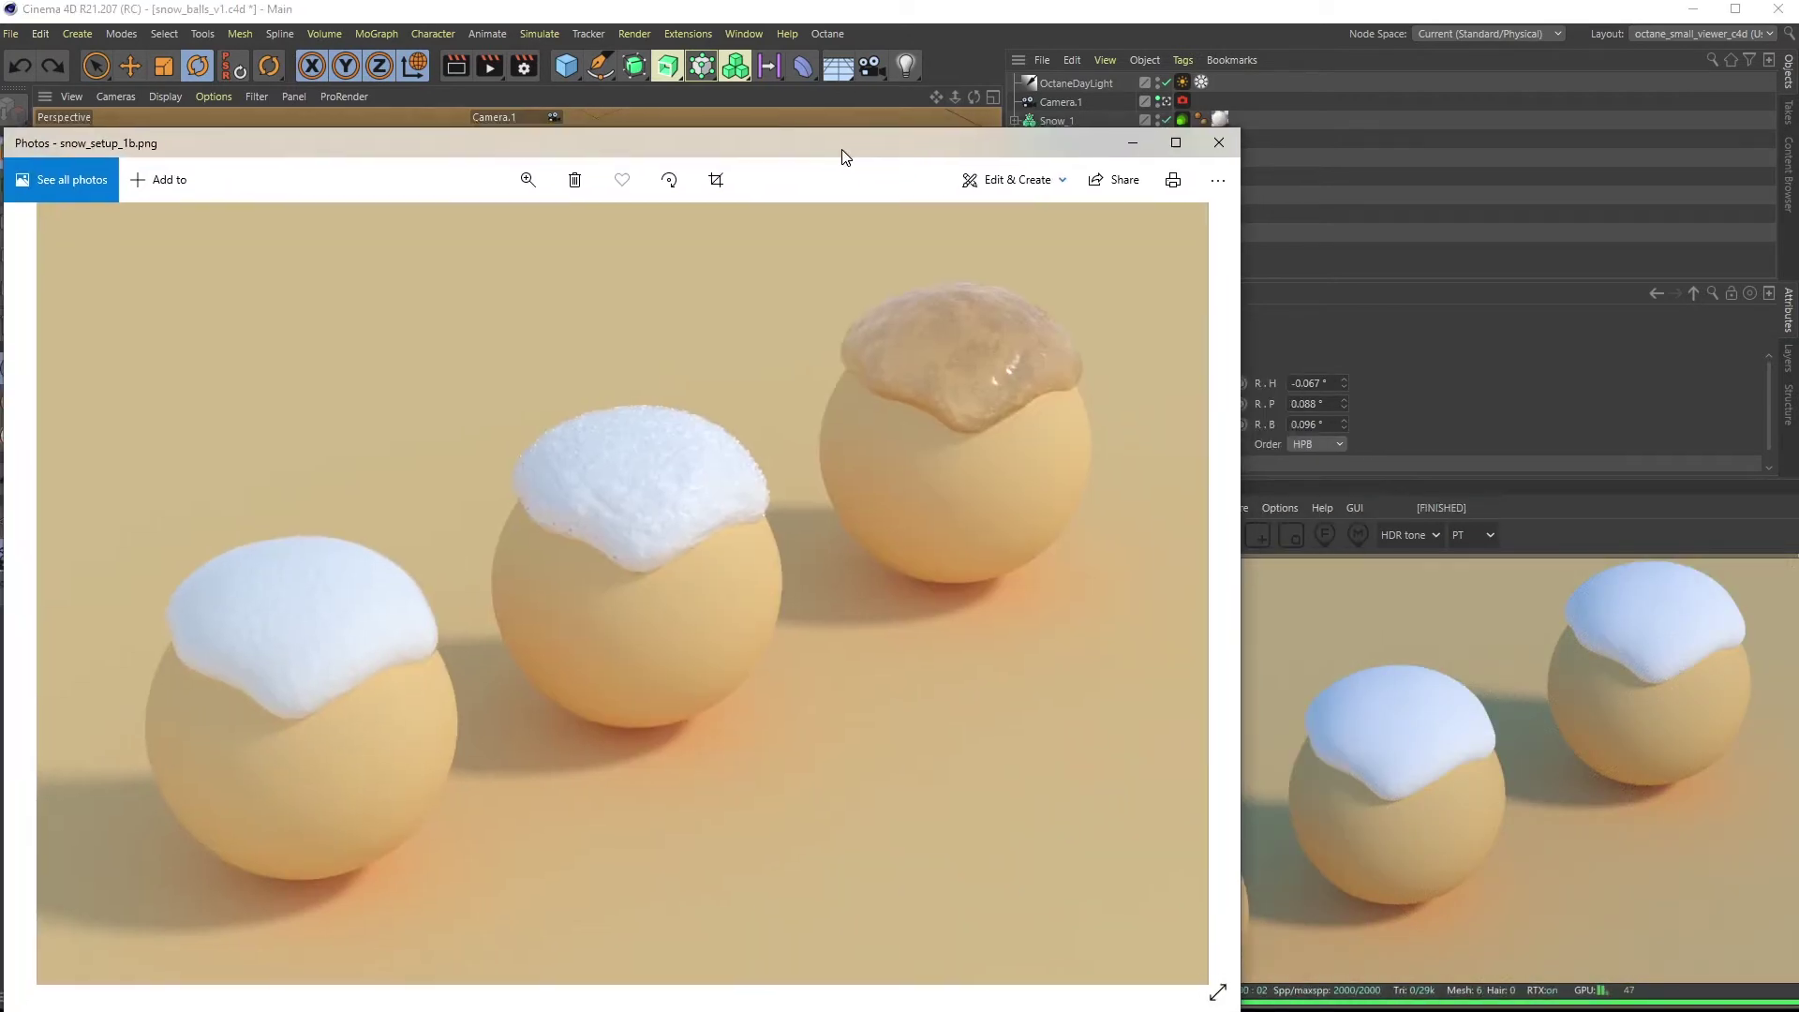
{"action": "left_click_drag", "start_coordinate": [843, 150], "coordinate": [894, 106]}
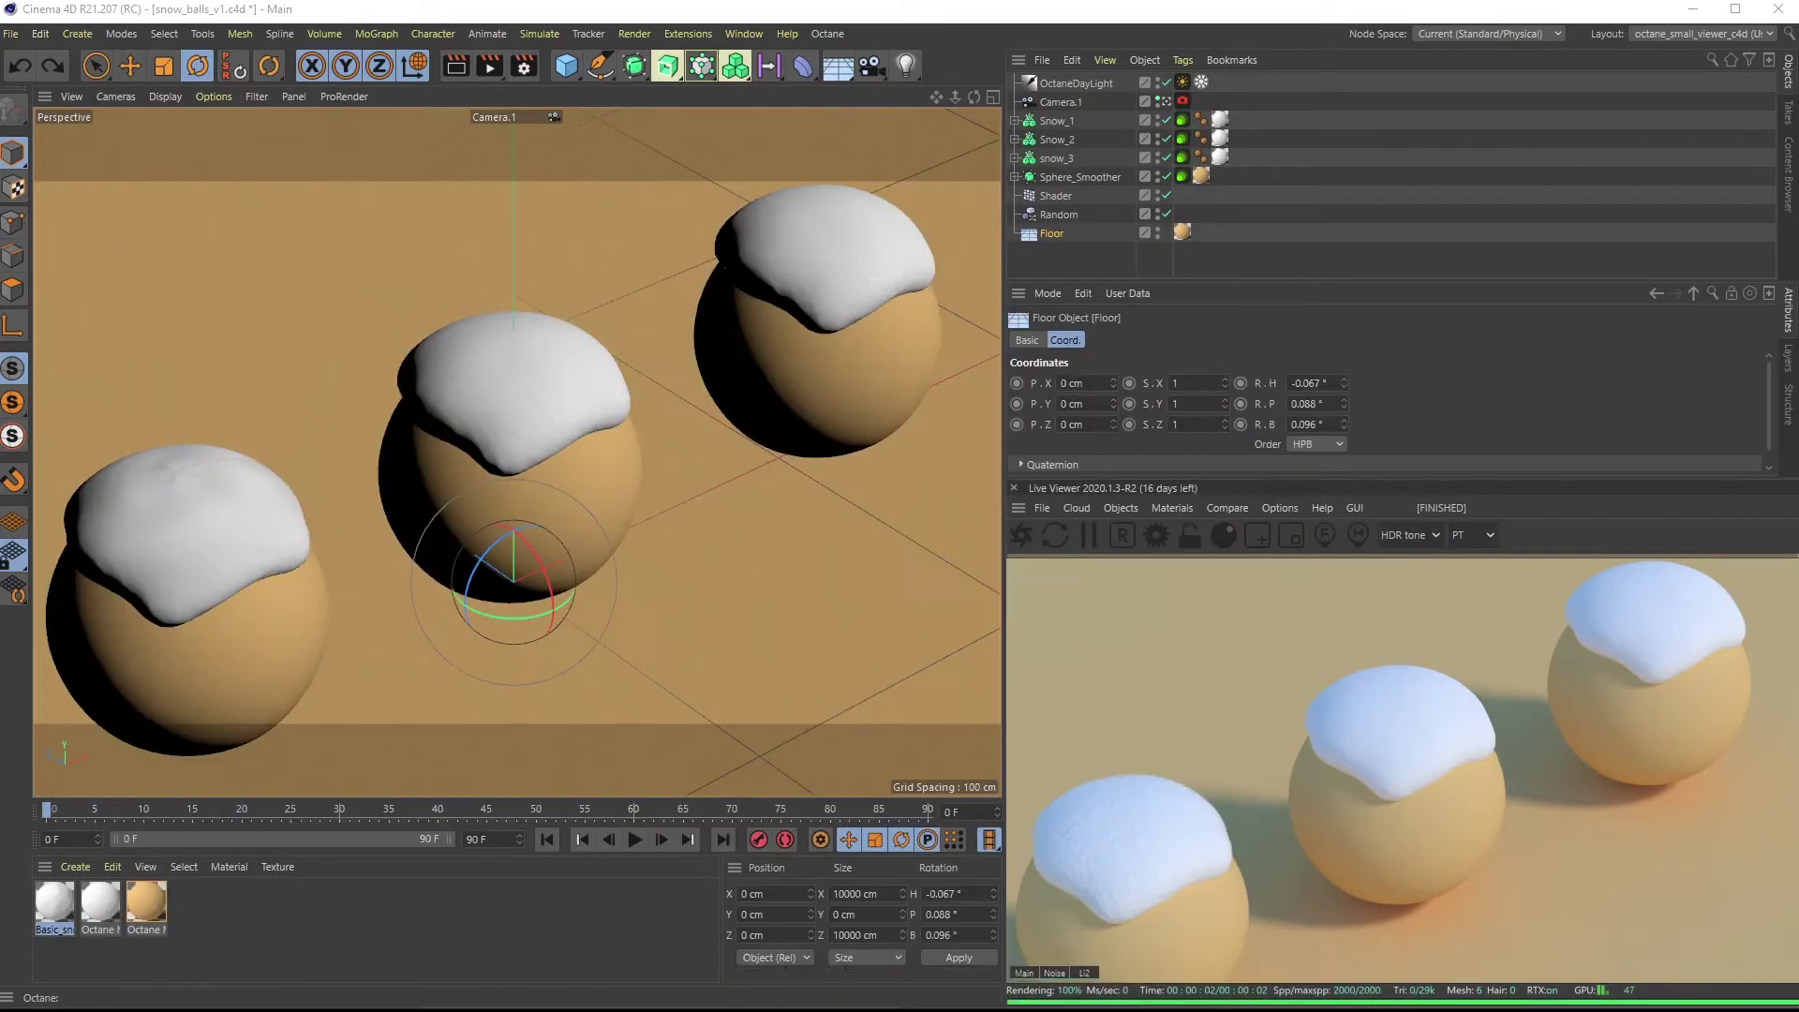
{"action": "scroll", "coordinate": [517, 452], "scroll_direction": "up", "scroll_amount": 5}
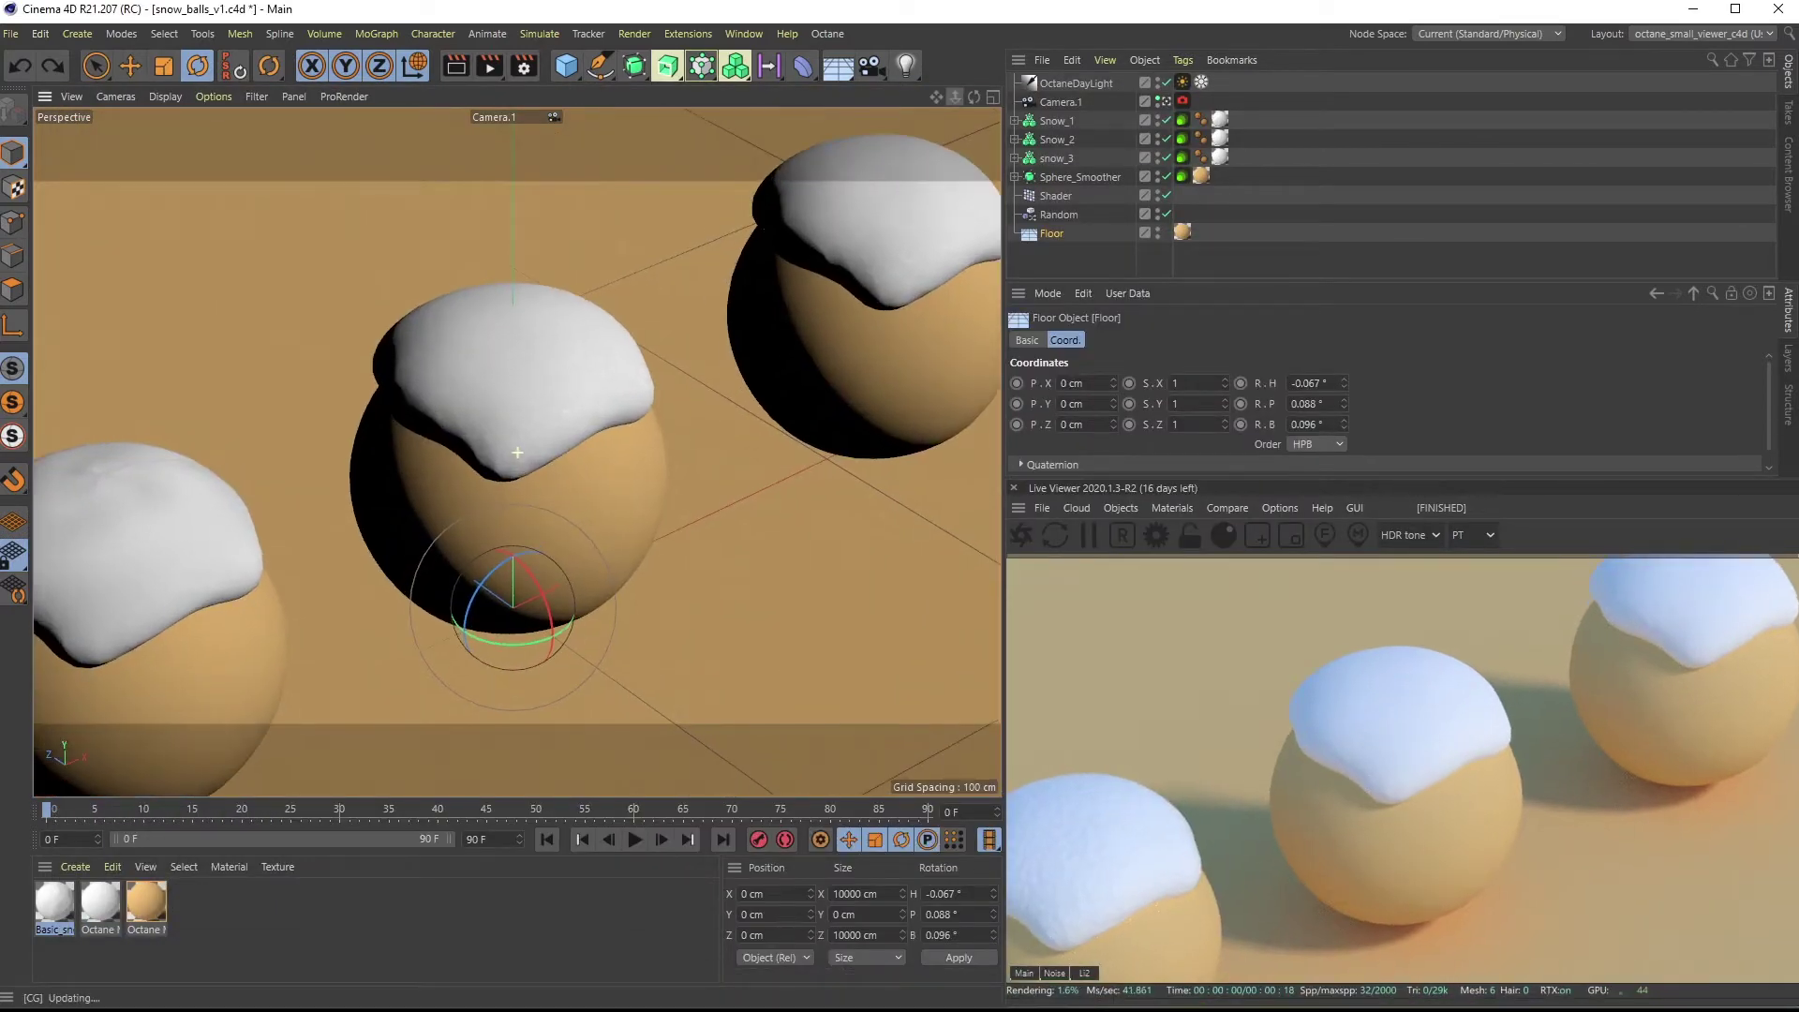
{"action": "scroll", "coordinate": [516, 452], "scroll_direction": "up", "scroll_amount": 2}
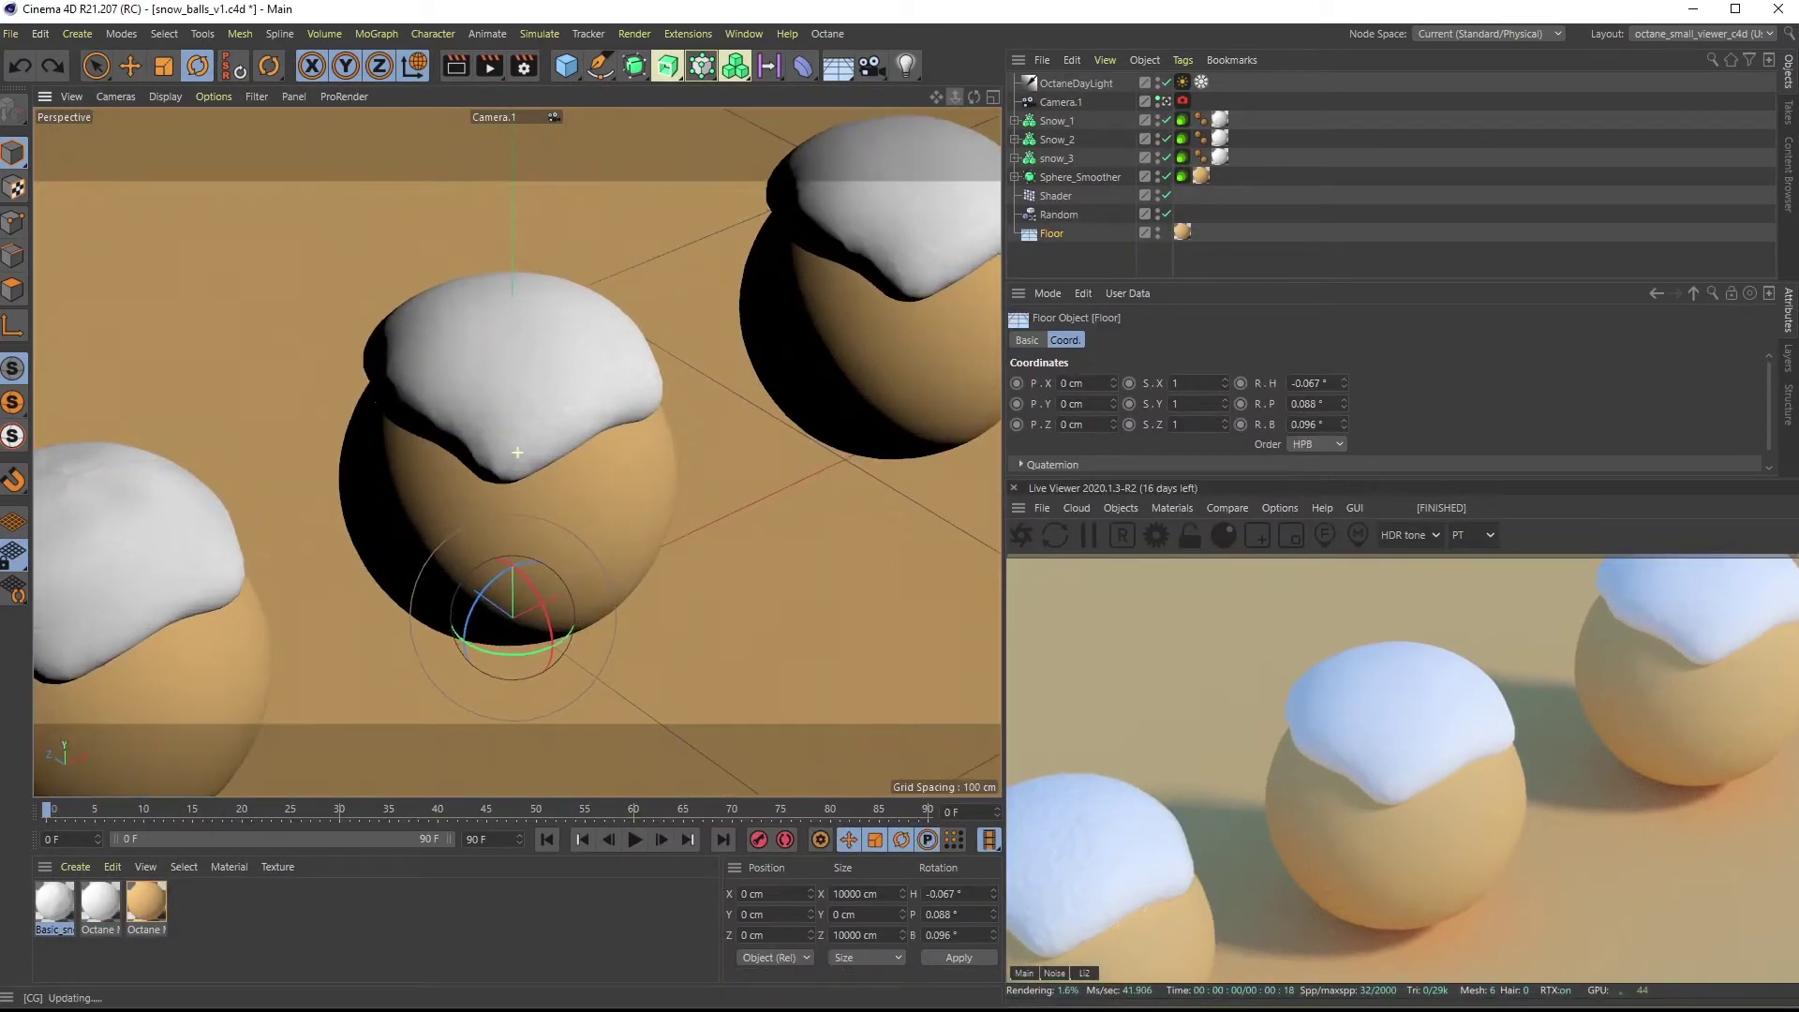
Create a new Octane material and set its material type to Glossy
{"action": "left_click", "coordinate": [74, 871]}
{"action": "mouse_move", "coordinate": [218, 936]}
{"action": "mouse_move", "coordinate": [307, 943]}
{"action": "mouse_move", "coordinate": [373, 934]}
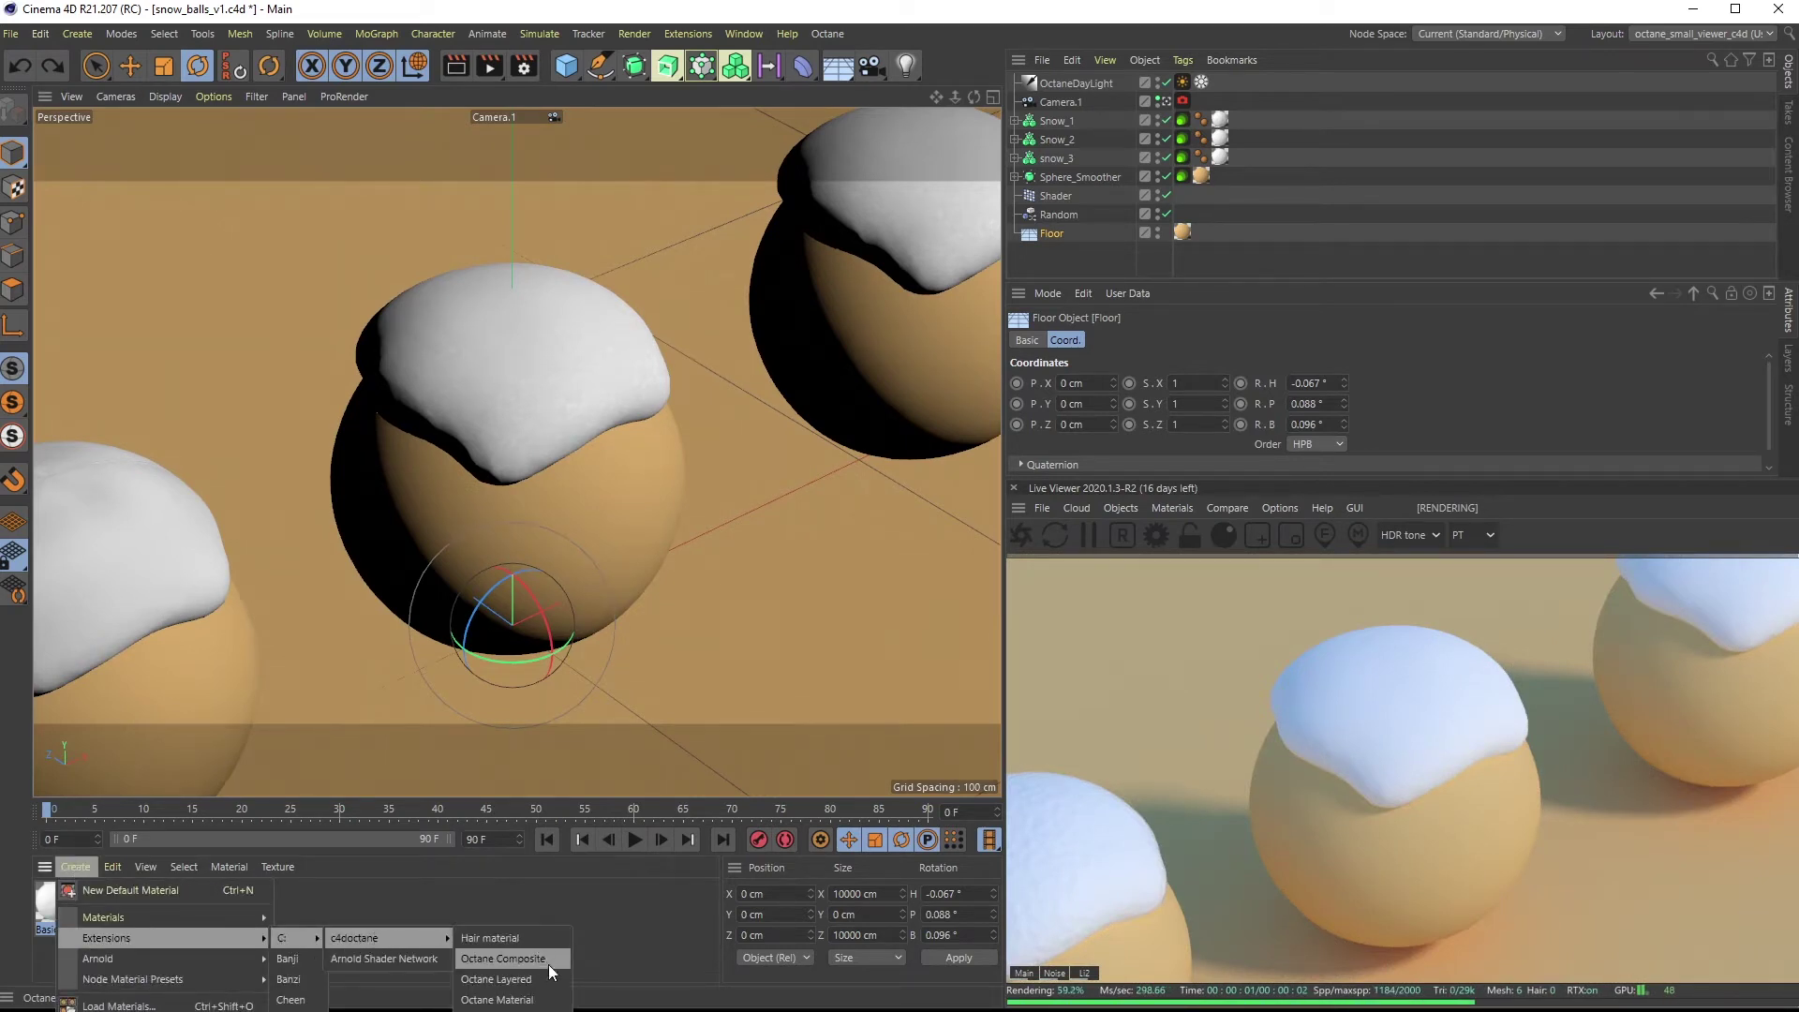
{"action": "left_click", "coordinate": [496, 1000]}
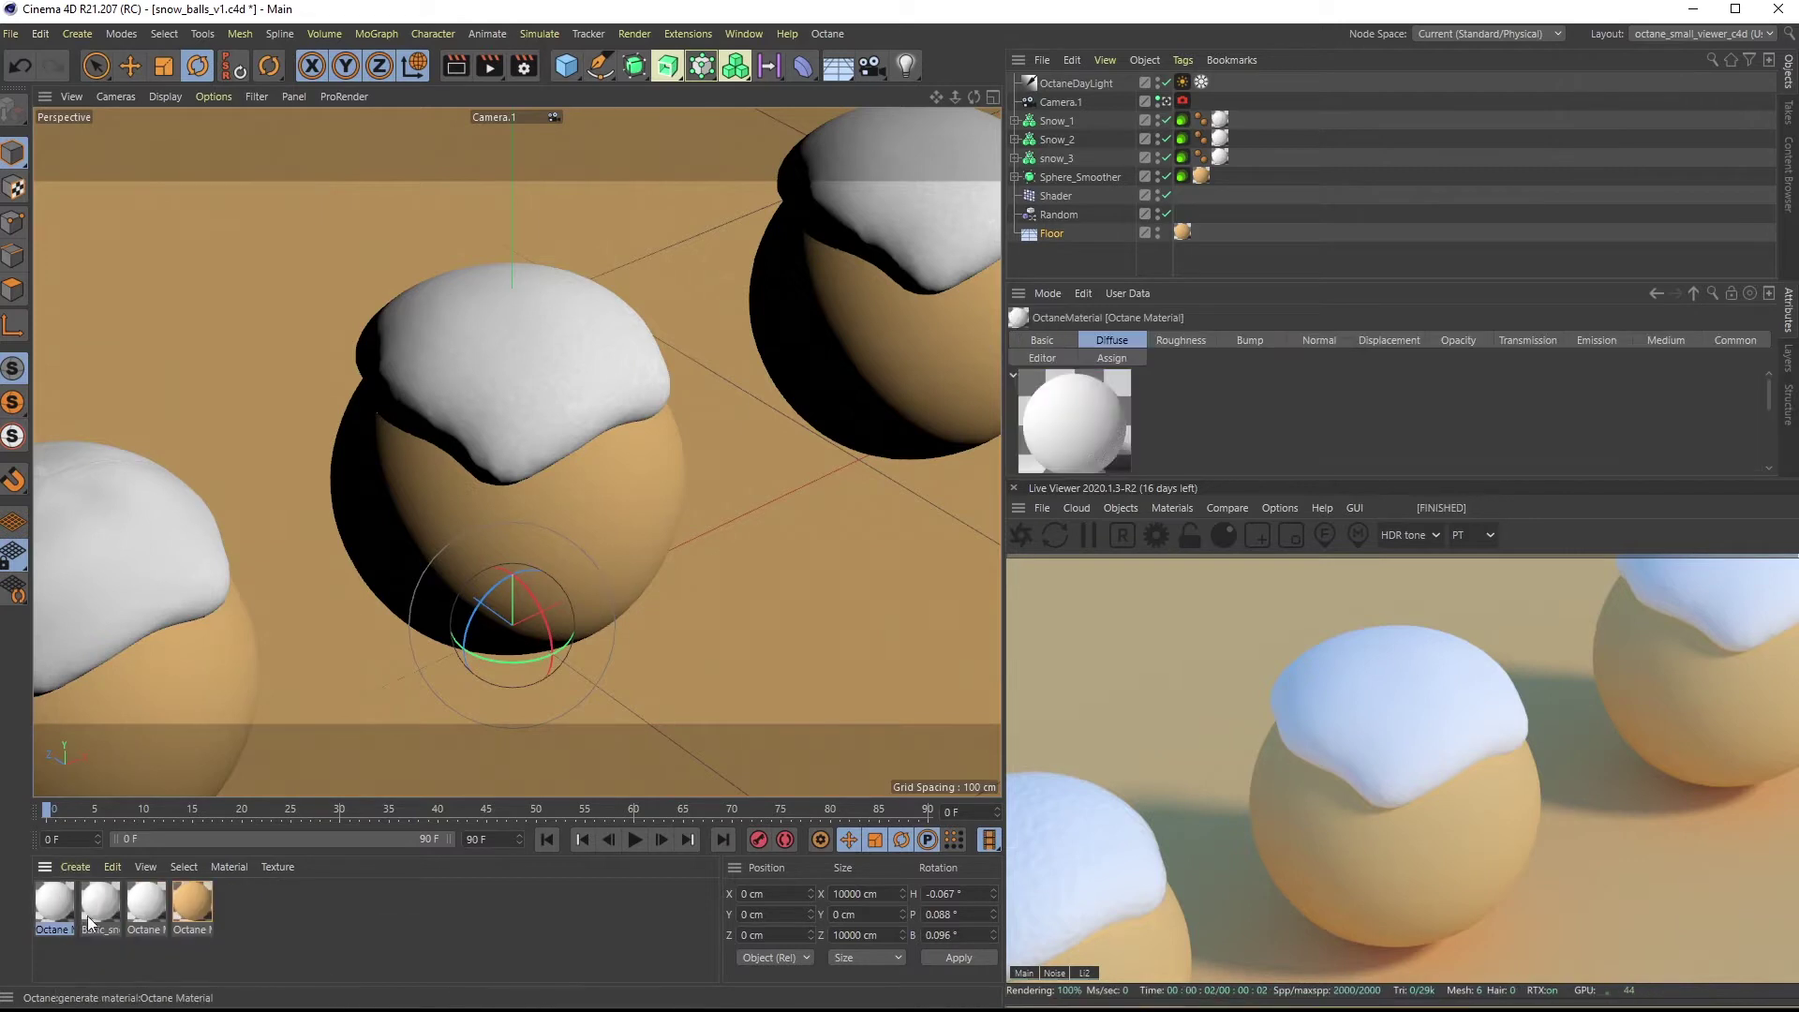
{"action": "double_click", "coordinate": [45, 901]}
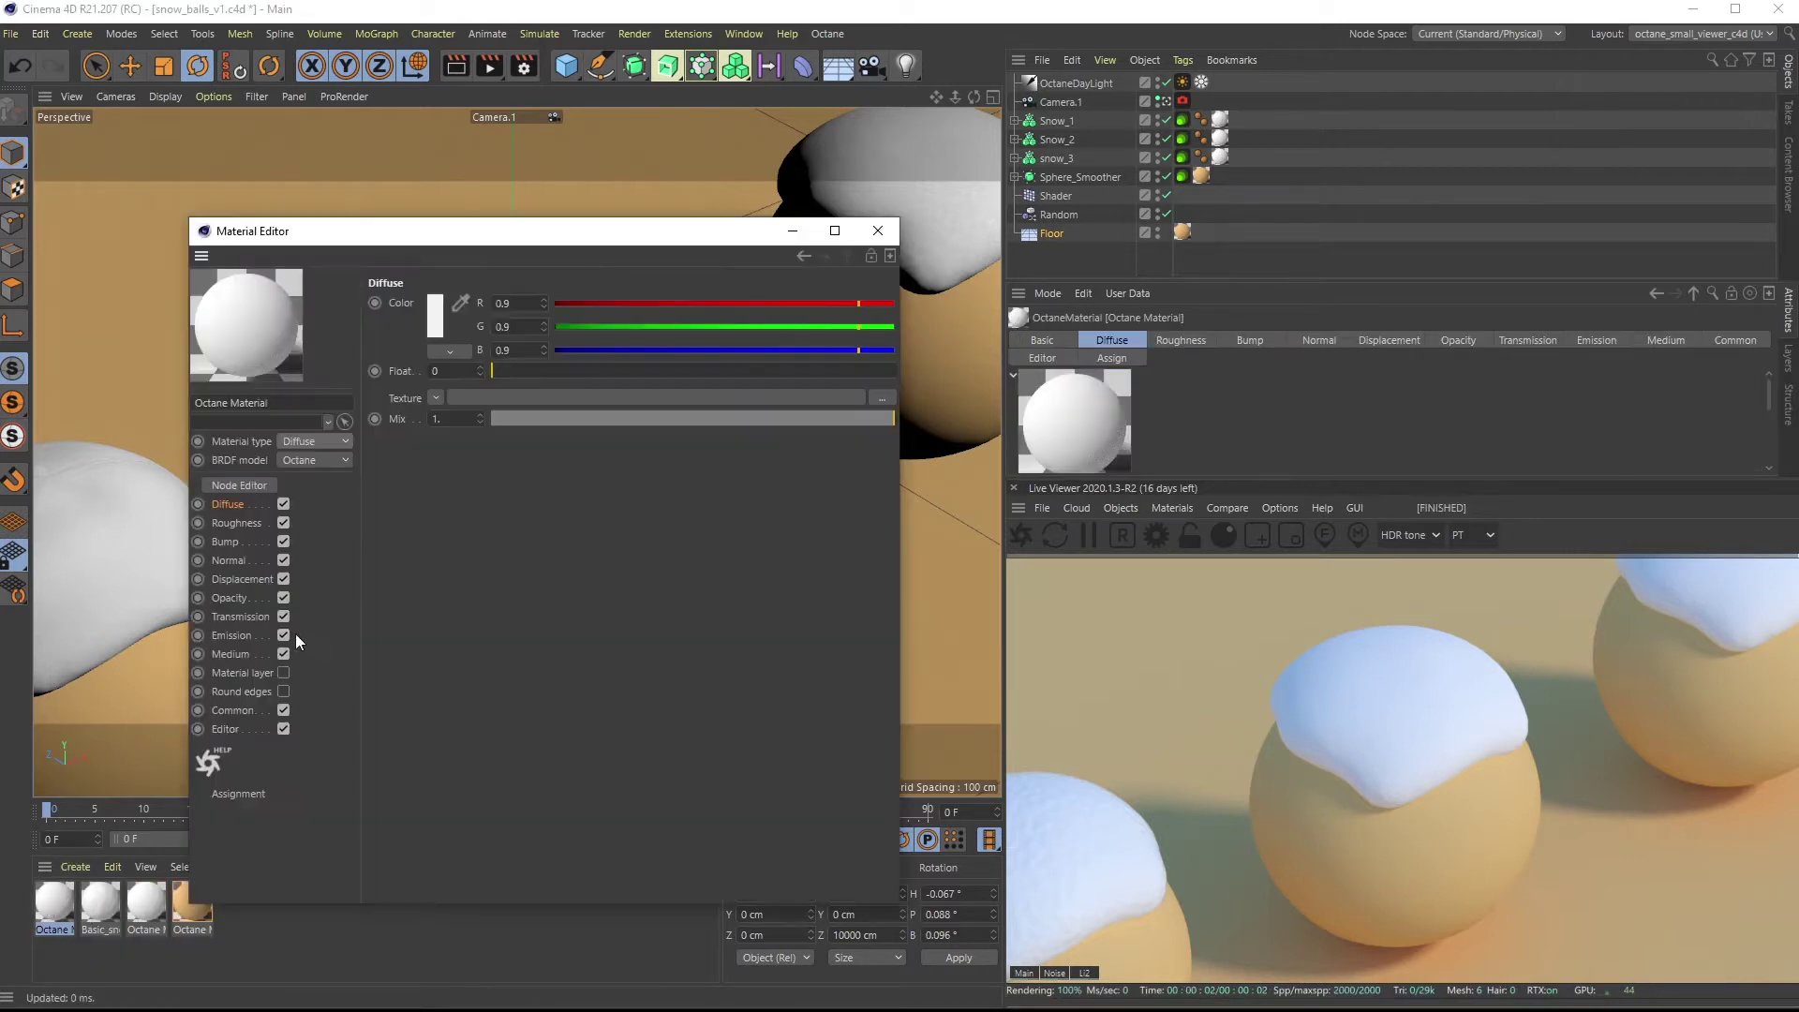
{"action": "left_click", "coordinate": [307, 441]}
{"action": "left_click", "coordinate": [309, 485]}
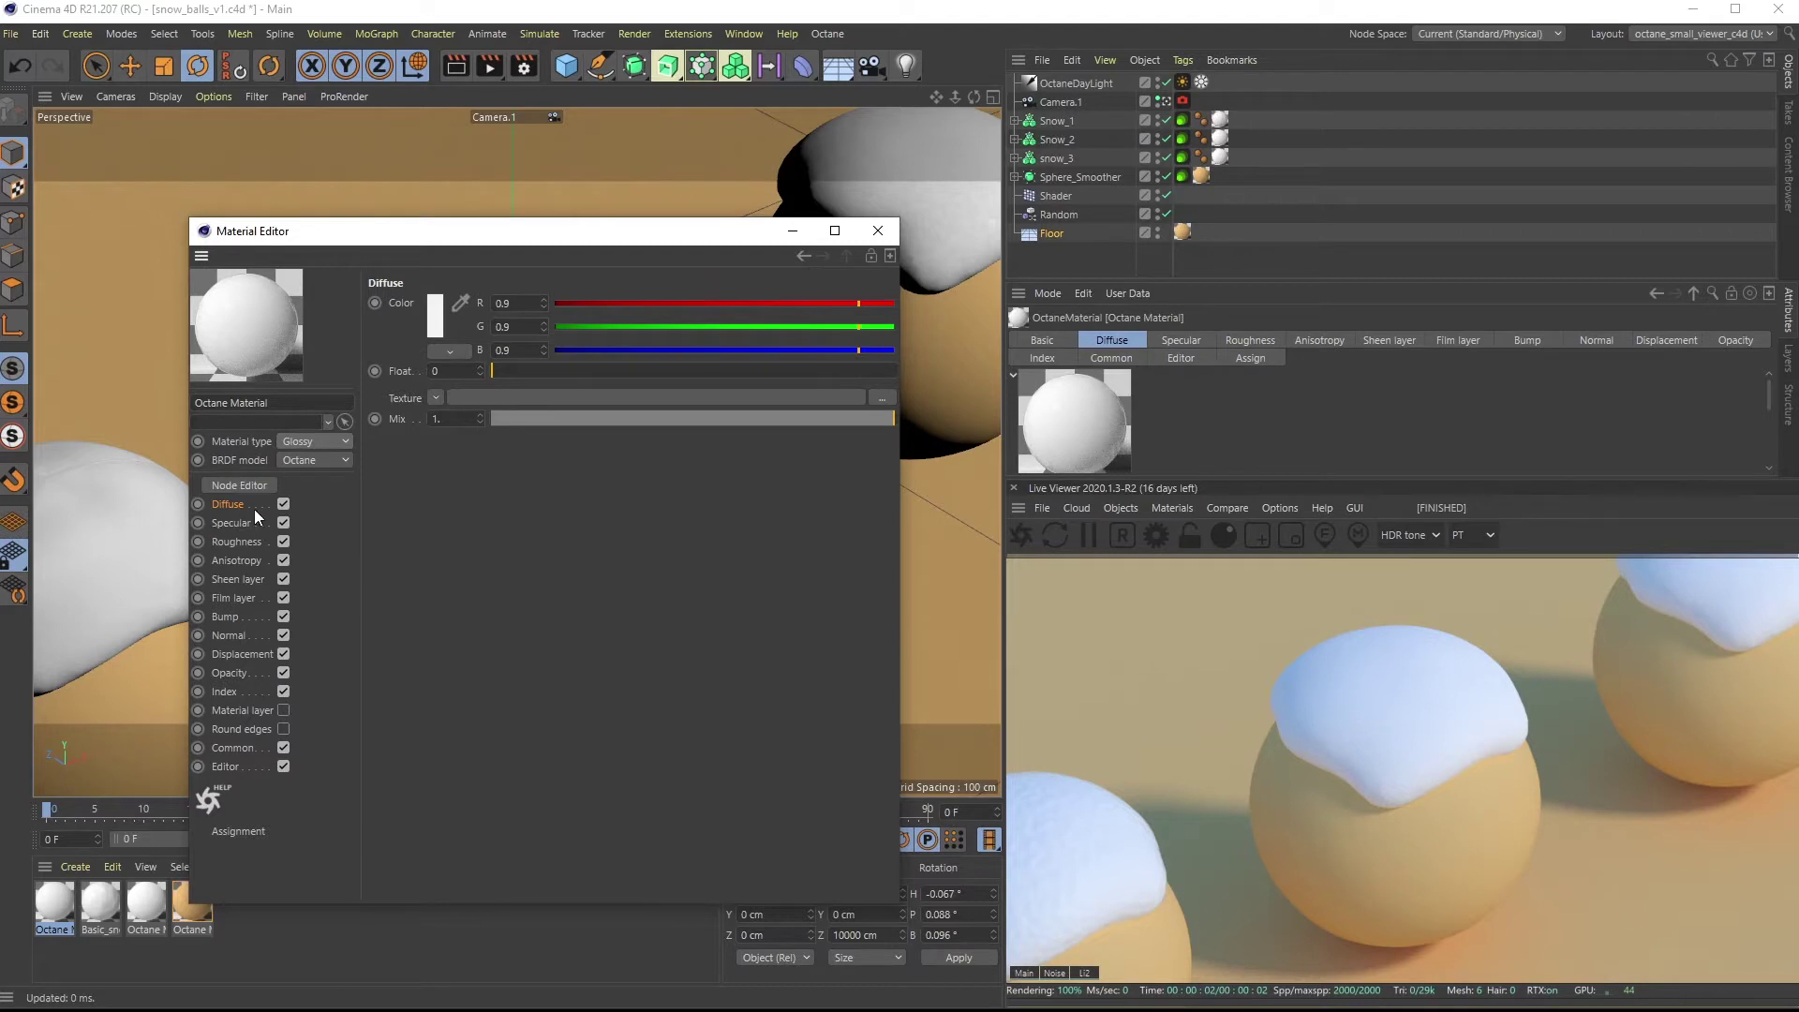
Keep the new glossy material's default diffuse color and assign the material to Snow_2
{"action": "left_click", "coordinate": [435, 316]}
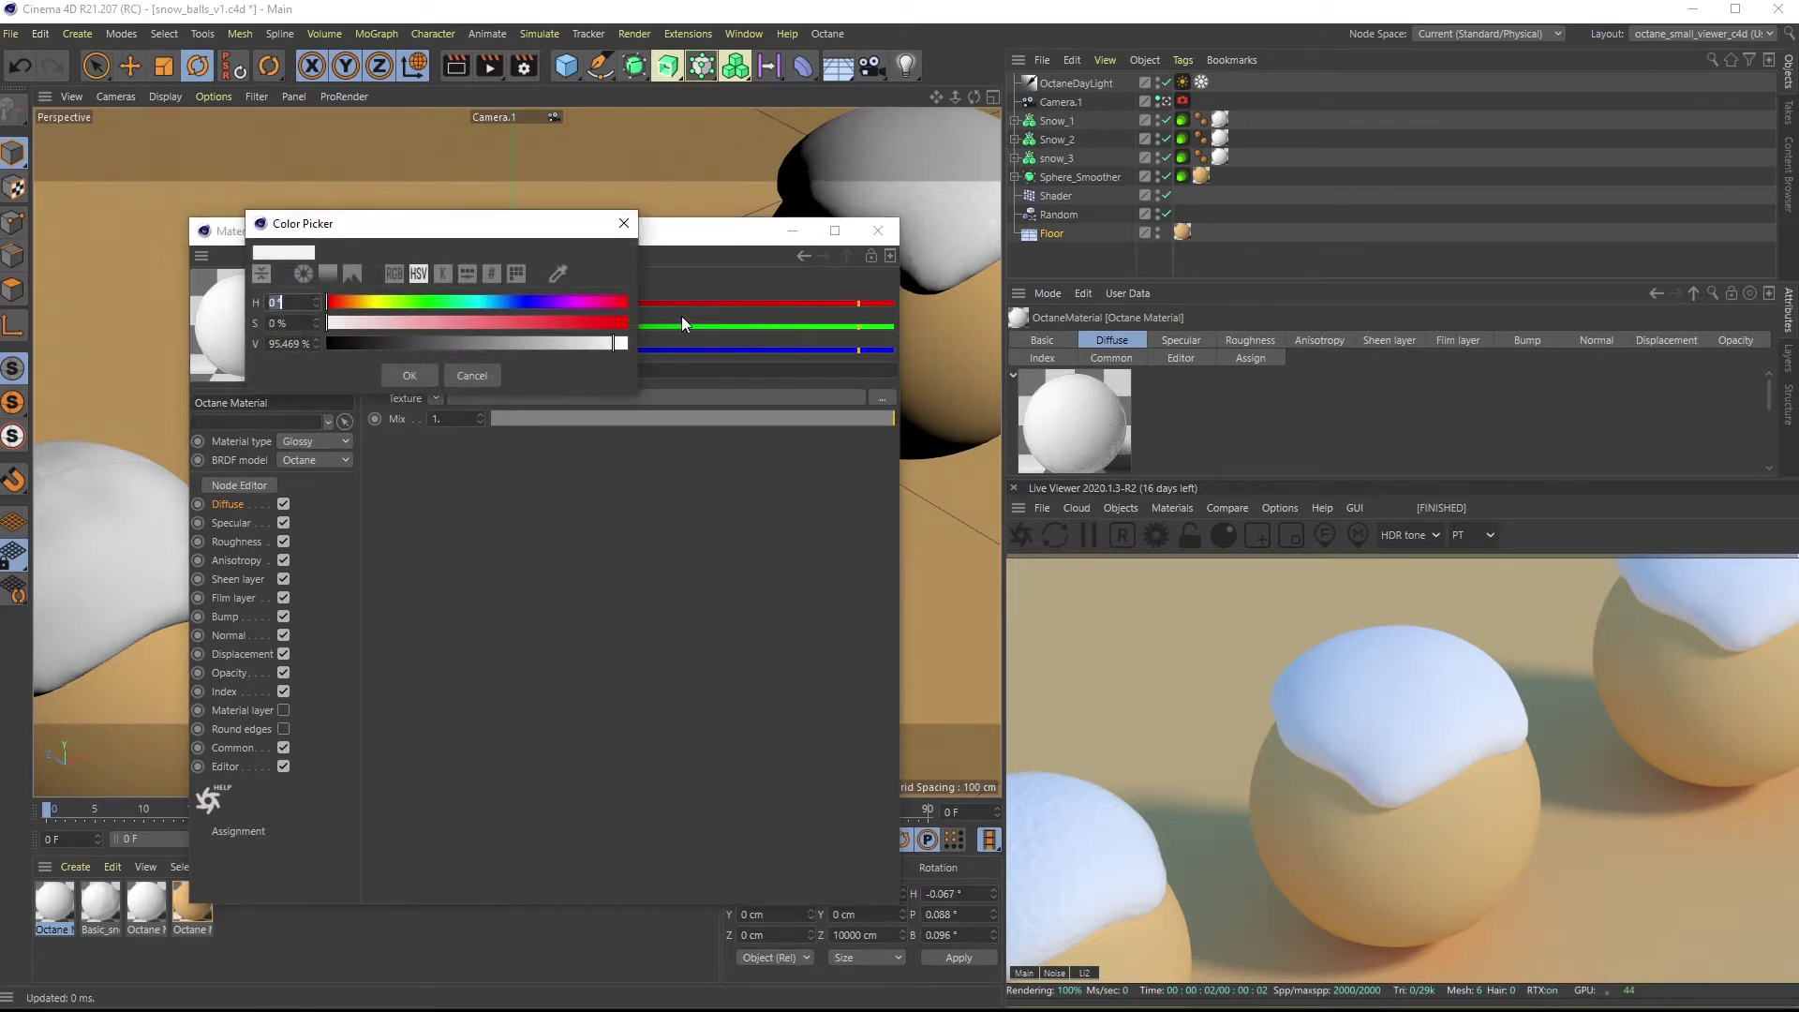
{"action": "left_click", "coordinate": [624, 225]}
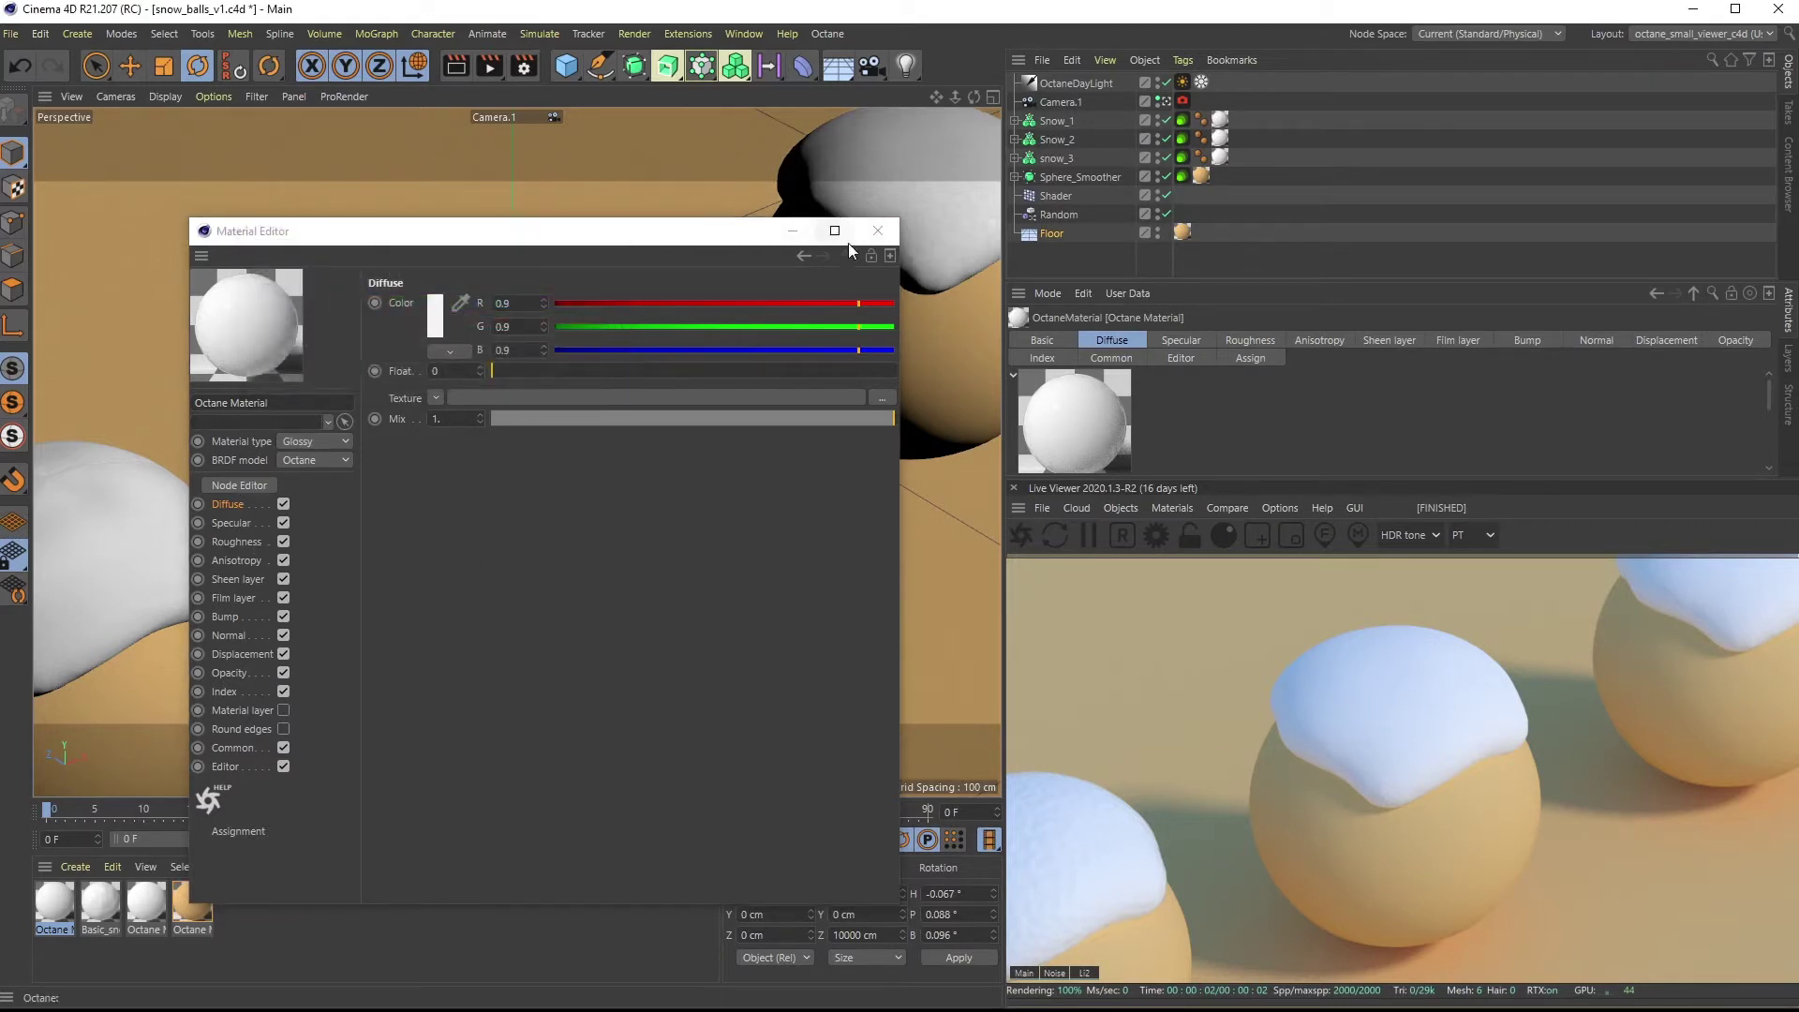
{"action": "left_click_drag", "start_coordinate": [675, 231], "coordinate": [680, 136]}
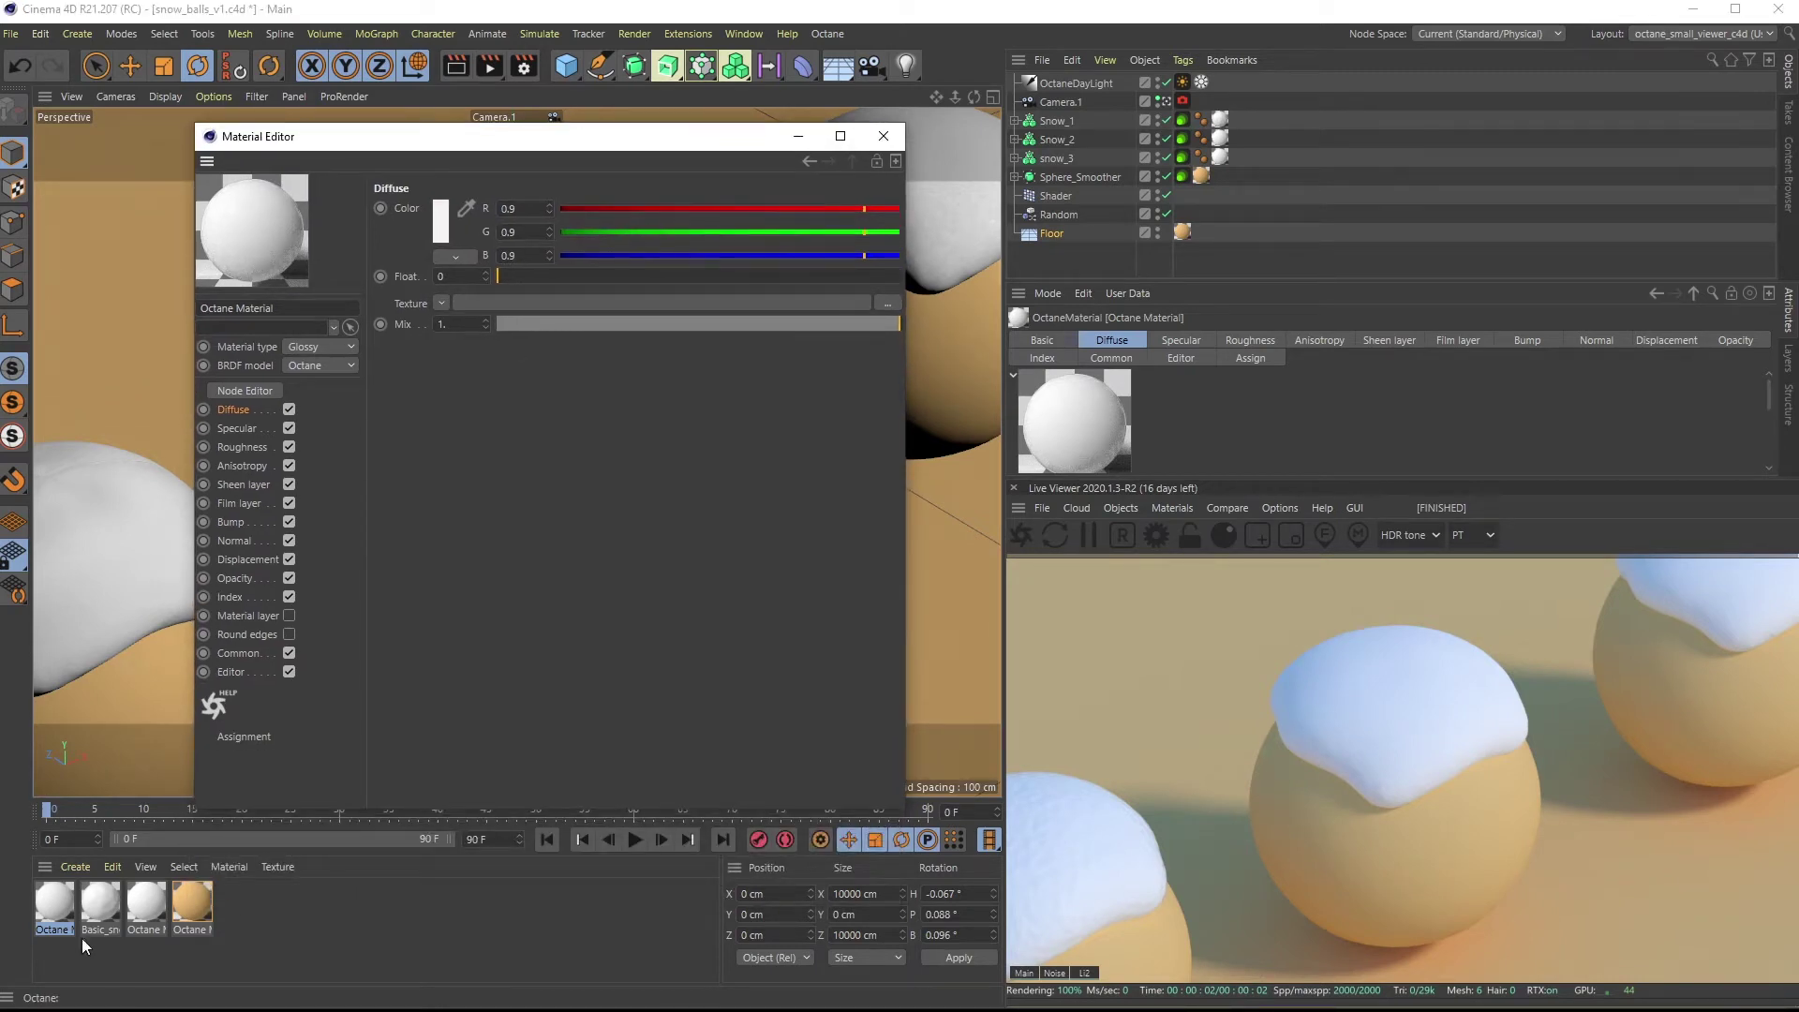
{"action": "left_click_drag", "start_coordinate": [94, 917], "coordinate": [1218, 140]}
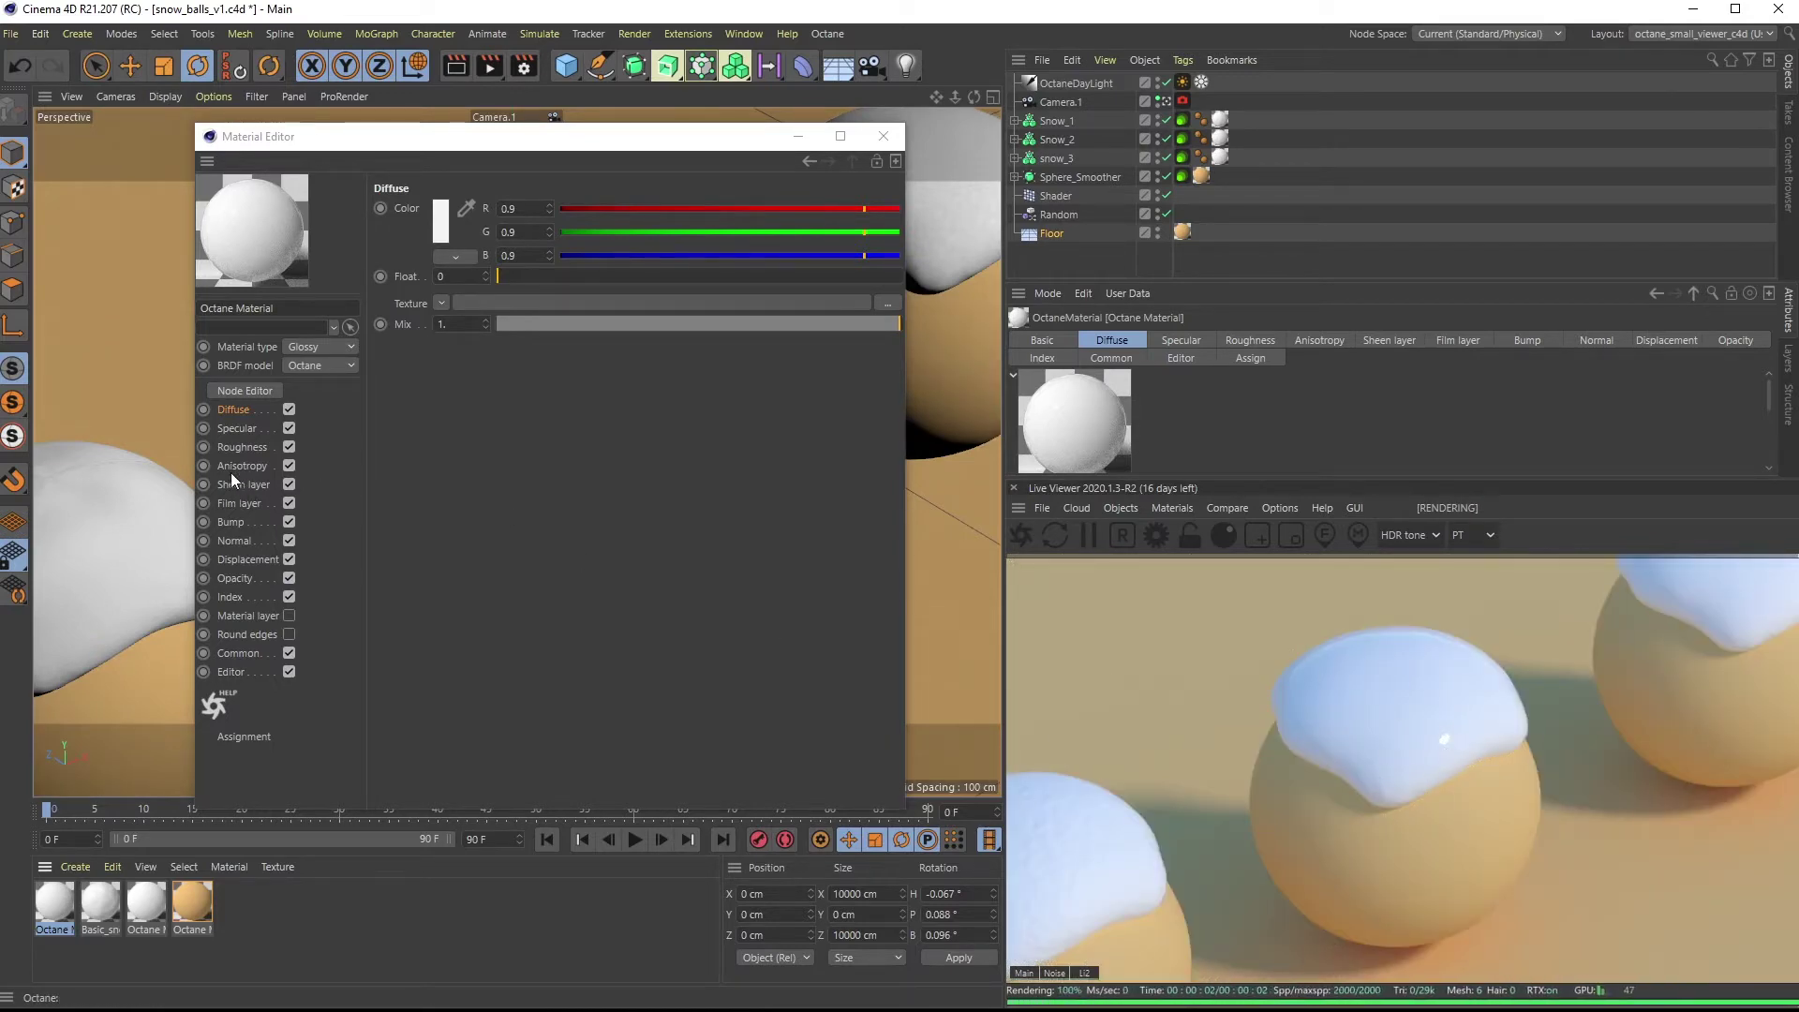
Load an Octane Noise texture into the glossy material's roughness and set the noise type to Turbulence
{"action": "left_click", "coordinate": [241, 448]}
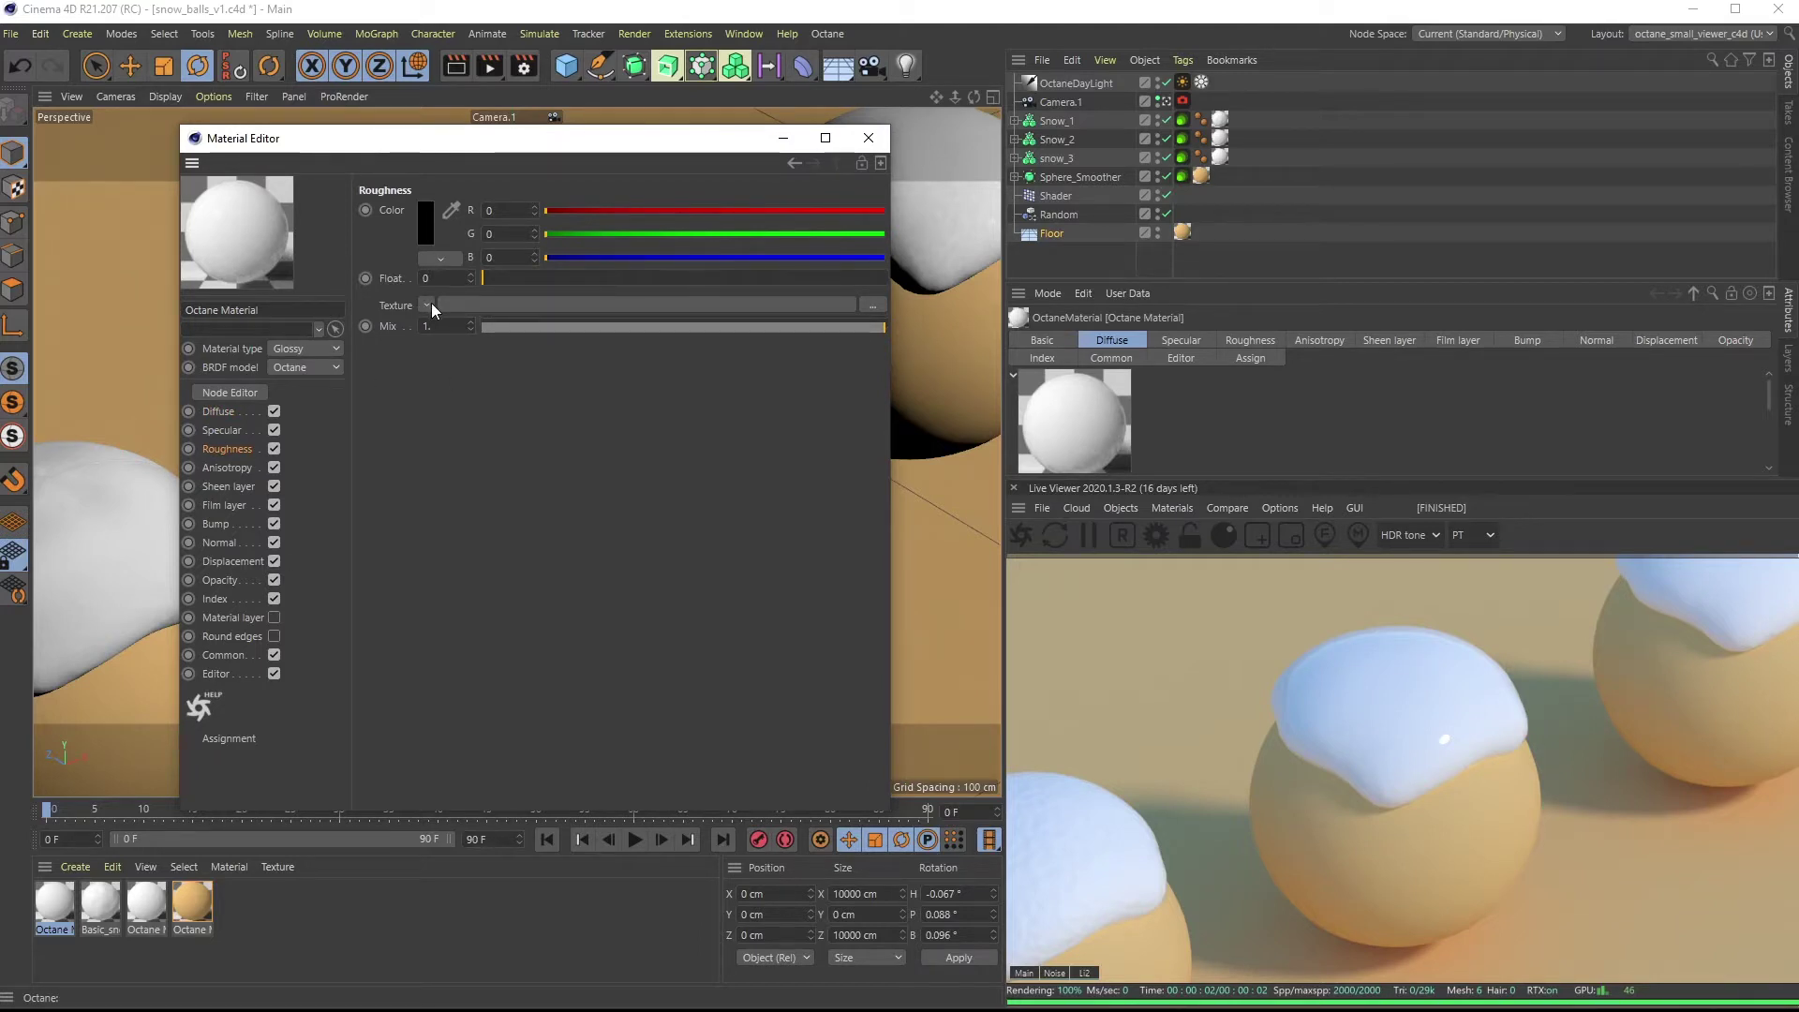
{"action": "left_click", "coordinate": [423, 303]}
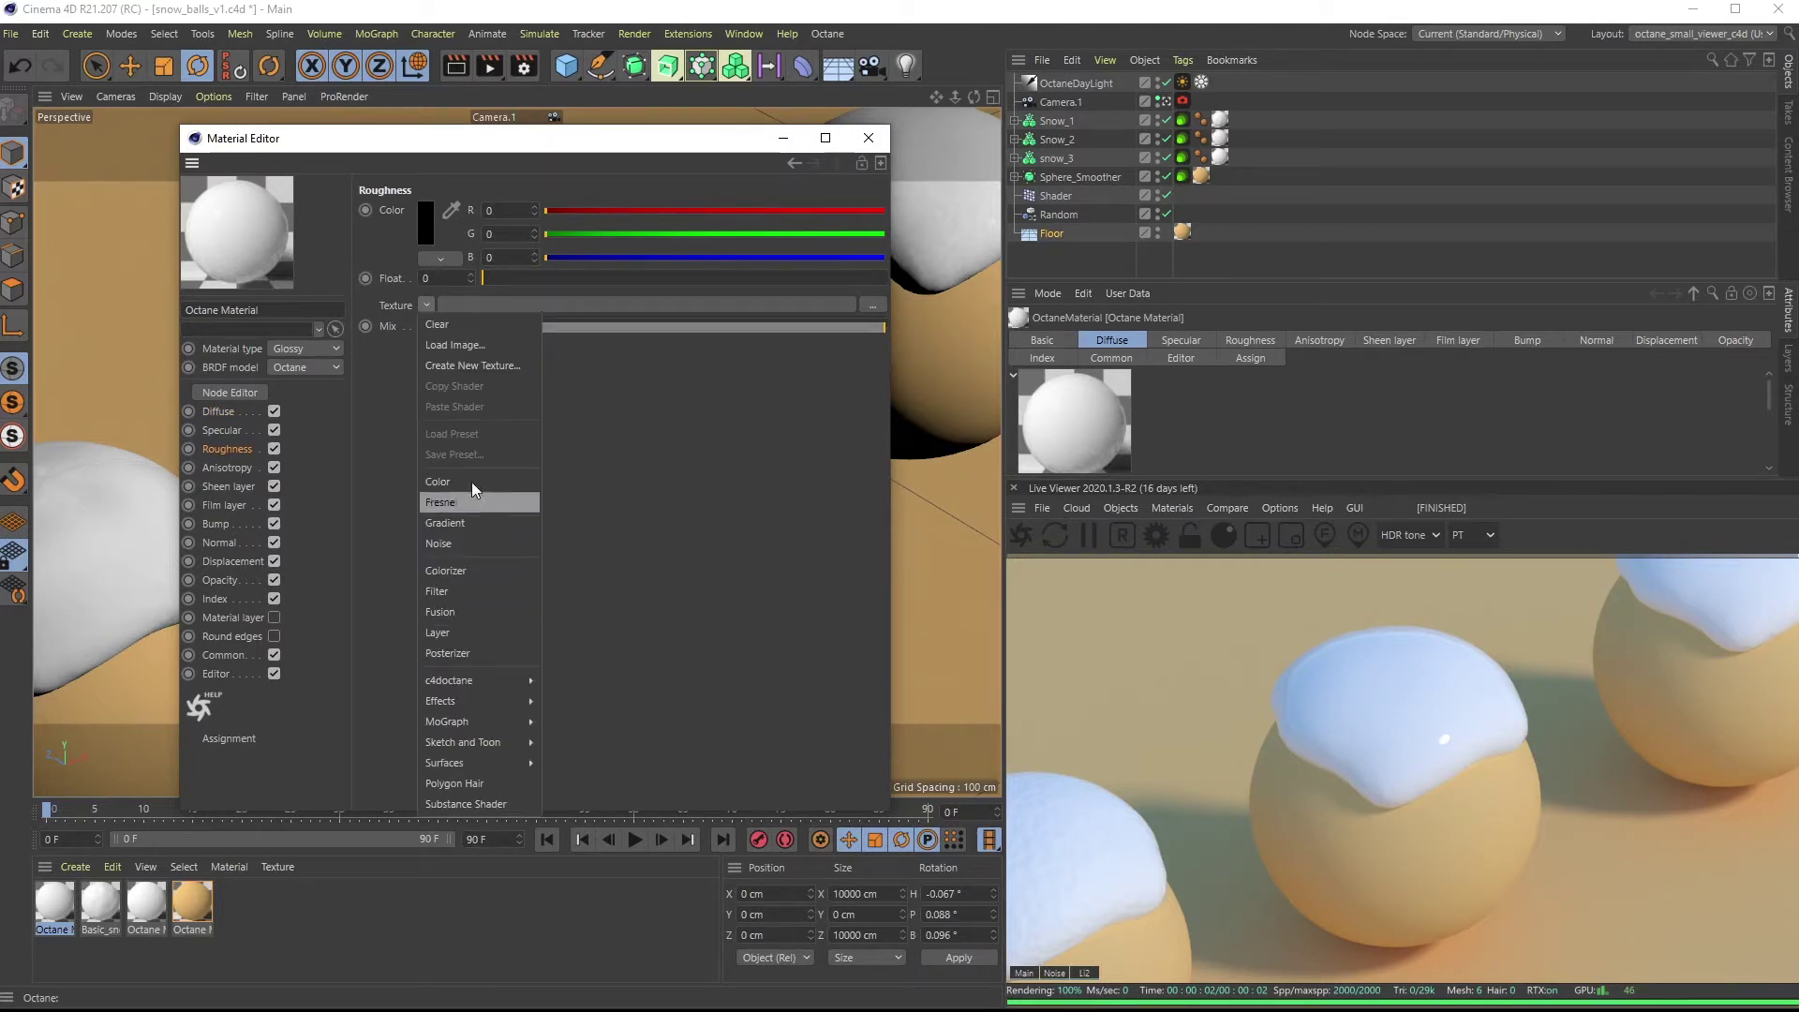
{"action": "mouse_move", "coordinate": [511, 688]}
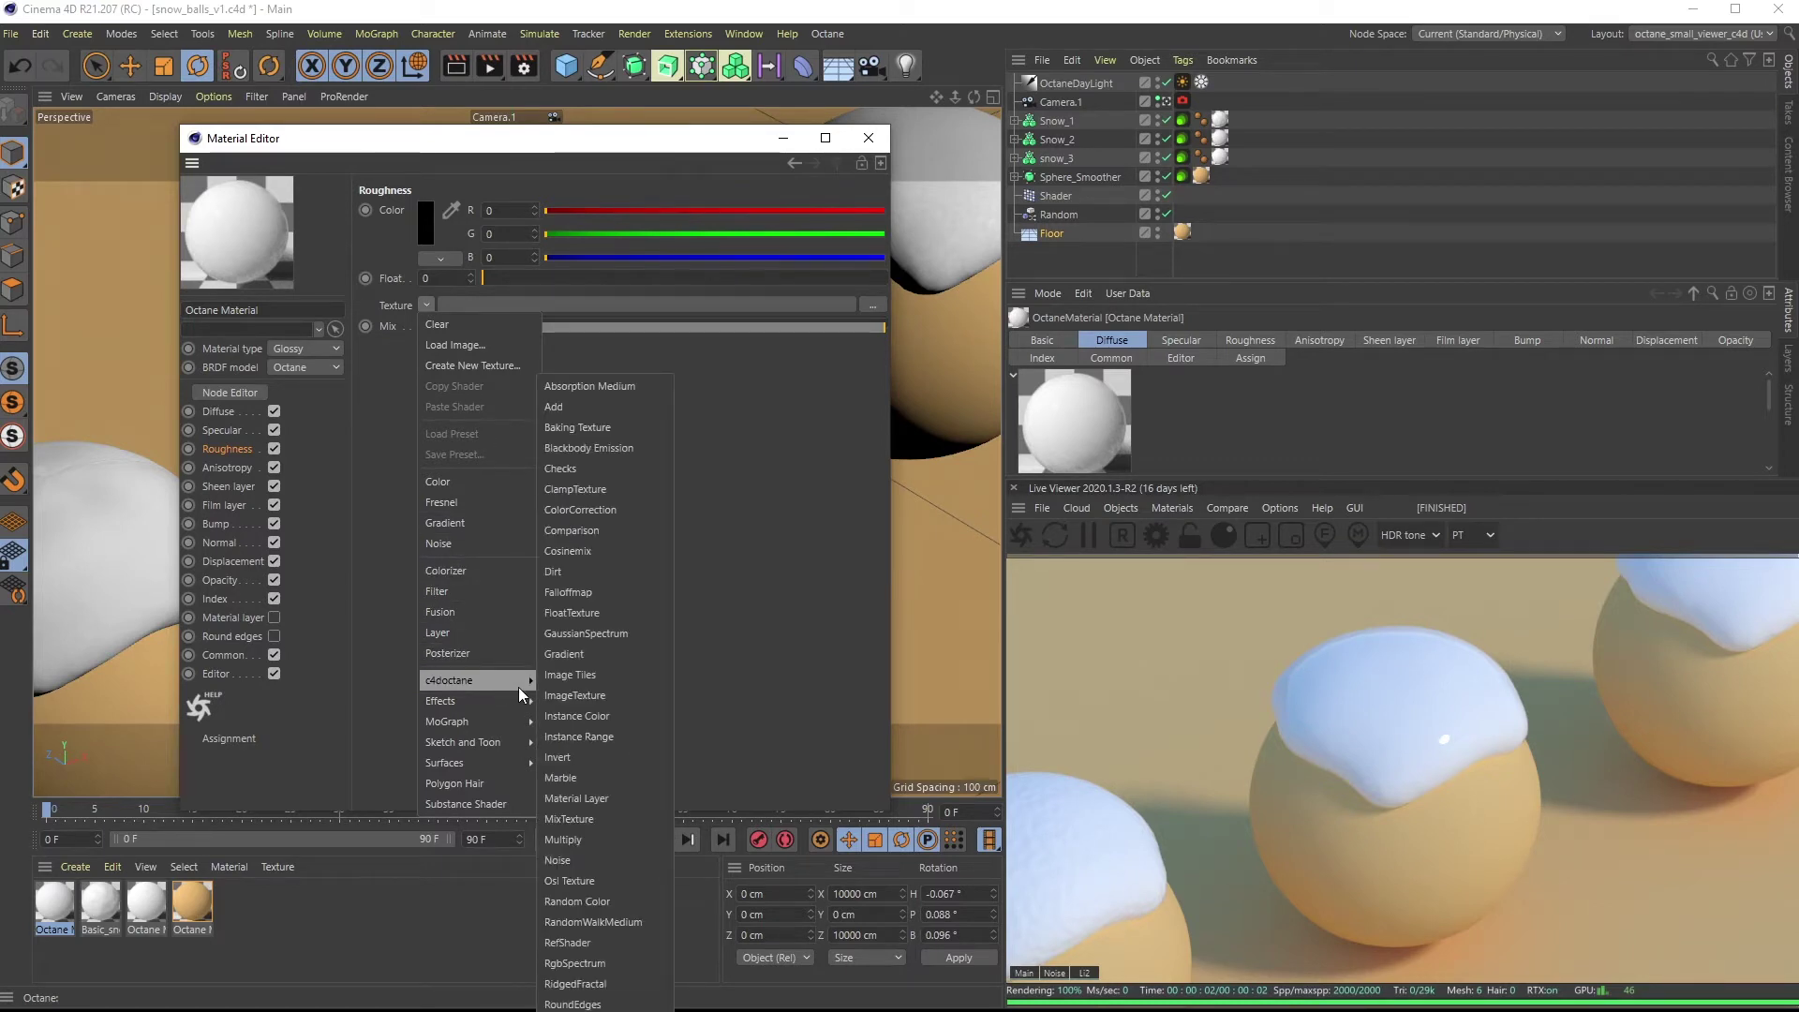
{"action": "left_click", "coordinate": [568, 865]}
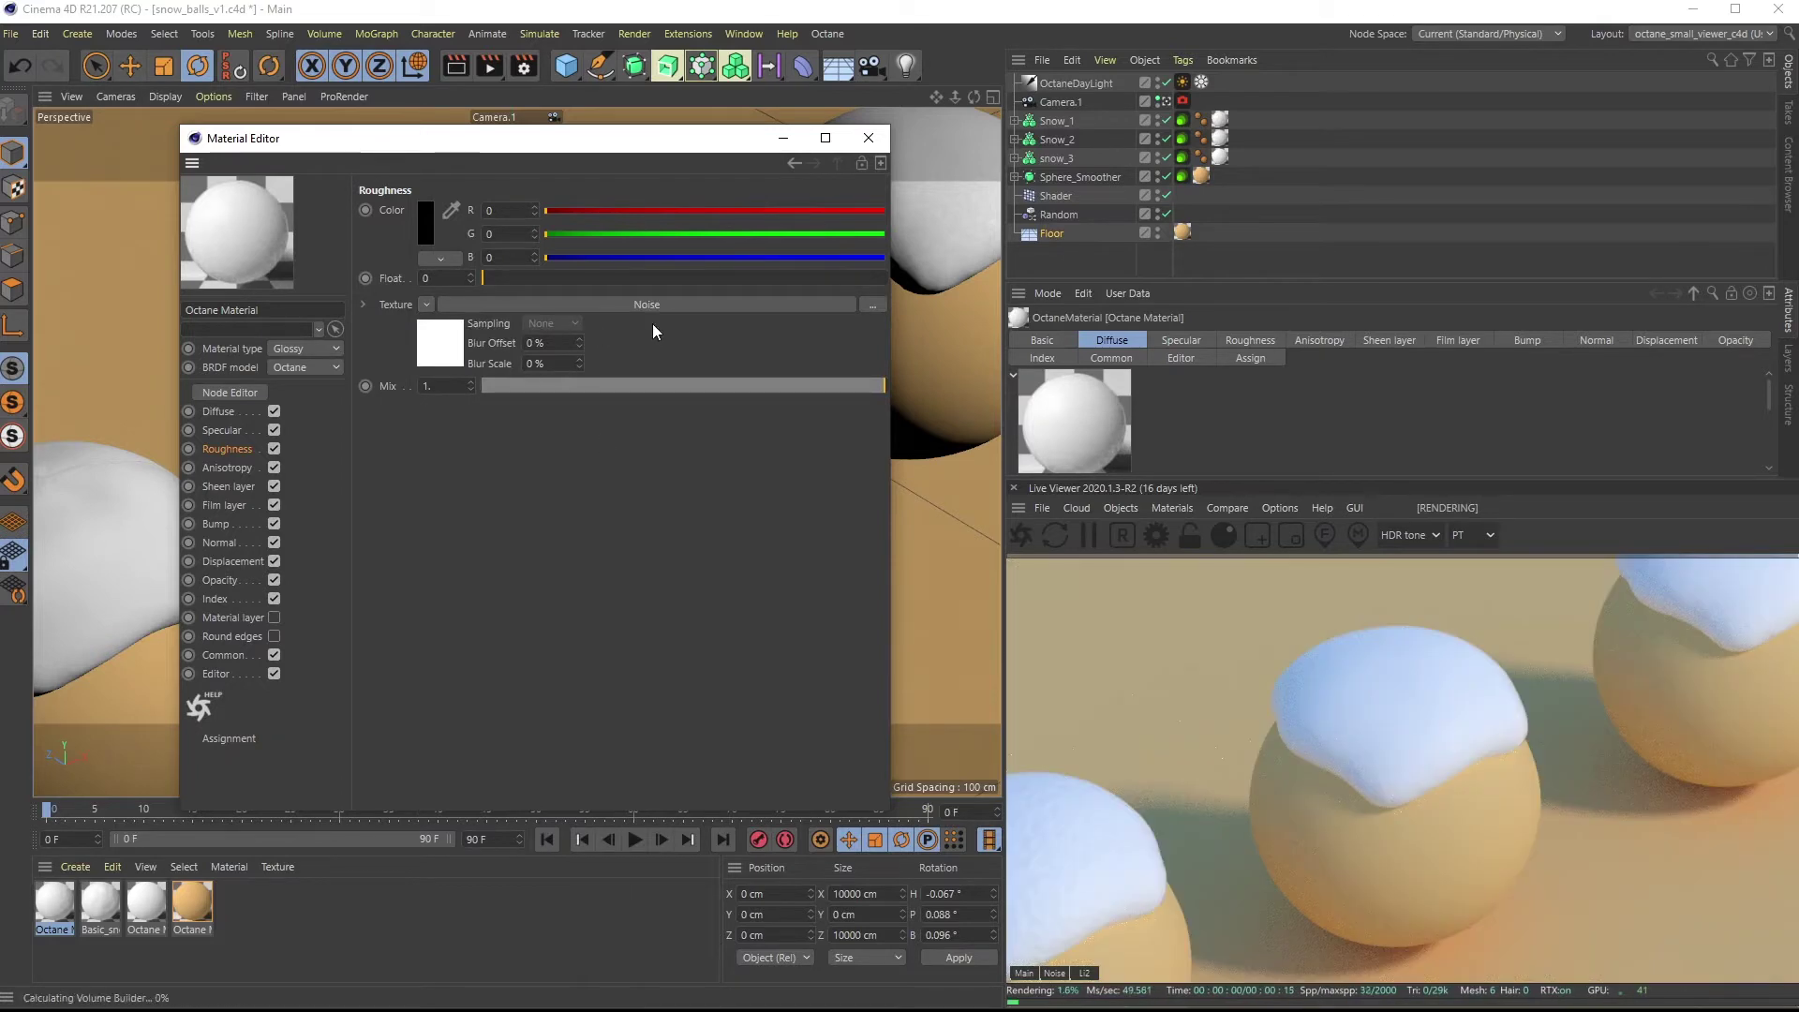
{"action": "left_click", "coordinate": [564, 304]}
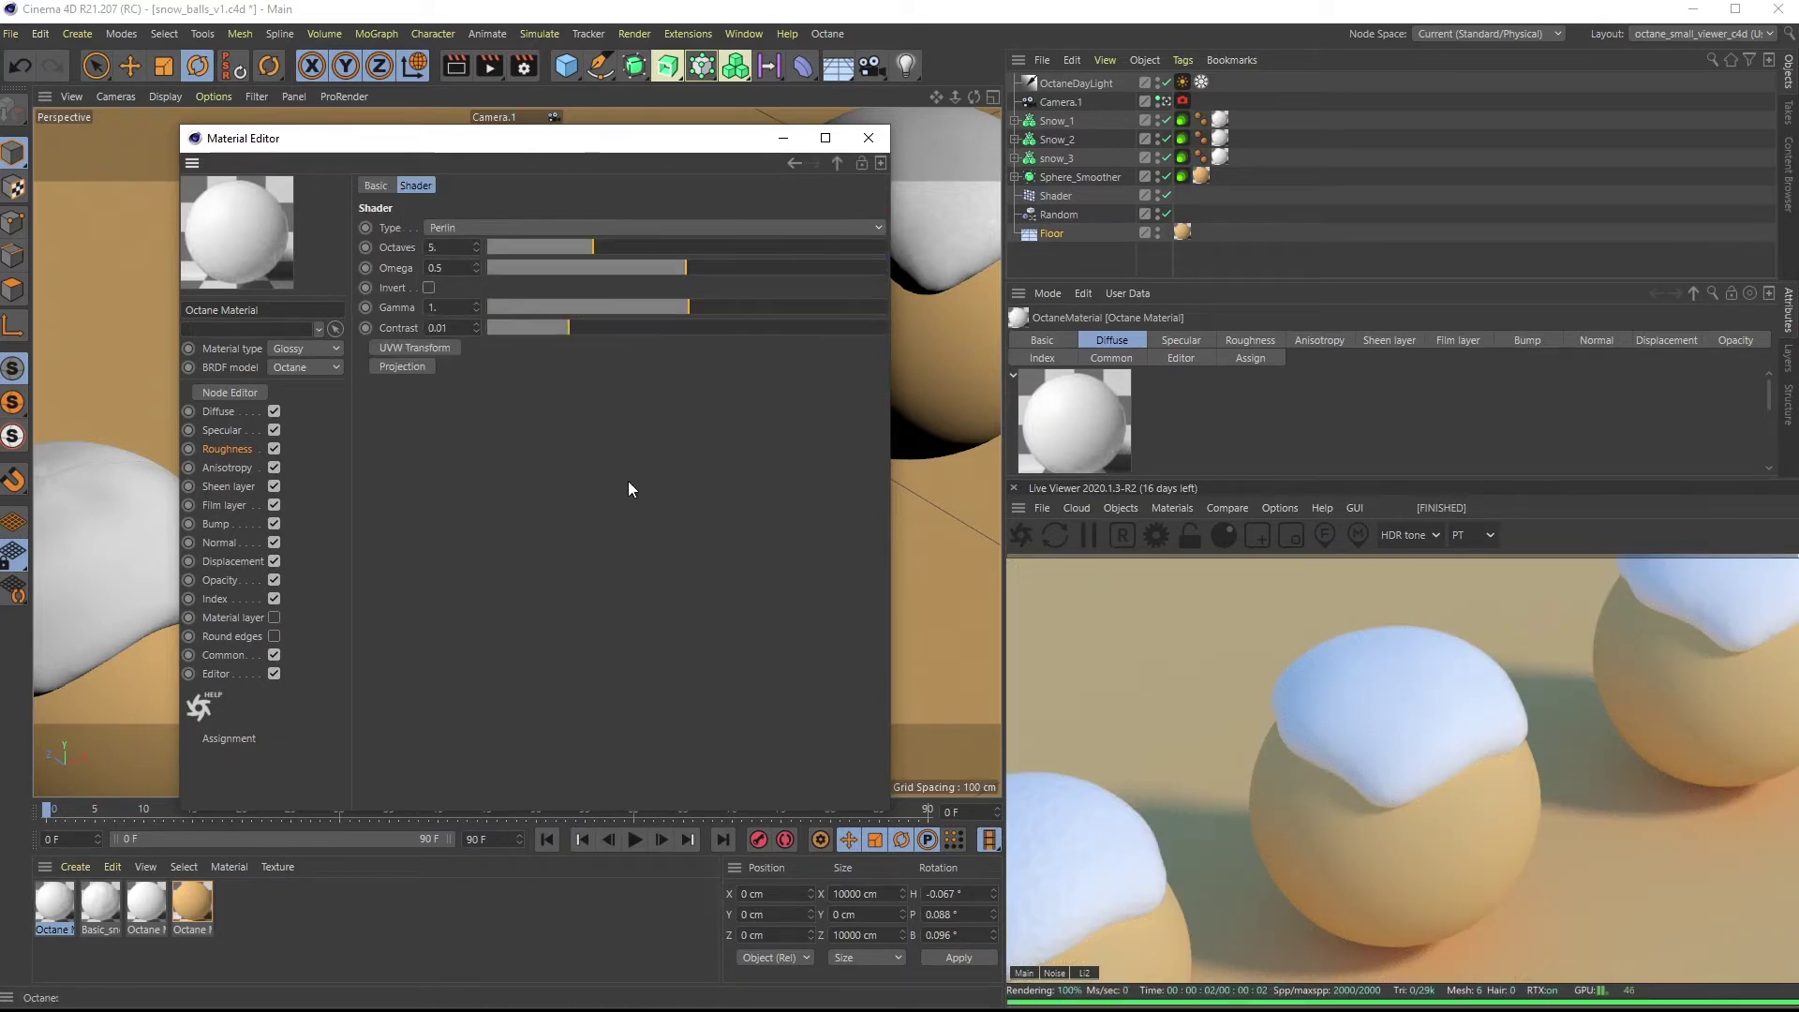
{"action": "left_click", "coordinate": [452, 226]}
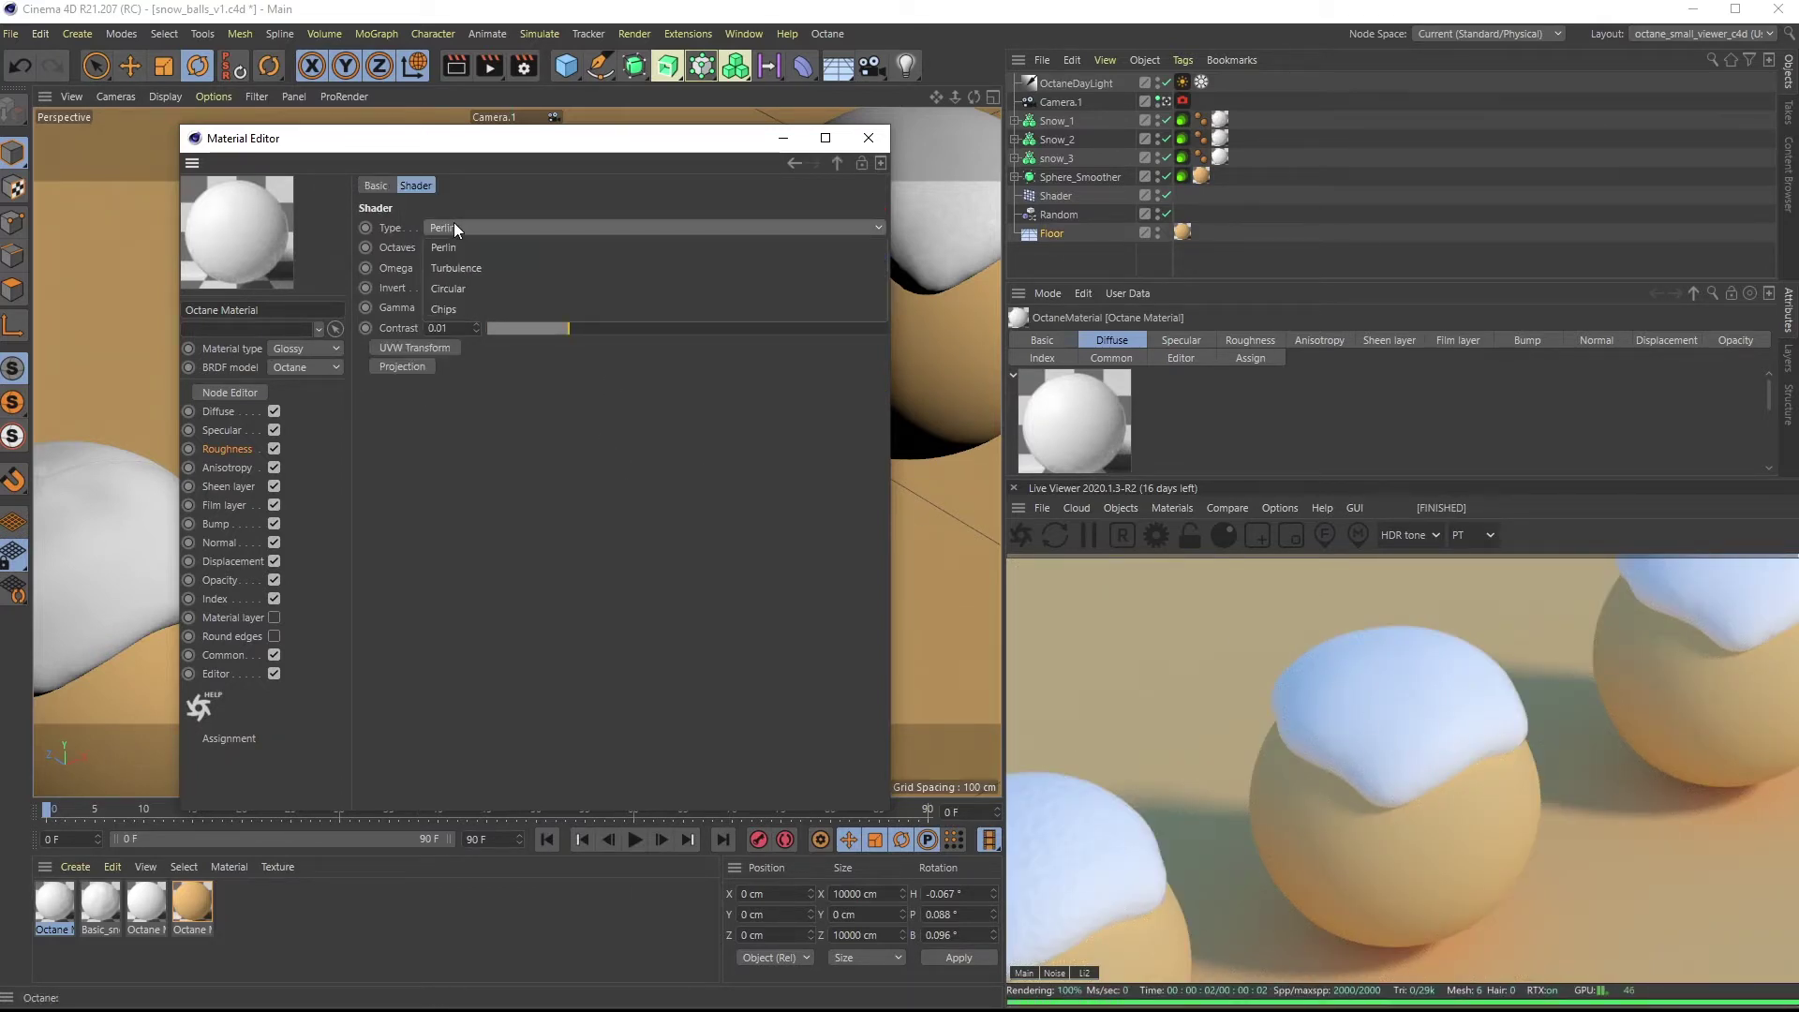
{"action": "left_click", "coordinate": [478, 268]}
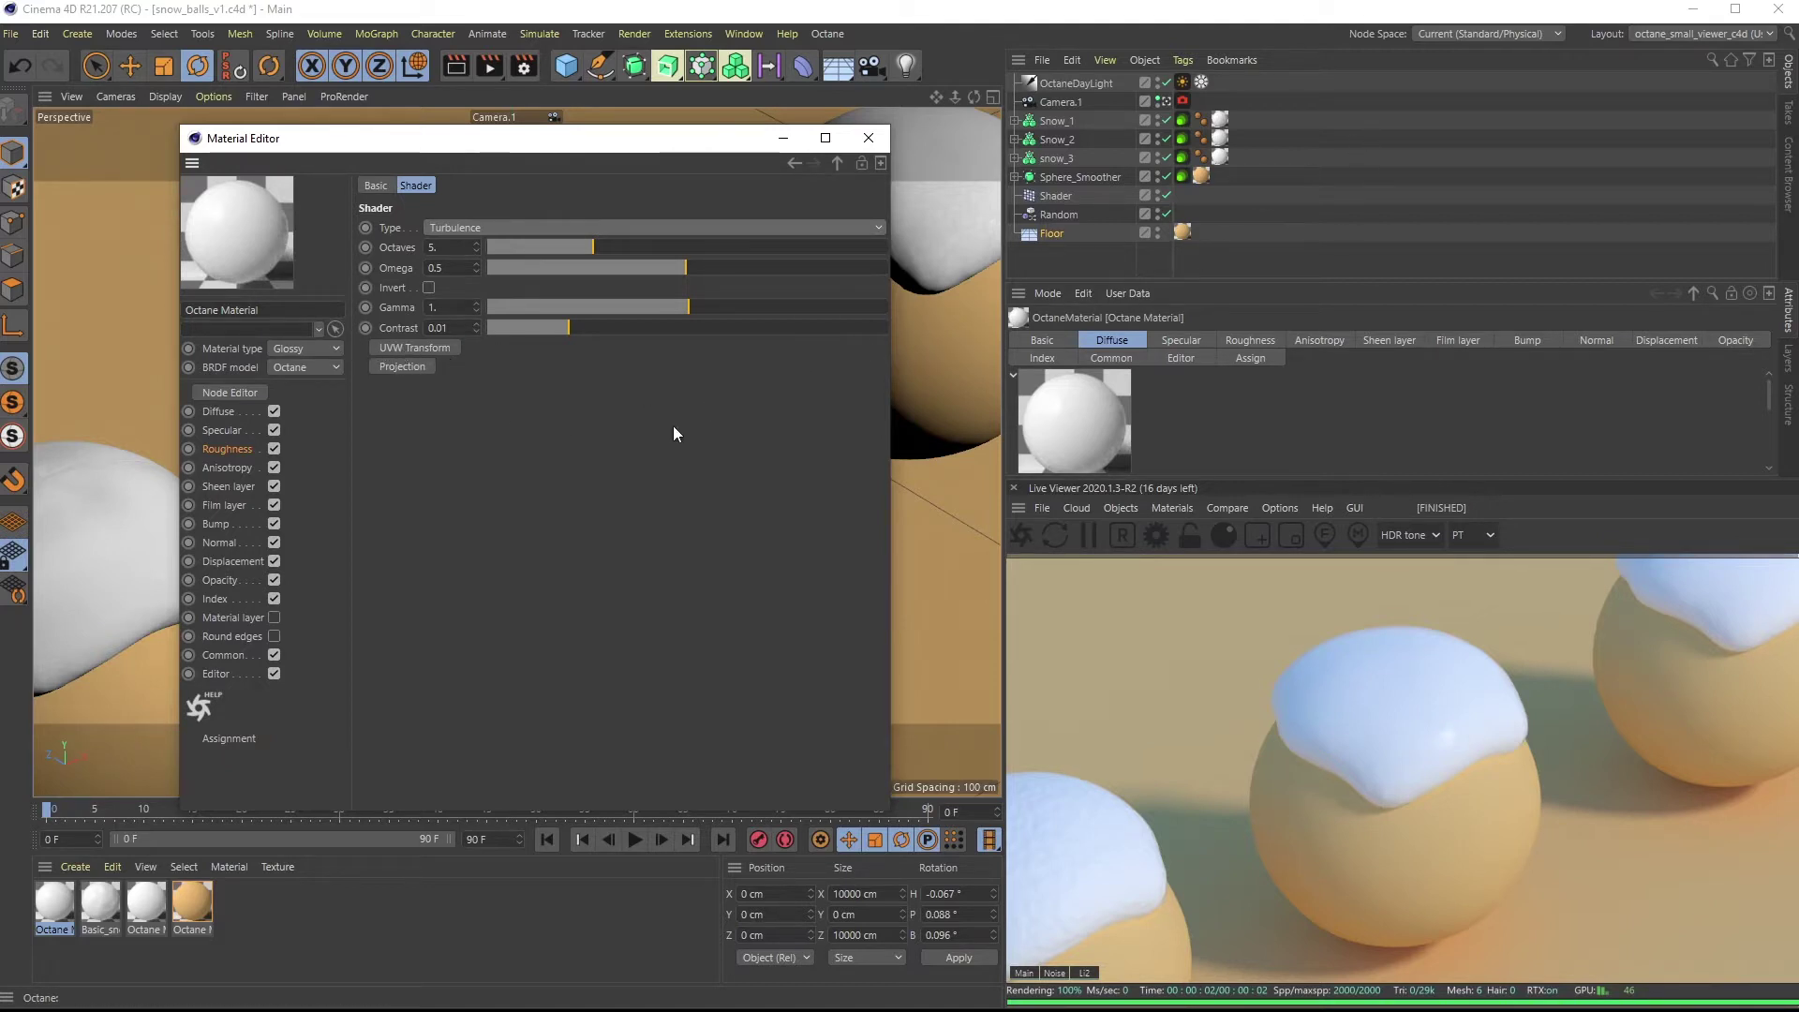
Add a UVW transform to the roughness noise and scale it uniformly to about 0.35
{"action": "left_click", "coordinate": [397, 350]}
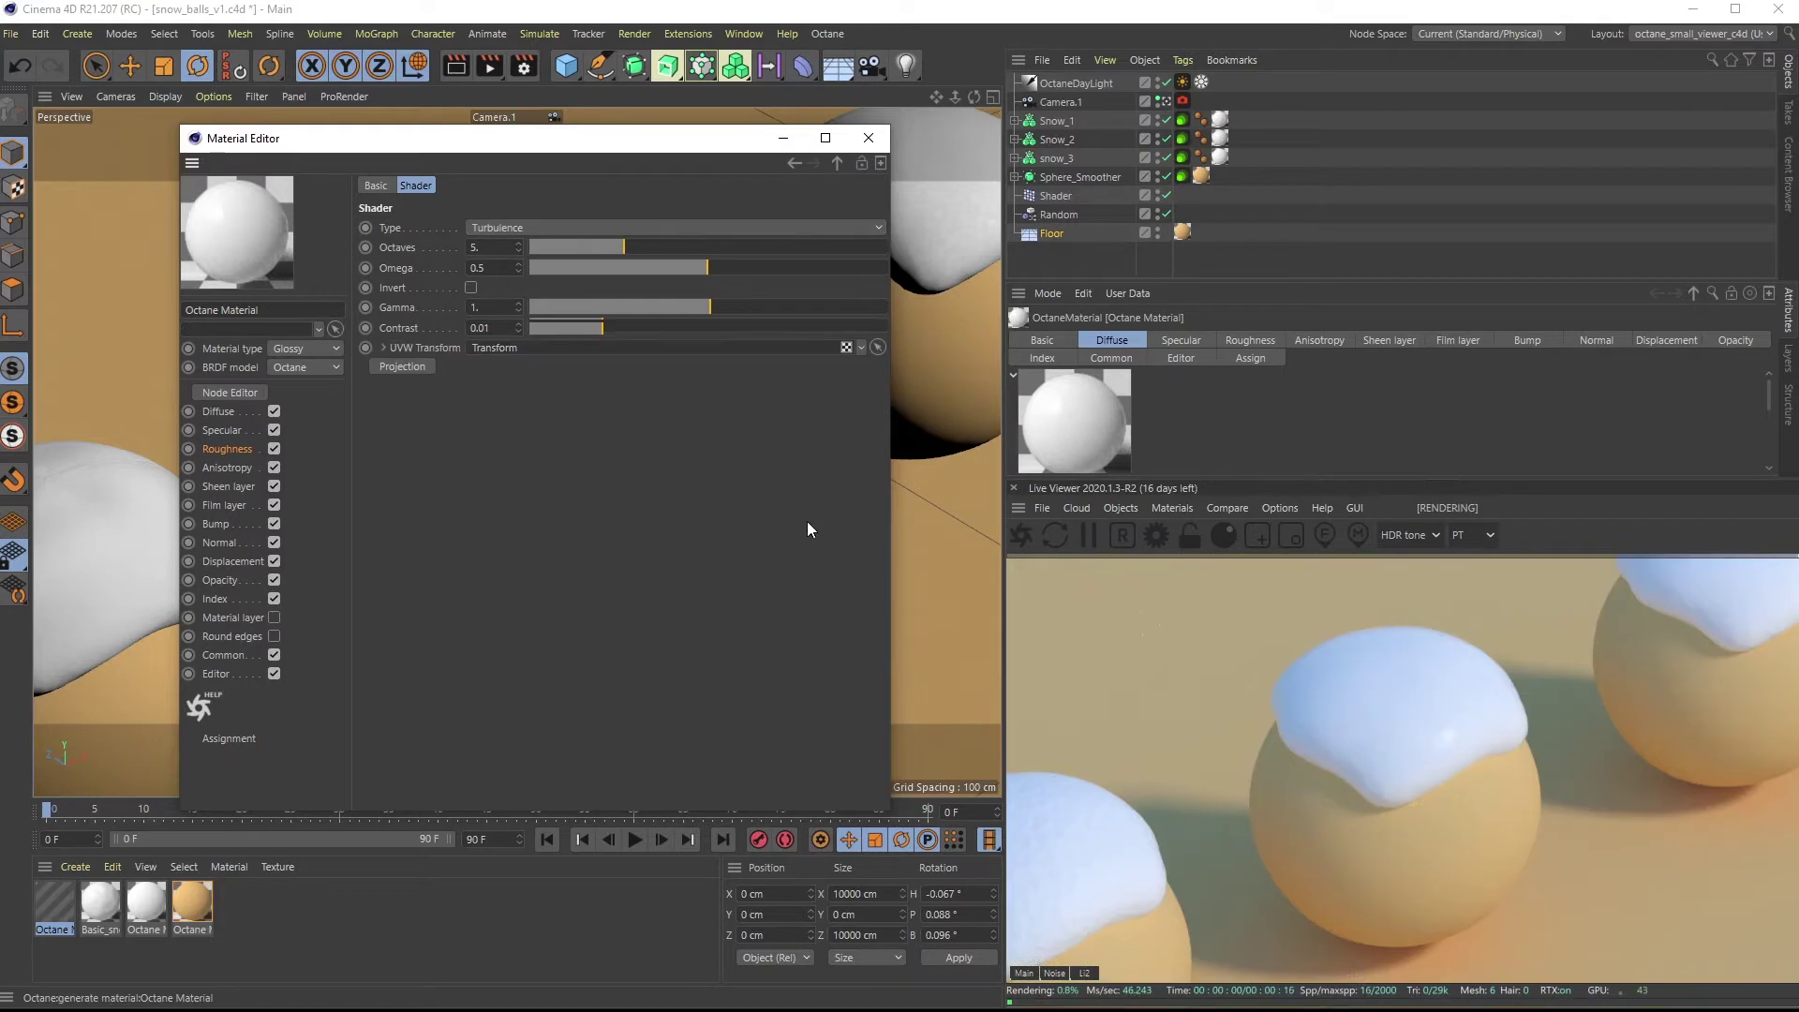
{"action": "left_click", "coordinate": [383, 346]}
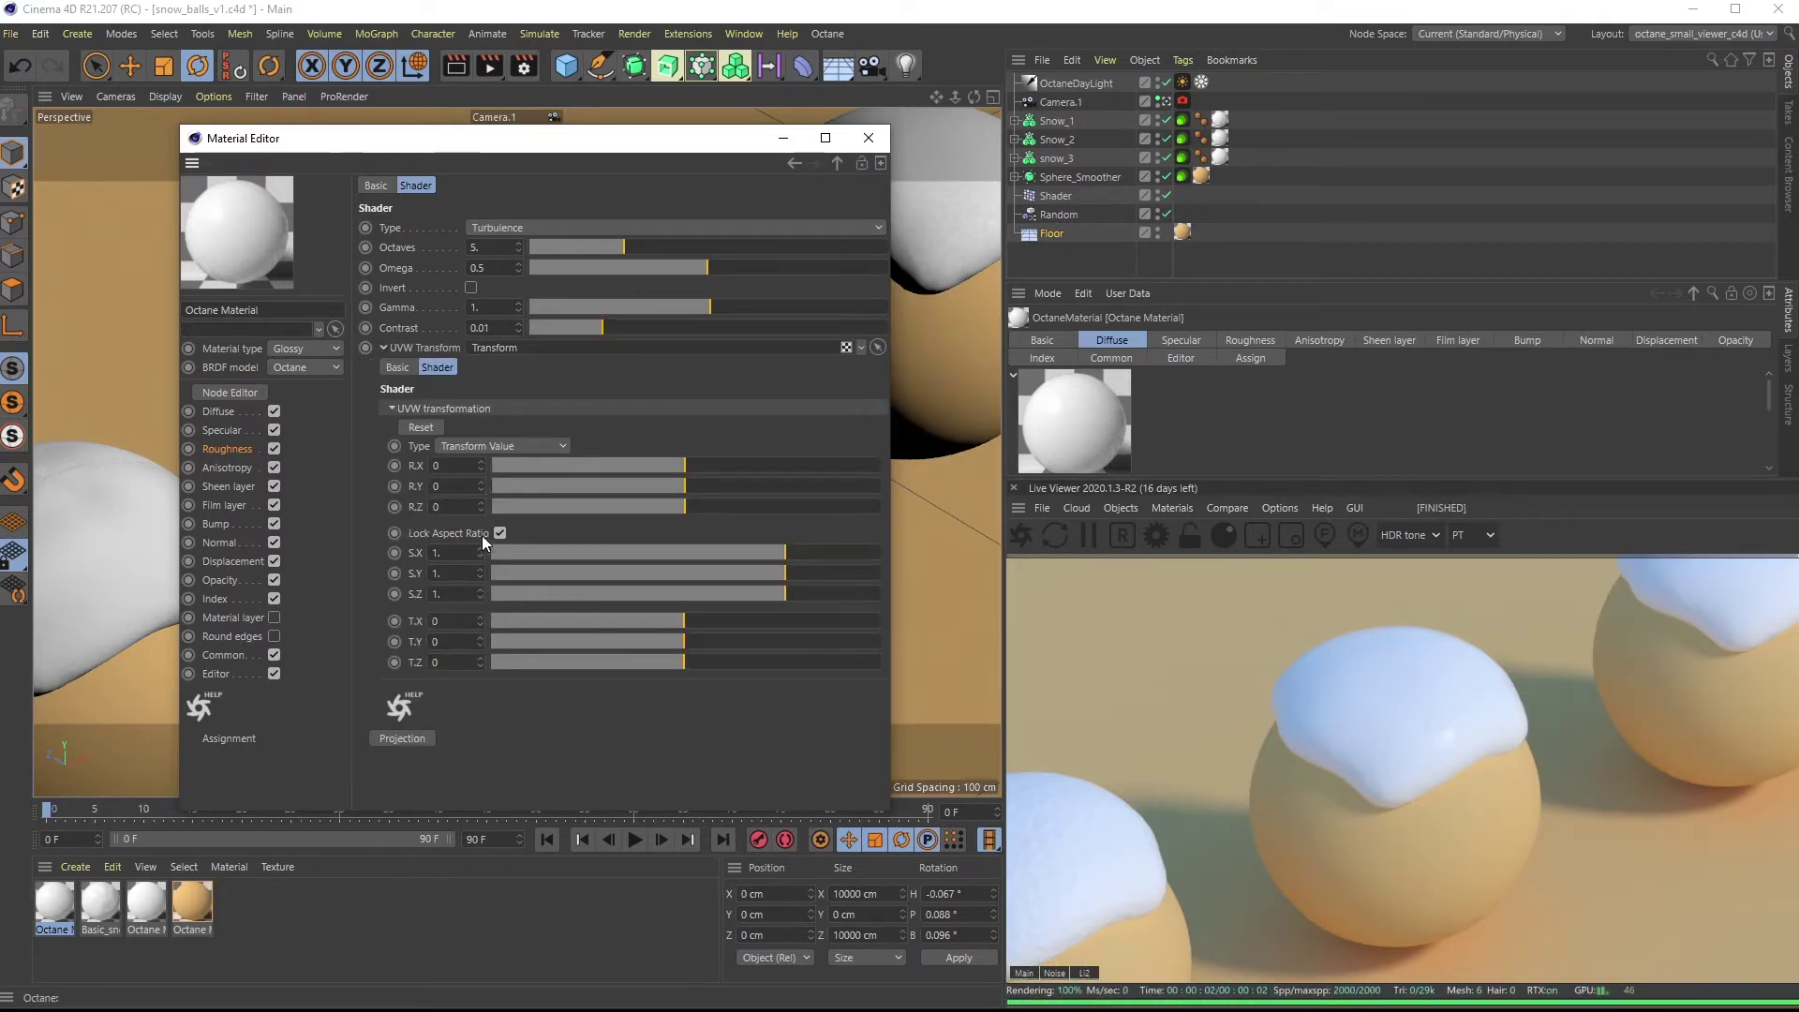
{"action": "left_click_drag", "start_coordinate": [806, 561], "coordinate": [726, 549]}
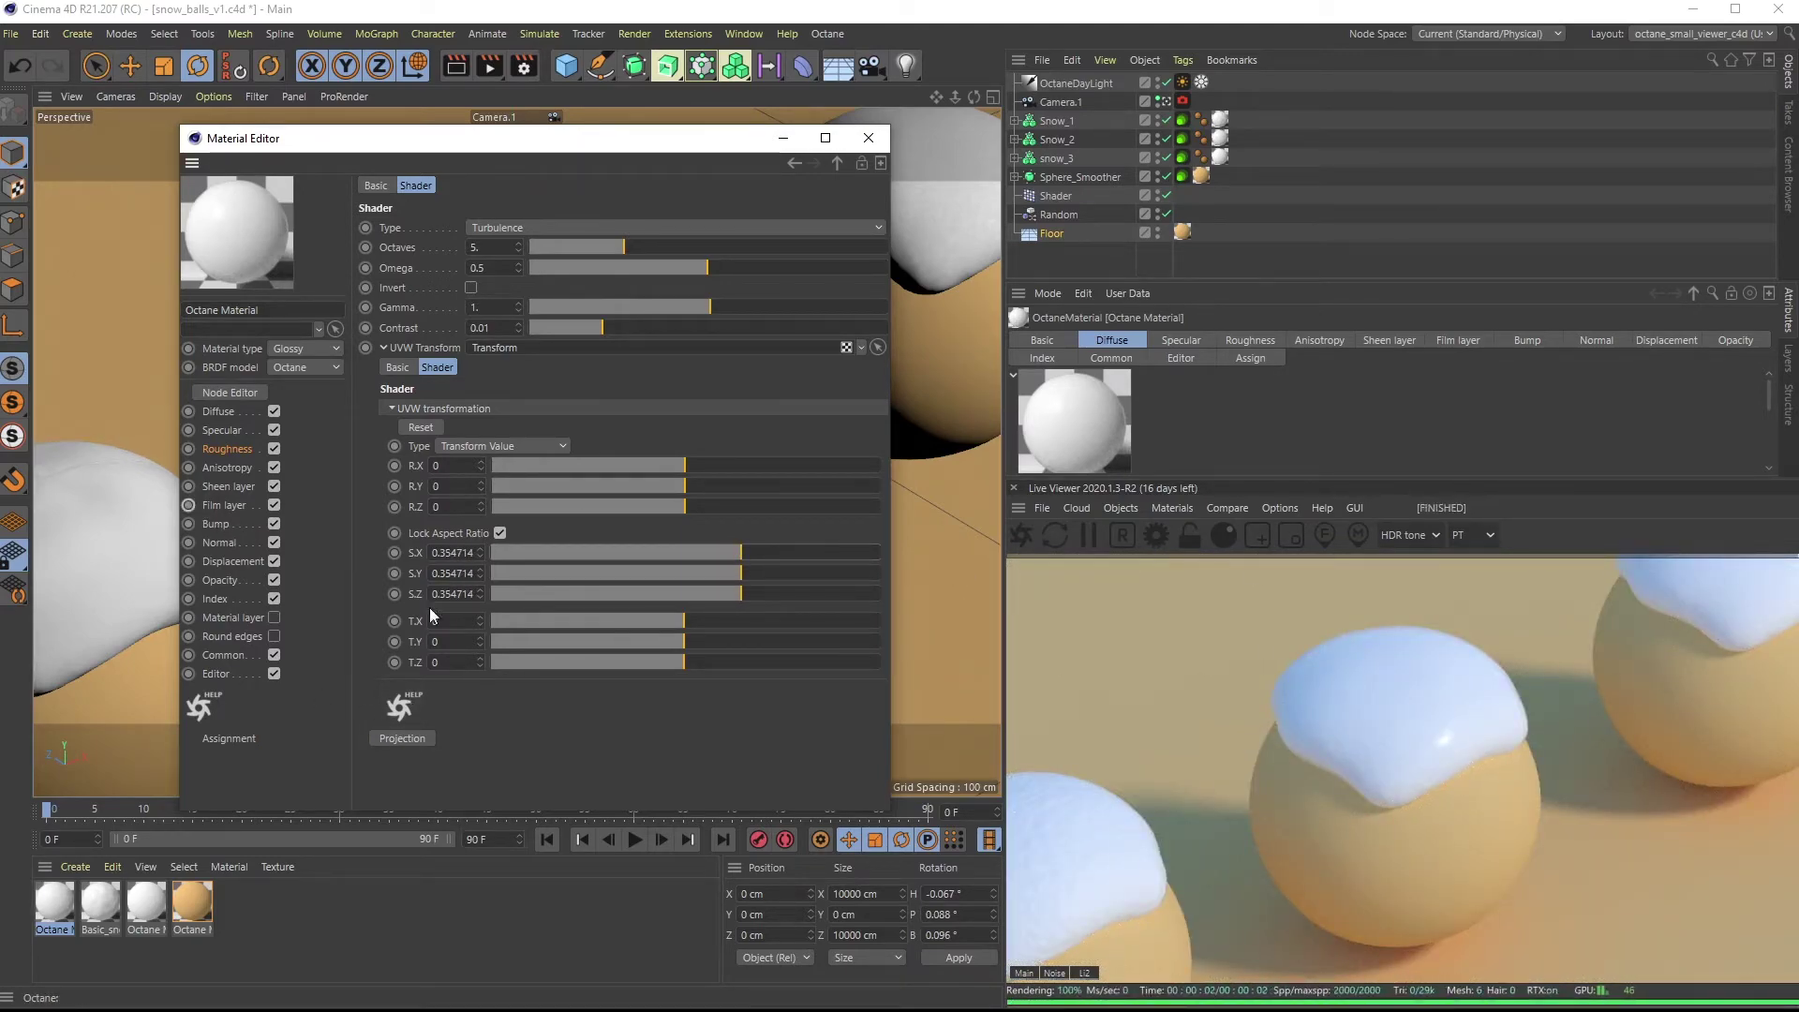
Copy the roughness noise texture into the glossy material's bump channel
{"action": "left_click", "coordinate": [837, 165]}
{"action": "right_click", "coordinate": [396, 301]}
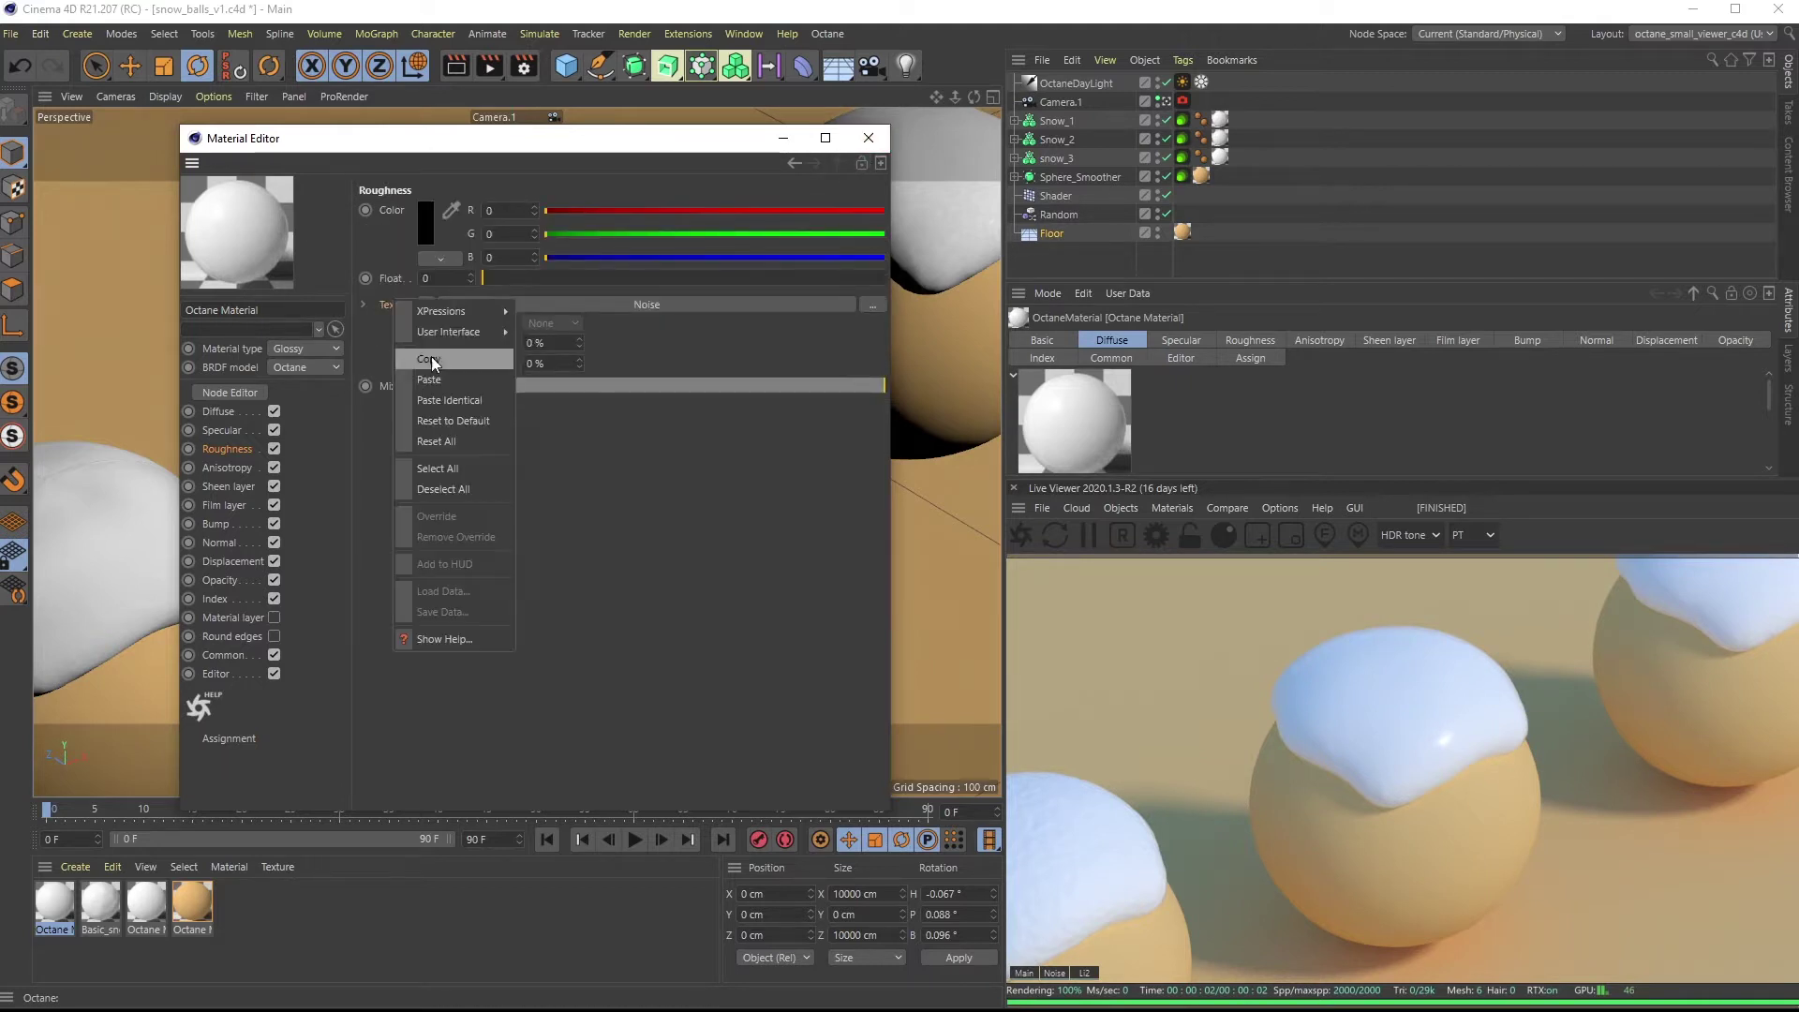
{"action": "left_click", "coordinate": [429, 359]}
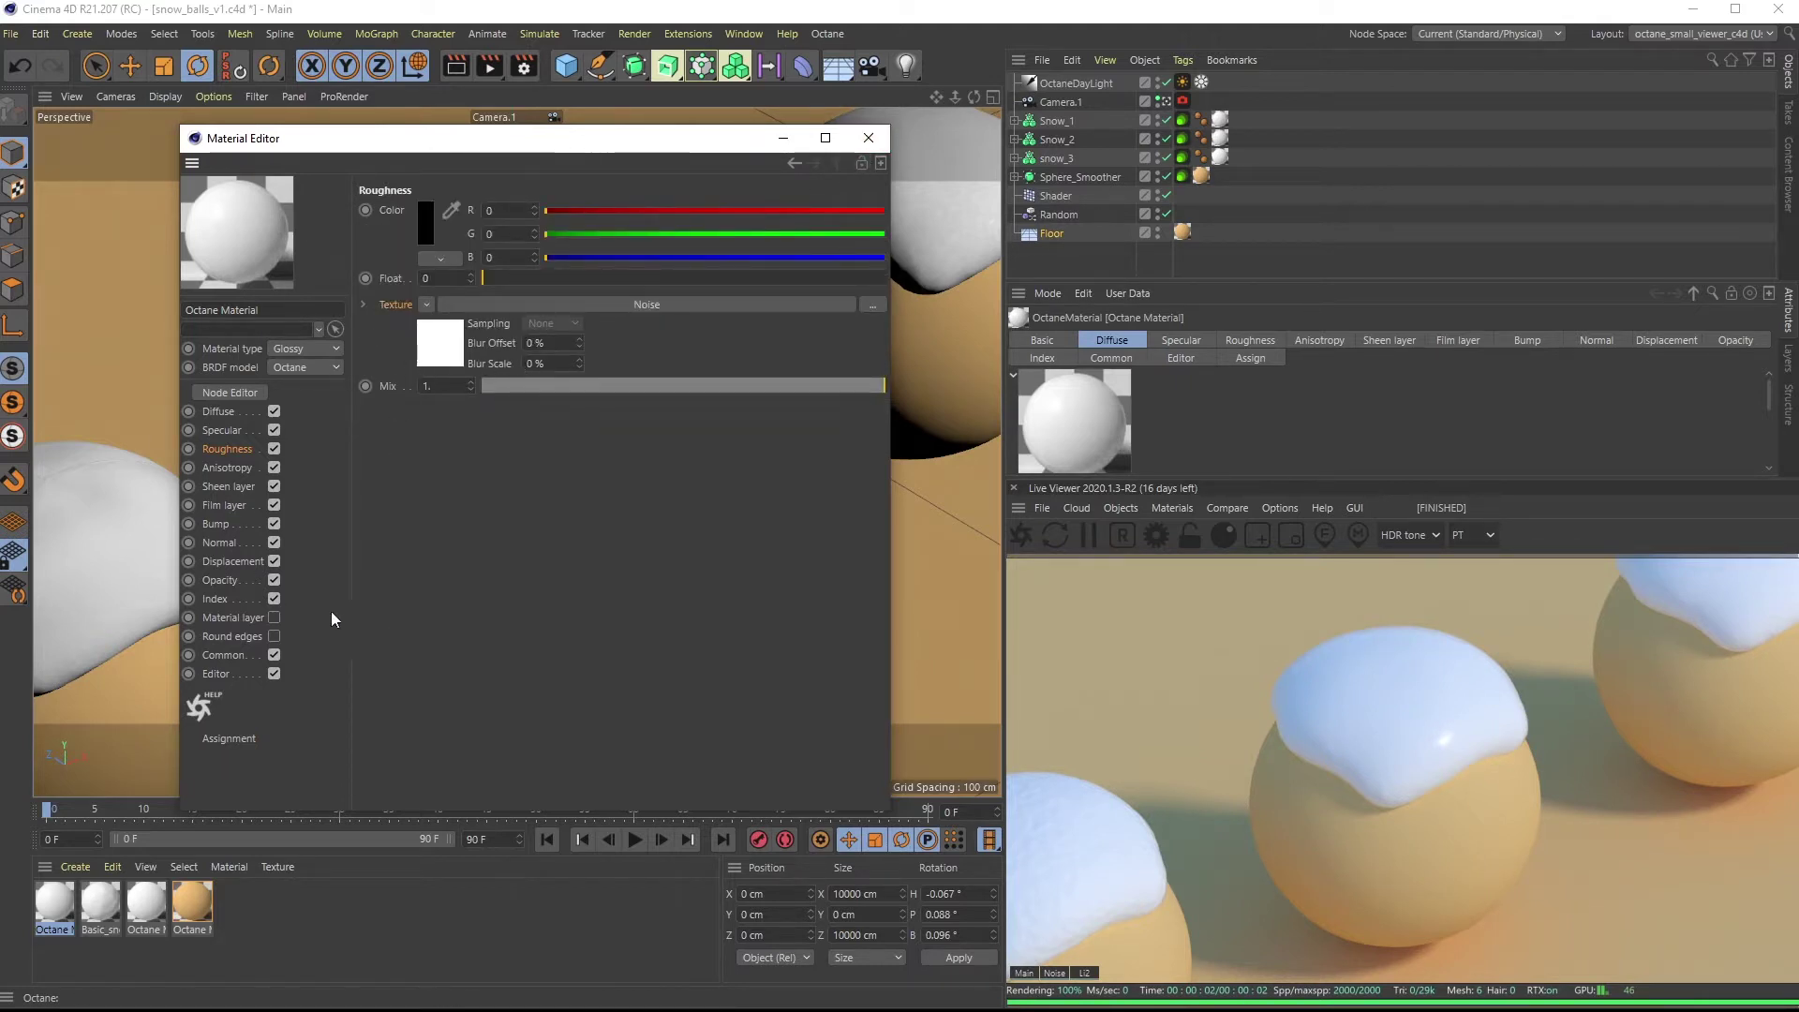
{"action": "left_click", "coordinate": [216, 524]}
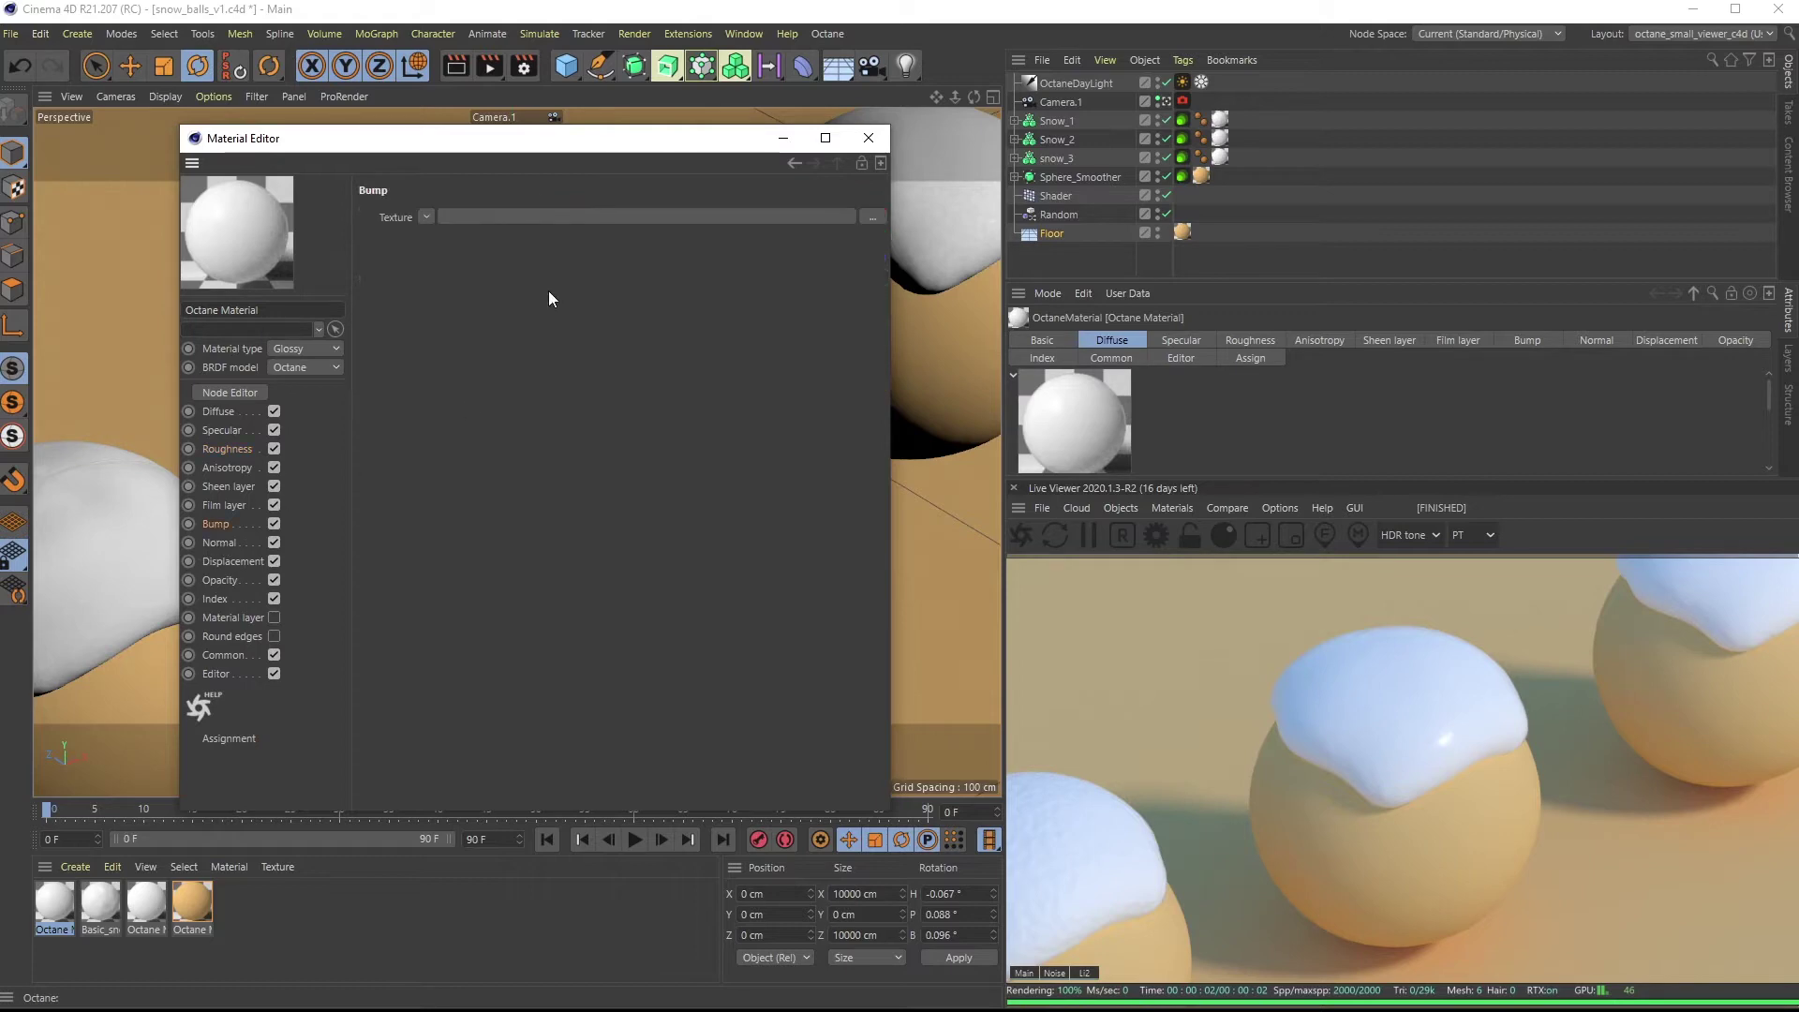
{"action": "right_click", "coordinate": [392, 221]}
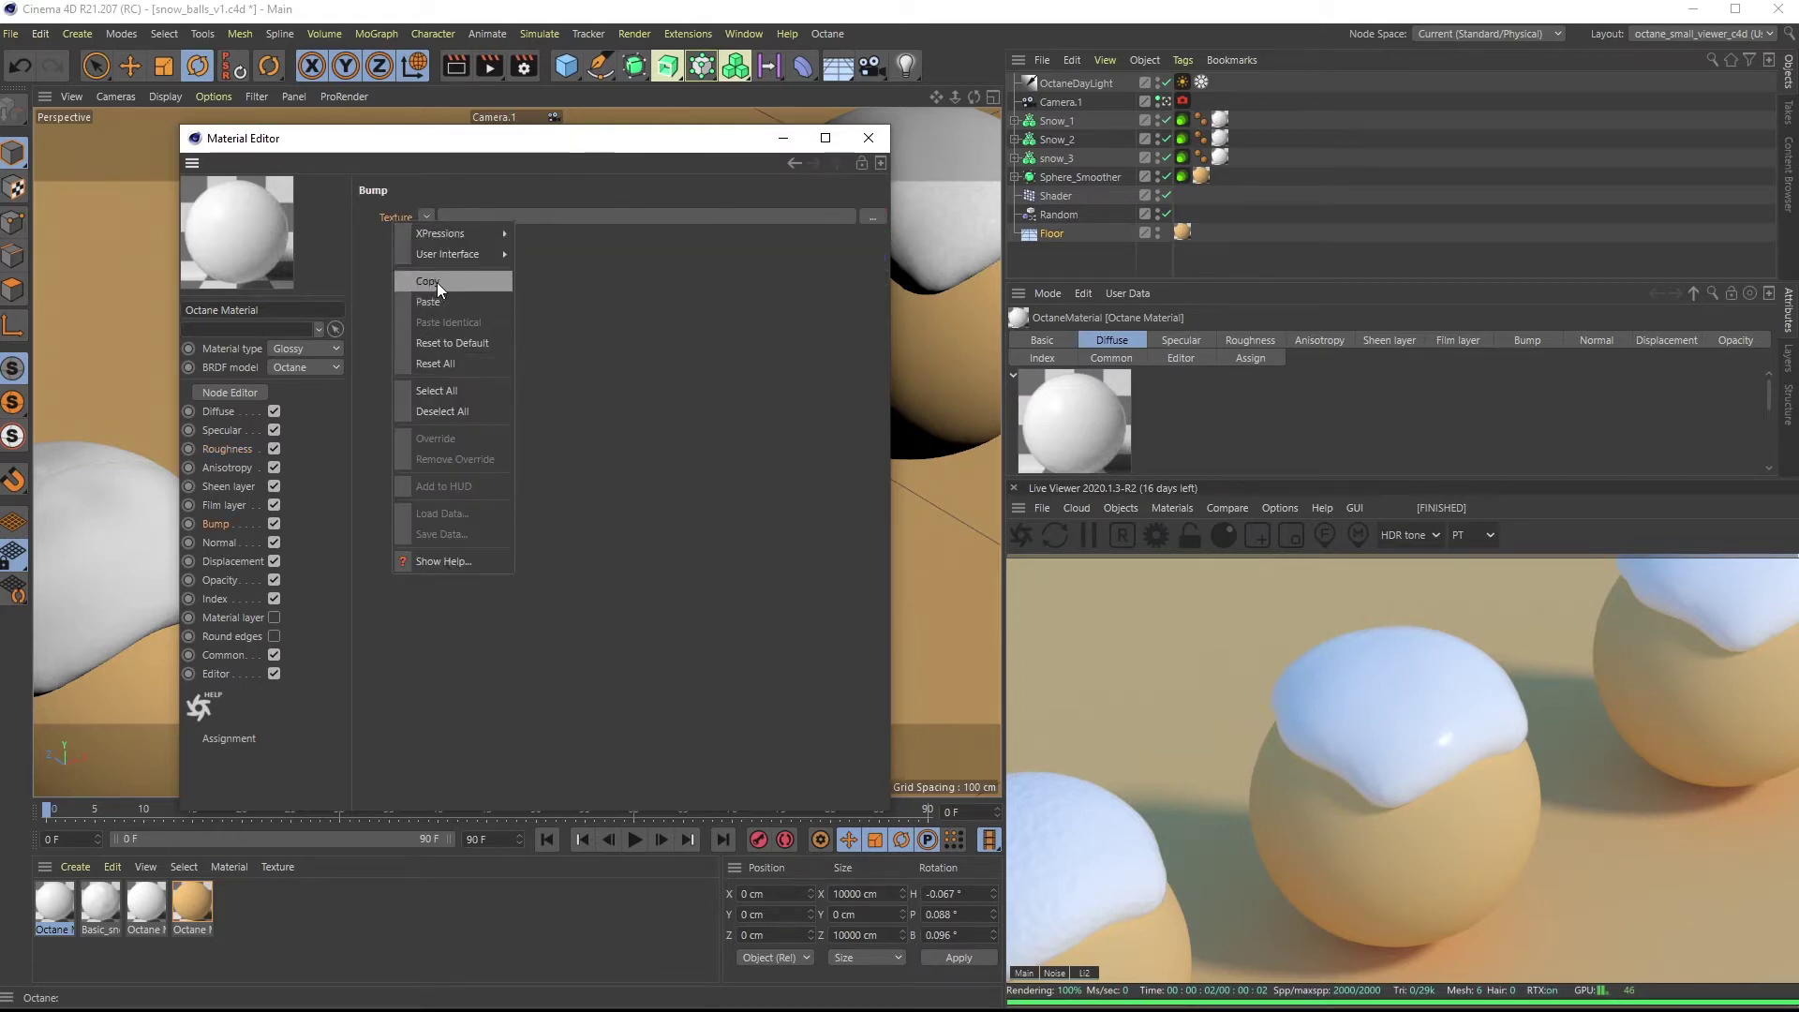
{"action": "left_click", "coordinate": [449, 300]}
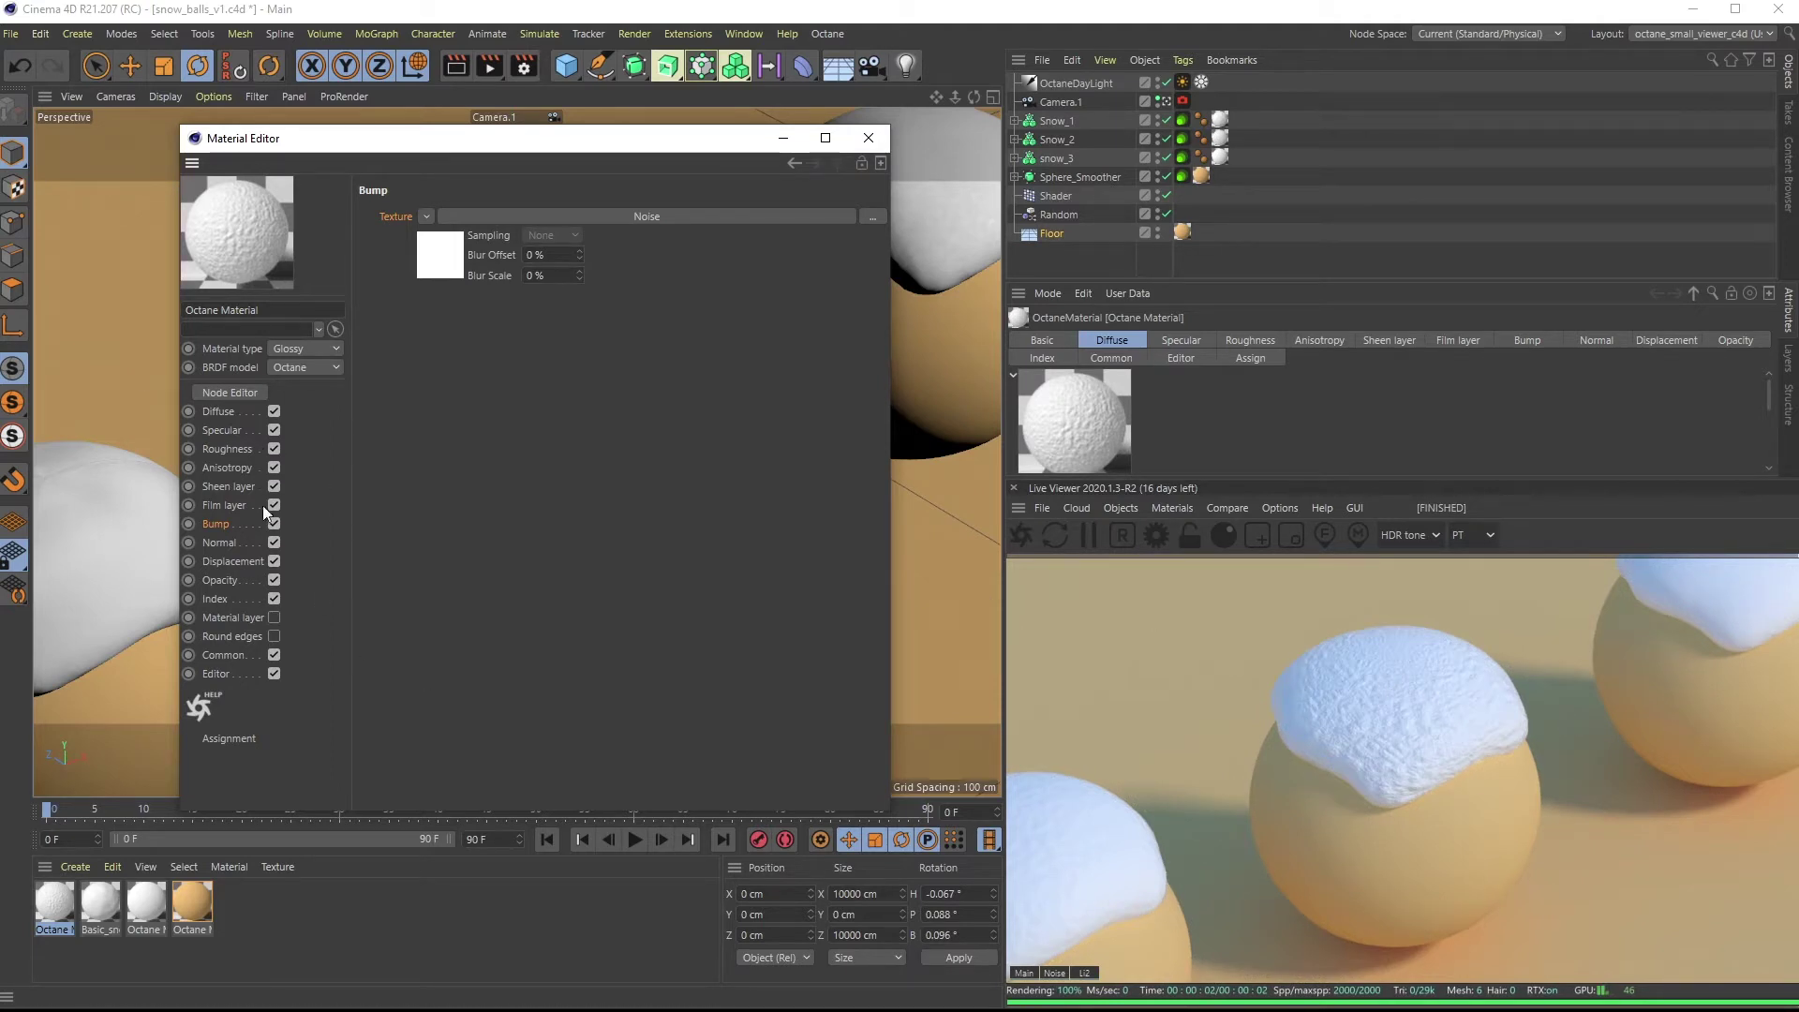
Set the bump noise's UVW transform scale to 0.8 on all axes
{"action": "left_click", "coordinate": [527, 213]}
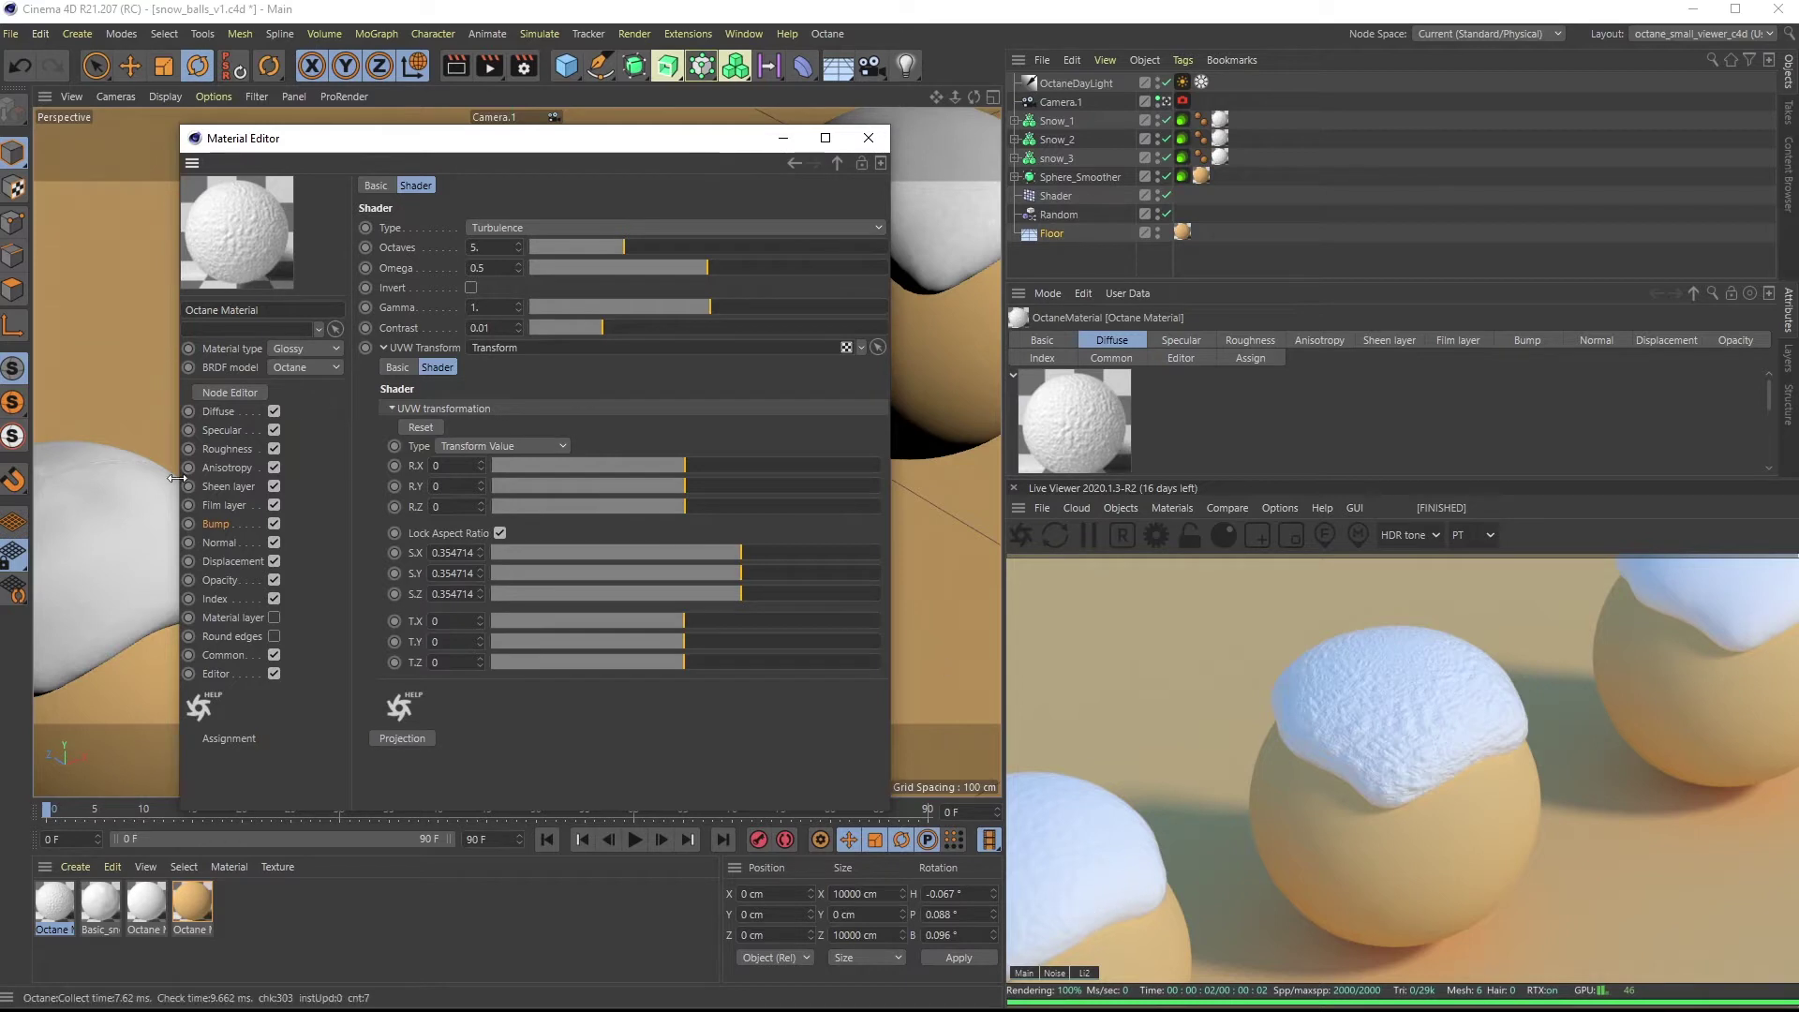
{"action": "left_click", "coordinate": [107, 476]}
{"action": "mouse_move", "coordinate": [171, 459]}
{"action": "middle_mouse_down", "text": "alt"}
{"action": "mouse_move", "coordinate": [205, 470]}
{"action": "mouse_move", "coordinate": [178, 457]}
{"action": "middle_mouse_up", "text": "alt"}
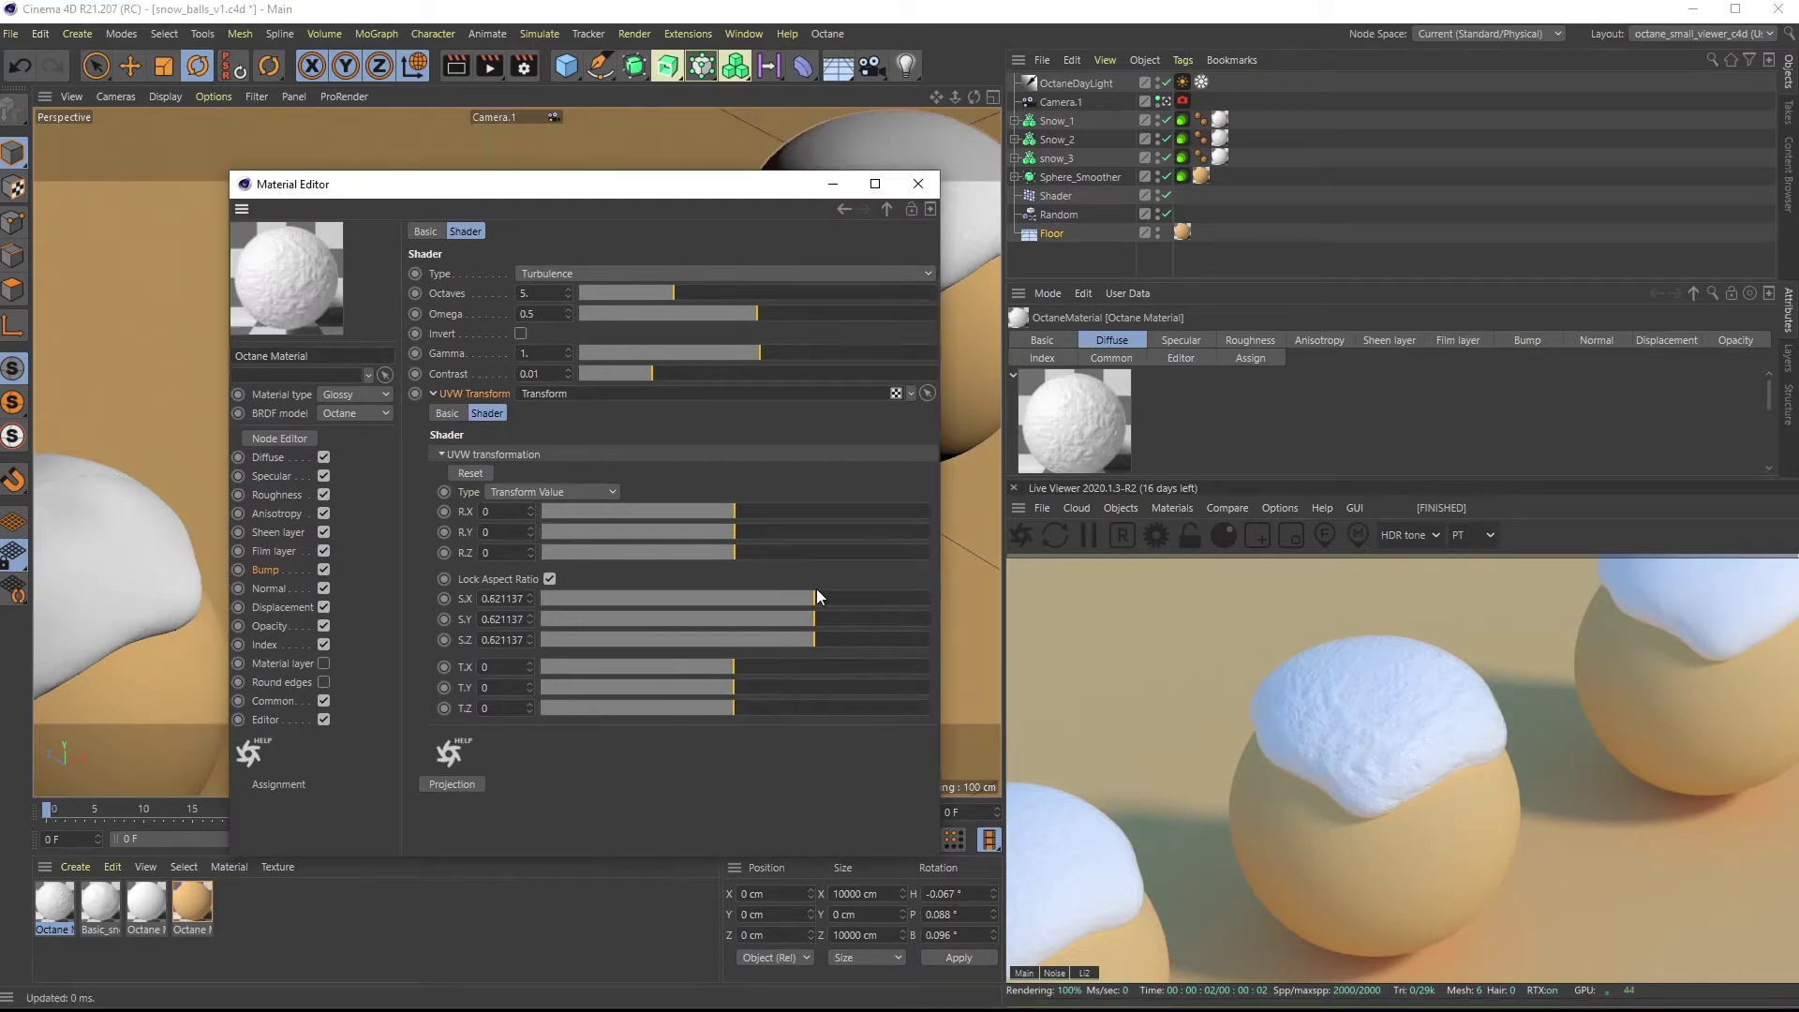
{"action": "left_click_drag", "start_coordinate": [816, 590], "coordinate": [818, 603]}
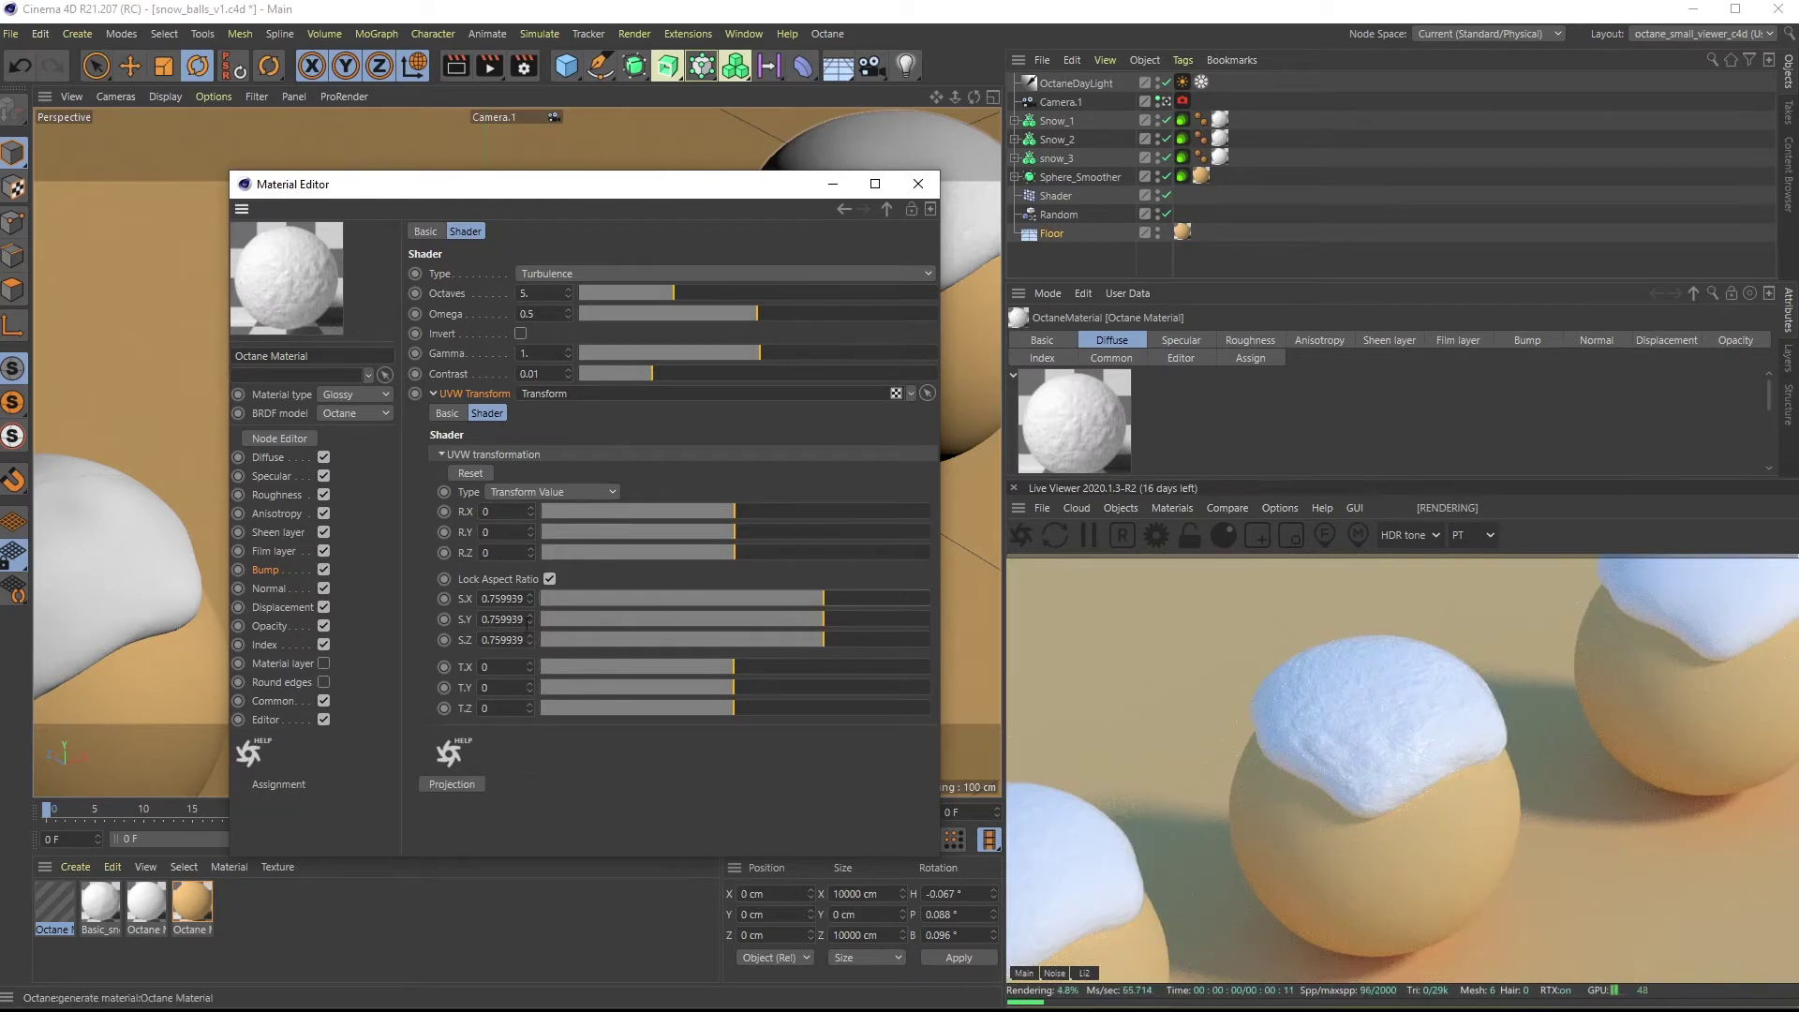
{"action": "left_click", "coordinate": [503, 599]}
{"action": "type", "text": "0.8"}
{"action": "key", "text": "Return"}
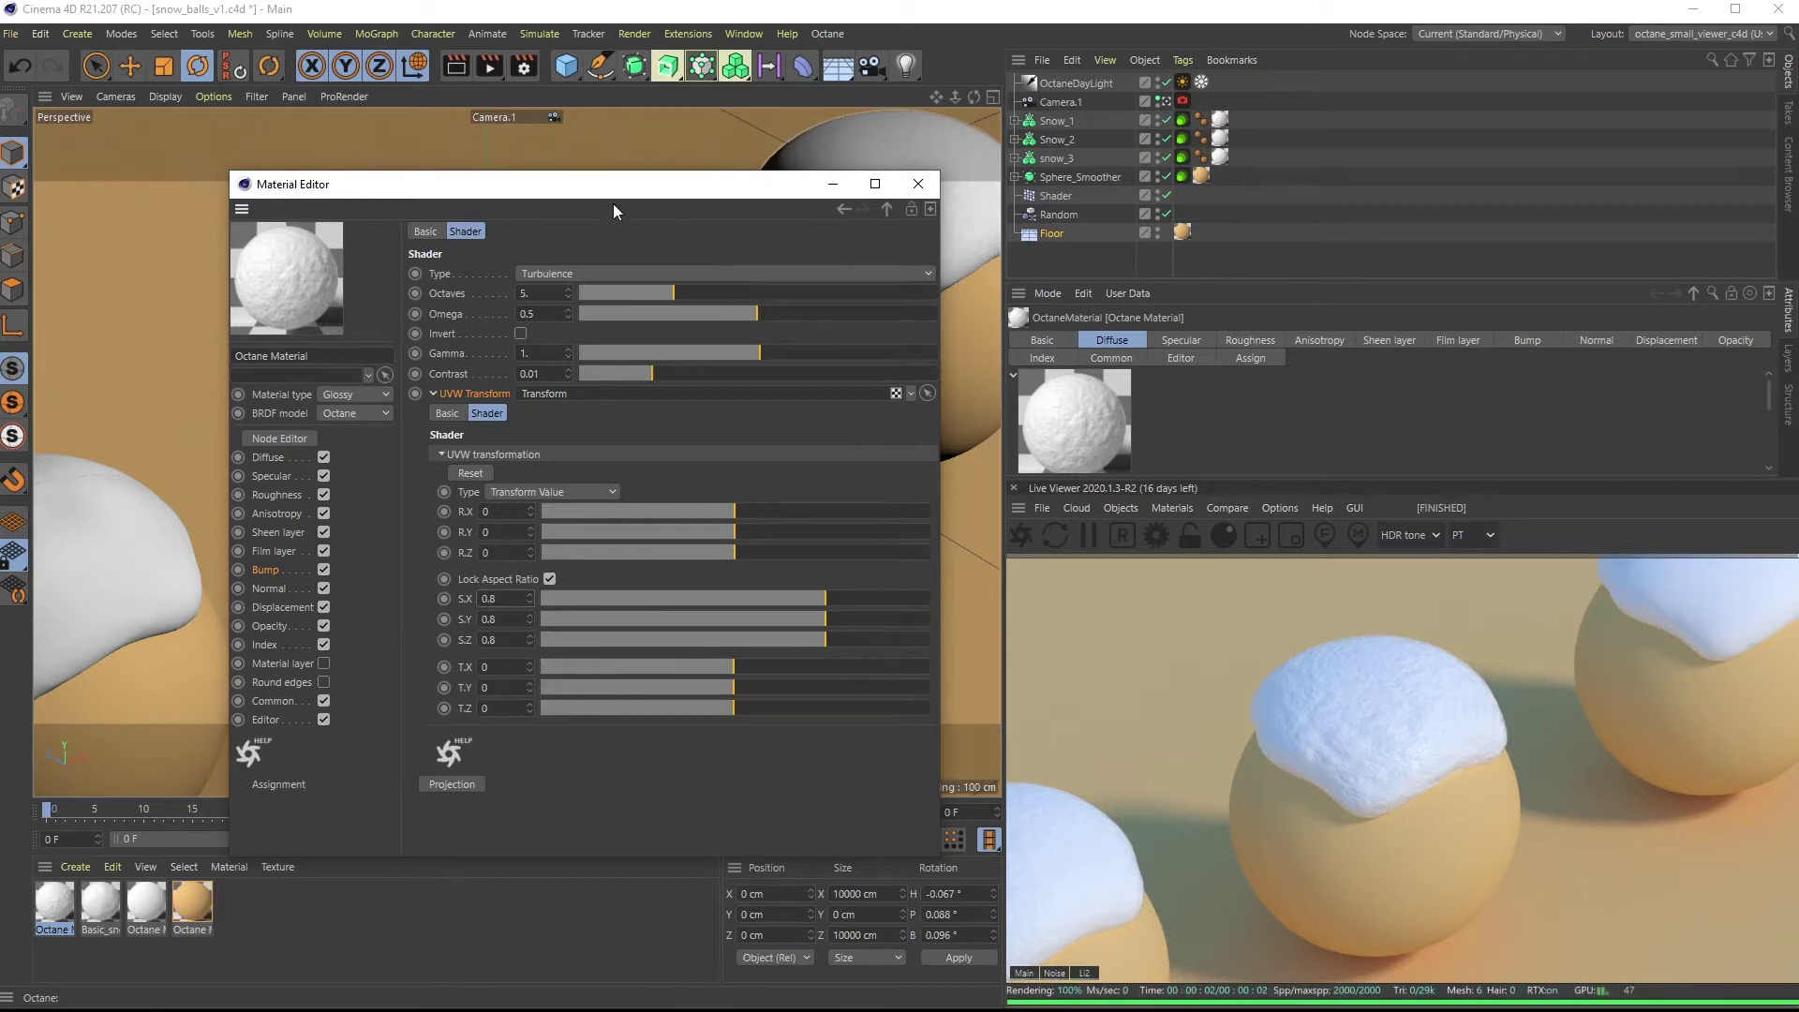
Enable Invert on the bump noise and set its Omega to 0.4, trying gamma and contrast changes first
{"action": "left_click_drag", "start_coordinate": [729, 351], "coordinate": [790, 433]}
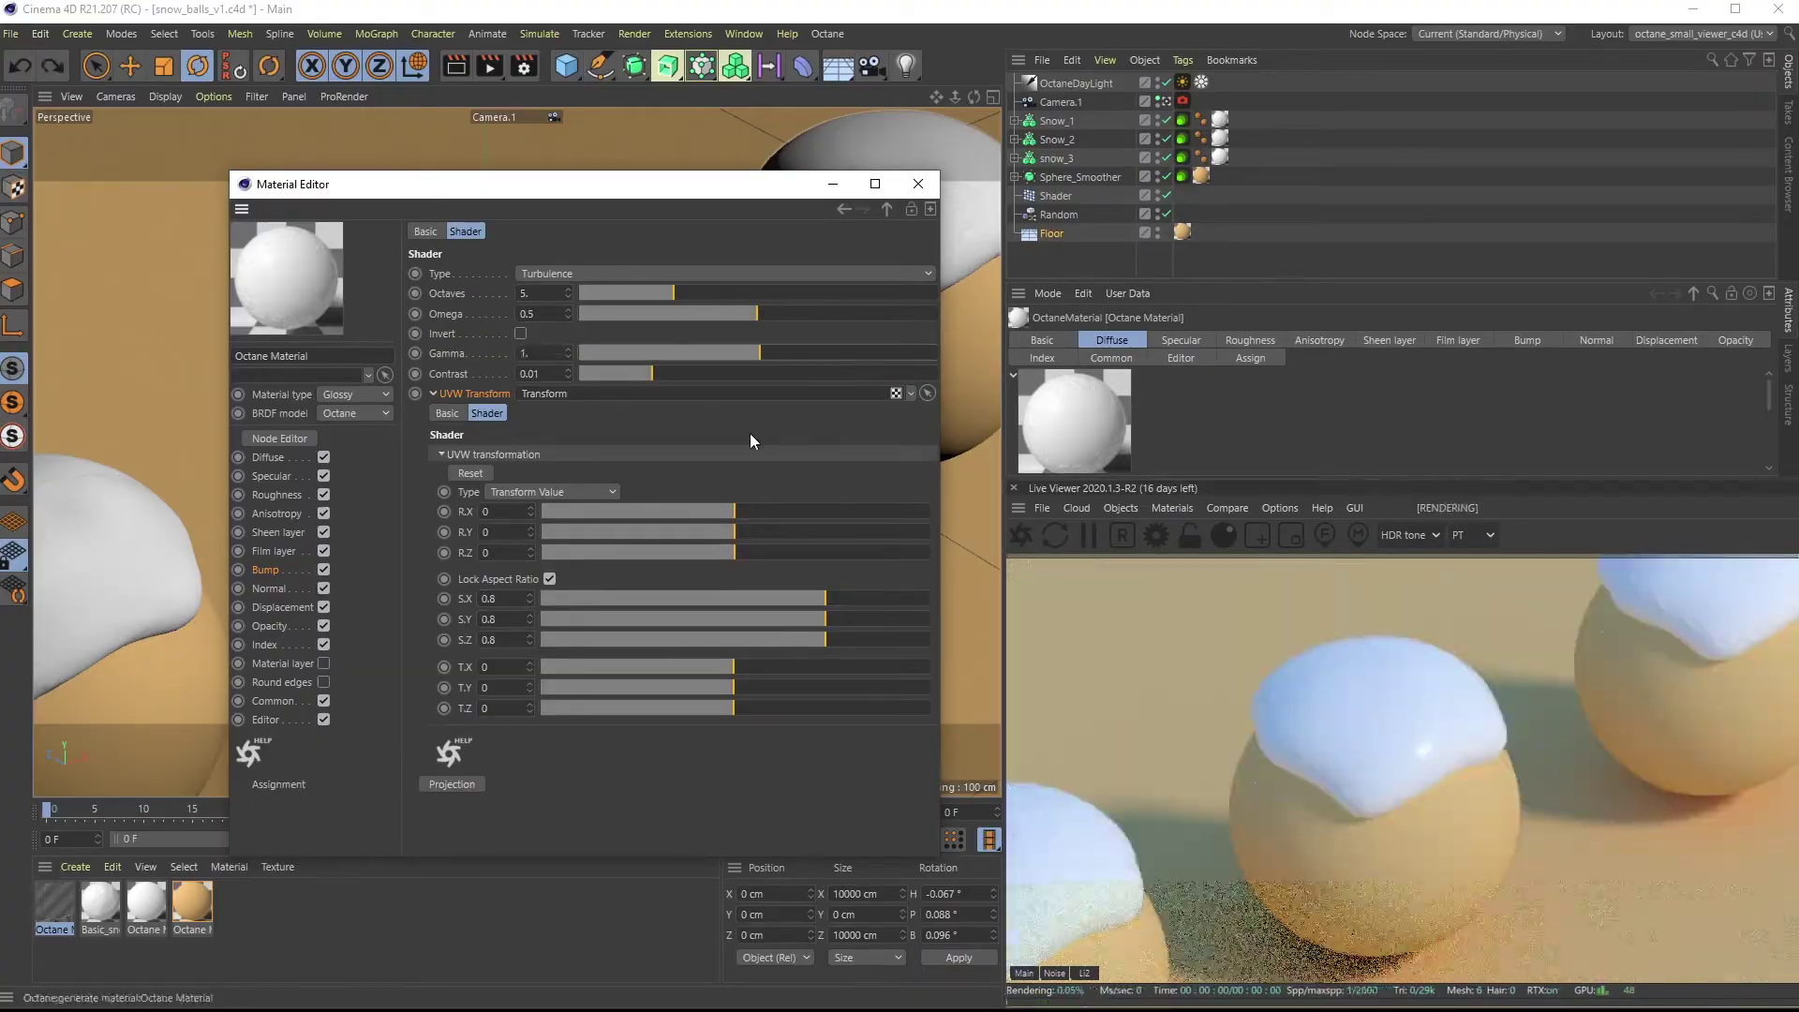
{"action": "left_click_drag", "start_coordinate": [580, 375], "coordinate": [699, 416]}
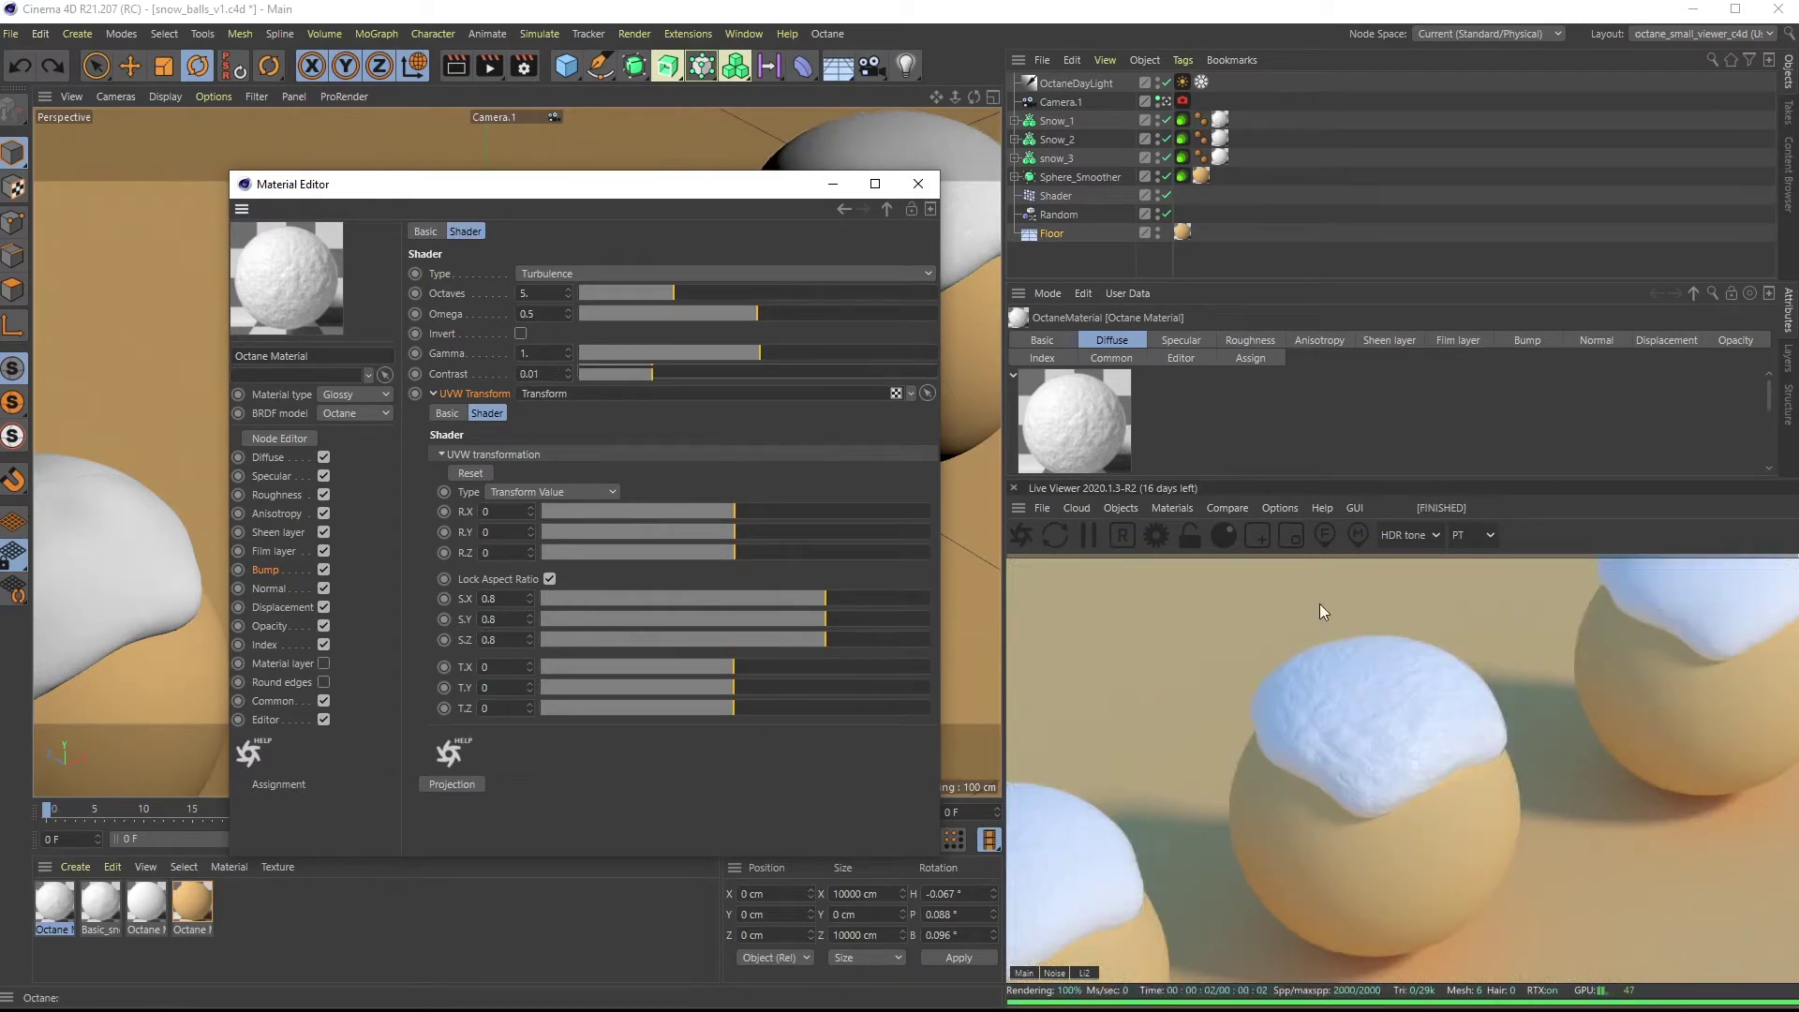
{"action": "left_click", "coordinate": [521, 334]}
{"action": "left_click_drag", "start_coordinate": [766, 310], "coordinate": [502, 295]}
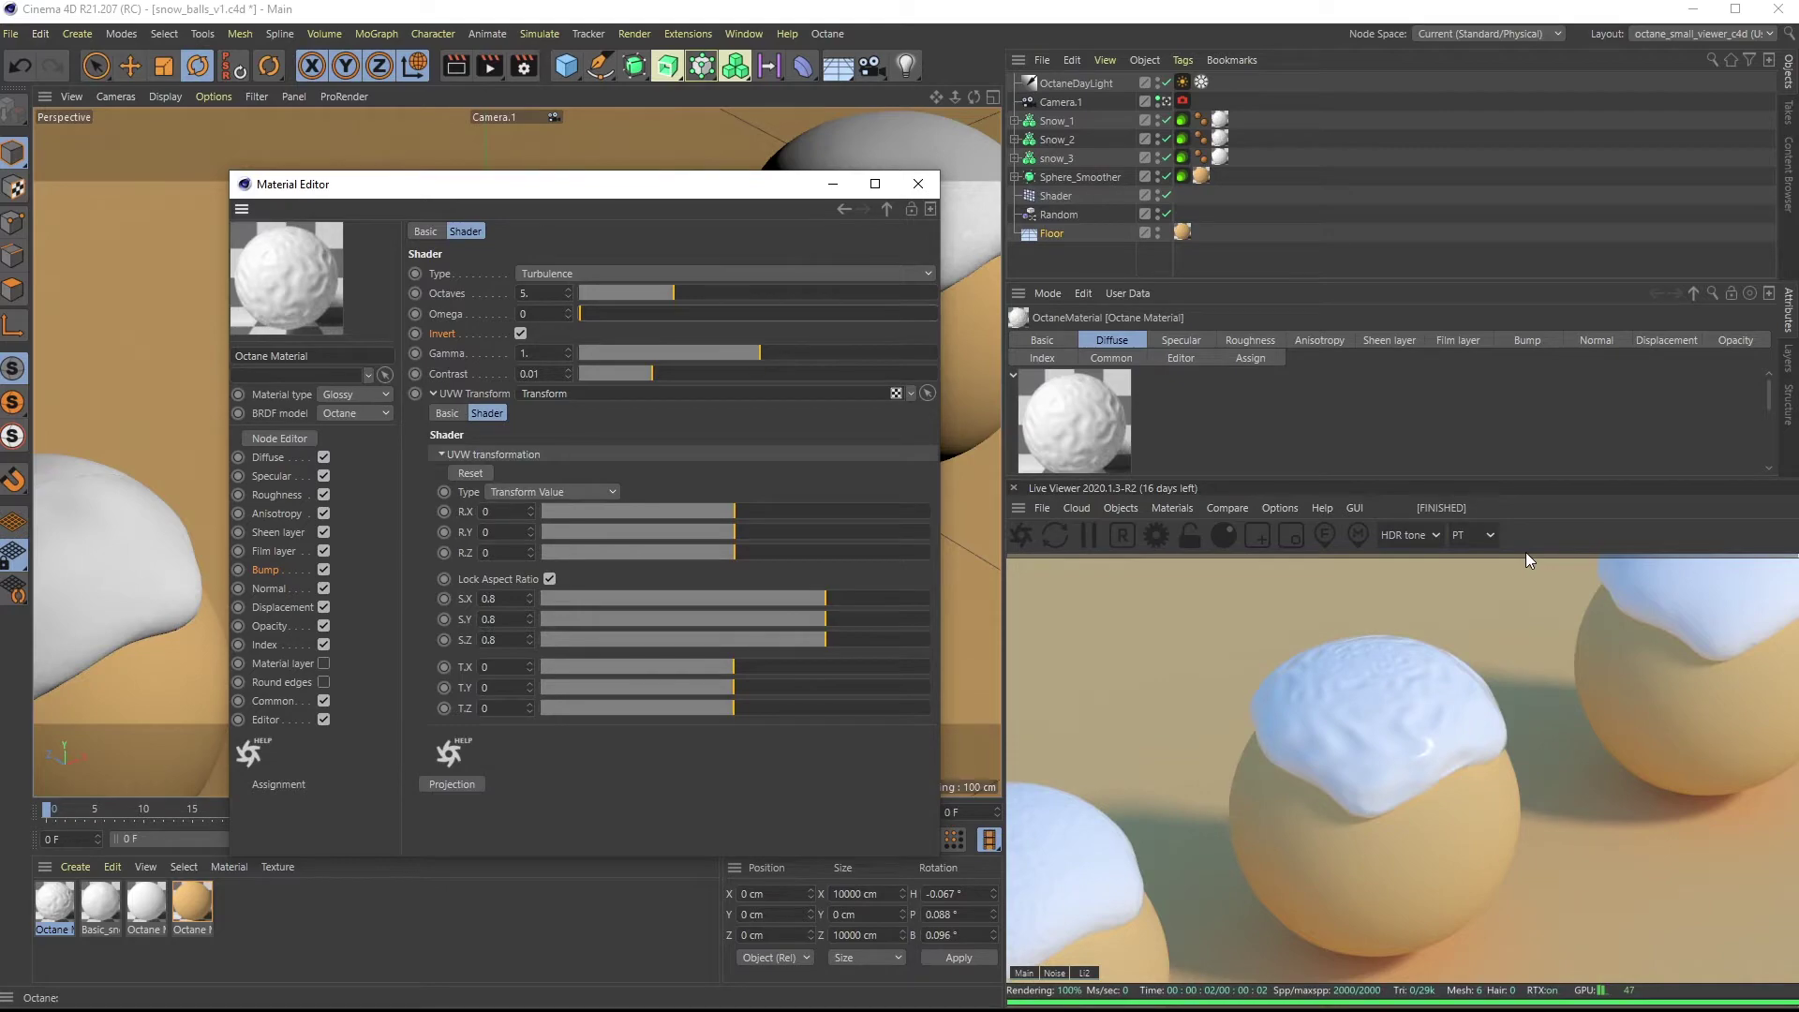
{"action": "left_click_drag", "start_coordinate": [596, 314], "coordinate": [881, 340]}
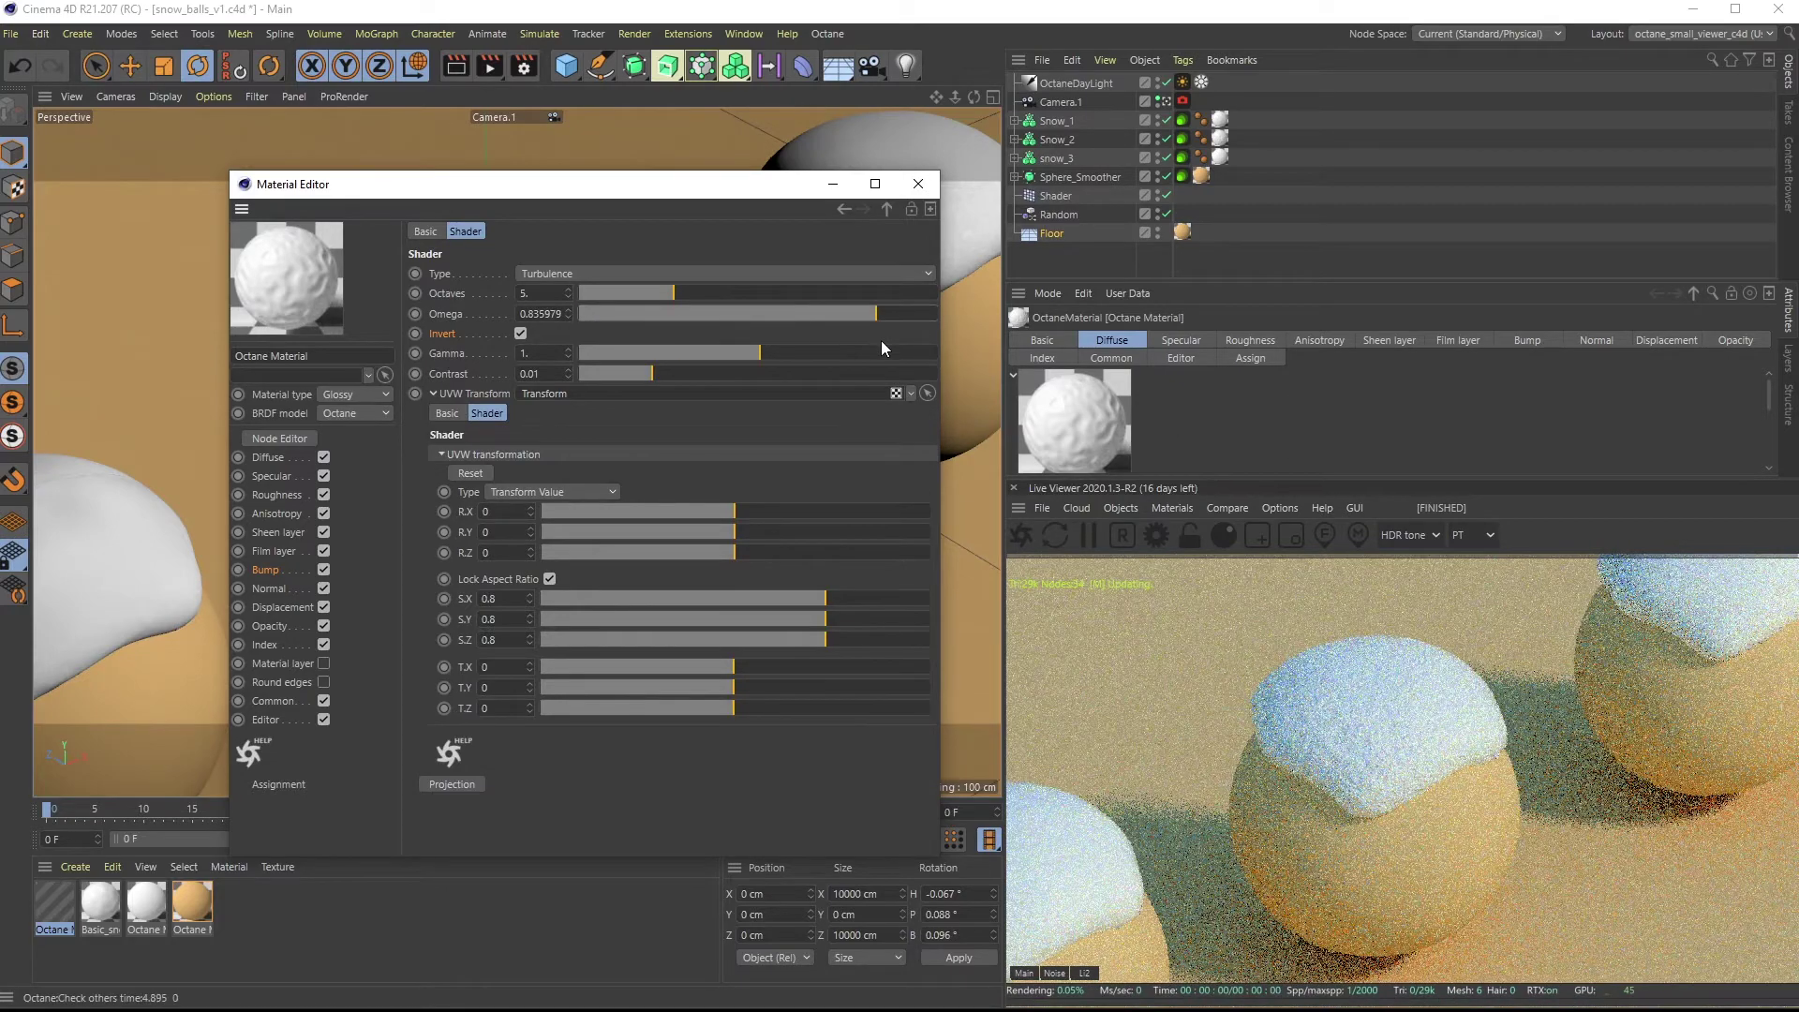
{"action": "left_click_drag", "start_coordinate": [684, 322], "coordinate": [721, 313]}
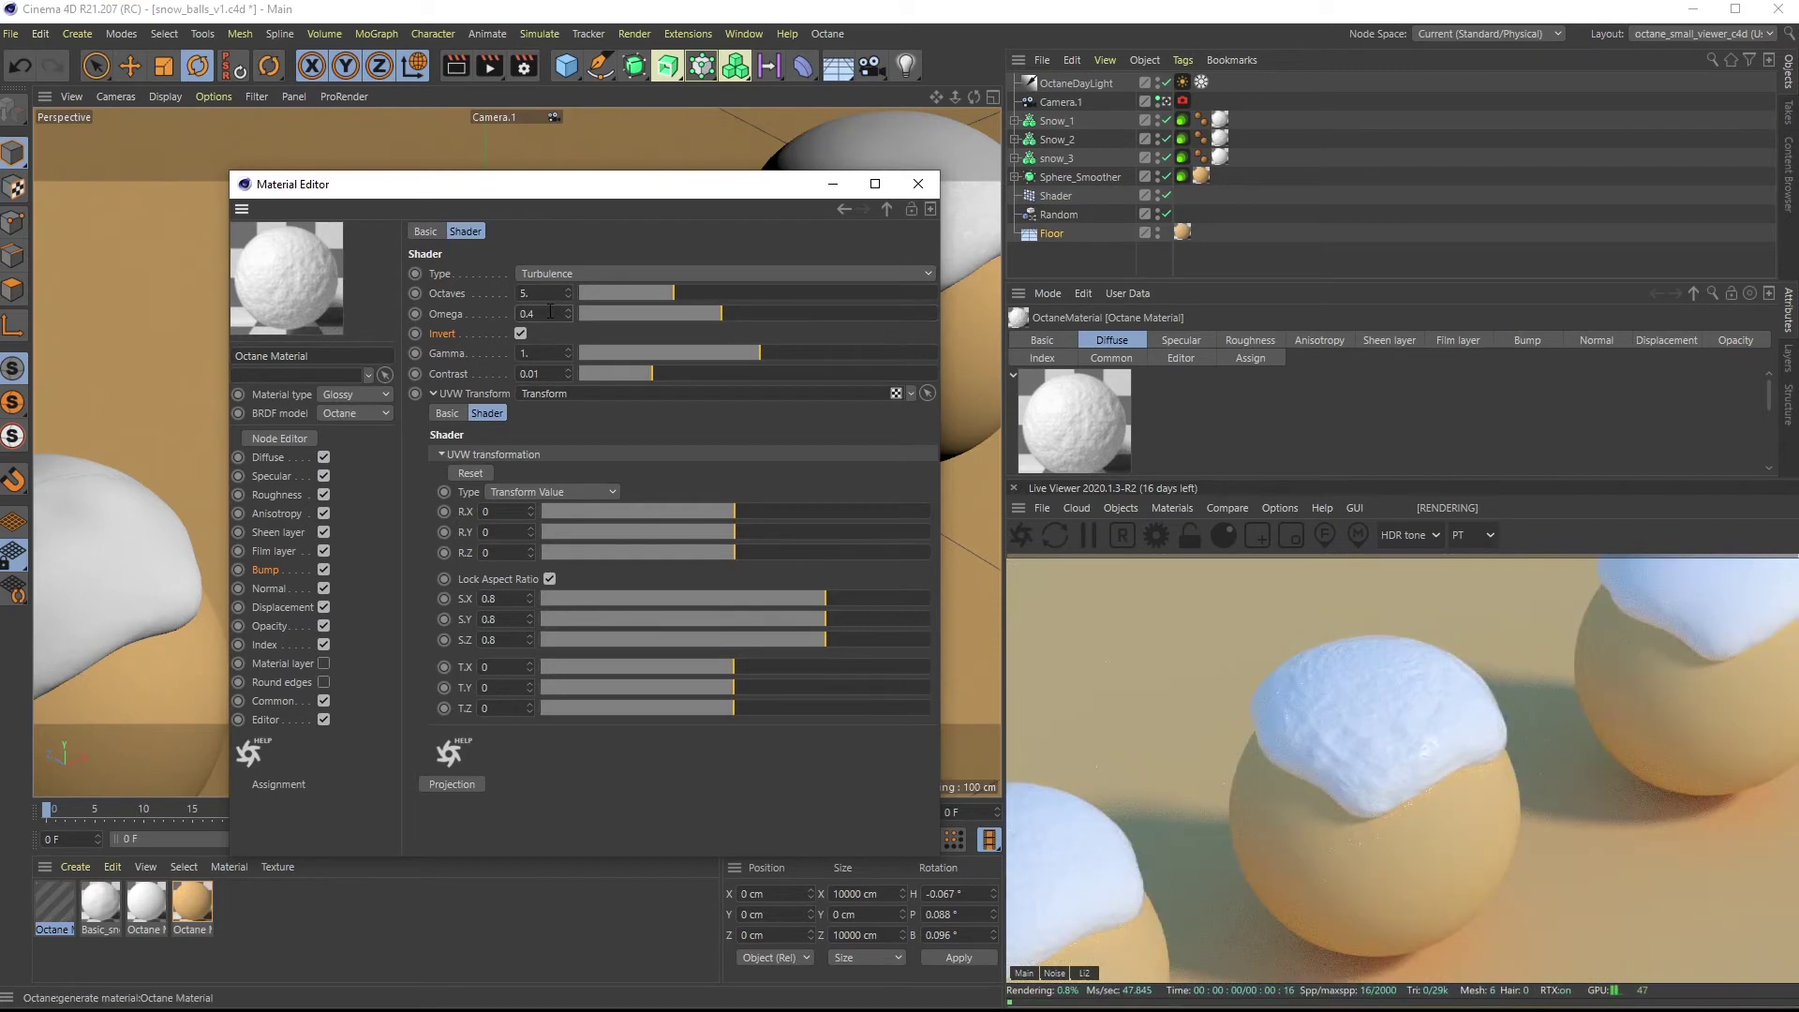
Copy the adjusted bump noise and paste it over the roughness texture of the glossy material
{"action": "left_click", "coordinate": [267, 570]}
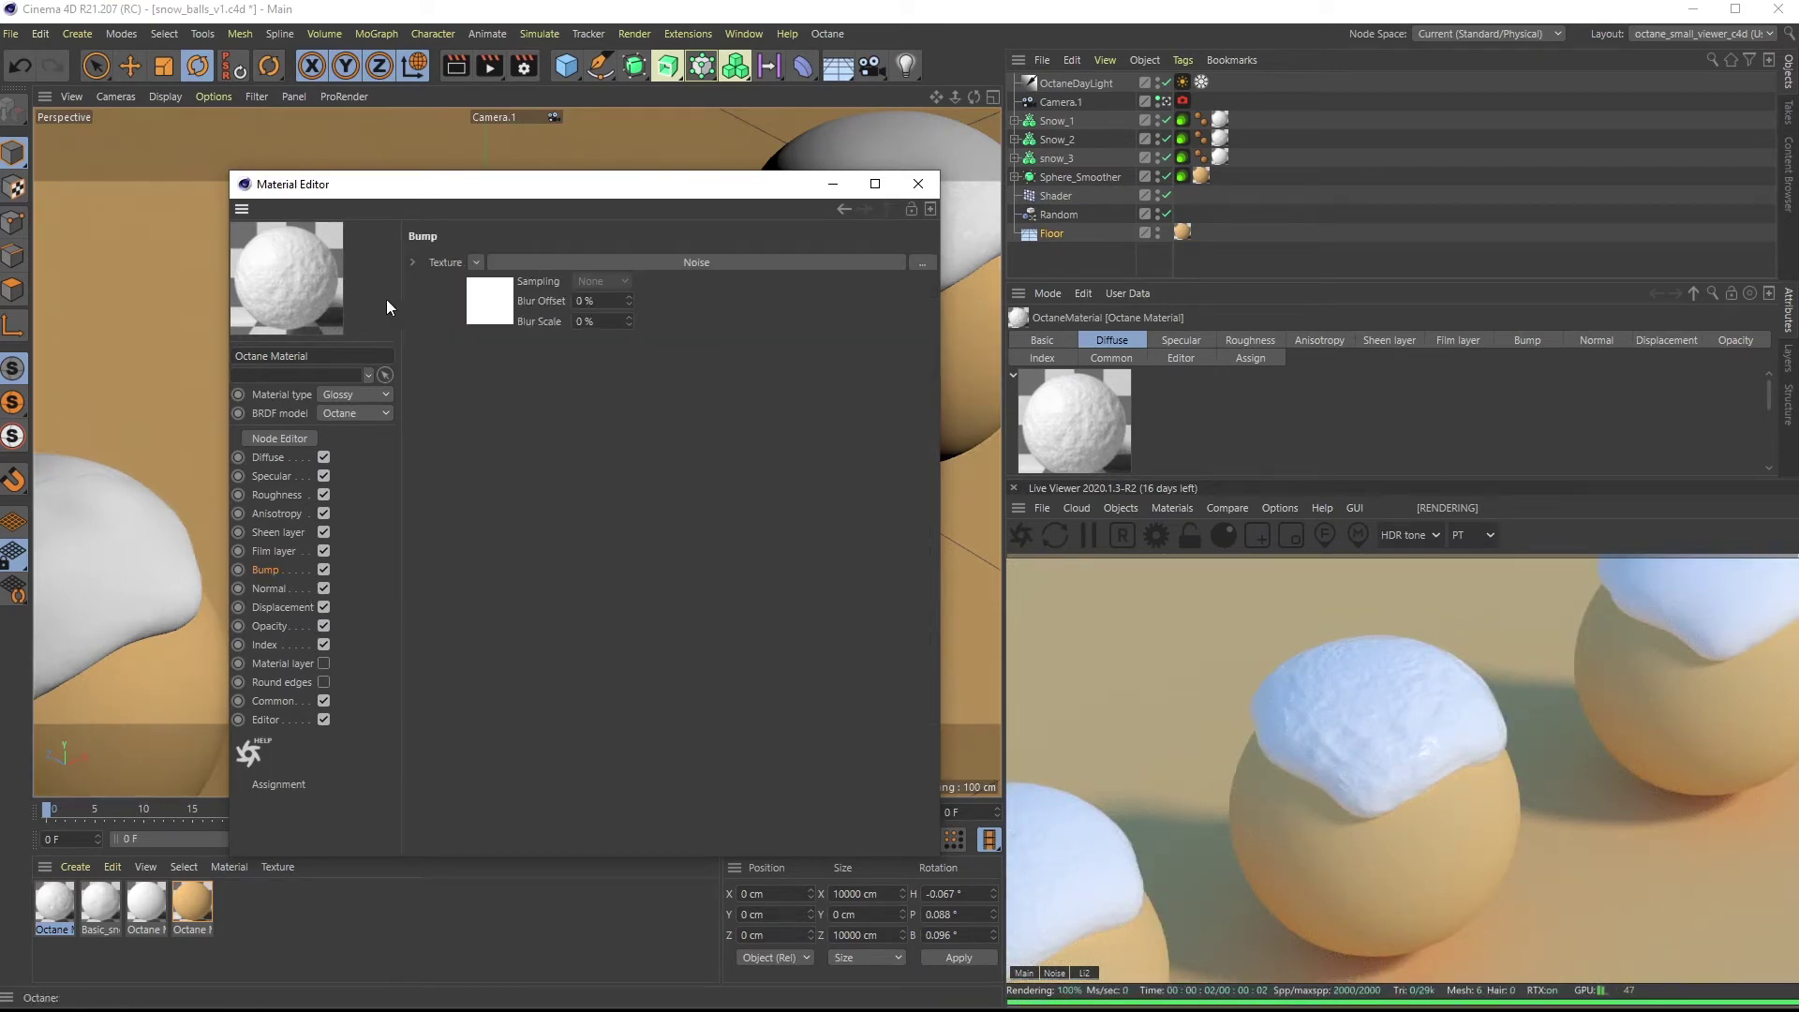
{"action": "right_click", "coordinate": [444, 265]}
{"action": "left_click", "coordinate": [487, 317]}
{"action": "left_click", "coordinate": [295, 495]}
{"action": "right_click", "coordinate": [443, 353]}
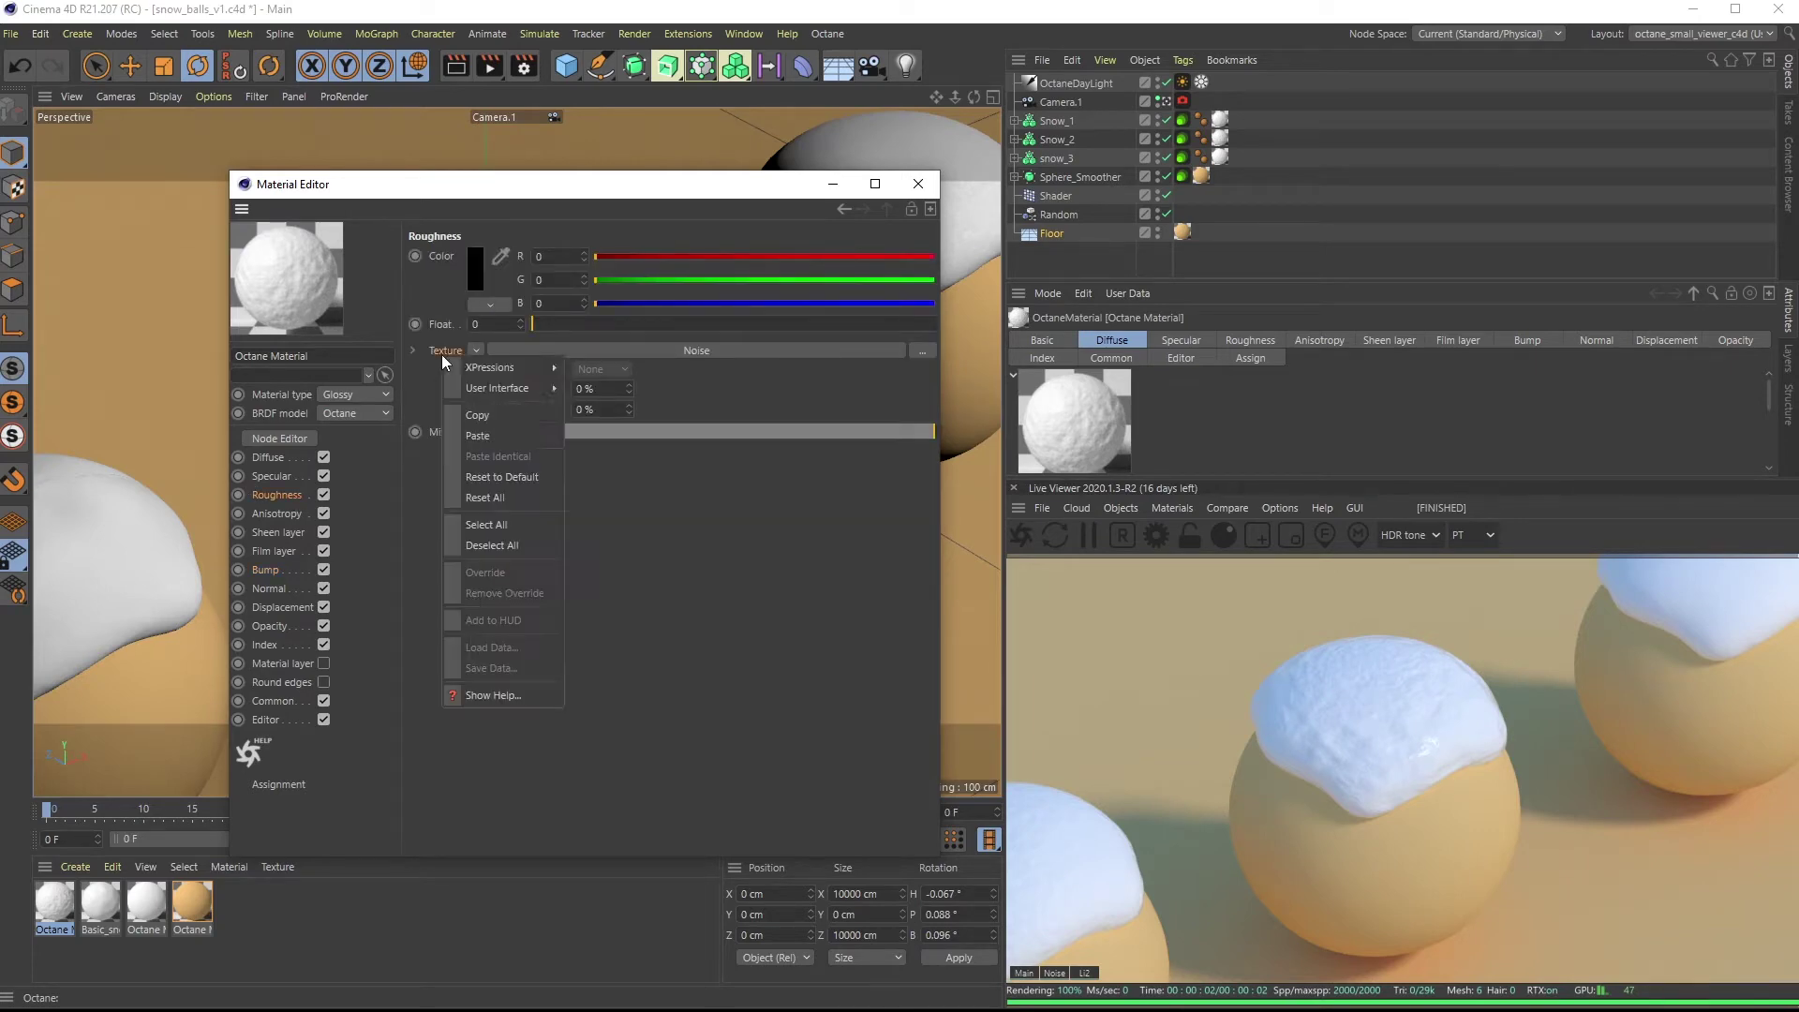
{"action": "left_click", "coordinate": [479, 436]}
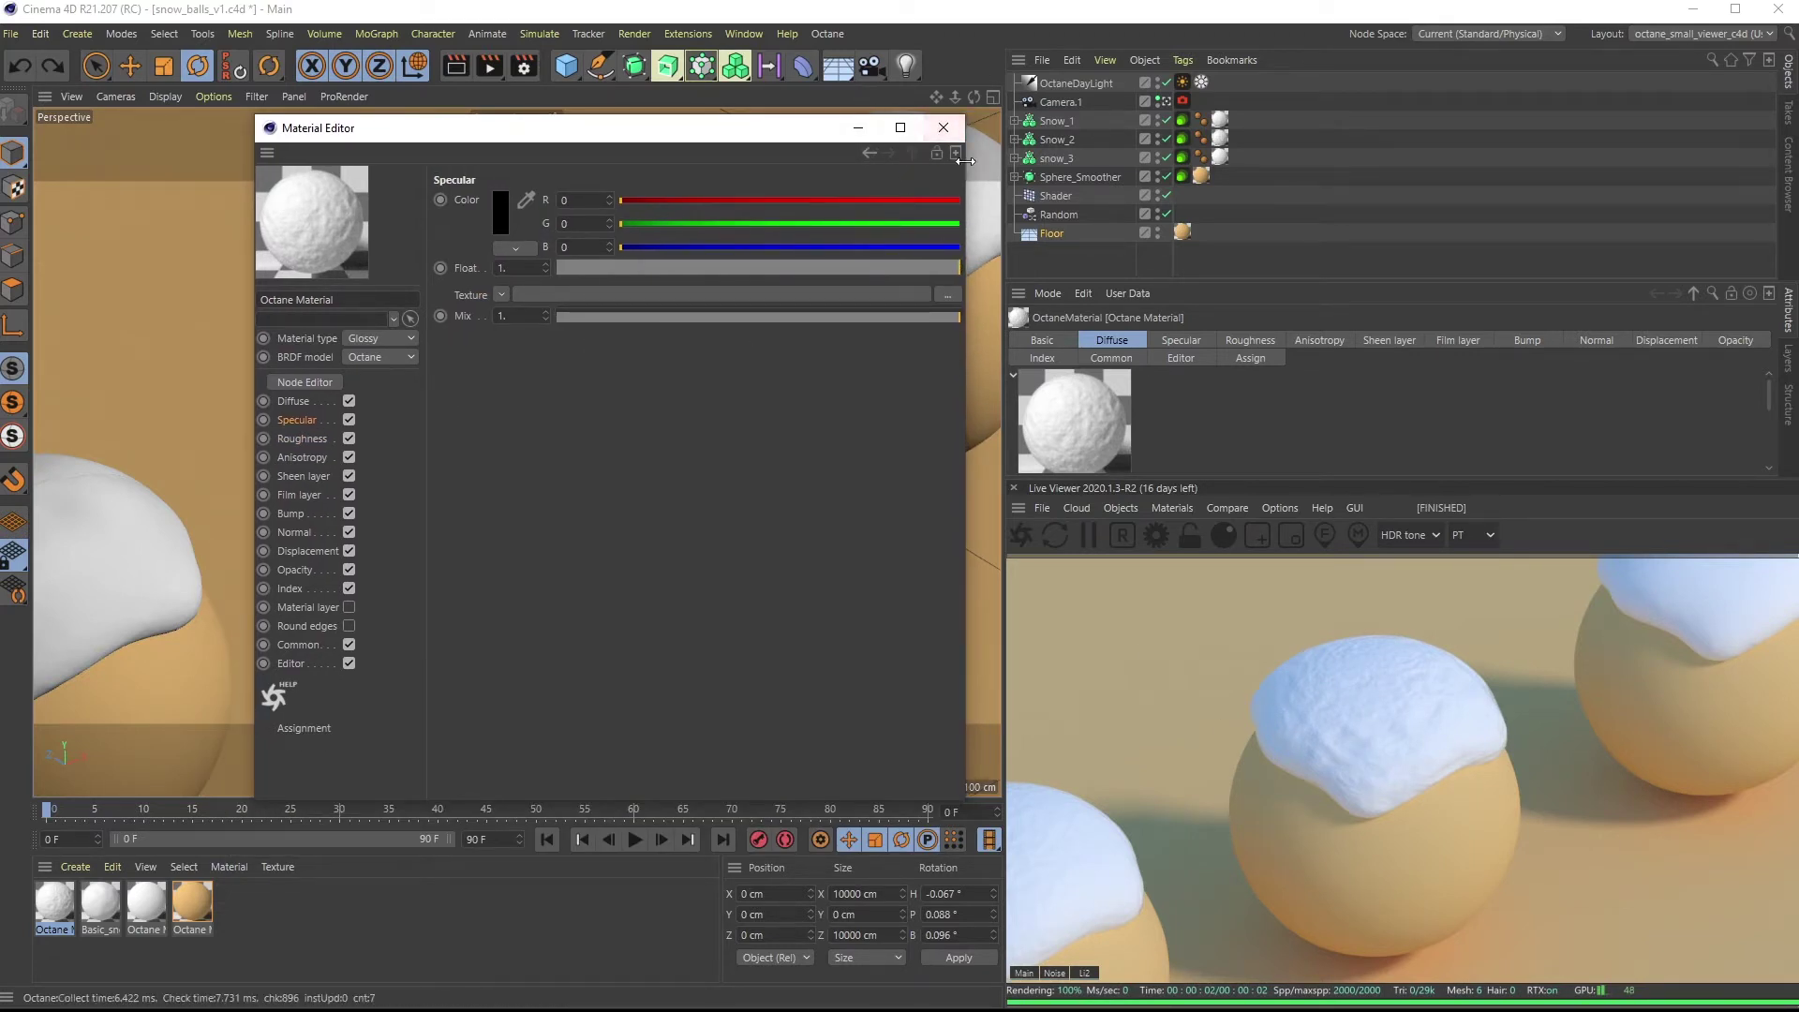
Close the material editor and add an Octane Scatter object to the scene
{"action": "left_click", "coordinate": [943, 127]}
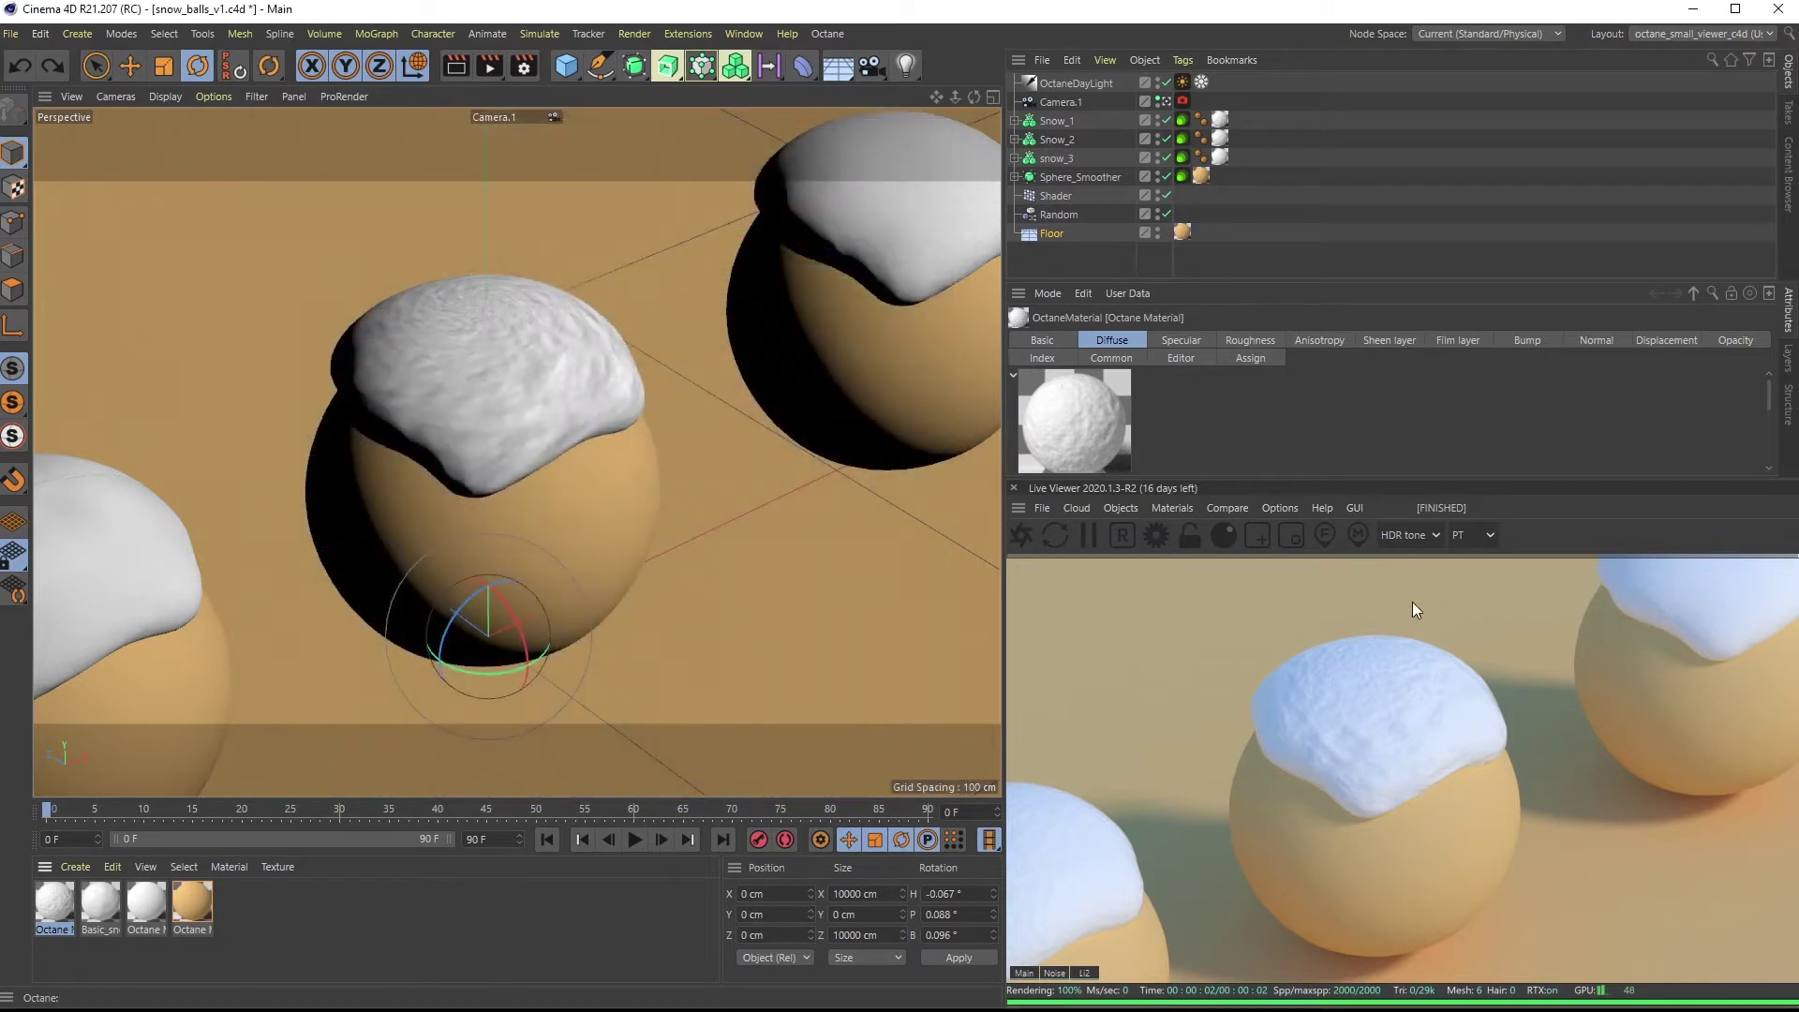
{"action": "left_click", "coordinate": [1078, 274]}
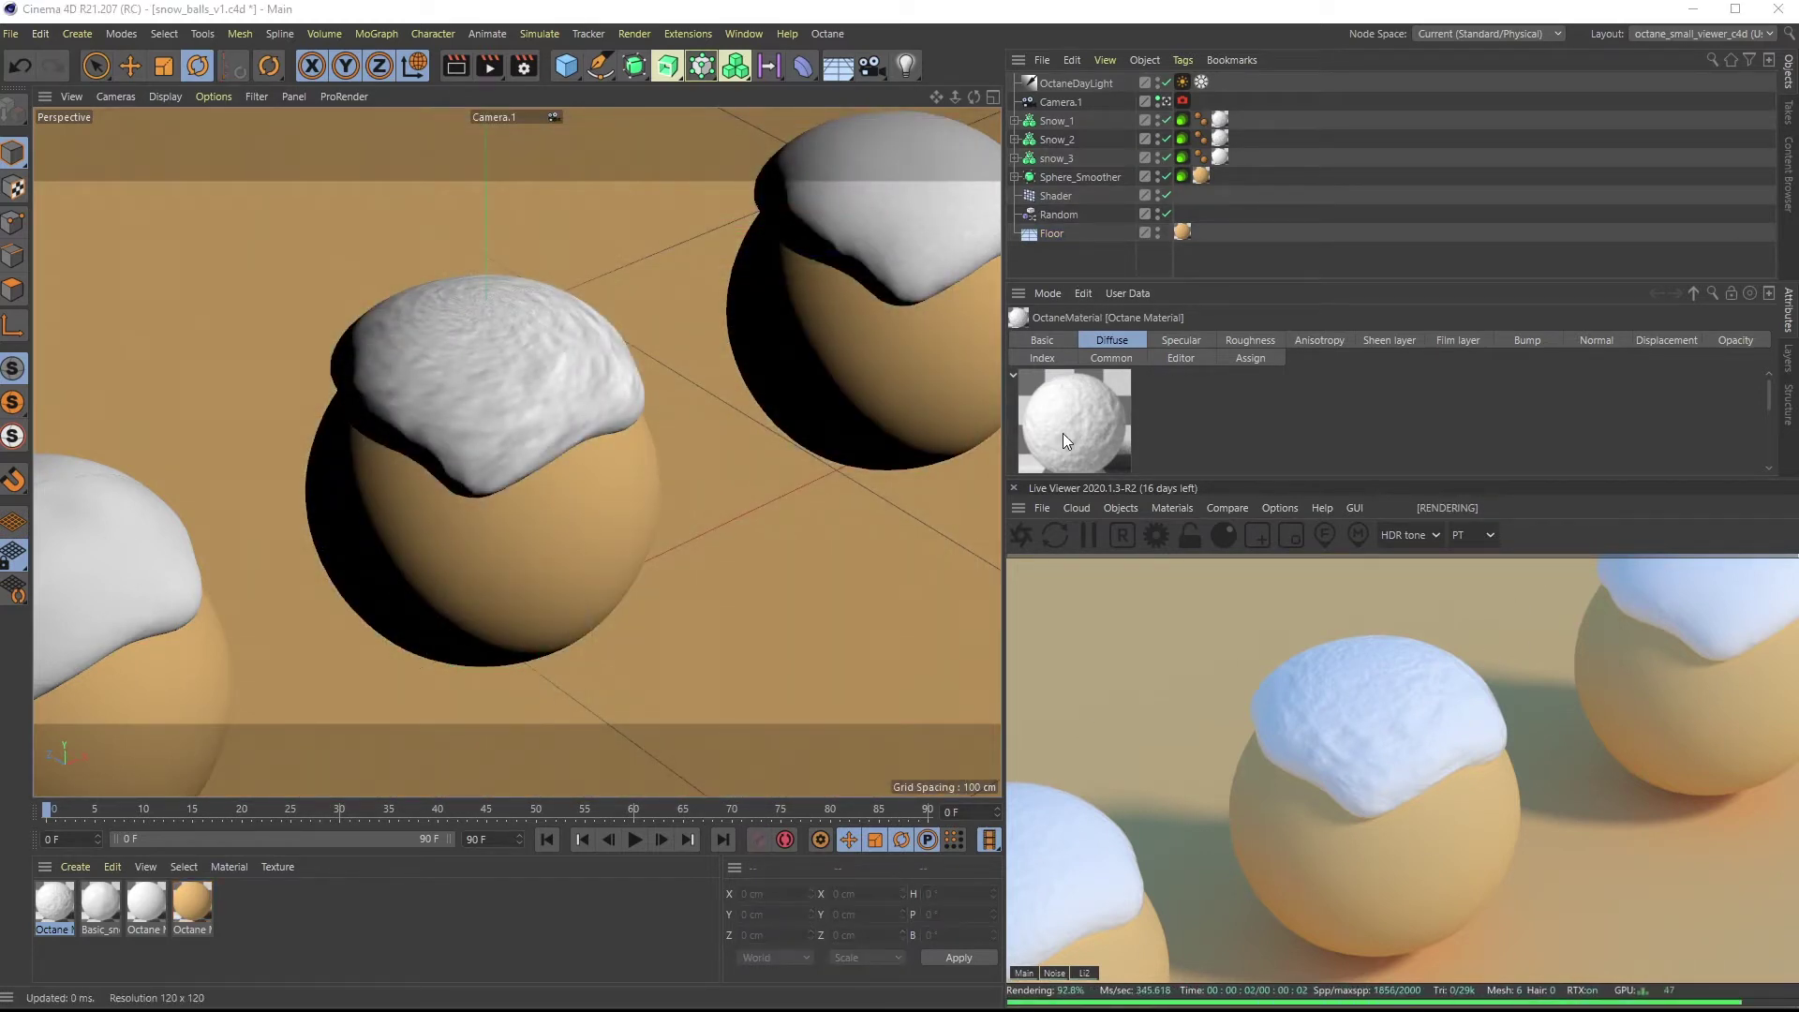
{"action": "left_click", "coordinate": [1021, 527]}
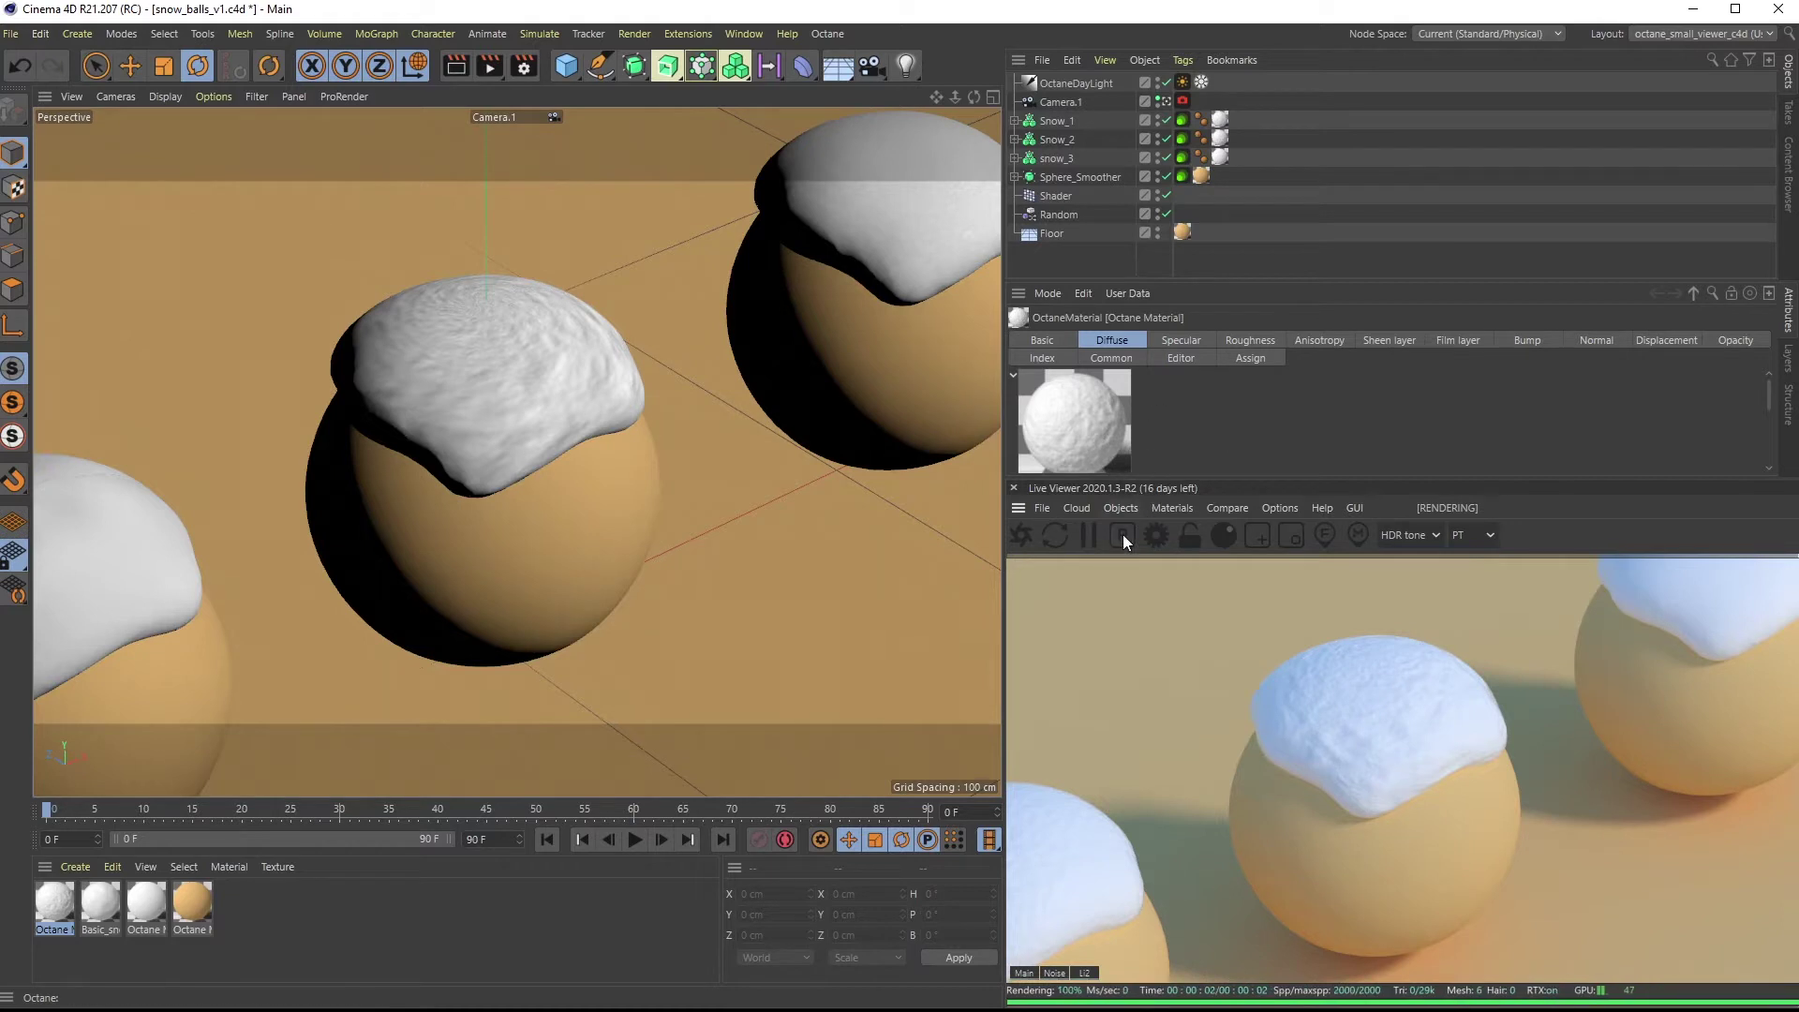
{"action": "left_click", "coordinate": [1119, 509]}
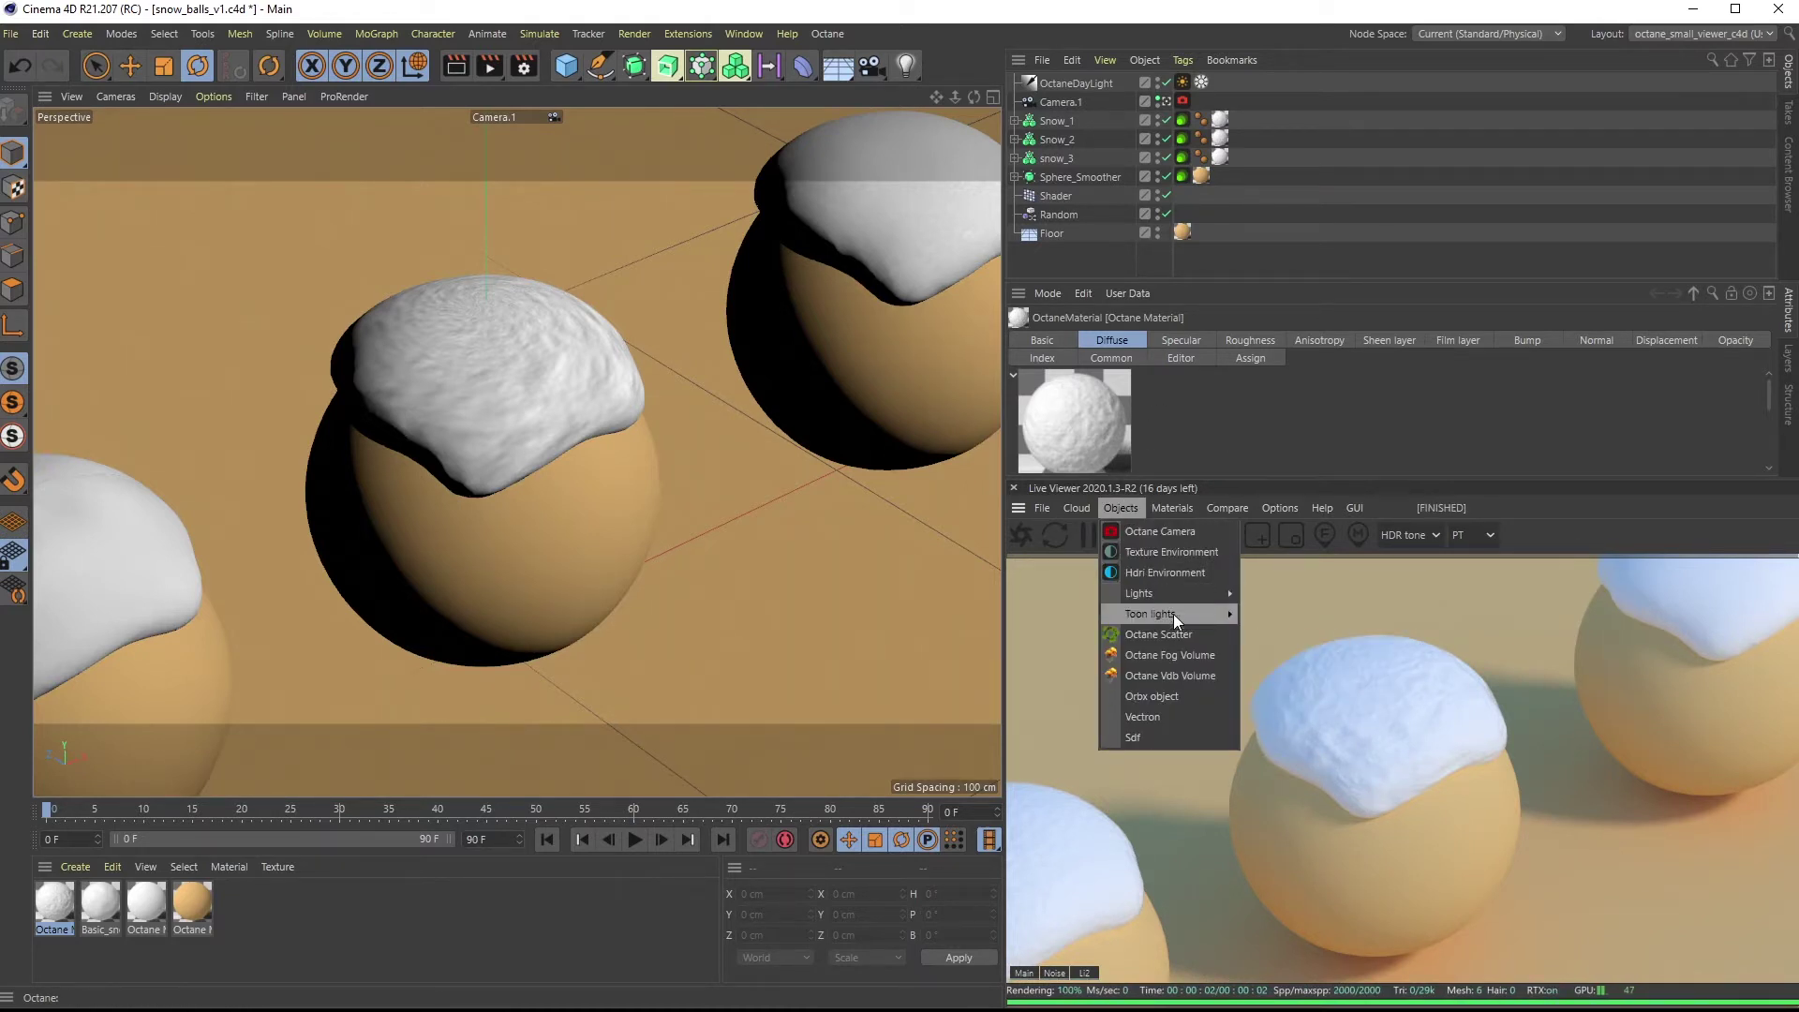
{"action": "left_click", "coordinate": [1169, 637]}
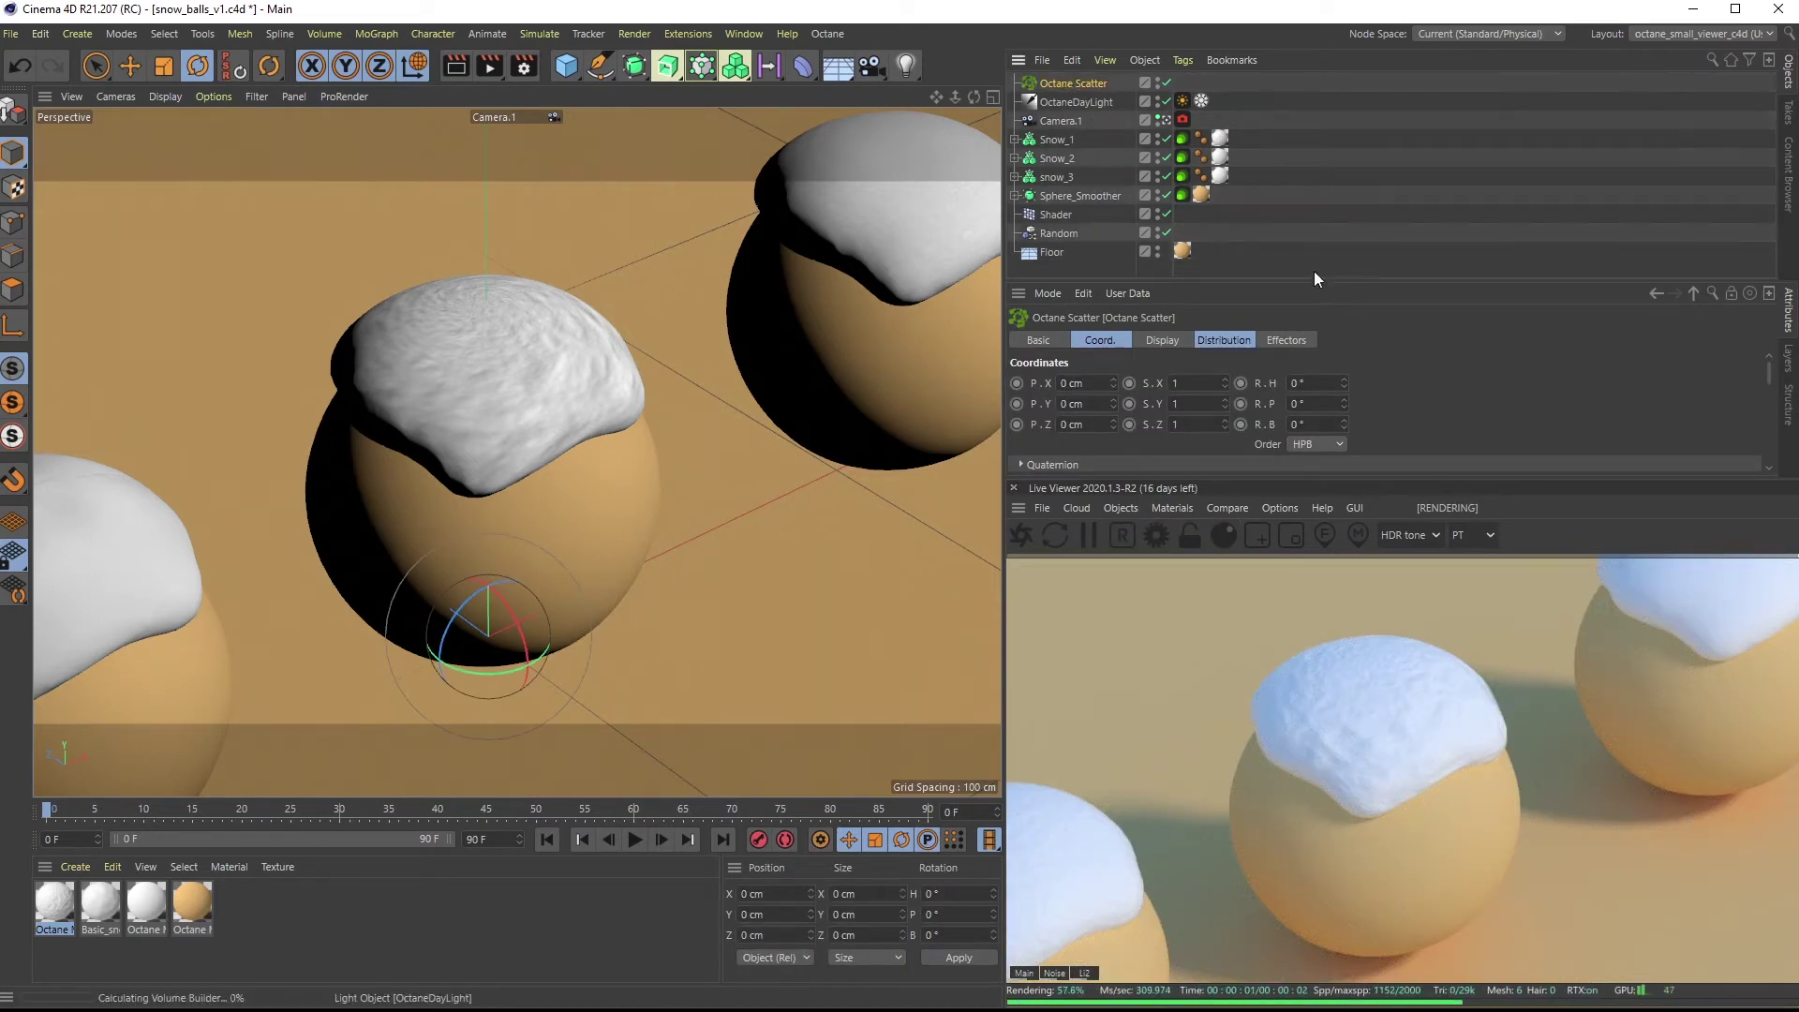
Assign Snow_2 as the Octane Scatter's surface and set its distribution to Surface
{"action": "left_click", "coordinate": [1221, 342]}
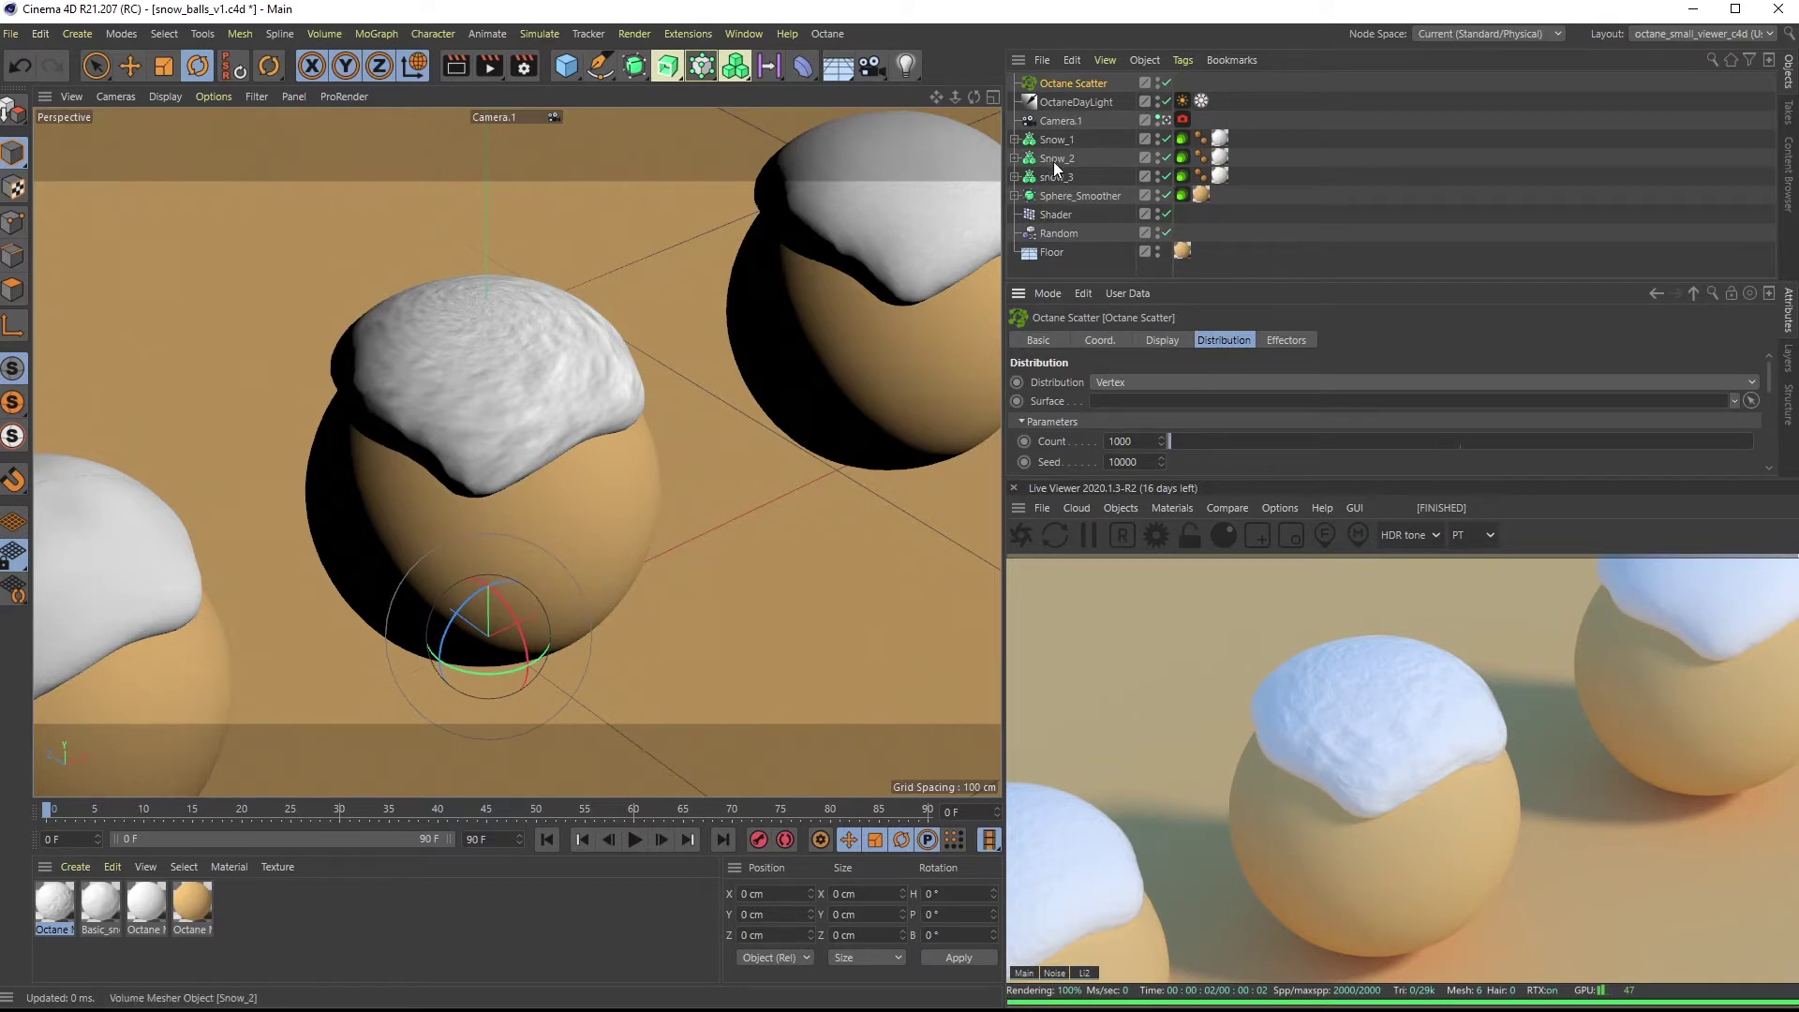
{"action": "left_click_drag", "start_coordinate": [1117, 357], "coordinate": [1171, 401]}
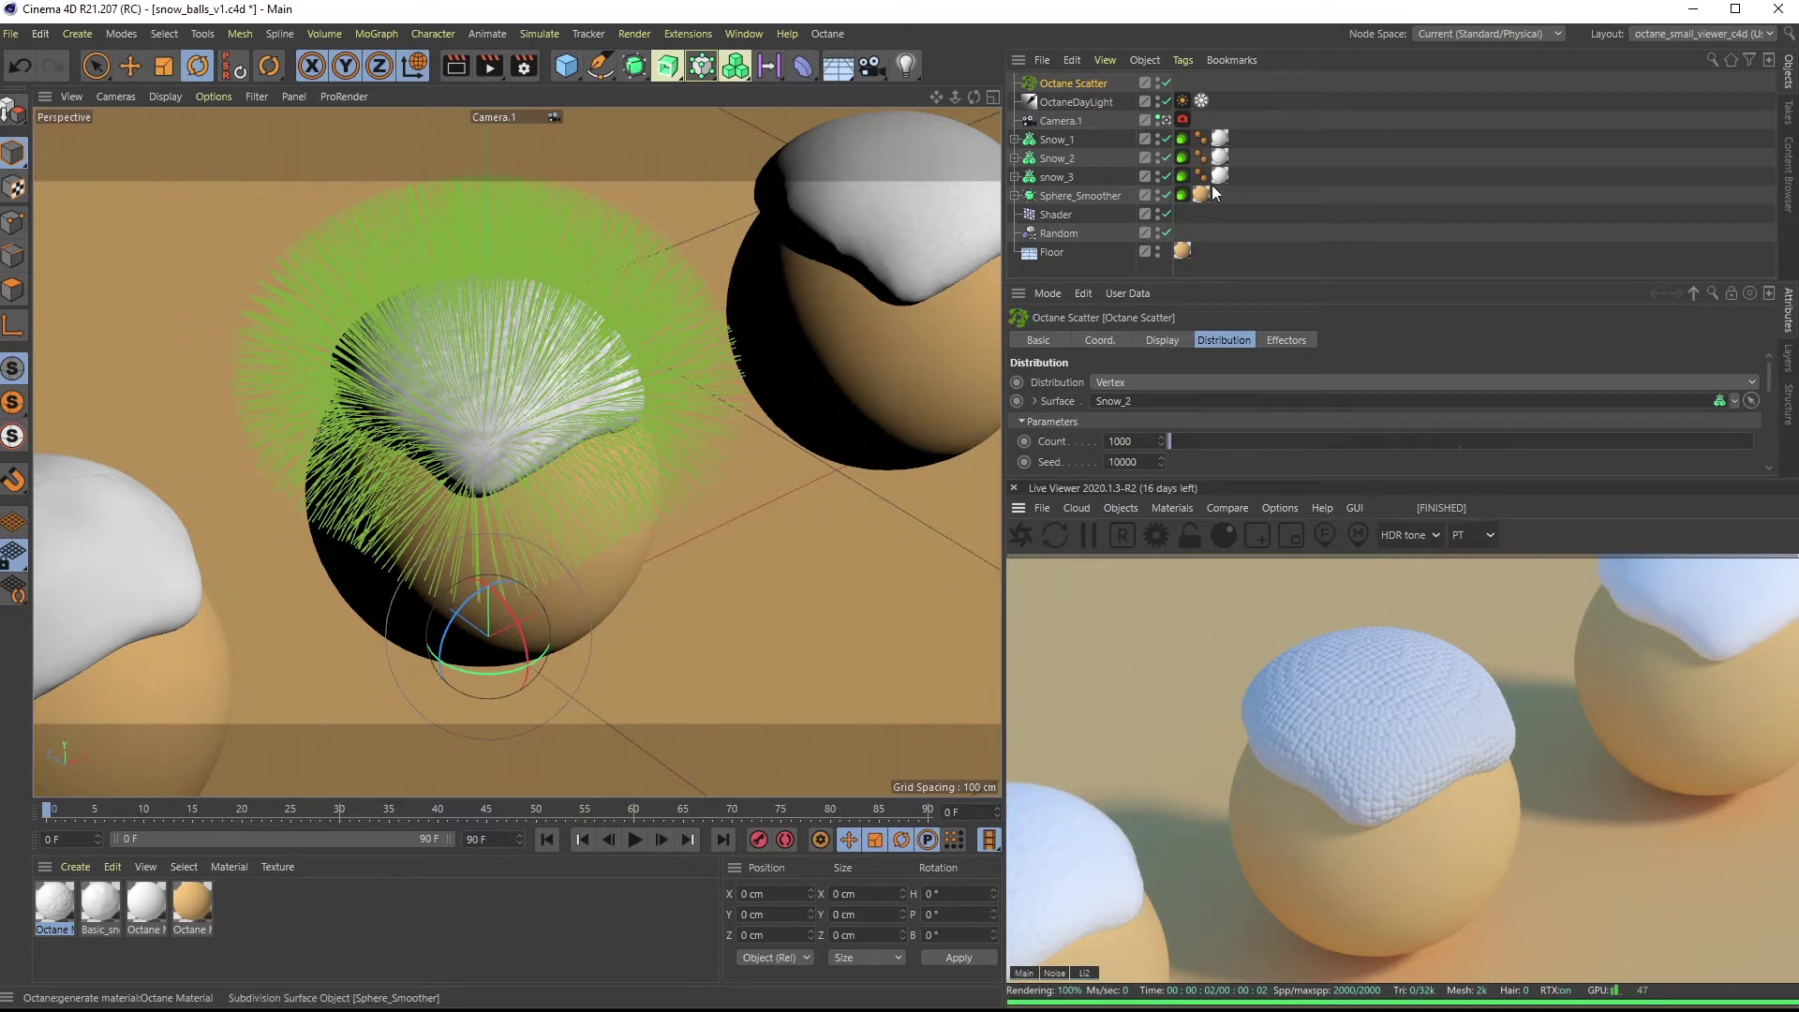
{"action": "left_click", "coordinate": [1124, 385]}
{"action": "left_click", "coordinate": [1138, 431]}
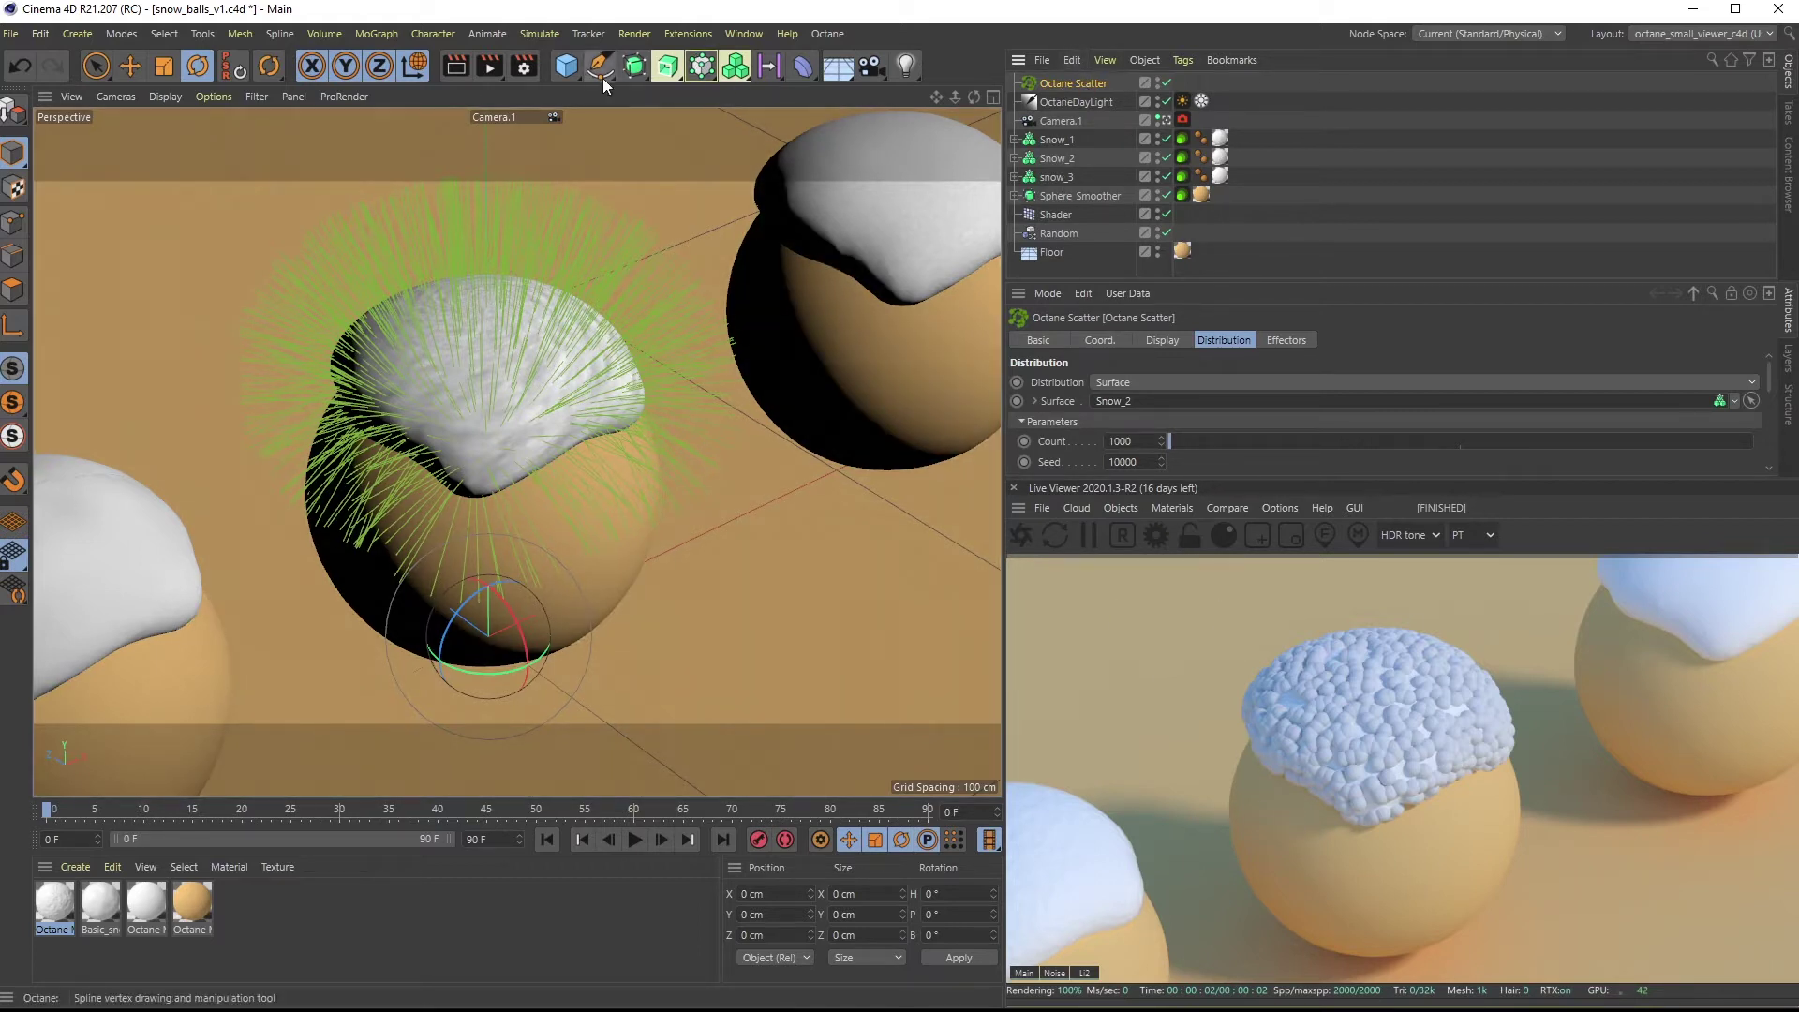
Add a Platonic primitive, scale it down to about 70 cm, and raise it about 53 cm to the middle snow cap
{"action": "left_click", "coordinate": [566, 66]}
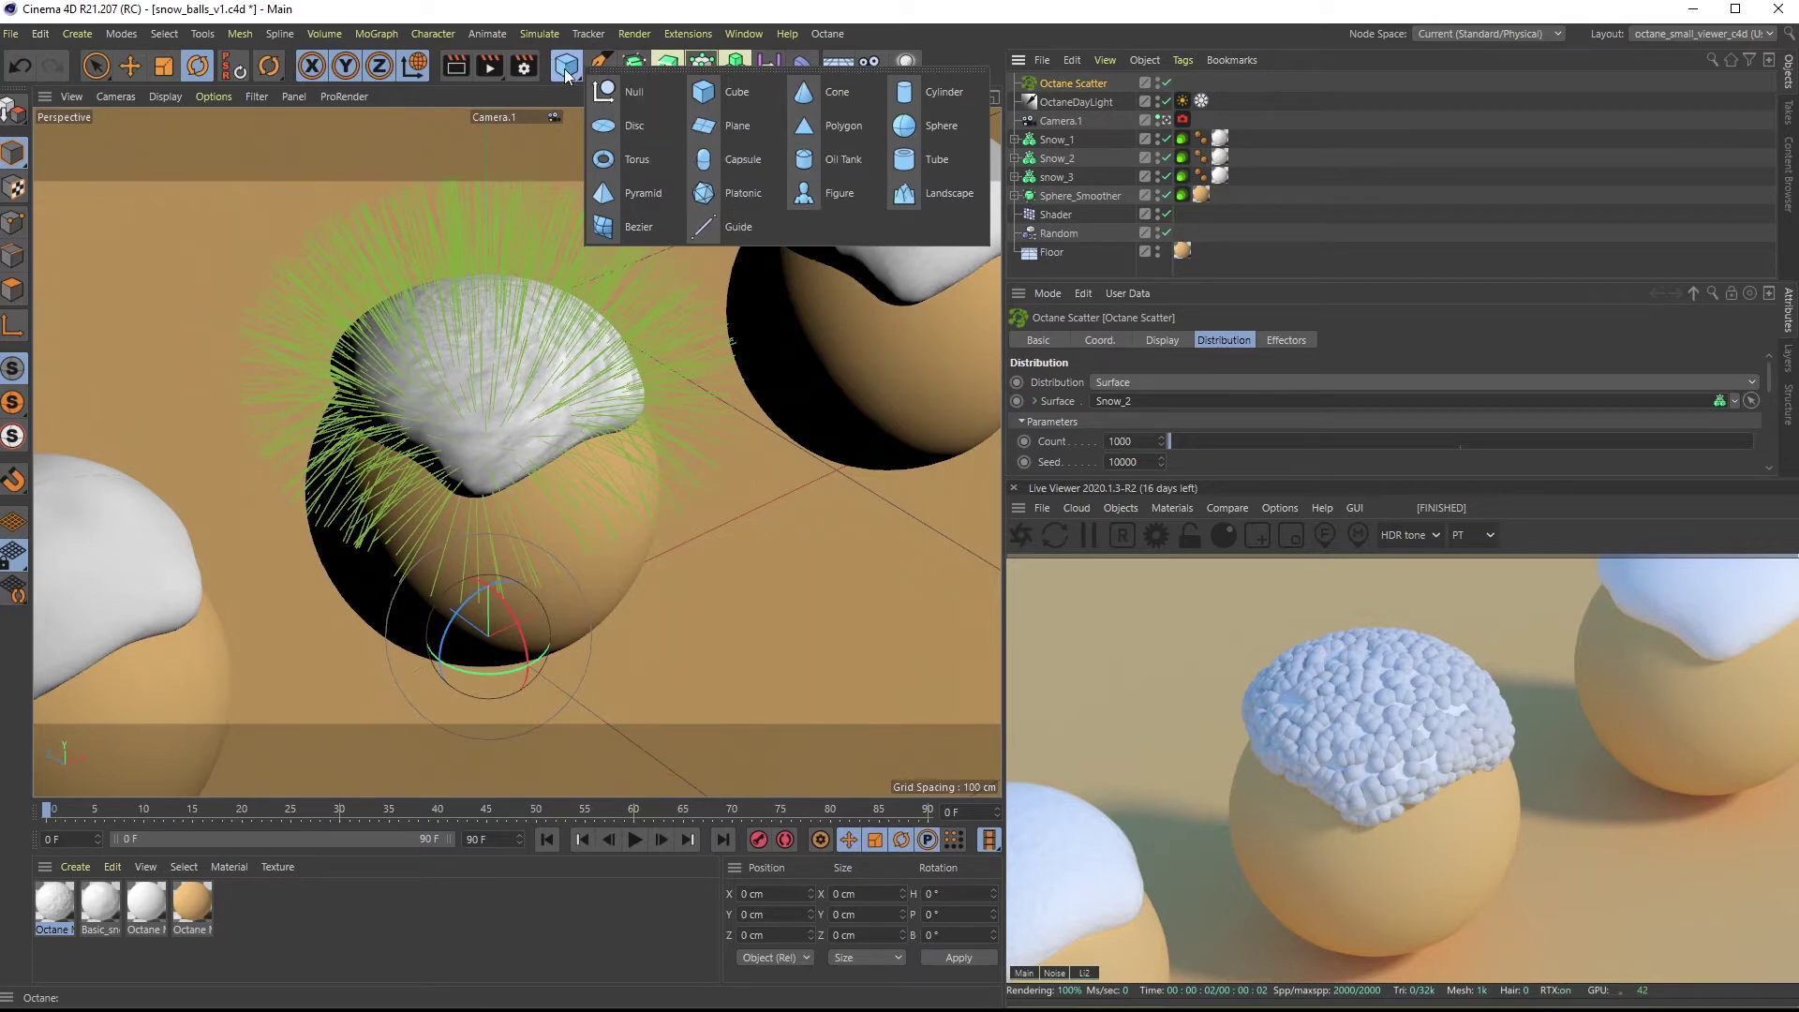
{"action": "left_click", "coordinate": [740, 196]}
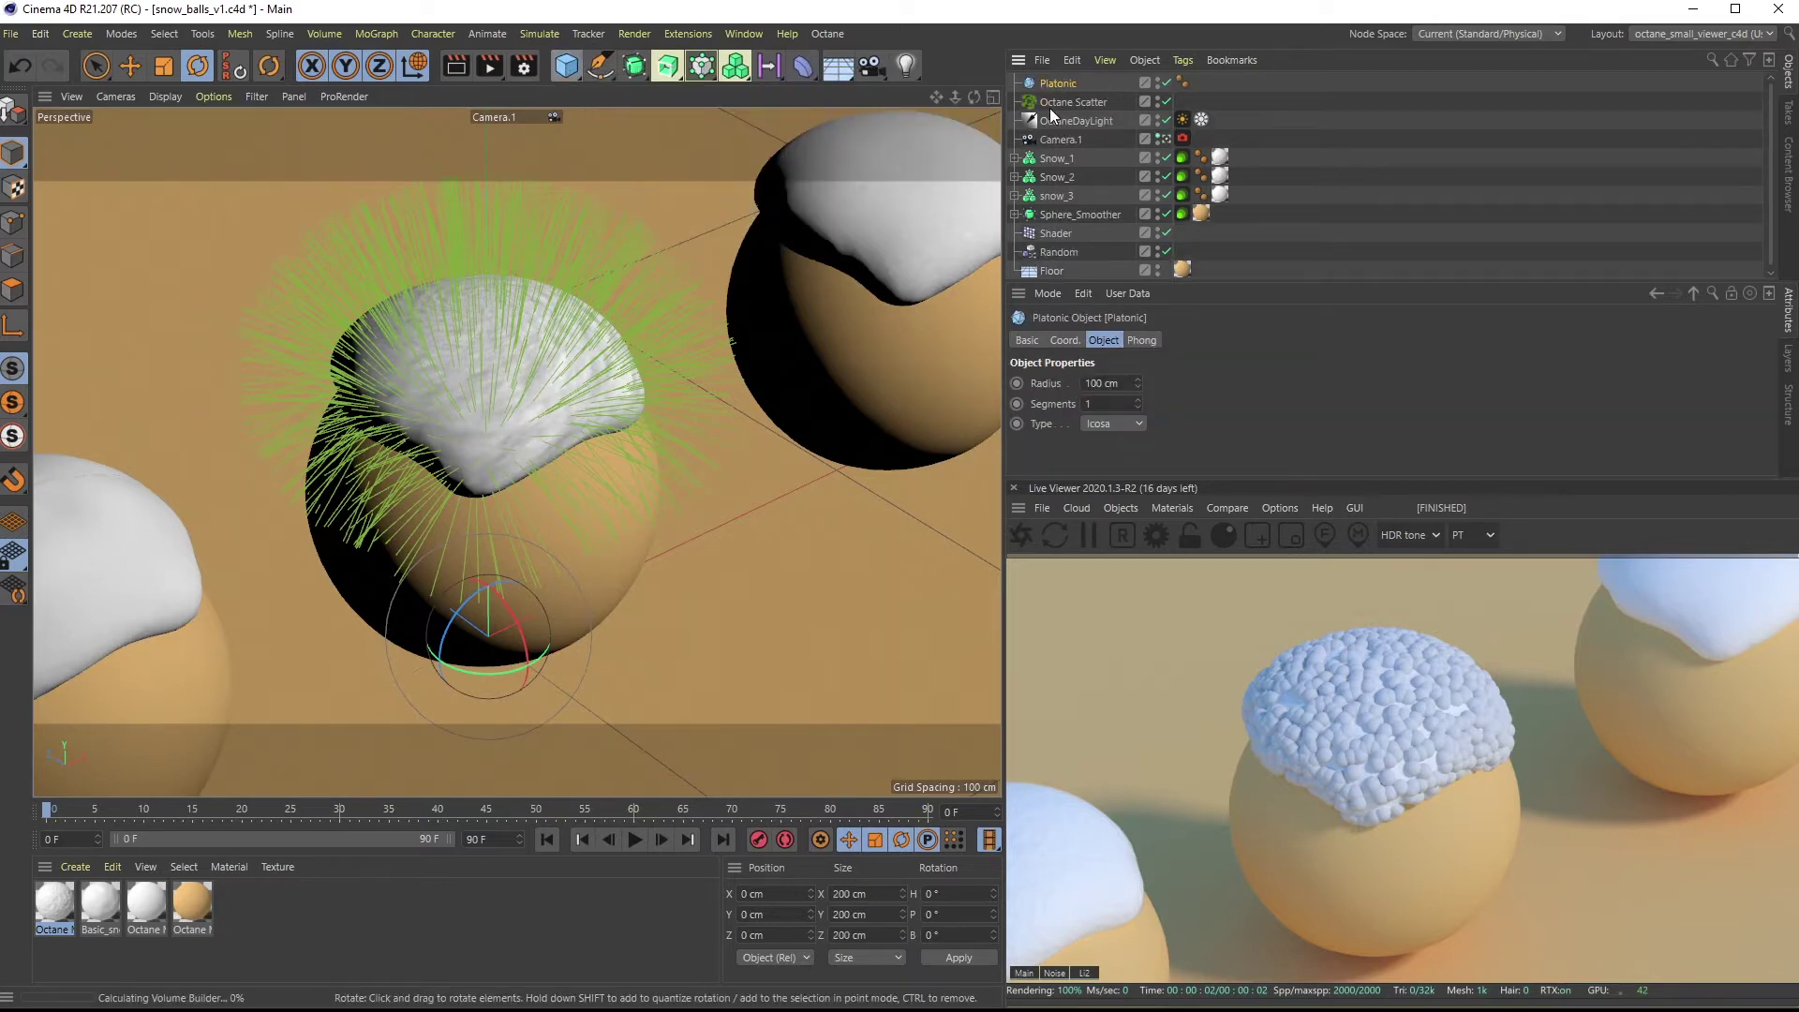
{"action": "key", "text": "t"}
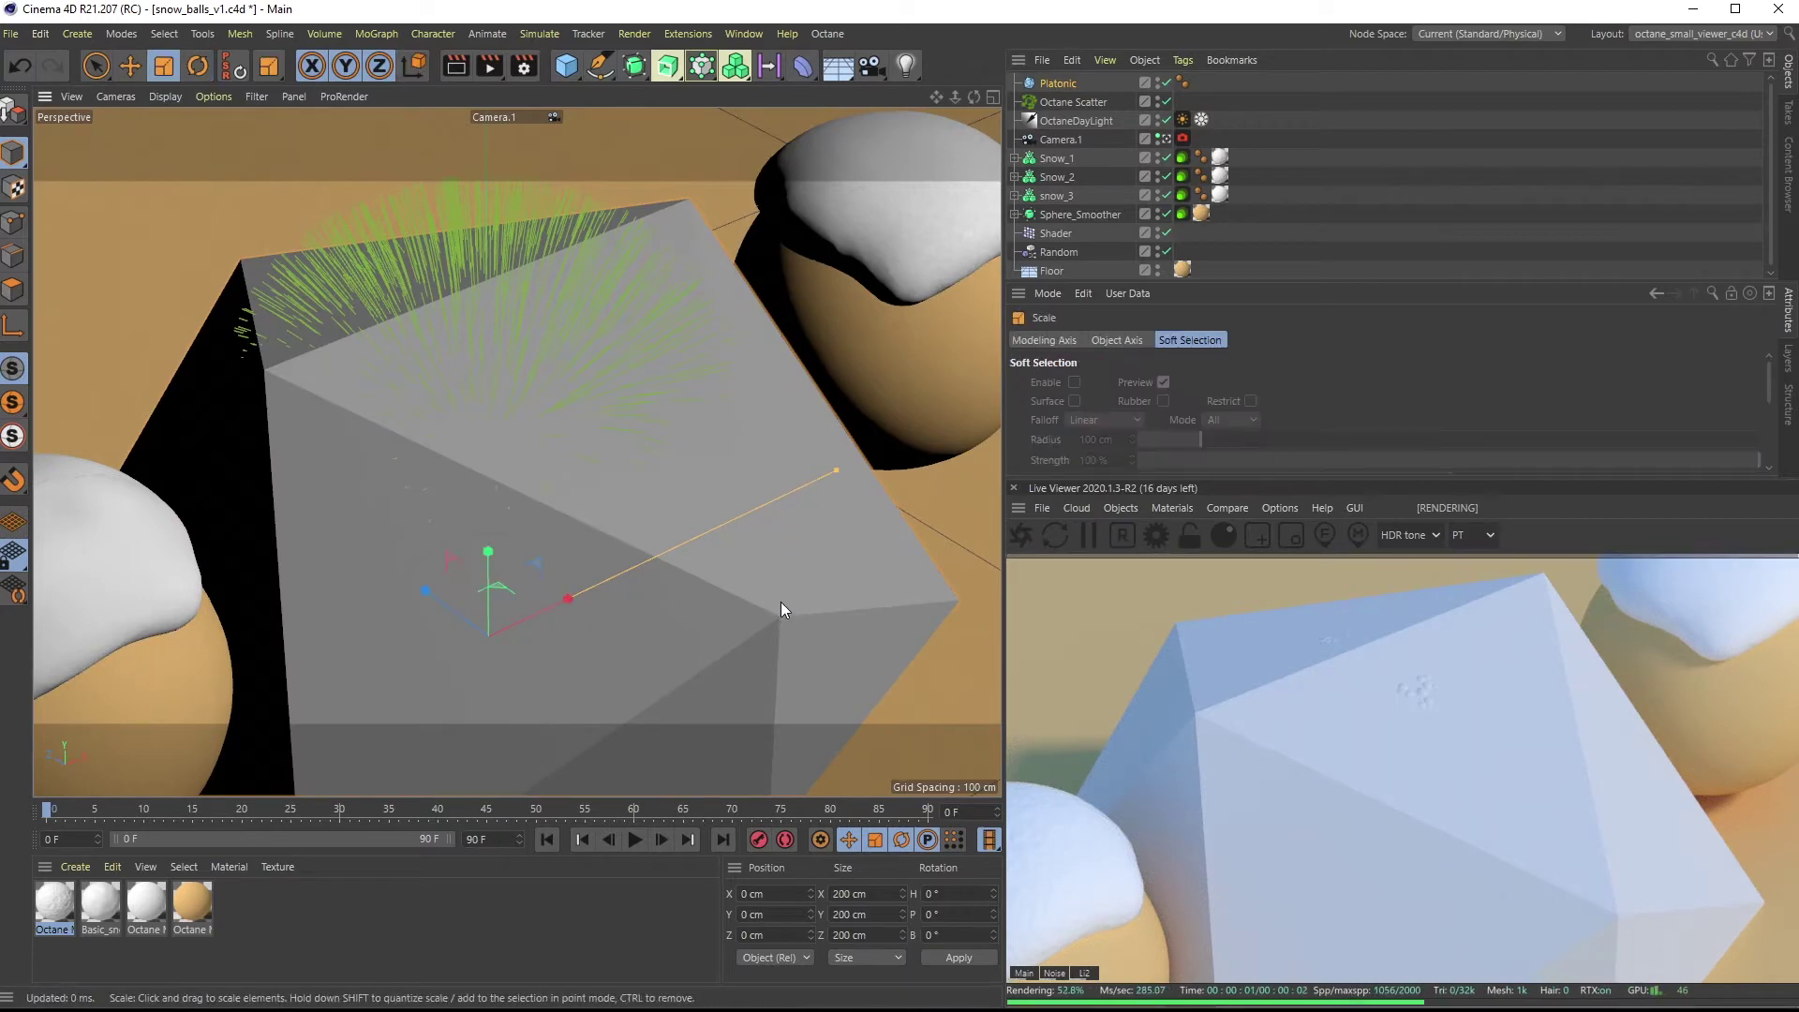
{"action": "left_click_drag", "start_coordinate": [609, 643], "coordinate": [334, 767]}
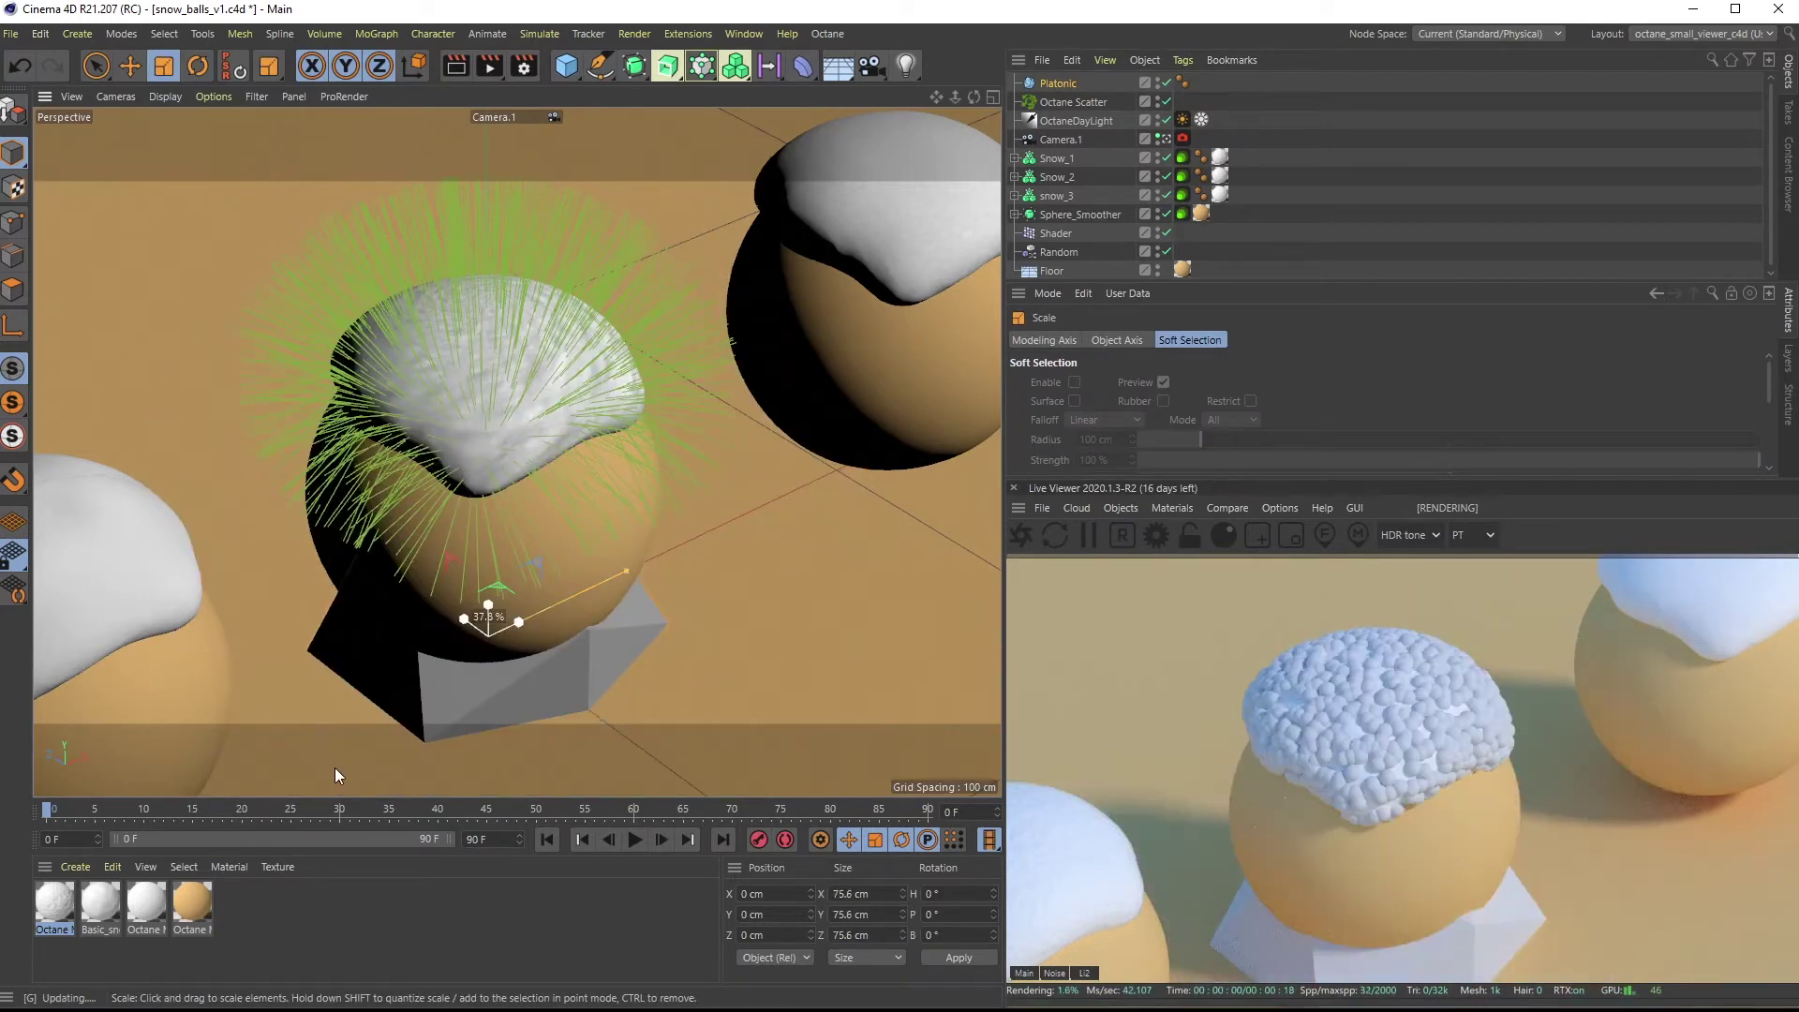
{"action": "key", "text": "e"}
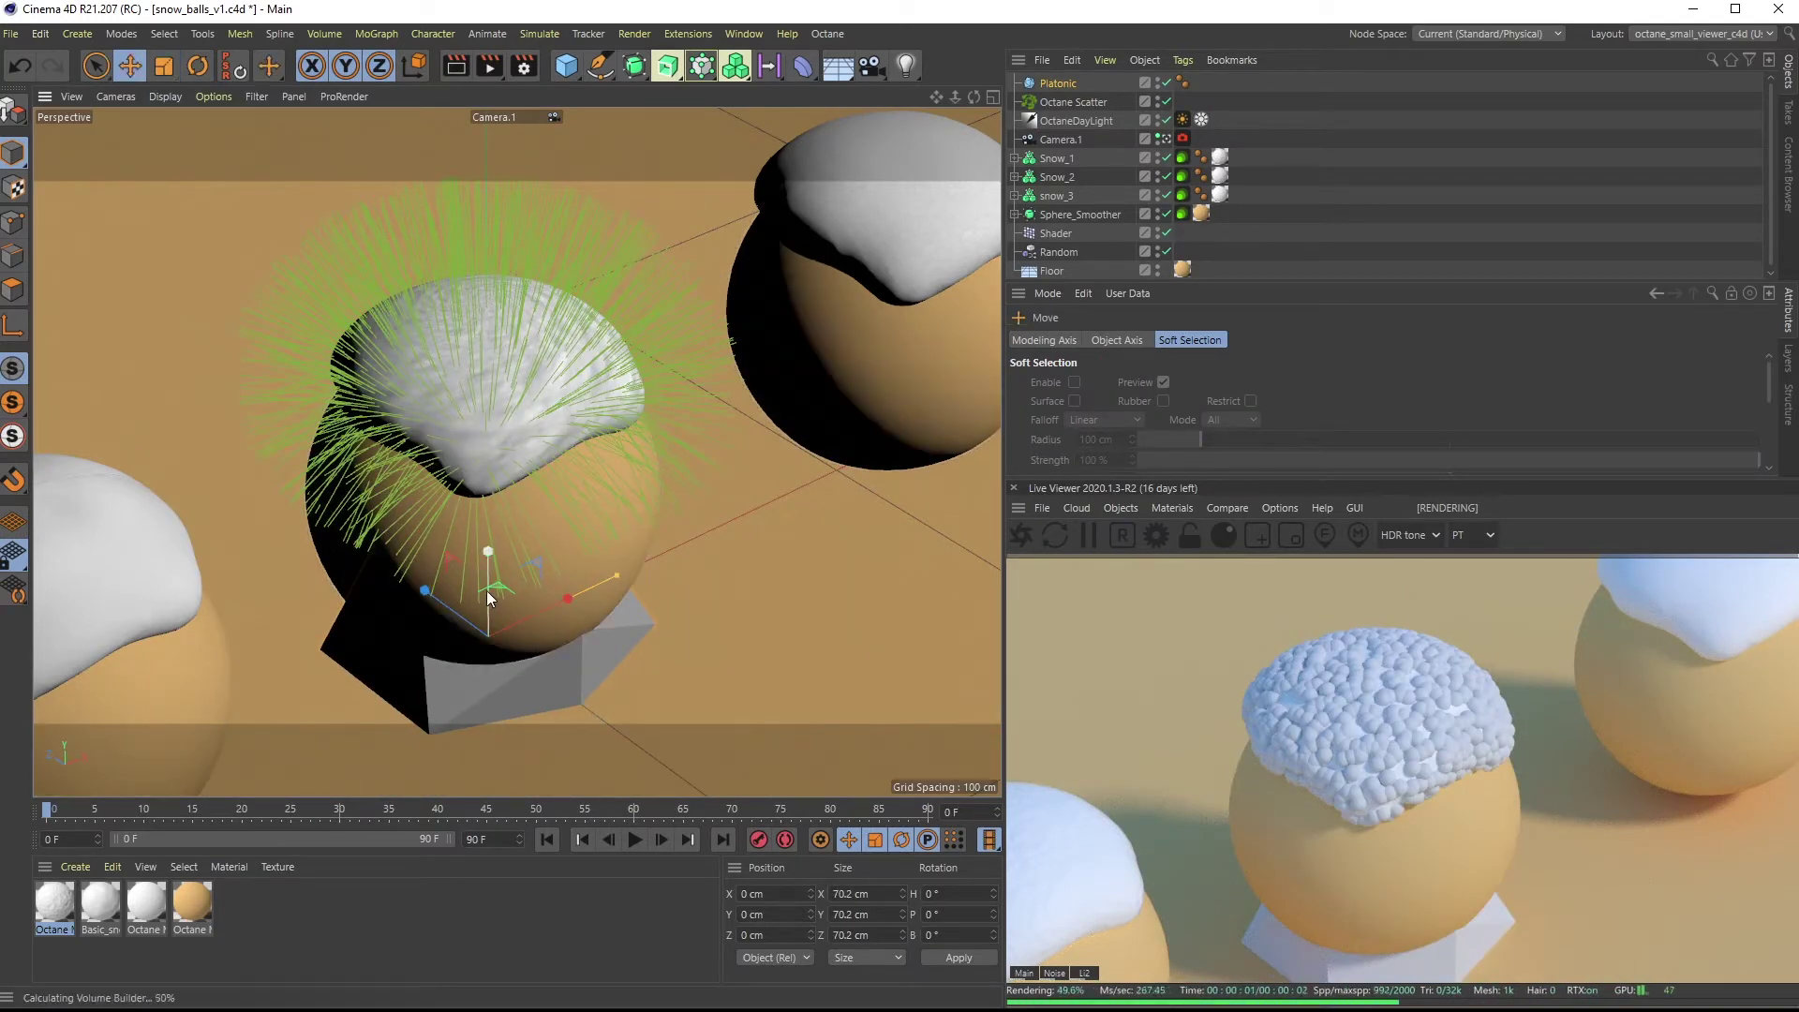
{"action": "left_click_drag", "start_coordinate": [487, 589], "coordinate": [487, 374]}
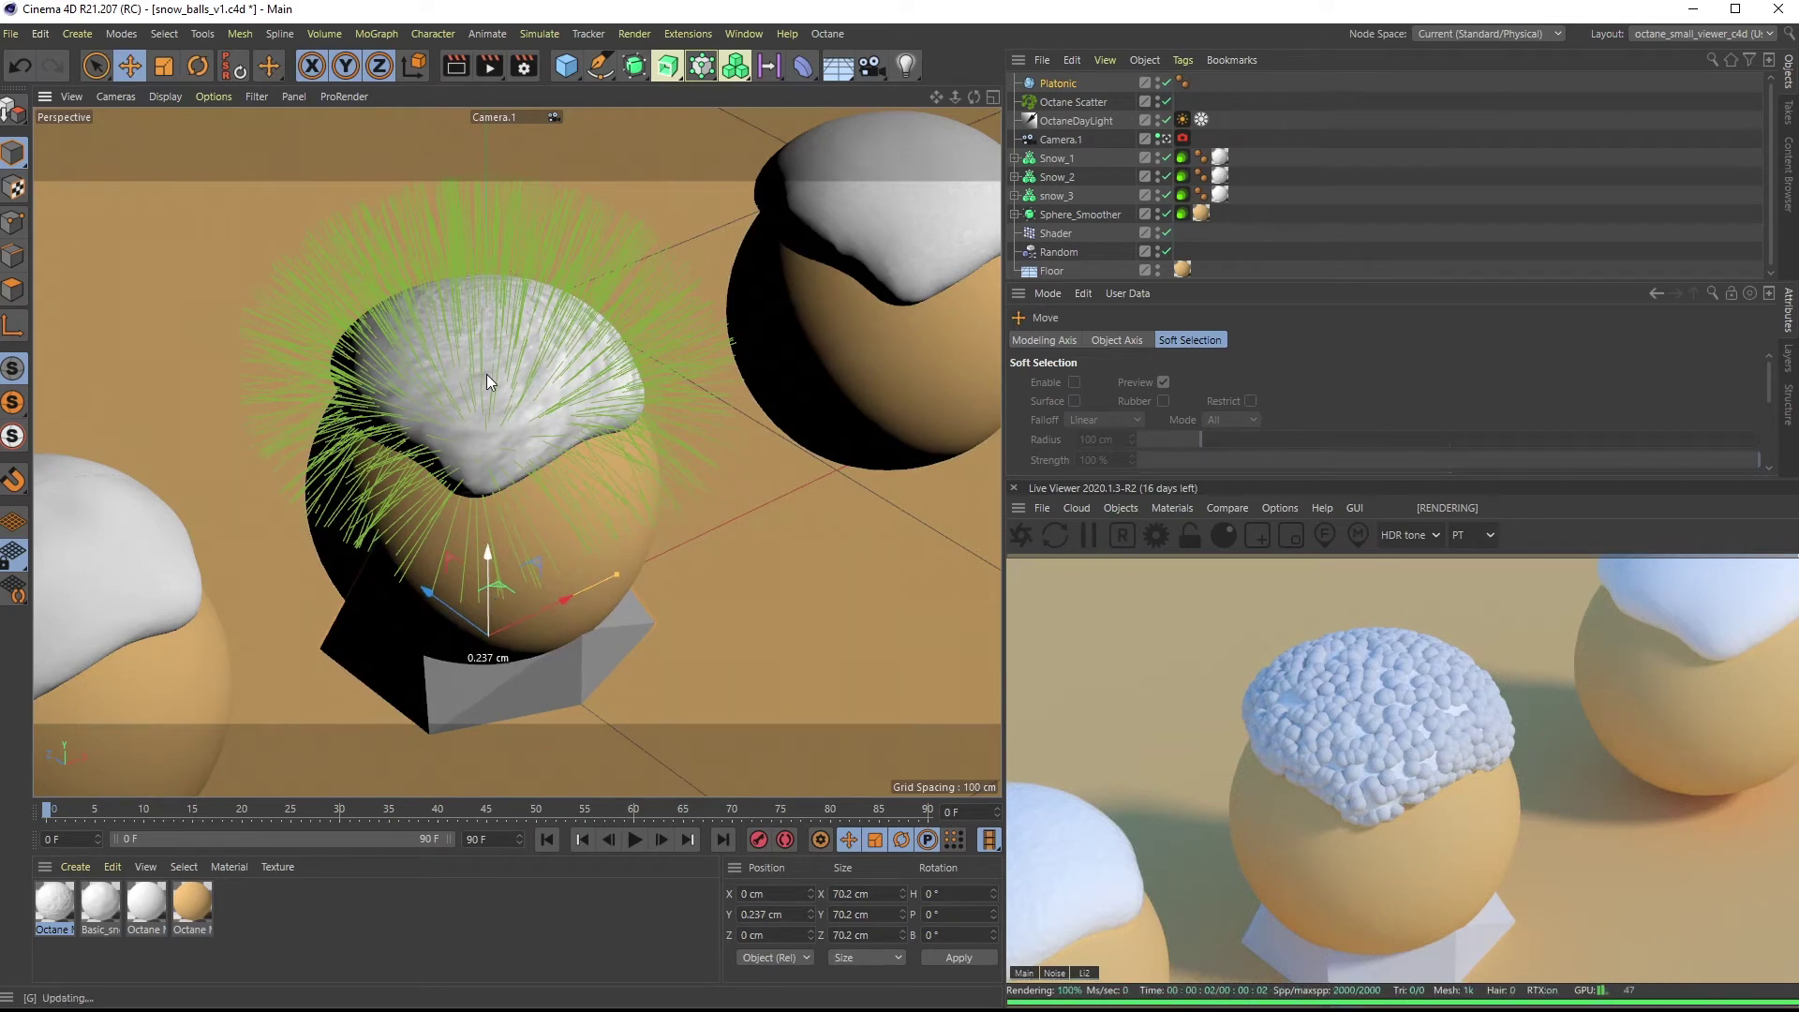
Set the Platonic's radius to 0.4 cm and make it a child of the Octane Scatter
{"action": "left_click", "coordinate": [1057, 83]}
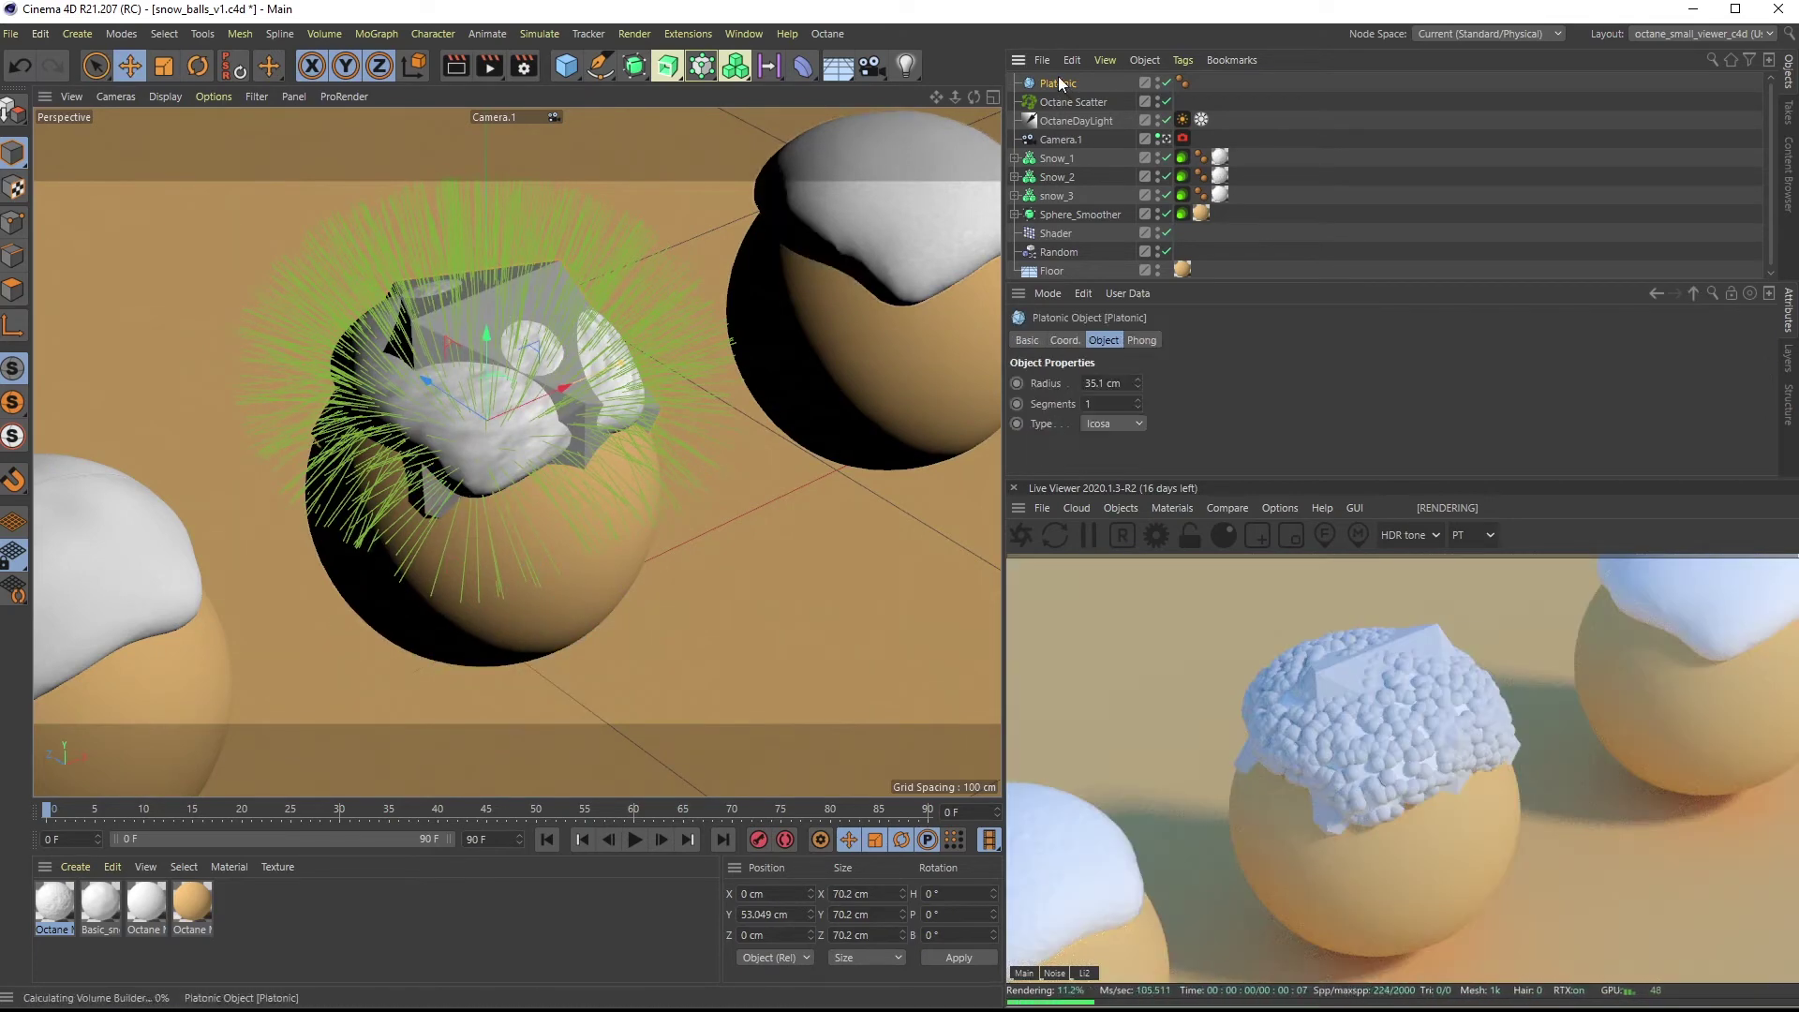
{"action": "left_click", "coordinate": [1122, 385]}
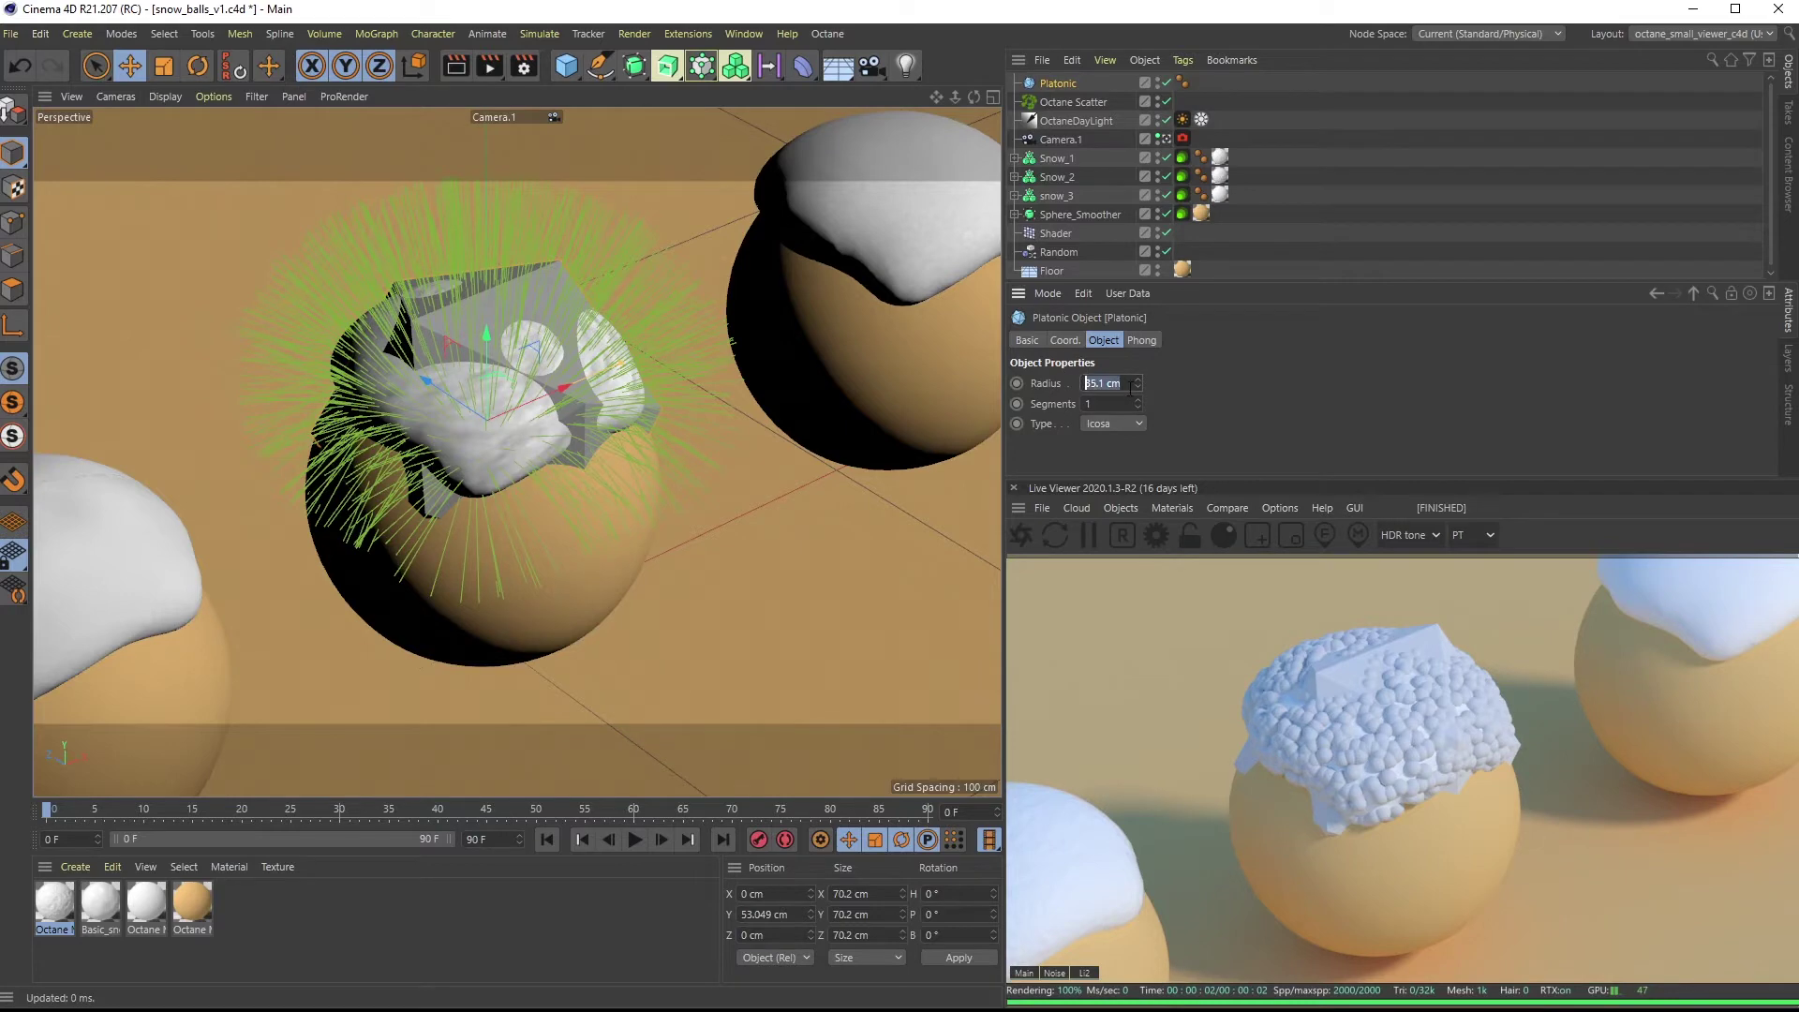
{"action": "type", "text": "0.4"}
{"action": "key", "text": "Return"}
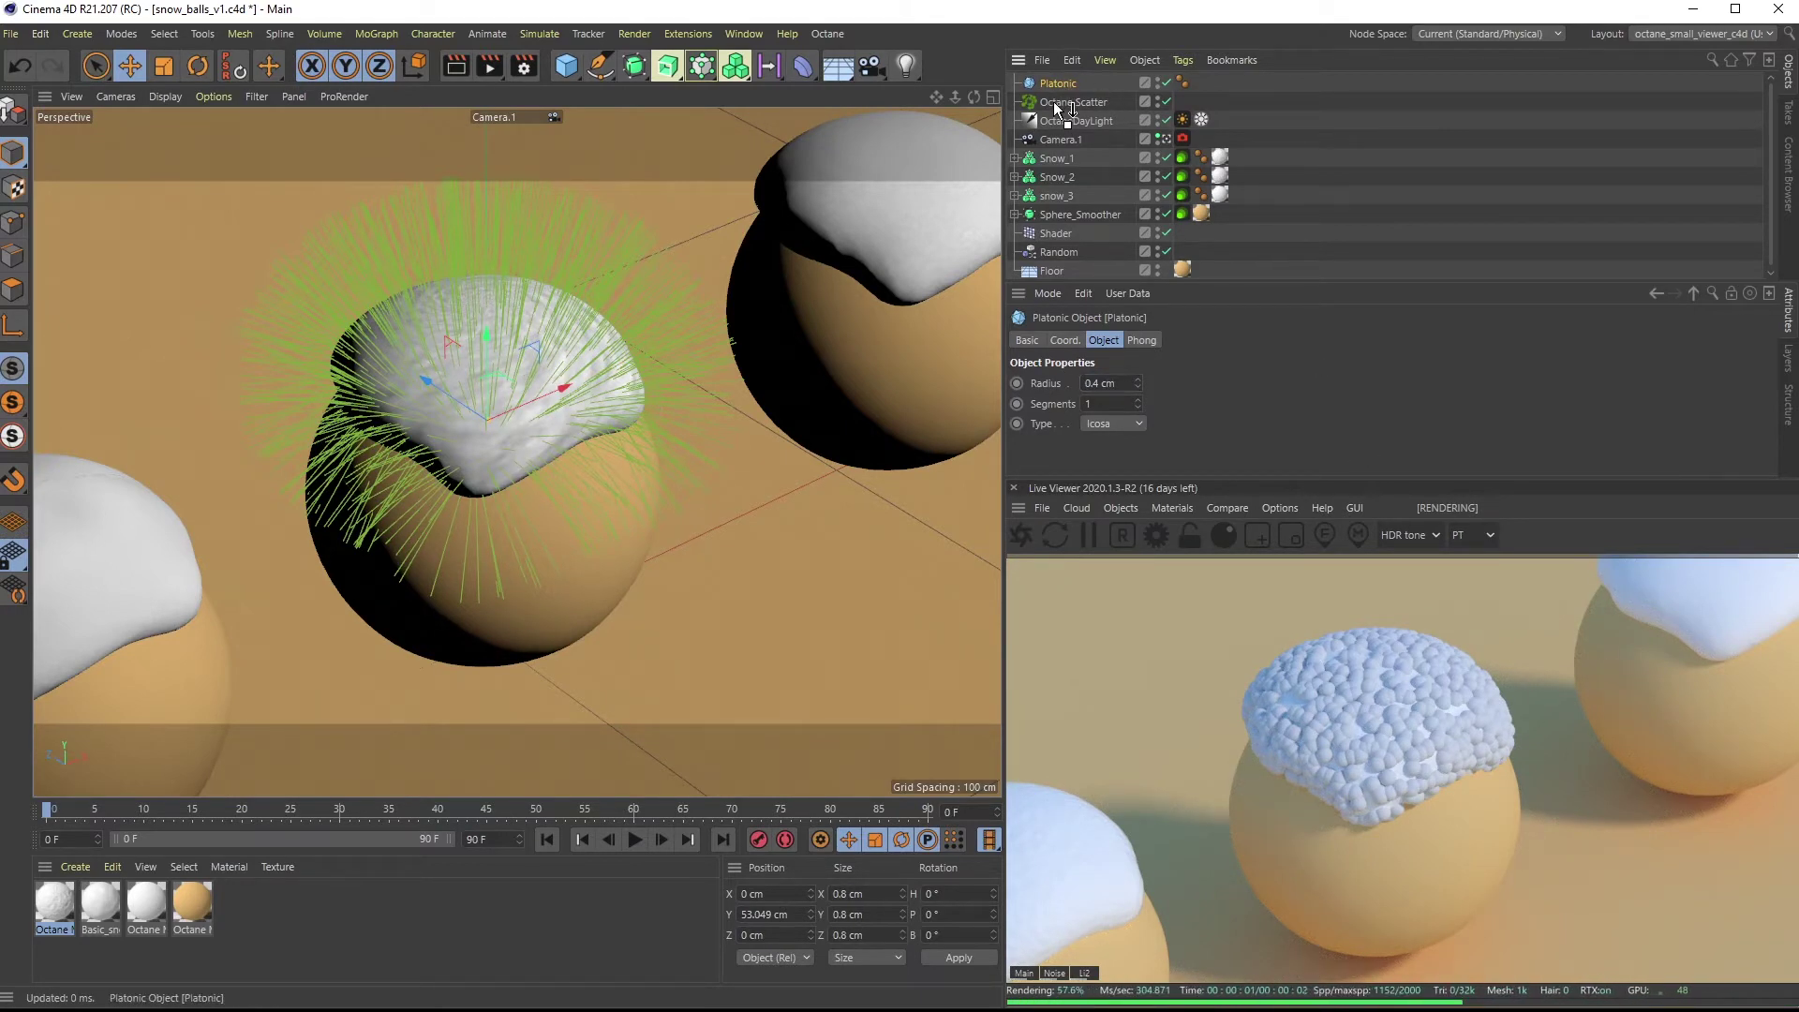
{"action": "left_click_drag", "start_coordinate": [1049, 100], "coordinate": [1050, 99]}
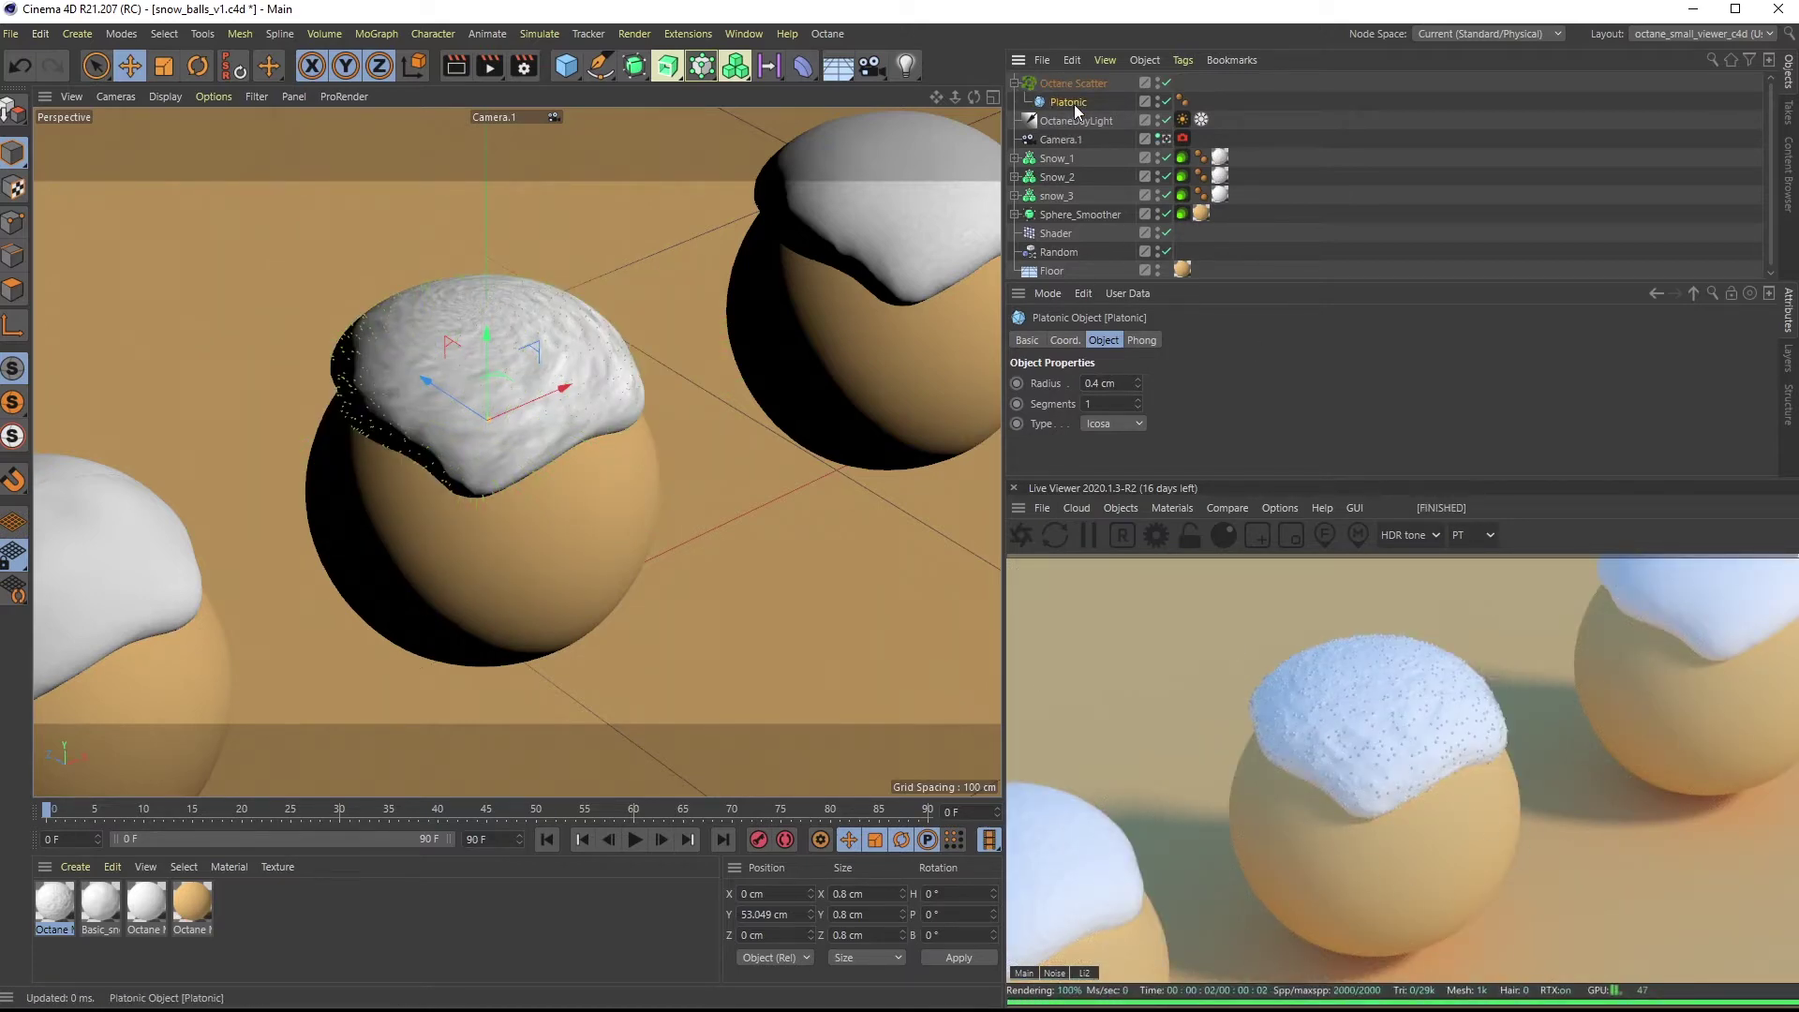
Duplicate the Platonic twice inside the Octane Scatter
{"action": "left_click", "coordinate": [1061, 85]}
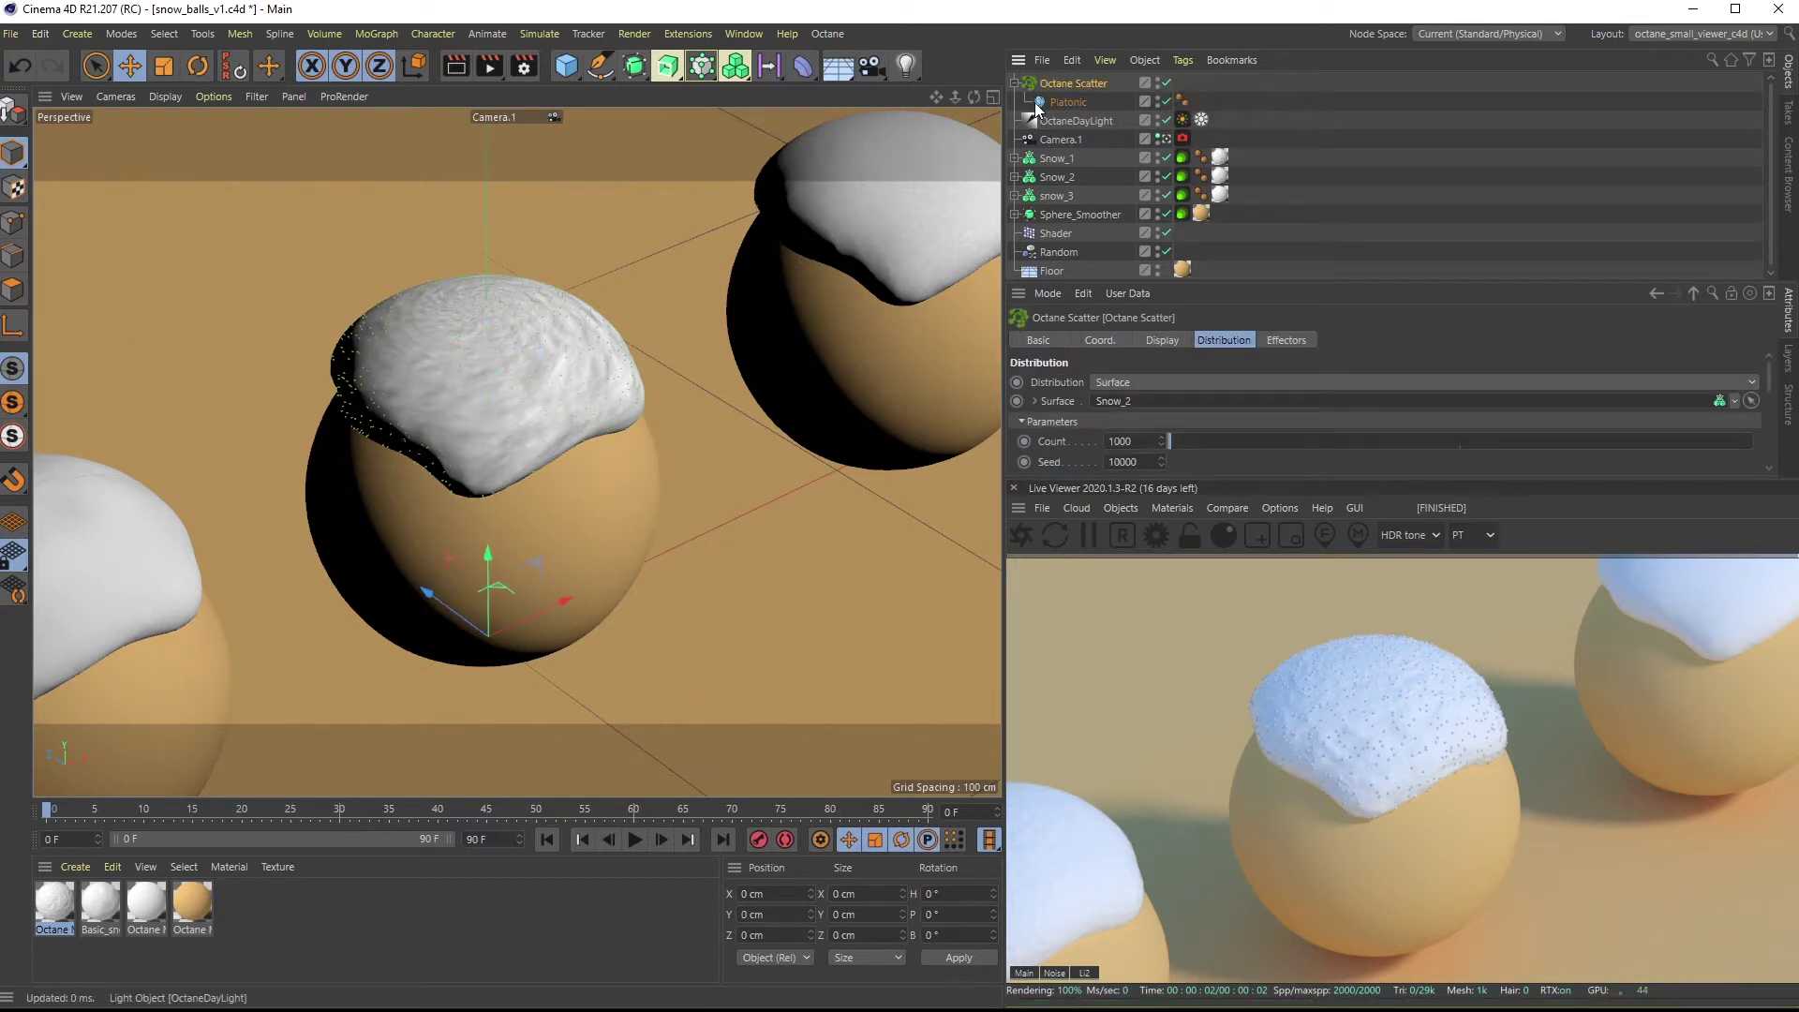
{"action": "left_click", "coordinate": [1068, 103]}
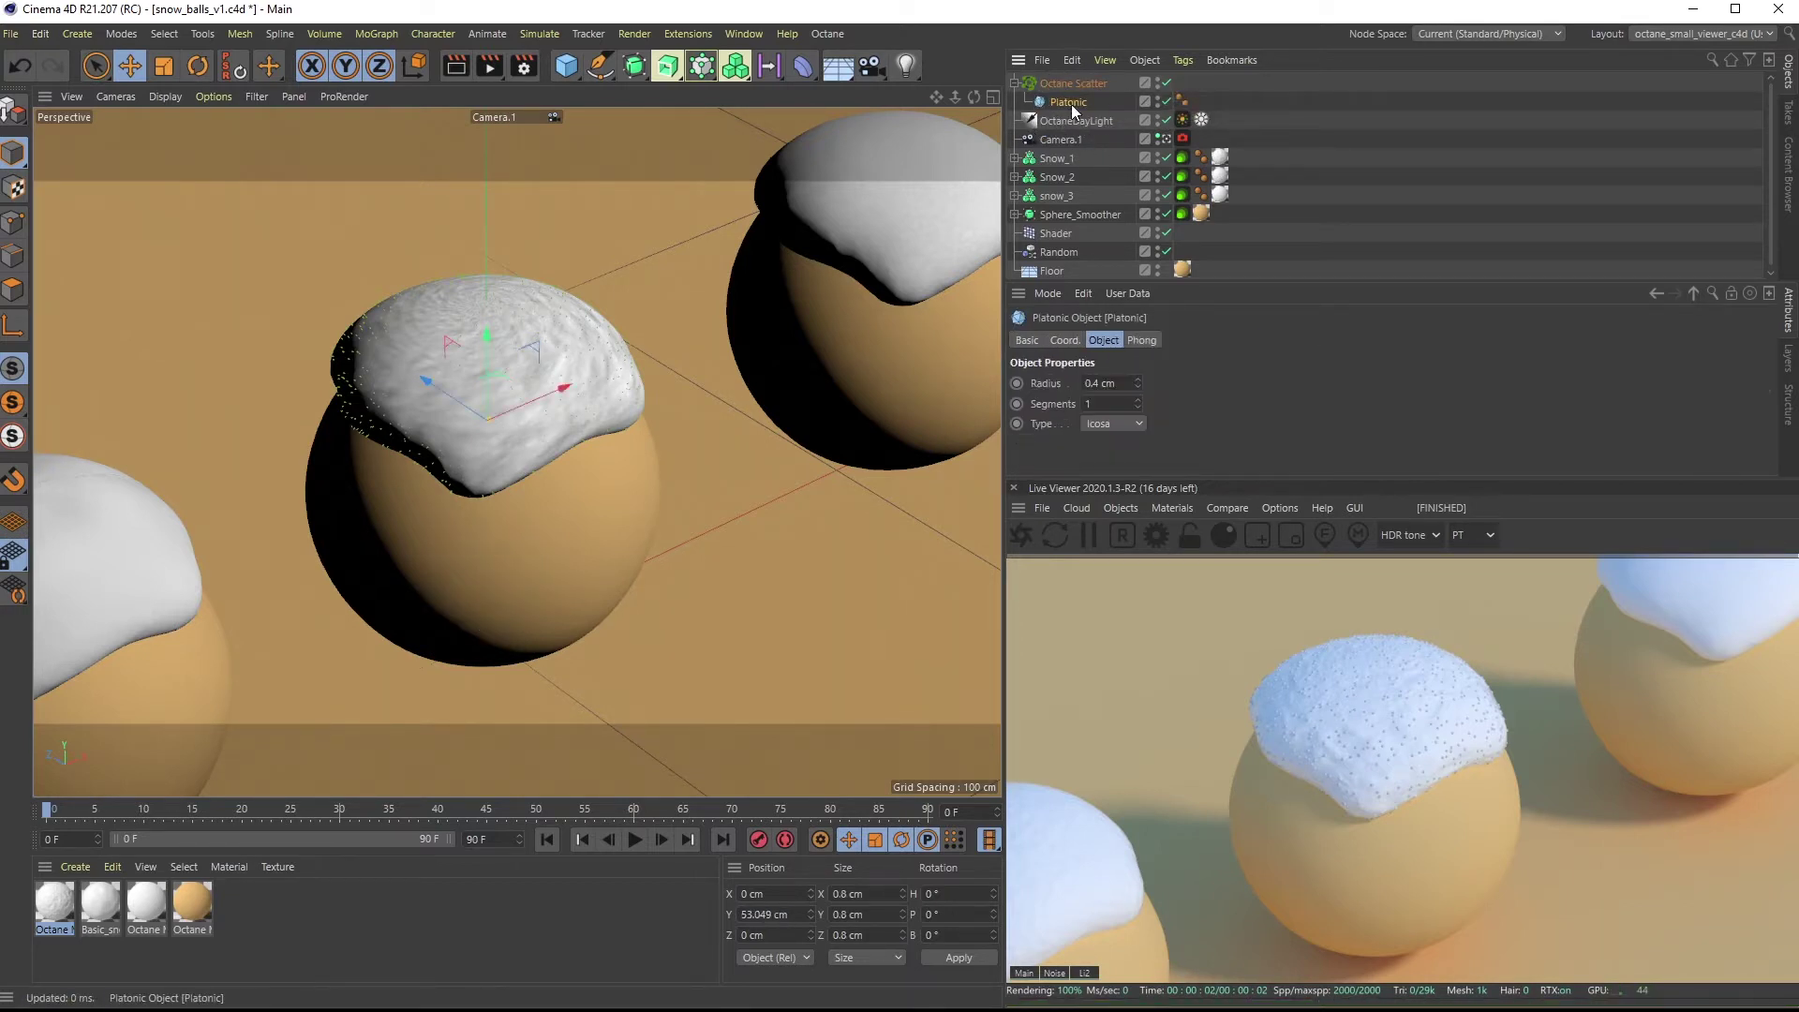
{"action": "left_click_drag", "start_coordinate": [1068, 103], "coordinate": [1071, 99], "text": "ctrl"}
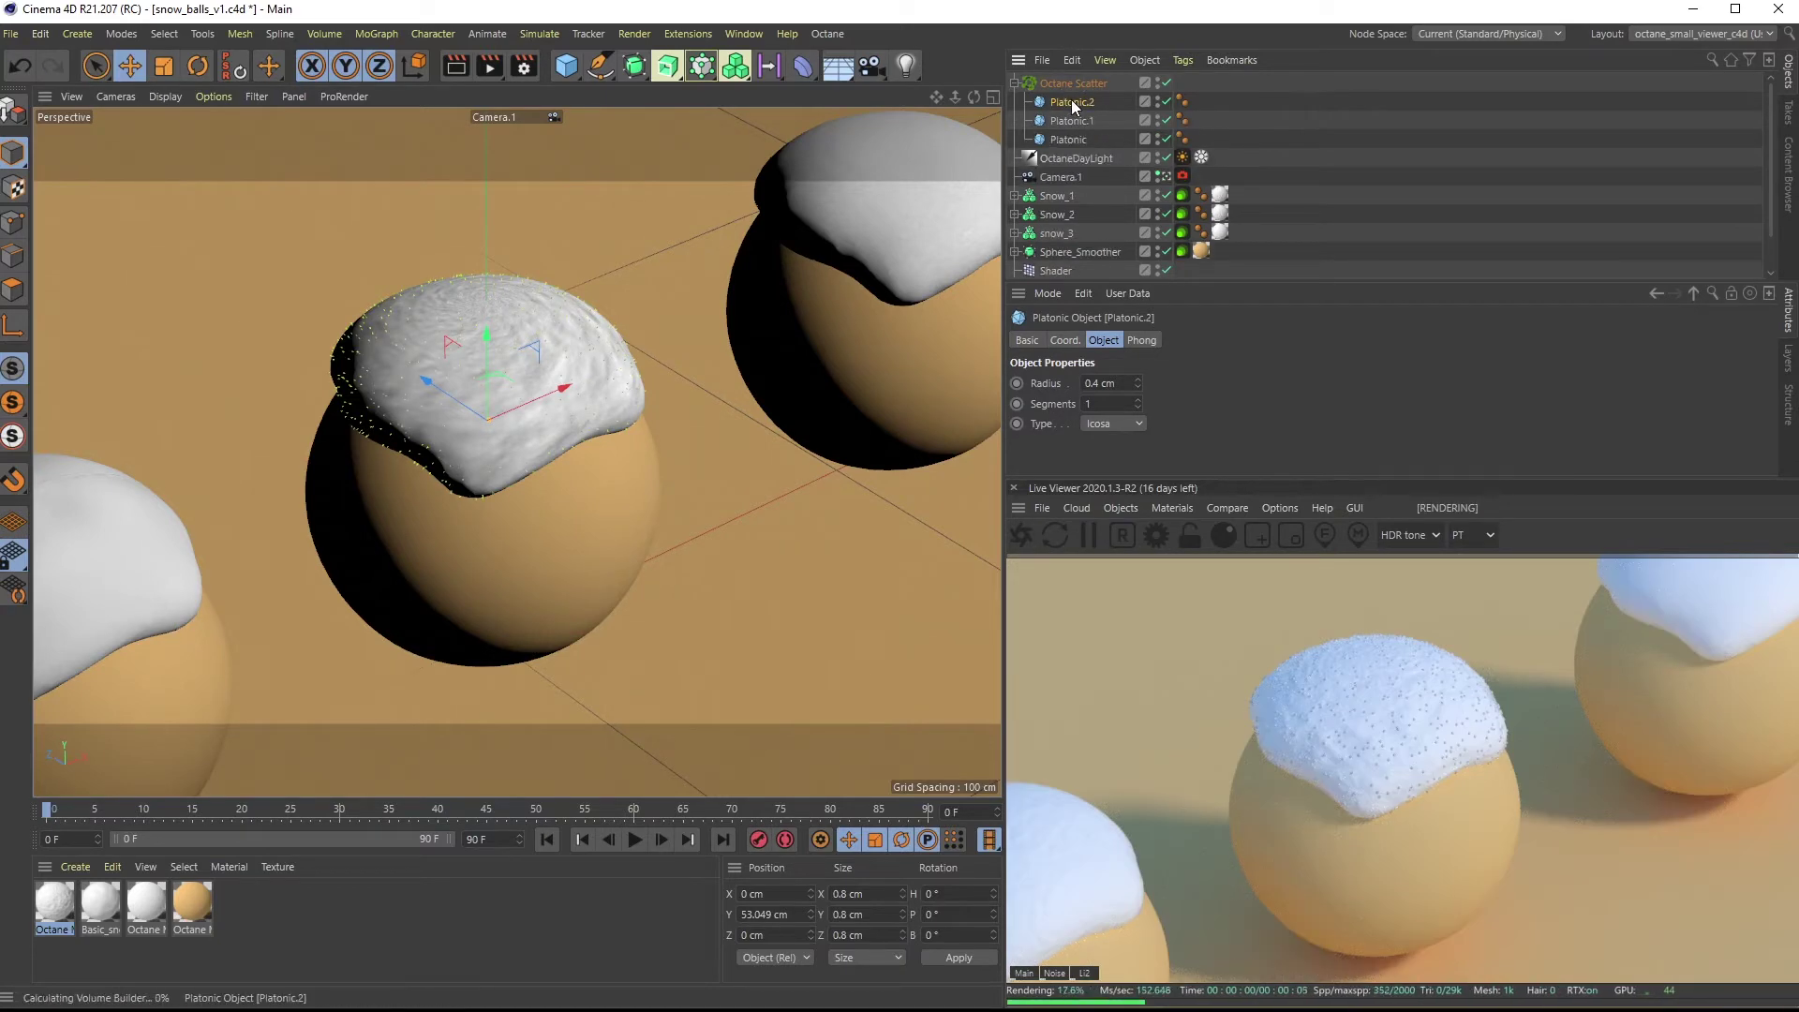
Set the original Platonic's type to Tetra and Platonic.1's type to Dodeca
{"action": "left_click", "coordinate": [1071, 138]}
{"action": "left_click", "coordinate": [1139, 424]}
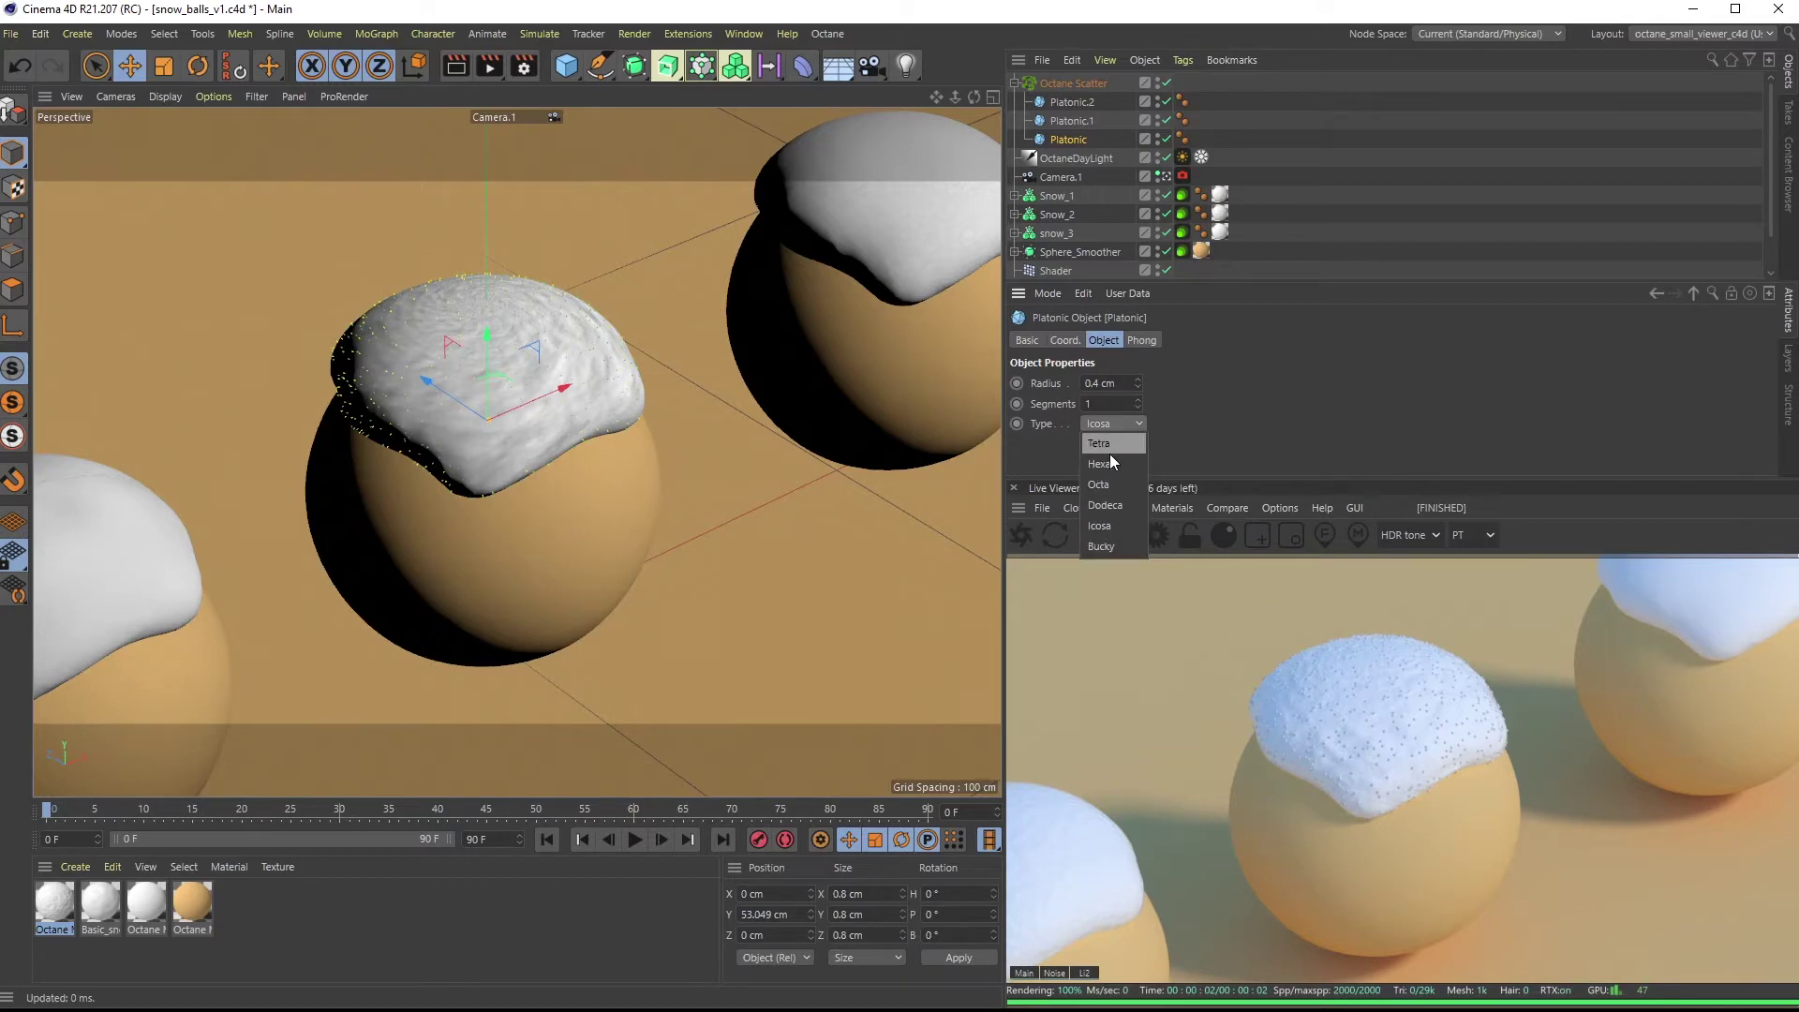
{"action": "left_click", "coordinate": [1106, 462]}
{"action": "left_click", "coordinate": [1072, 120]}
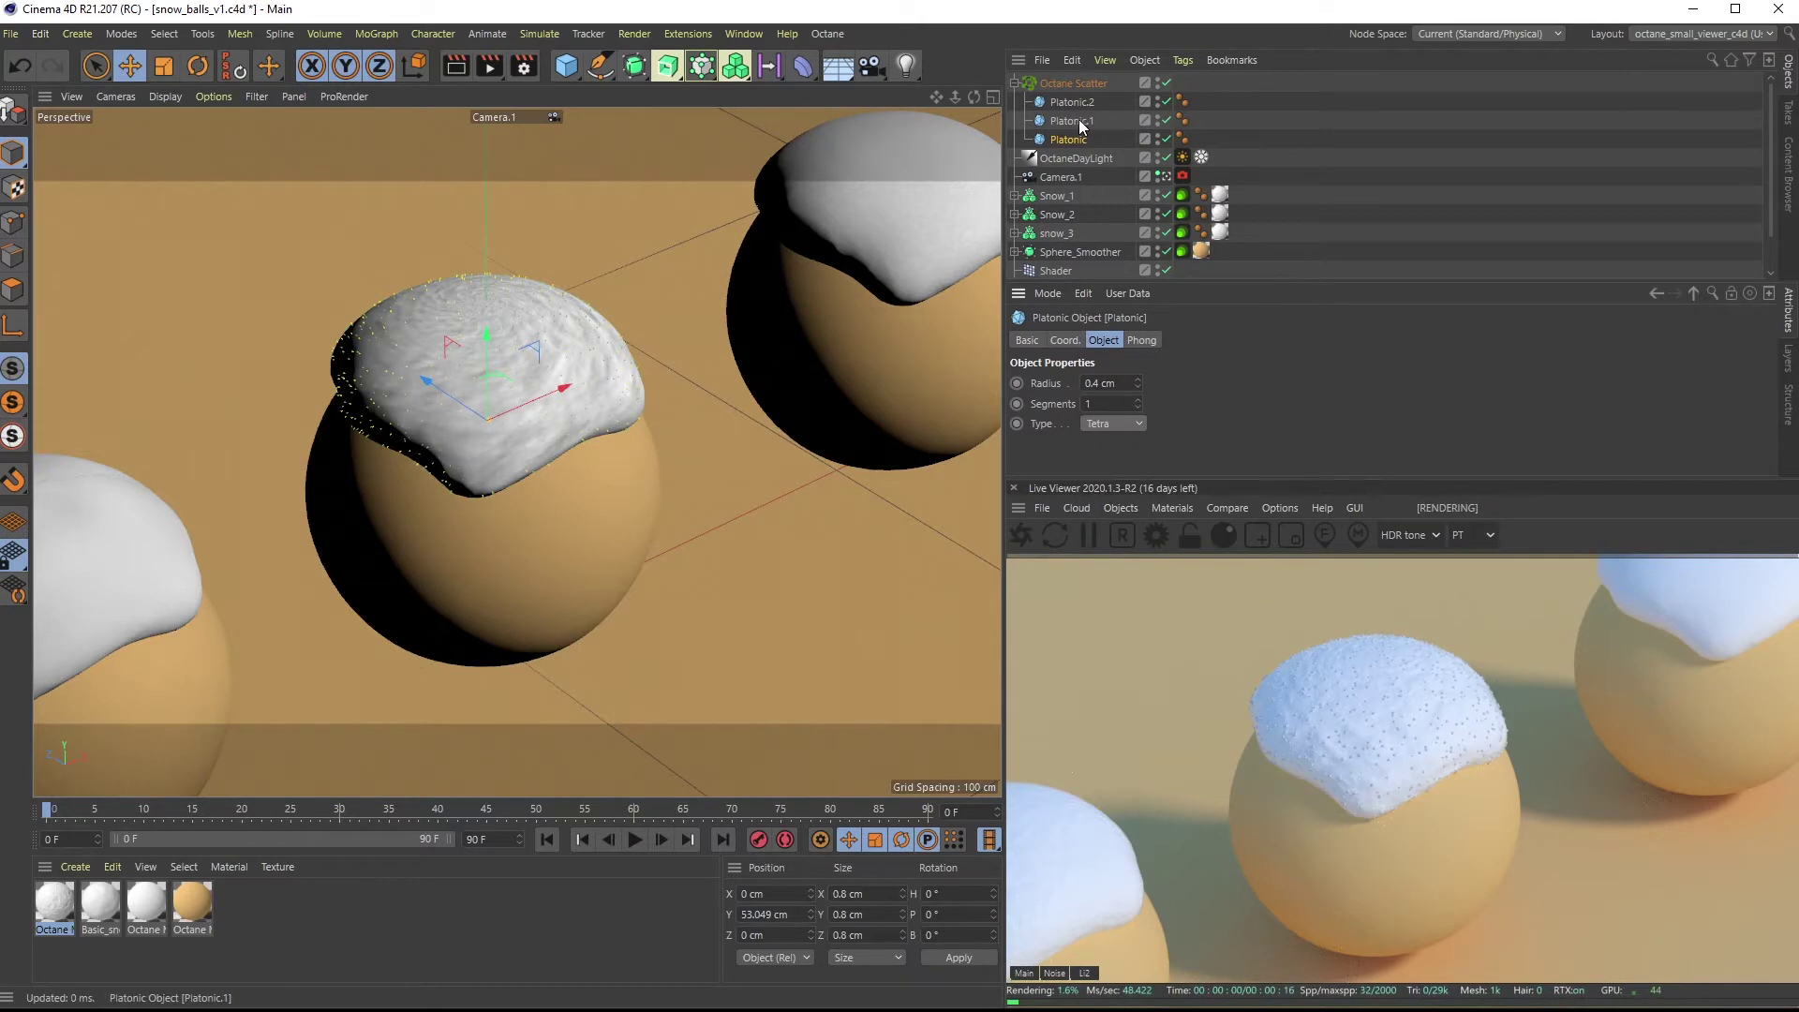
{"action": "left_click", "coordinate": [1128, 424]}
{"action": "left_click", "coordinate": [1110, 500]}
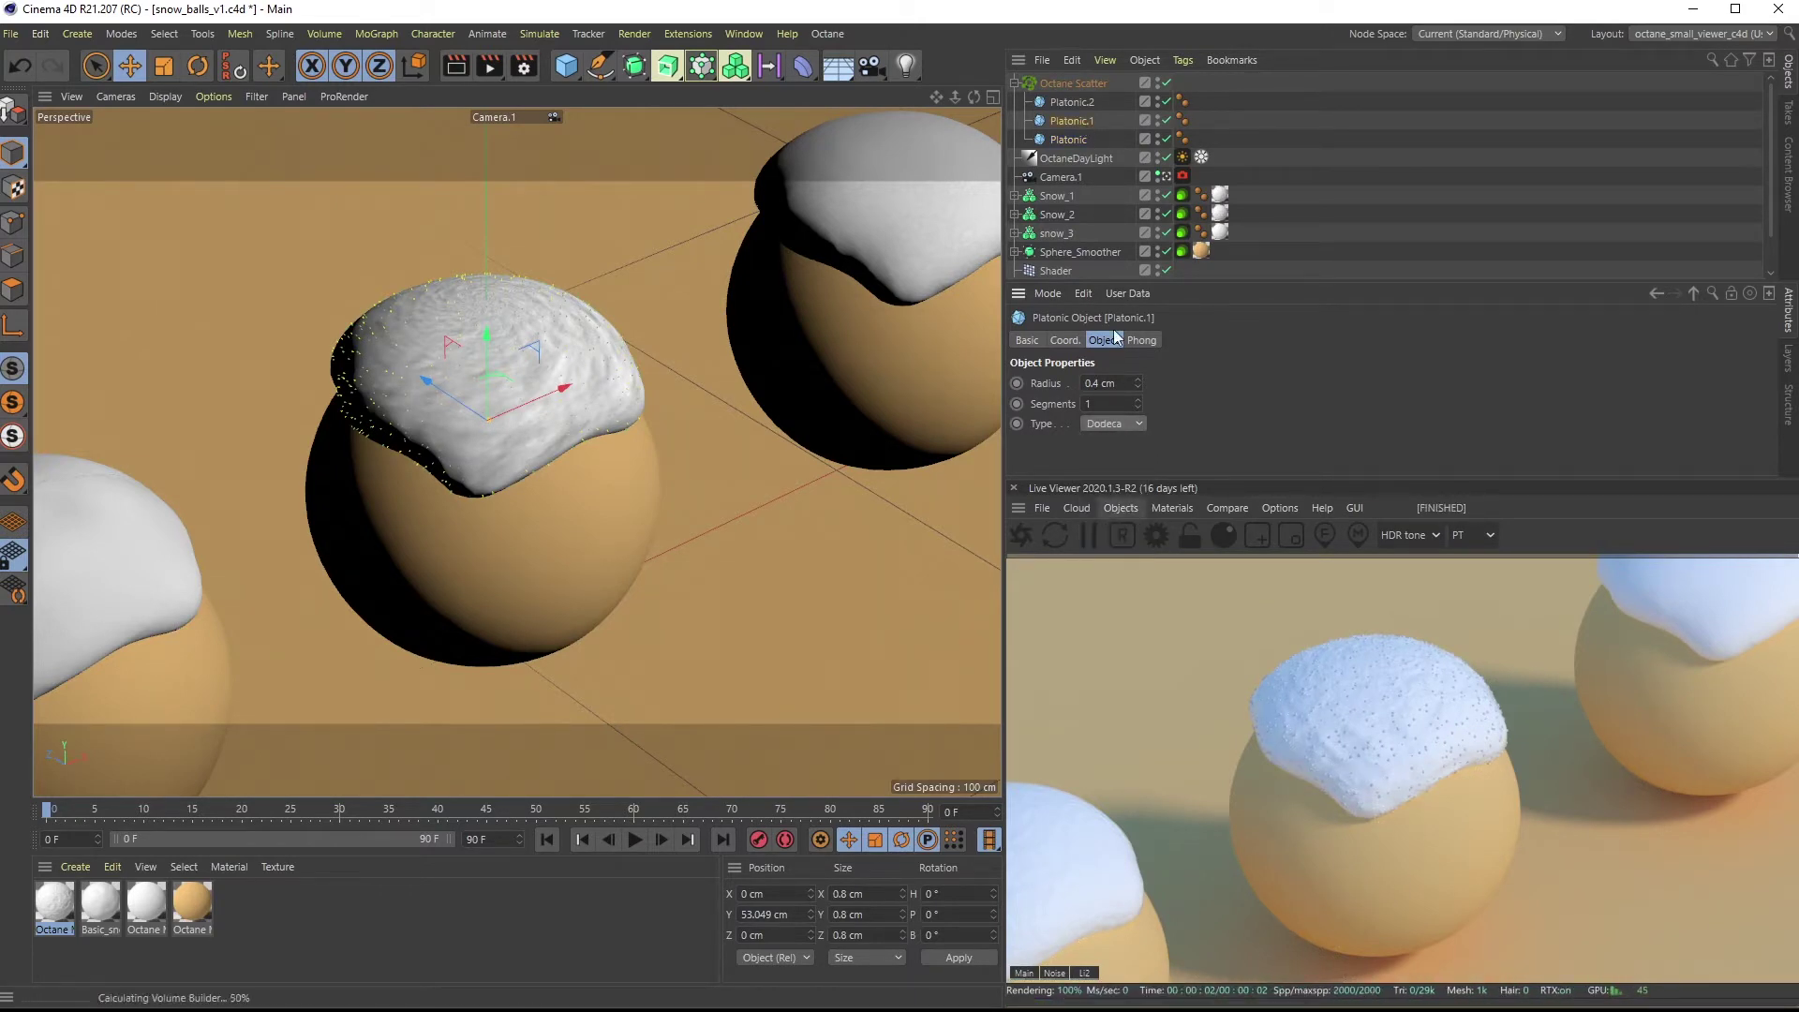
Duplicate the Icosa-type Platonic.2 inside the scatter and set the new copy's type to Bucky
{"action": "left_click", "coordinate": [1070, 100]}
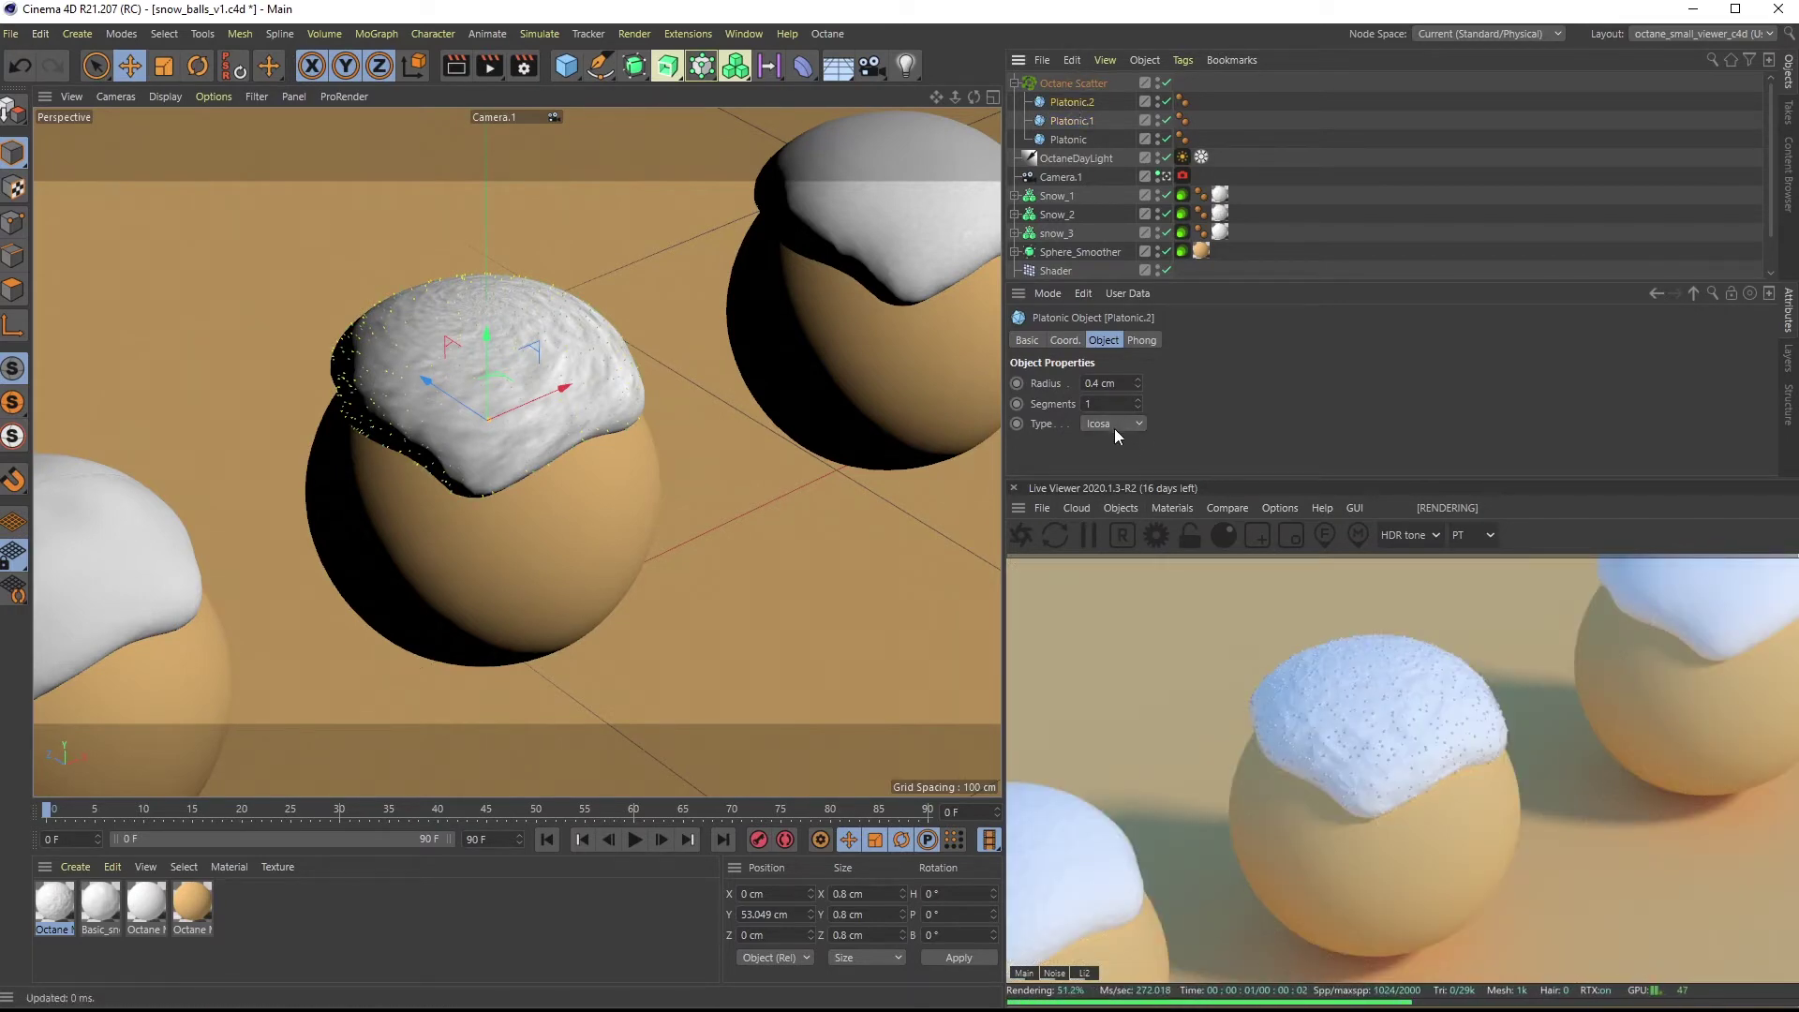
{"action": "left_click_drag", "start_coordinate": [1074, 102], "coordinate": [1069, 94], "text": "ctrl"}
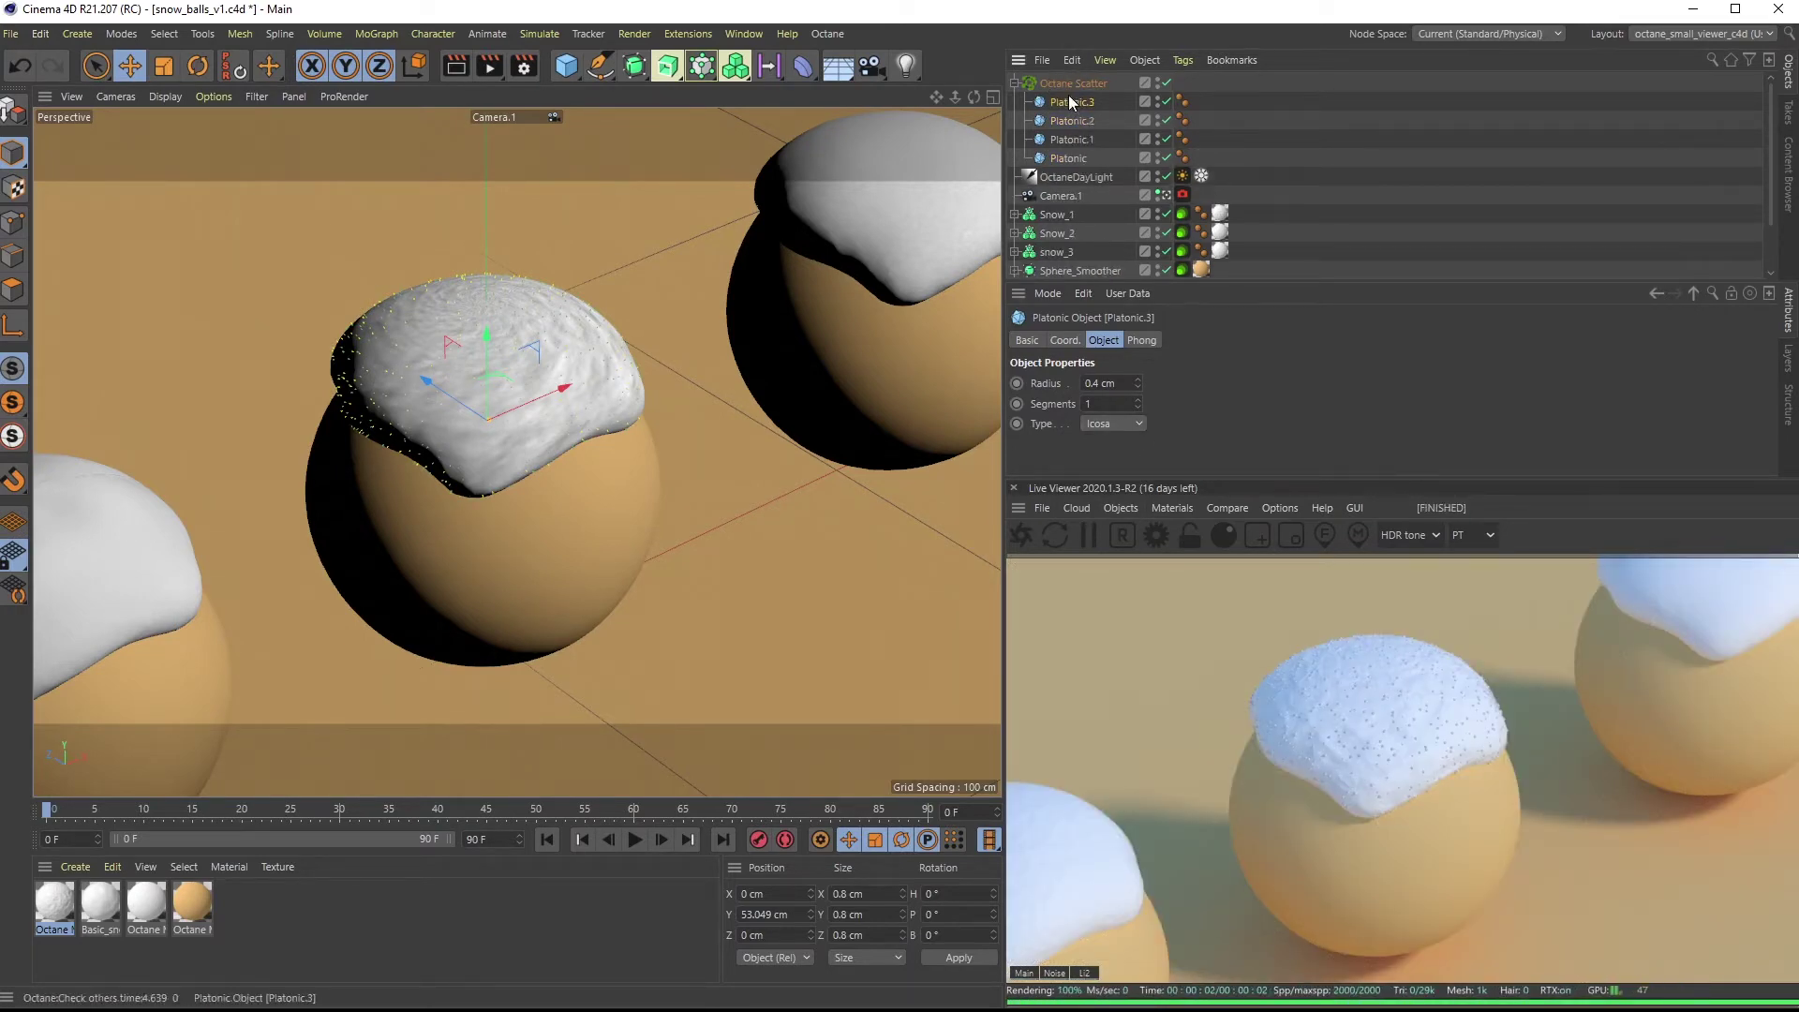
{"action": "left_click", "coordinate": [1071, 157], "text": "shift"}
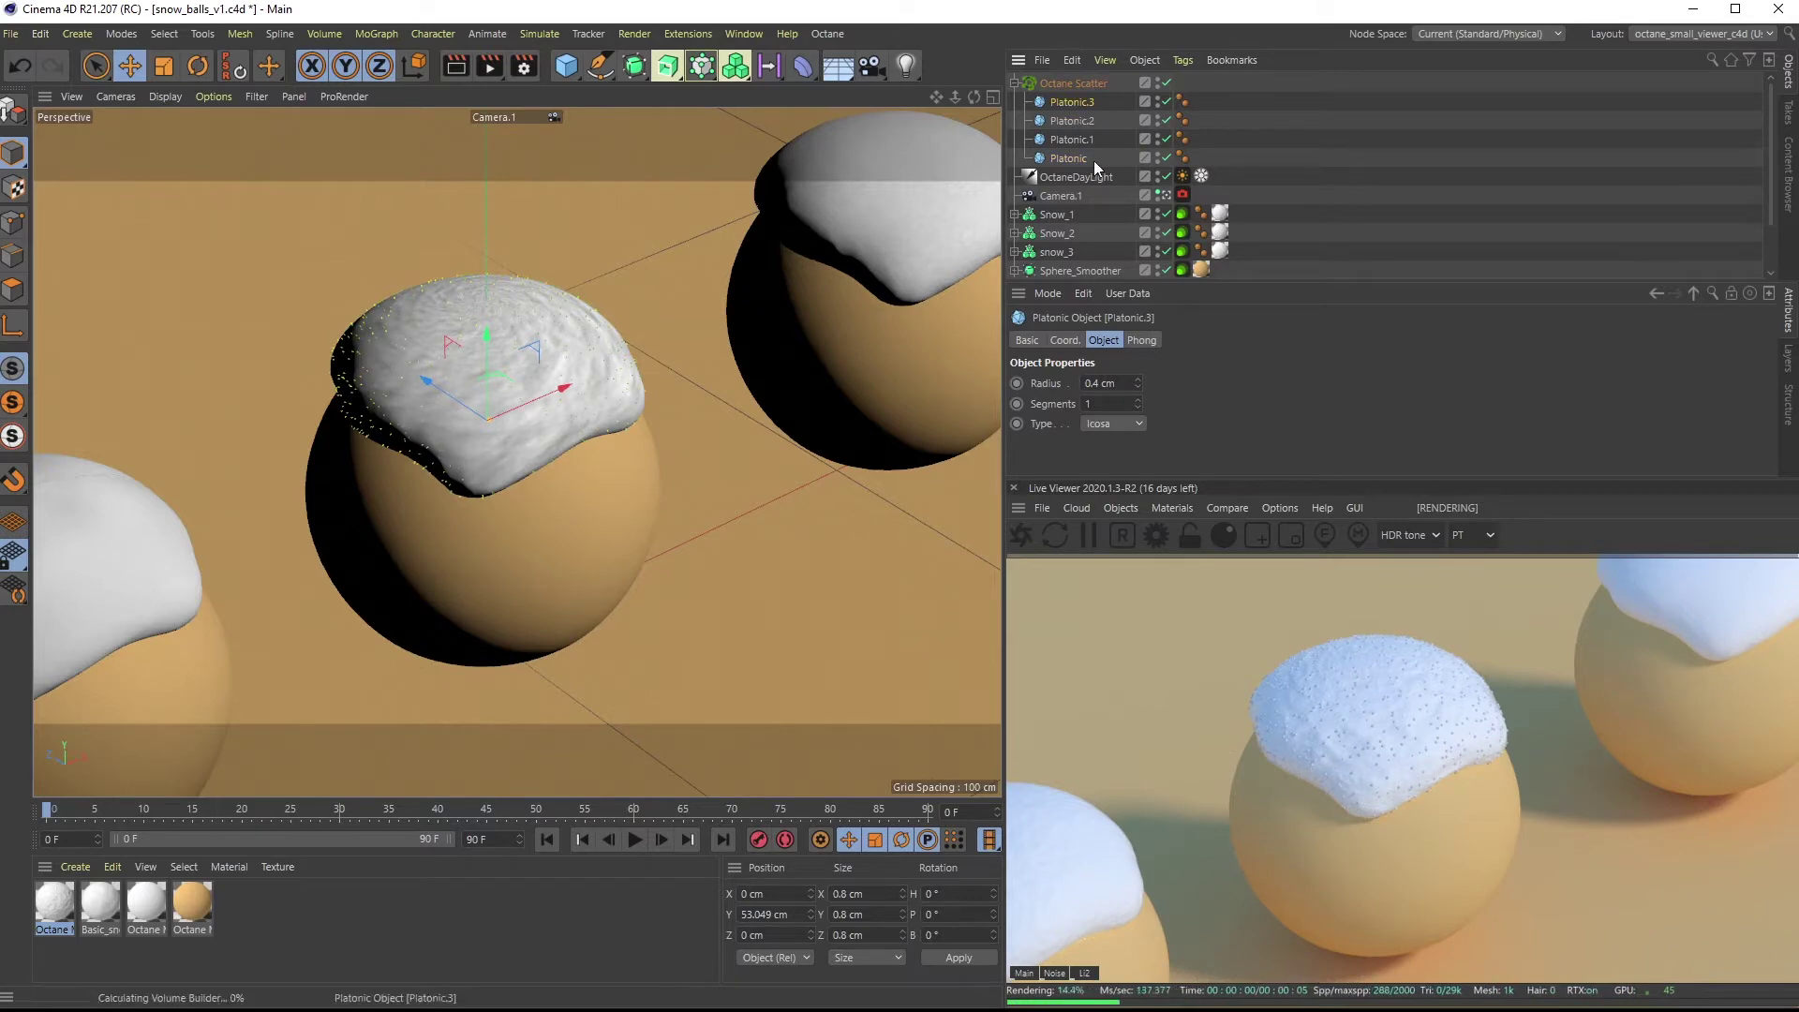
{"action": "left_click", "coordinate": [1141, 422]}
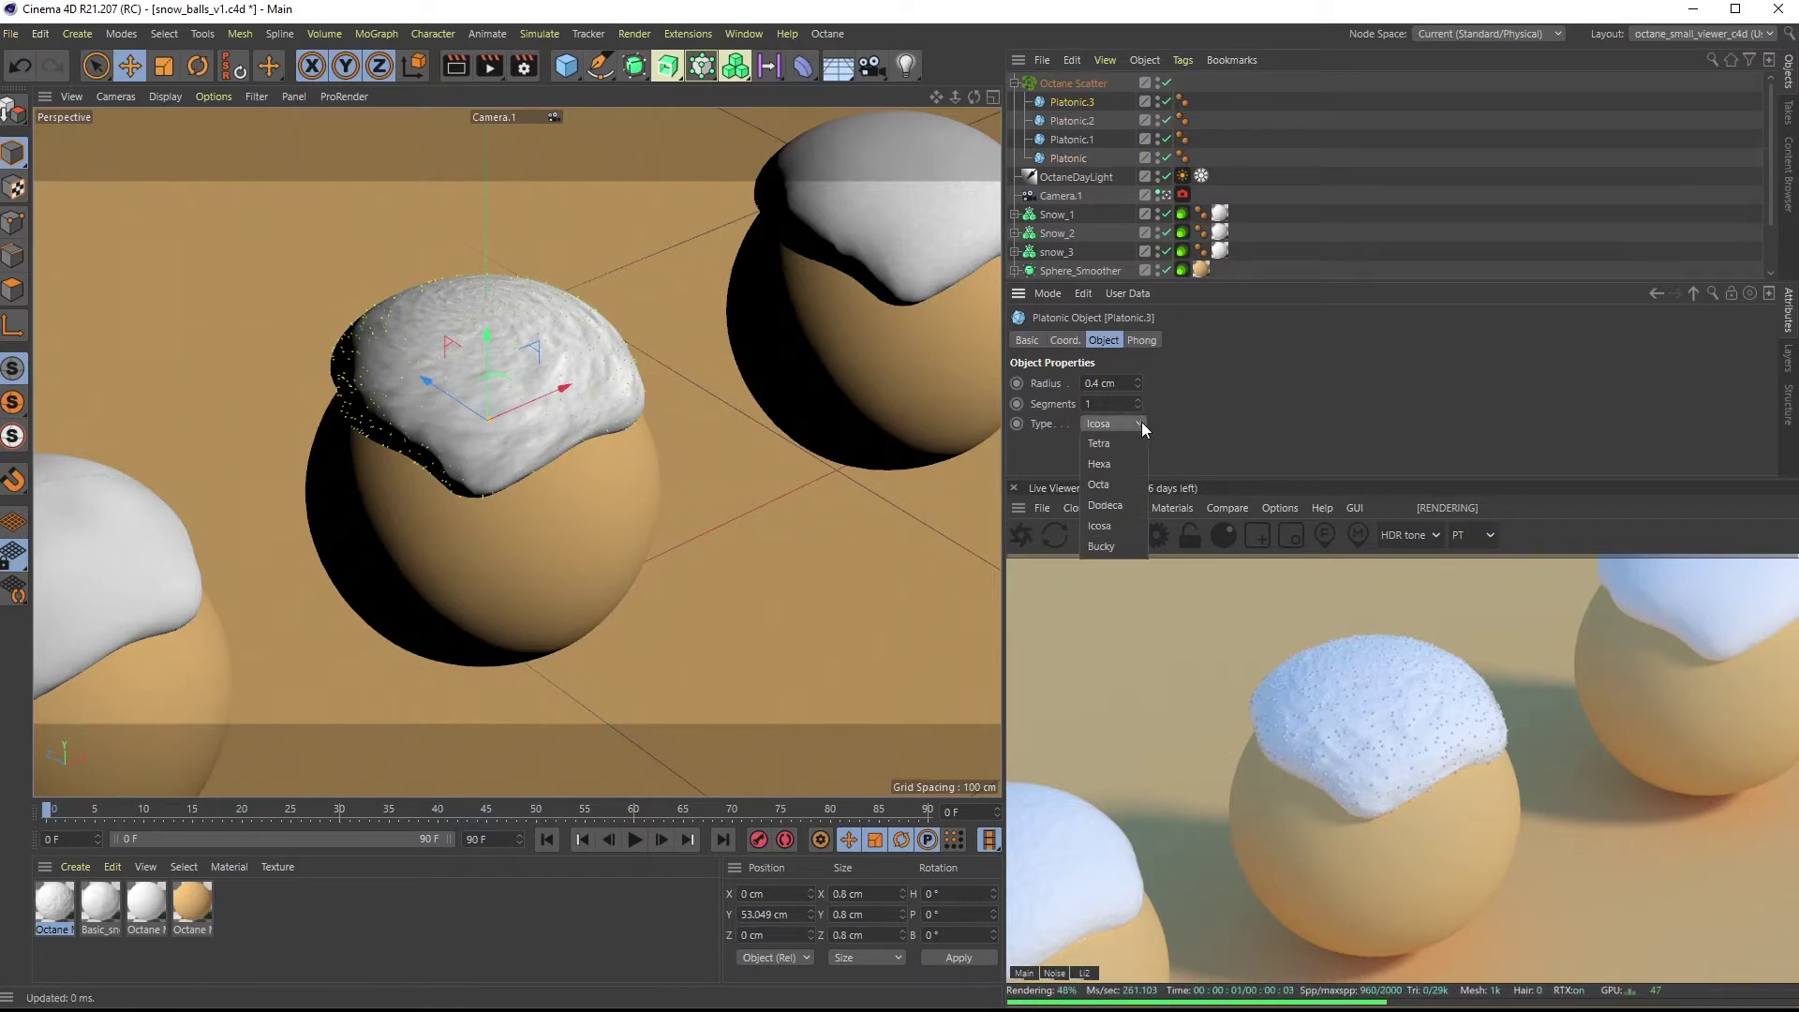
{"action": "left_click", "coordinate": [1142, 546]}
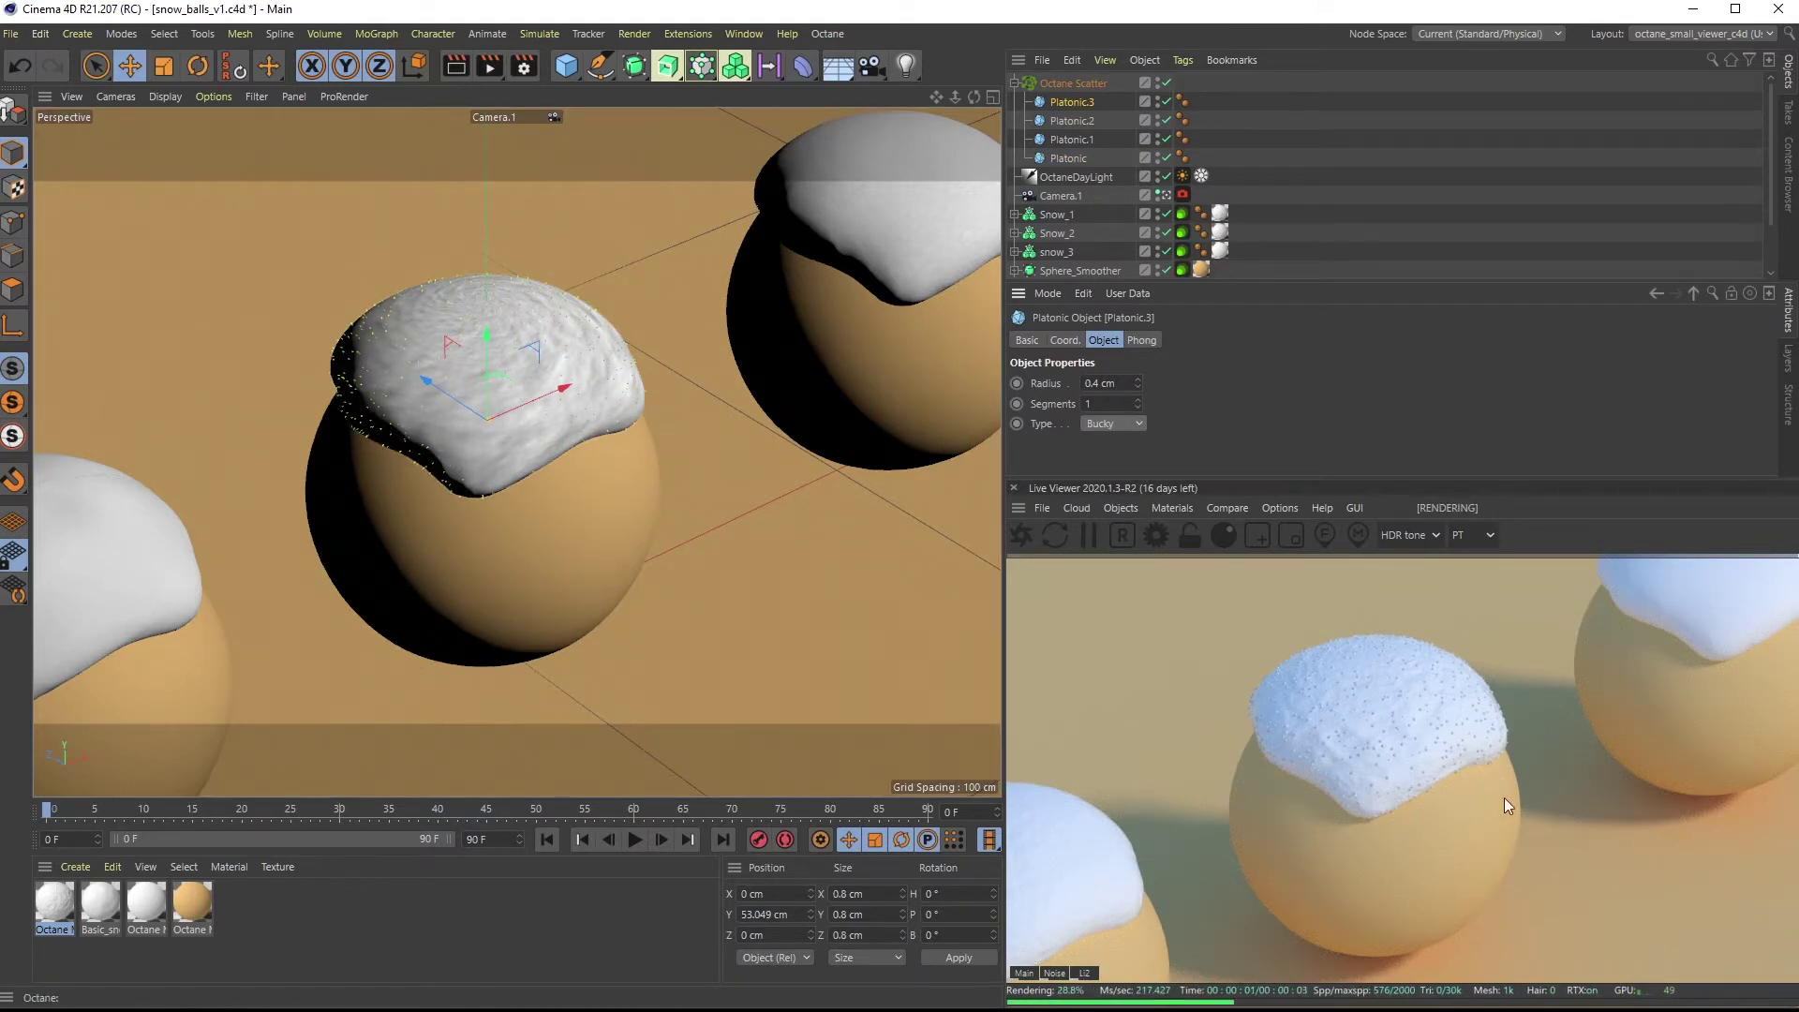
Select all four Platonic objects and scale them up together to a radius of about 0.58 cm
{"action": "left_click", "coordinate": [1068, 157], "text": "shift"}
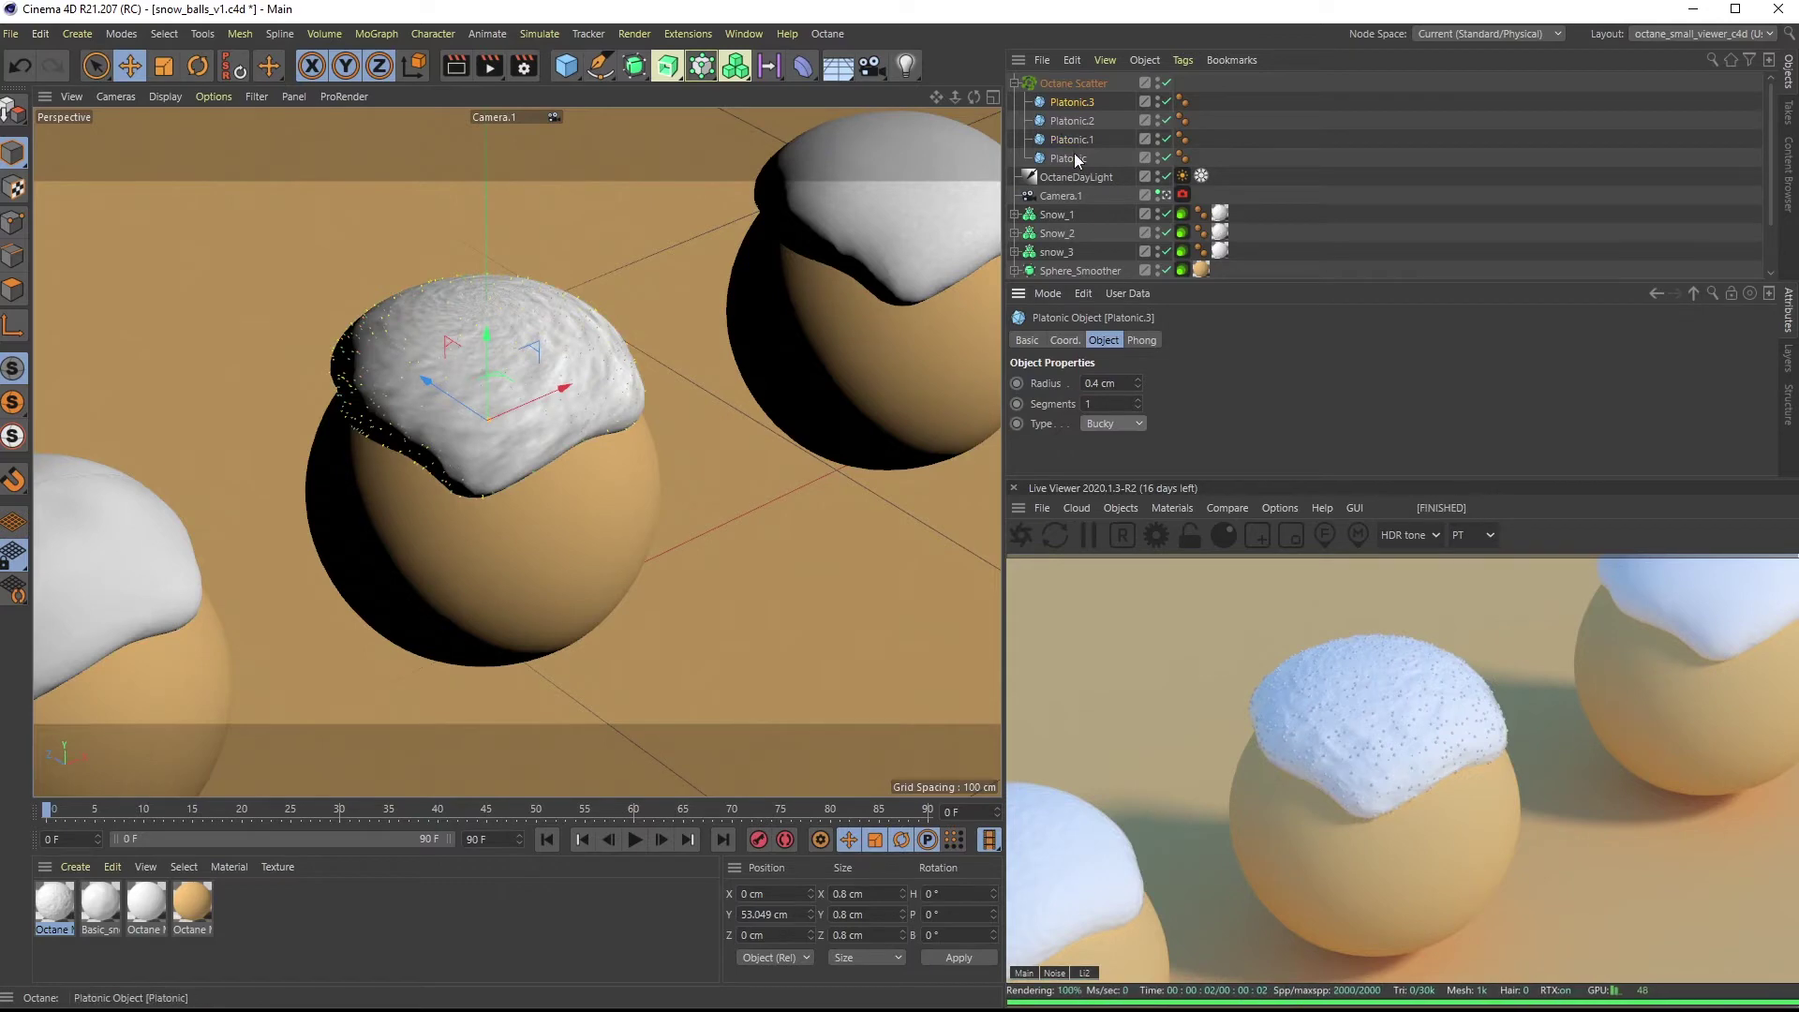
{"action": "key", "text": "t"}
{"action": "left_click_drag", "start_coordinate": [591, 639], "coordinate": [649, 650]}
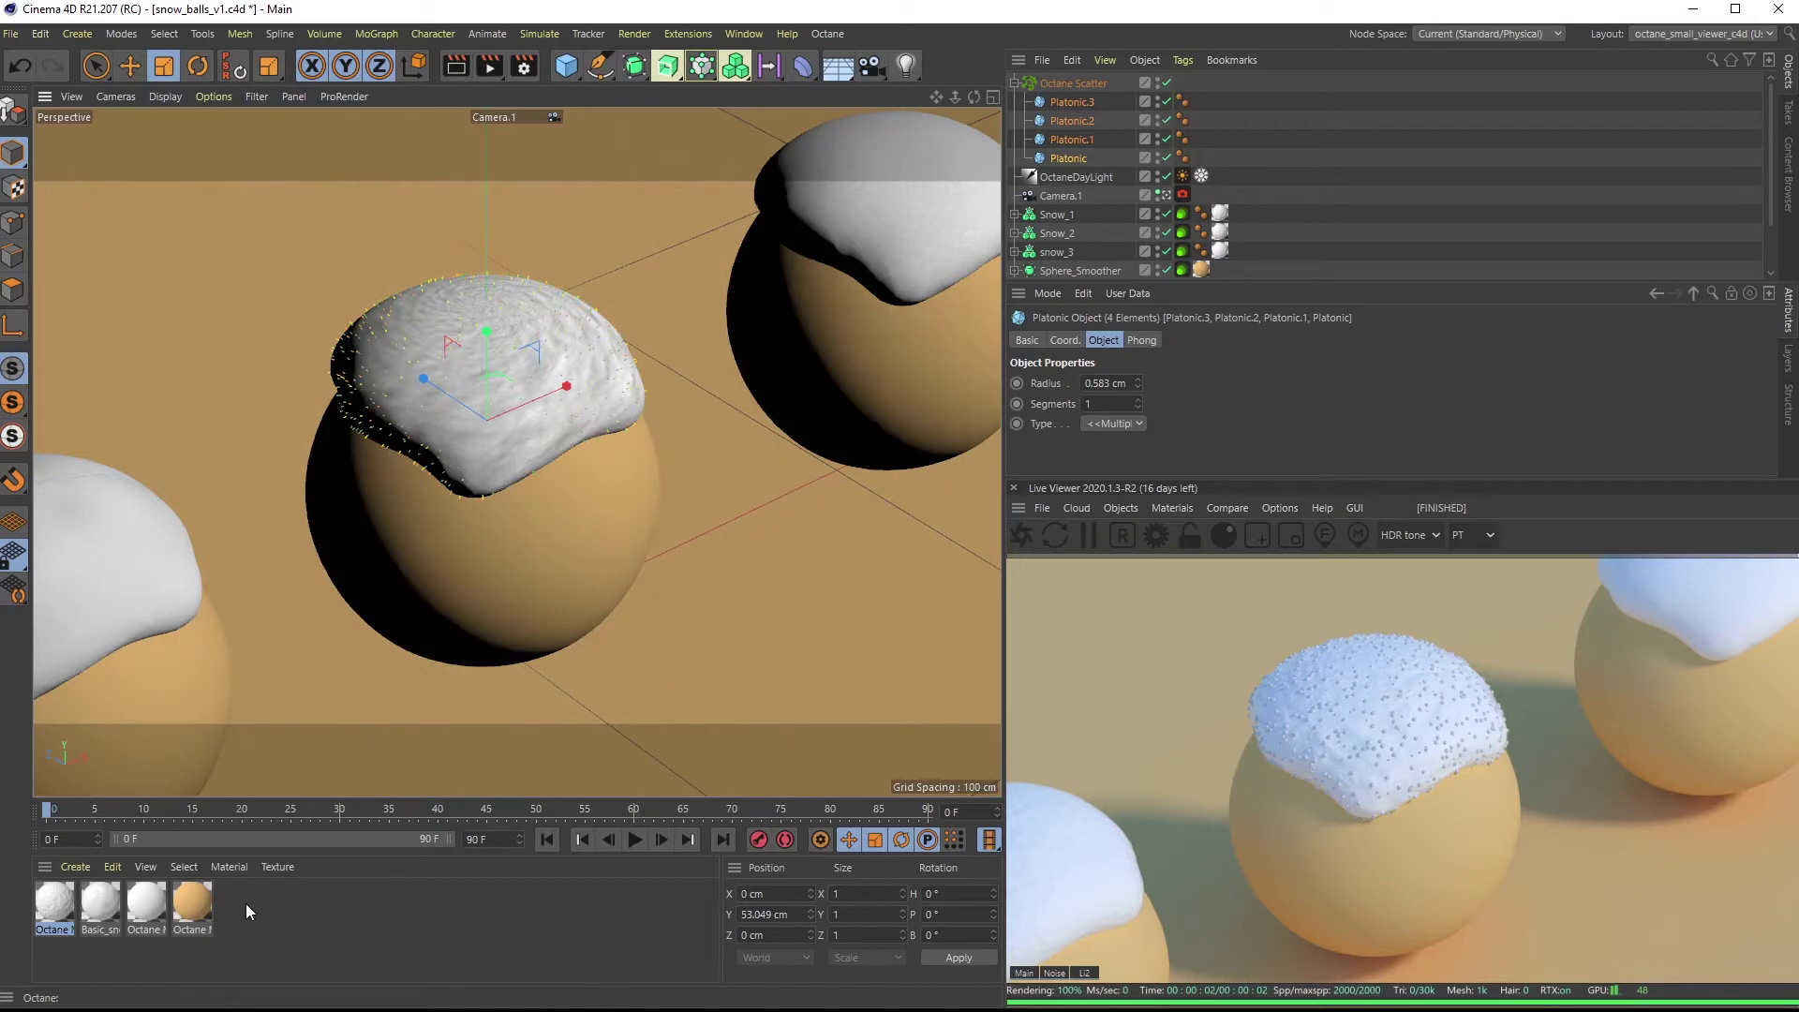
Create a new Octane Material from the c4doctane extensions
{"action": "left_click", "coordinate": [67, 866]}
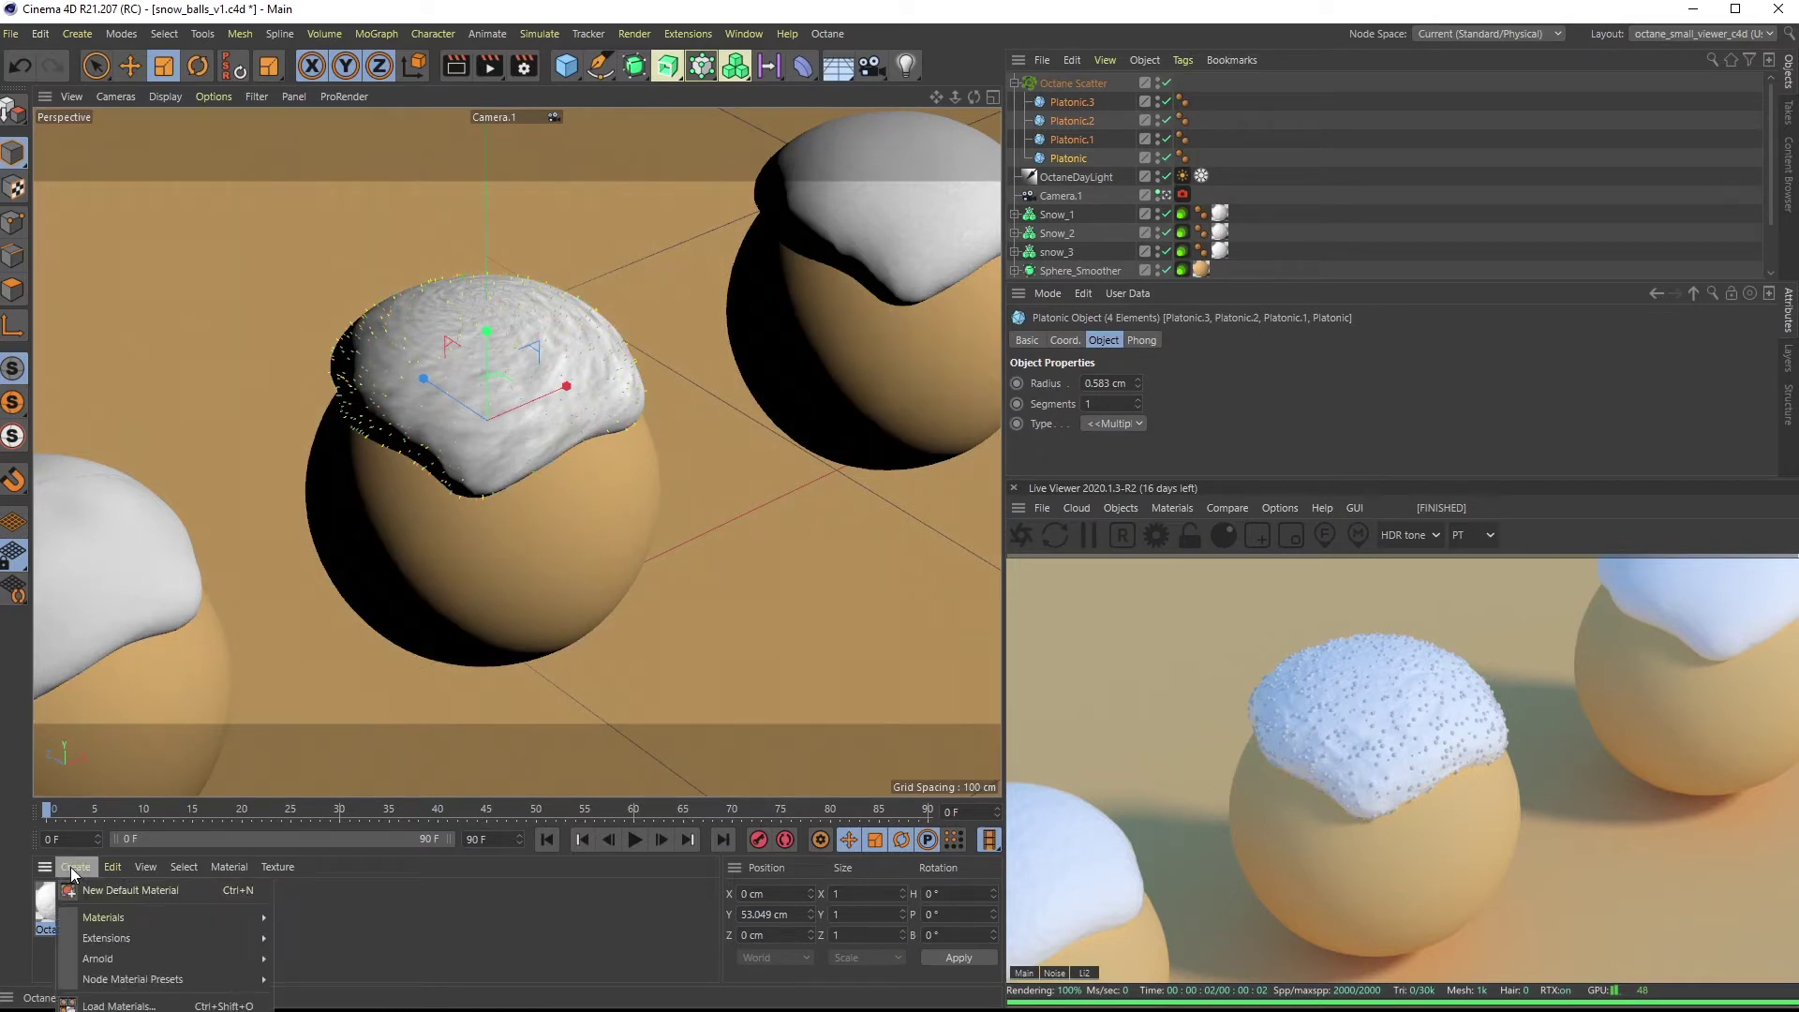
{"action": "mouse_move", "coordinate": [131, 939]}
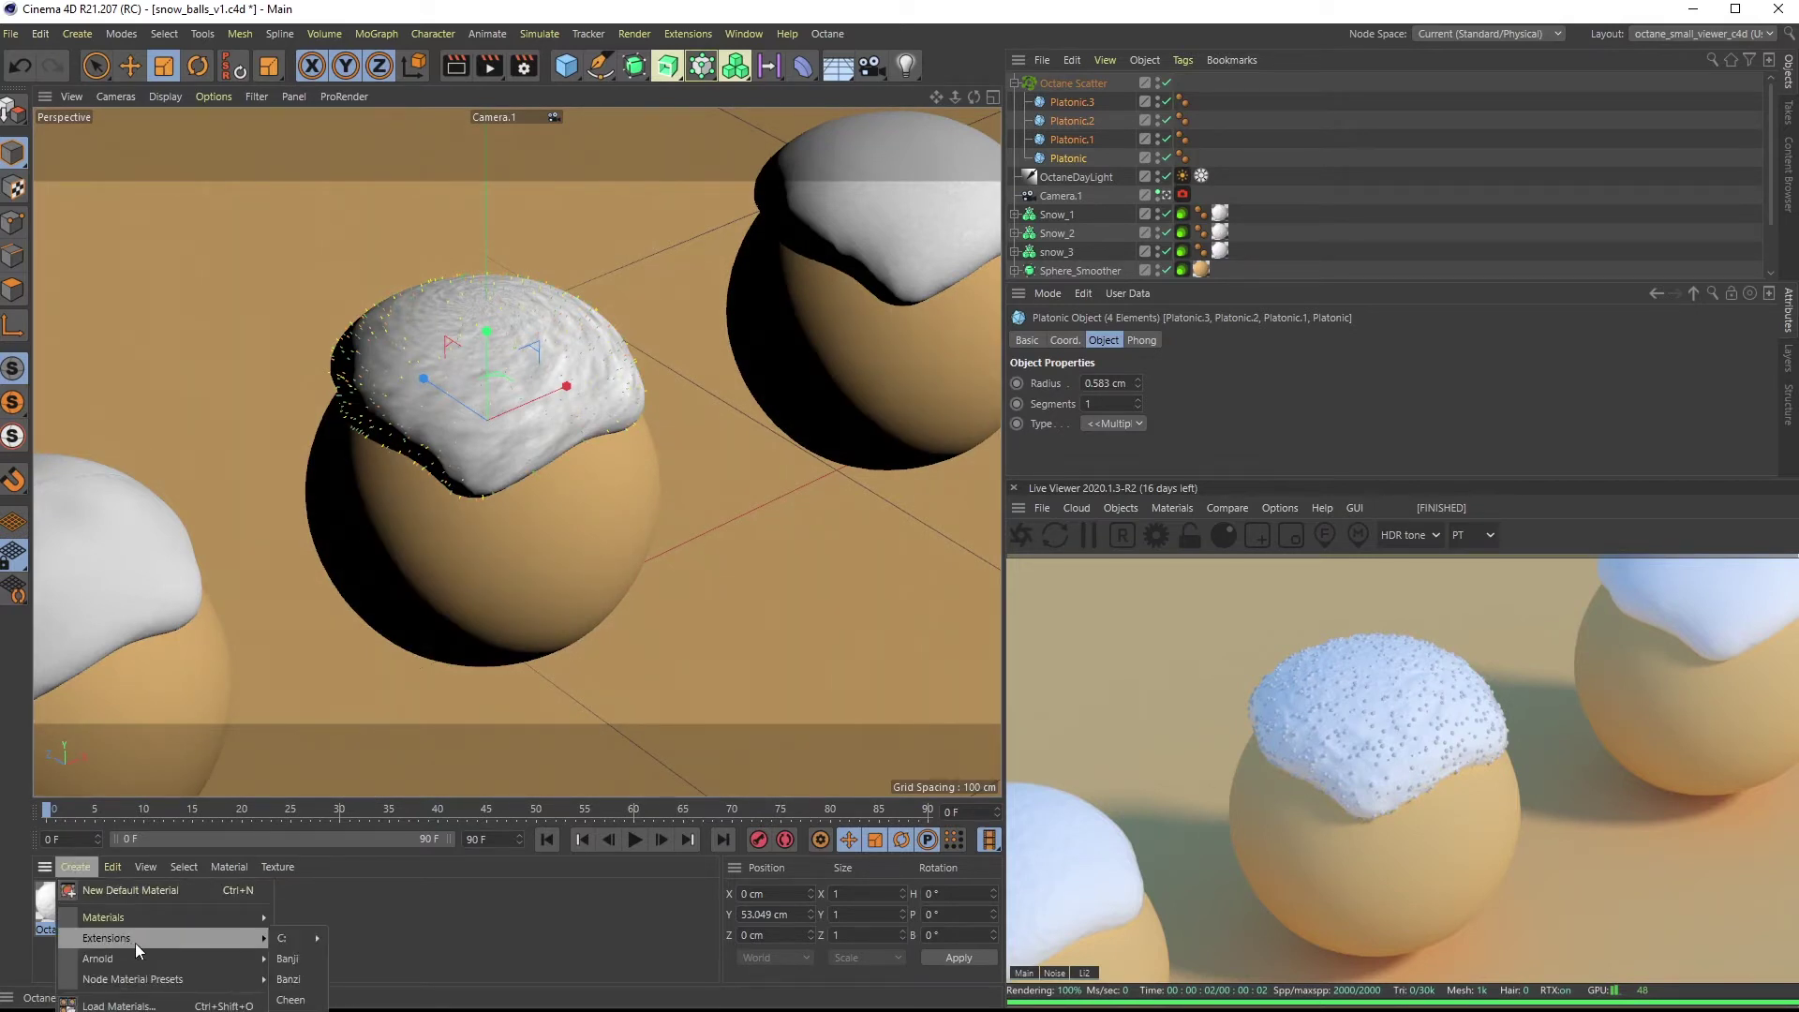
{"action": "mouse_move", "coordinate": [295, 937]}
{"action": "mouse_move", "coordinate": [440, 938]}
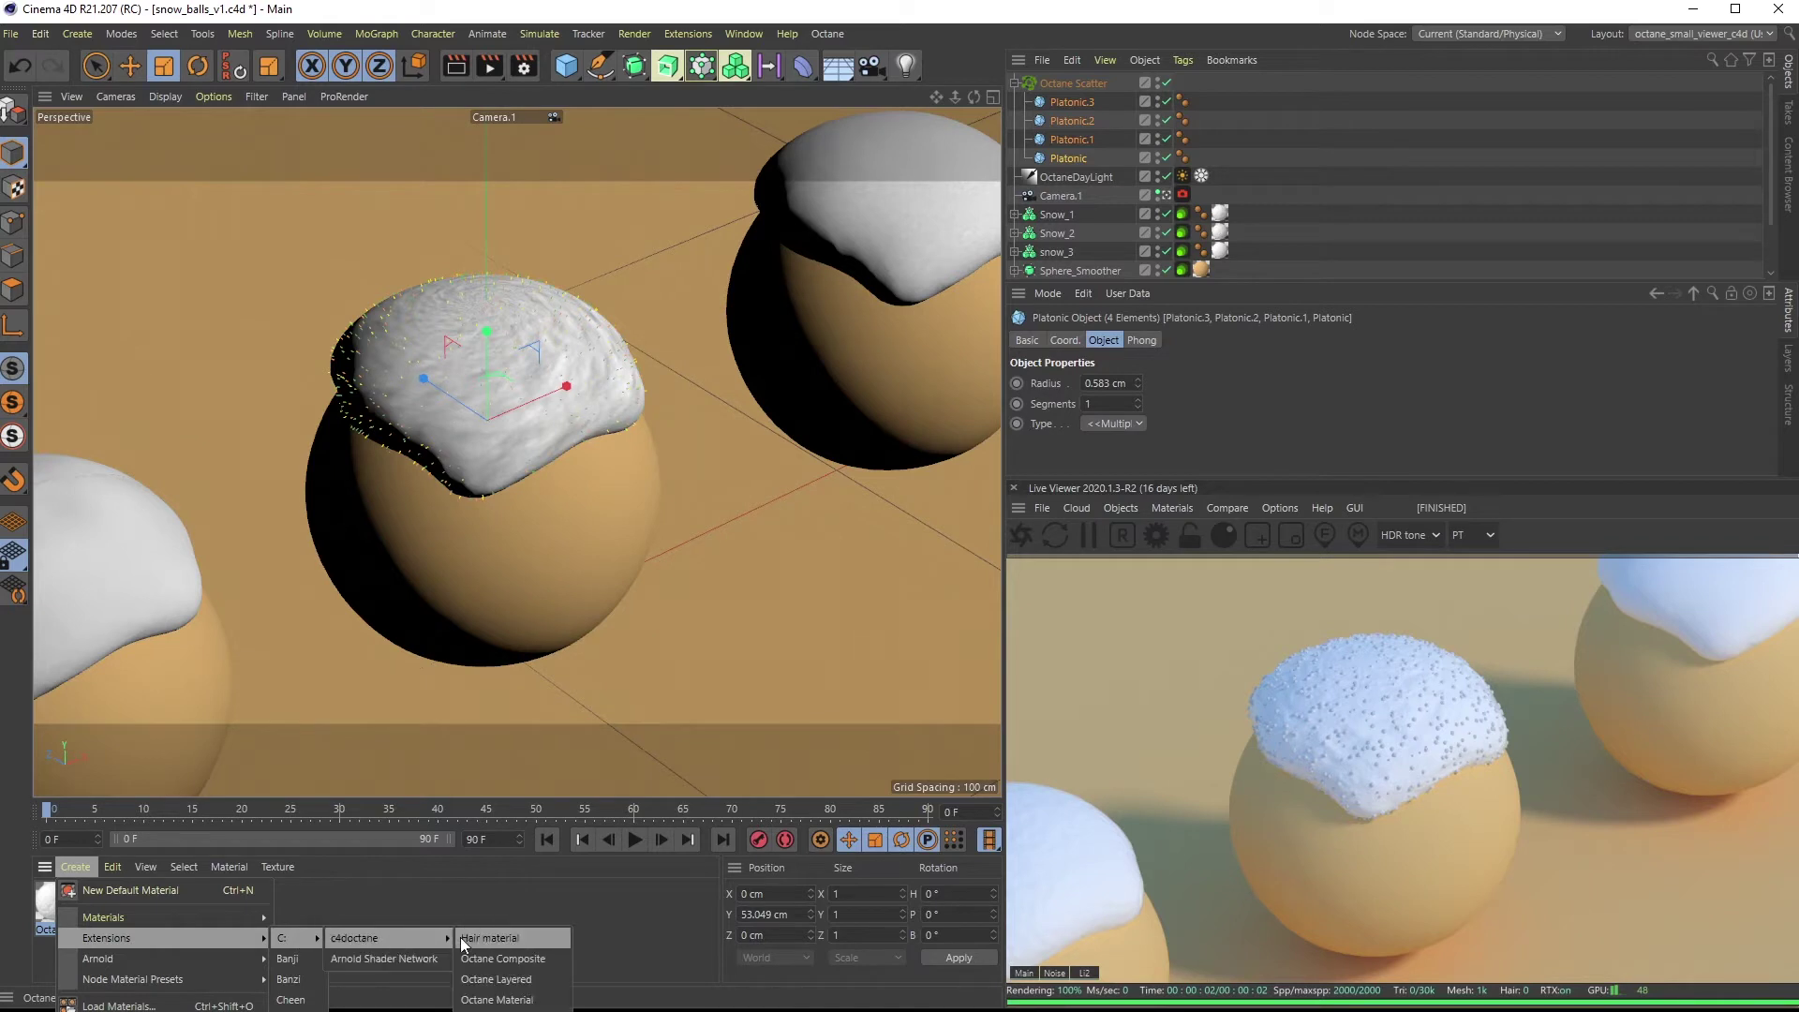
{"action": "left_click", "coordinate": [527, 999]}
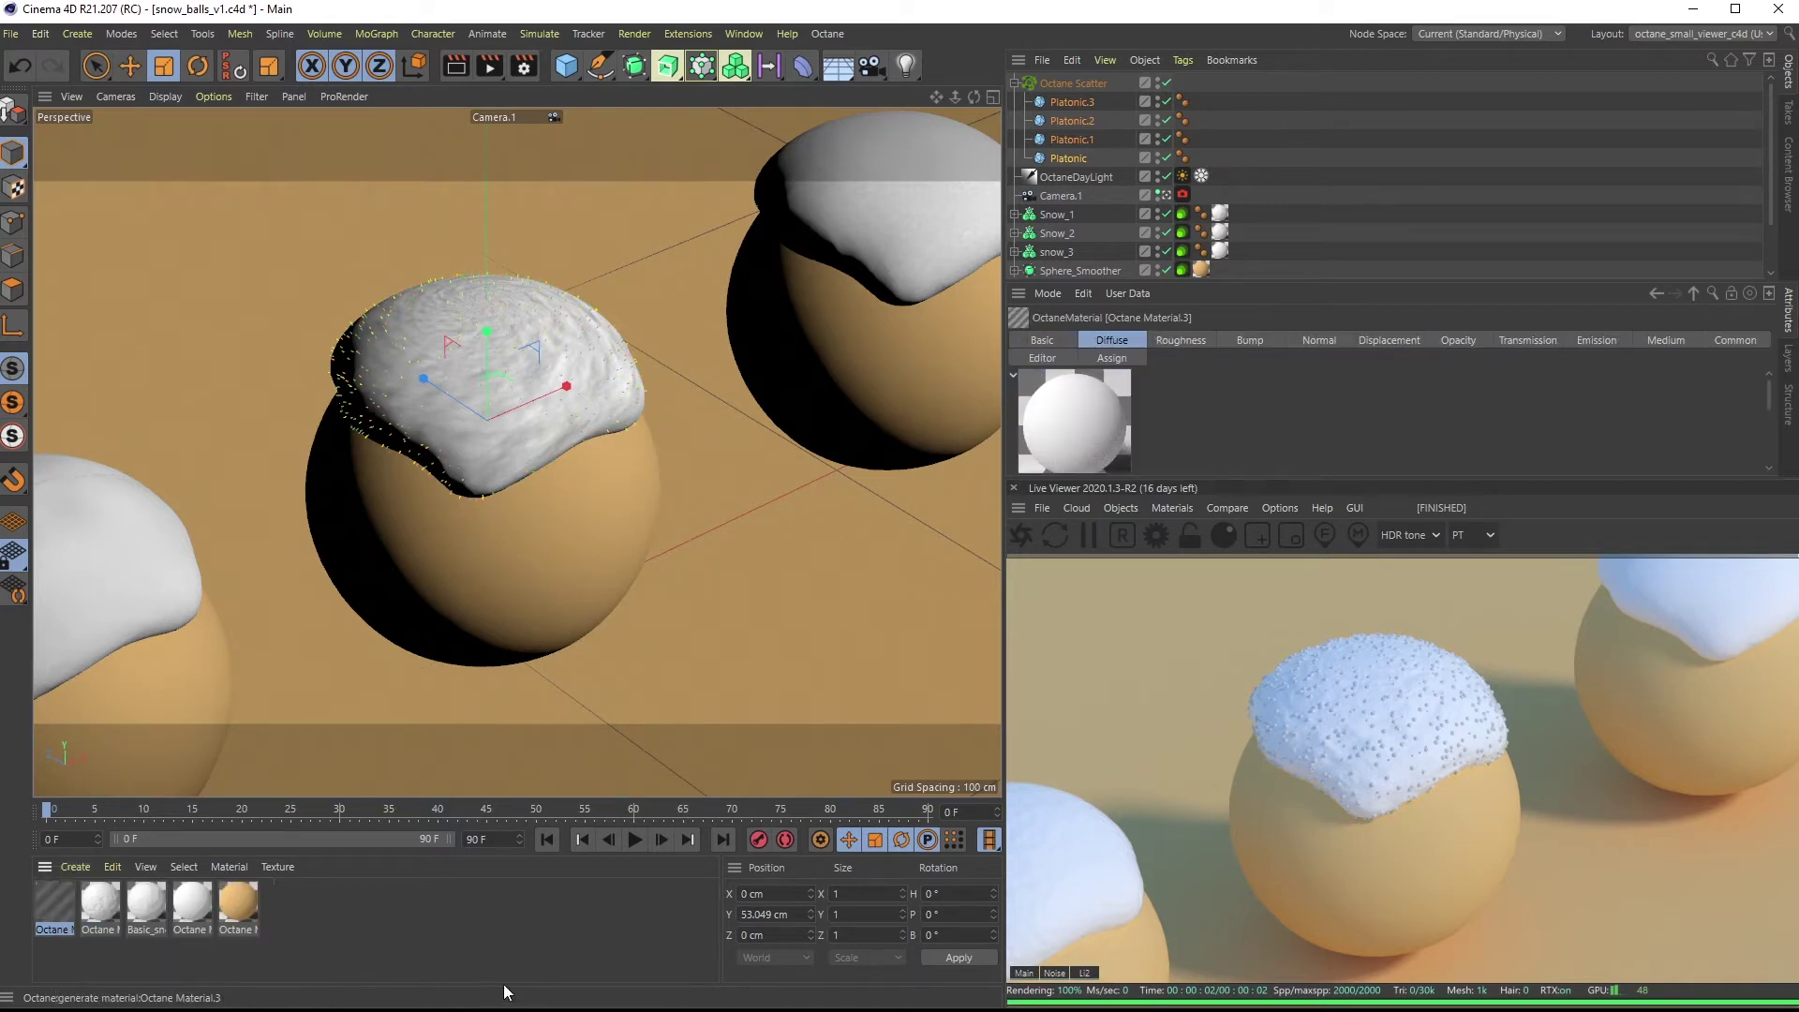
Make the new Octane material Specular with a roughness float of about 0.009 and assign it to the Octane Scatter
{"action": "double_click", "coordinate": [56, 901]}
{"action": "left_click", "coordinate": [358, 420]}
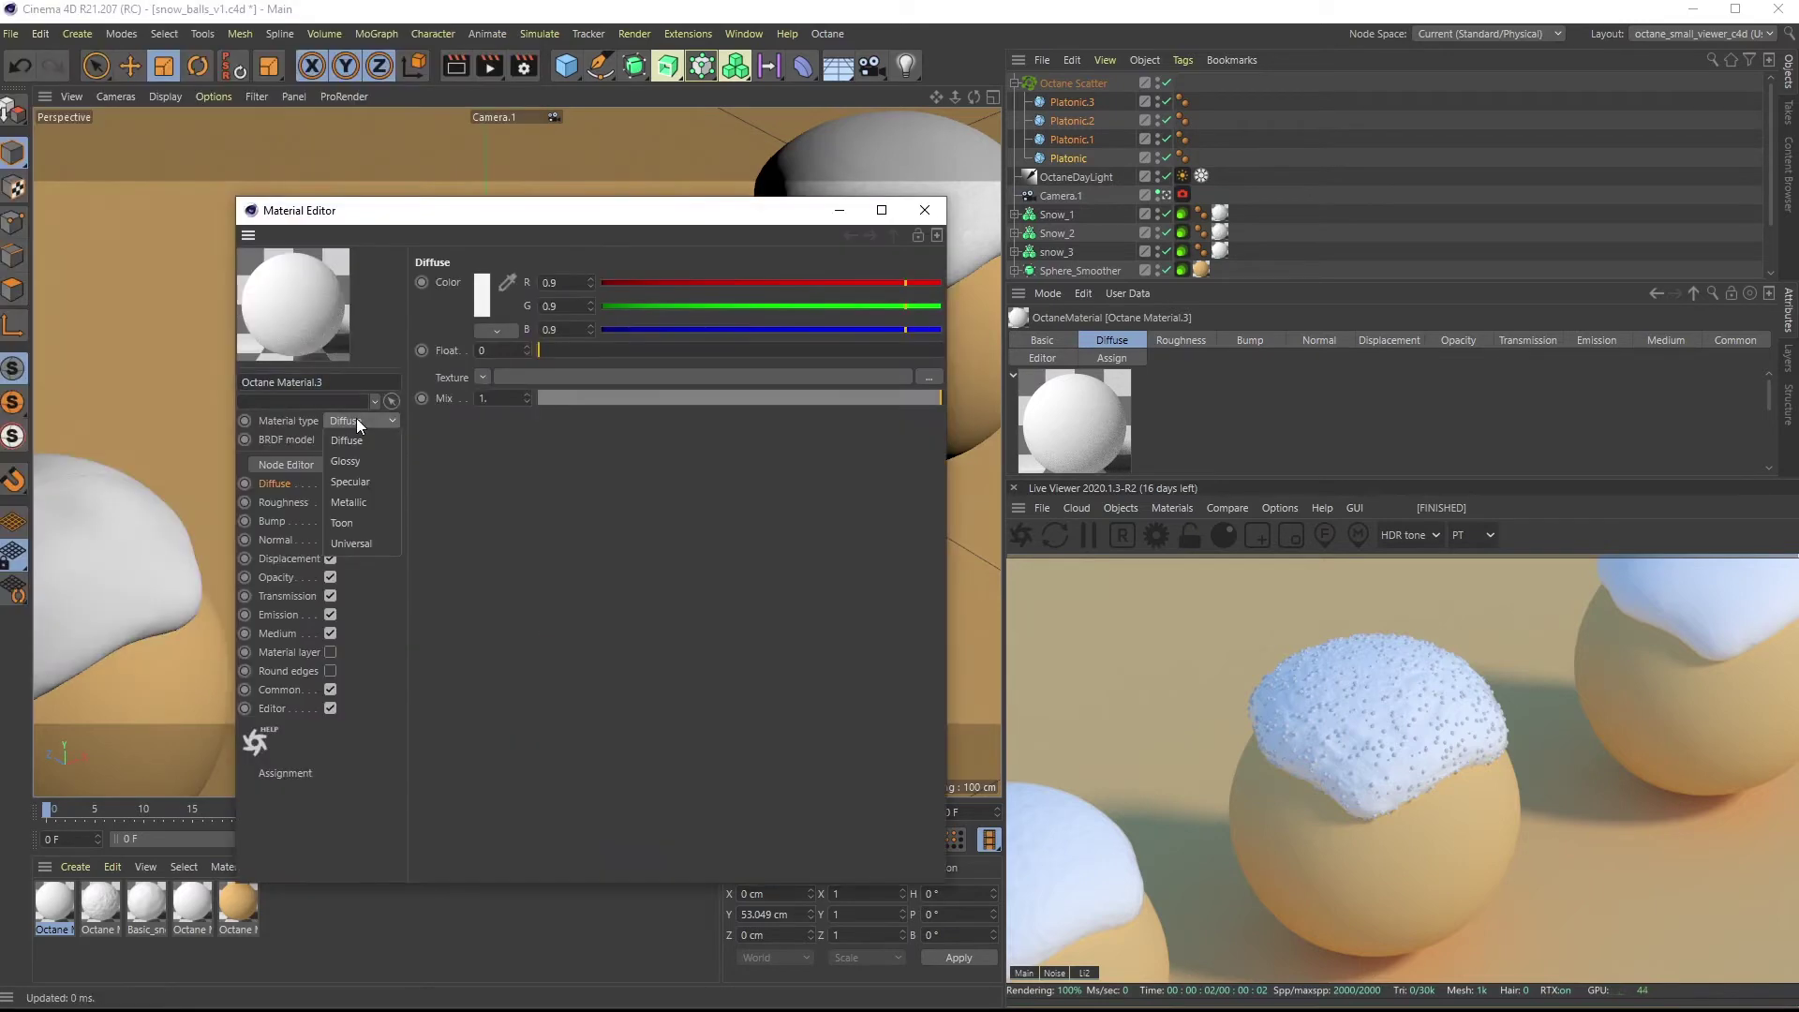
{"action": "left_click", "coordinate": [380, 478]}
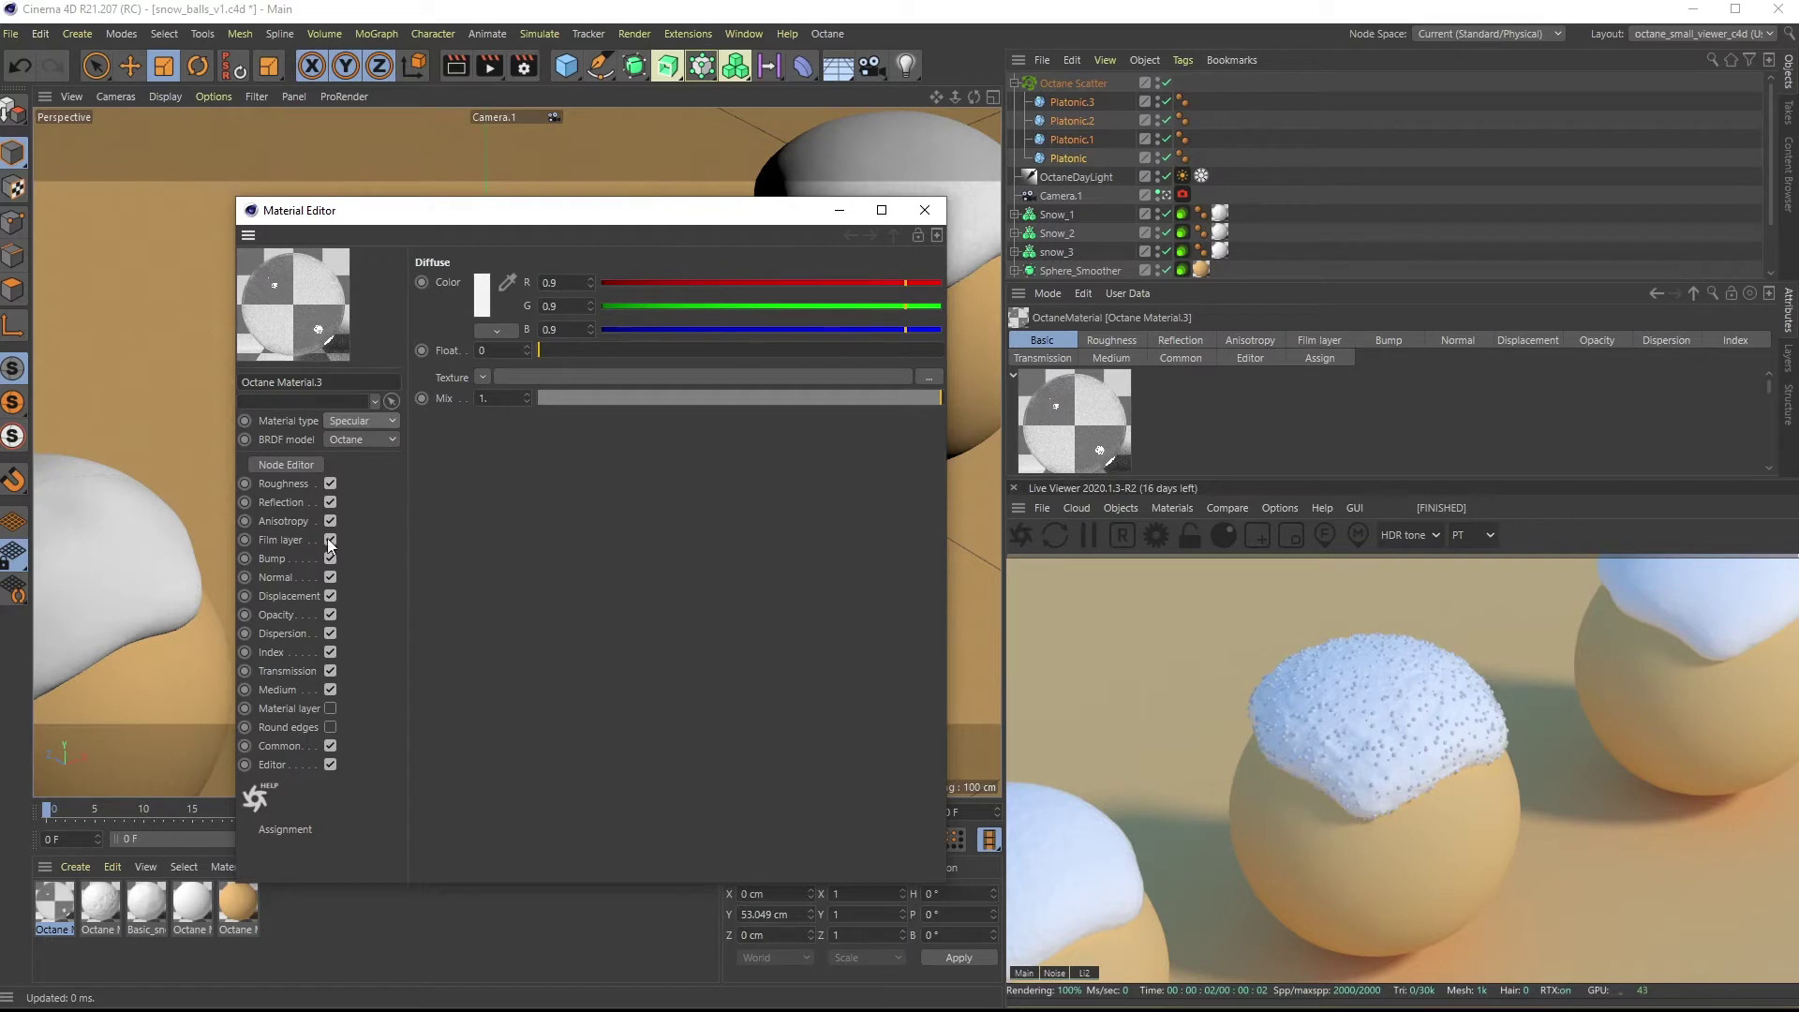
{"action": "left_click", "coordinate": [283, 483]}
{"action": "left_click_drag", "start_coordinate": [543, 351], "coordinate": [543, 350]}
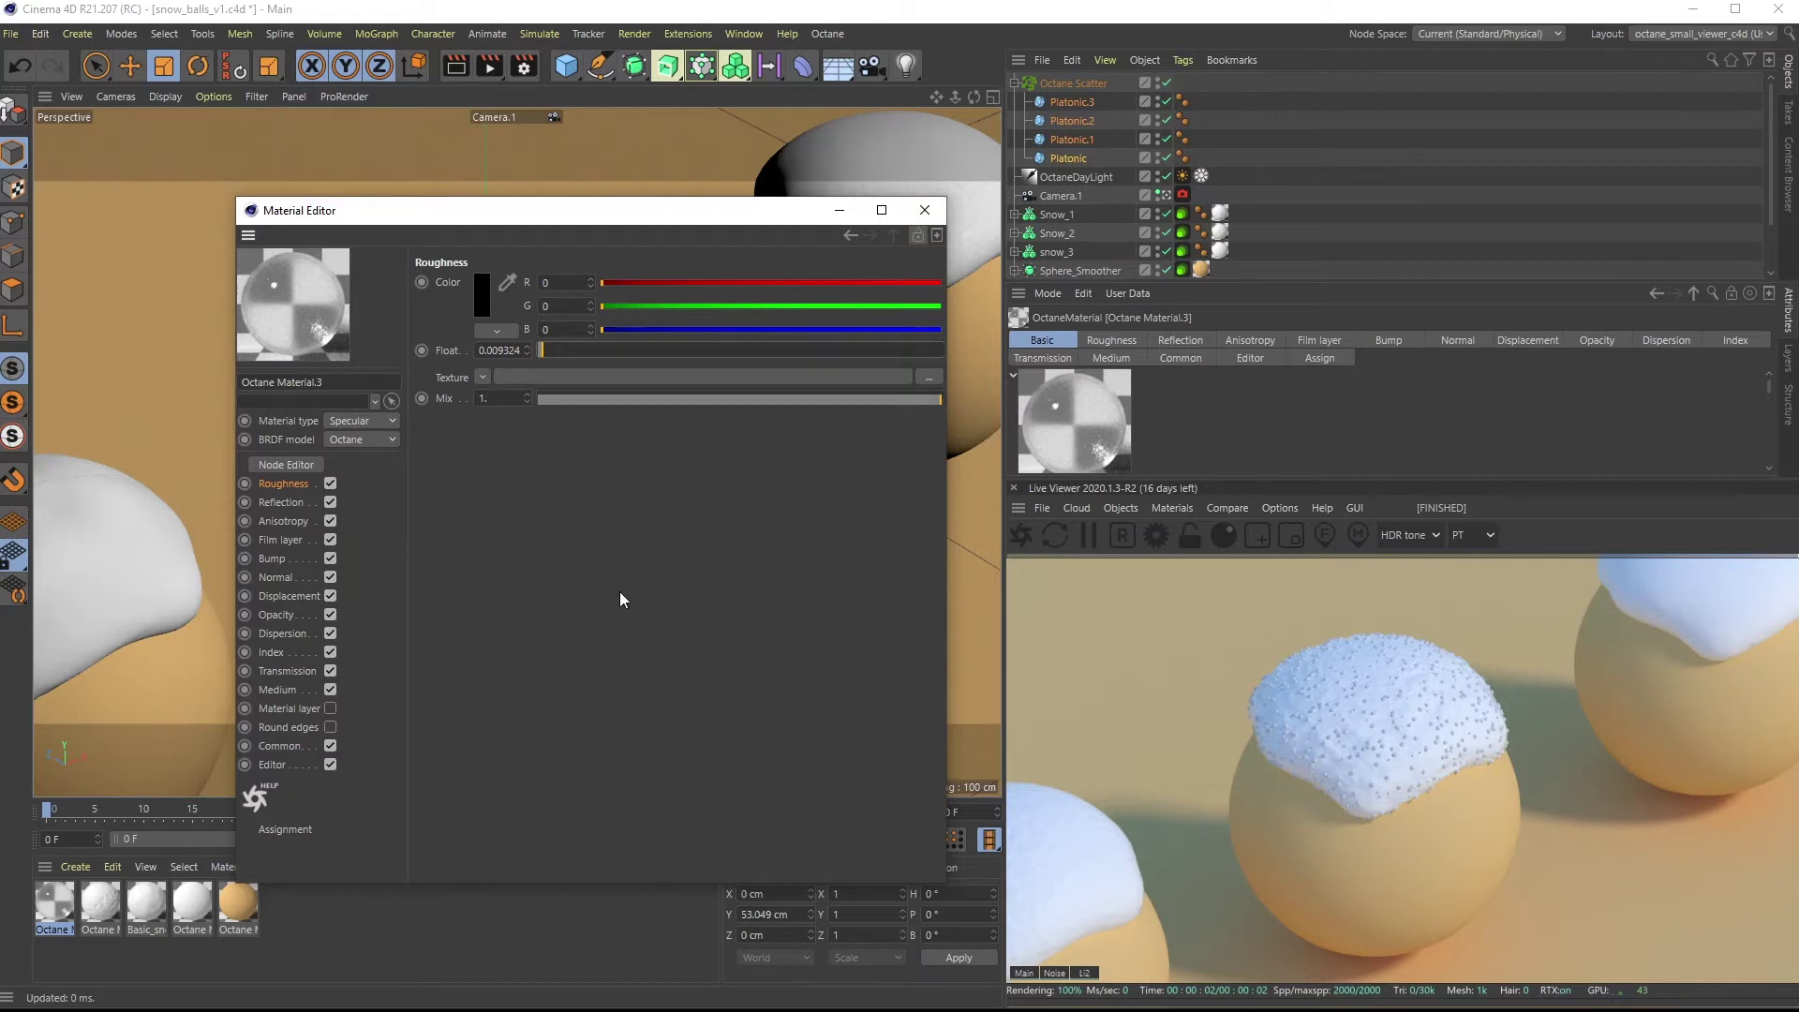
{"action": "left_click", "coordinate": [925, 210]}
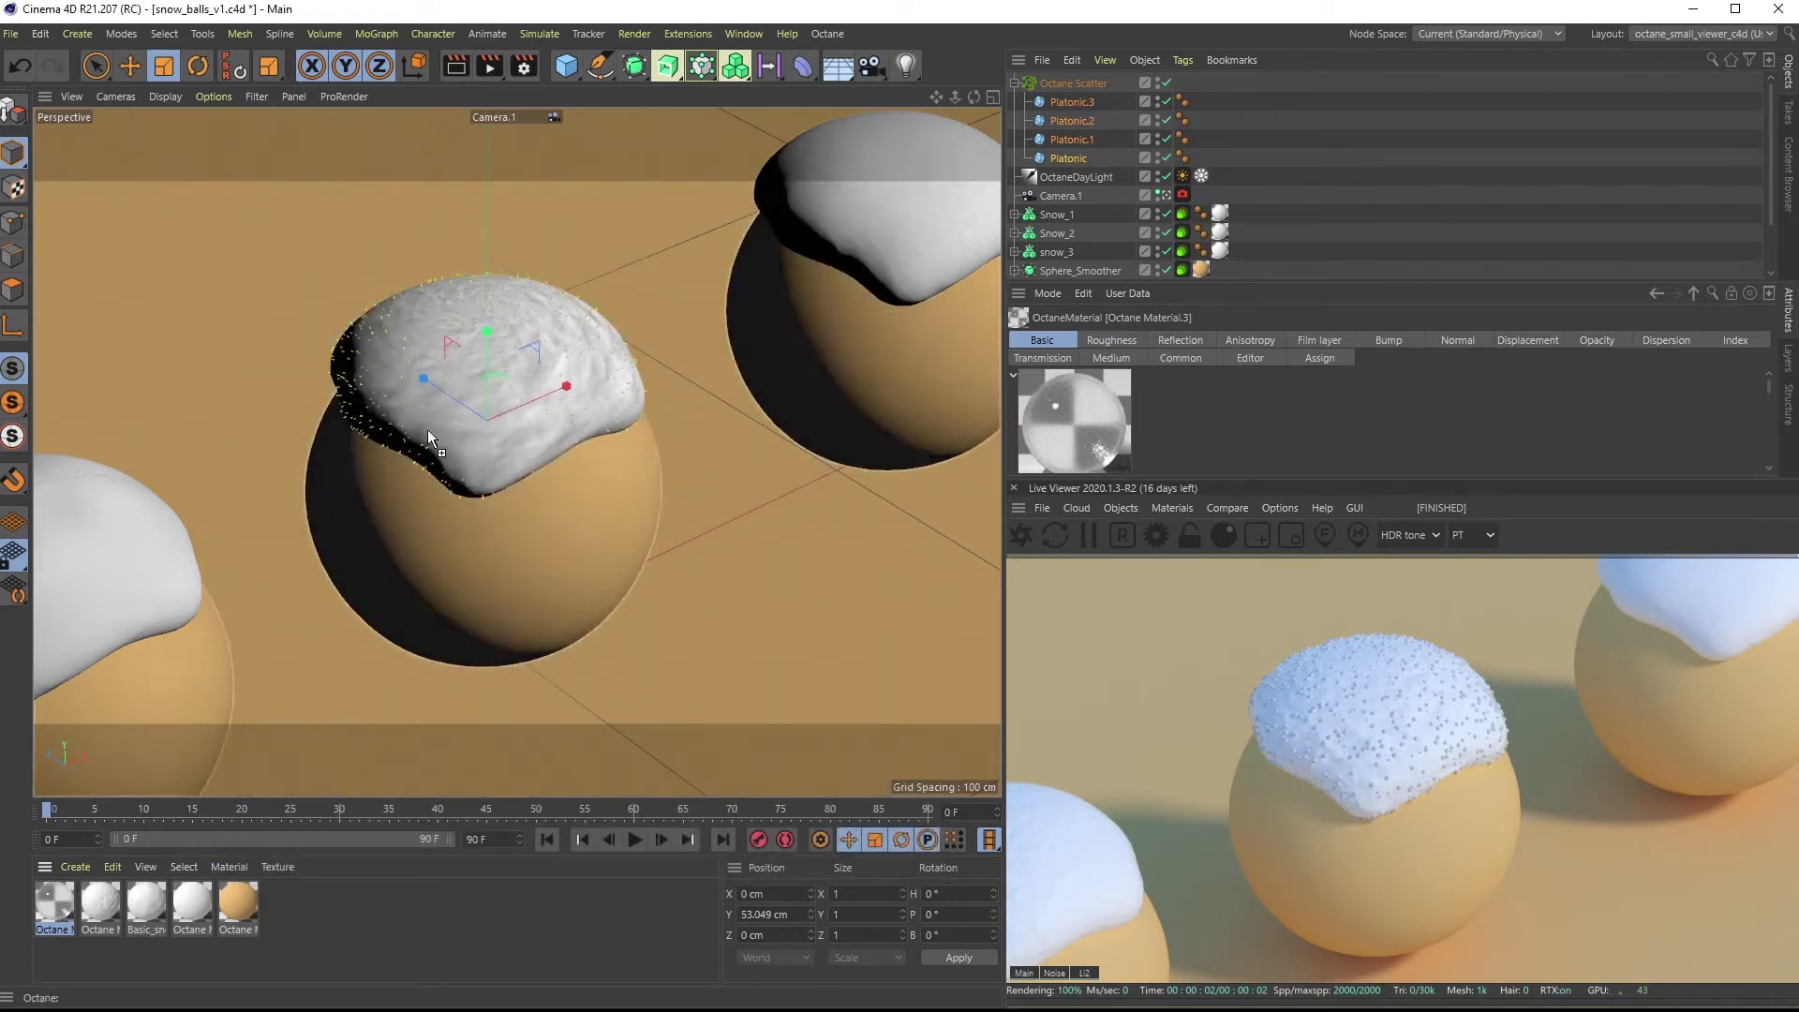
{"action": "left_click_drag", "start_coordinate": [428, 429], "coordinate": [1077, 84]}
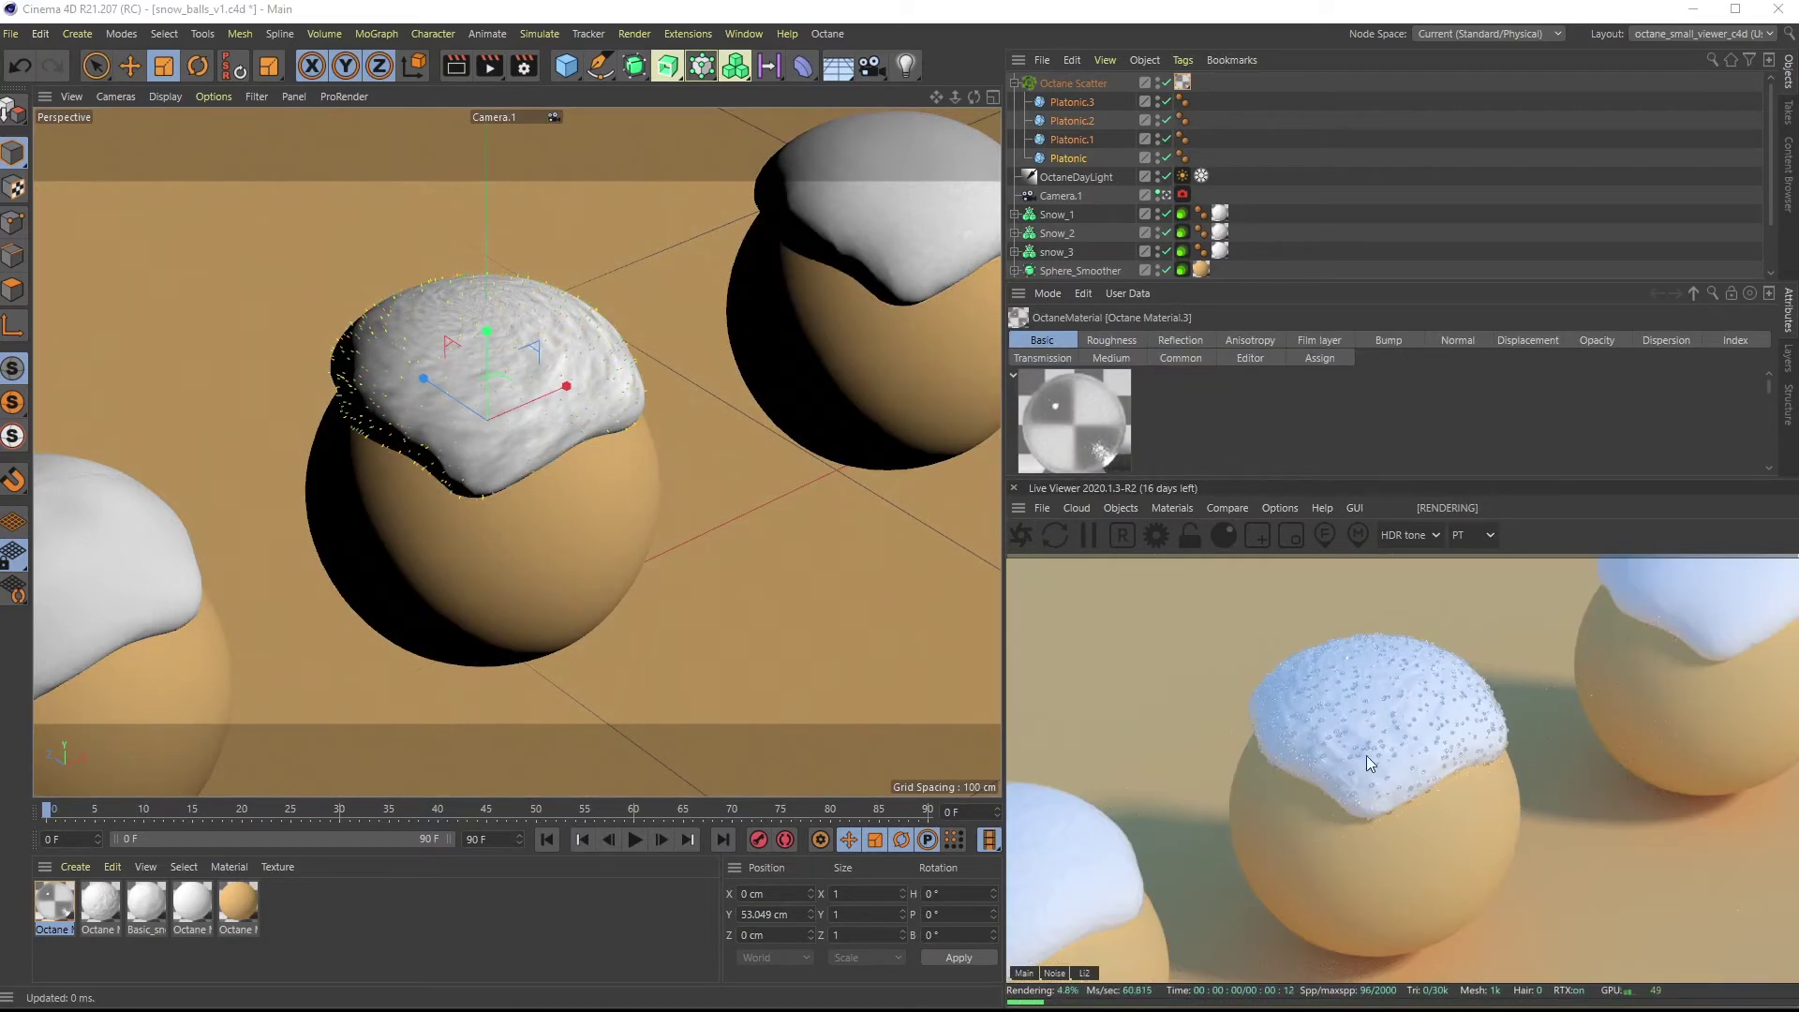
Set the flake material's reflection colour to a neutral grey with a brightness value of 43%
{"action": "double_click", "coordinate": [61, 907]}
{"action": "left_click_drag", "start_coordinate": [172, 4], "coordinate": [508, 210]}
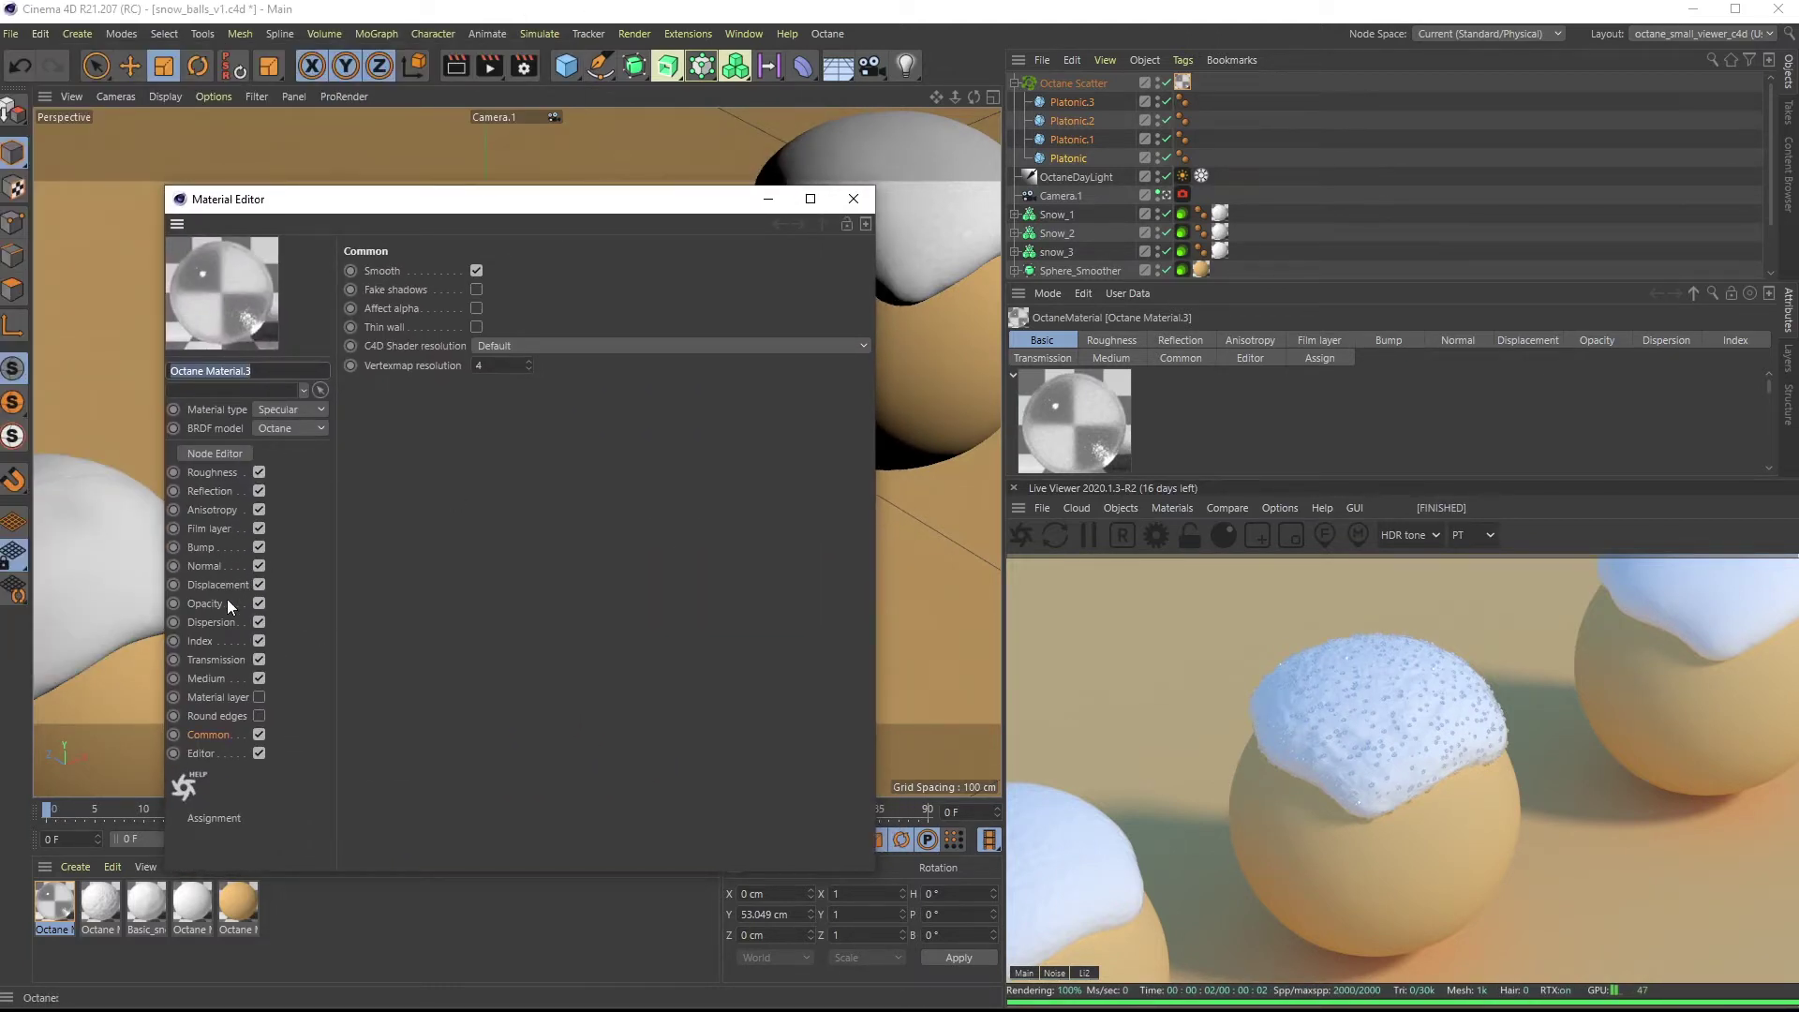
{"action": "left_click", "coordinate": [213, 491]}
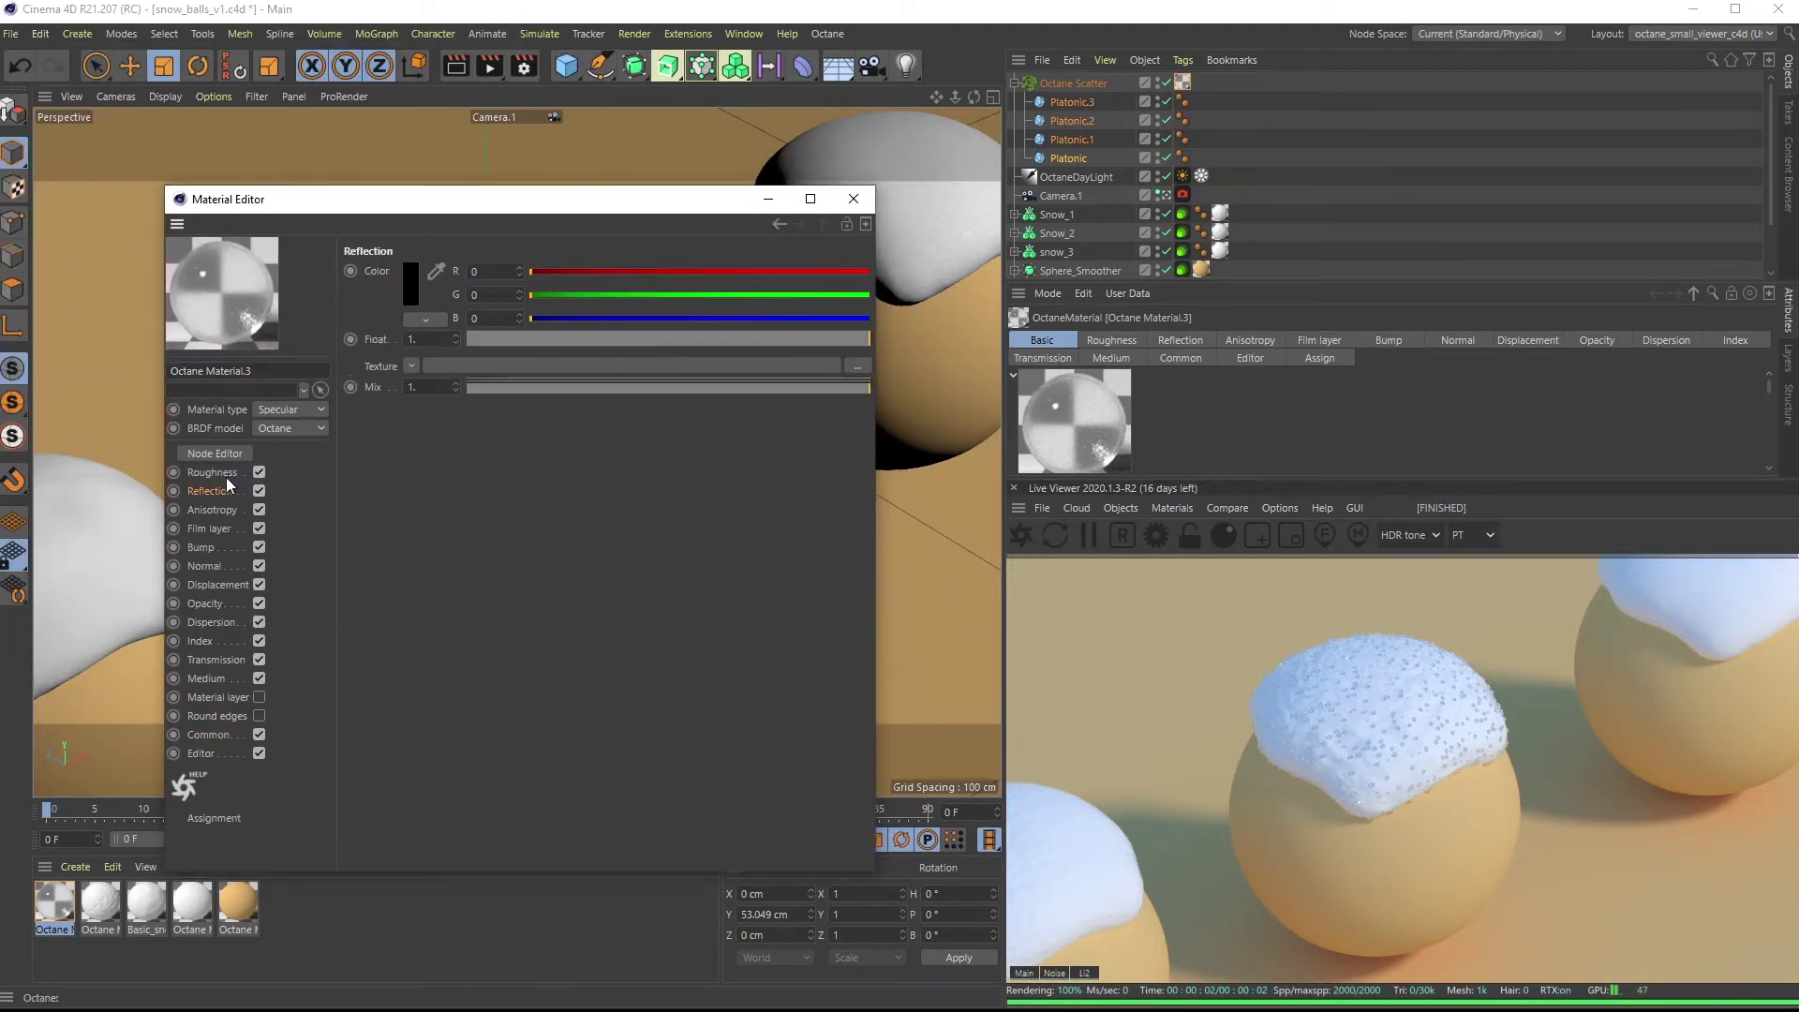
{"action": "left_click", "coordinate": [409, 280]}
{"action": "left_click_drag", "start_coordinate": [436, 327], "coordinate": [420, 319]}
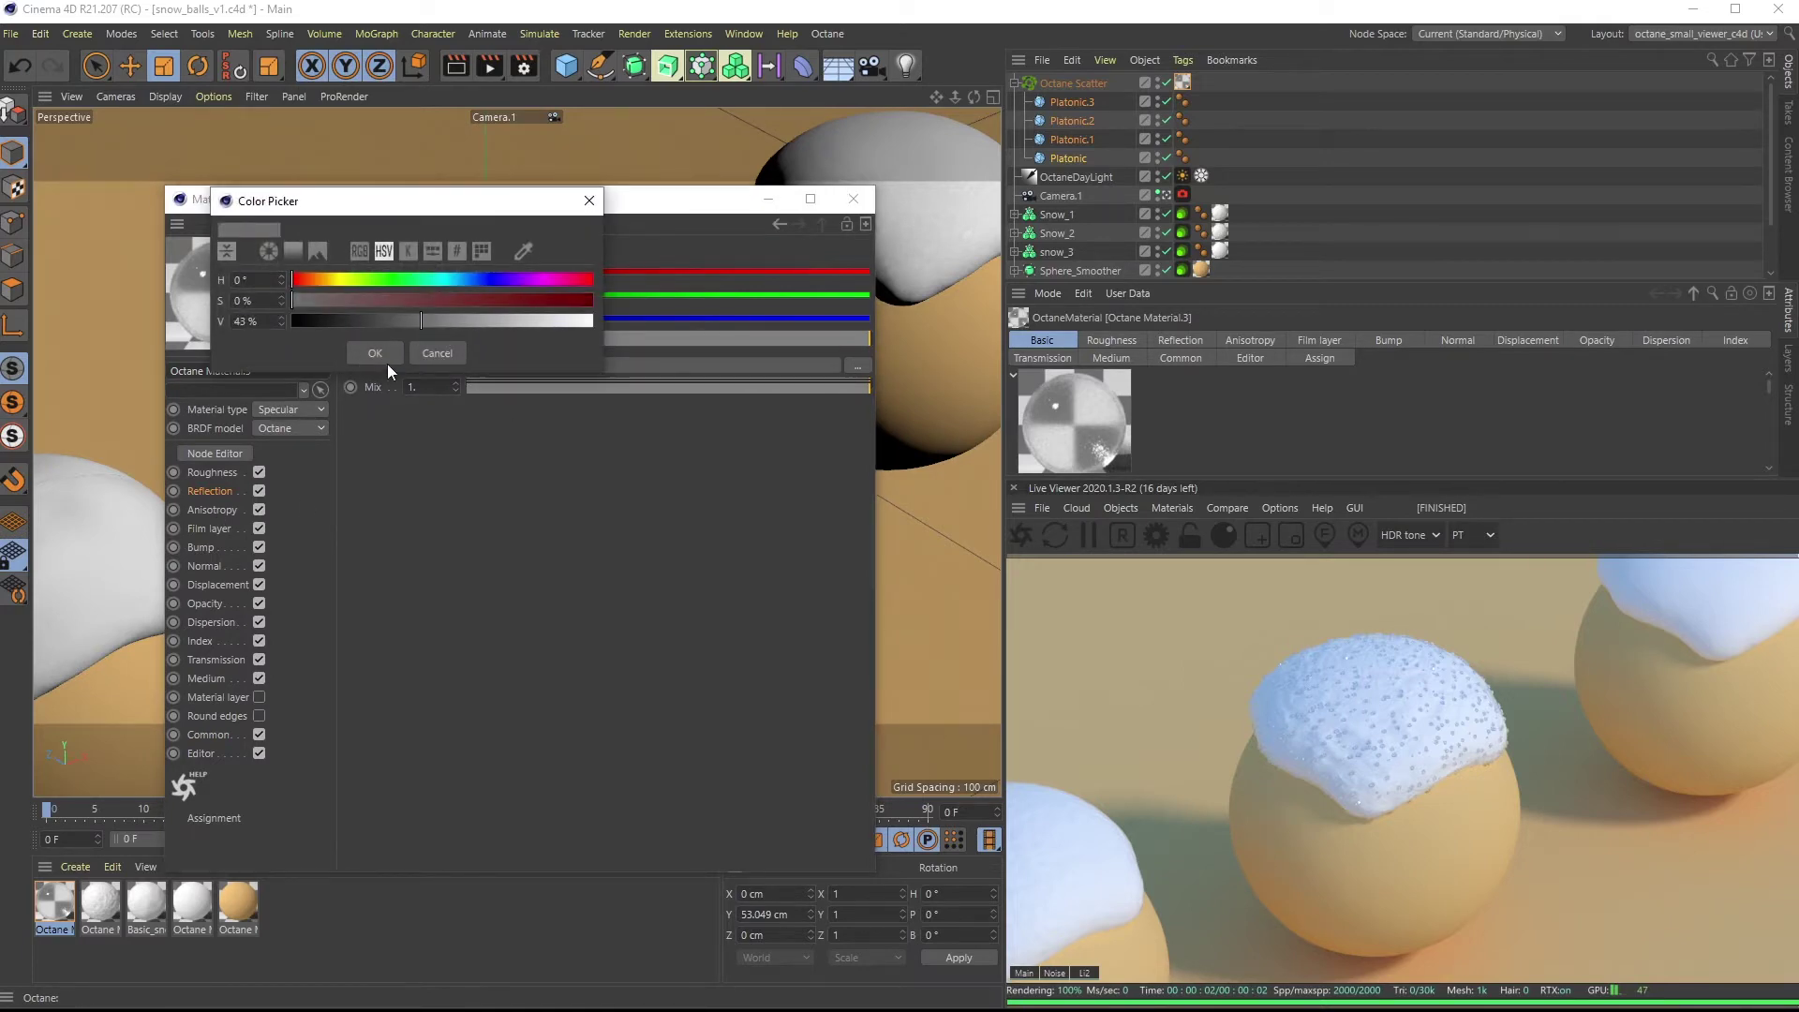
{"action": "left_click", "coordinate": [391, 346]}
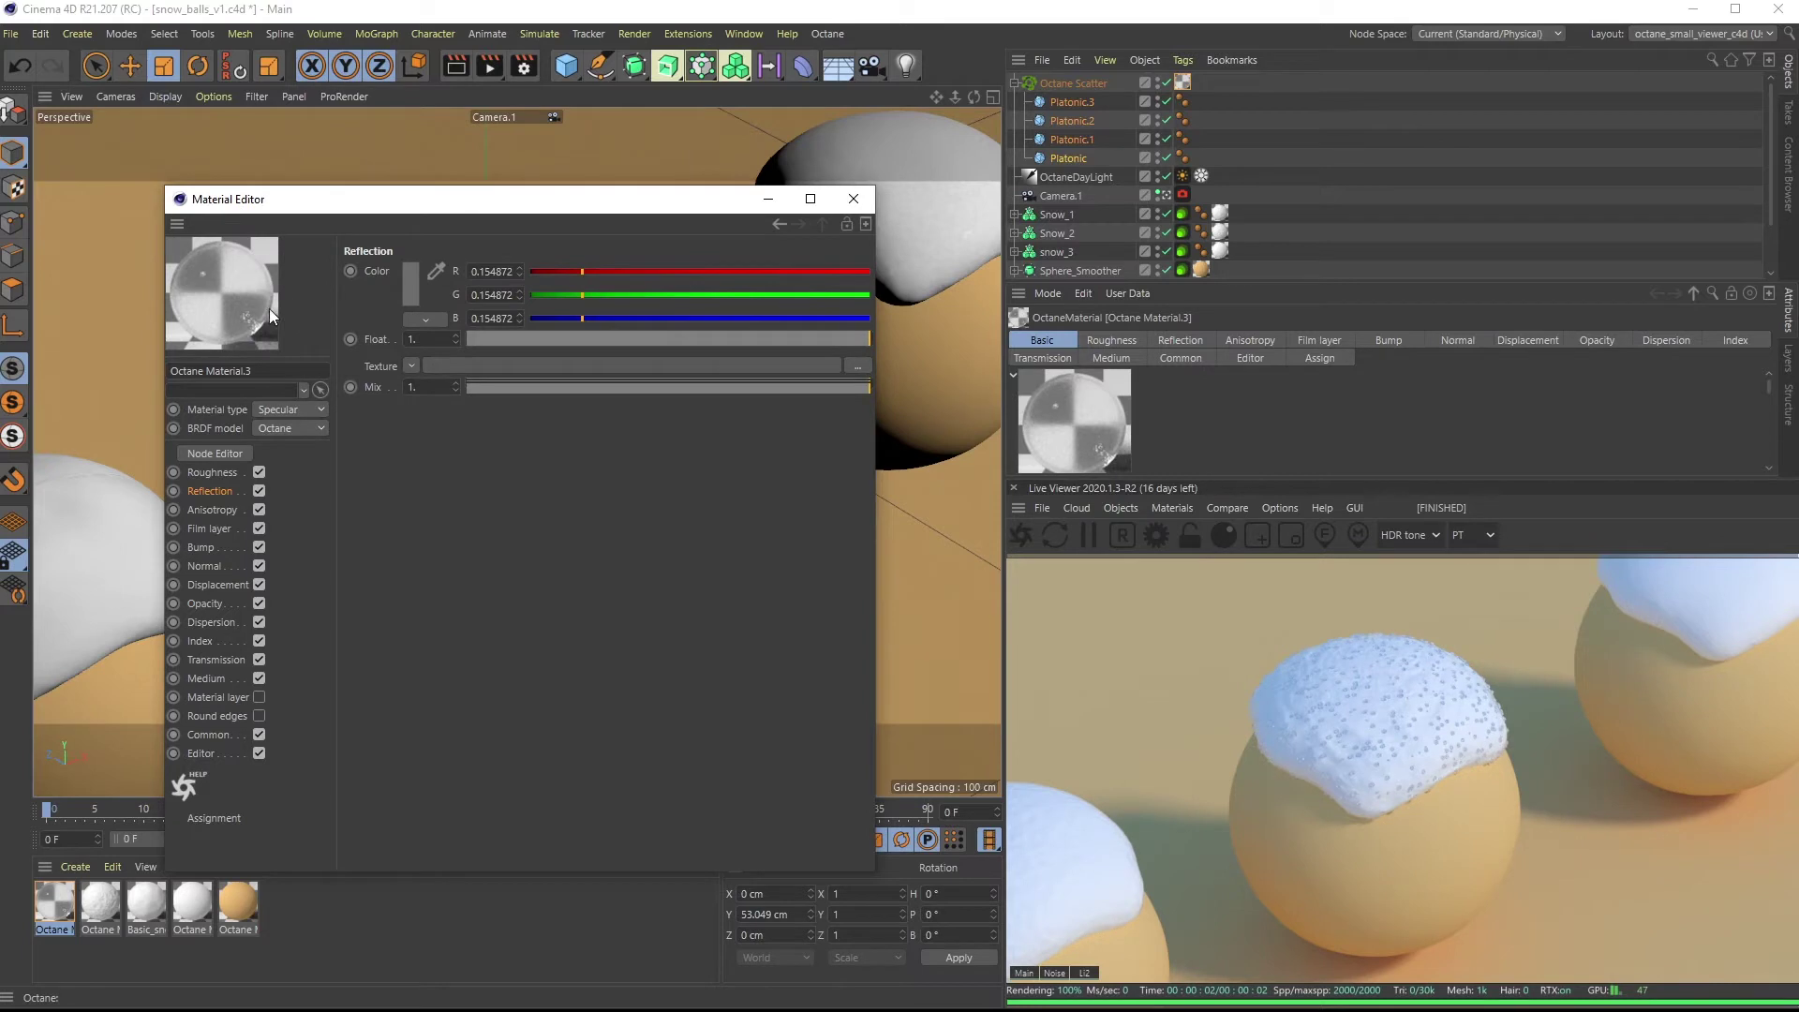
Raise the flake material's refraction index to about 1.655
{"action": "left_click", "coordinate": [210, 640]}
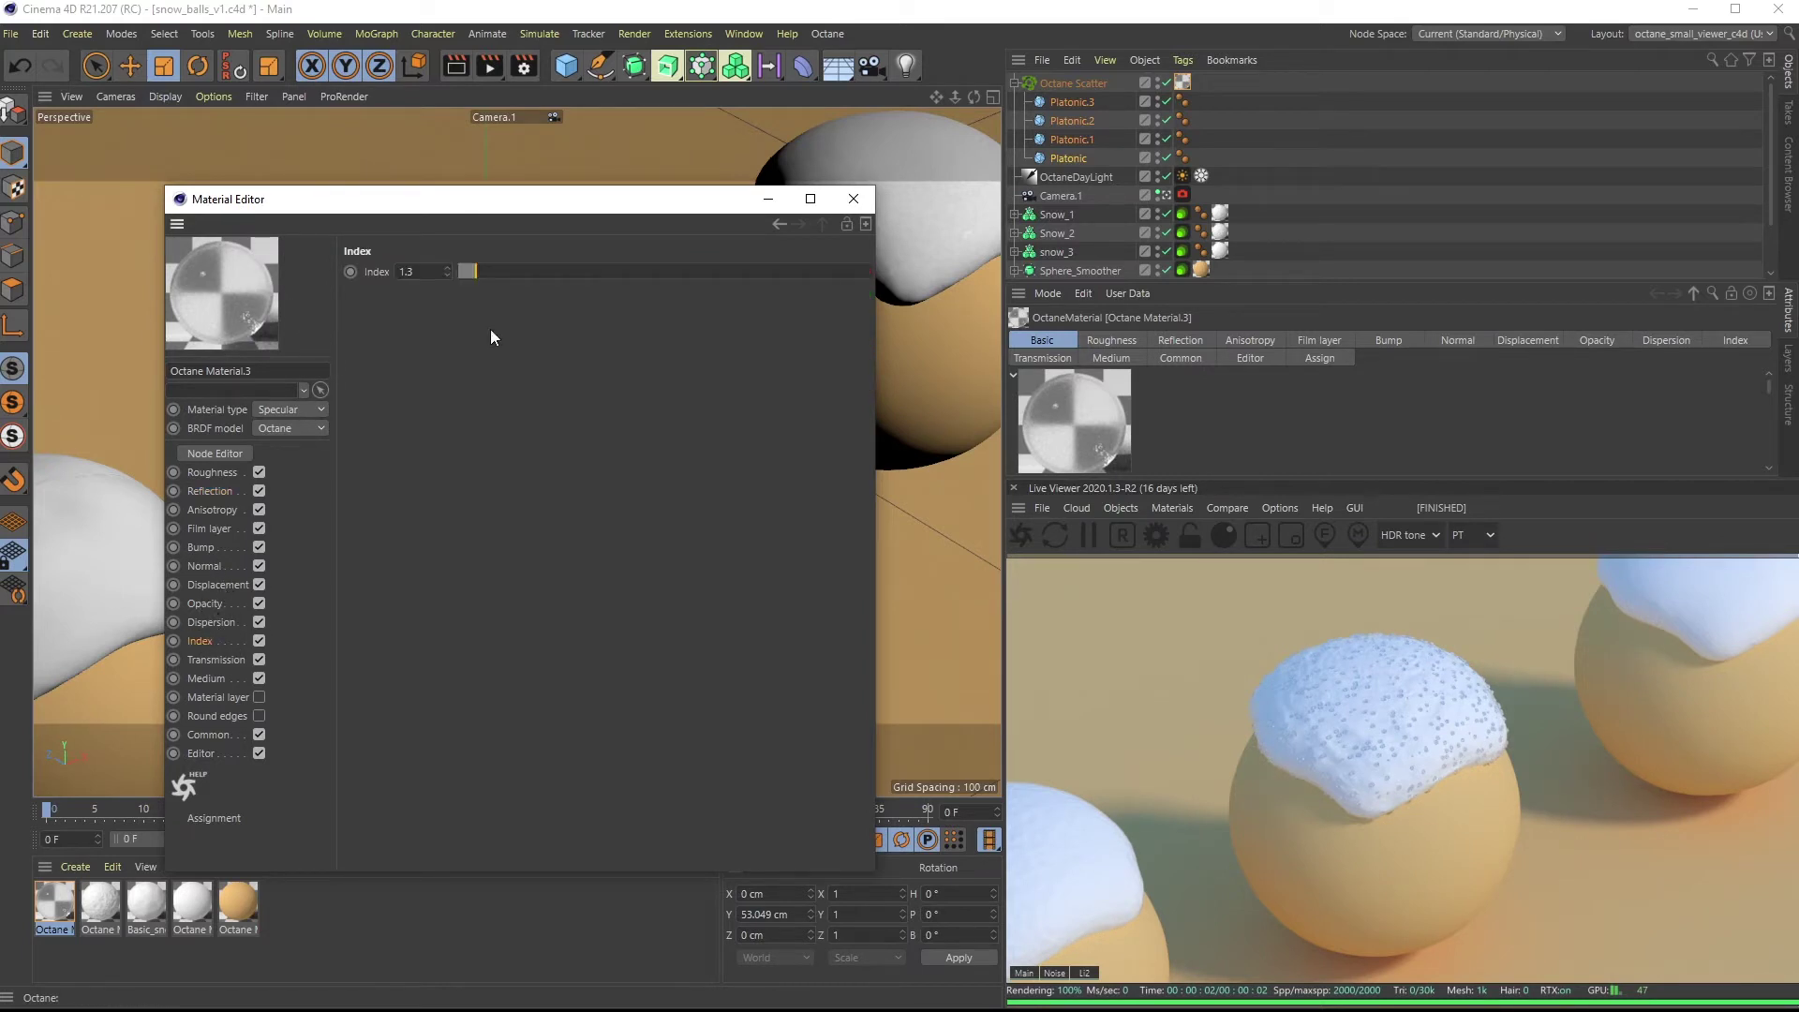
{"action": "mouse_move", "coordinate": [474, 272]}
{"action": "left_mouse_down"}
{"action": "mouse_move", "coordinate": [582, 305]}
{"action": "mouse_move", "coordinate": [628, 279]}
{"action": "mouse_move", "coordinate": [705, 296]}
{"action": "mouse_move", "coordinate": [520, 268]}
{"action": "mouse_move", "coordinate": [670, 317]}
{"action": "mouse_move", "coordinate": [699, 283]}
{"action": "mouse_move", "coordinate": [744, 277]}
{"action": "mouse_move", "coordinate": [665, 246]}
{"action": "mouse_move", "coordinate": [487, 260]}
{"action": "left_mouse_up"}
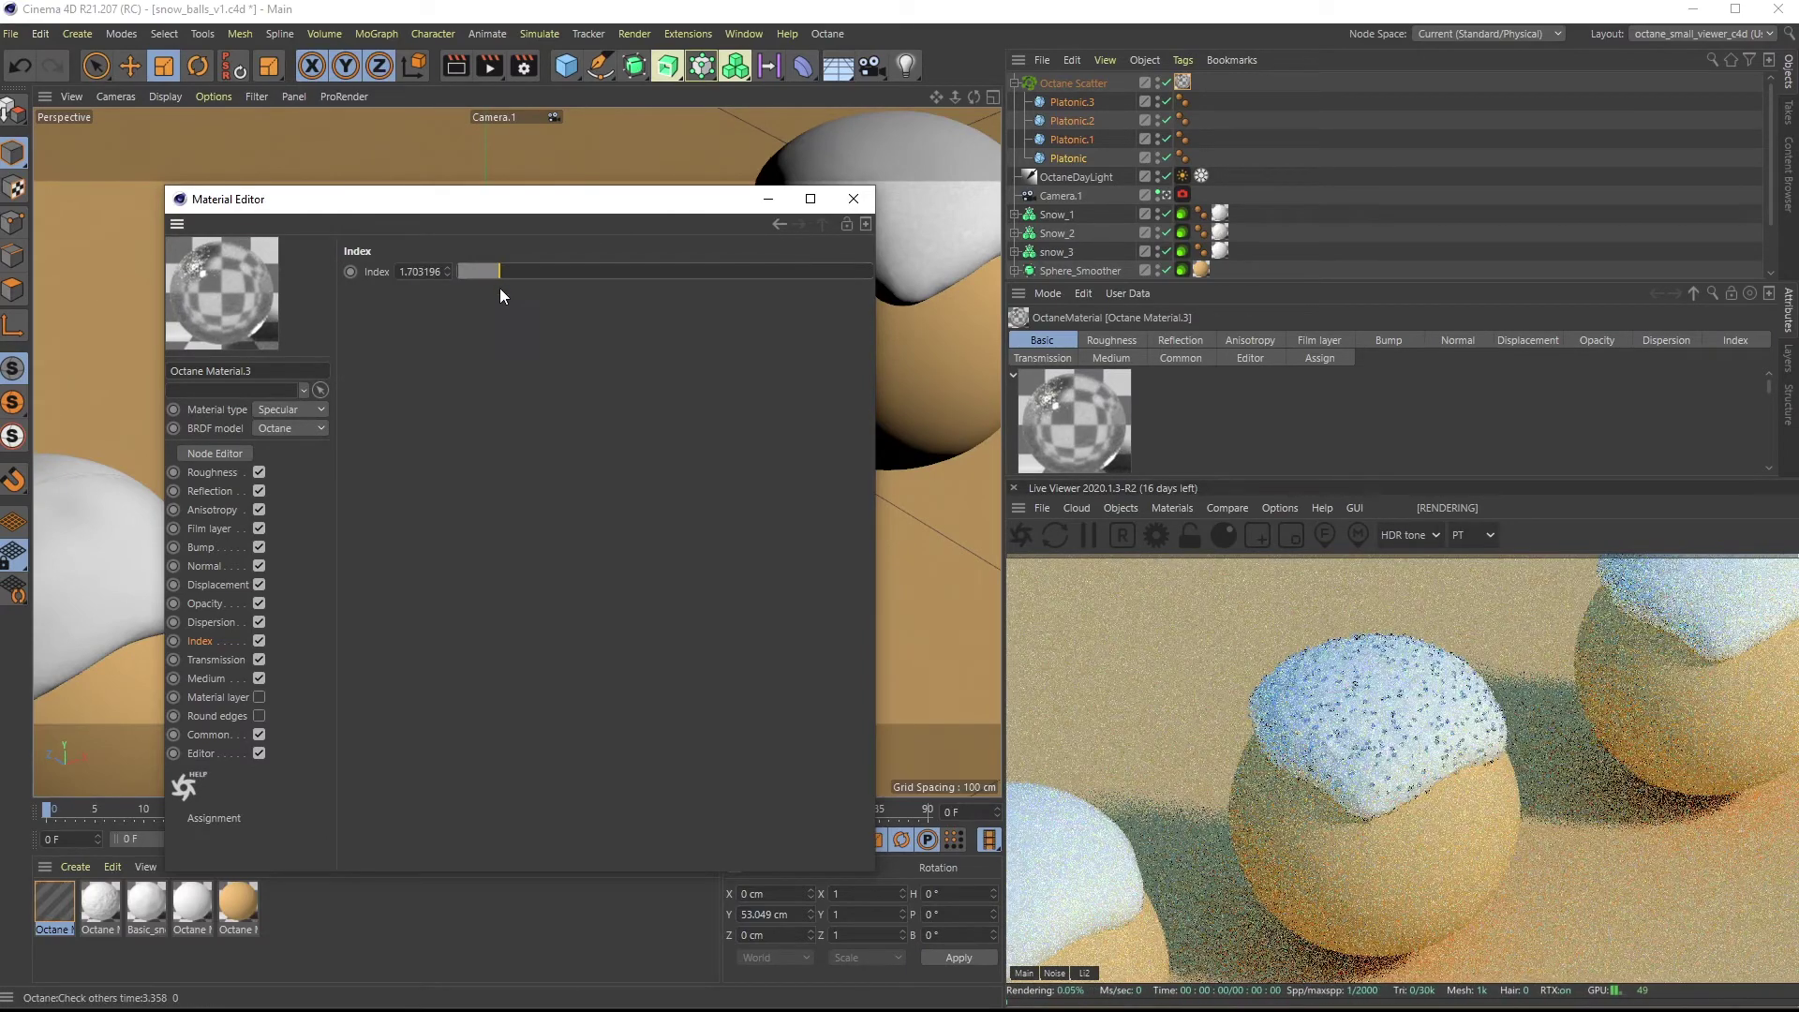
{"action": "left_click", "coordinate": [412, 272]}
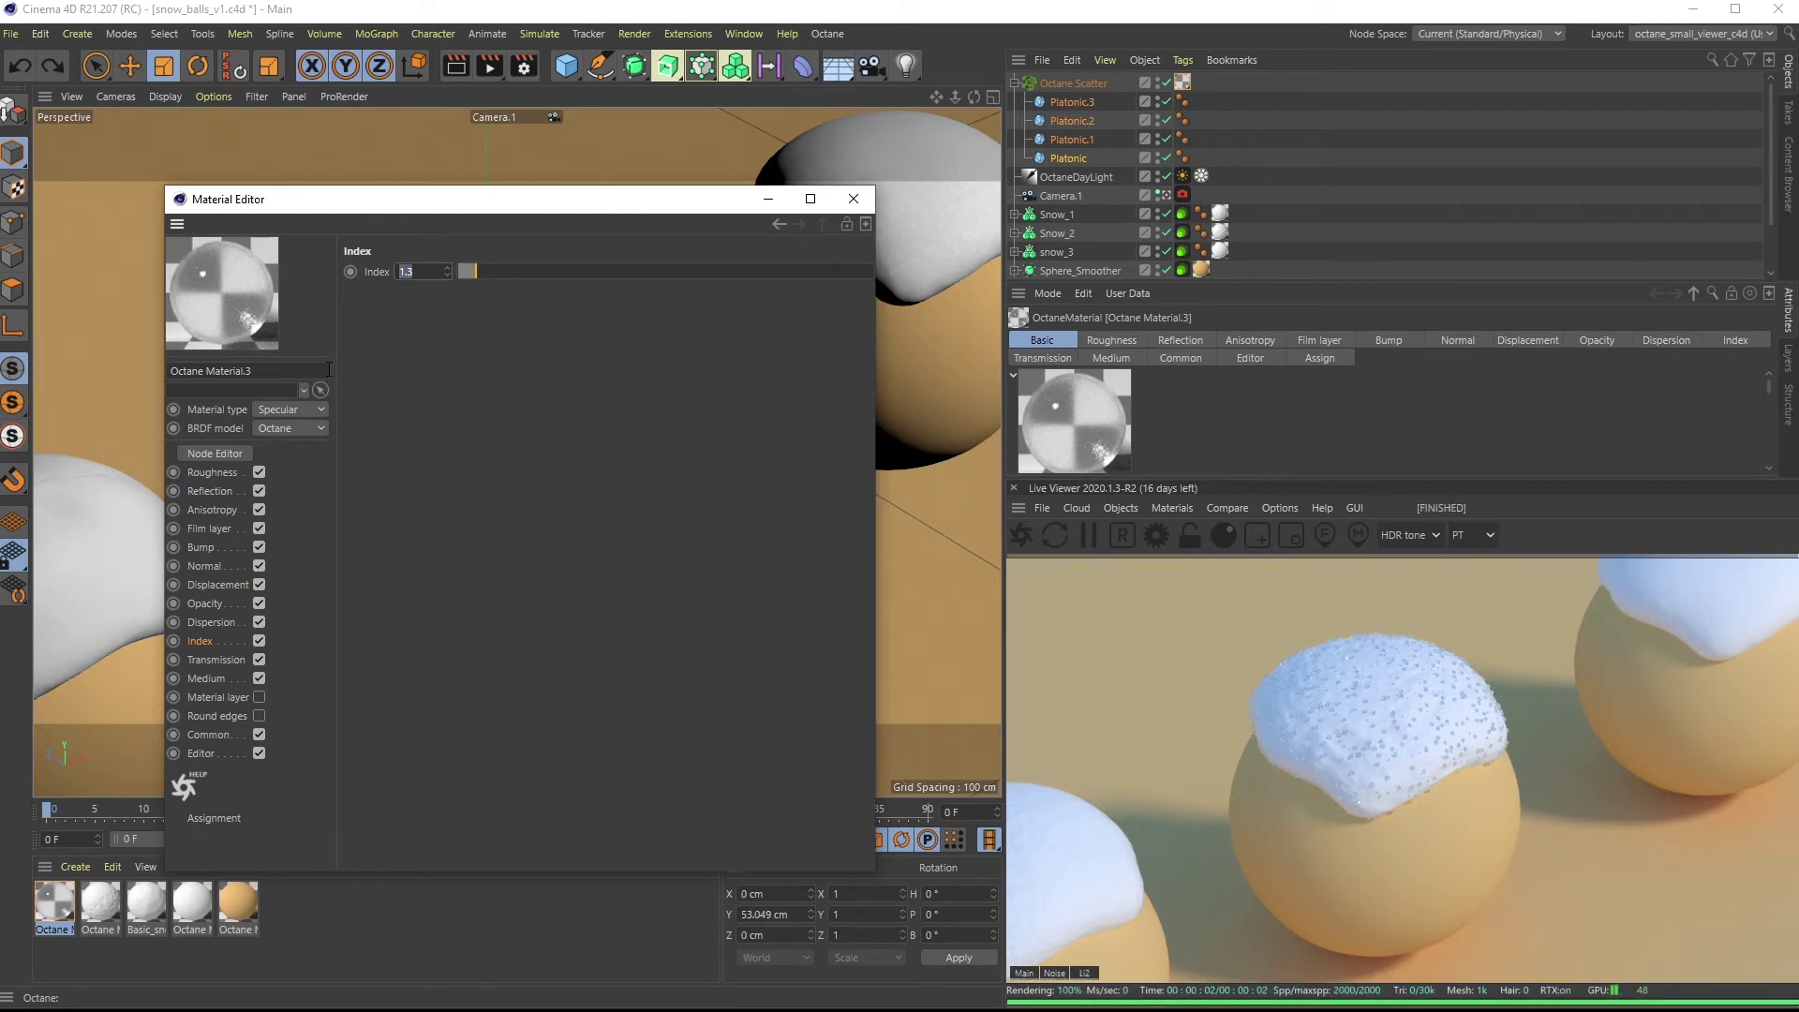
{"action": "left_click_drag", "start_coordinate": [475, 261], "coordinate": [496, 271]}
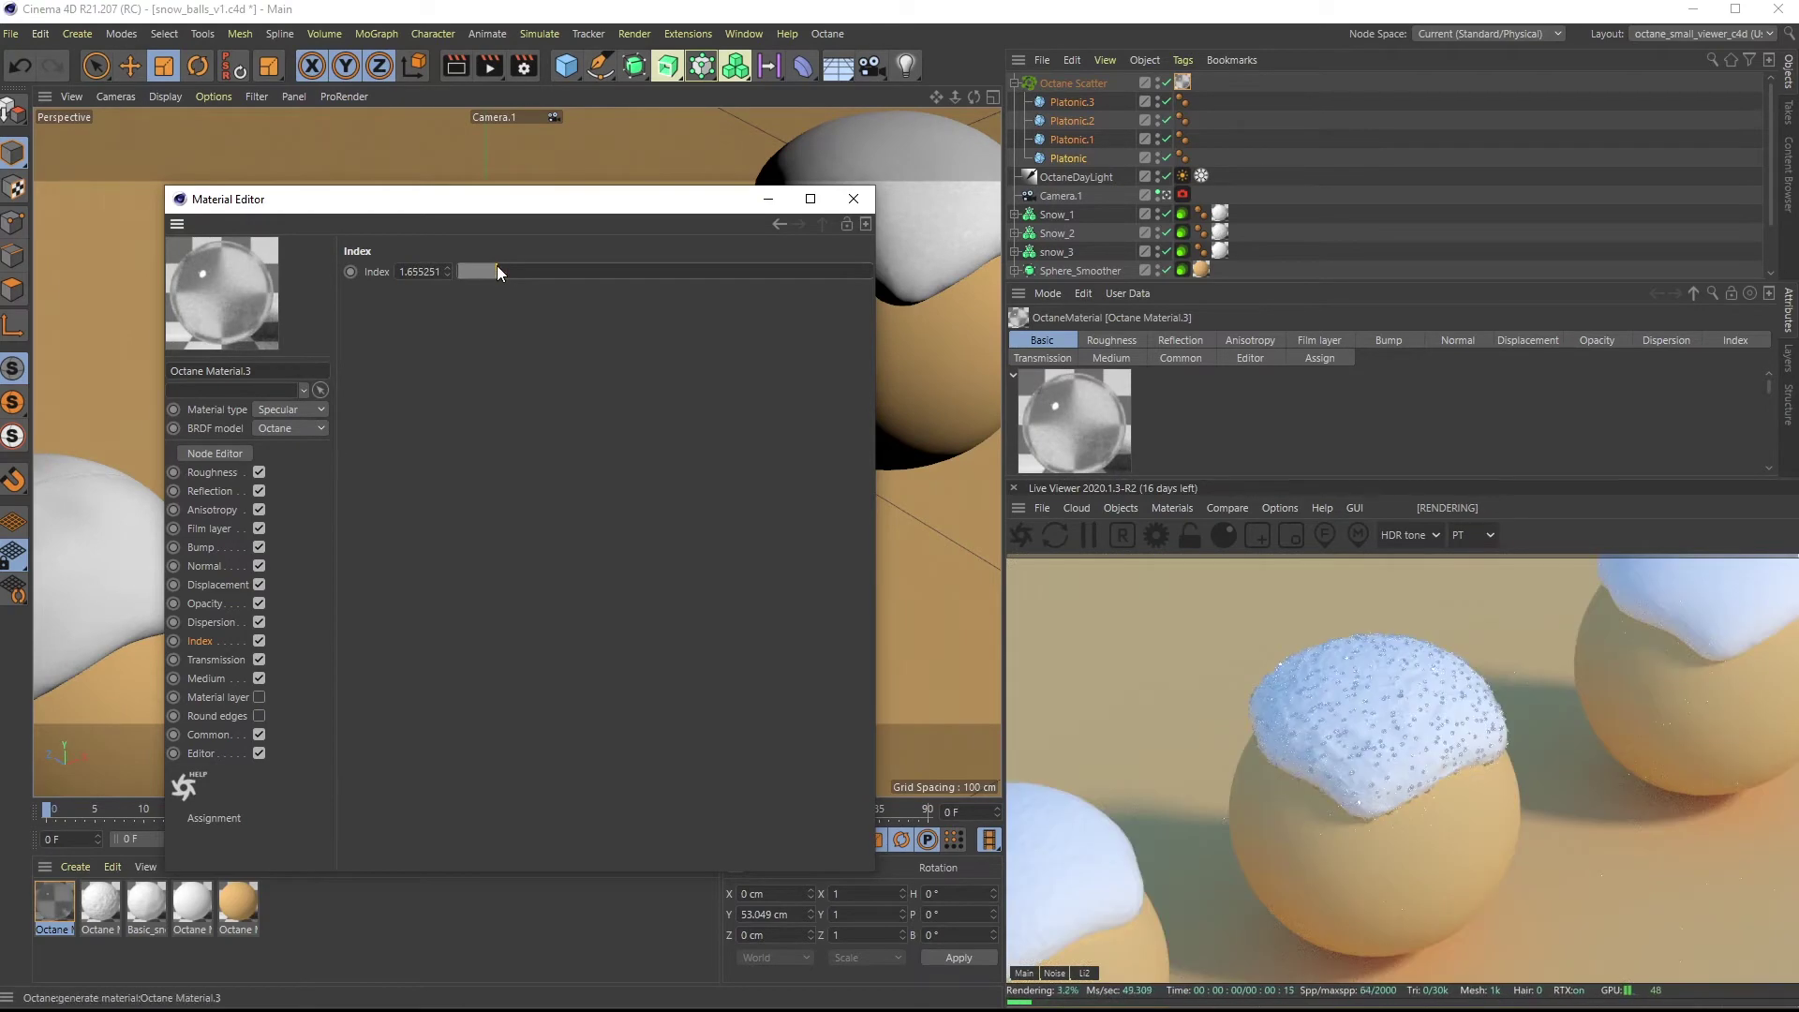
{"action": "left_click_drag", "start_coordinate": [1004, 588], "coordinate": [987, 598]}
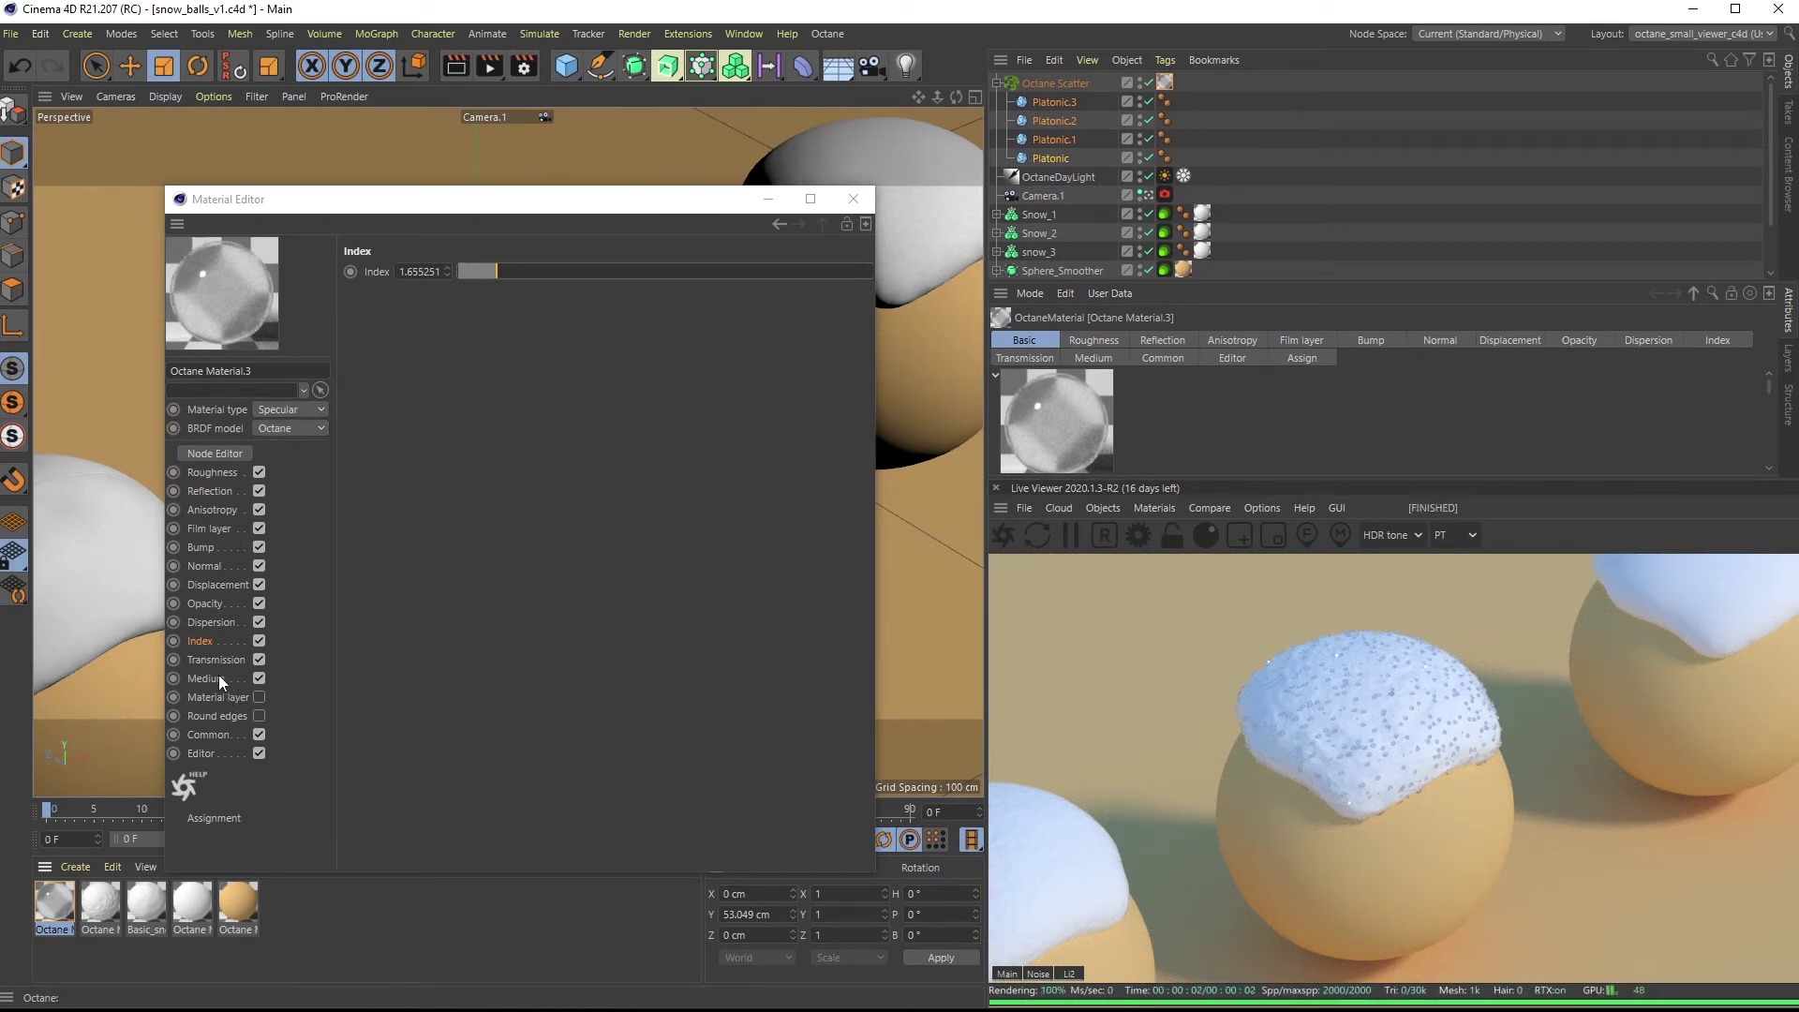
Enable Fake shadows for the flake material, comparing the render with the option off and on
{"action": "left_click", "coordinate": [216, 734]}
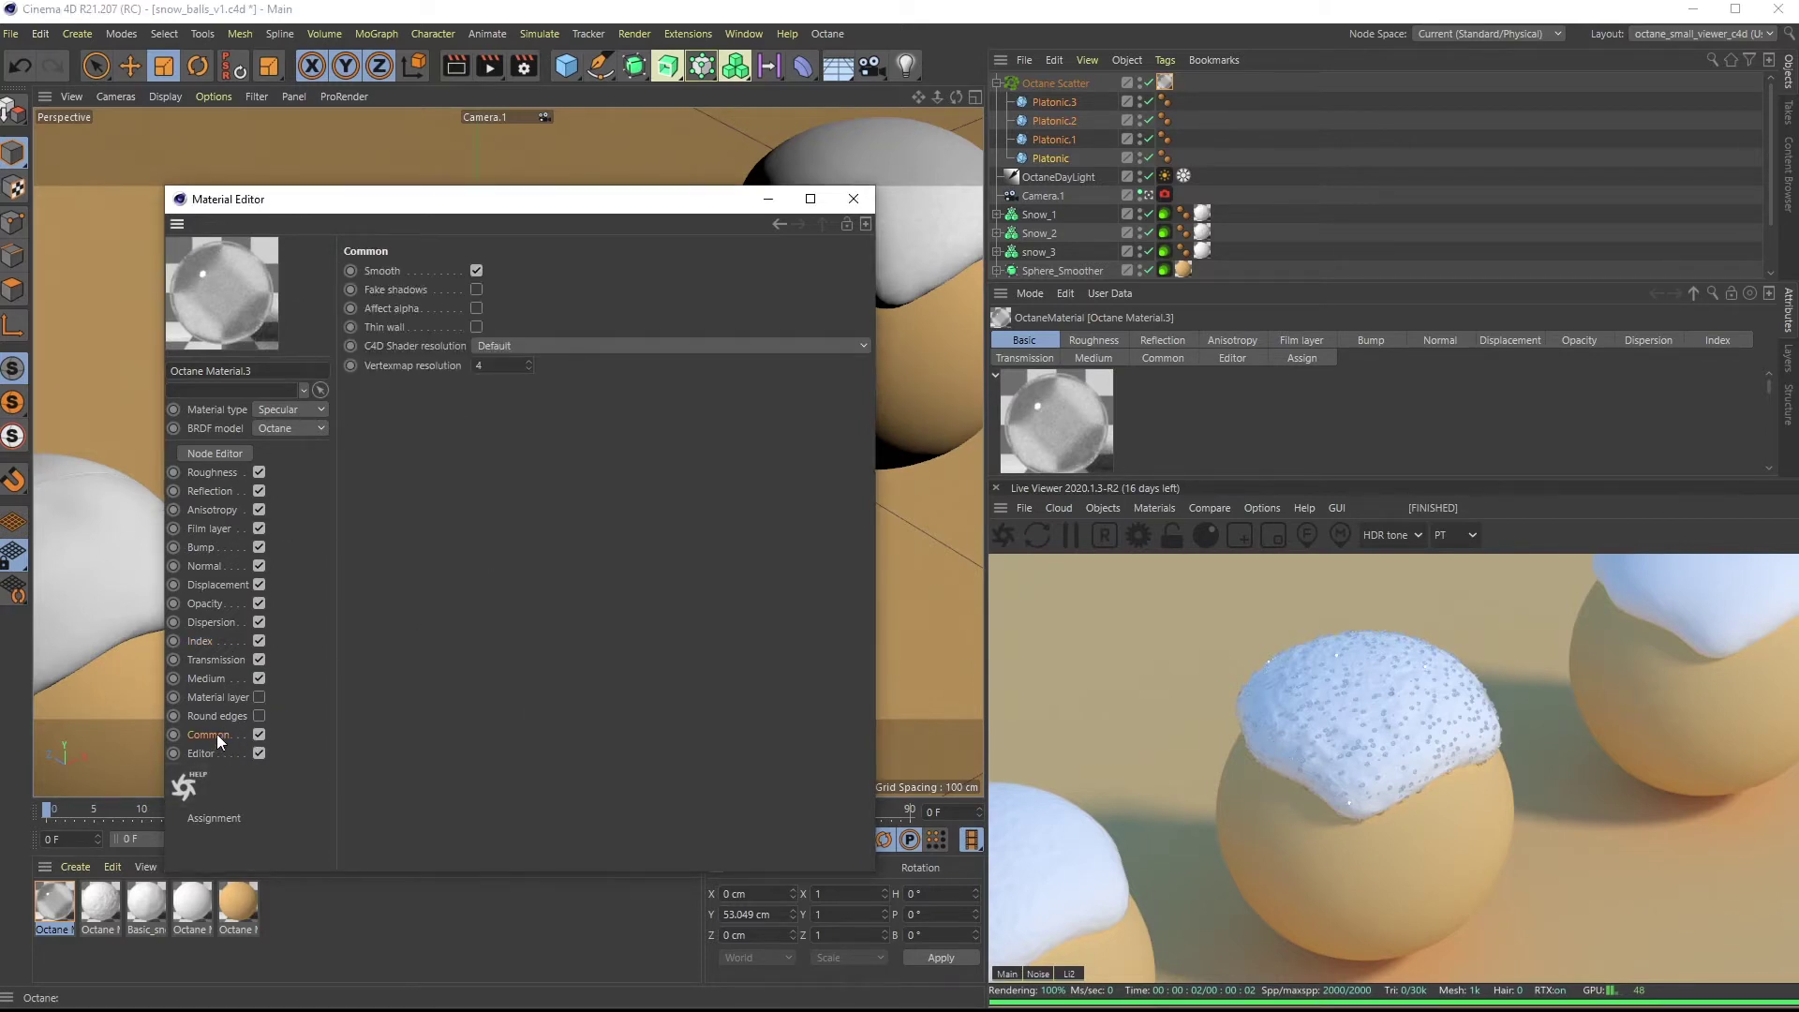
{"action": "left_click", "coordinate": [477, 290]}
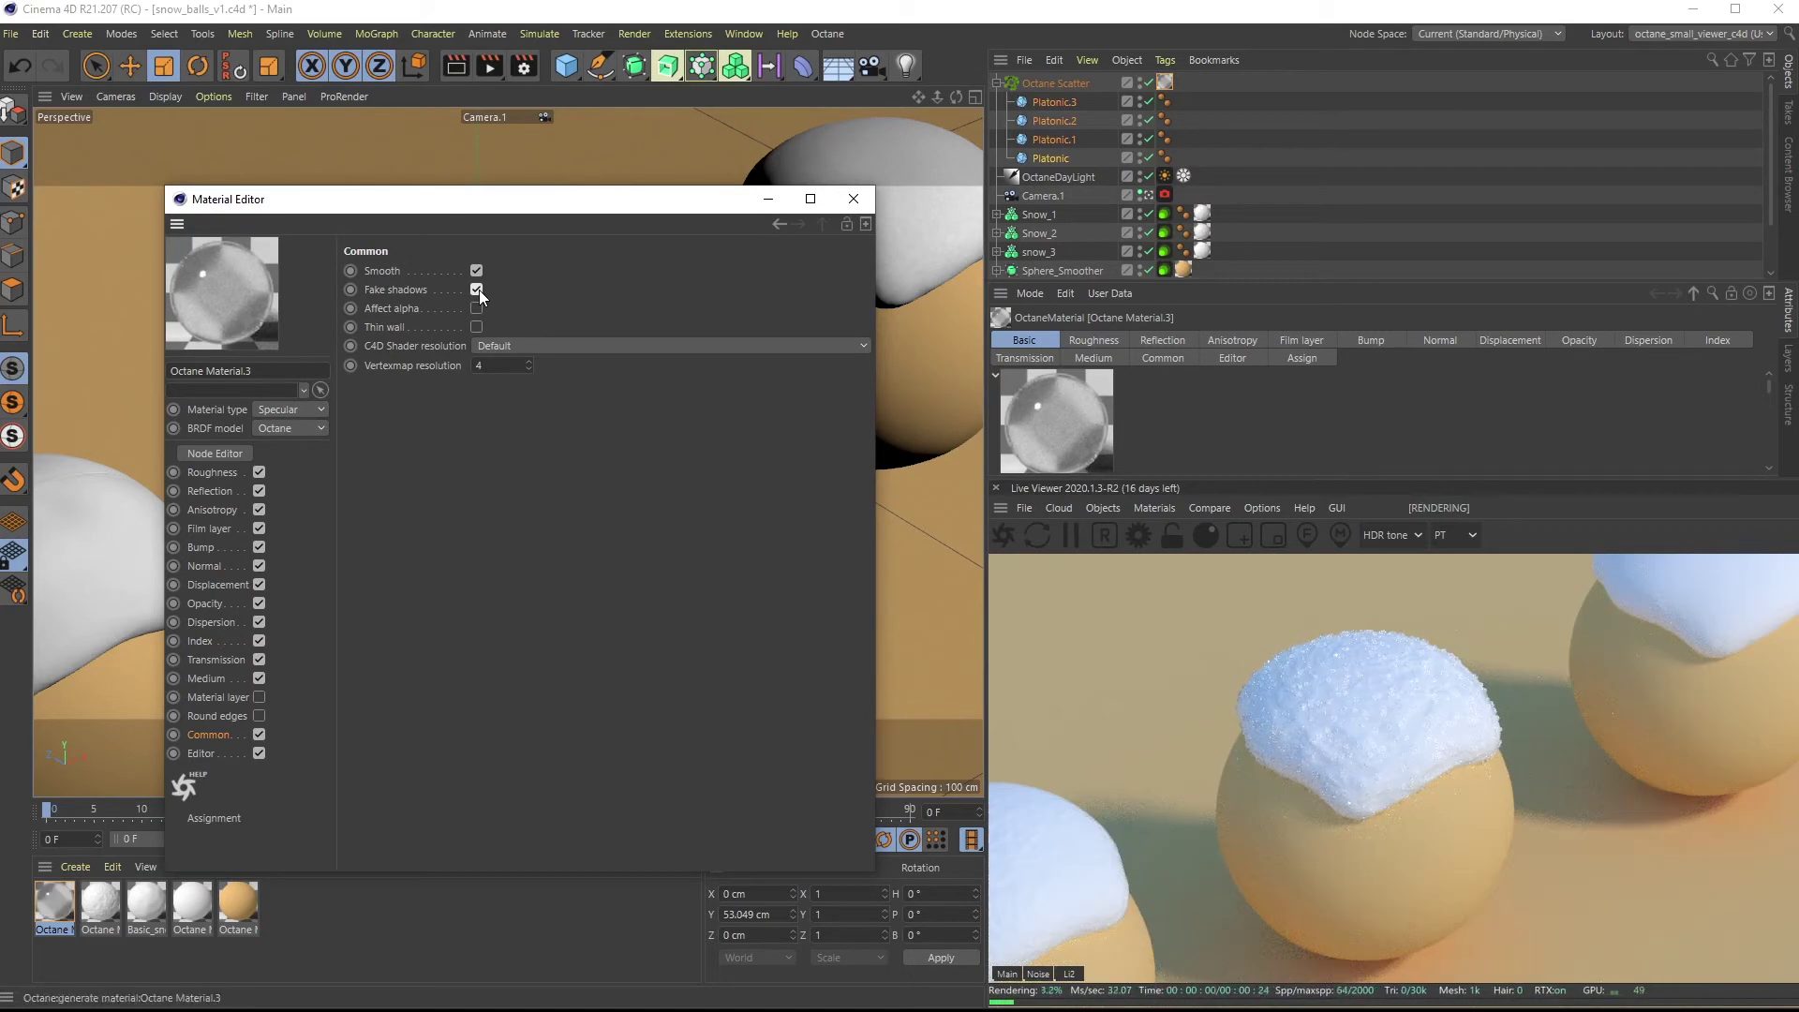
{"action": "left_click", "coordinate": [480, 292]}
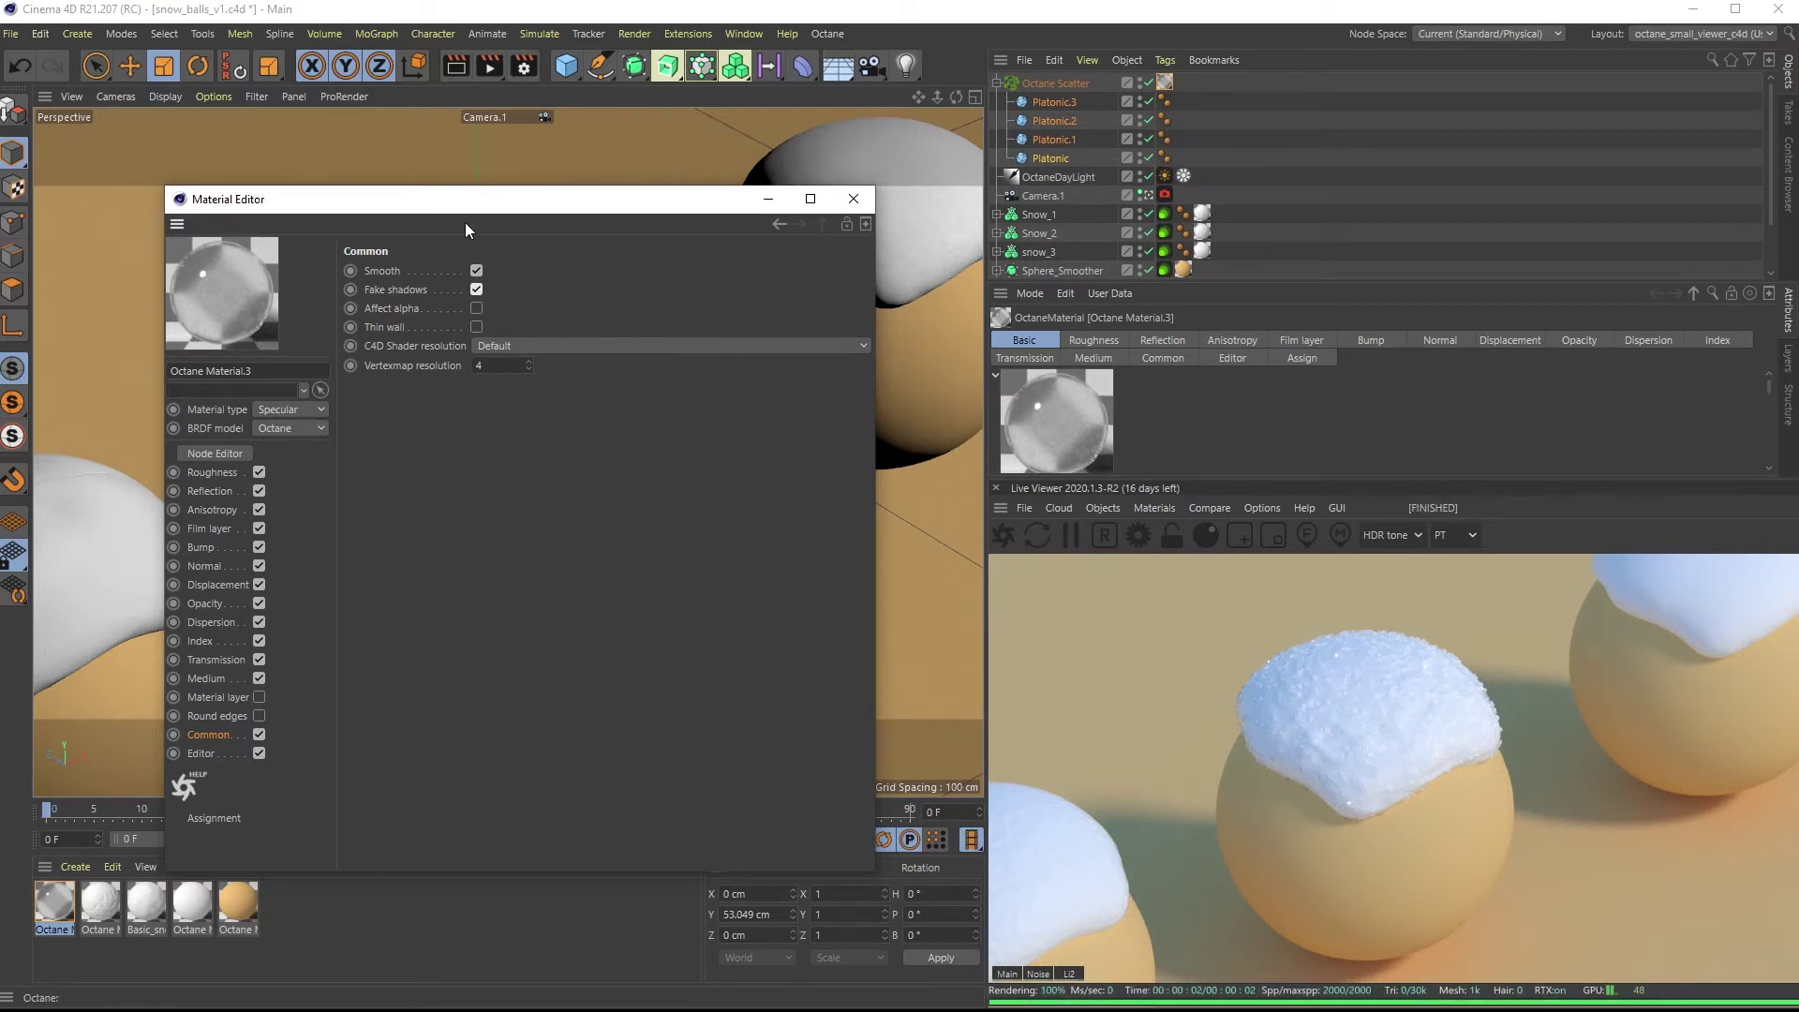
{"action": "left_click", "coordinate": [476, 290]}
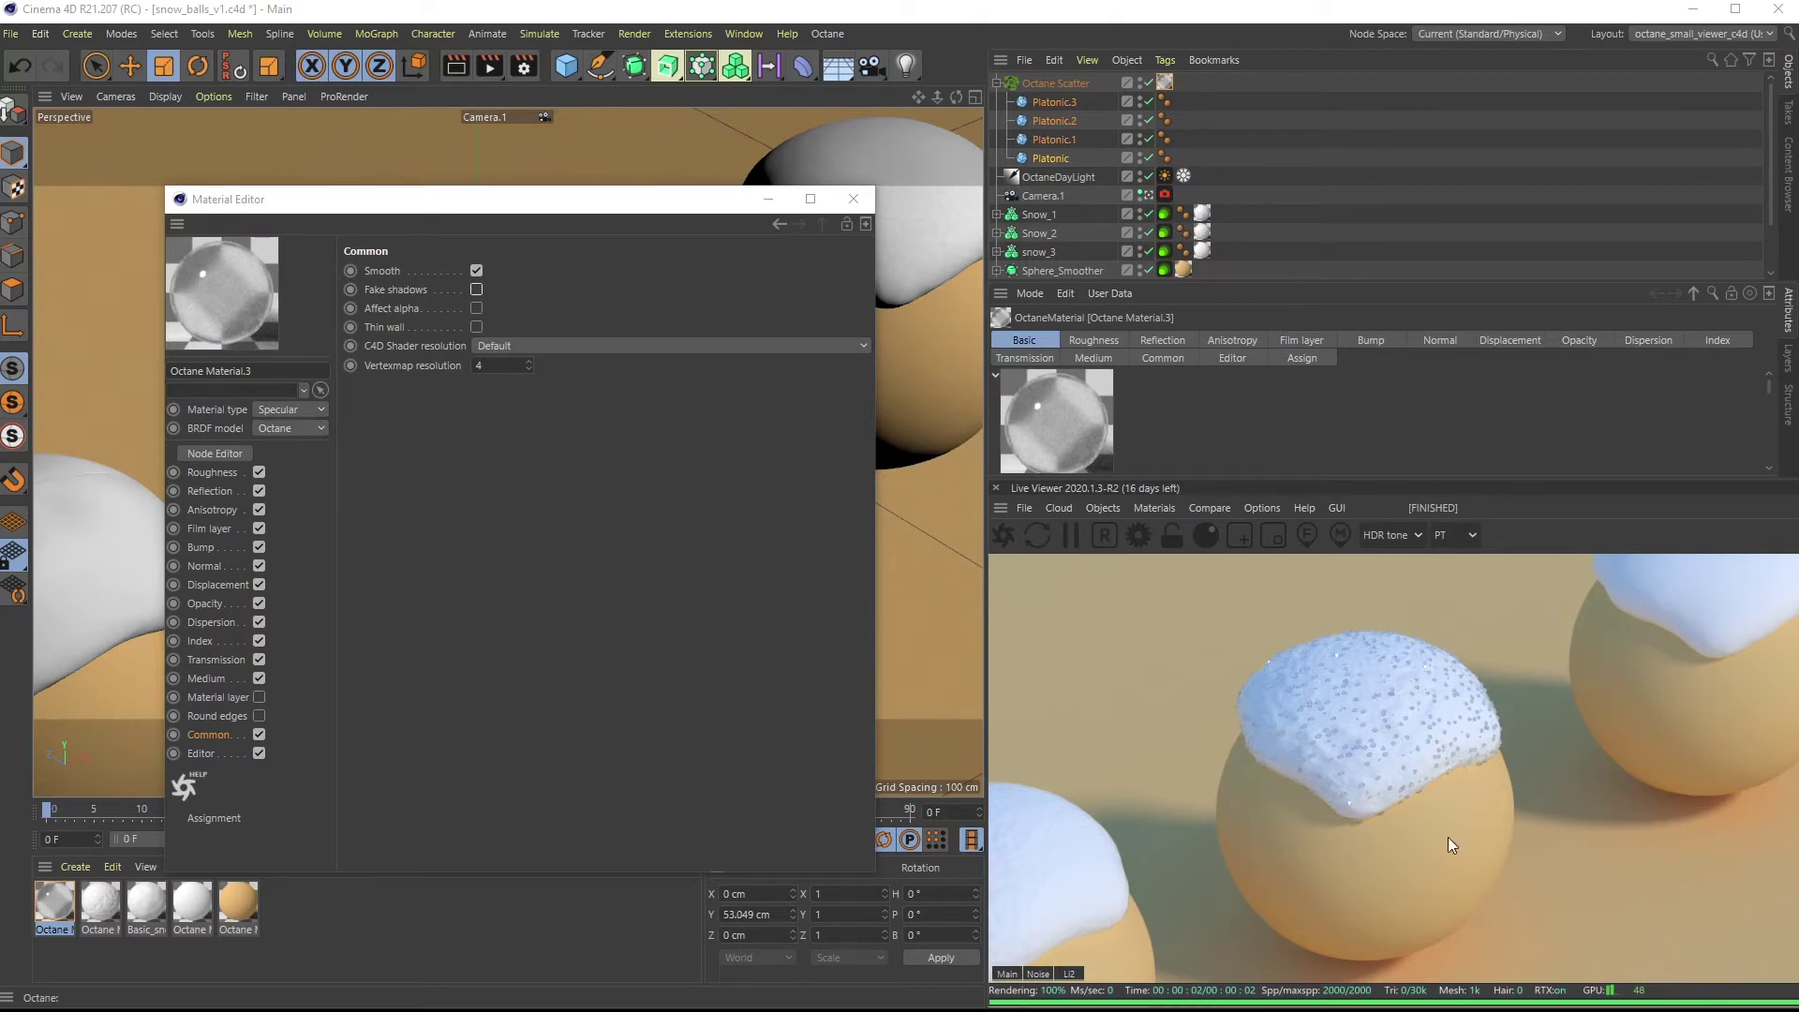
{"action": "left_click", "coordinate": [475, 291]}
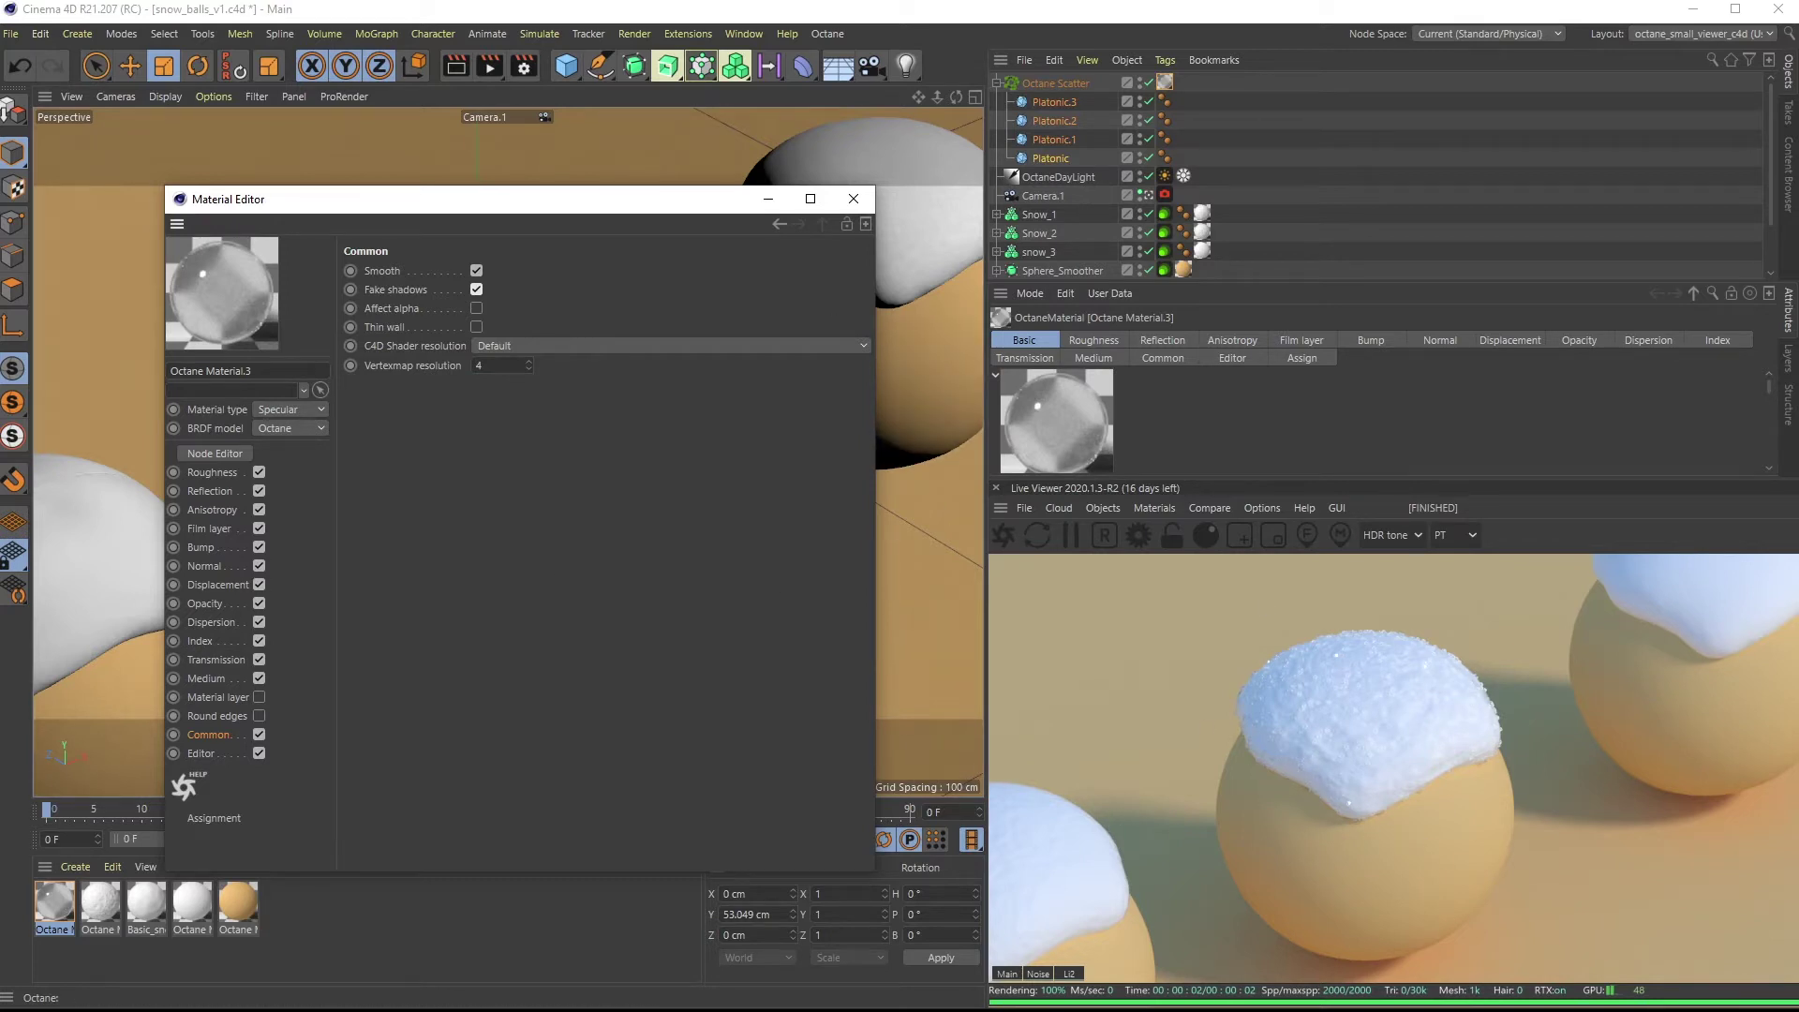
{"action": "left_click_drag", "start_coordinate": [937, 2], "coordinate": [993, 1011]}
{"action": "left_click", "coordinate": [923, 764]}
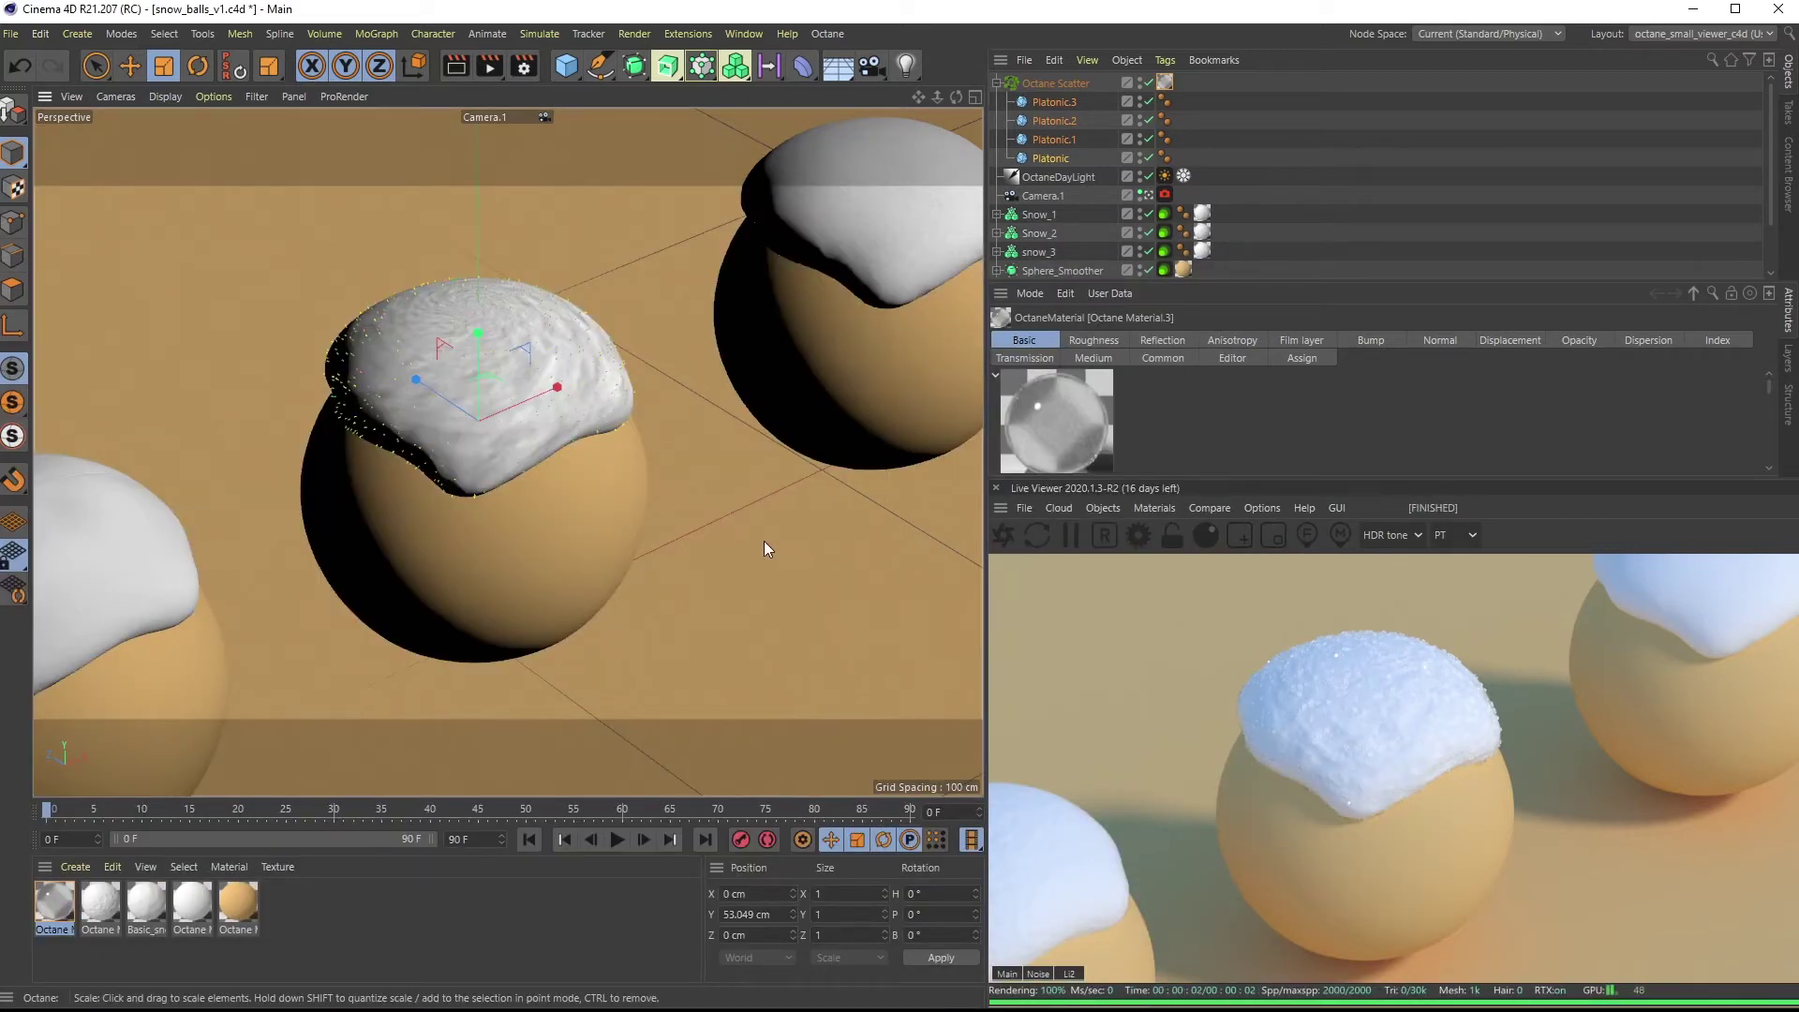
Set the Octane Scatter's surface distribution count to 2000
{"action": "left_click", "coordinate": [1054, 83]}
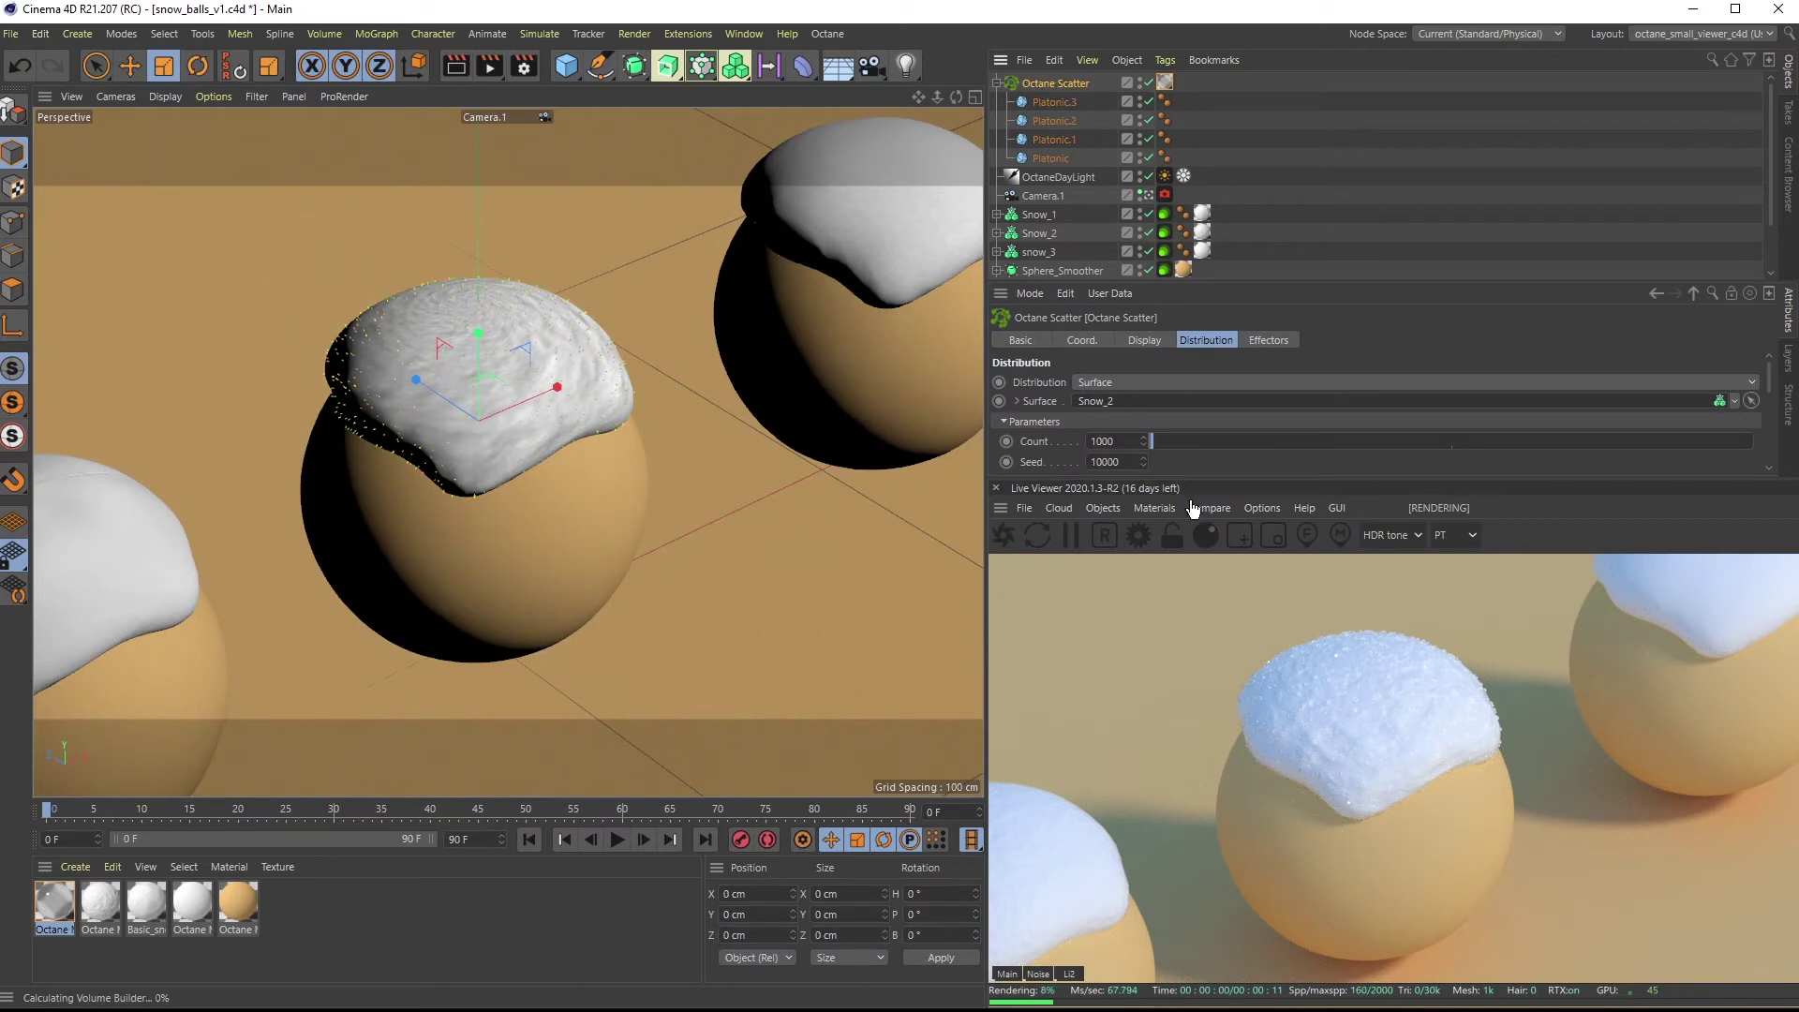
{"action": "left_click_drag", "start_coordinate": [1129, 441], "coordinate": [1011, 415]}
{"action": "type", "text": "2000"}
{"action": "key", "text": "Return"}
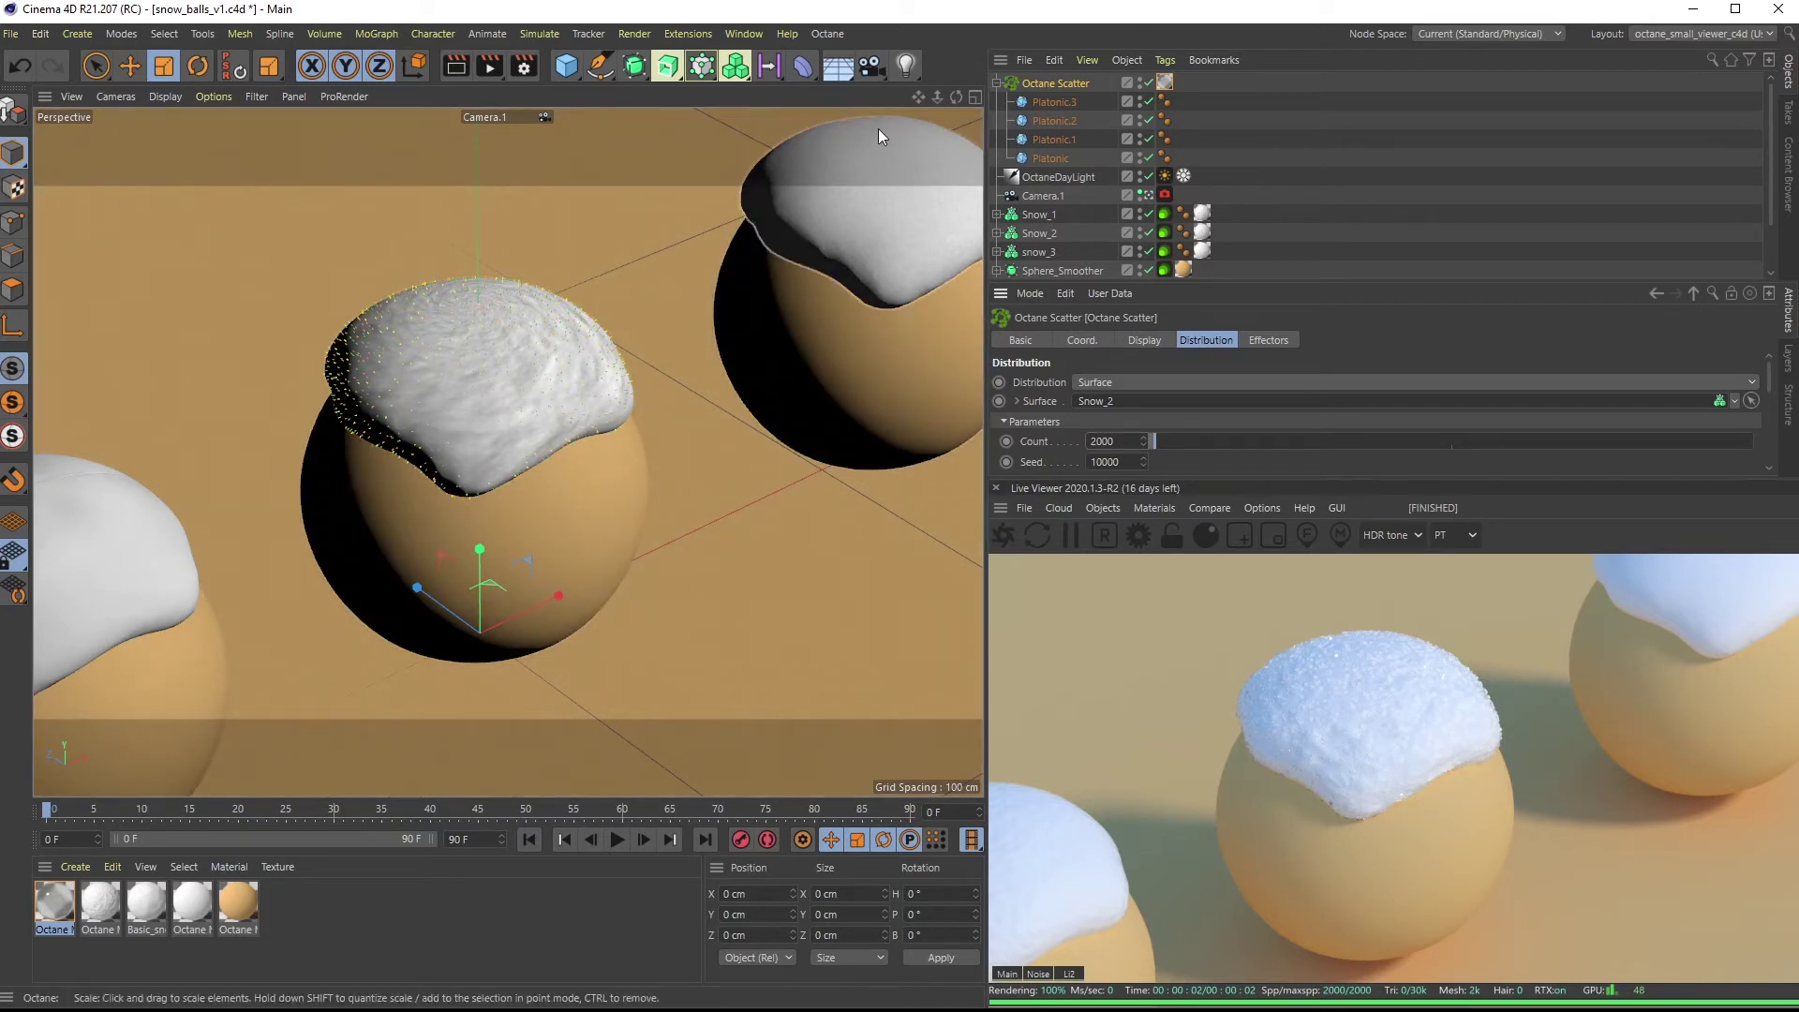
Compare the rendered balls with the reference image snow_setup_1b.png in Photos
{"action": "left_click_drag", "start_coordinate": [937, 97], "coordinate": [891, 99]}
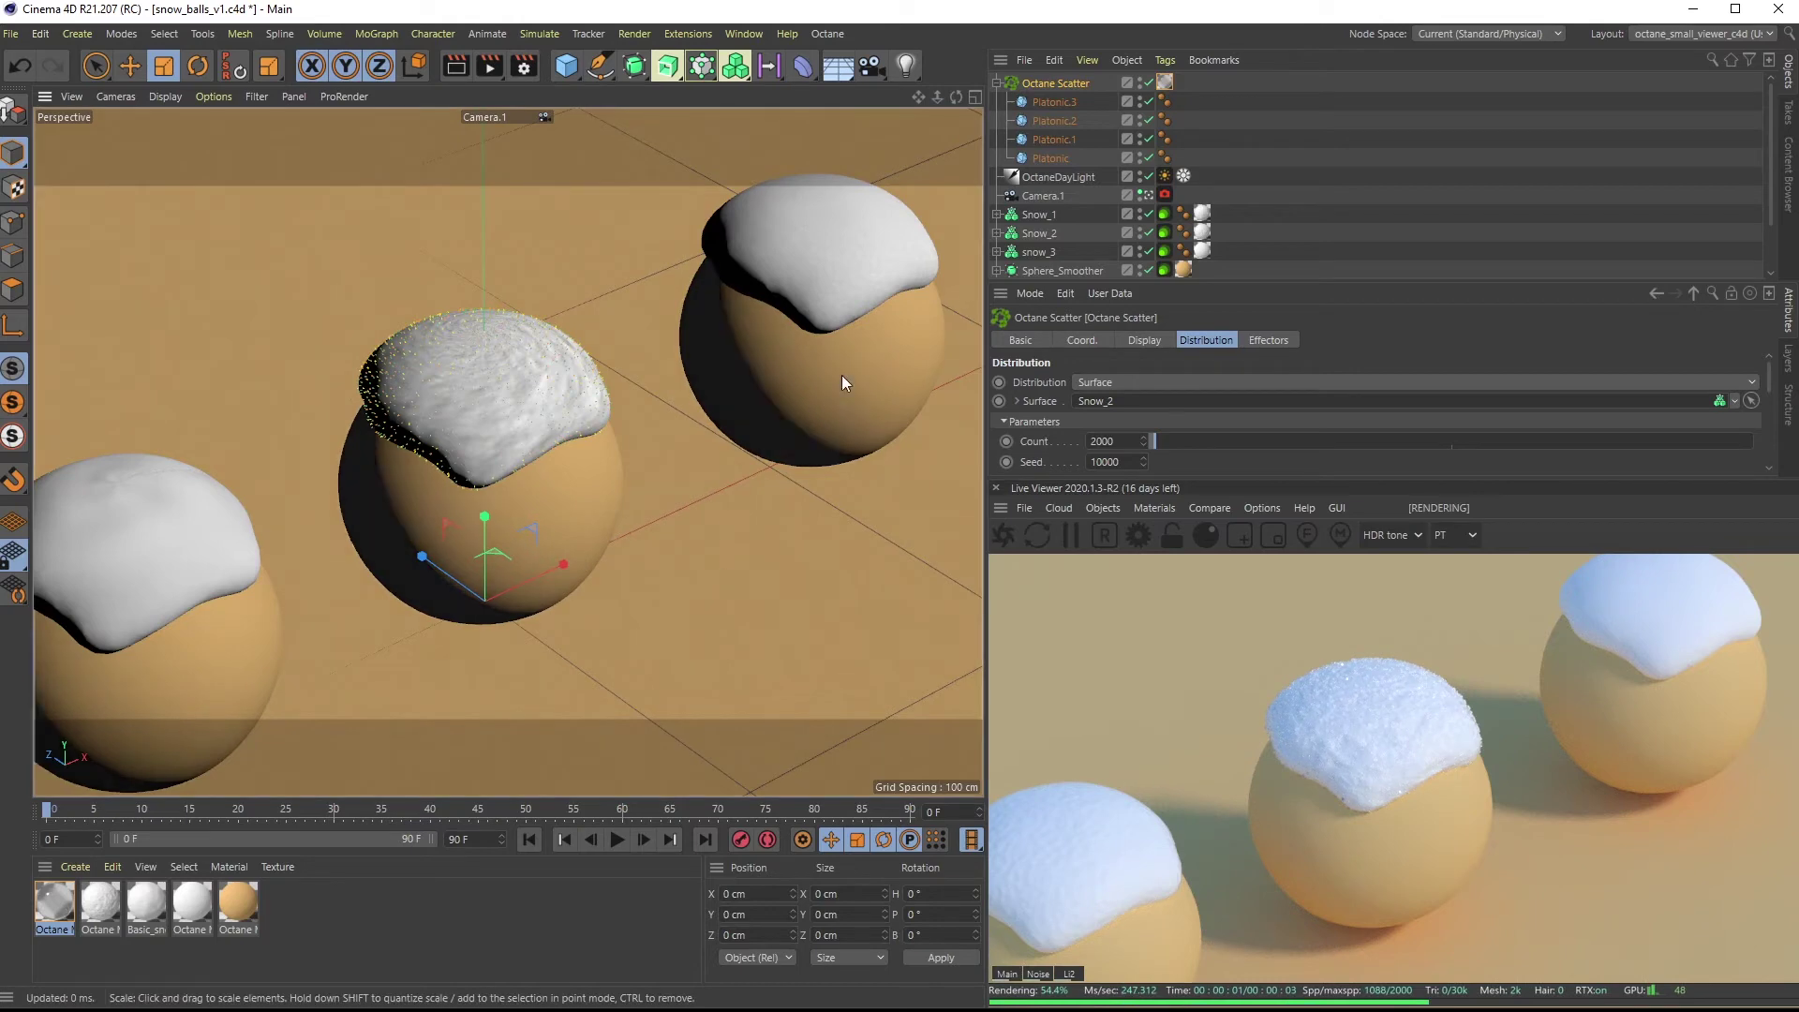
{"action": "left_click_drag", "start_coordinate": [616, 1011], "coordinate": [582, 180]}
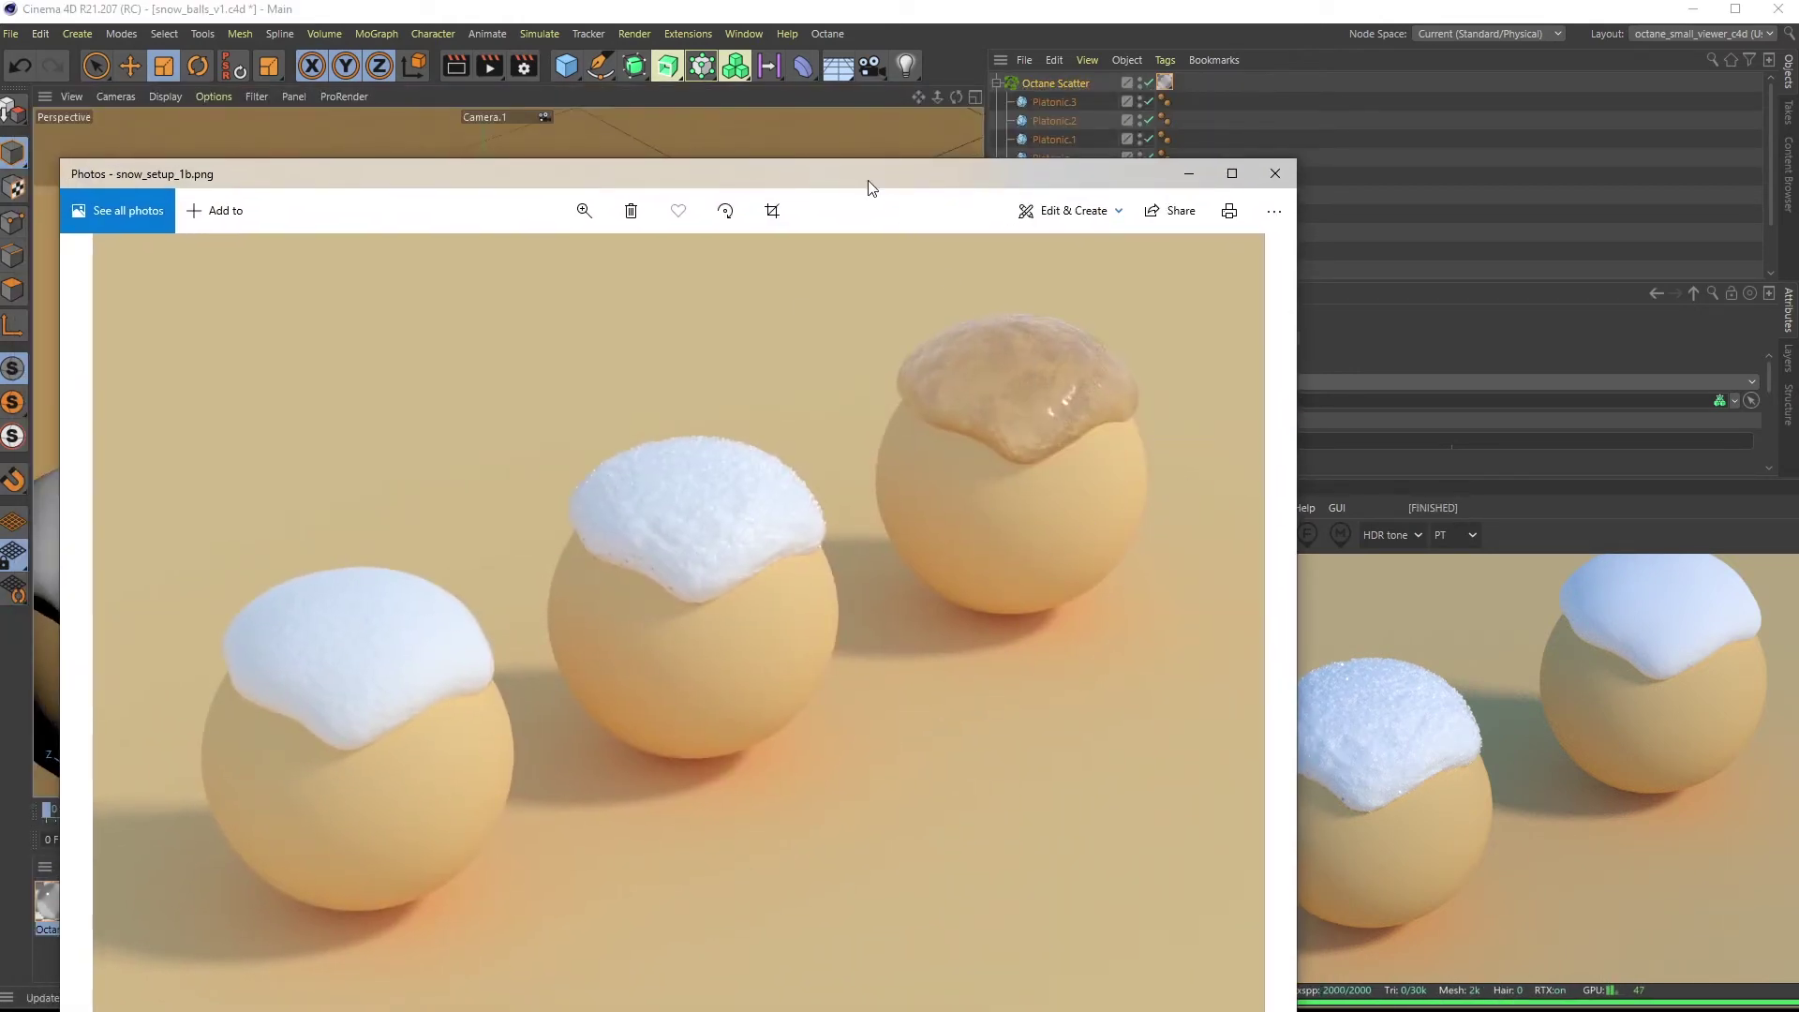
{"action": "left_click_drag", "start_coordinate": [870, 187], "coordinate": [1052, 1011]}
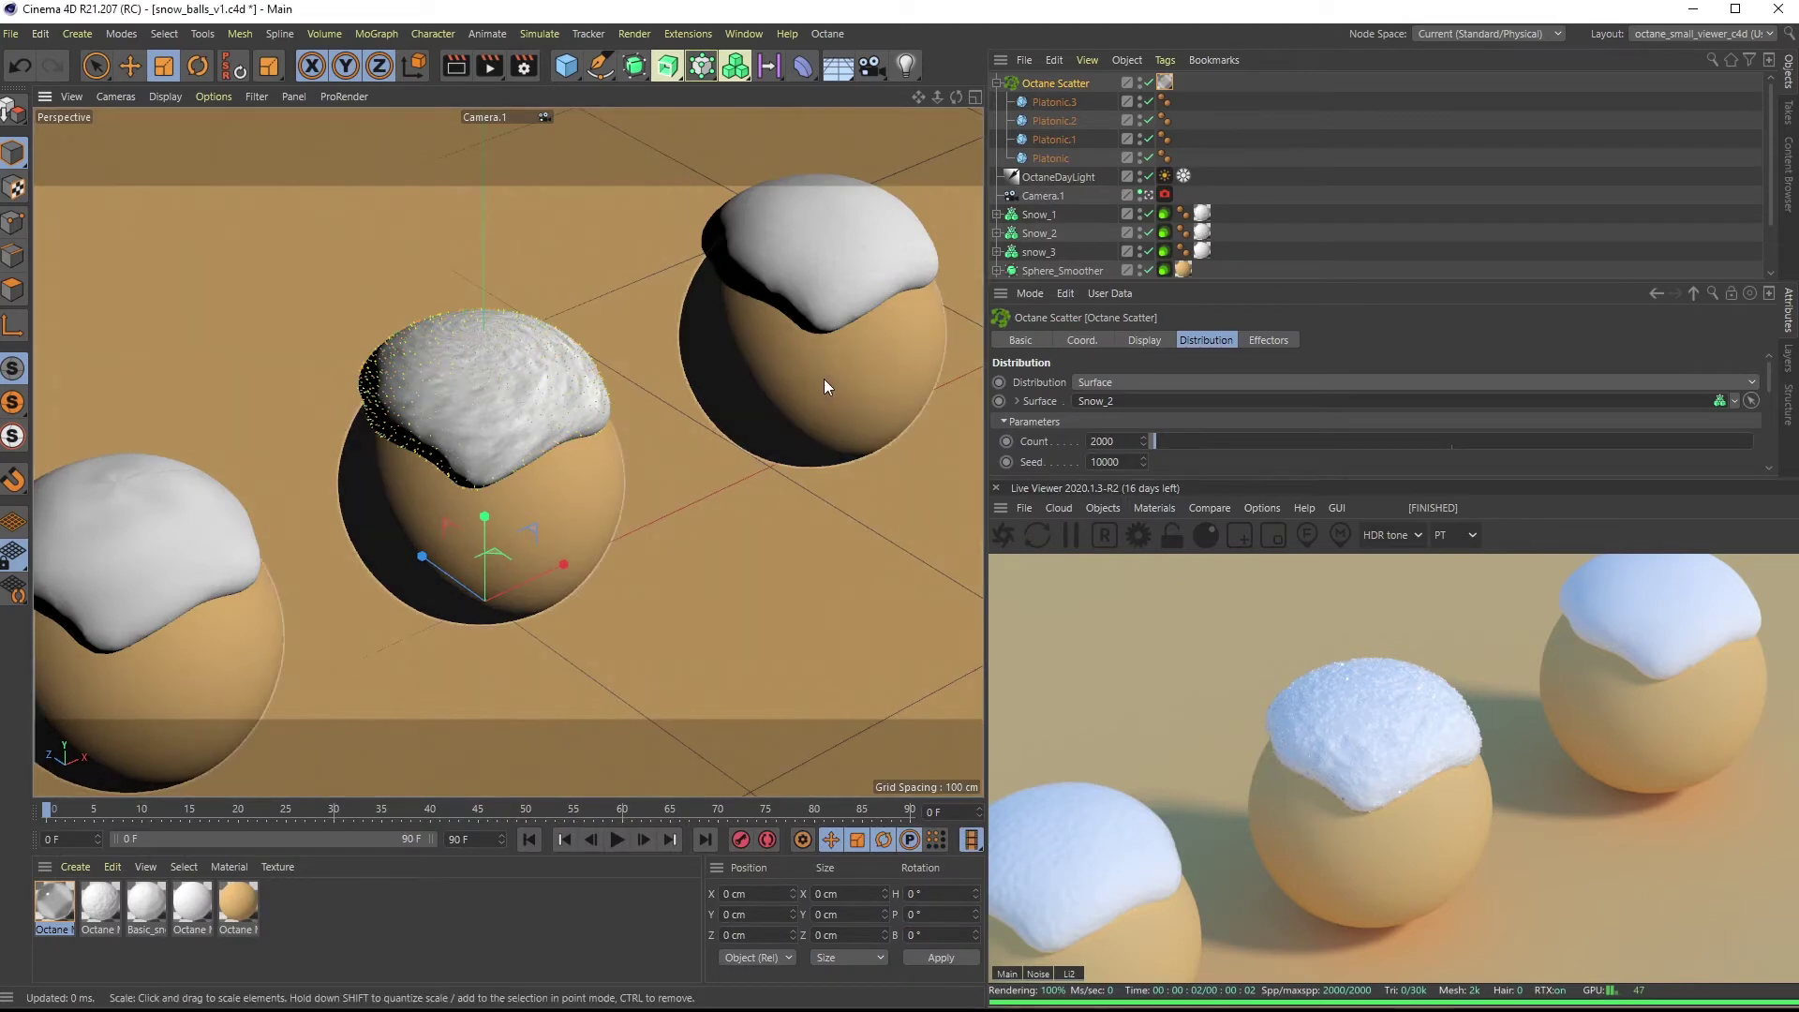
Frame the third snow-capped ball and create another new Octane Material from the c4doctane extensions
{"action": "mouse_move", "coordinate": [616, 538]}
{"action": "middle_mouse_down", "text": "alt"}
{"action": "mouse_move", "coordinate": [592, 568]}
{"action": "mouse_move", "coordinate": [638, 546]}
{"action": "mouse_move", "coordinate": [616, 573]}
{"action": "middle_mouse_up", "text": "alt"}
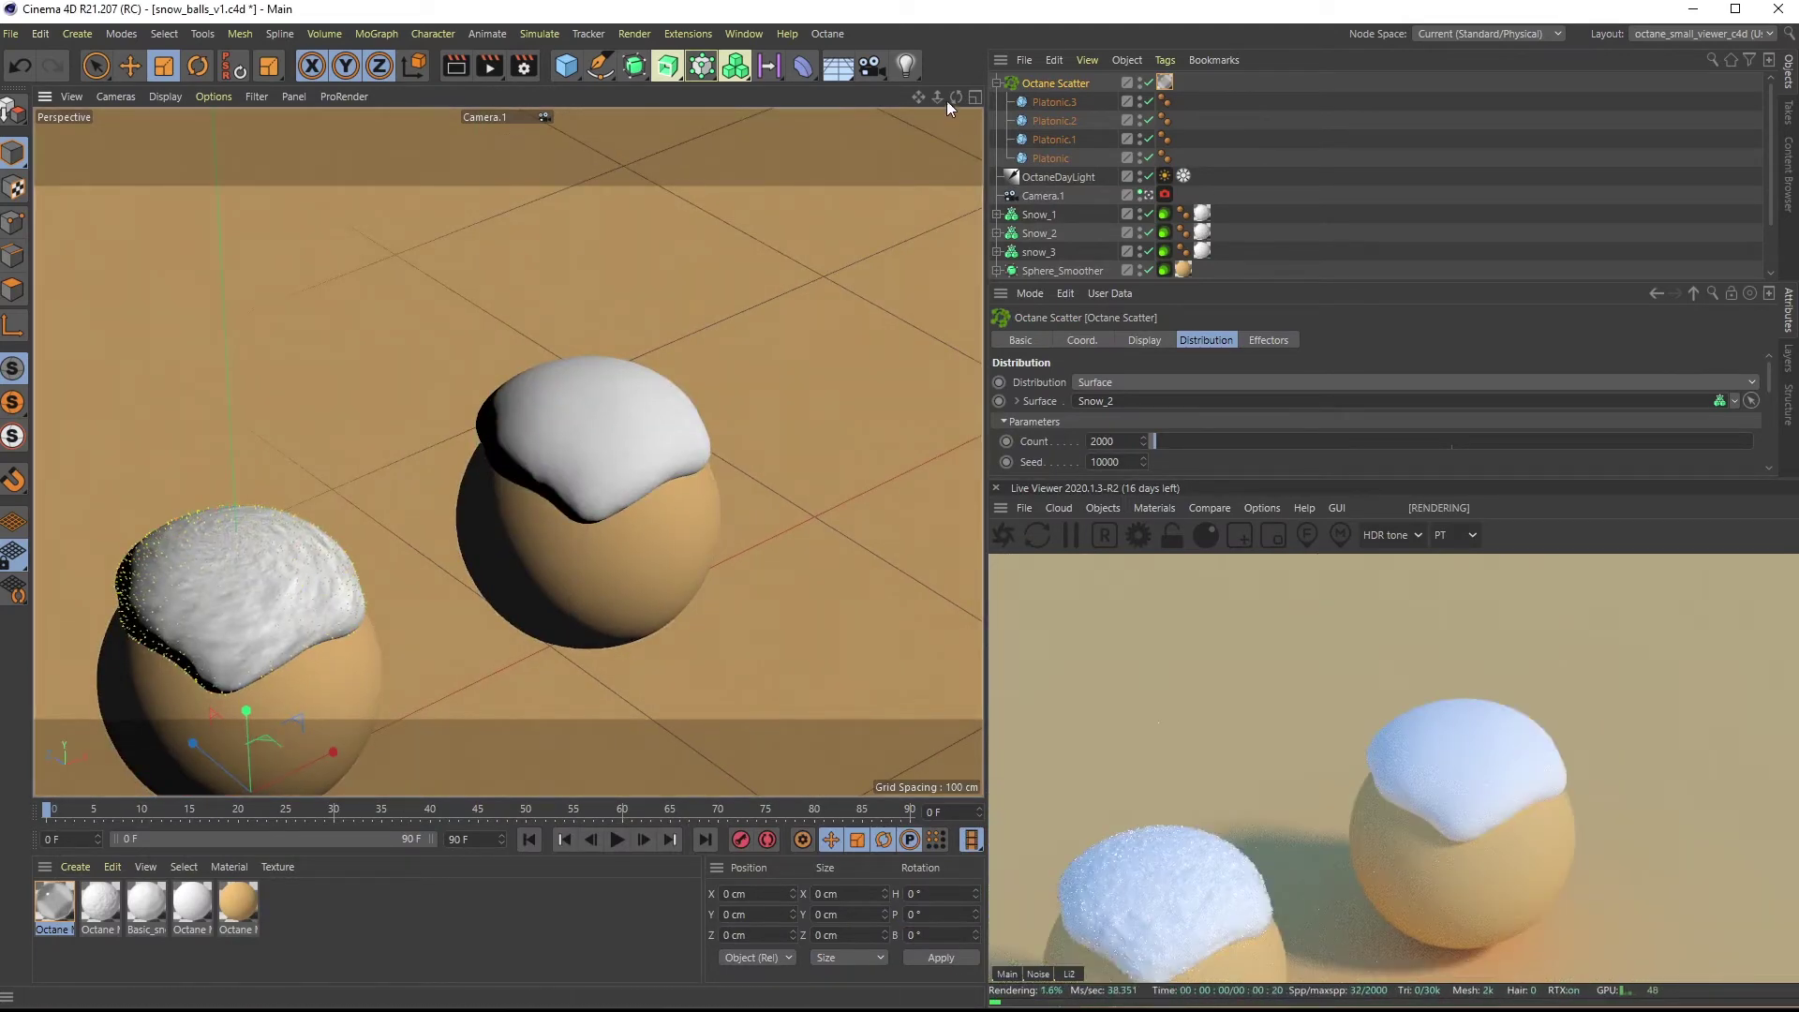
{"action": "scroll", "coordinate": [650, 364], "scroll_direction": "up", "scroll_amount": 6}
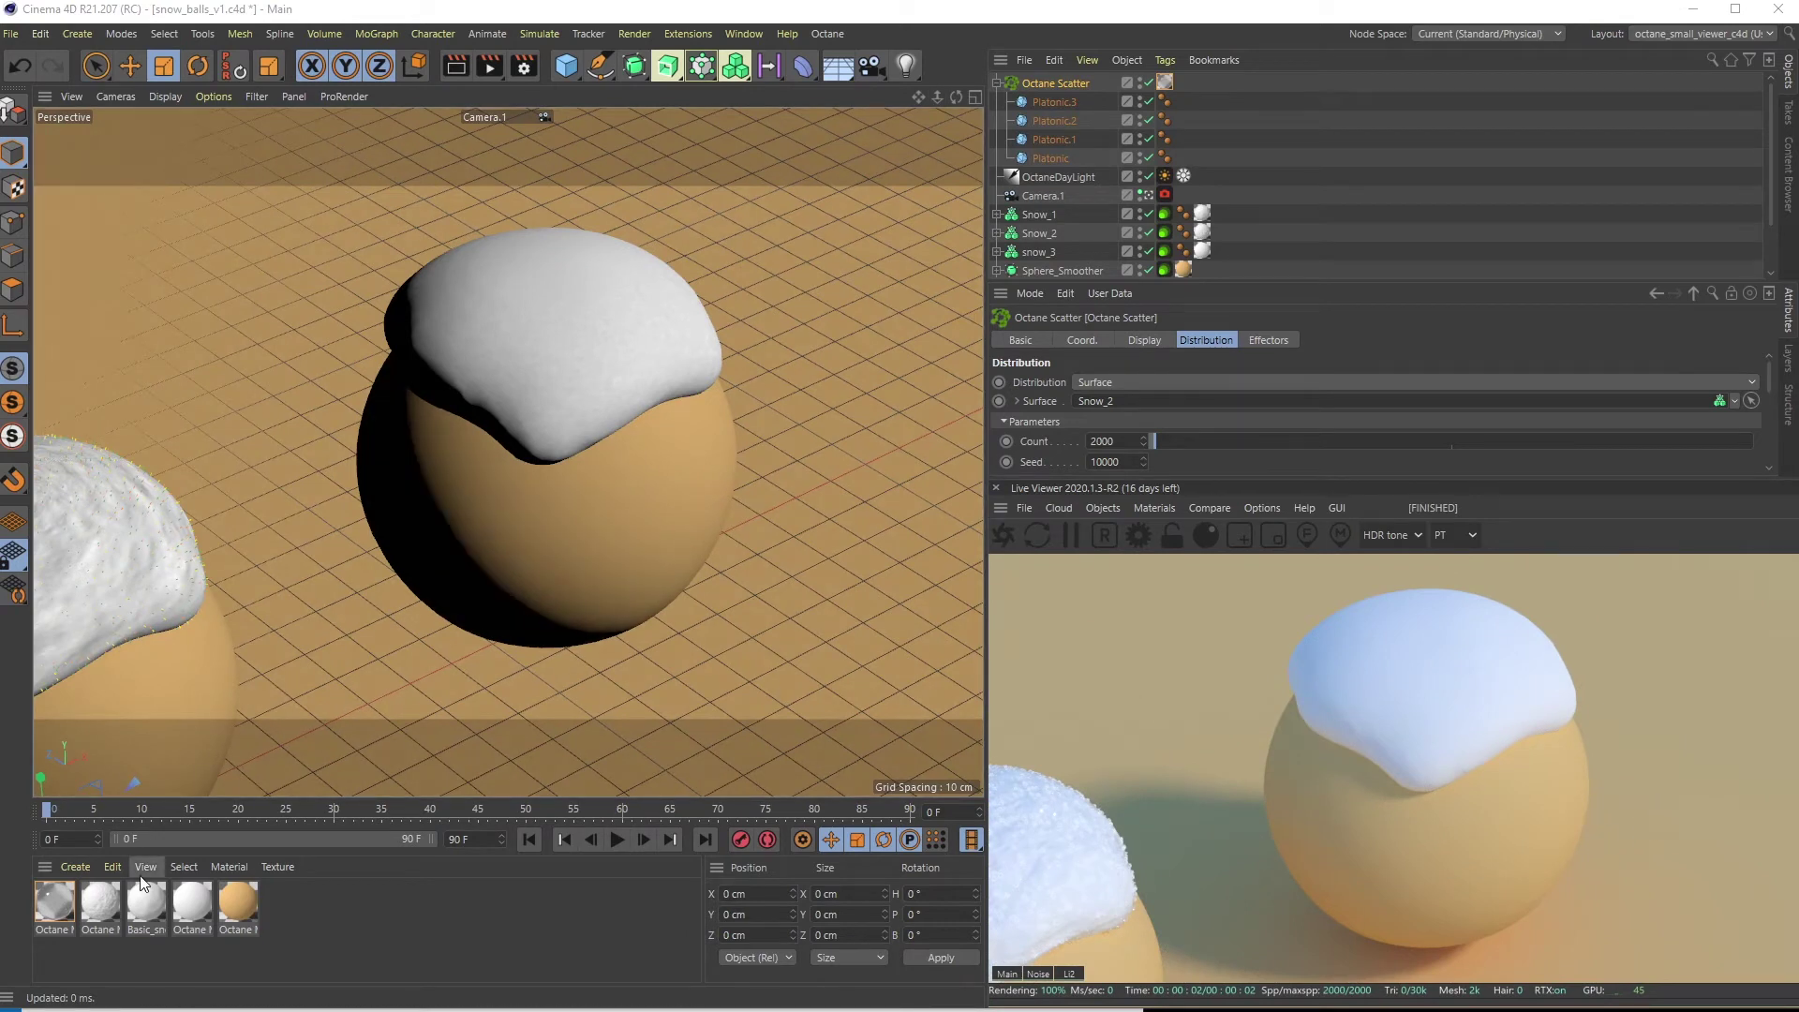
{"action": "left_click", "coordinate": [75, 868]}
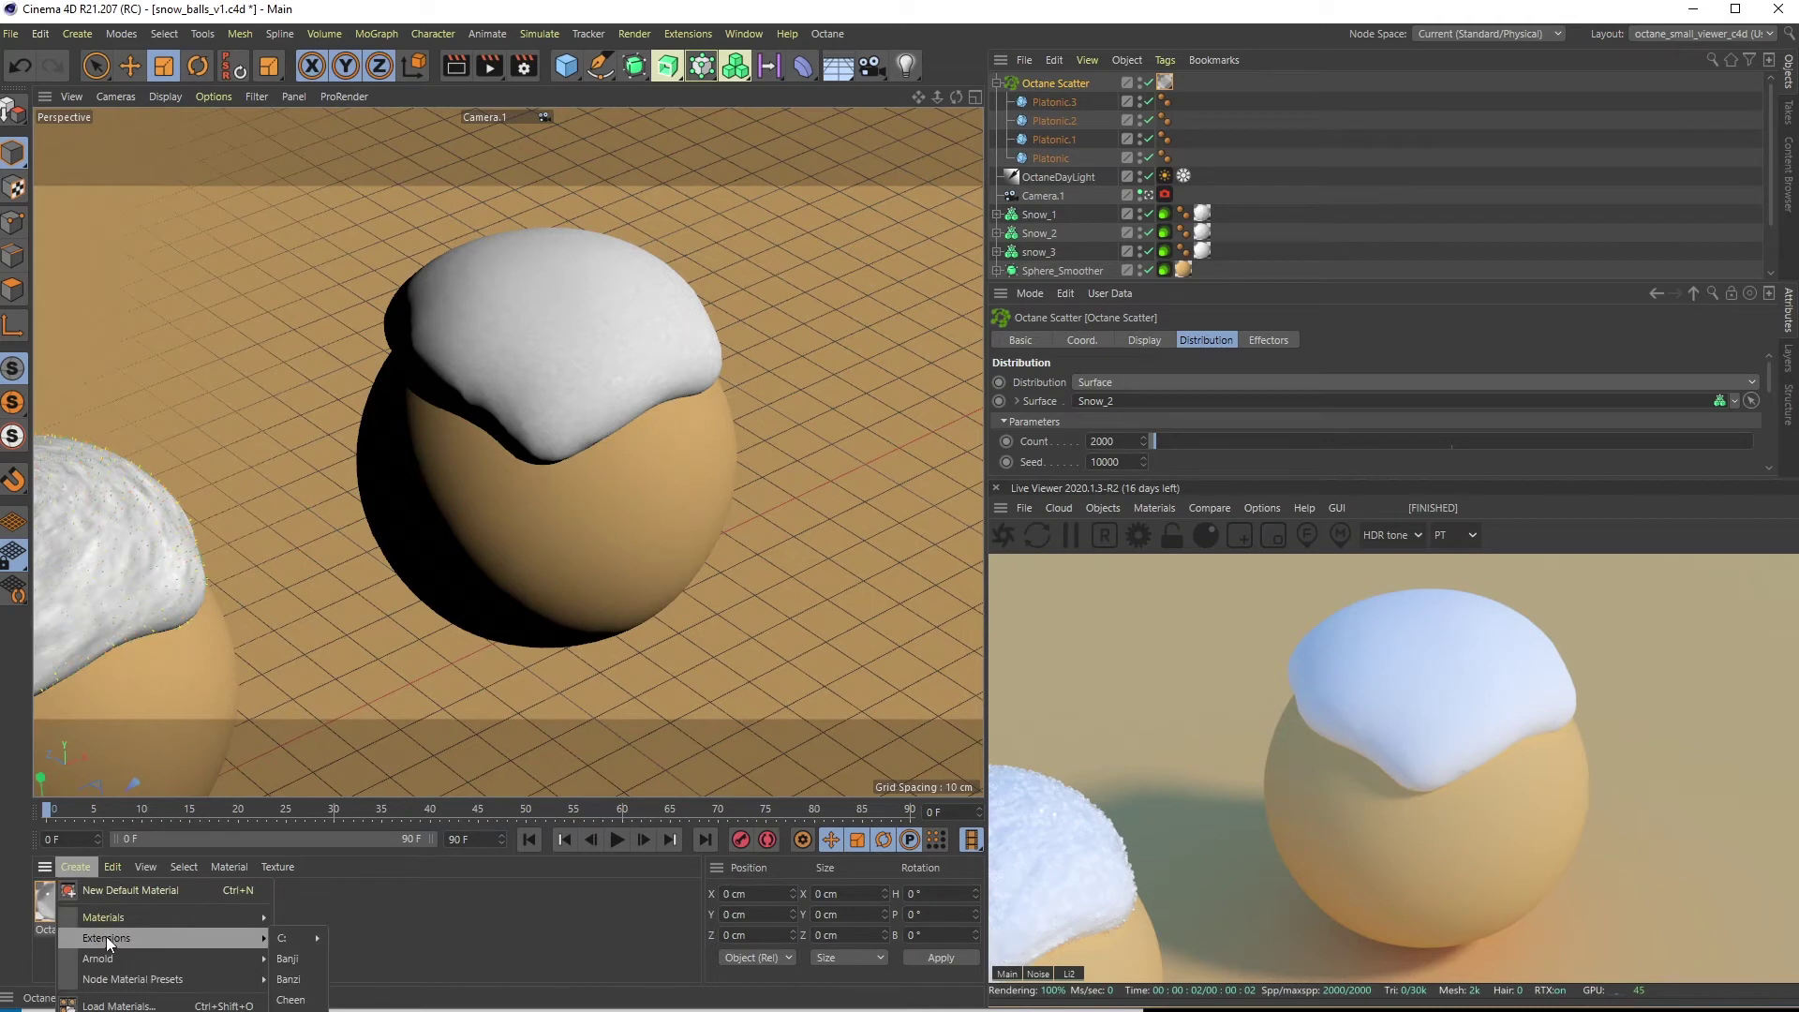
{"action": "mouse_move", "coordinate": [120, 919]}
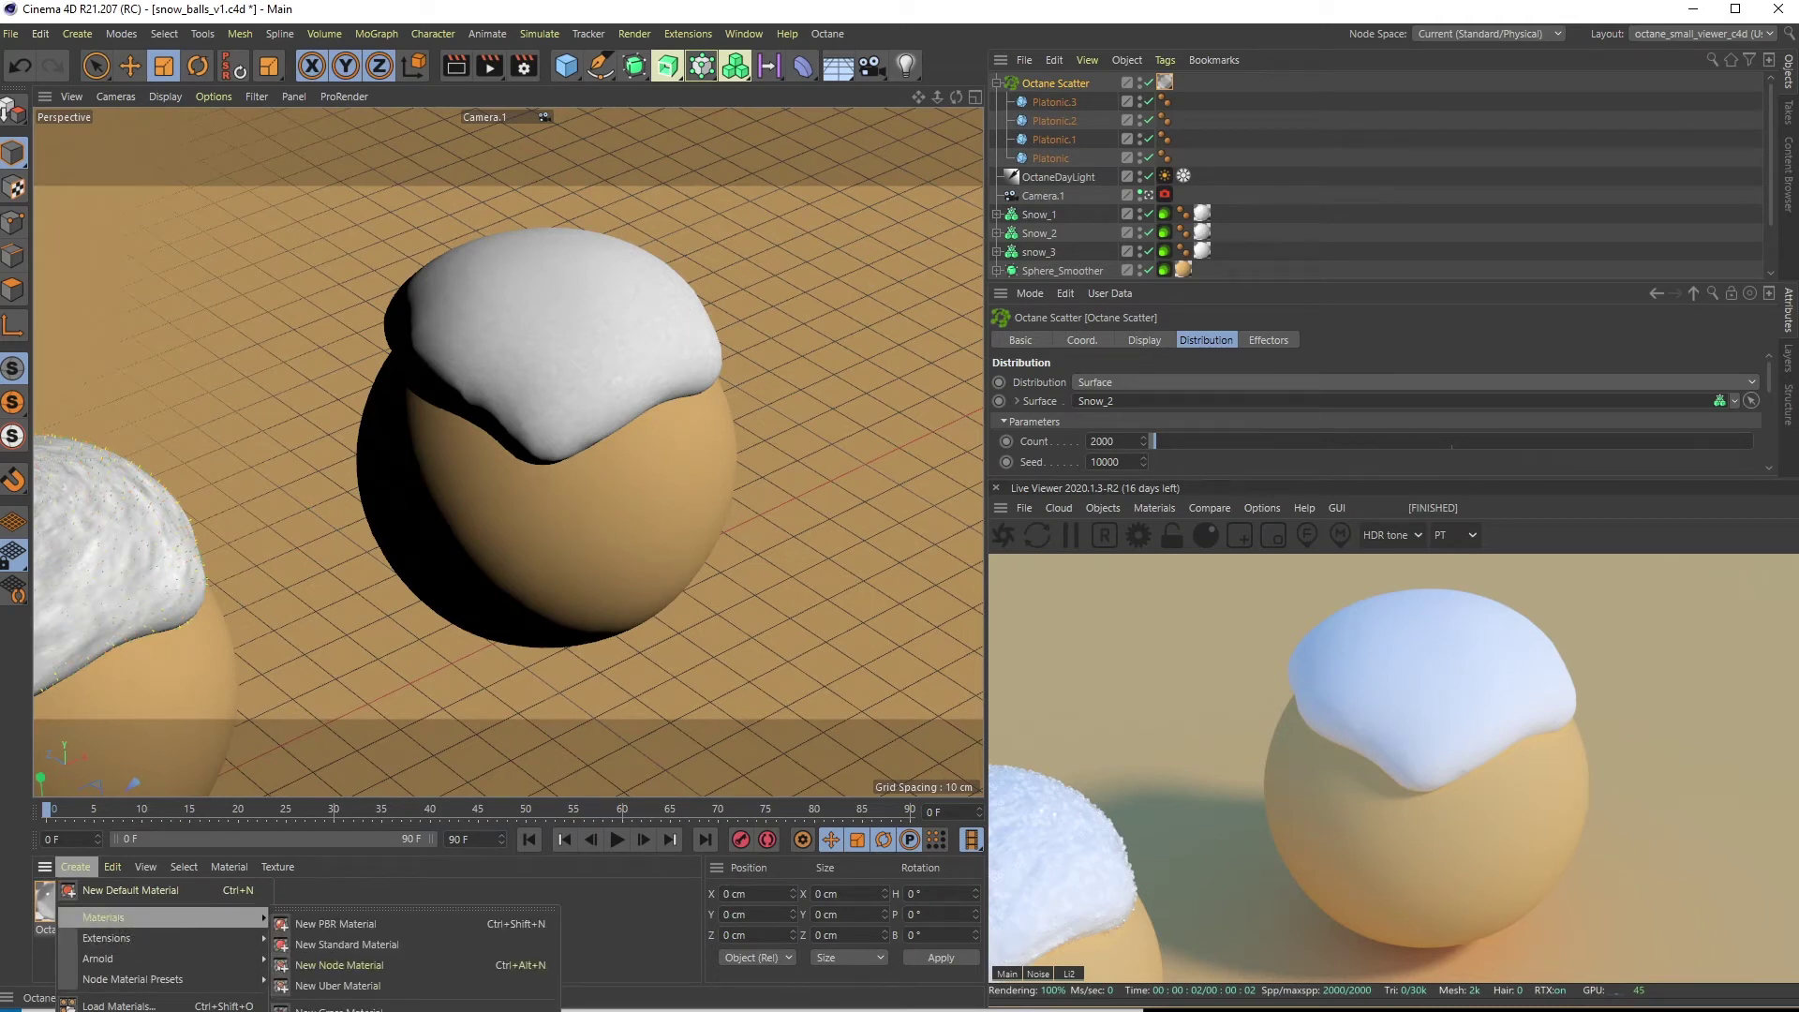
{"action": "mouse_move", "coordinate": [183, 936]}
{"action": "mouse_move", "coordinate": [286, 938]}
{"action": "mouse_move", "coordinate": [399, 937]}
{"action": "left_click", "coordinate": [542, 1002]}
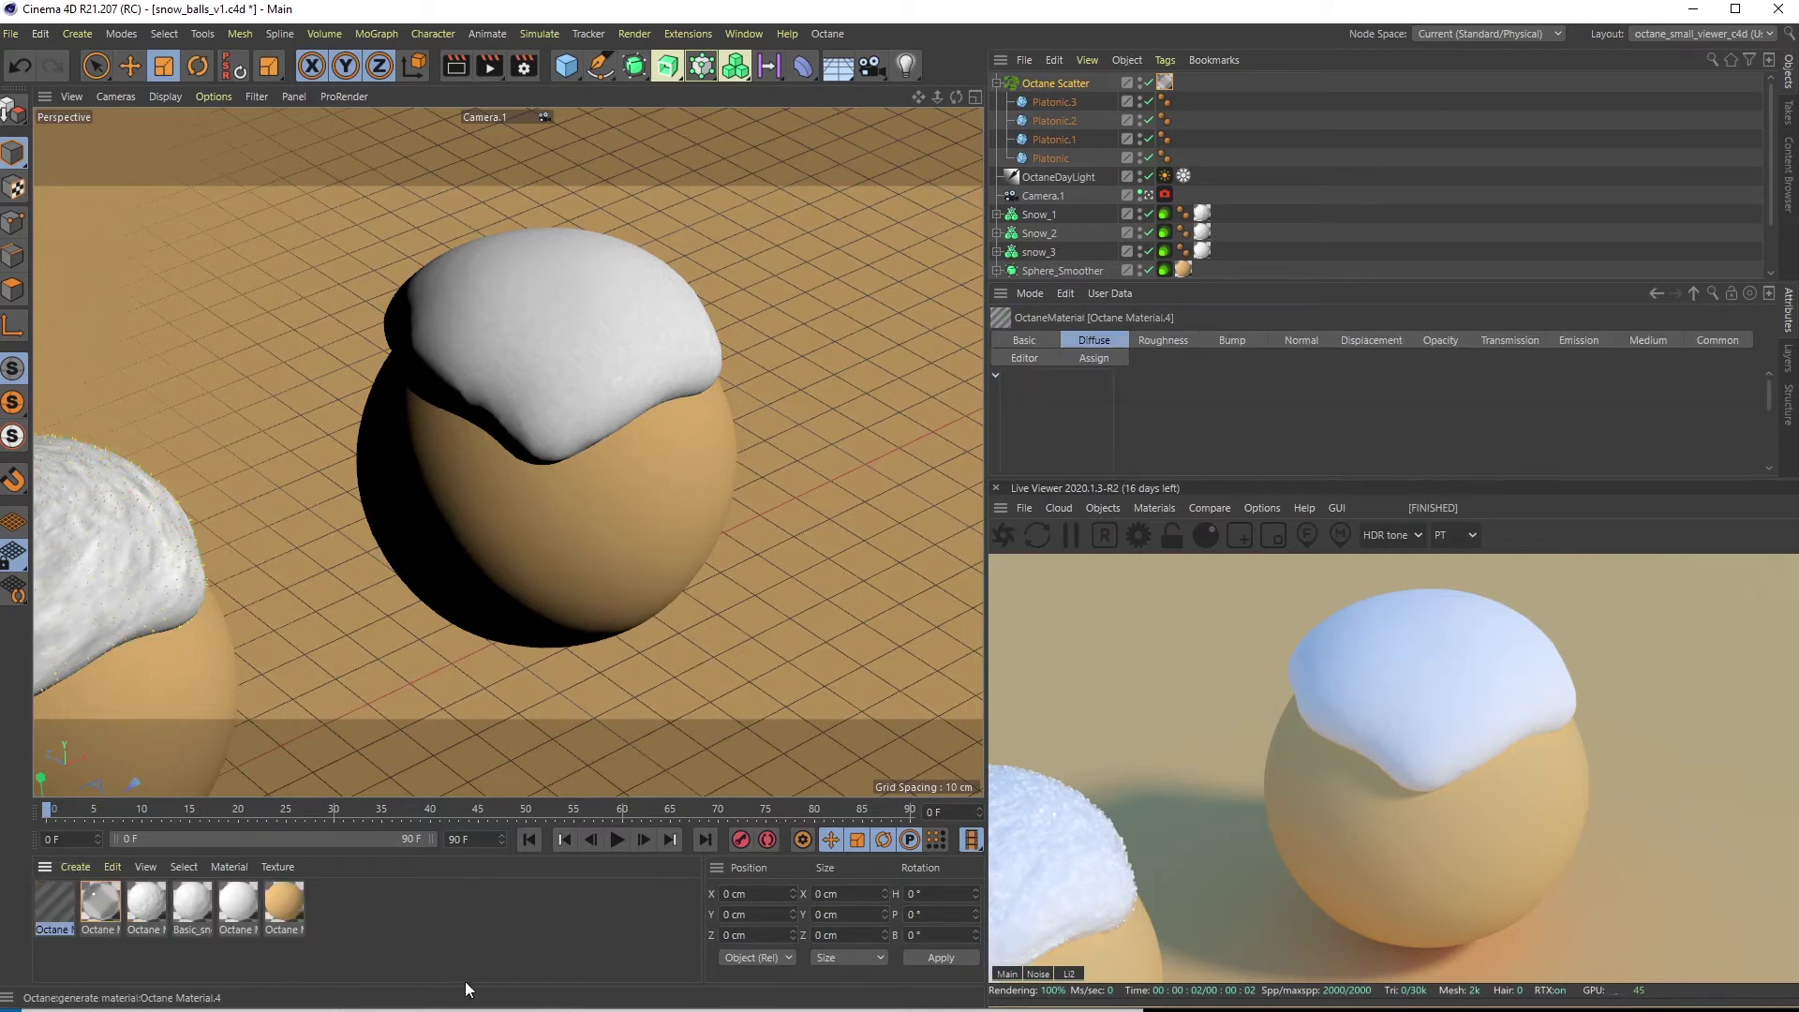
Set the newest Octane material's type to Specular and assign it to snow_3 in place of its white material
{"action": "double_click", "coordinate": [54, 901]}
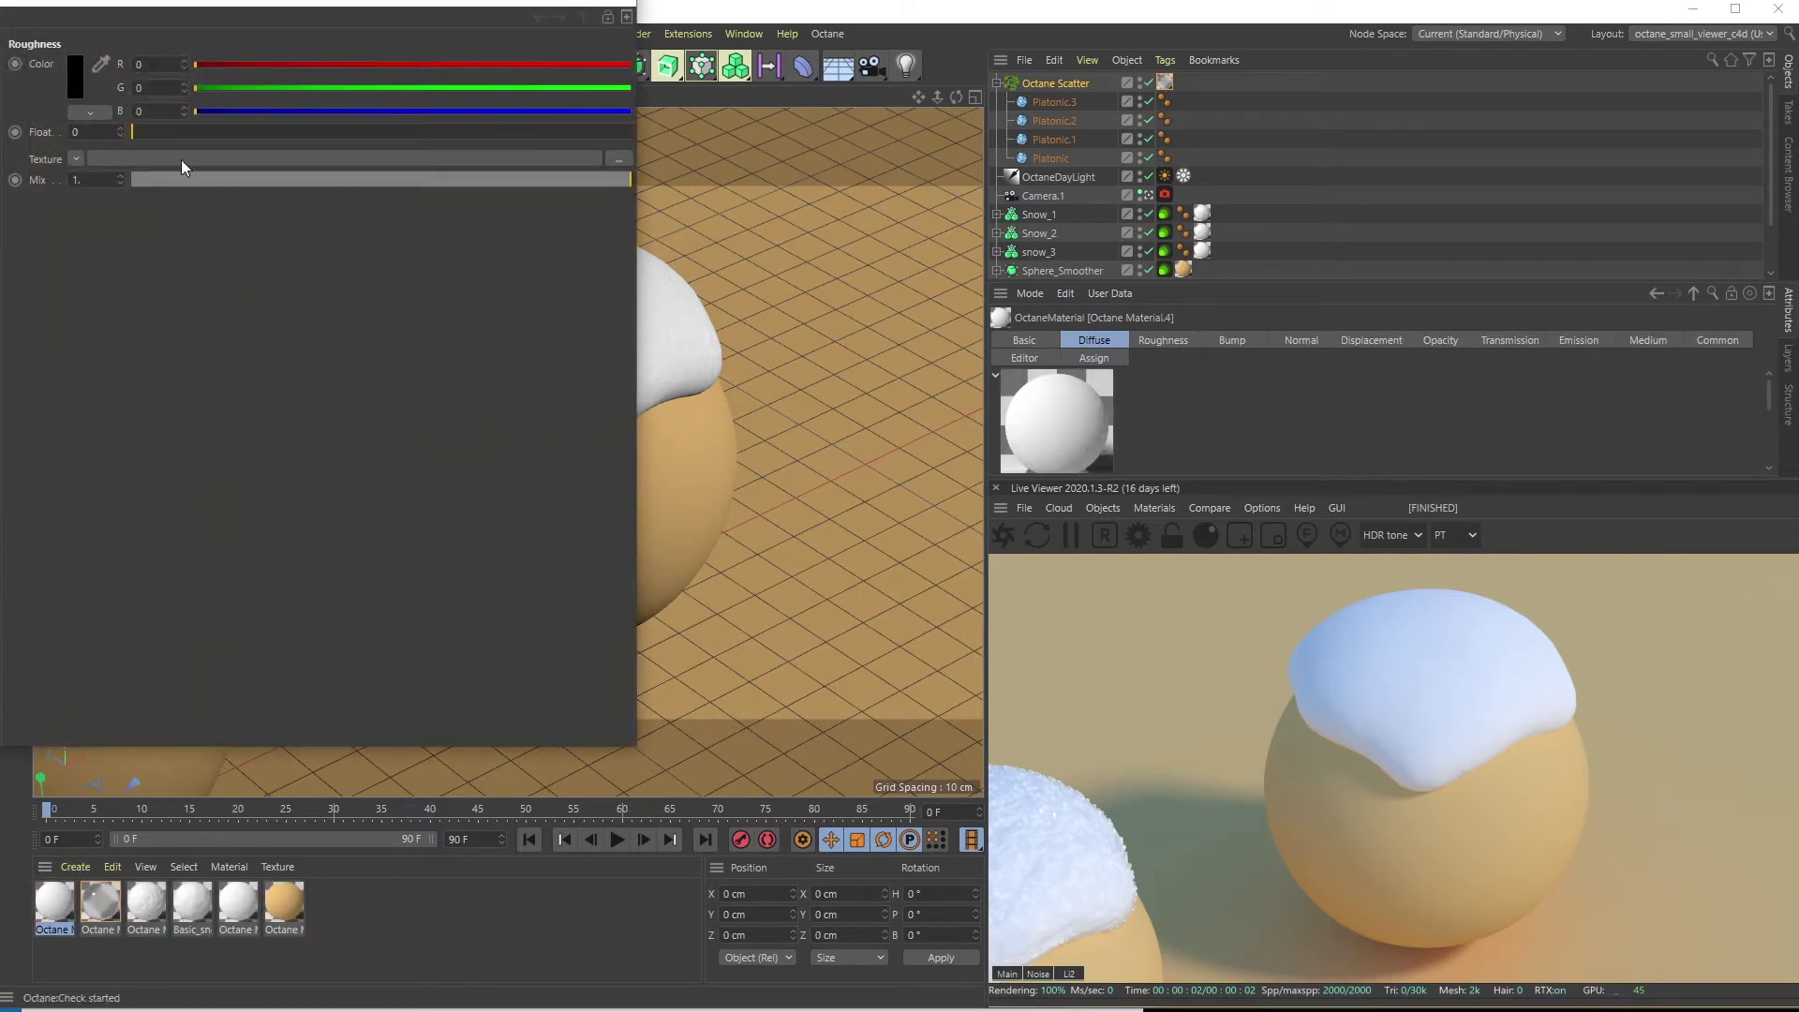
{"action": "left_click_drag", "start_coordinate": [131, 2], "coordinate": [519, 142]}
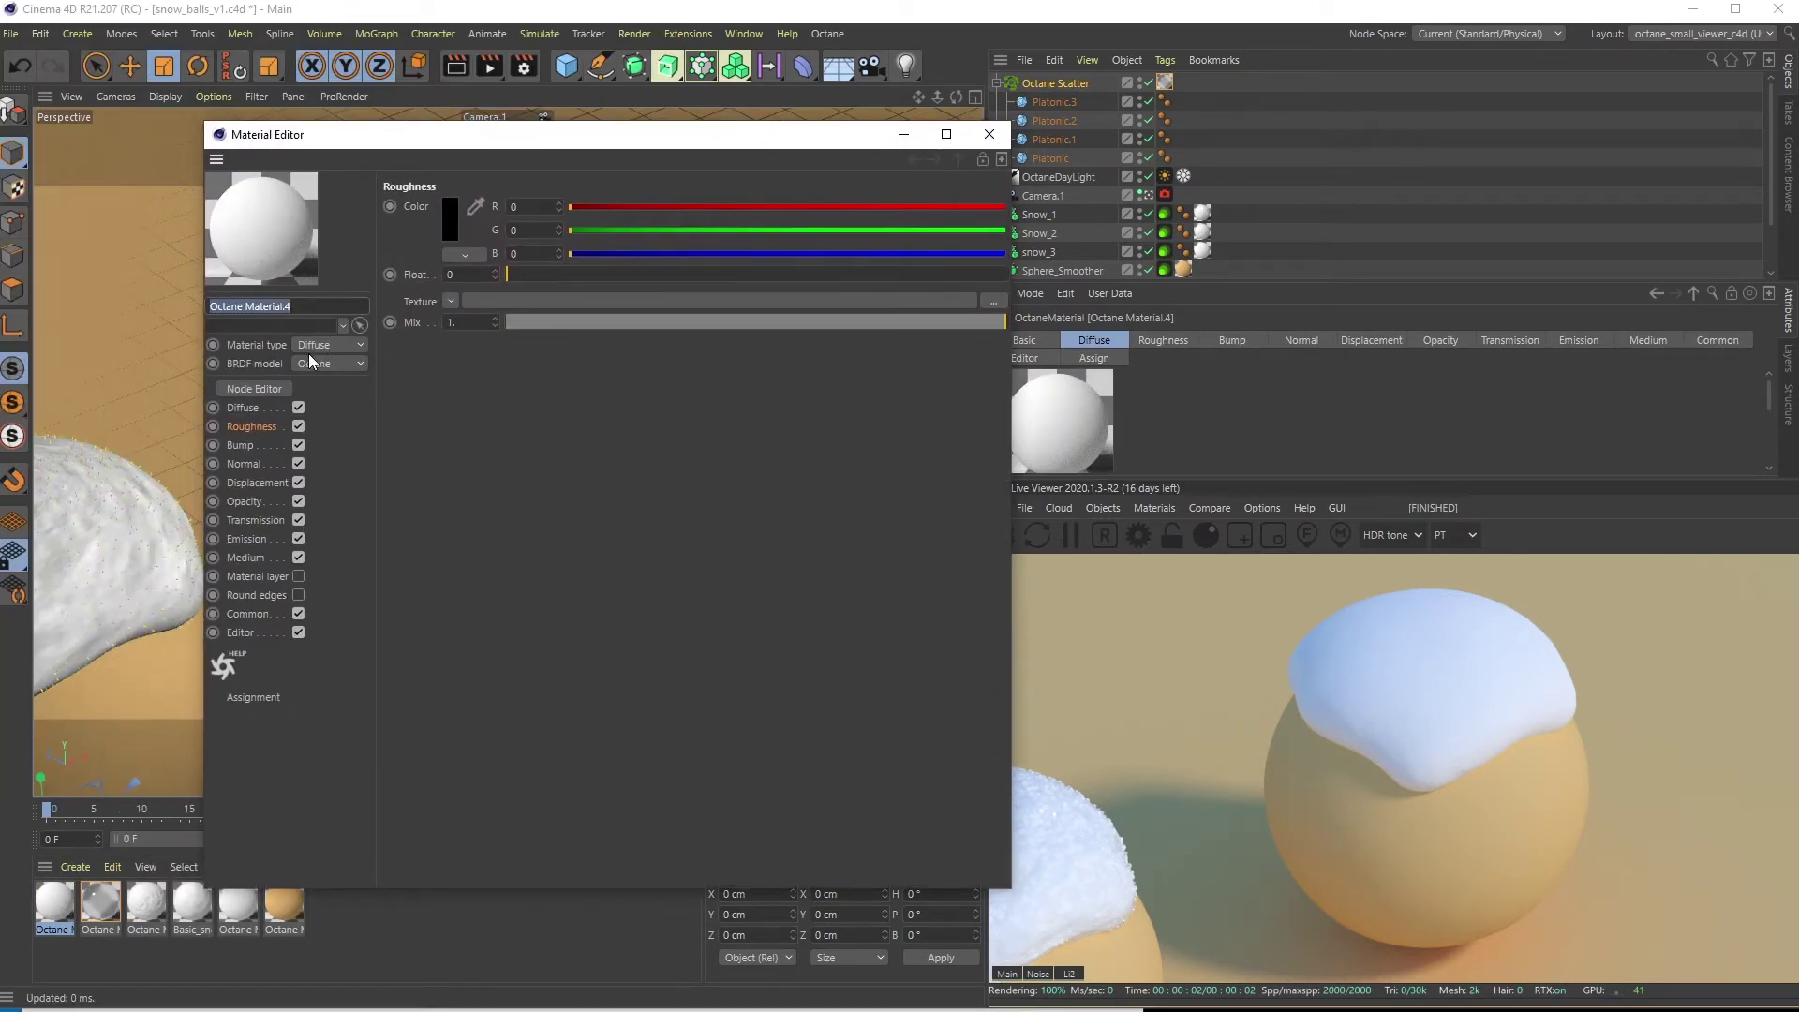
{"action": "left_click", "coordinate": [326, 347]}
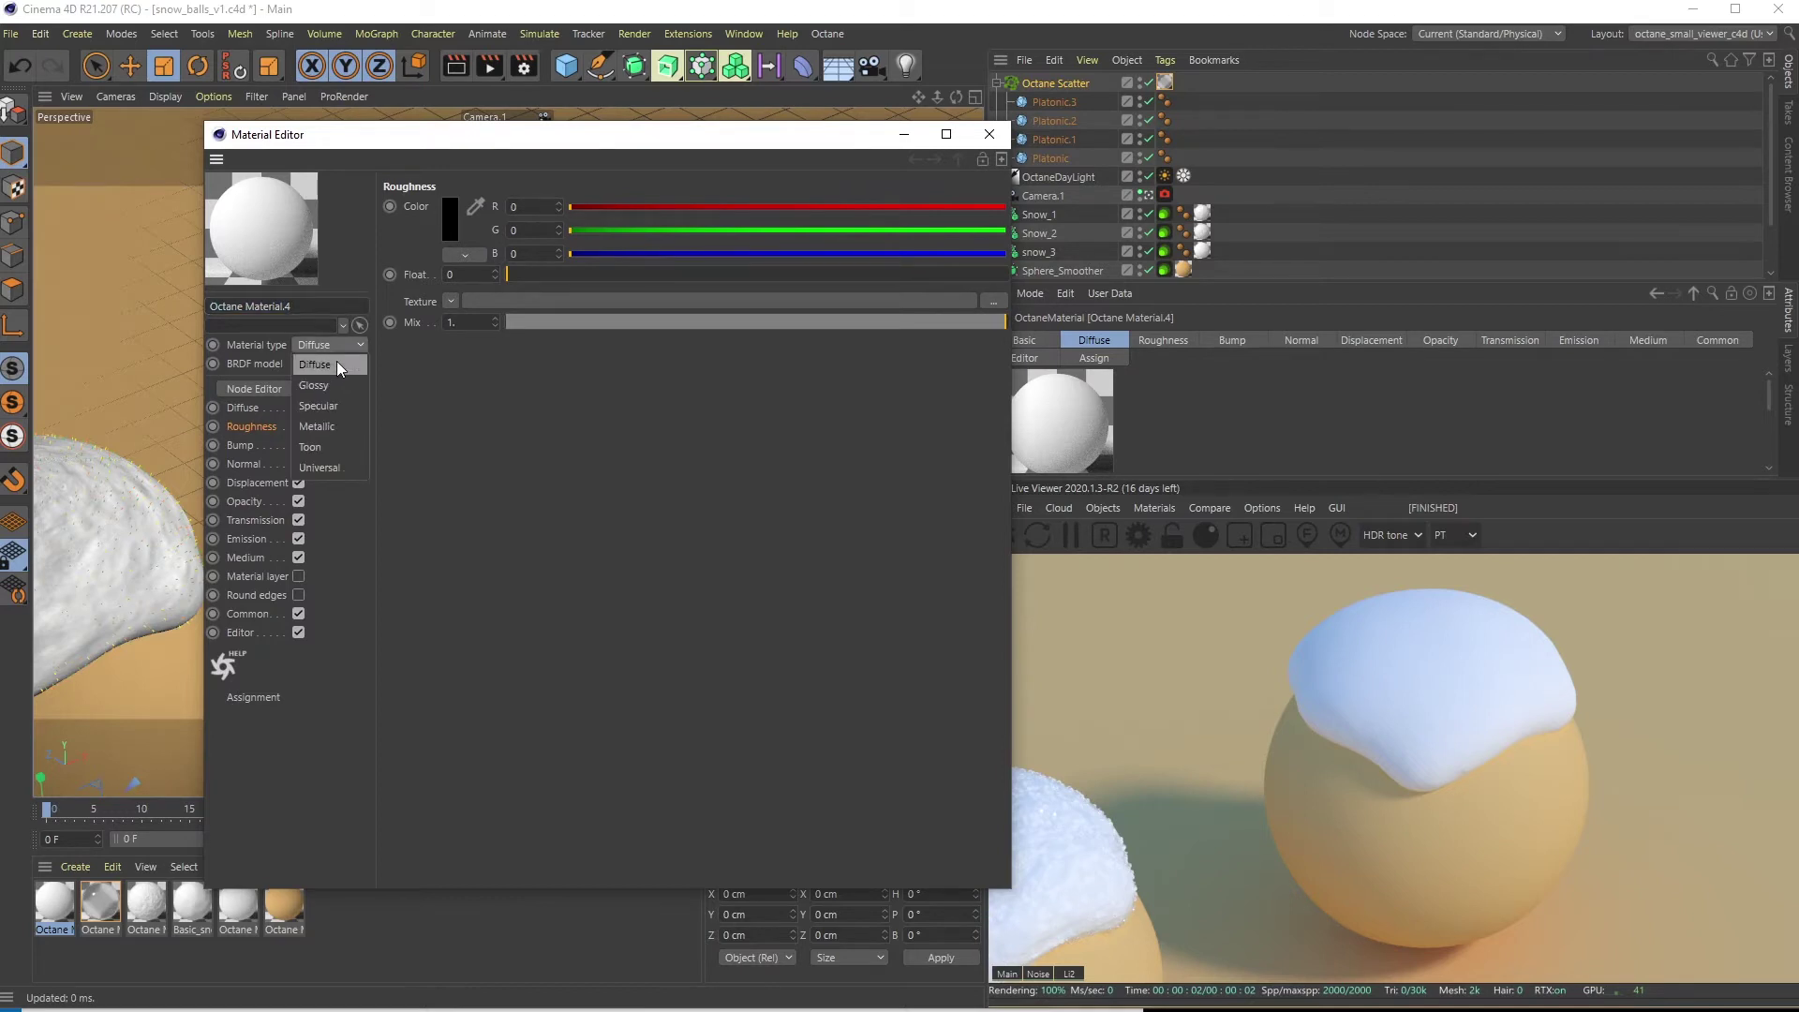
{"action": "left_click", "coordinate": [350, 410]}
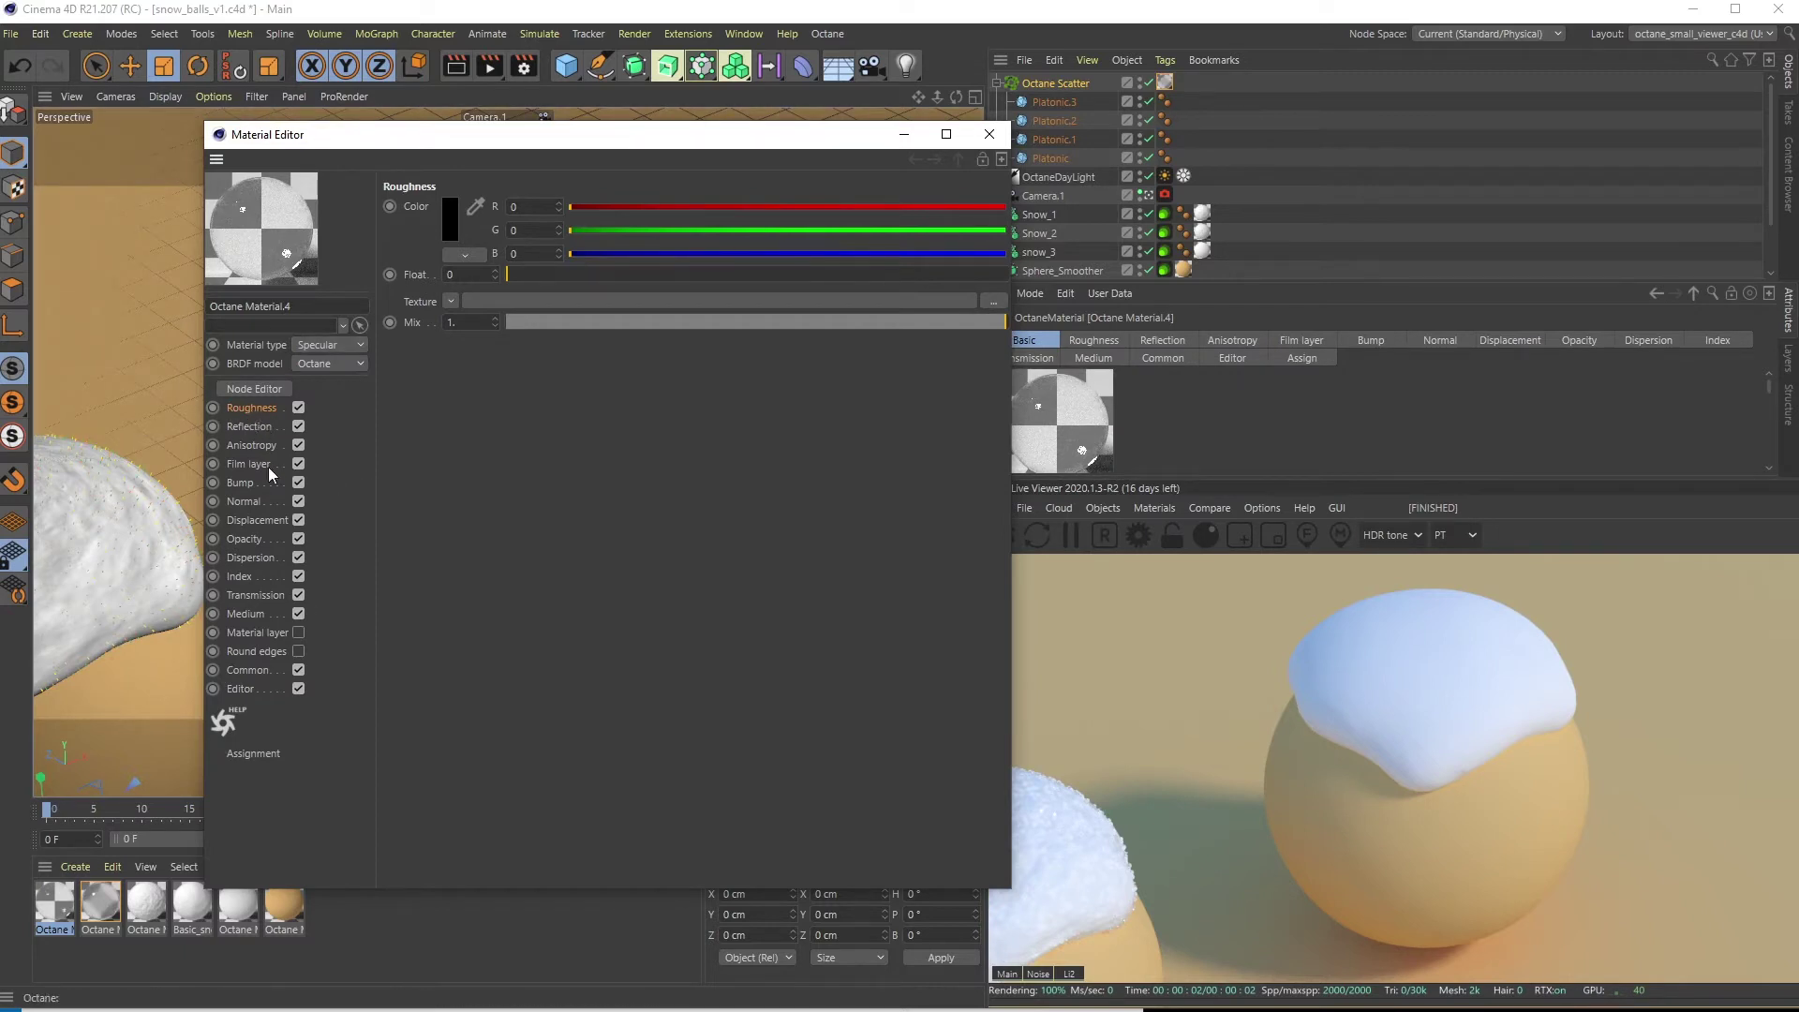
{"action": "left_click_drag", "start_coordinate": [808, 134], "coordinate": [682, 153]}
{"action": "left_click_drag", "start_coordinate": [75, 906], "coordinate": [1205, 193]}
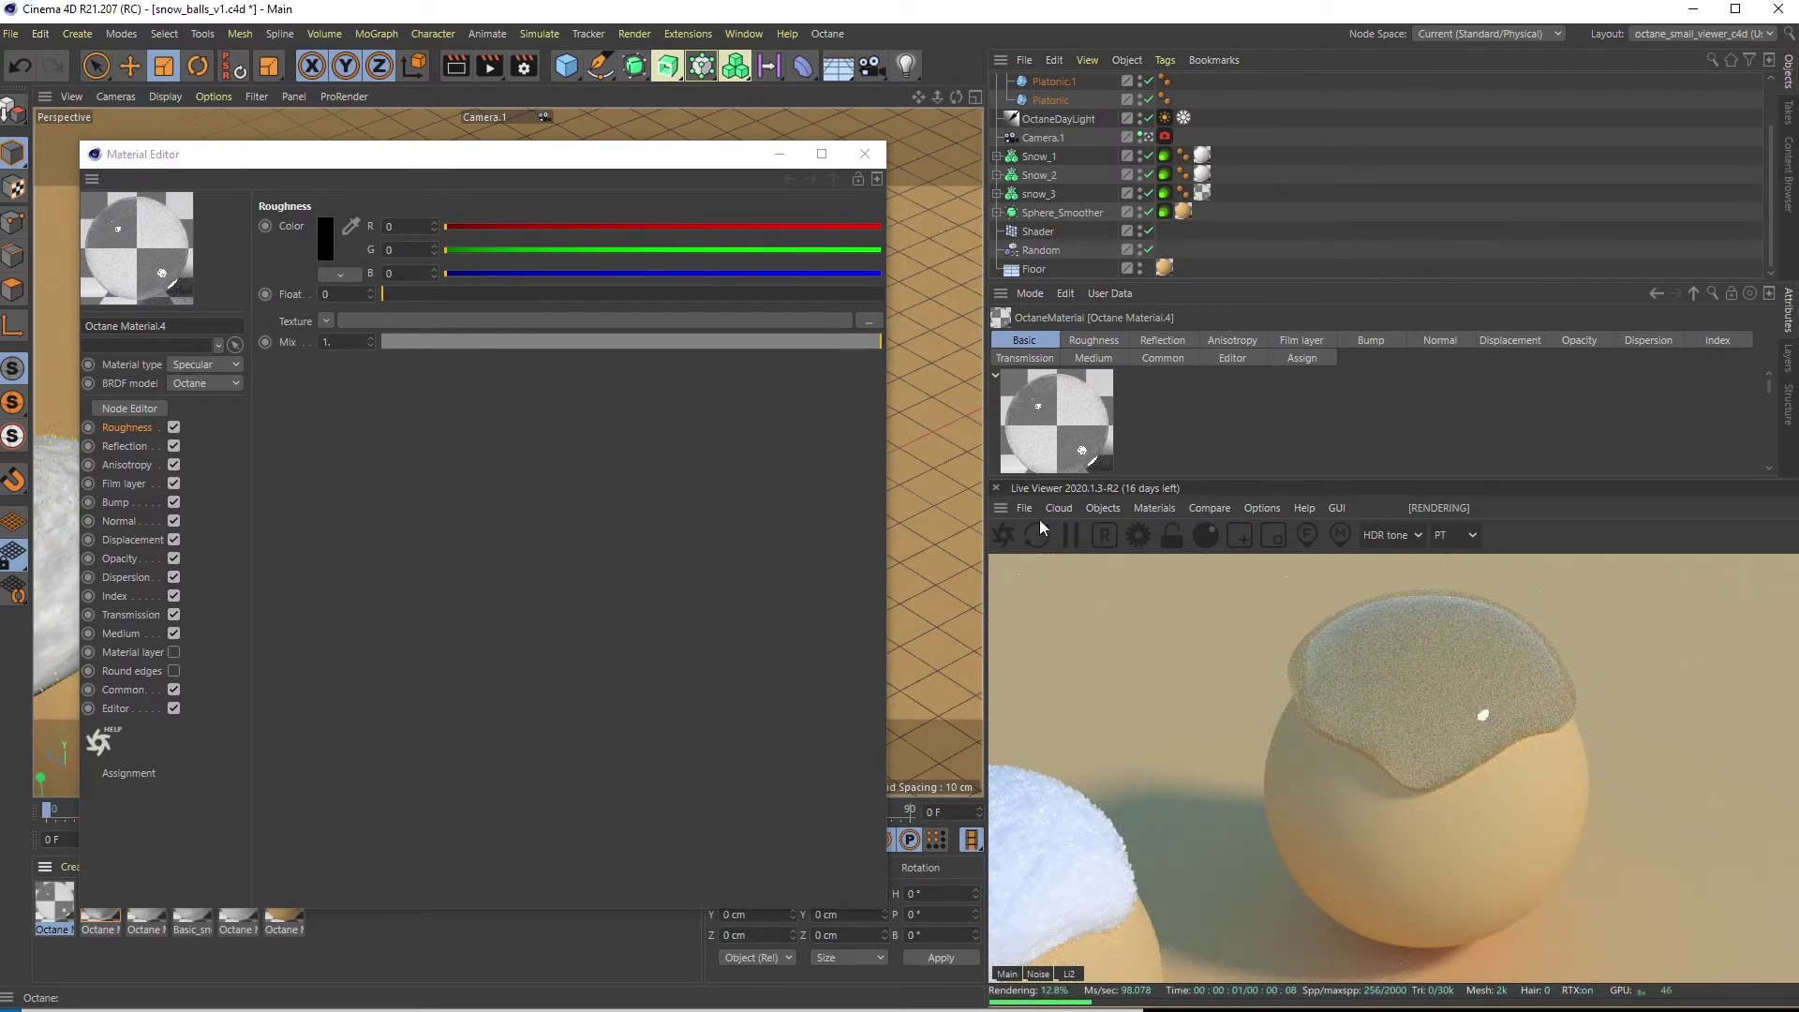
Compare the icy cap of the third ball in the reference image snow_setup_1b.png with the current render
{"action": "left_click_drag", "start_coordinate": [575, 158], "coordinate": [624, 146]}
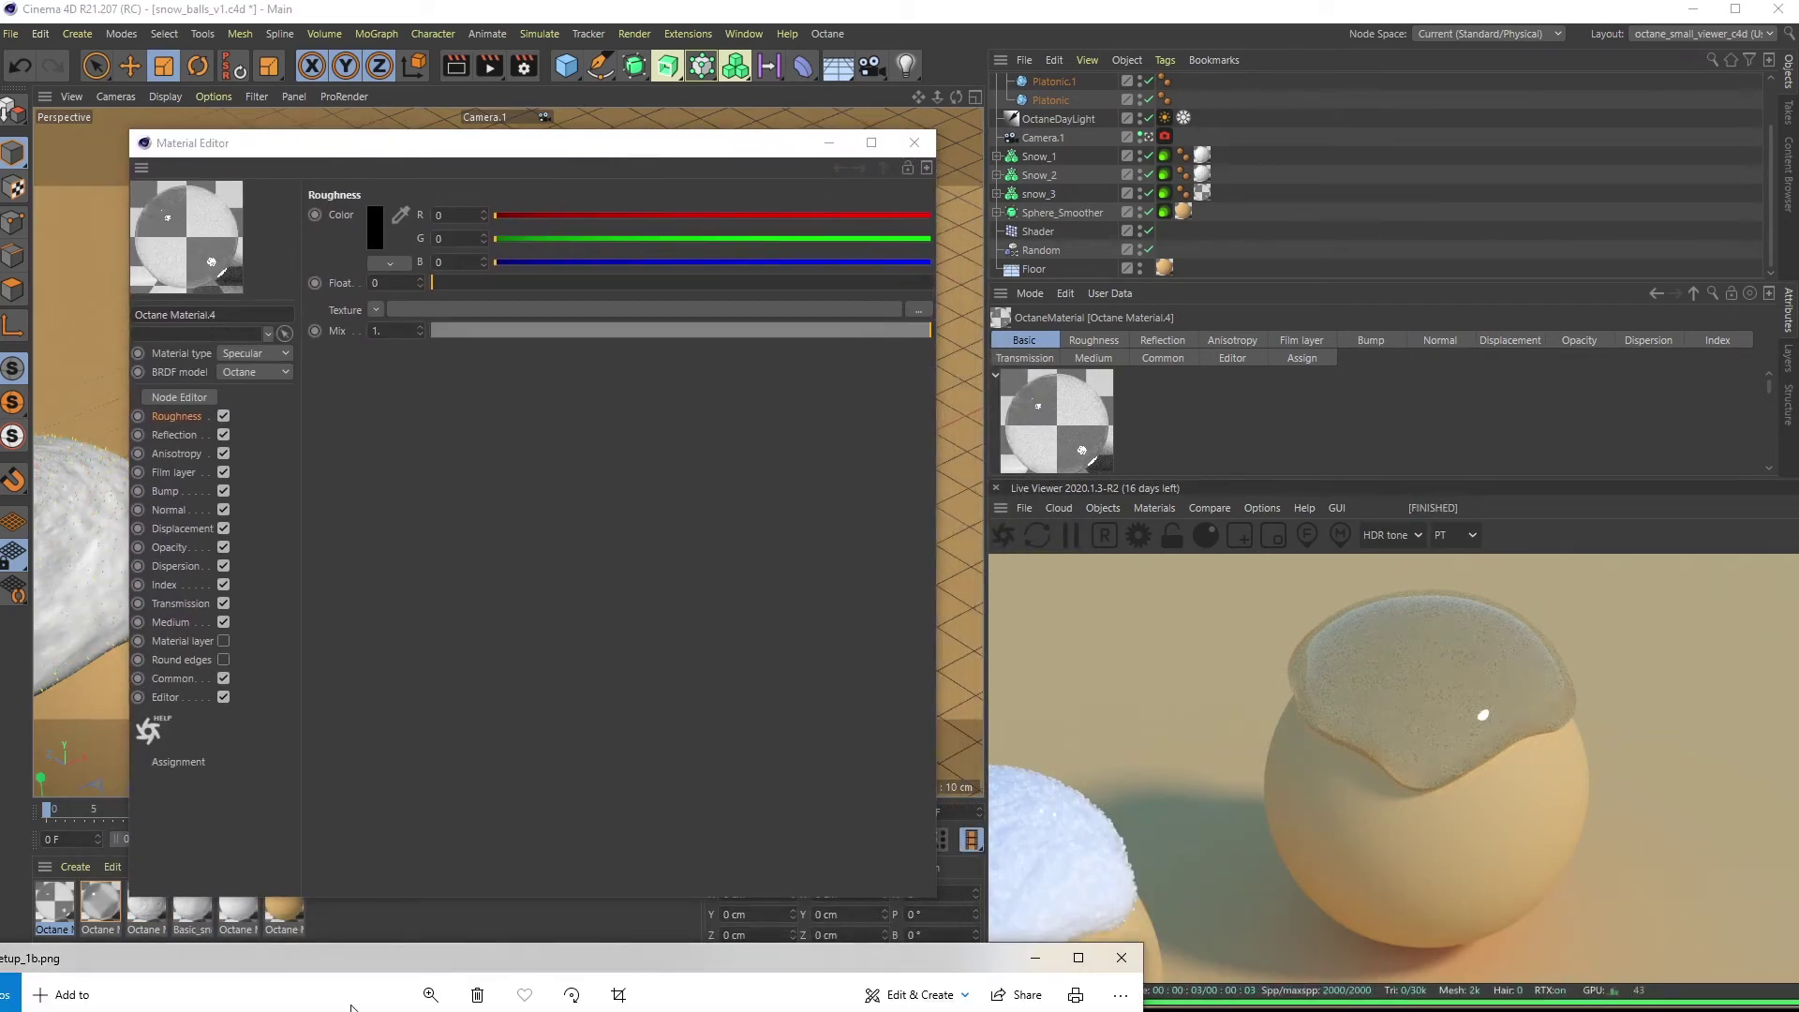
{"action": "left_click_drag", "start_coordinate": [361, 957], "coordinate": [394, 309]}
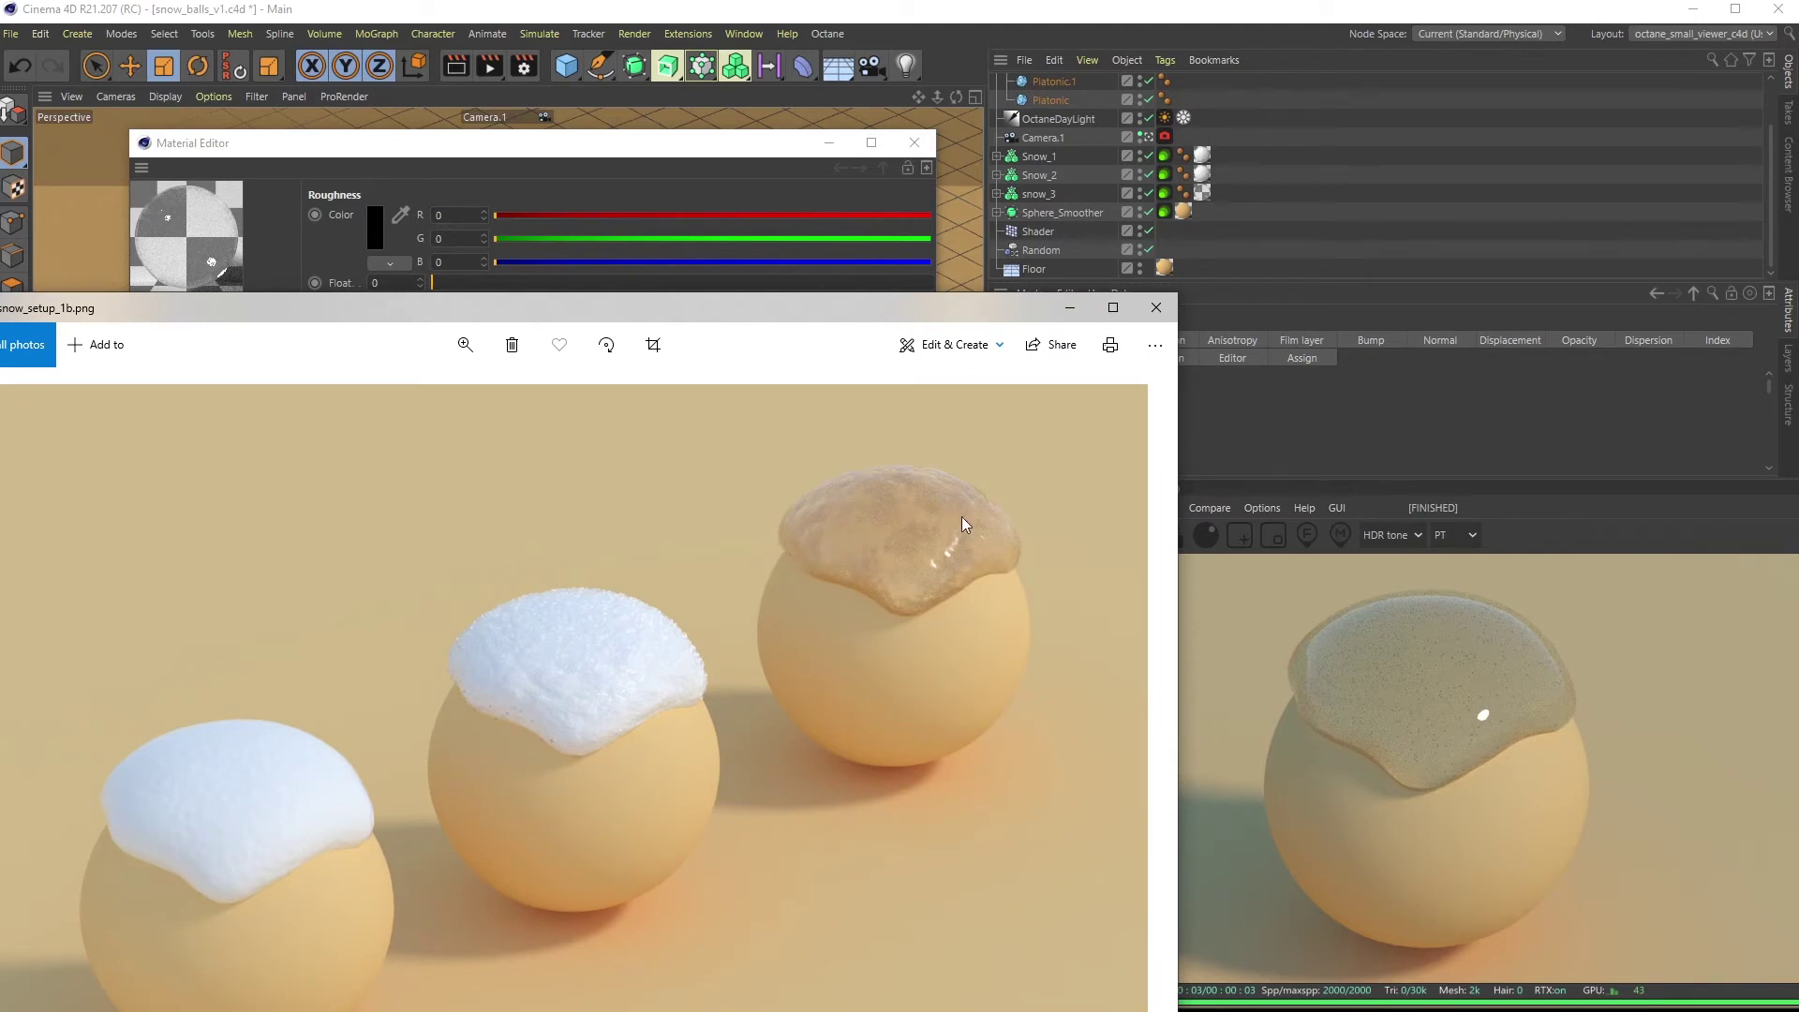
{"action": "left_click_drag", "start_coordinate": [774, 311], "coordinate": [795, 914]}
{"action": "left_click_drag", "start_coordinate": [370, 923], "coordinate": [351, 979]}
Try a roughness float of about 0.63 on the specular material, and return it to 0
{"action": "left_click", "coordinate": [287, 689]}
{"action": "left_click_drag", "start_coordinate": [447, 285], "coordinate": [744, 320]}
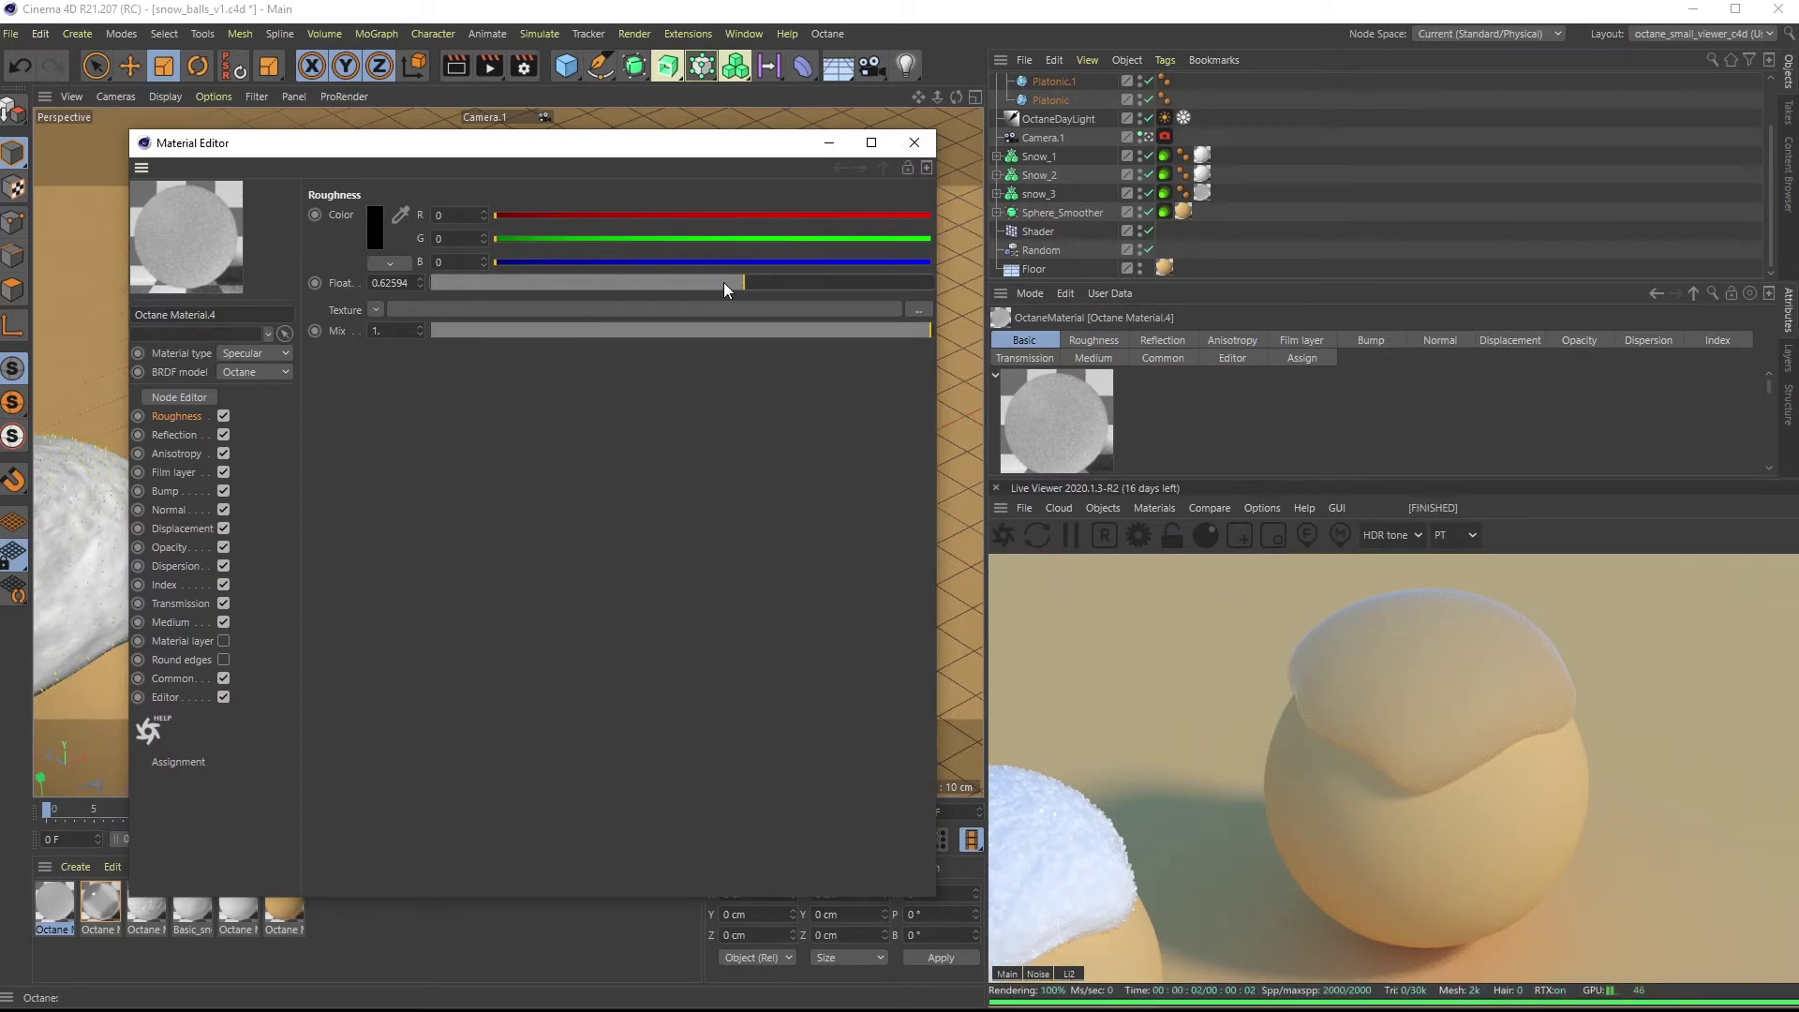
{"action": "left_click_drag", "start_coordinate": [724, 283], "coordinate": [330, 312]}
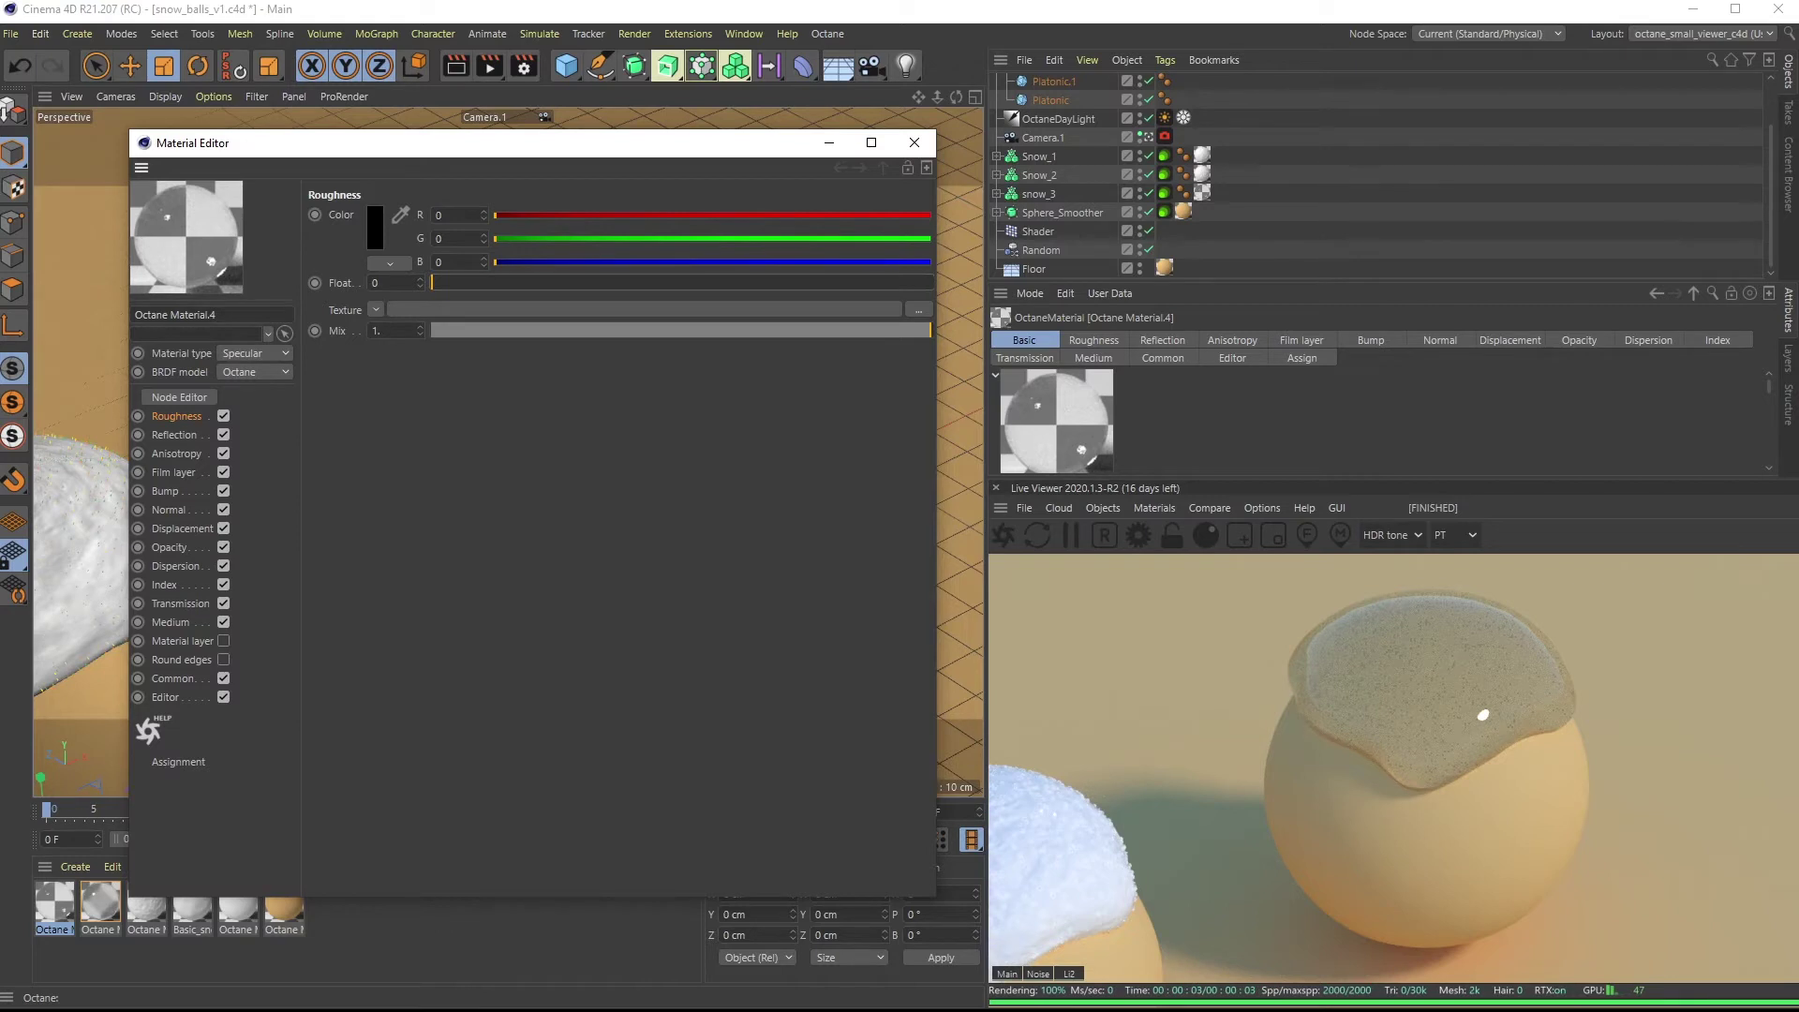
Load a c4doctane Gradient as the roughness texture and move its black knot to about 53% and its white knot to about 89%
{"action": "left_click", "coordinate": [373, 309]}
{"action": "mouse_move", "coordinate": [458, 688]}
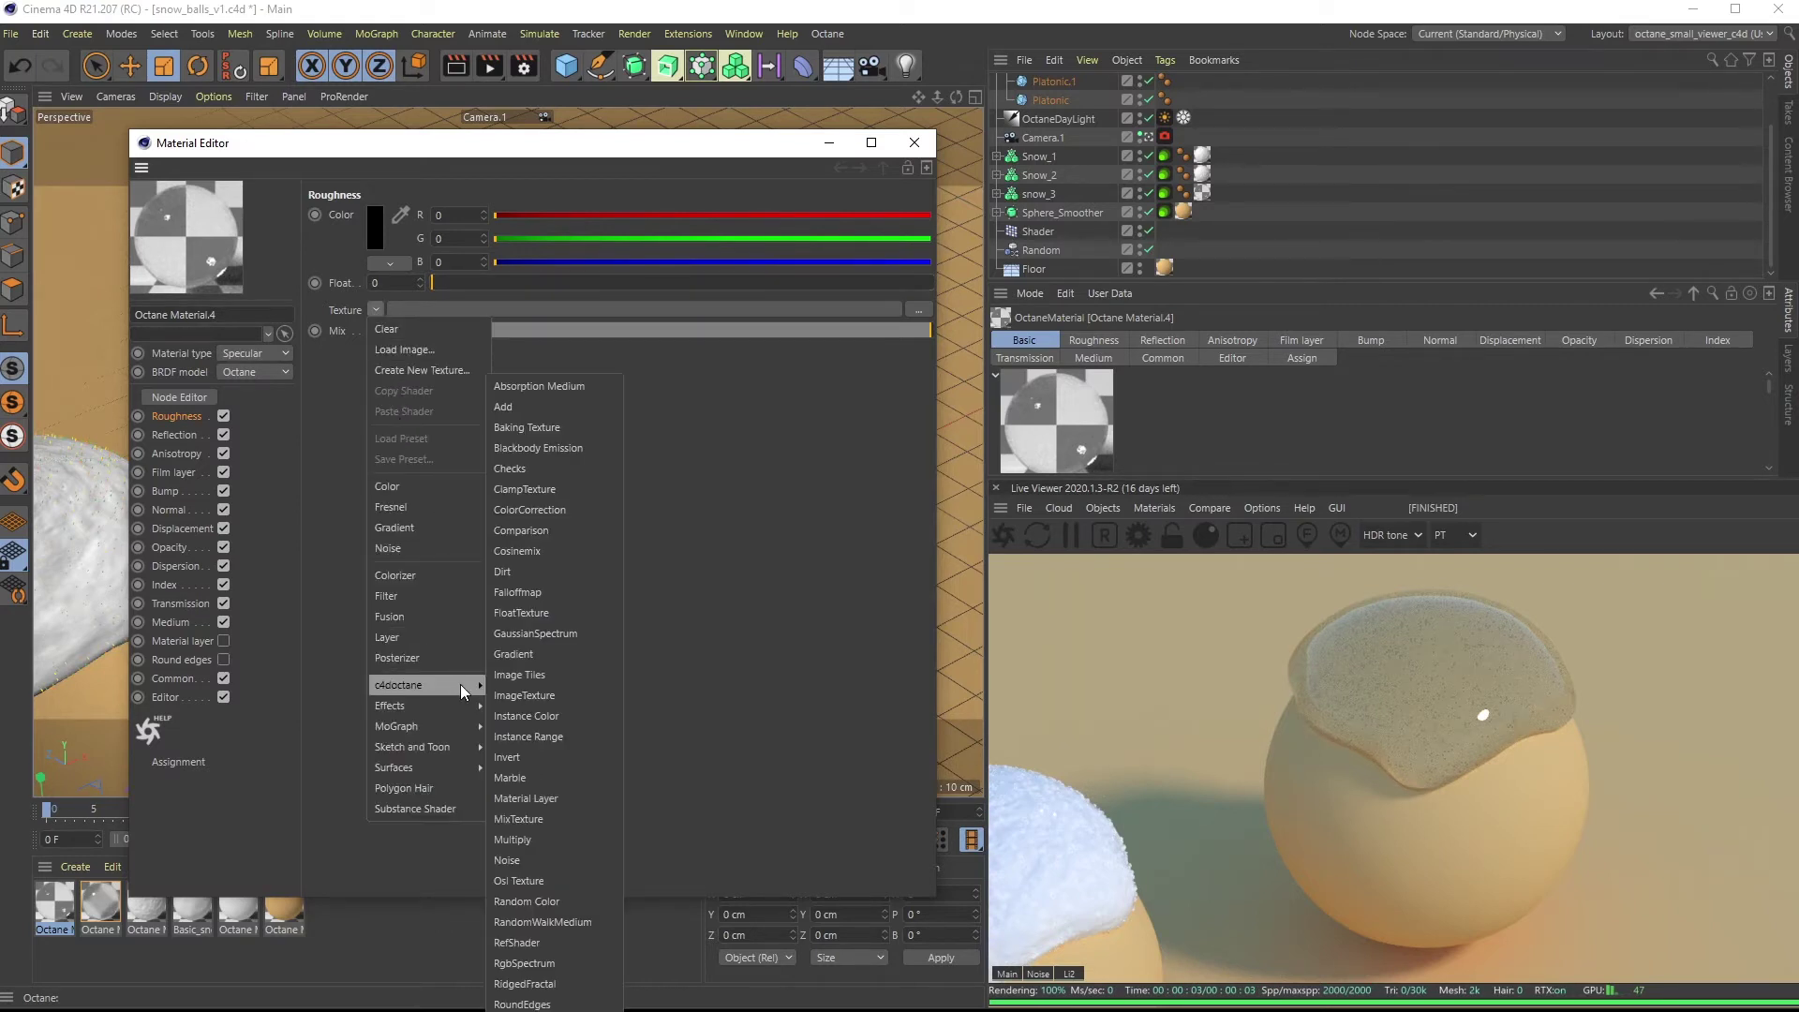
{"action": "left_click", "coordinate": [521, 654]}
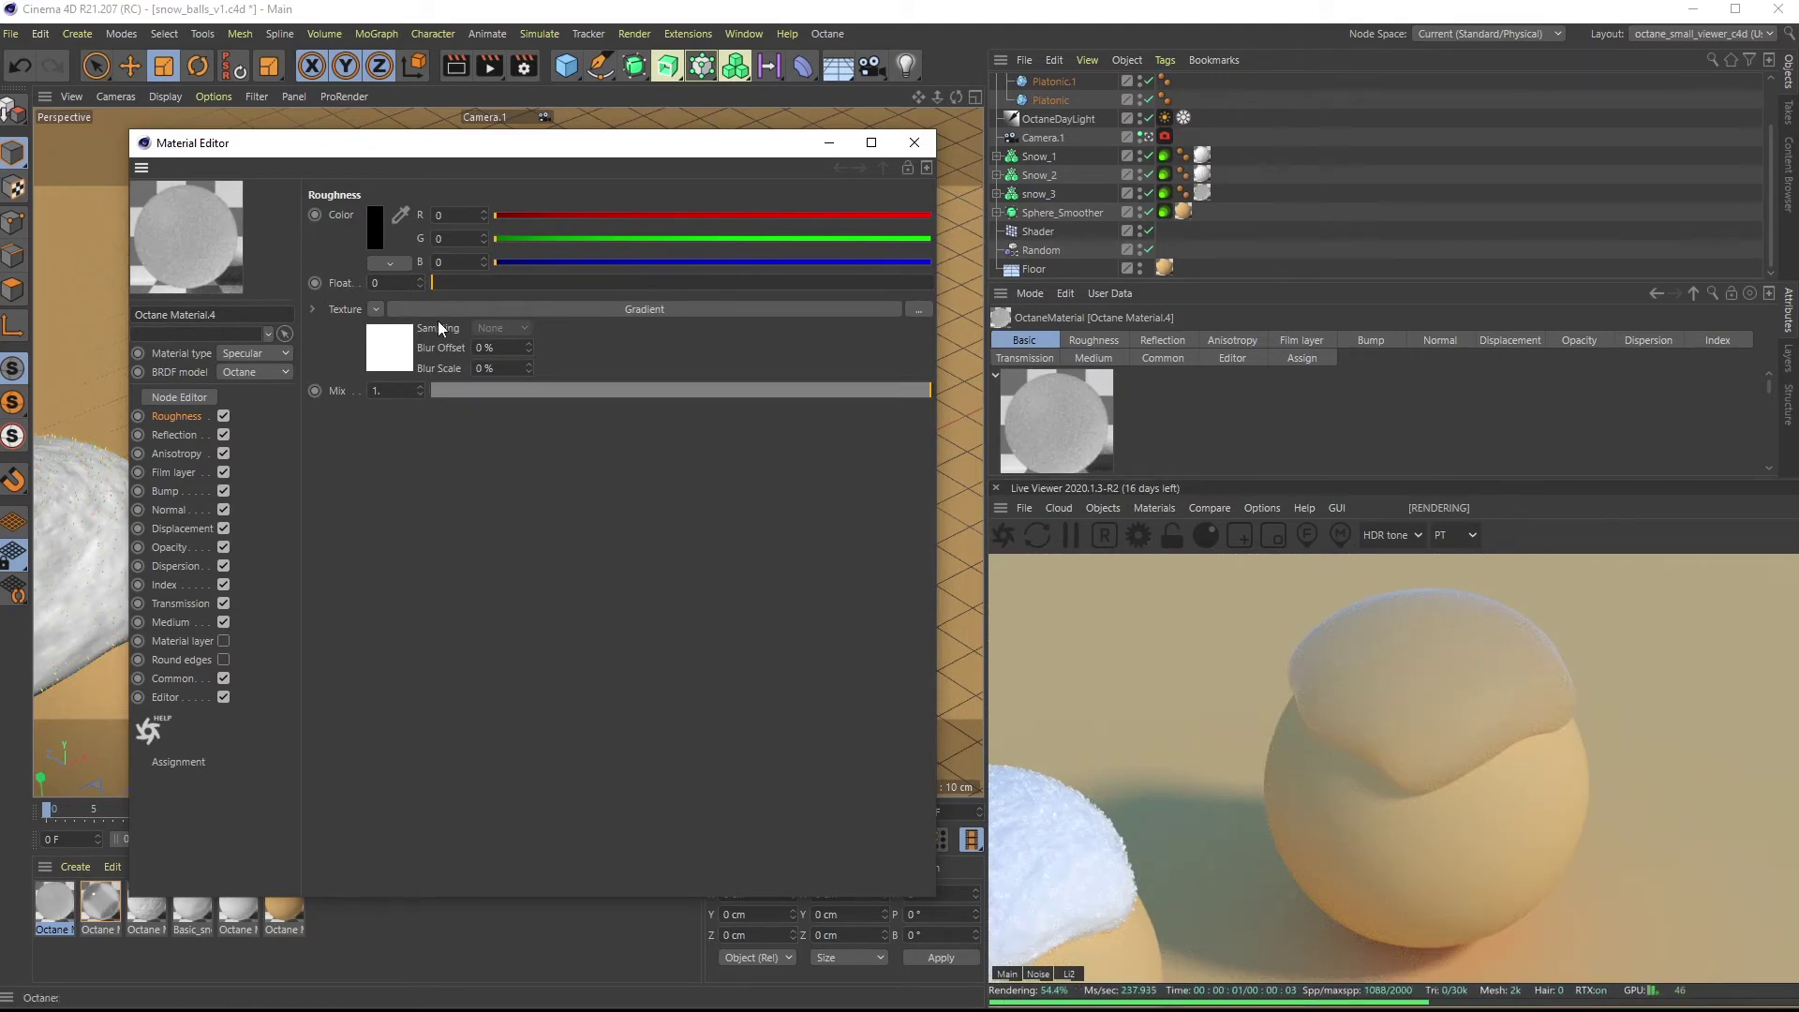
{"action": "left_click", "coordinate": [504, 310]}
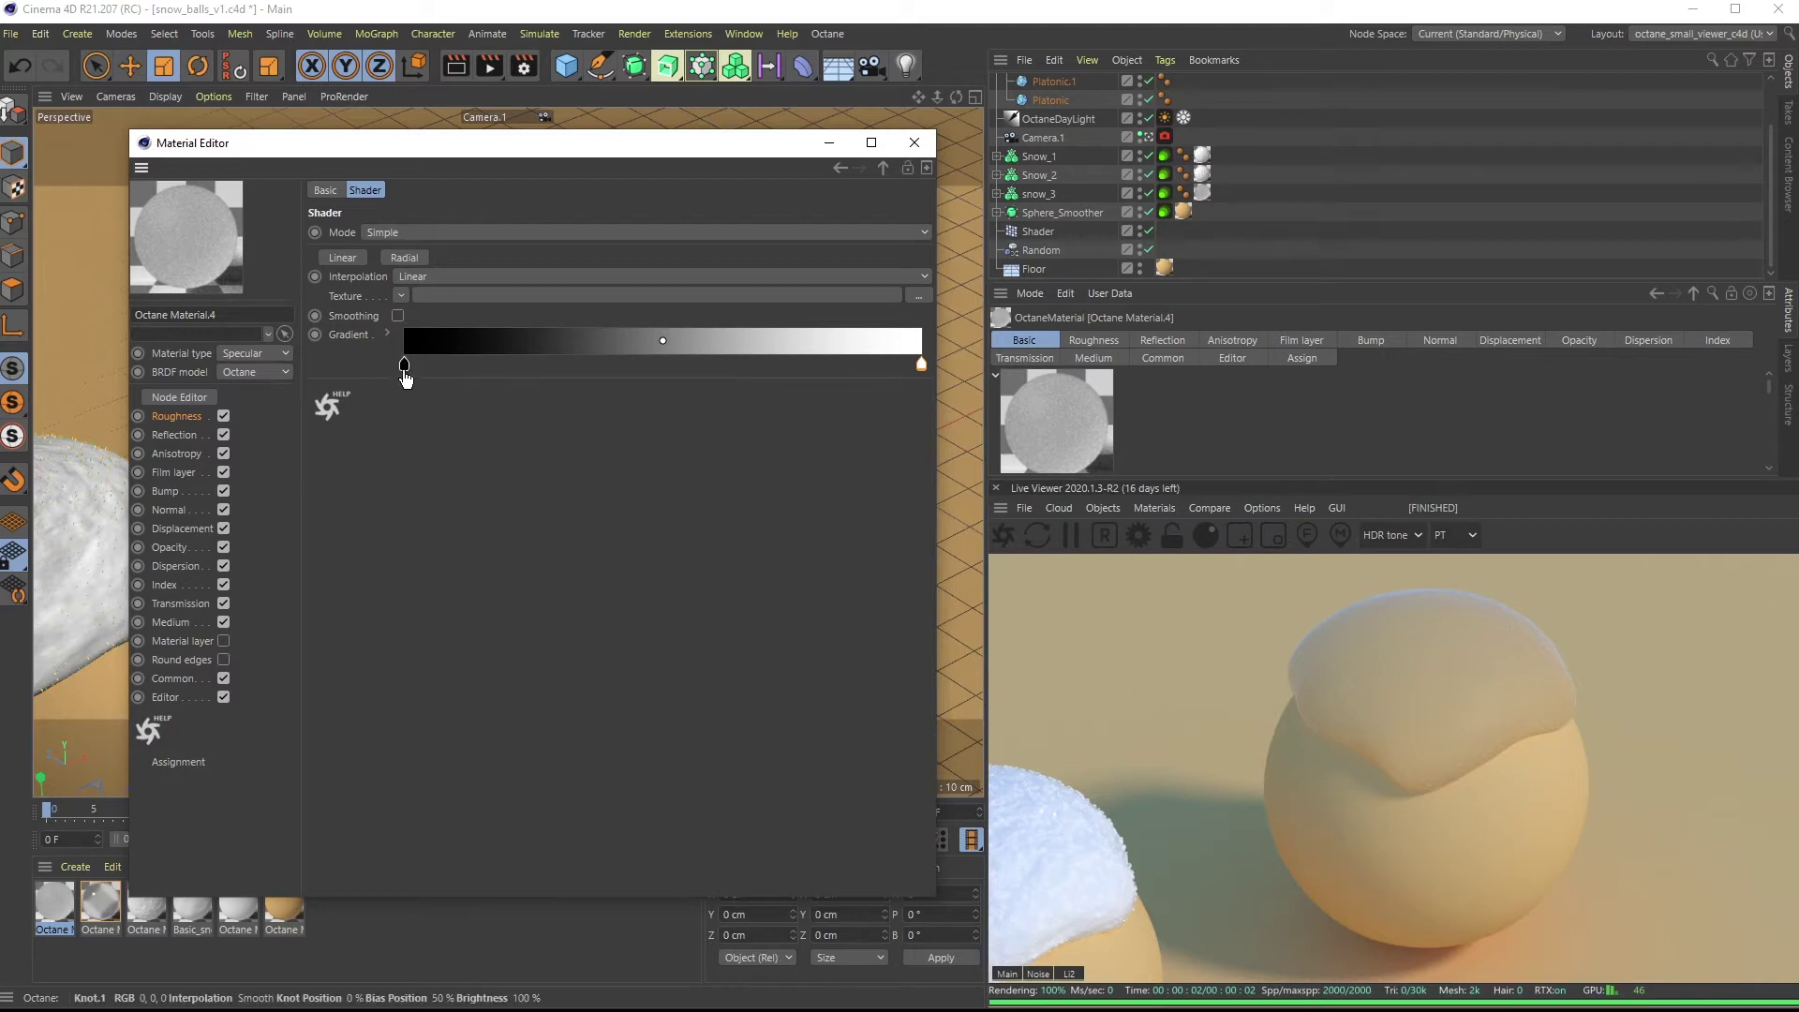
{"action": "left_click_drag", "start_coordinate": [406, 375], "coordinate": [679, 375]}
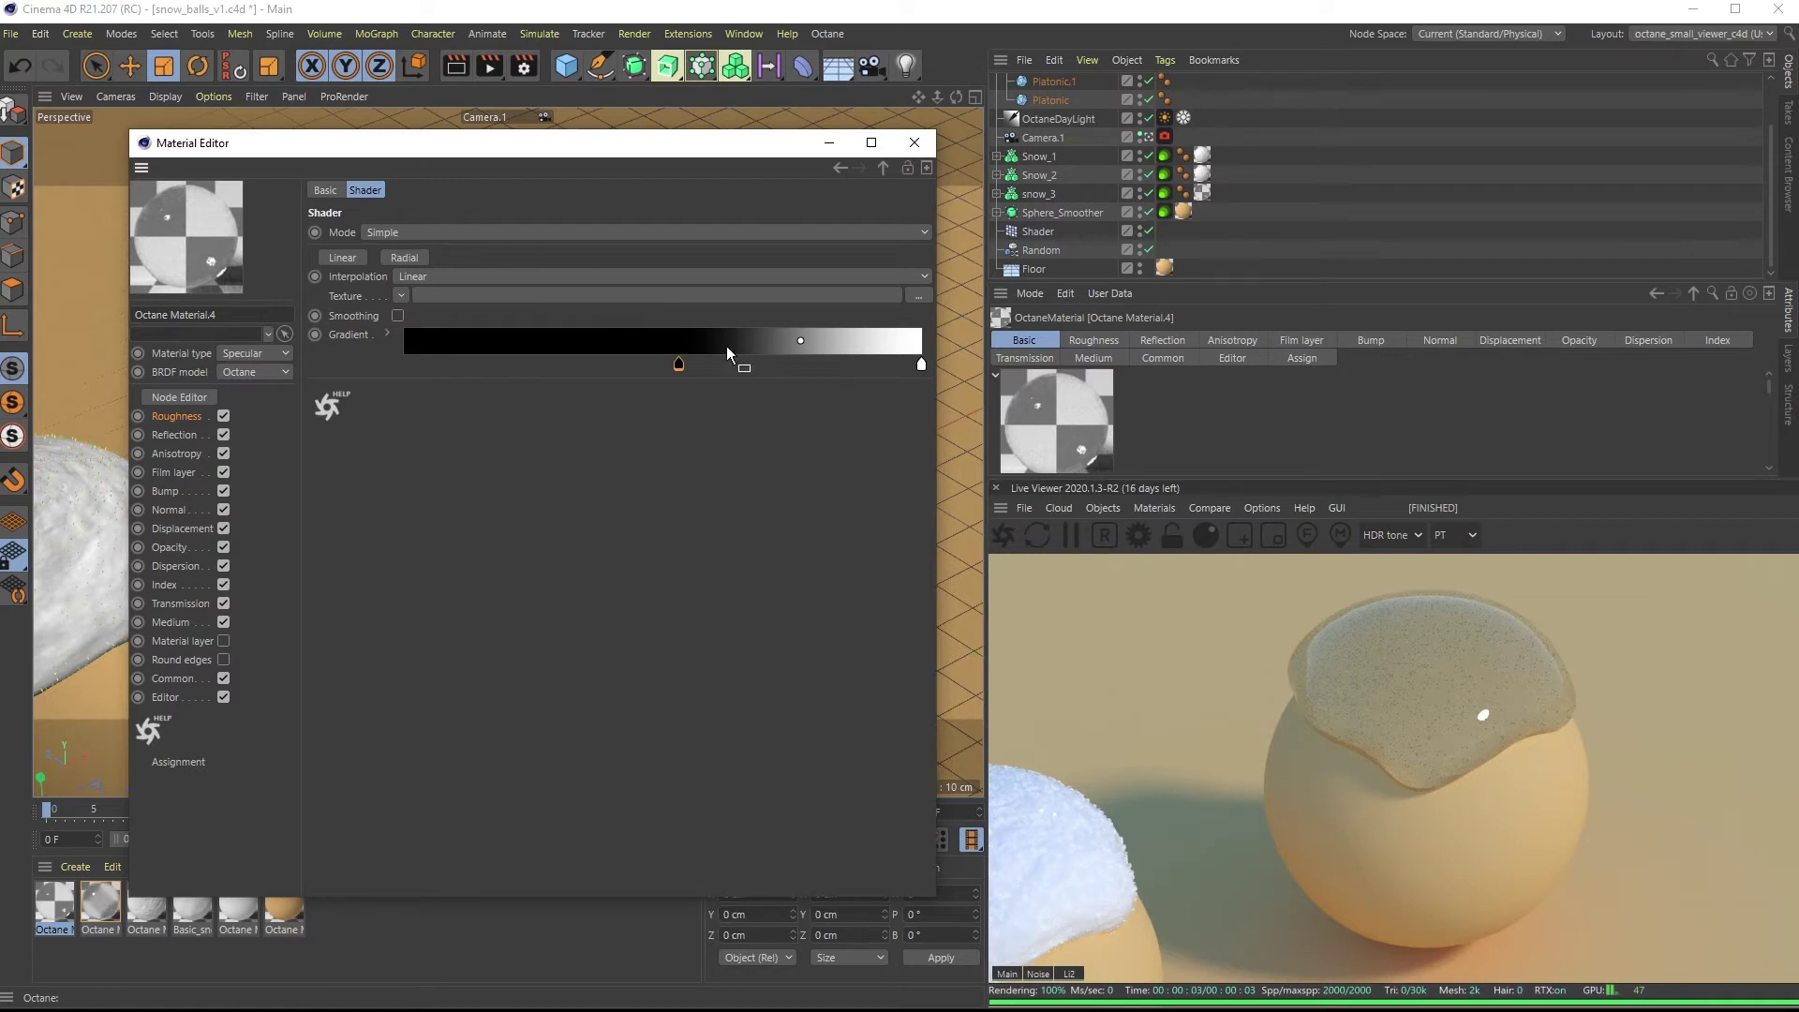
{"action": "left_click", "coordinate": [173, 418]}
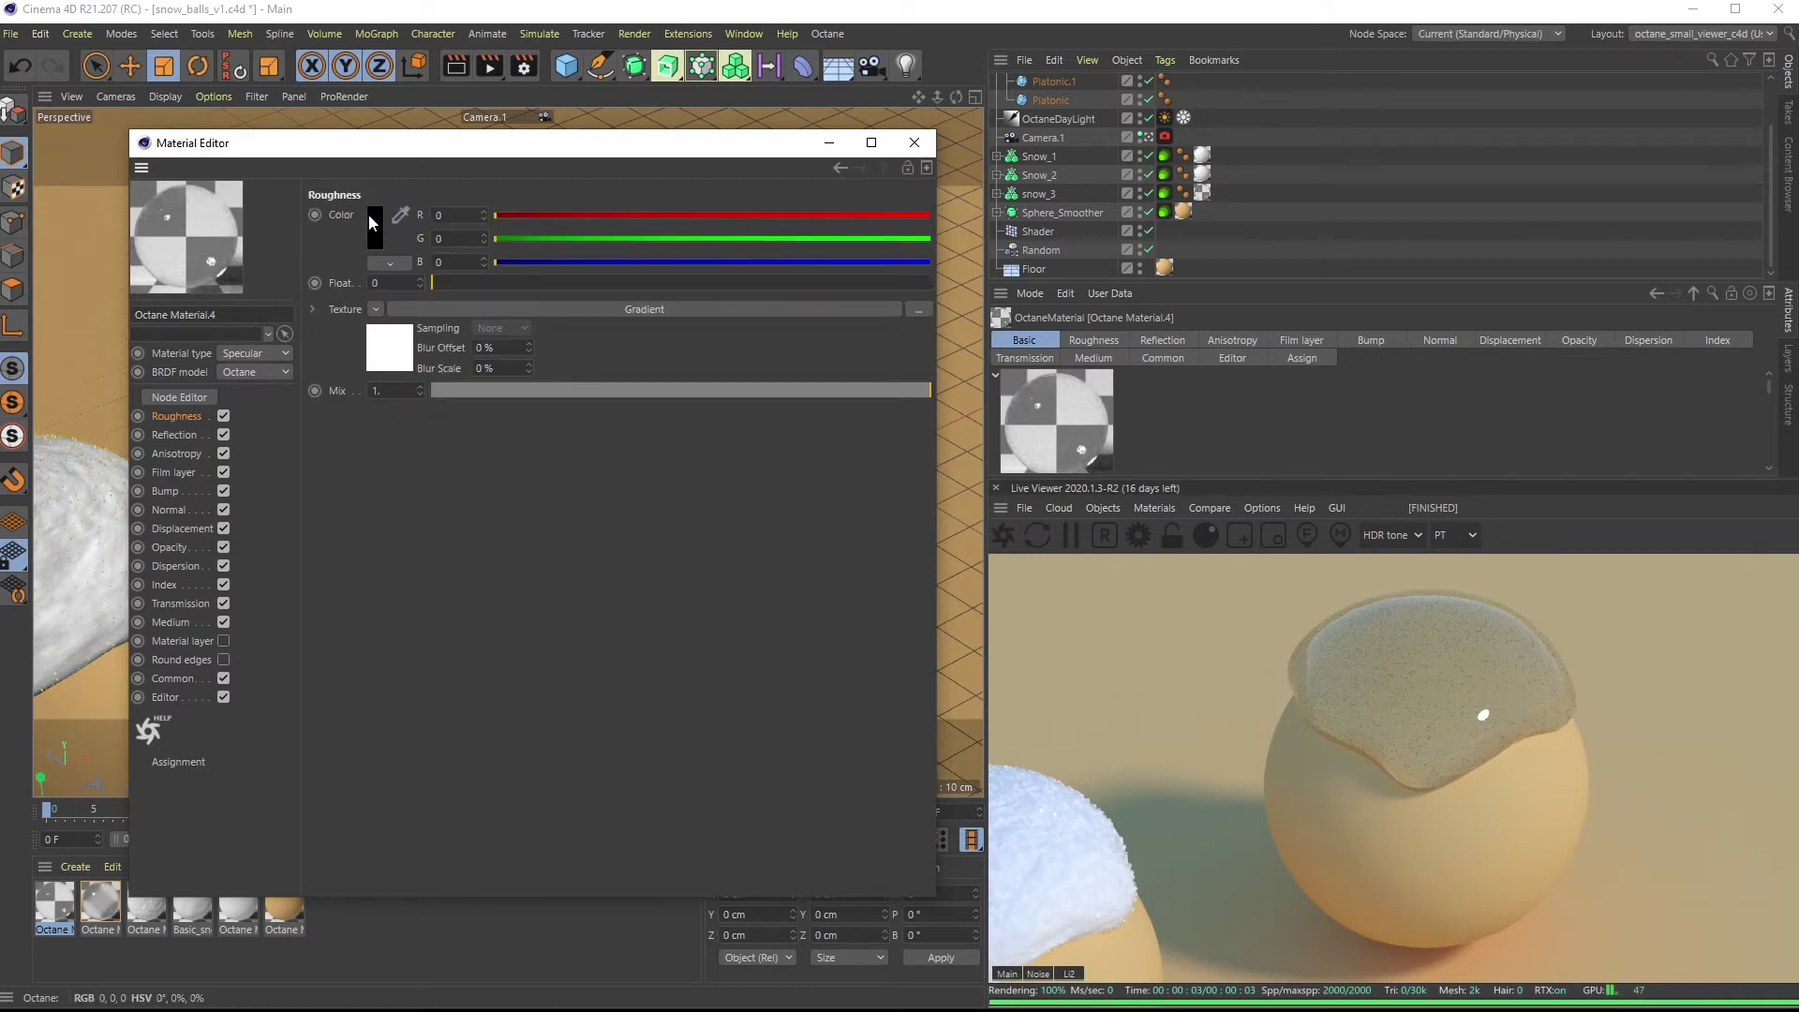
{"action": "left_click", "coordinate": [508, 308]}
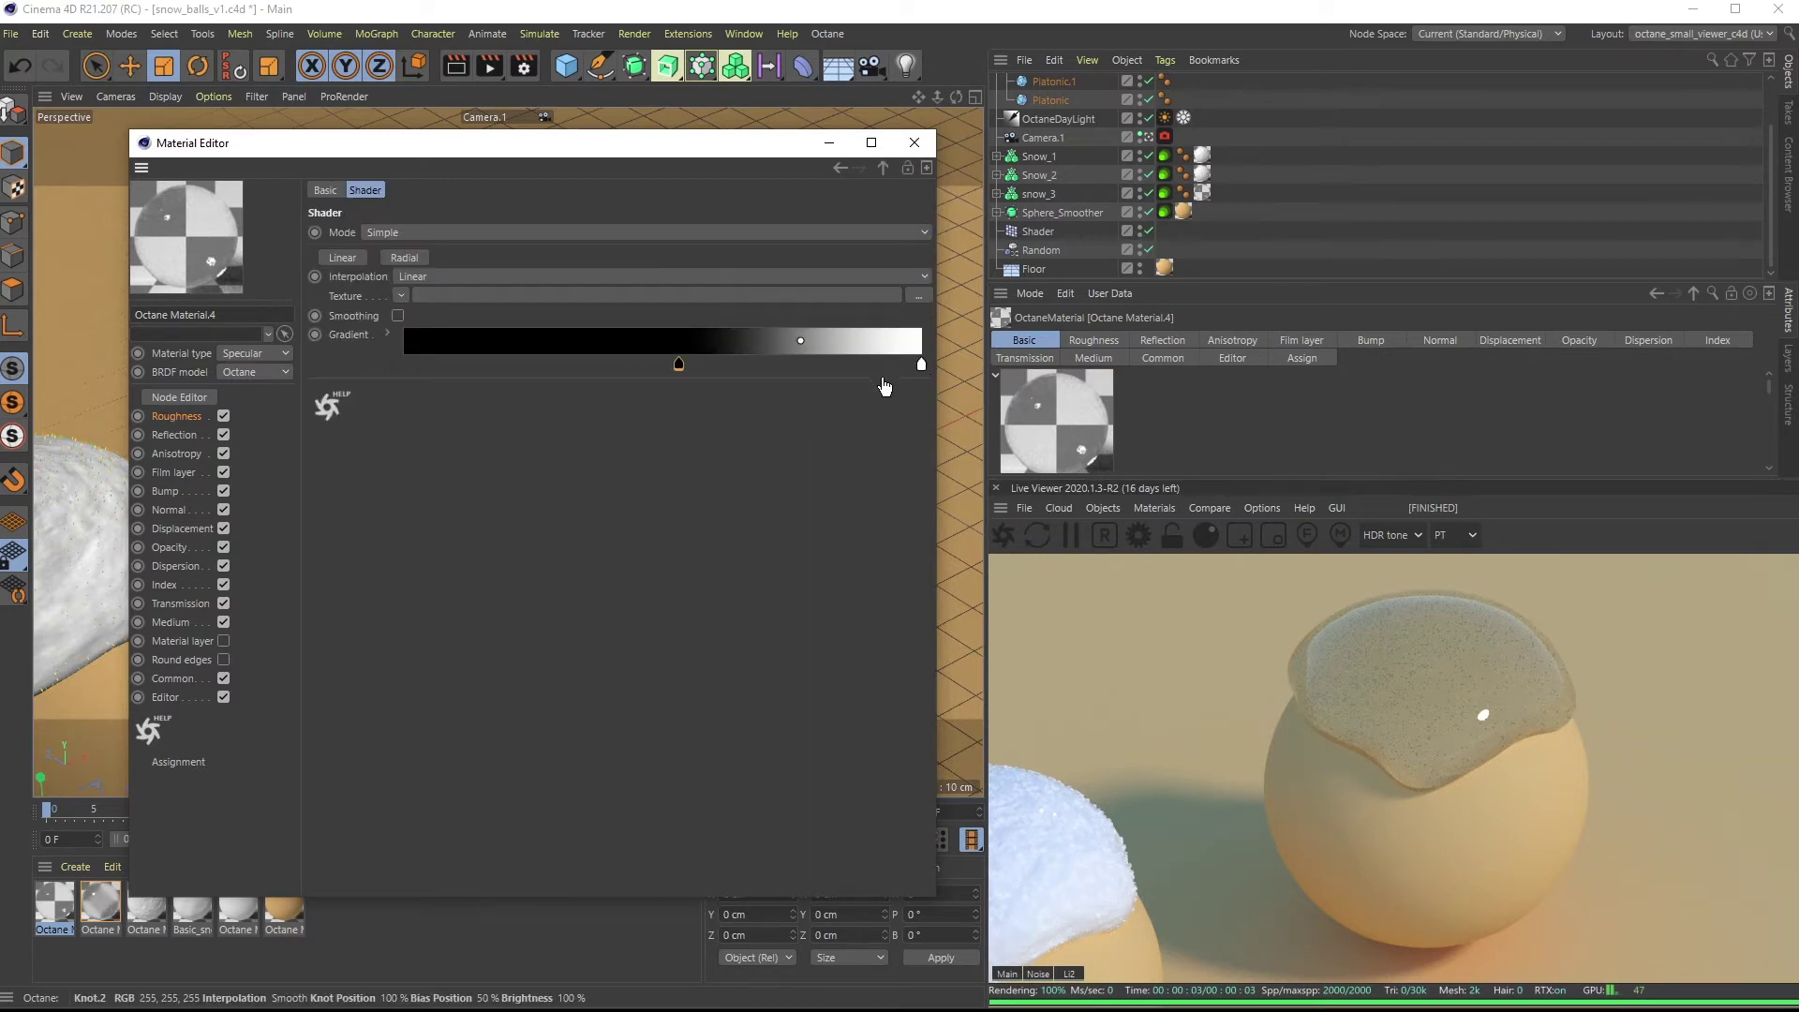
{"action": "left_click_drag", "start_coordinate": [921, 364], "coordinate": [864, 367]}
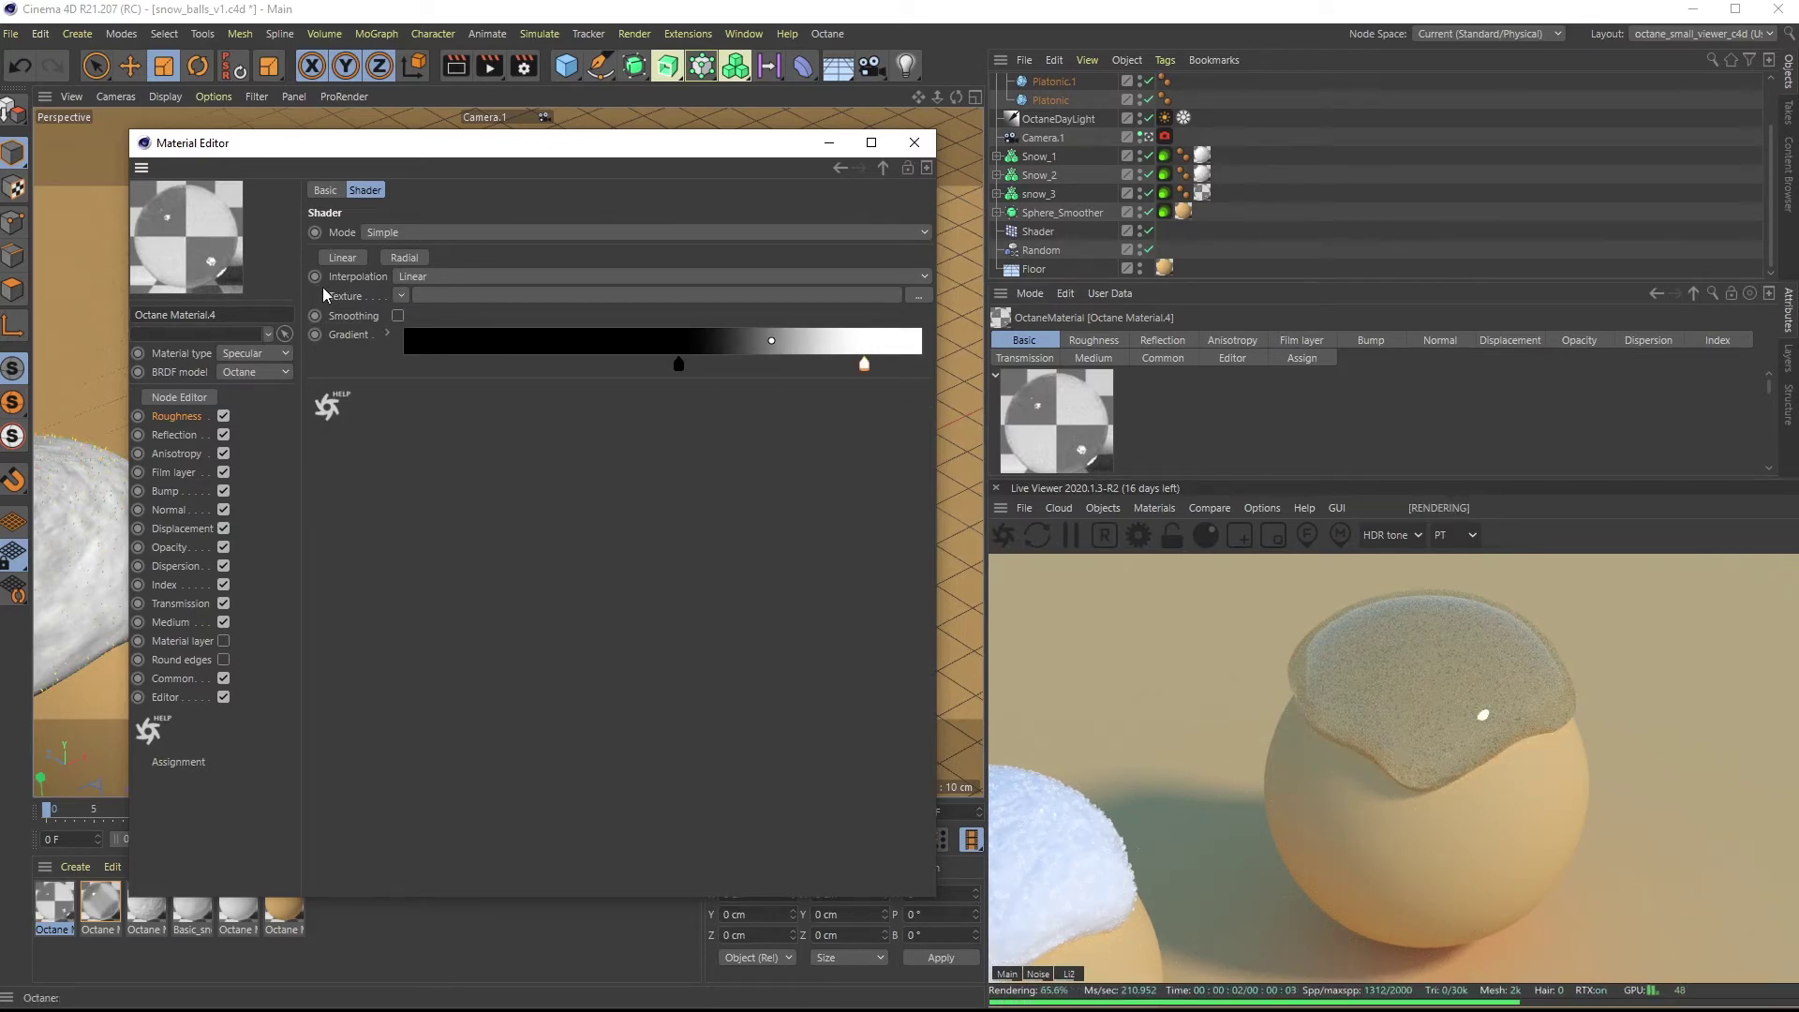
Load a c4doctane Noise shader into the roughness gradient's texture
{"action": "left_click", "coordinate": [401, 296]}
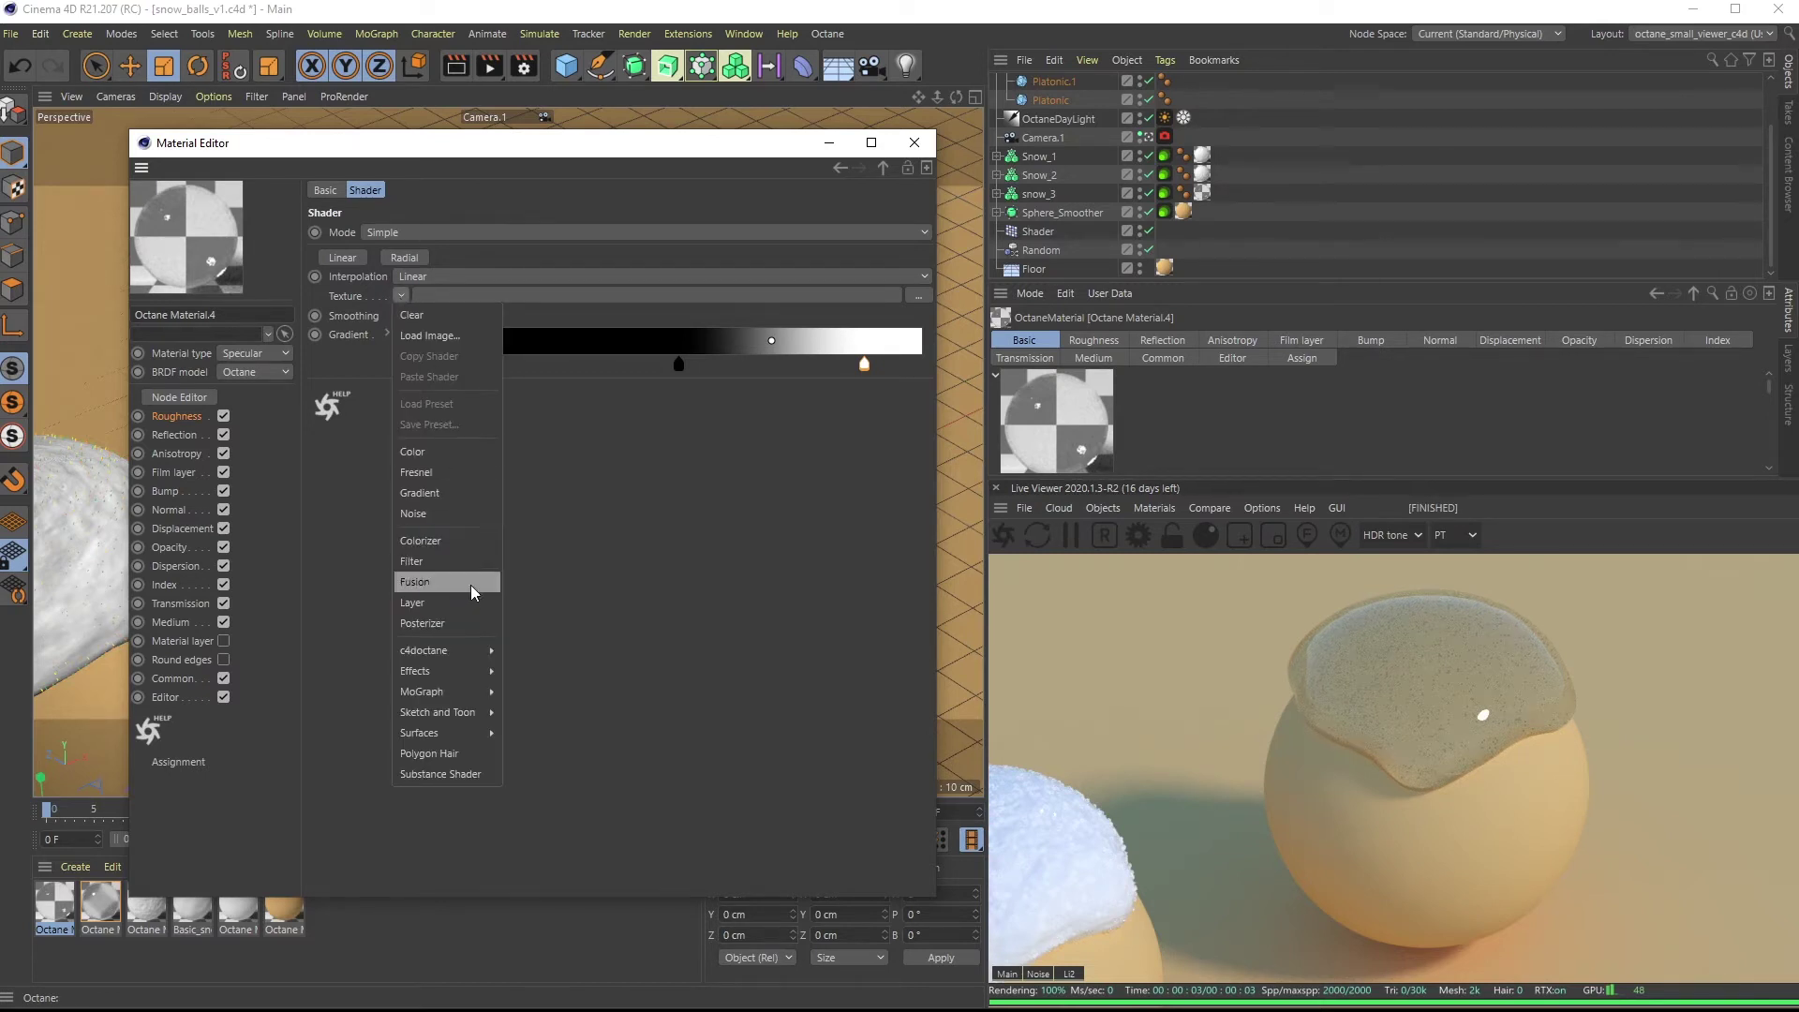
{"action": "mouse_move", "coordinate": [486, 658]}
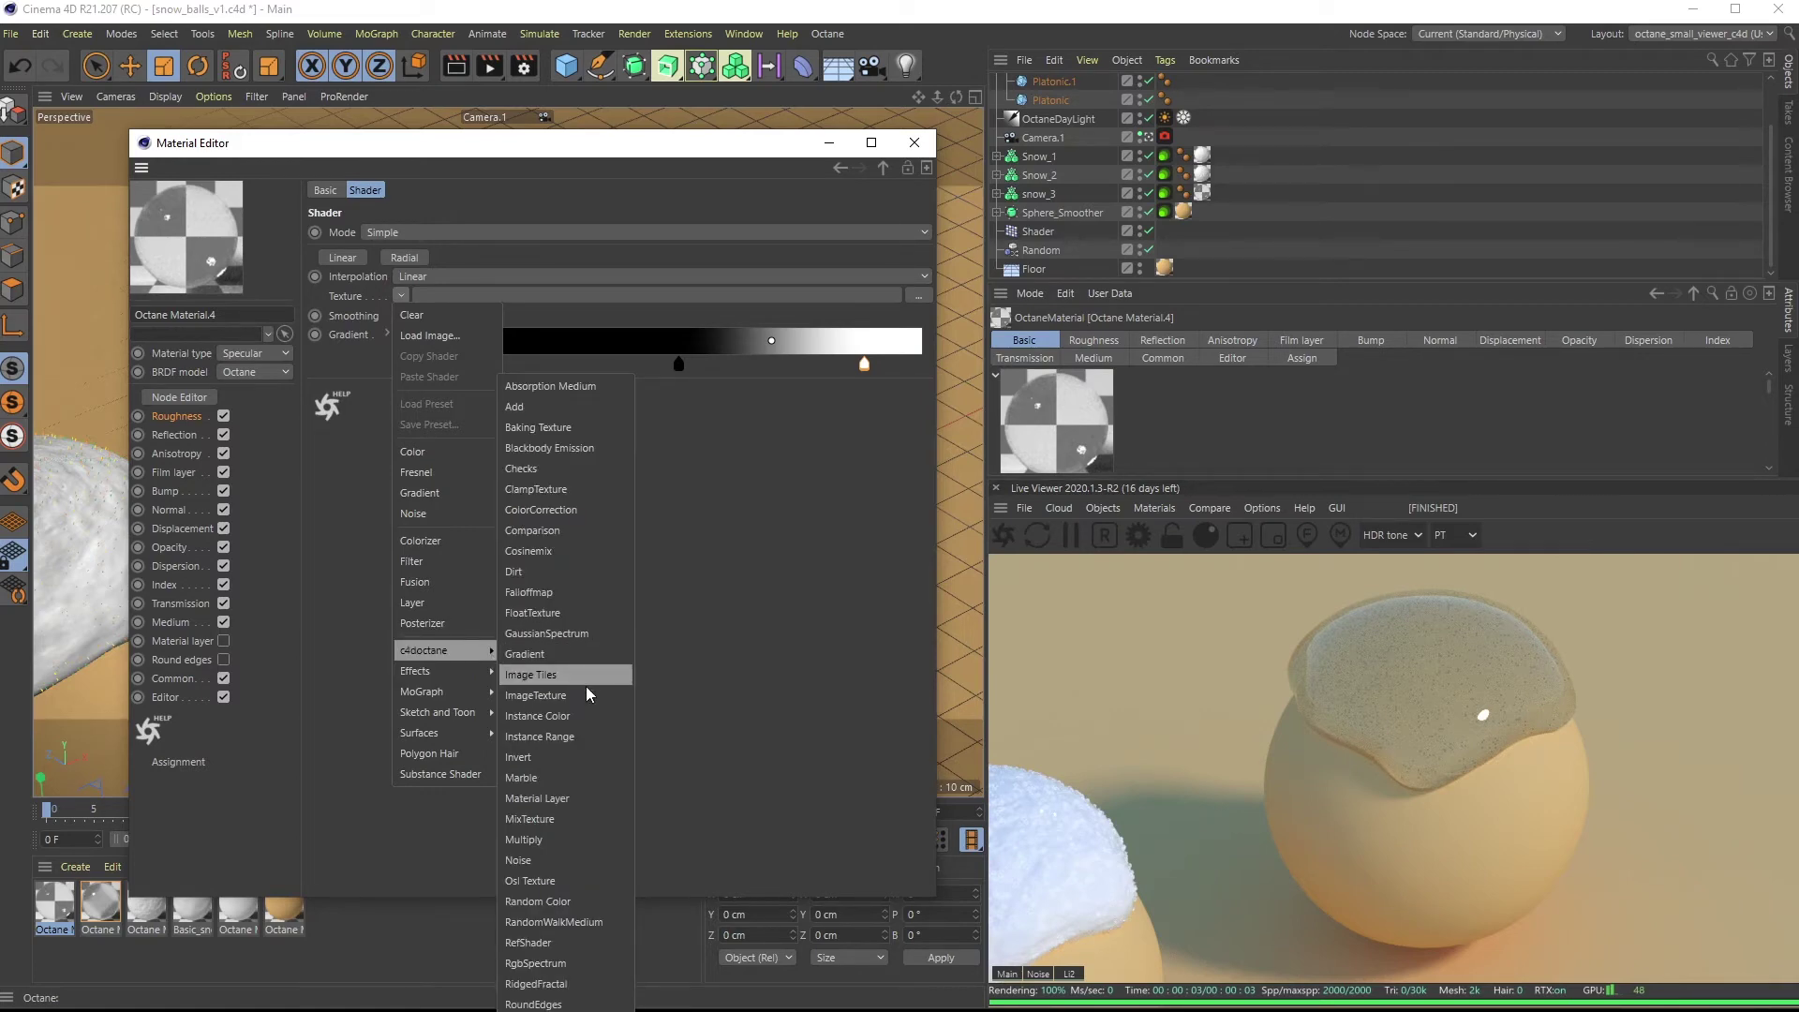
{"action": "left_click", "coordinate": [564, 859]}
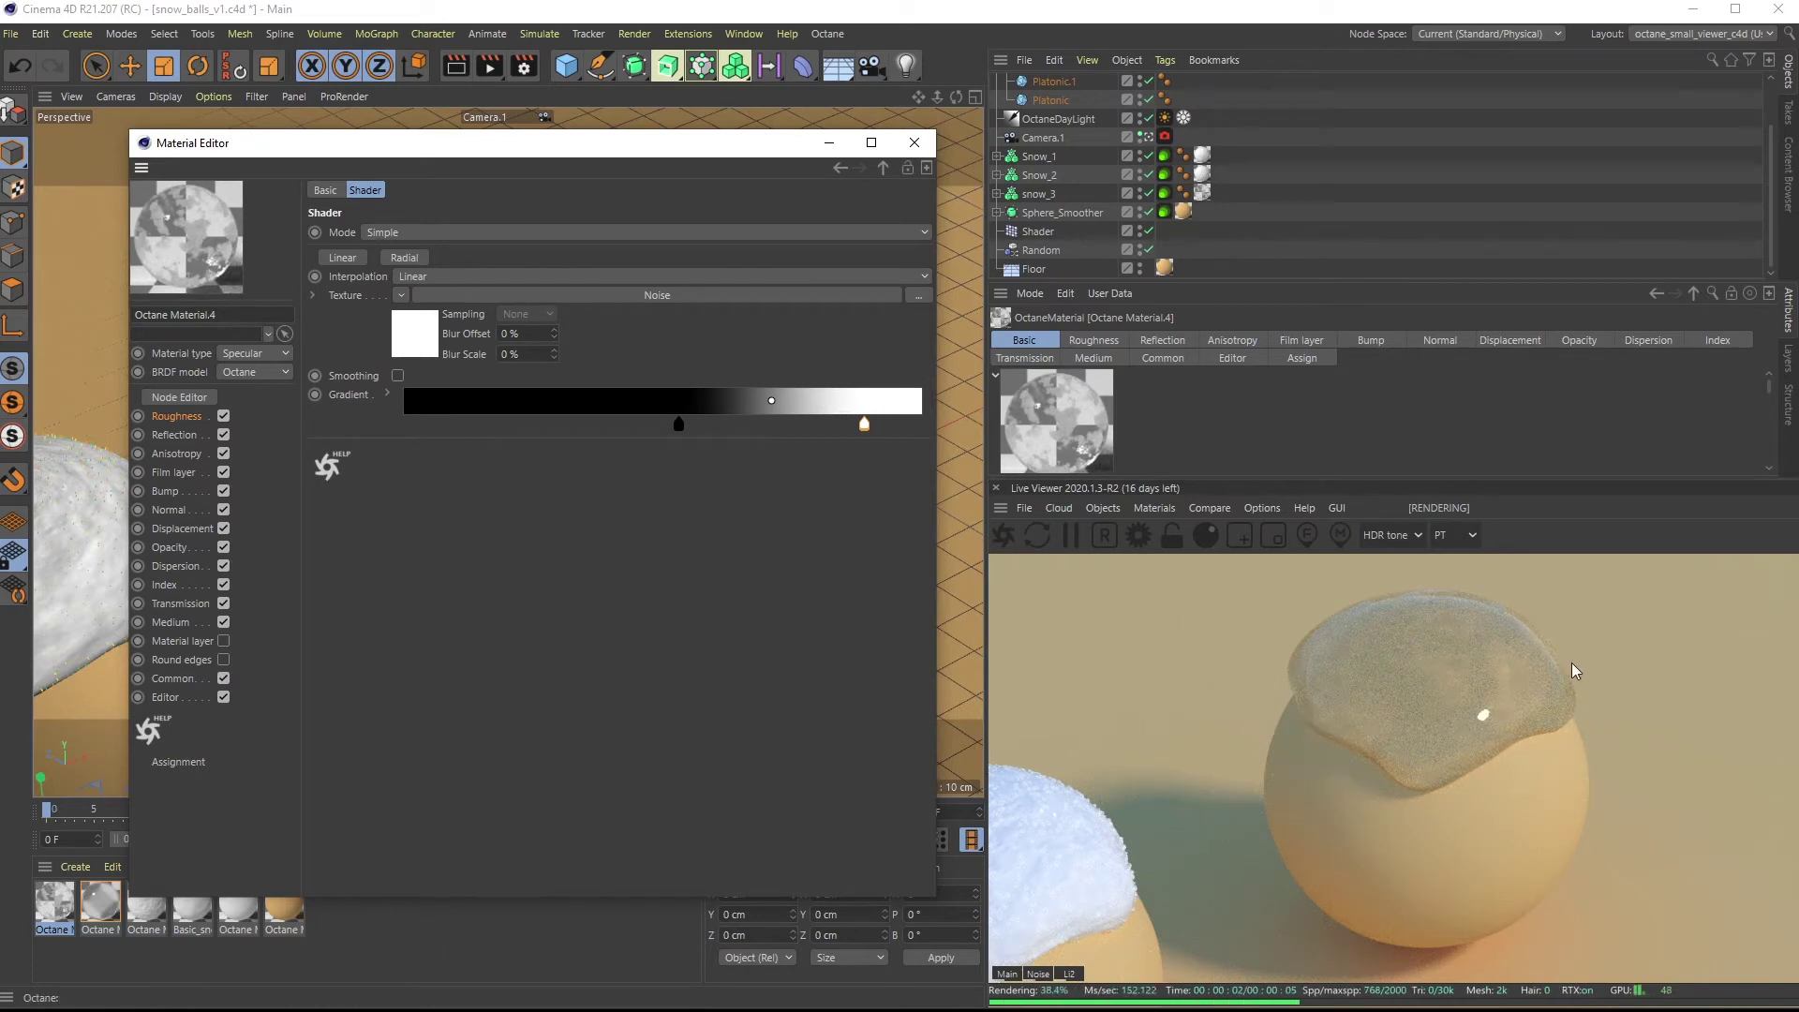
Adjust the noise-driven roughness gradient, placing the black knot at about 56% and the white knot at about 94%
{"action": "left_click_drag", "start_coordinate": [679, 424], "coordinate": [479, 424]}
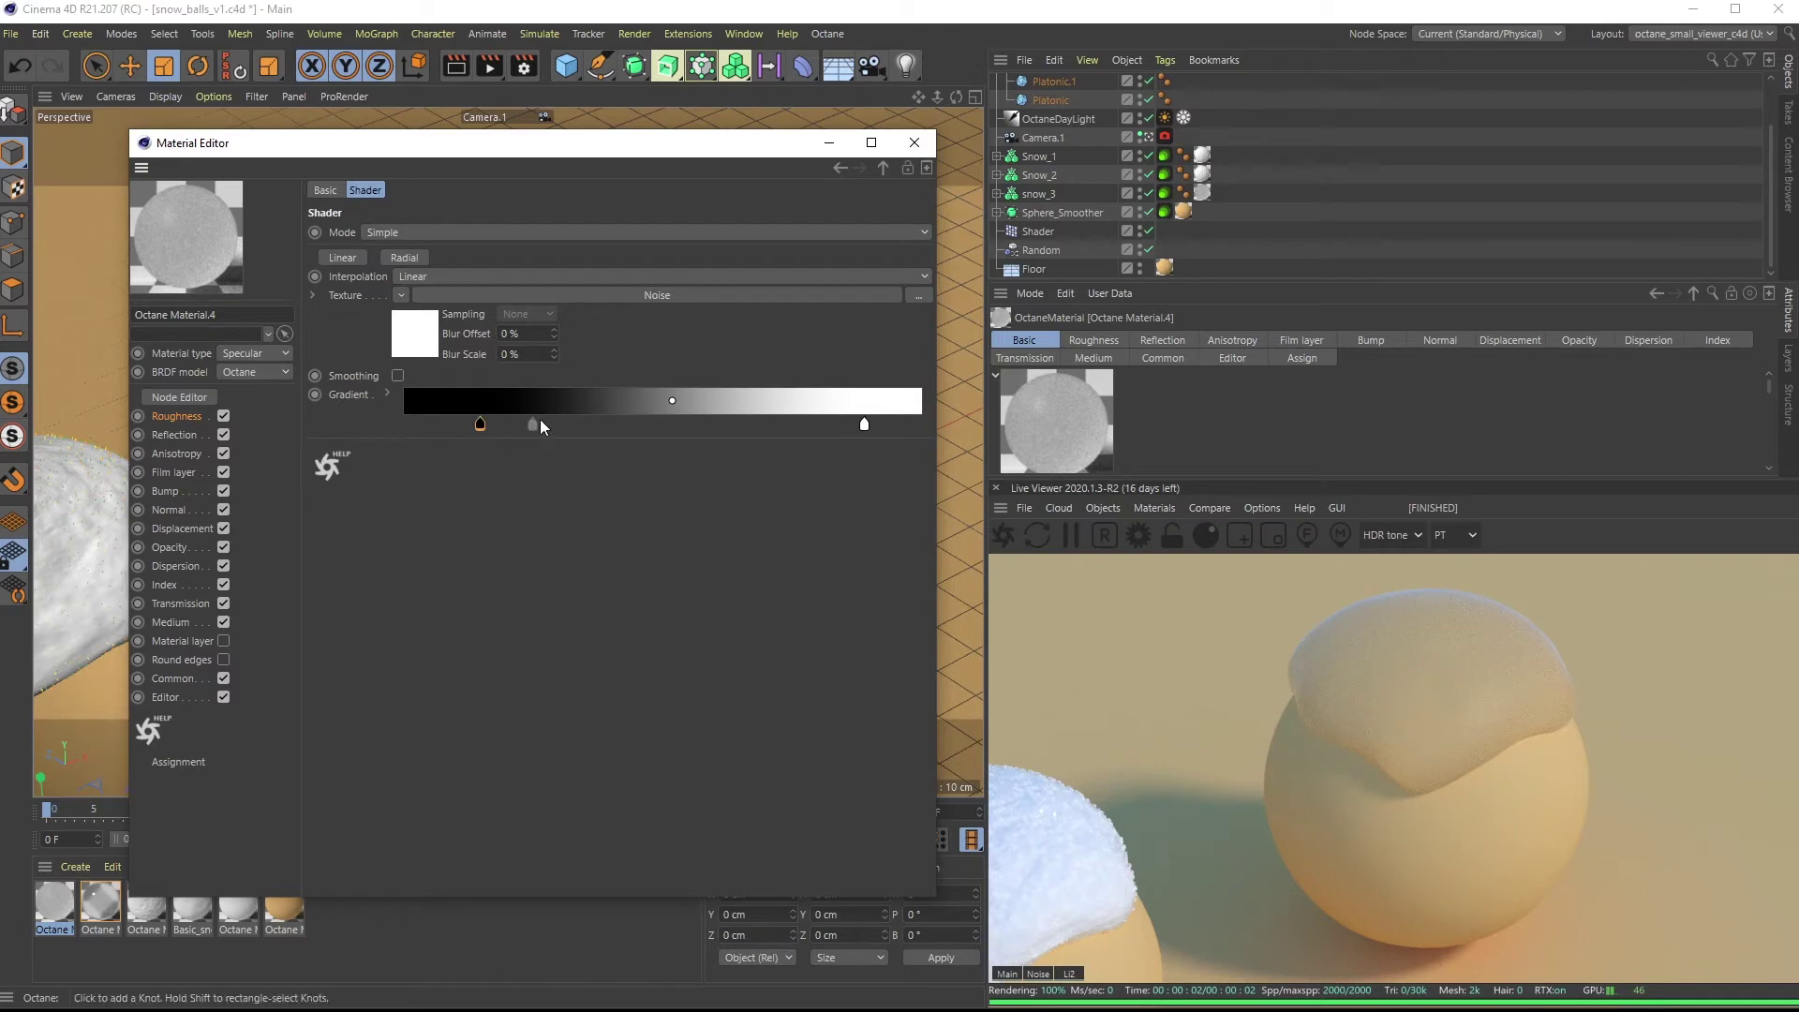
{"action": "left_click_drag", "start_coordinate": [485, 438], "coordinate": [675, 439]}
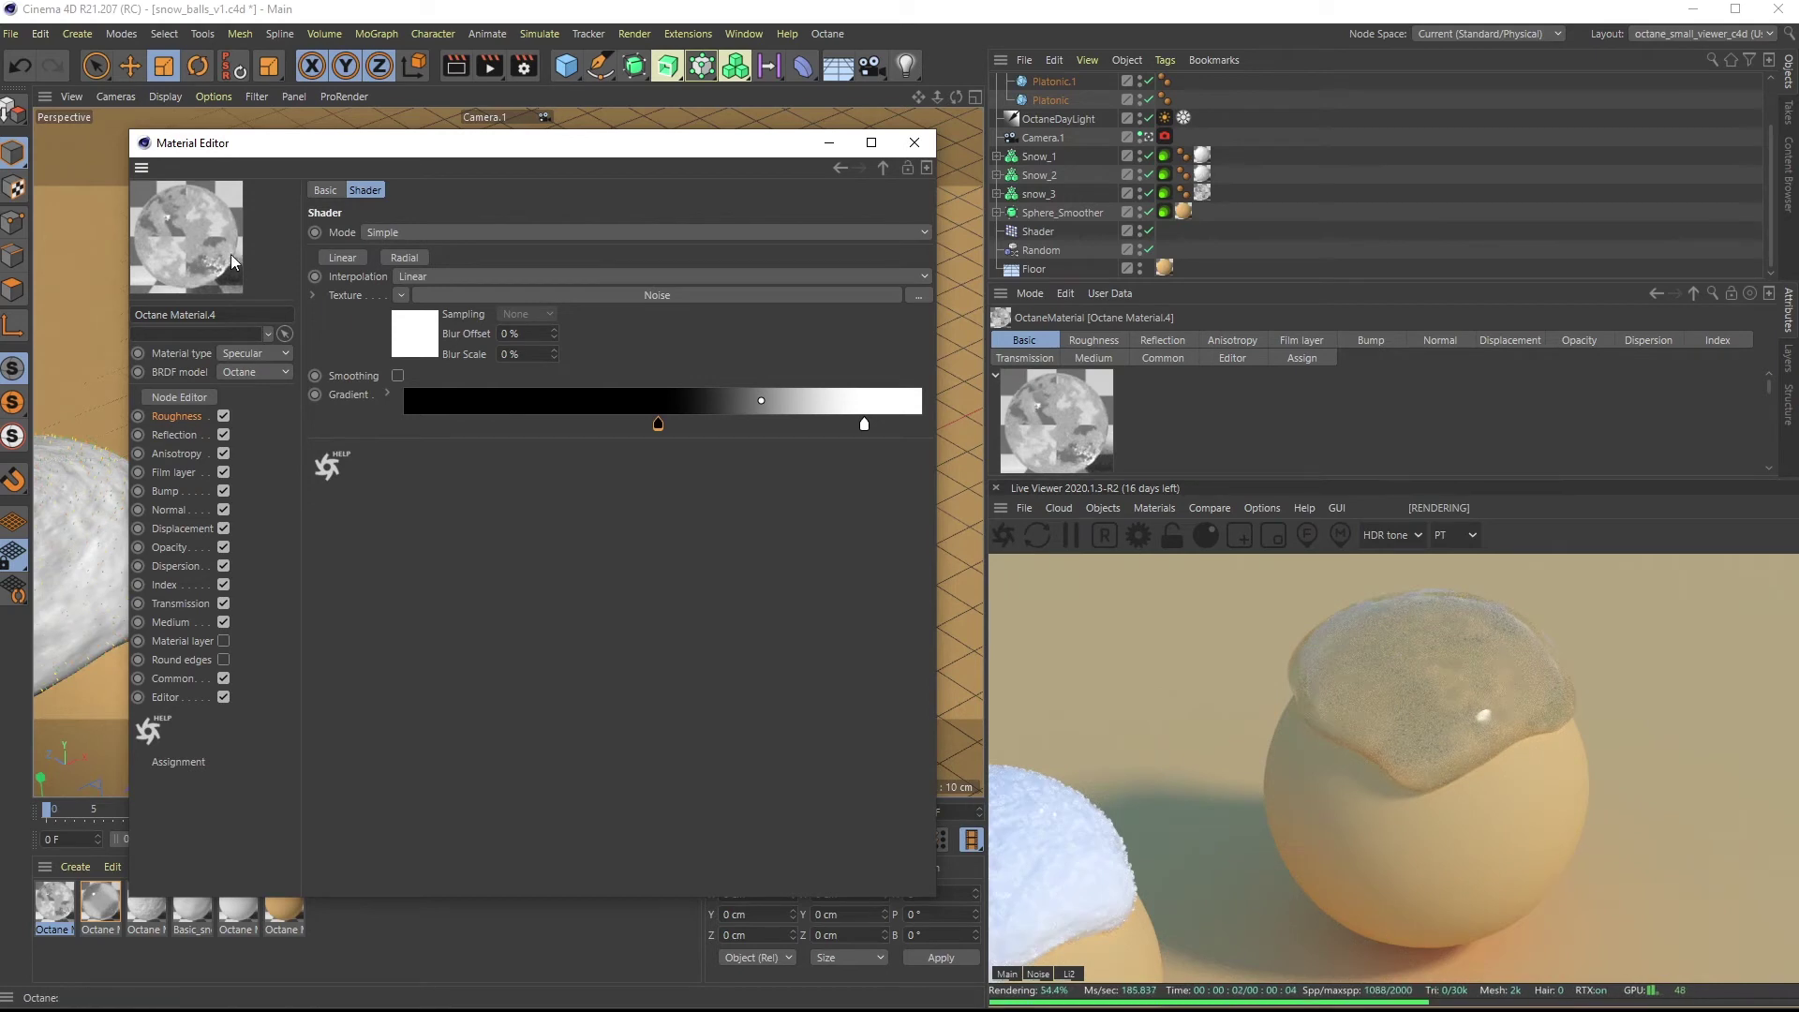
{"action": "left_click", "coordinate": [863, 424]}
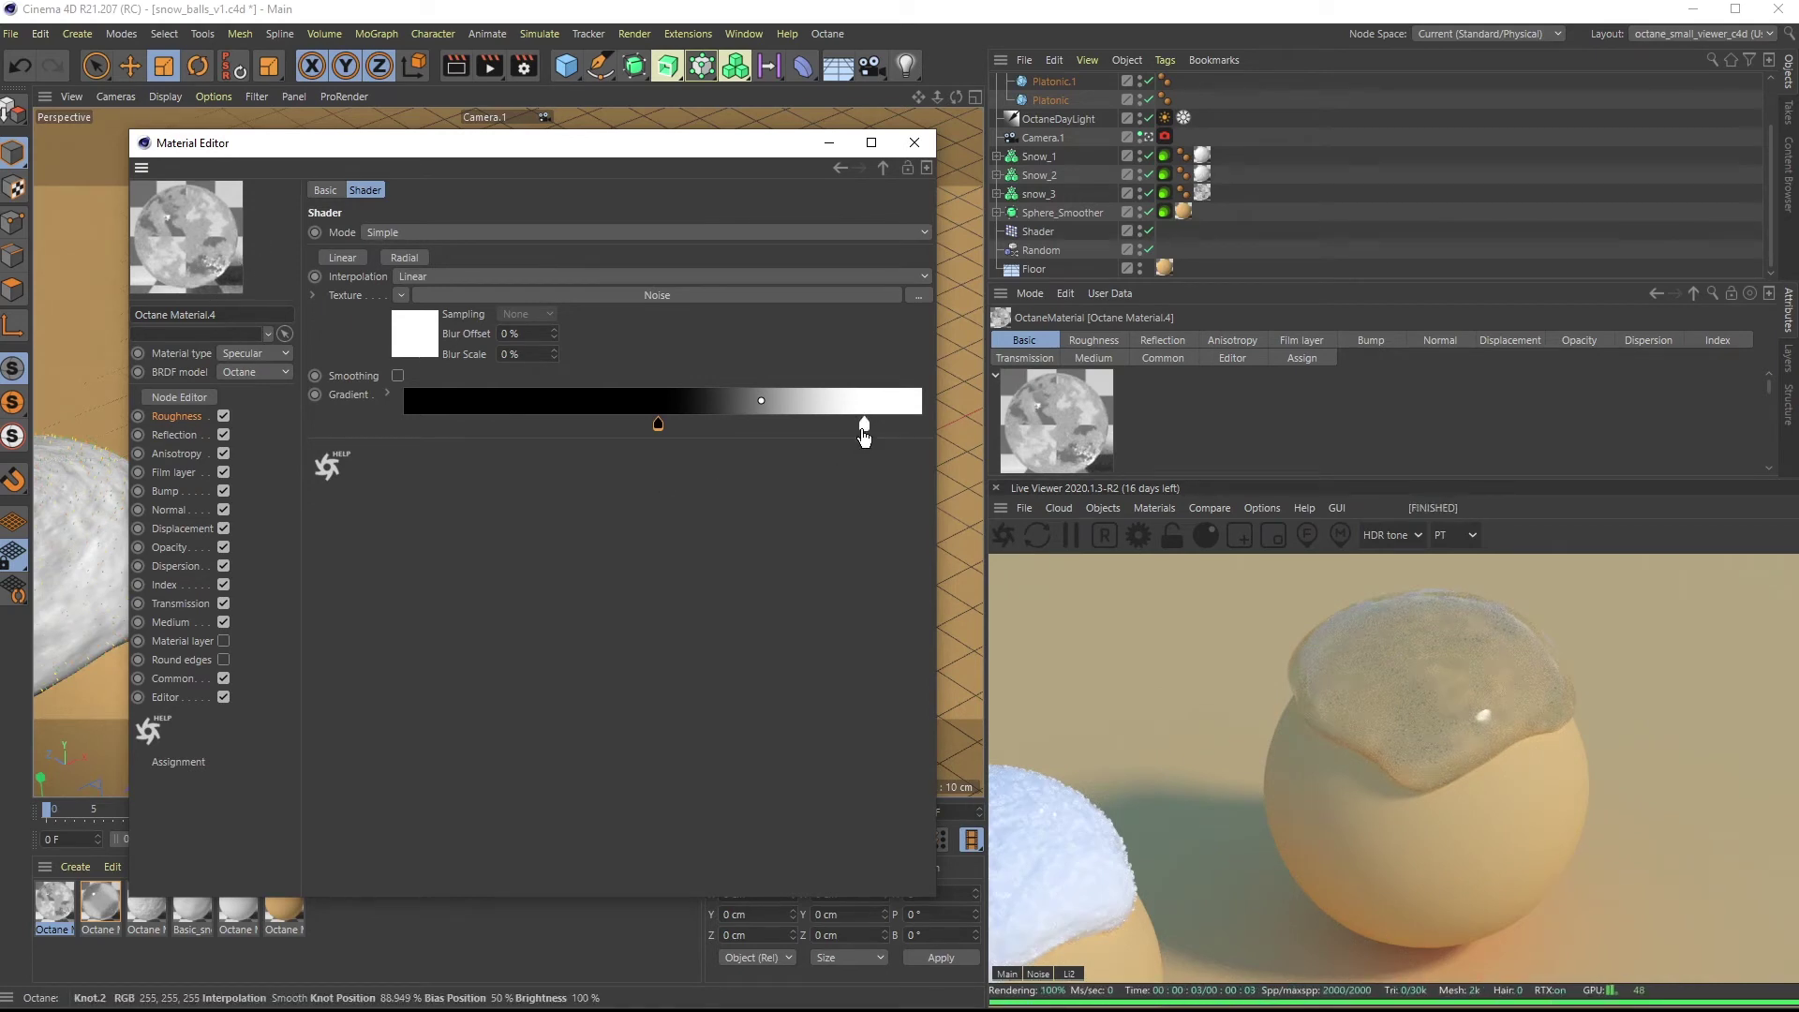
{"action": "left_click_drag", "start_coordinate": [749, 428], "coordinate": [746, 427]}
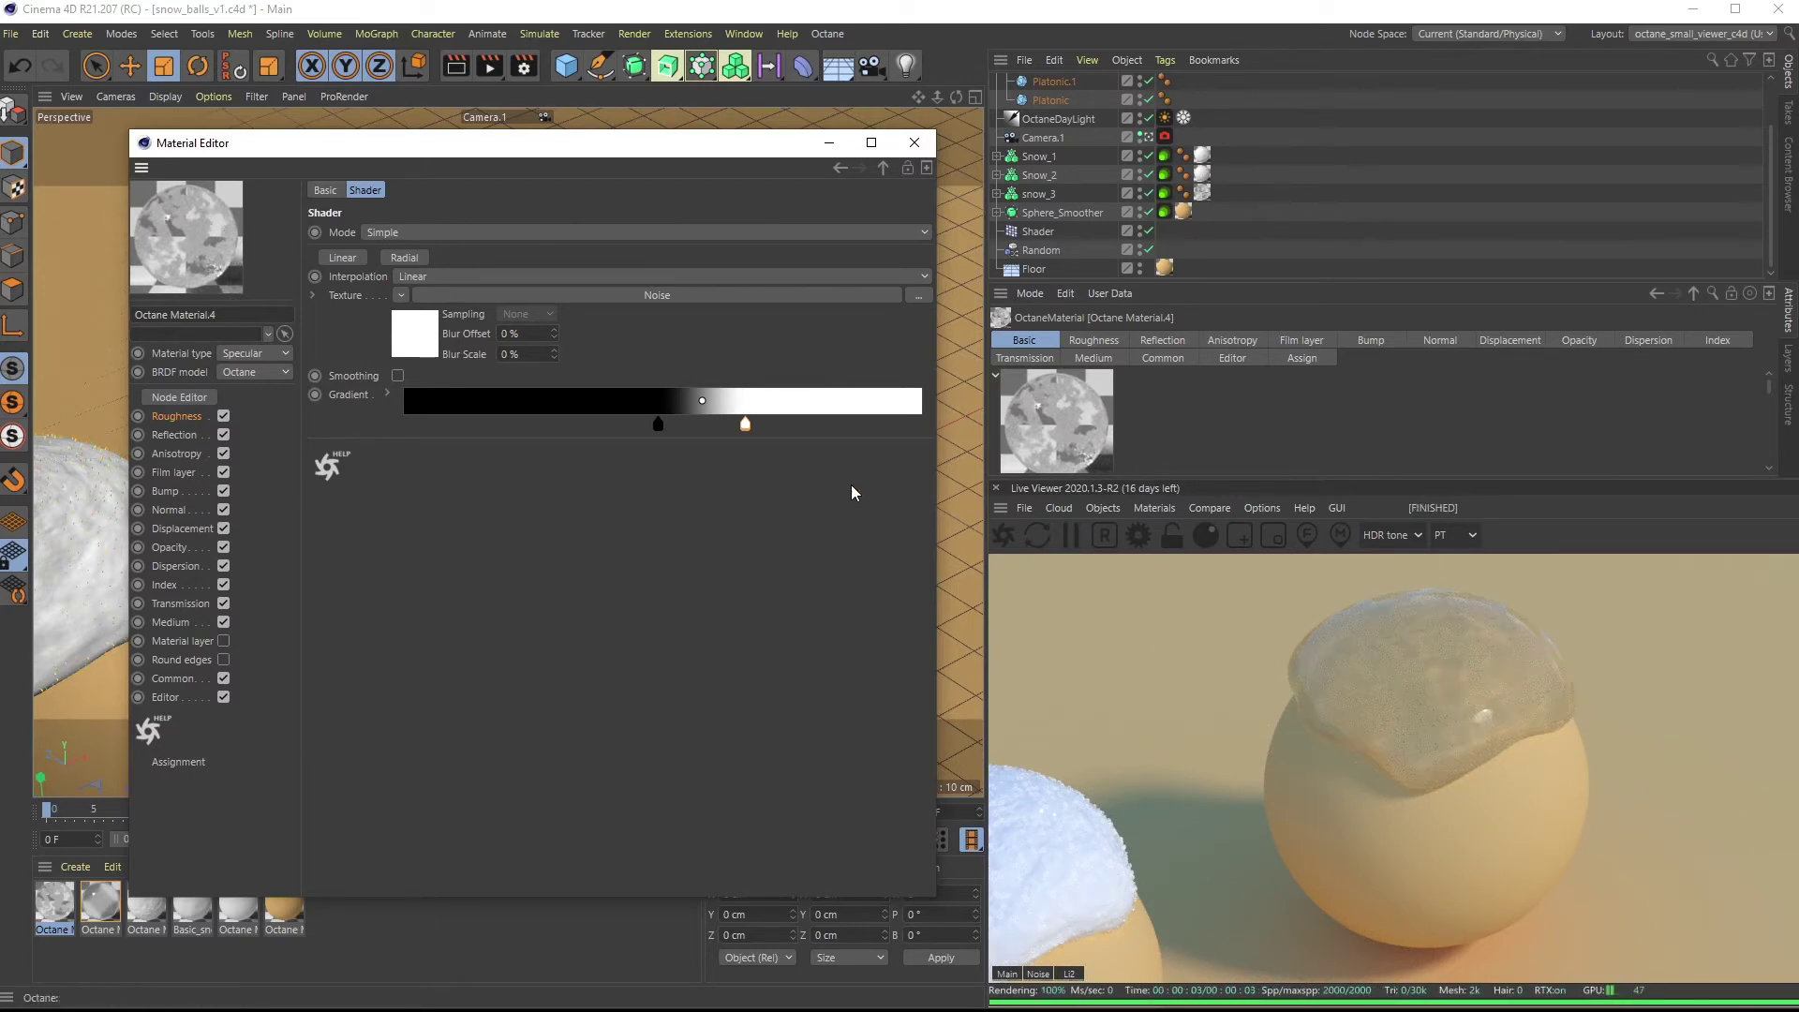
{"action": "left_click_drag", "start_coordinate": [746, 429], "coordinate": [845, 429]}
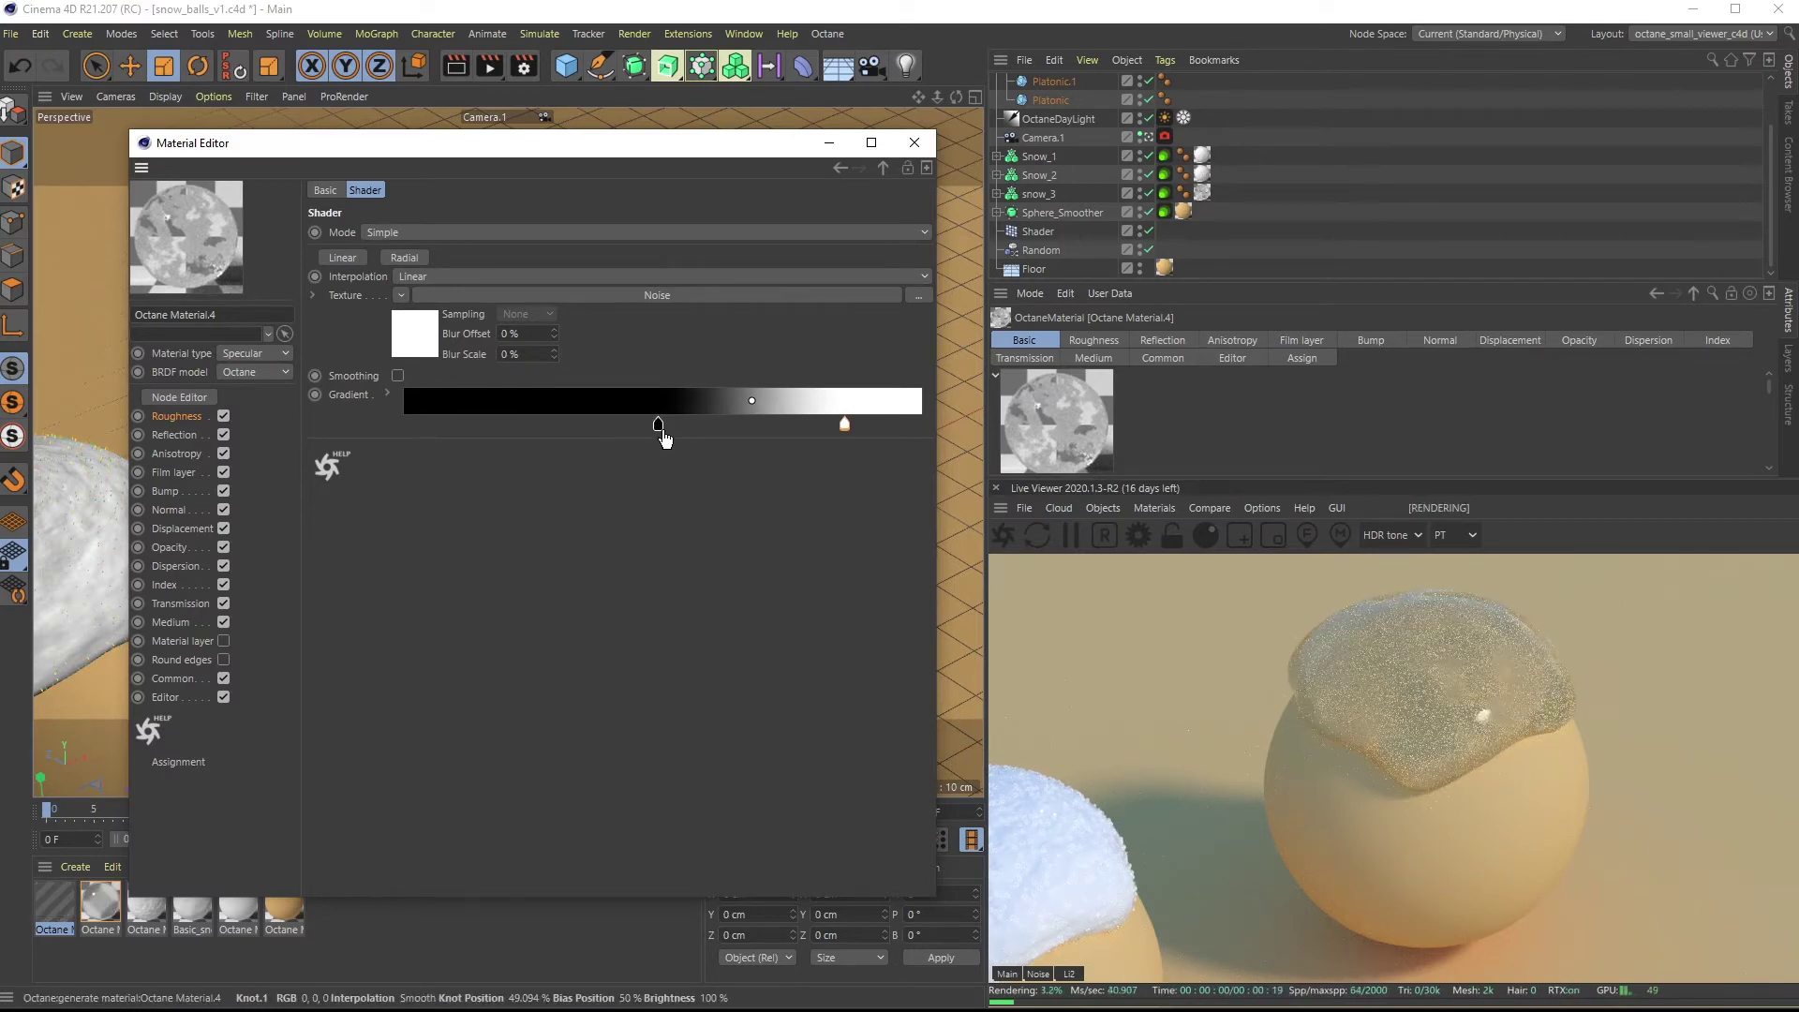
{"action": "left_click_drag", "start_coordinate": [659, 425], "coordinate": [704, 436]}
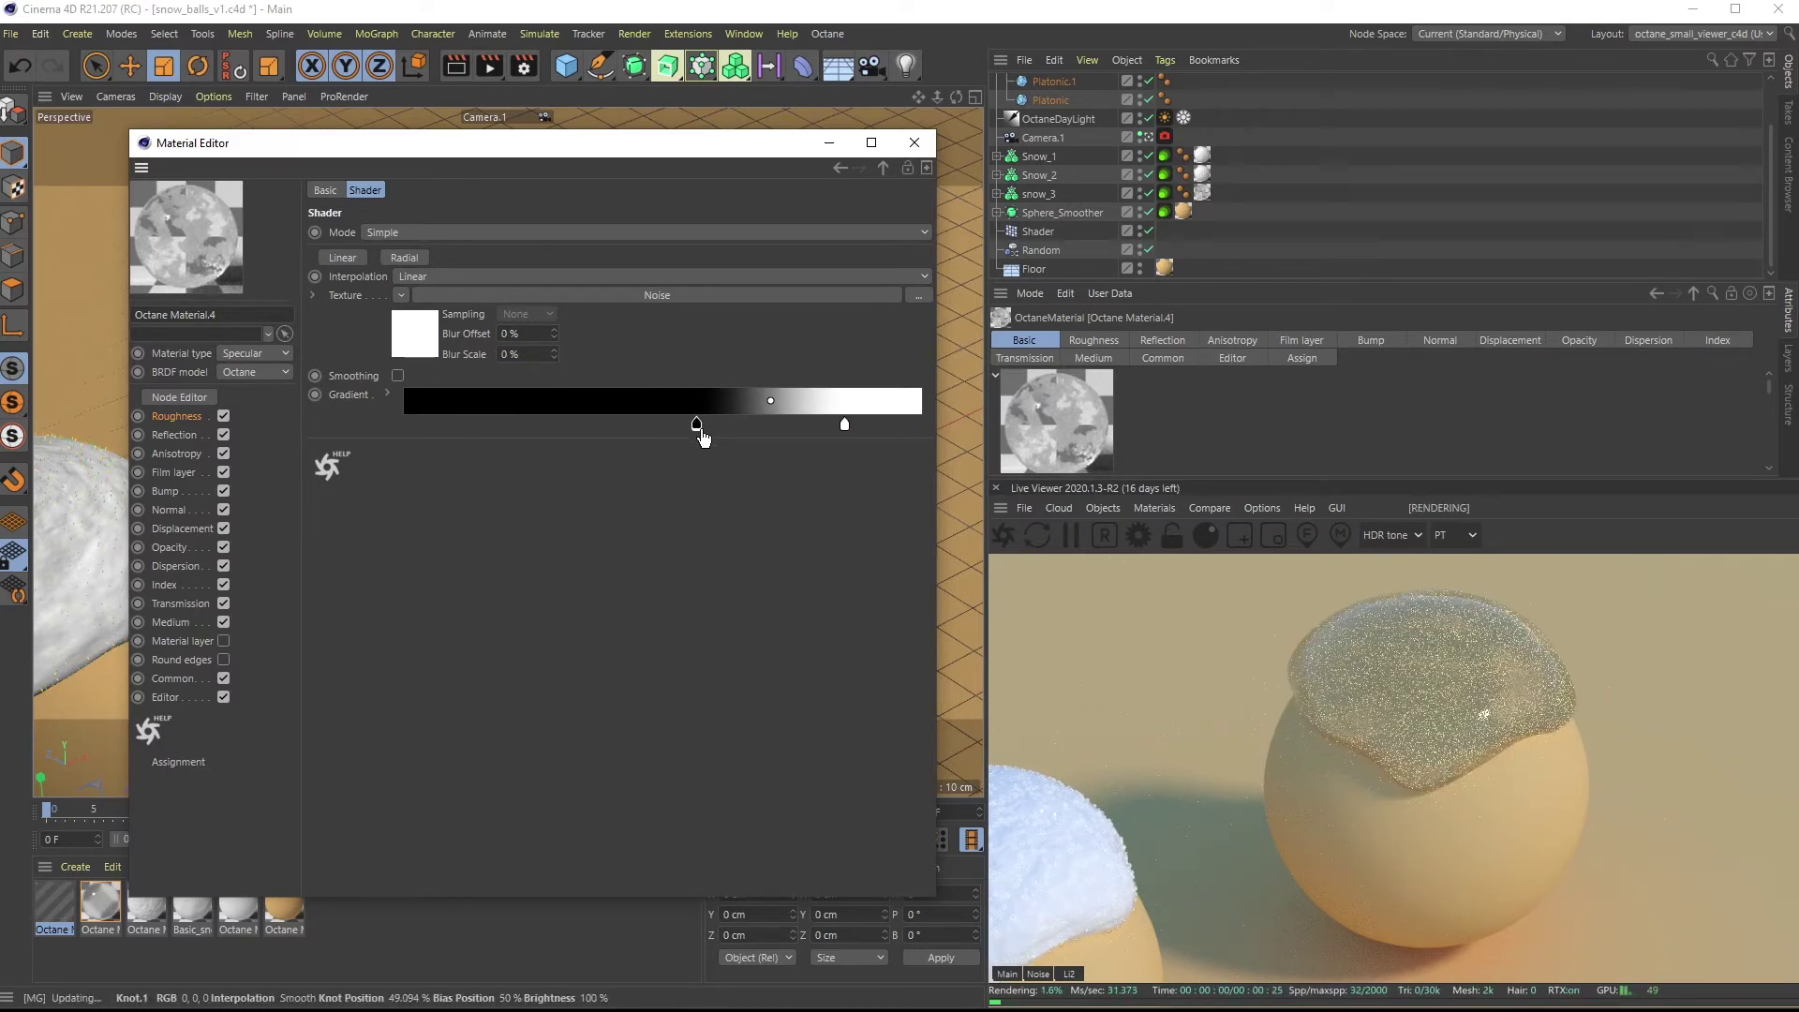
{"action": "left_click", "coordinate": [846, 427]}
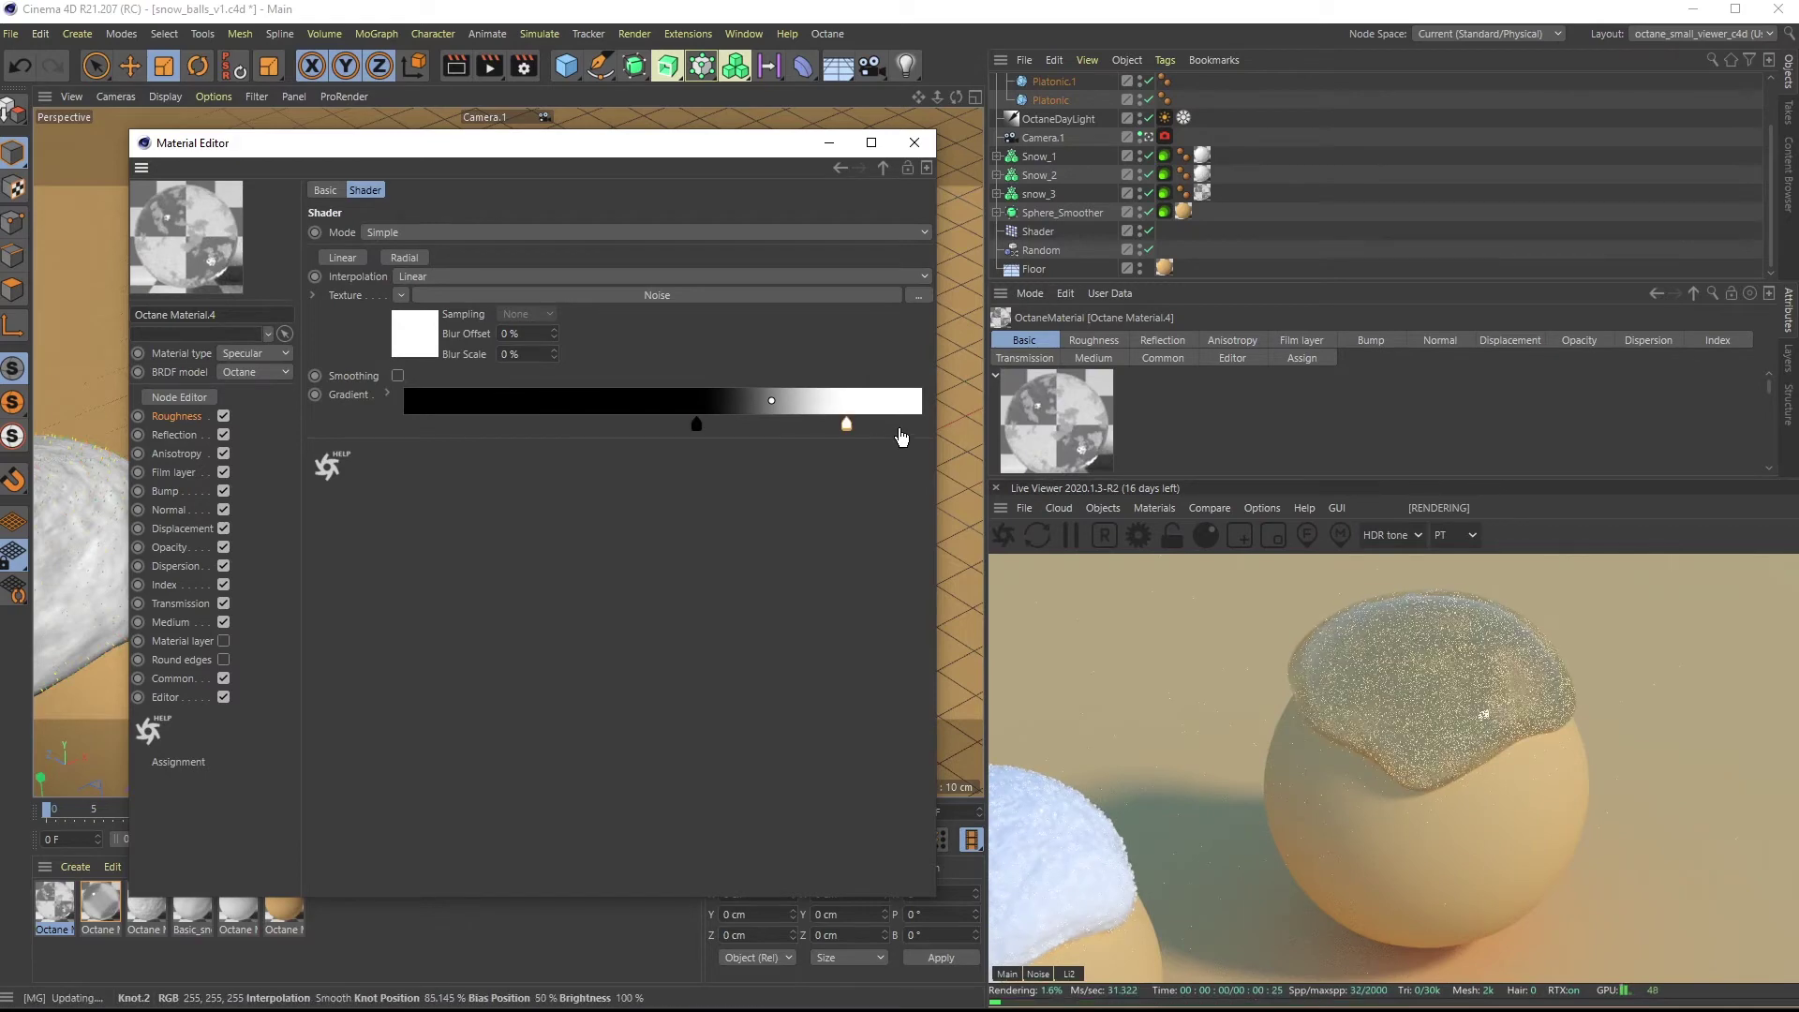
{"action": "left_click_drag", "start_coordinate": [901, 436], "coordinate": [898, 435]}
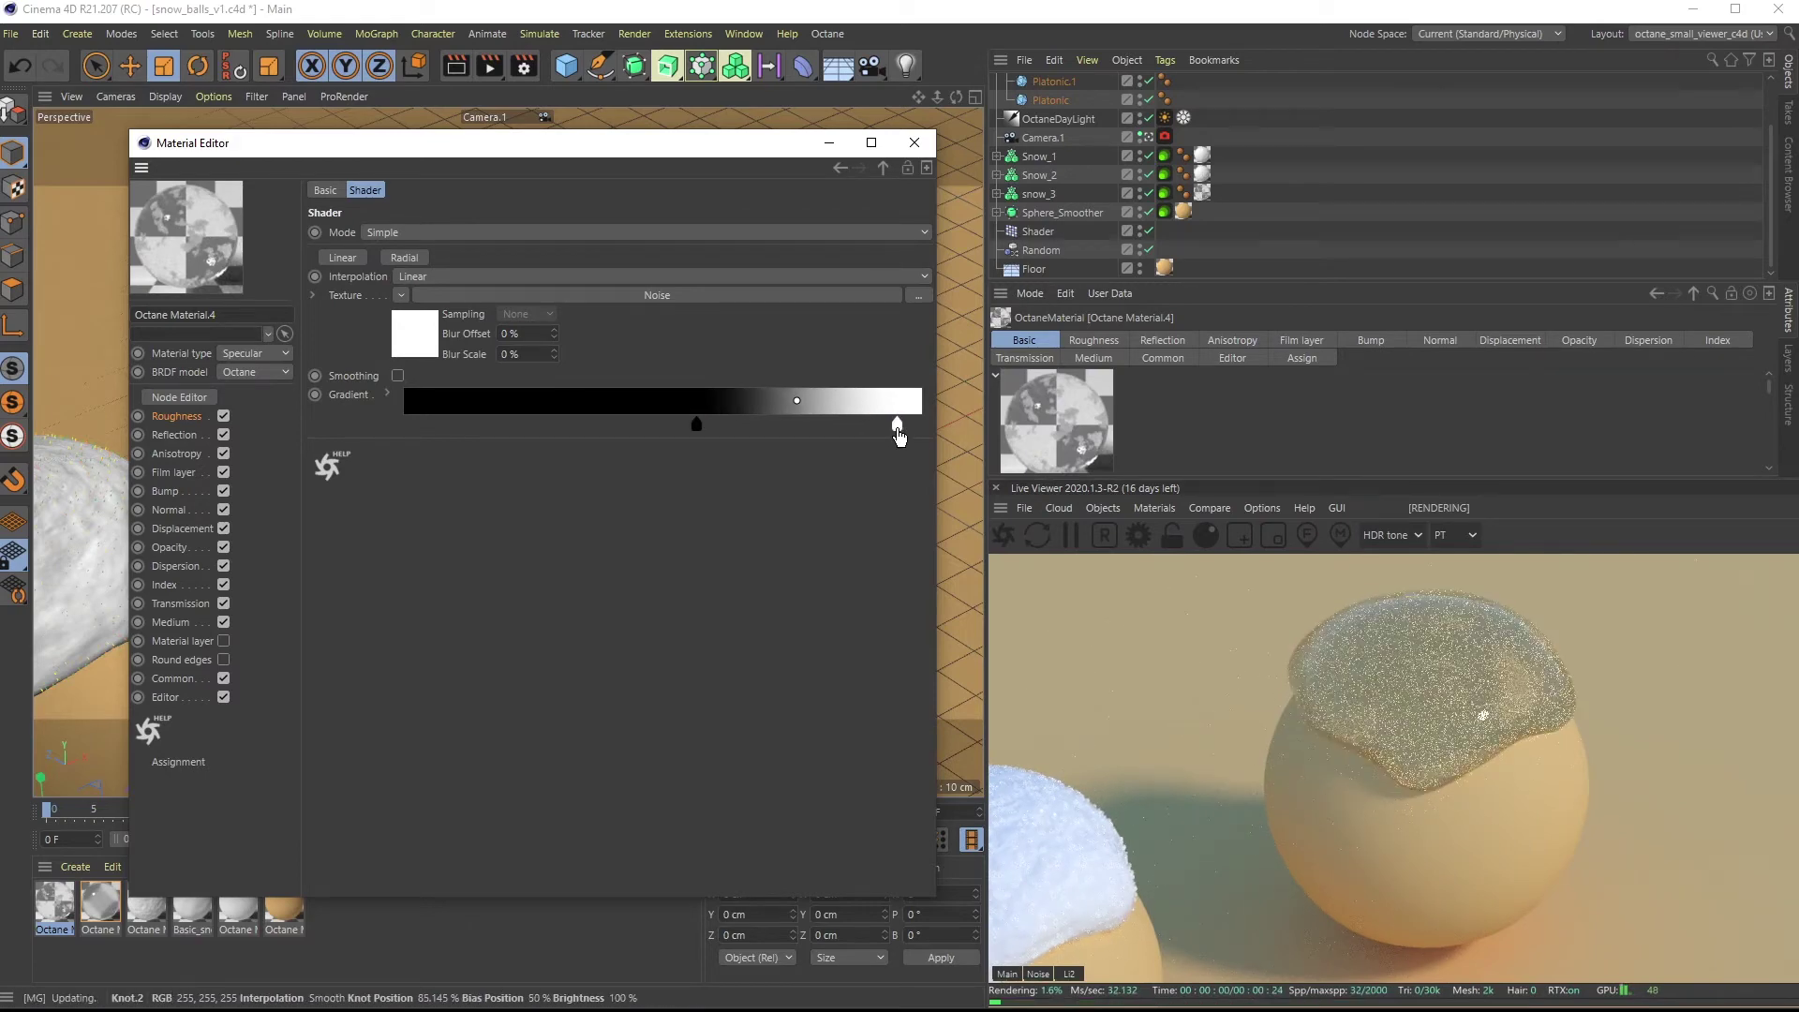
{"action": "left_click_drag", "start_coordinate": [899, 430], "coordinate": [897, 432]}
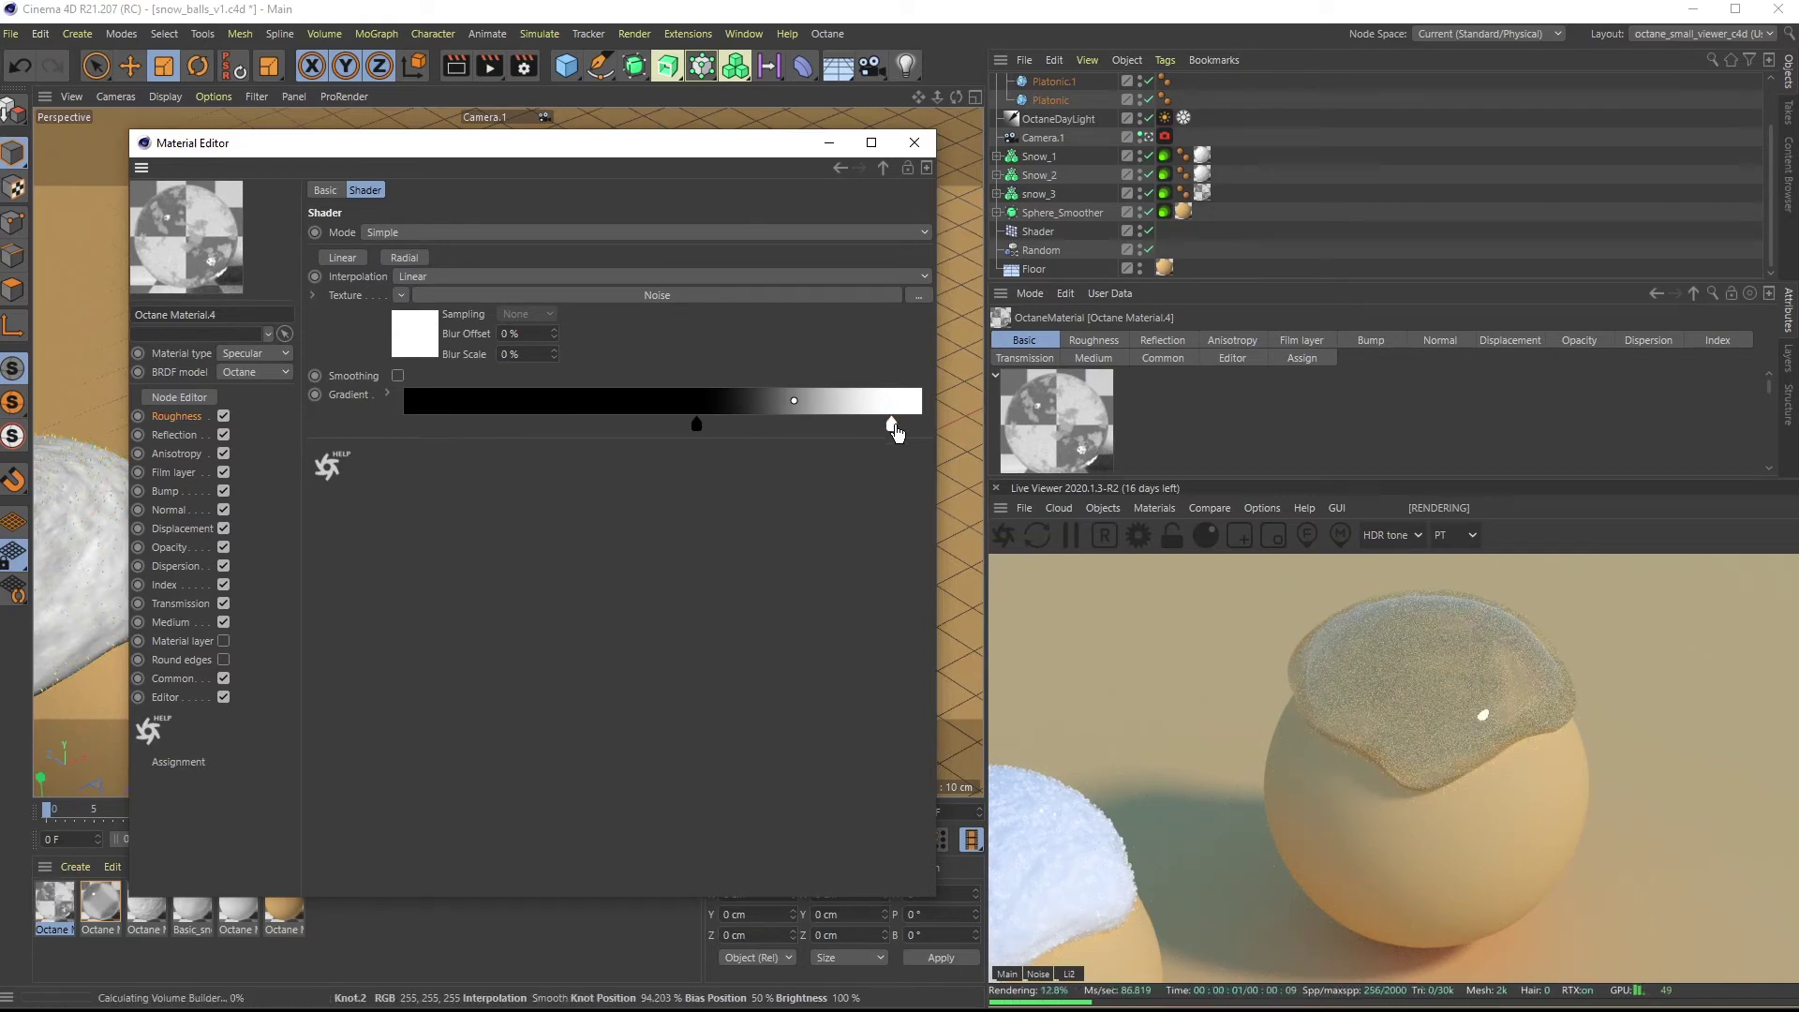
Darken the roughness gradient's white knot to grey with an HSV value of 56%
{"action": "double_click", "coordinate": [895, 429]}
{"action": "left_click_drag", "start_coordinate": [979, 487], "coordinate": [948, 497]}
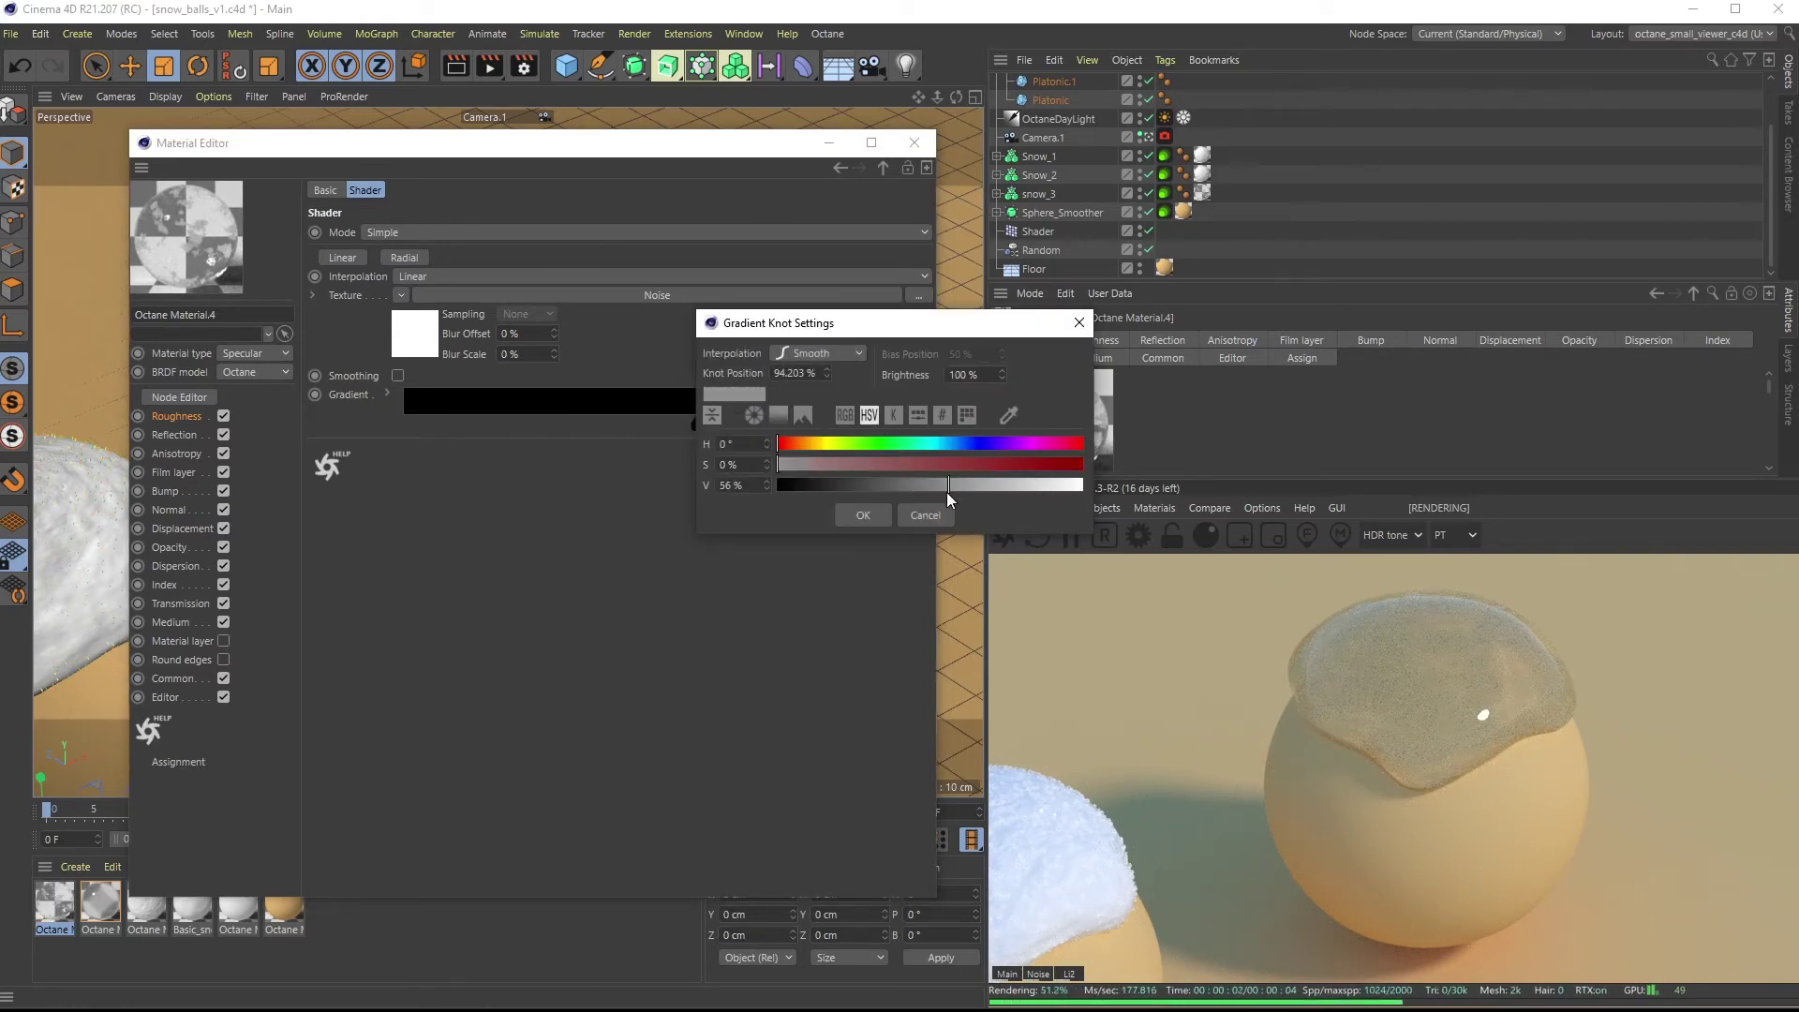
{"action": "left_click", "coordinate": [863, 515]}
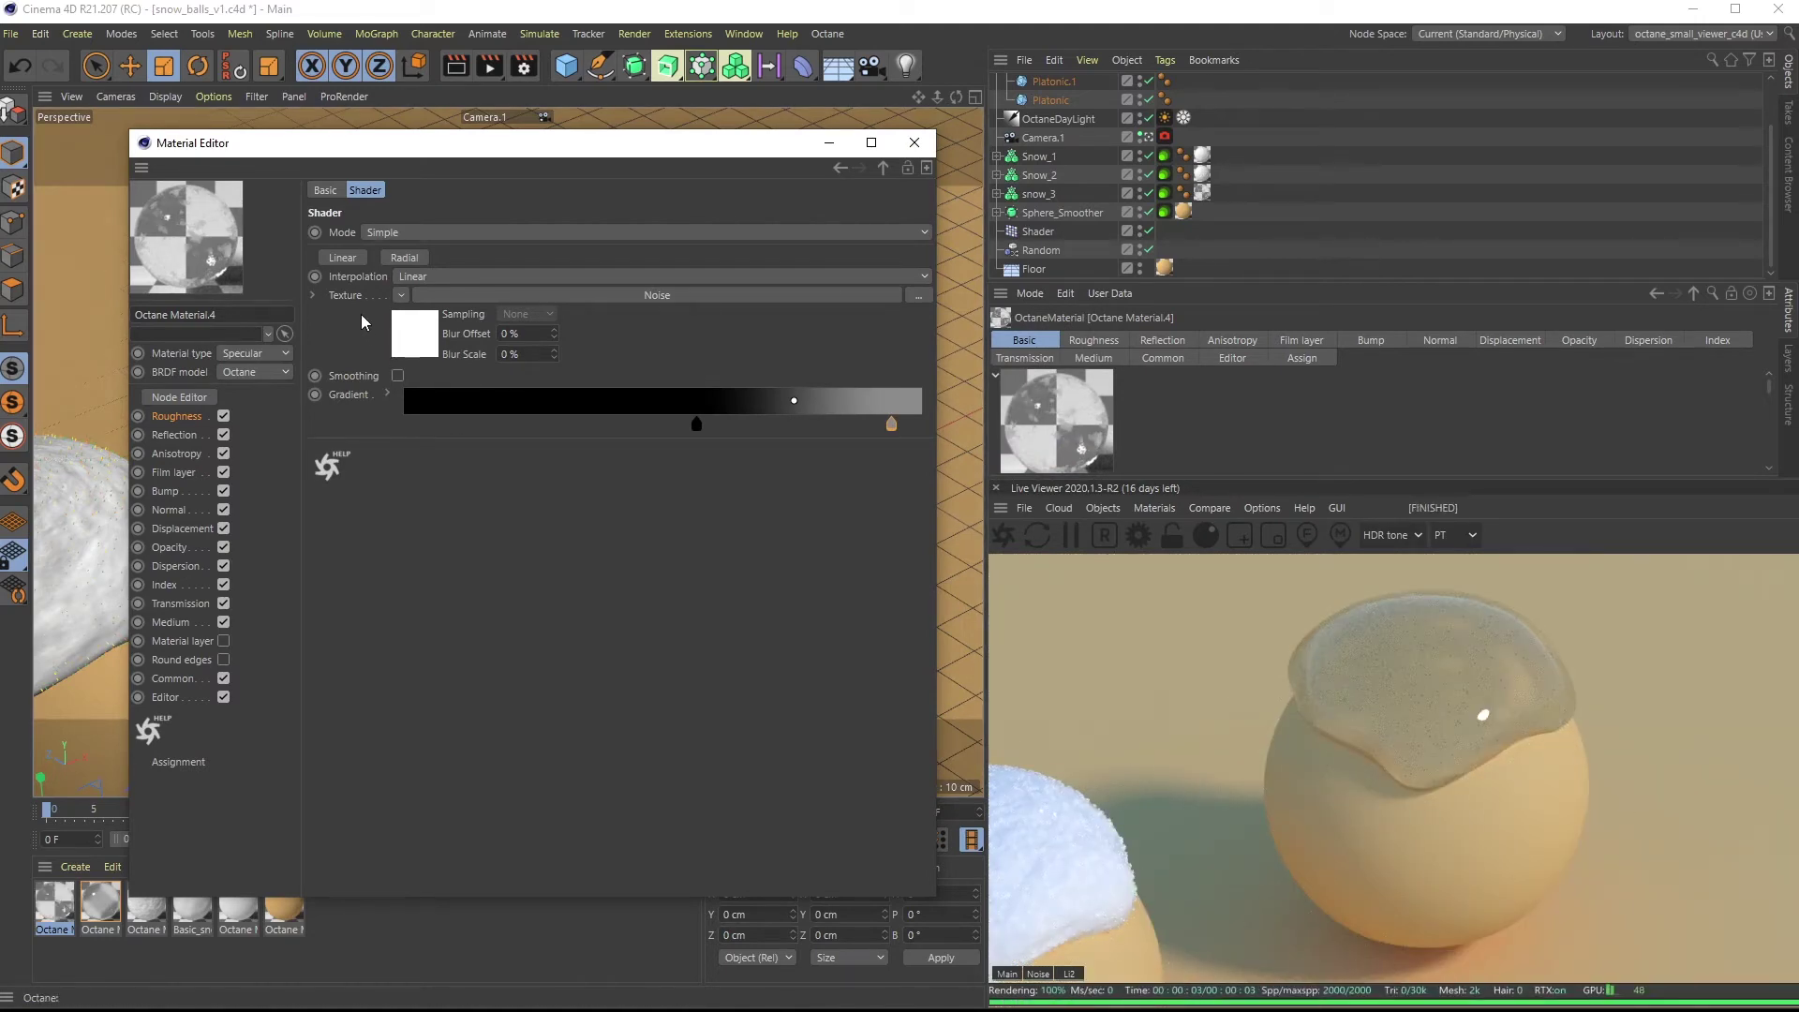
Connect the Noise node's output to the specular material's Bump input in the Octane Node Editor
{"action": "right_click", "coordinate": [337, 289]}
{"action": "left_click", "coordinate": [248, 461]}
{"action": "left_click", "coordinate": [187, 399]}
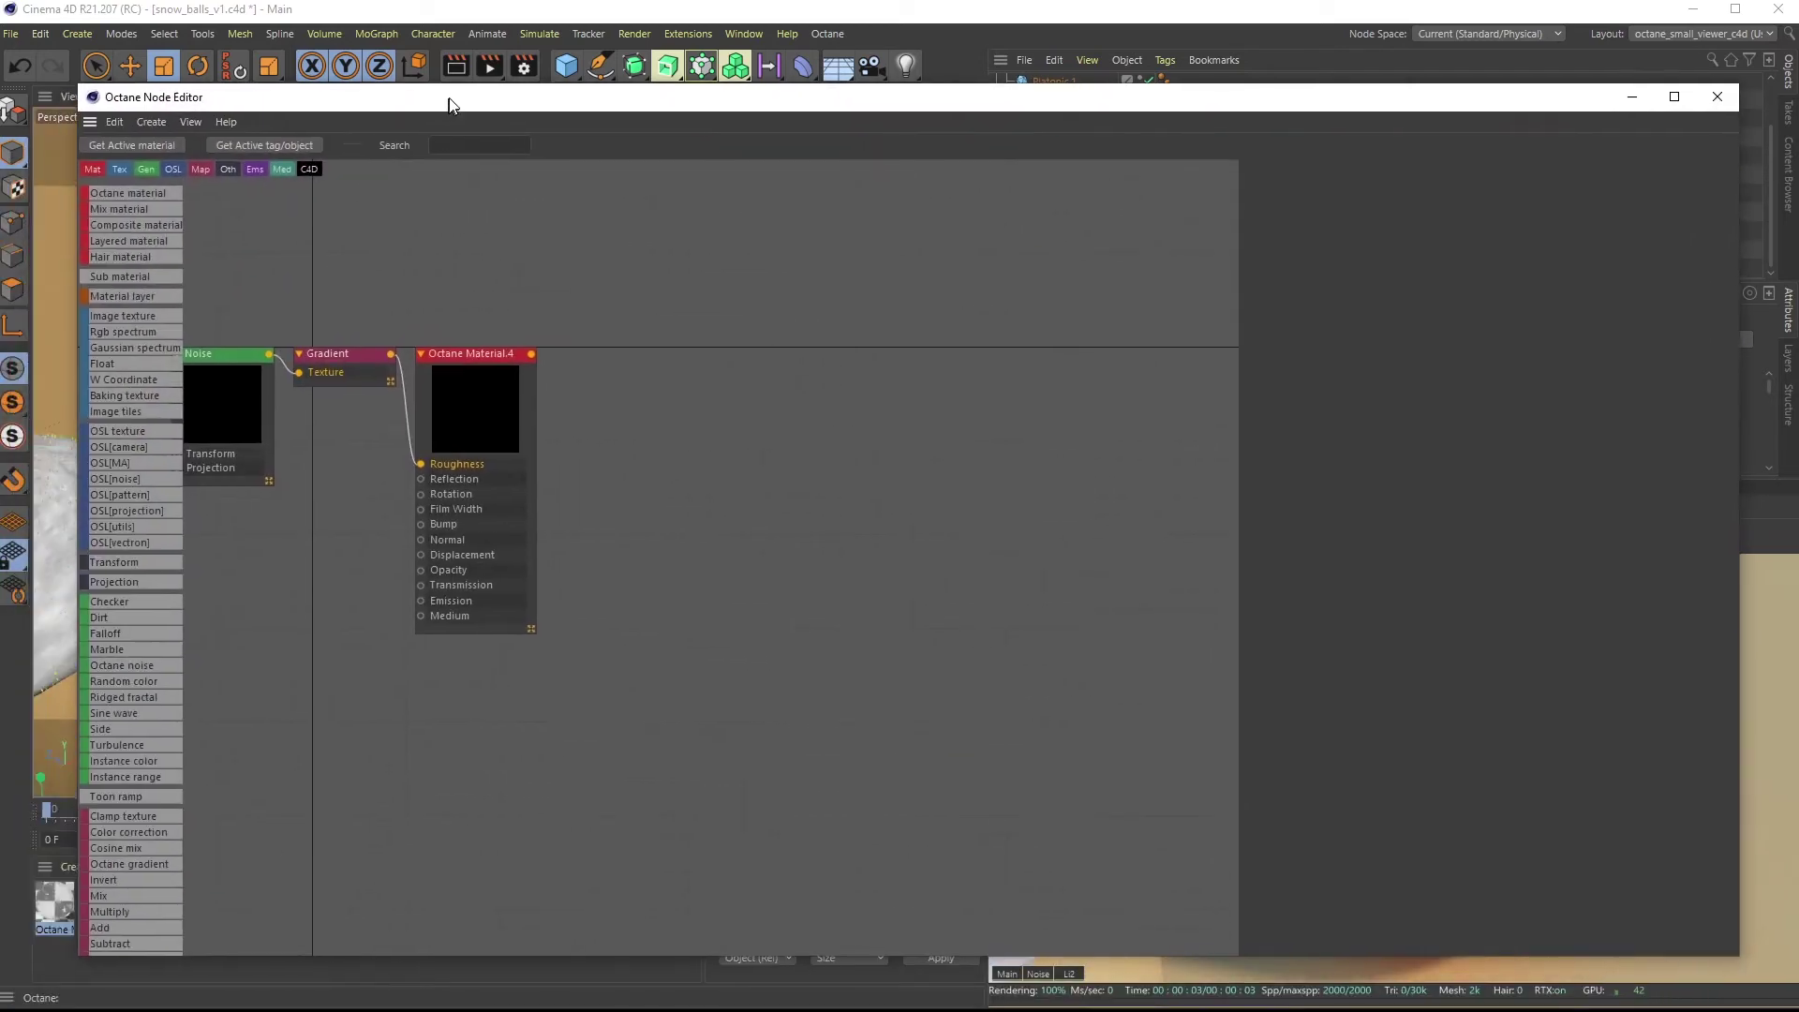
{"action": "middle_click_drag", "start_coordinate": [414, 761], "coordinate": [617, 802]}
{"action": "scroll", "coordinate": [722, 574], "scroll_direction": "down", "scroll_amount": 3}
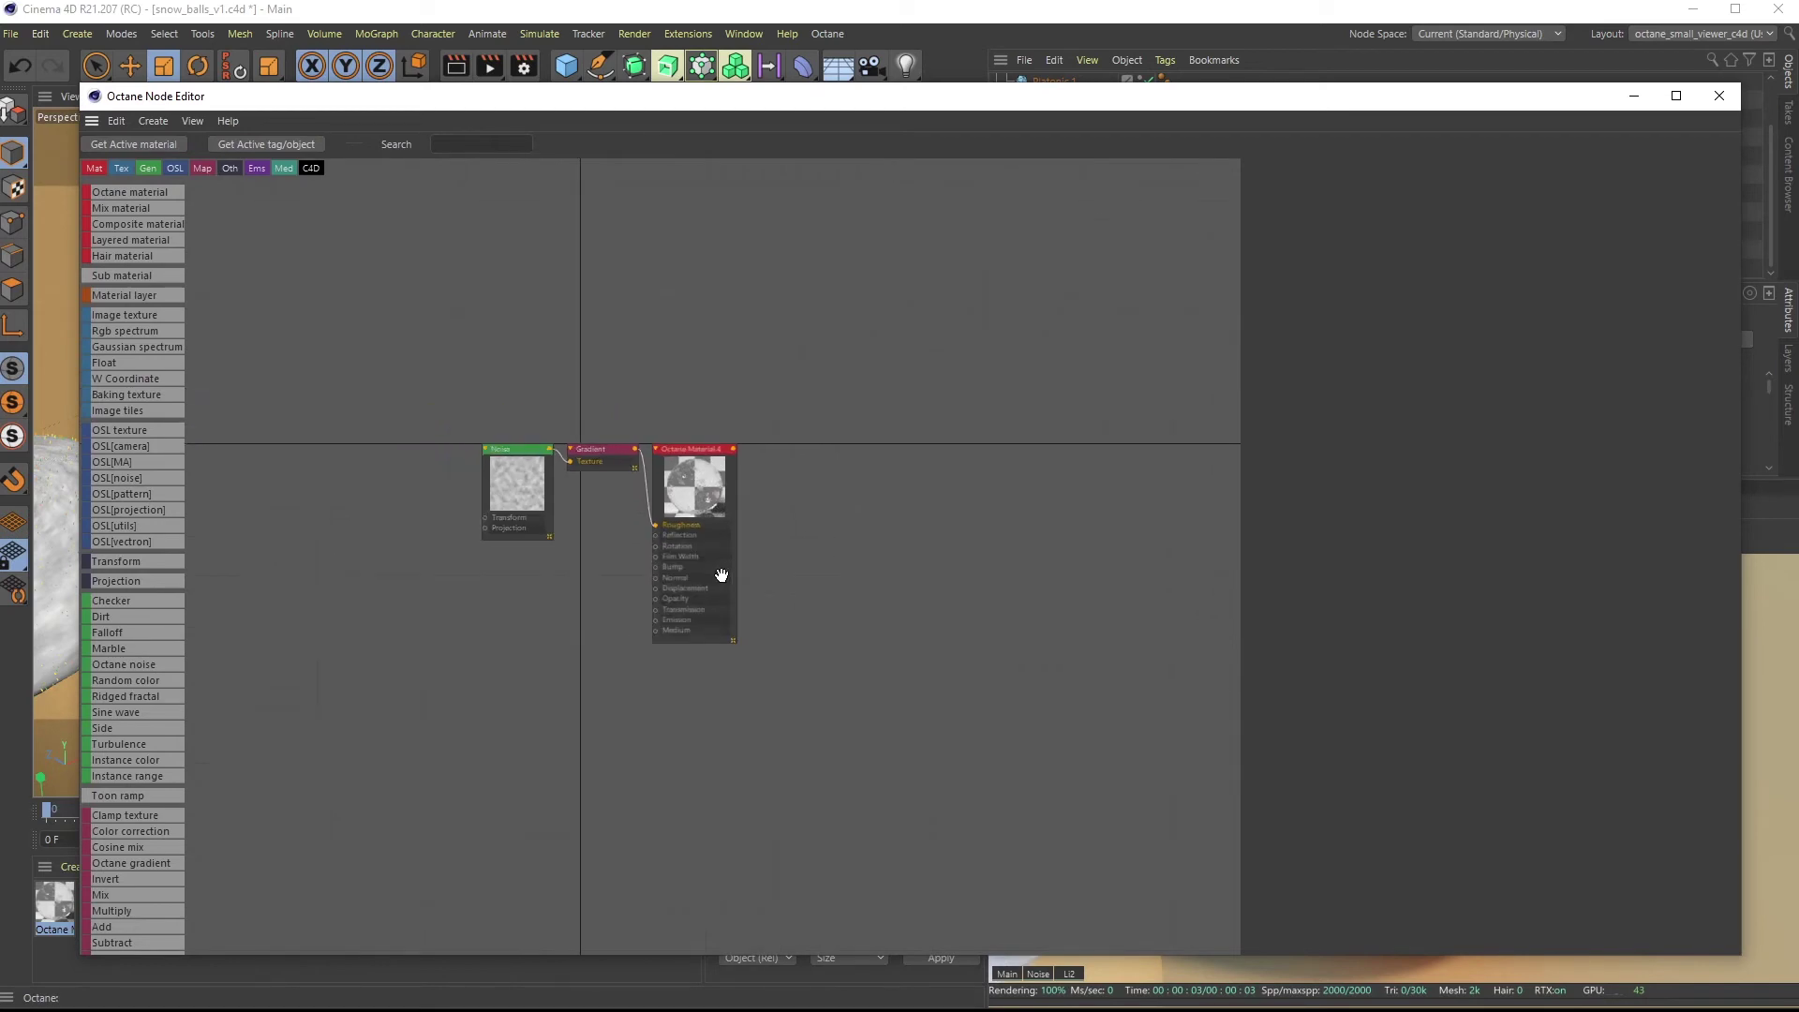
{"action": "scroll", "coordinate": [722, 574], "scroll_direction": "up", "scroll_amount": 5}
{"action": "scroll", "coordinate": [722, 574], "scroll_direction": "up", "scroll_amount": 1}
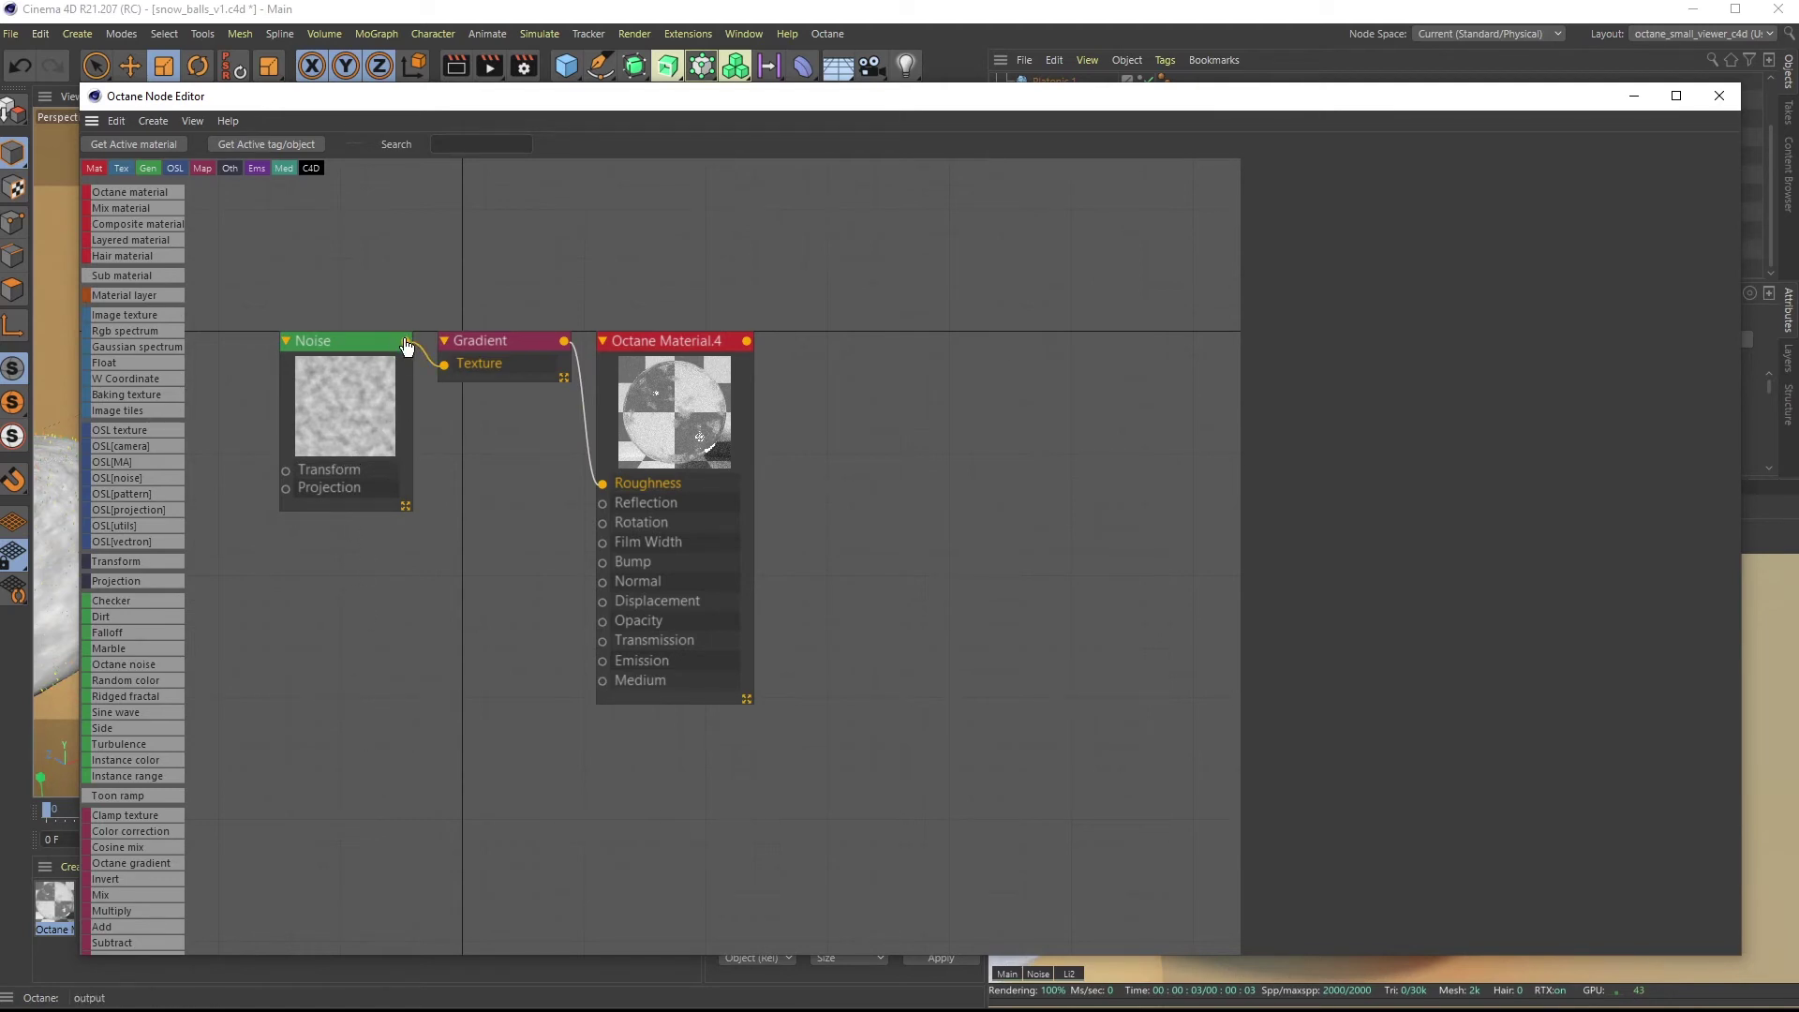
{"action": "left_click_drag", "start_coordinate": [406, 342], "coordinate": [605, 565]}
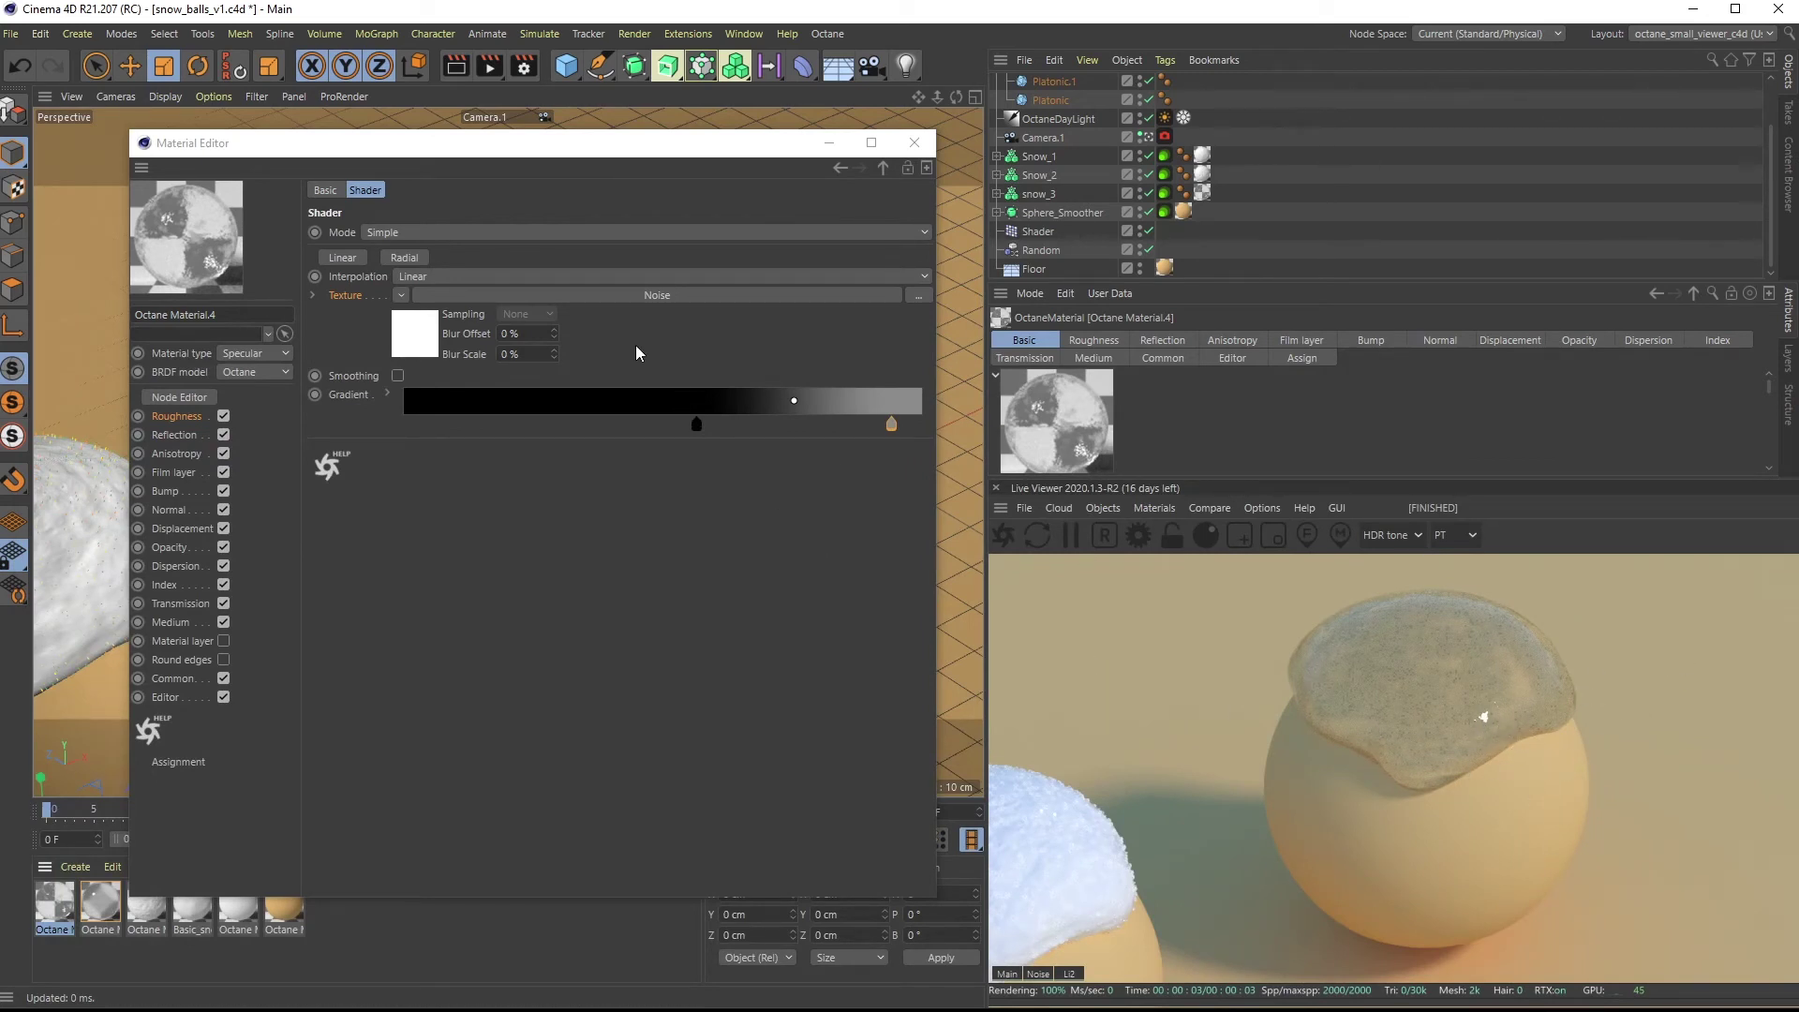
Check the Noise shader's settings in both the Roughness and Bump channels, and set its octaves to 2
{"action": "left_click", "coordinate": [647, 295]}
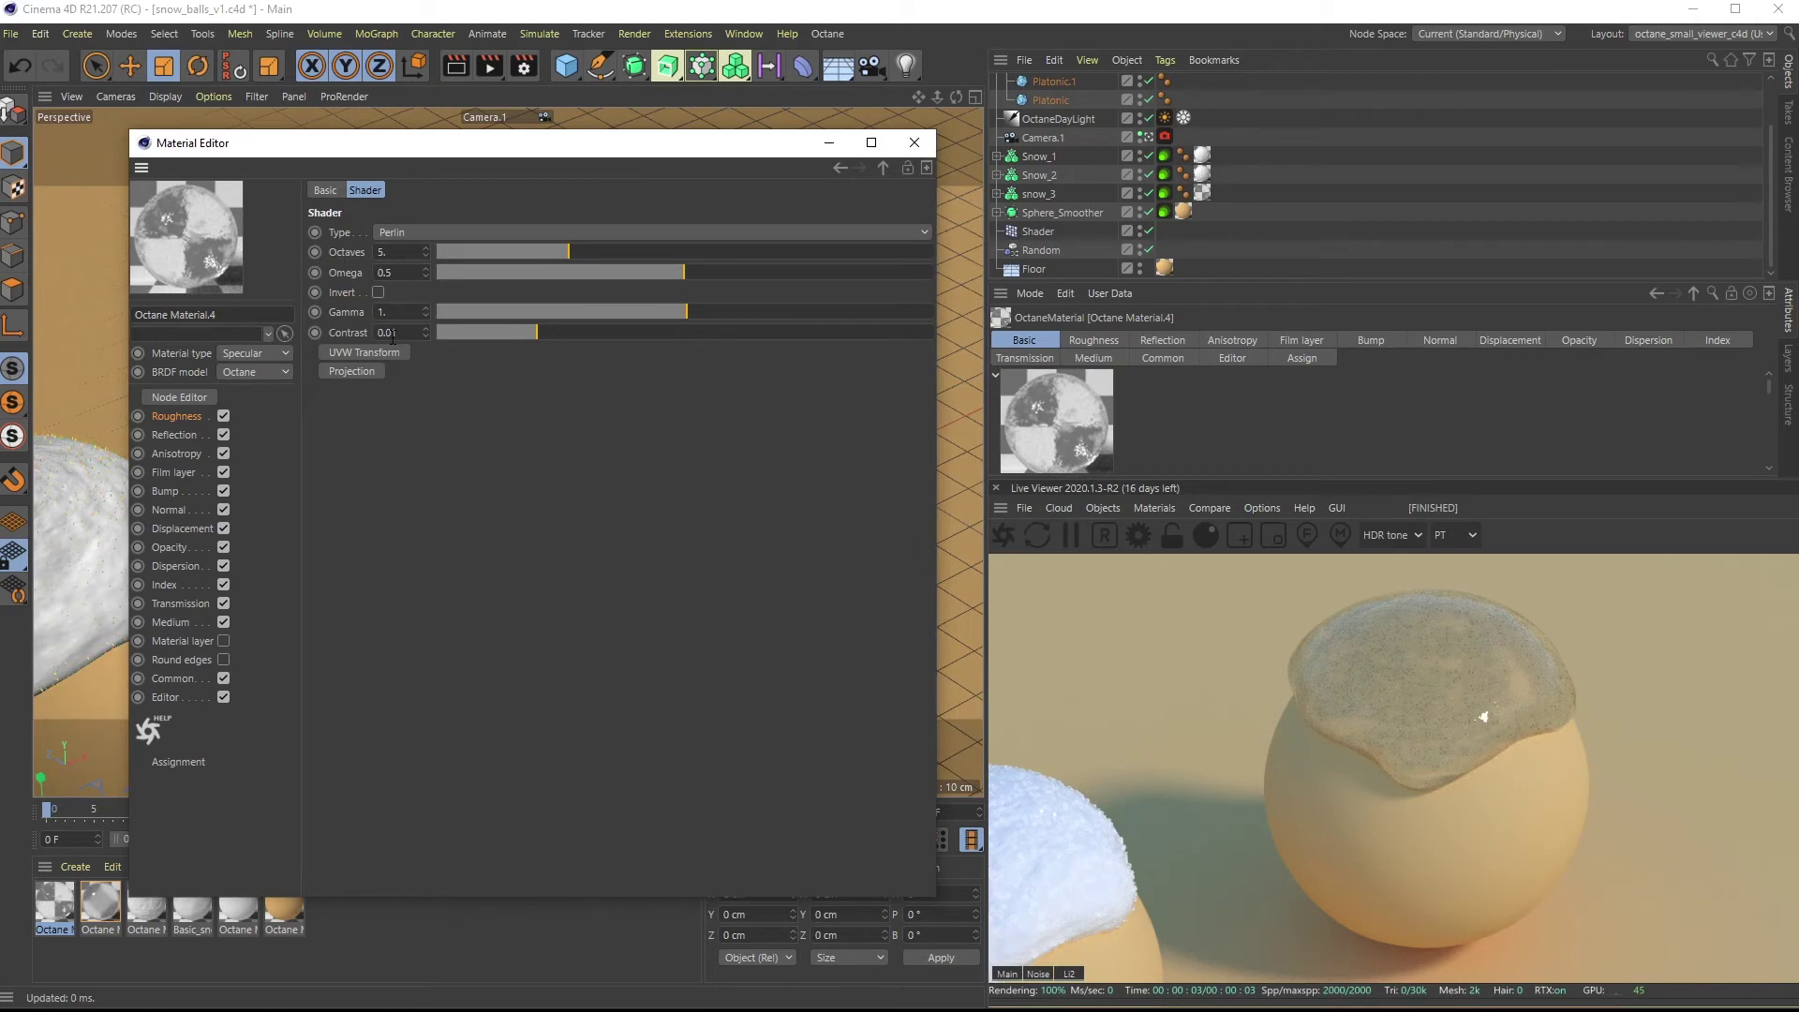
{"action": "left_click", "coordinate": [166, 491]}
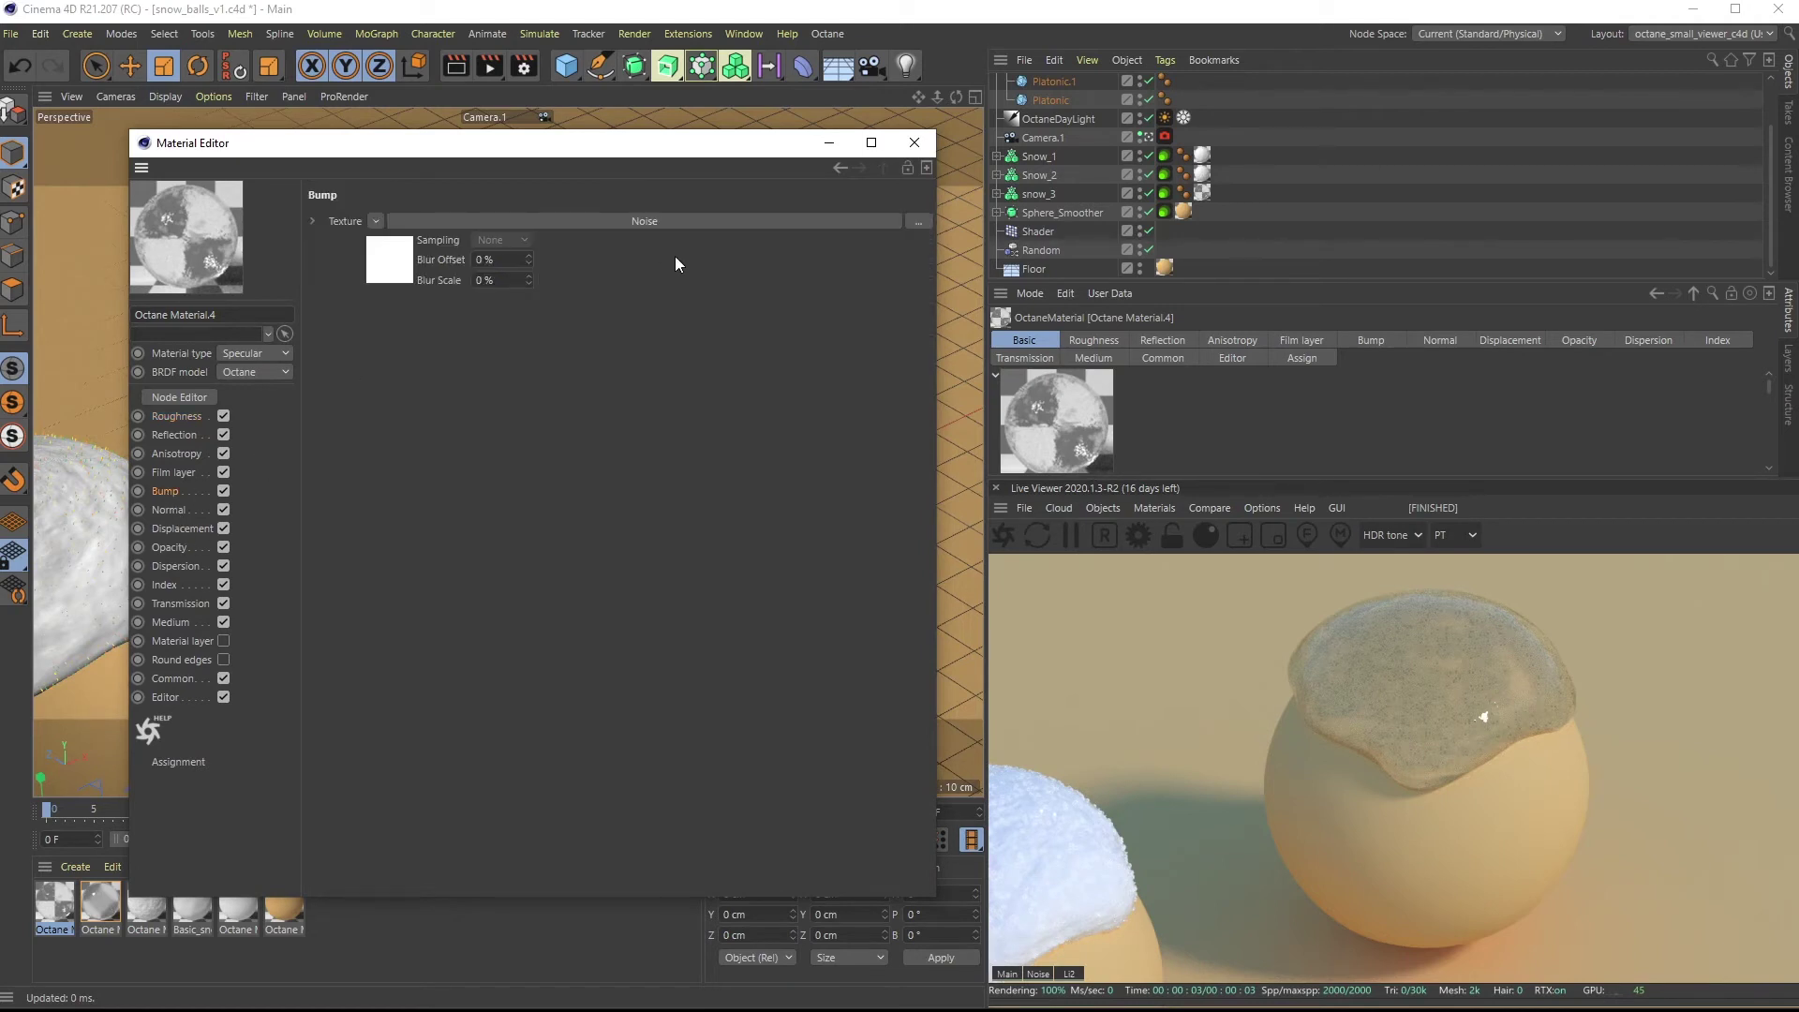
{"action": "left_click", "coordinate": [645, 222]}
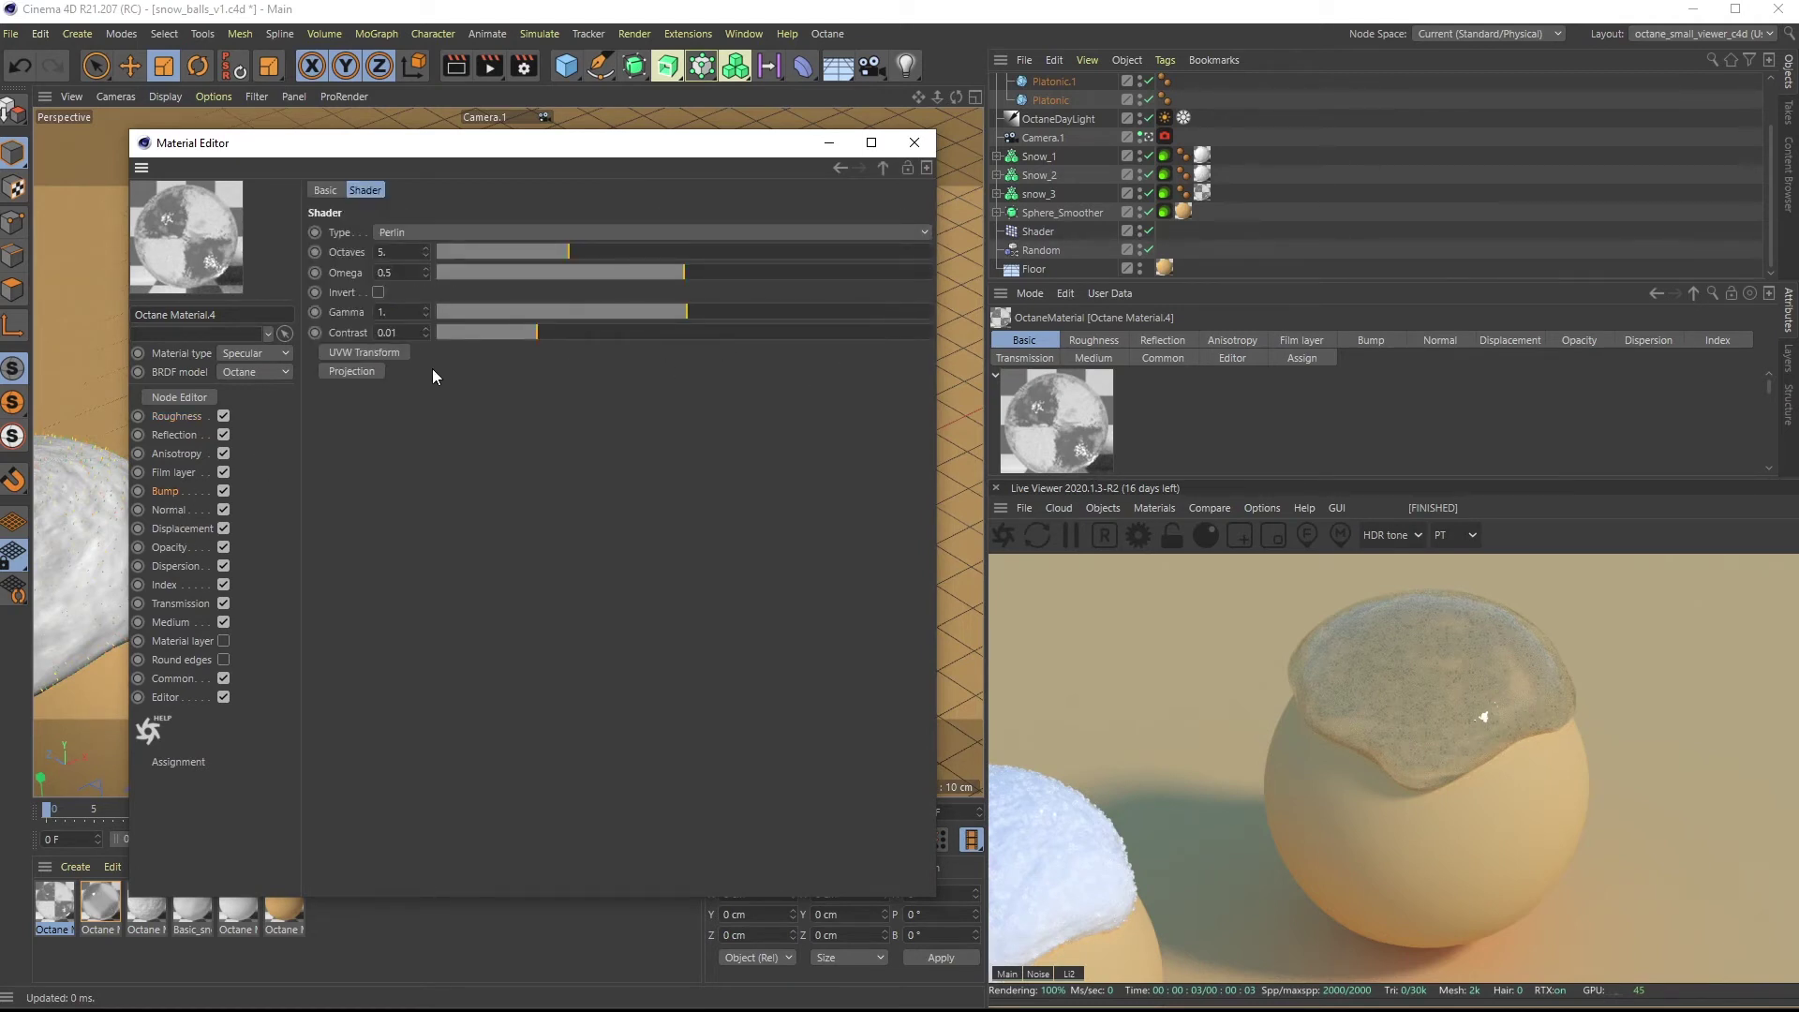
{"action": "left_click", "coordinate": [183, 418]}
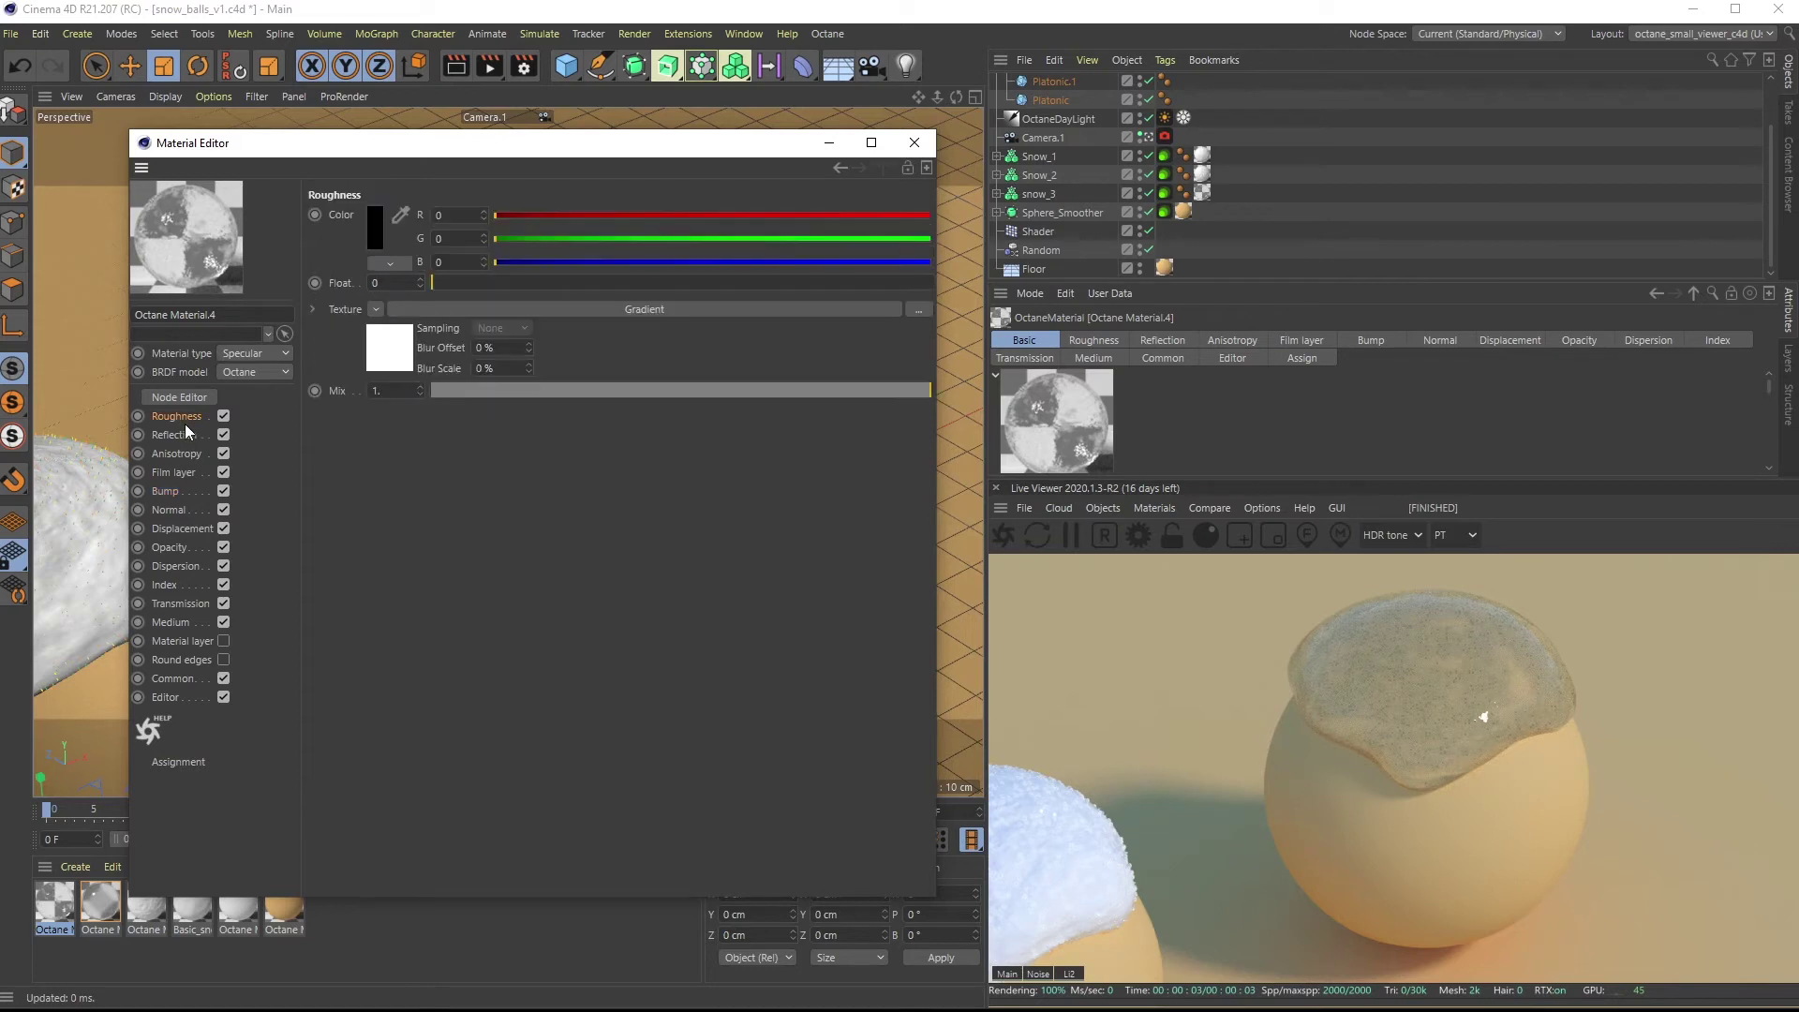
{"action": "left_click", "coordinate": [496, 308]}
{"action": "left_click", "coordinate": [520, 294]}
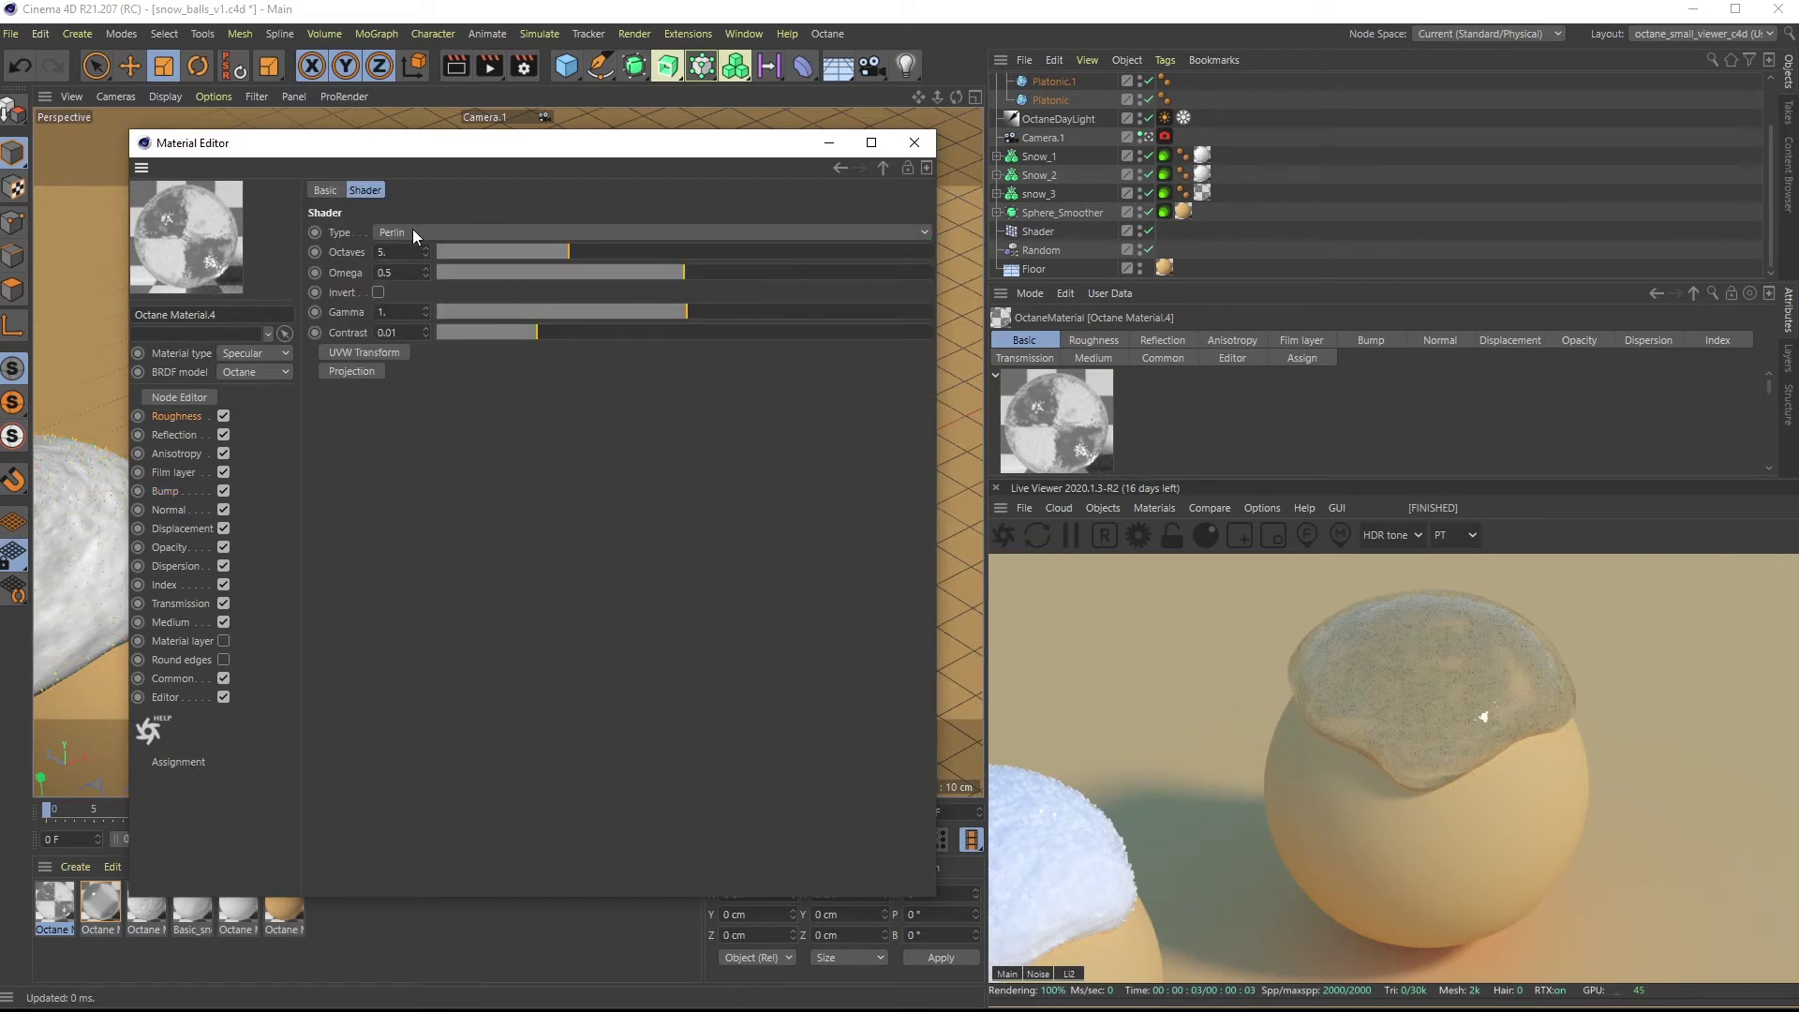
{"action": "double_click", "coordinate": [401, 252]}
{"action": "type", "text": "2"}
{"action": "key", "text": "Return"}
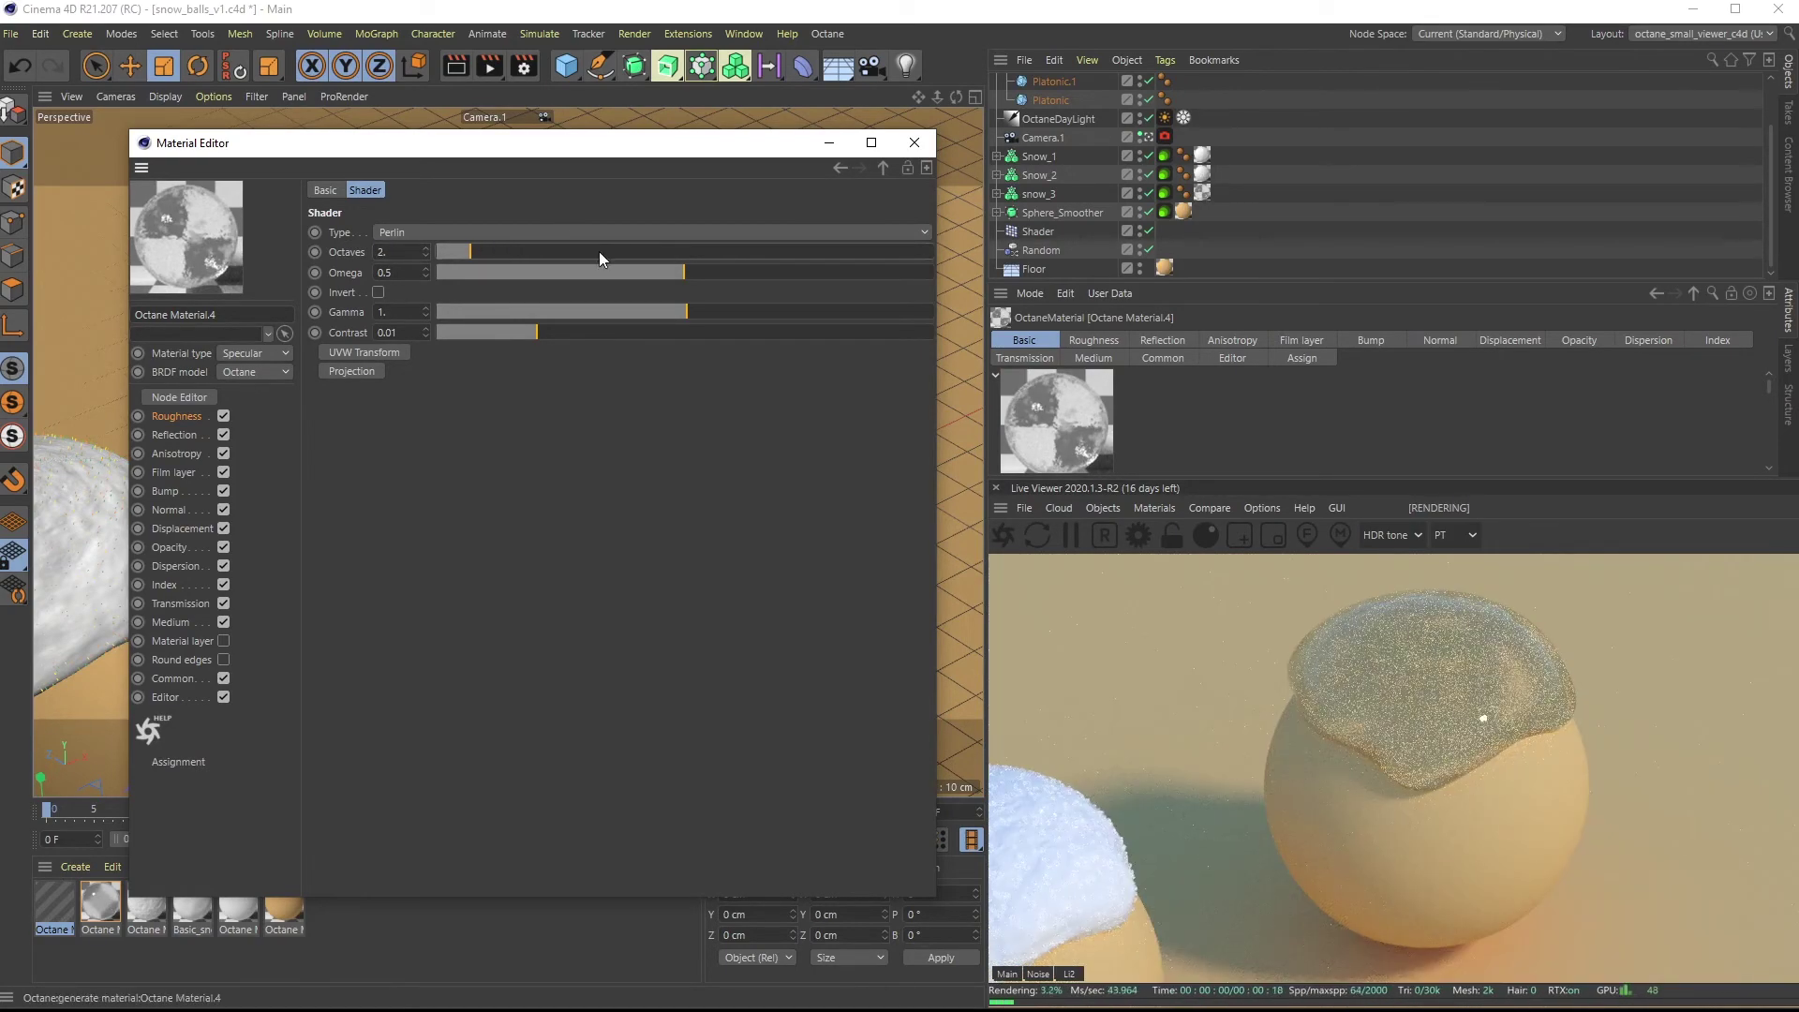
Try the Noise shader's octaves at 11 and settle on 3
{"action": "left_click_drag", "start_coordinate": [585, 257], "coordinate": [790, 260]}
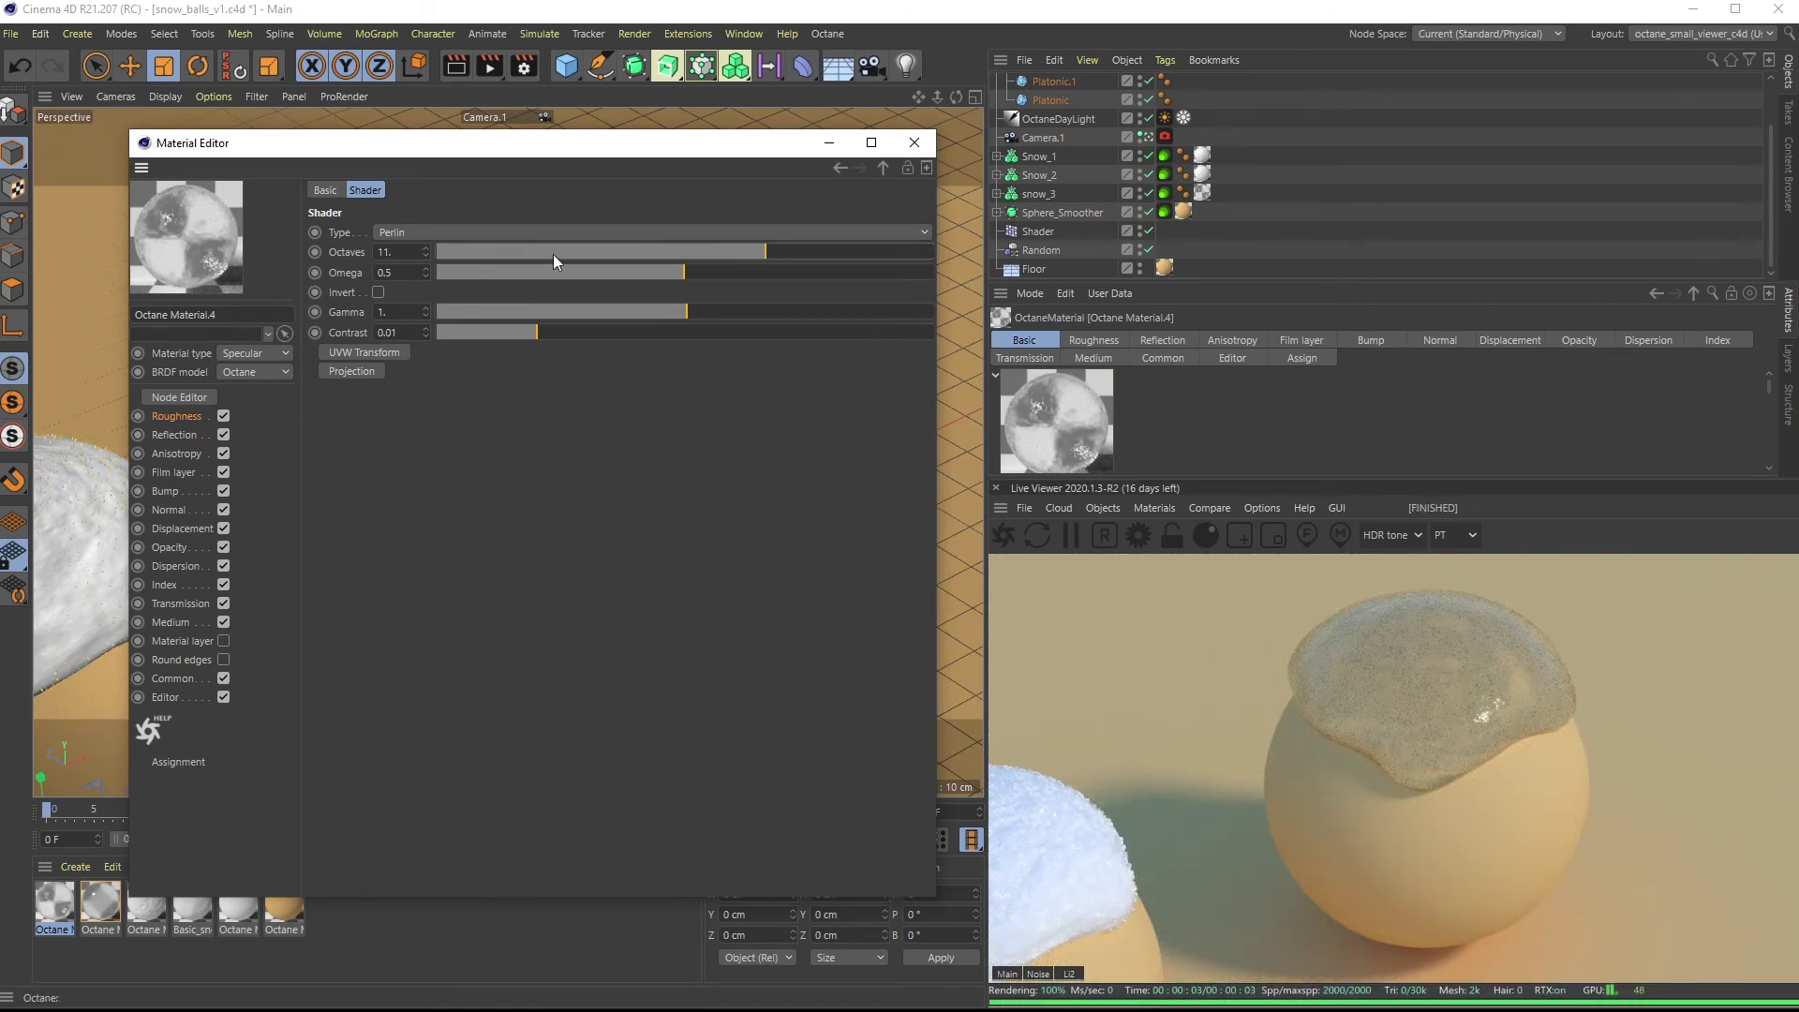
{"action": "left_click_drag", "start_coordinate": [553, 255], "coordinate": [527, 249]}
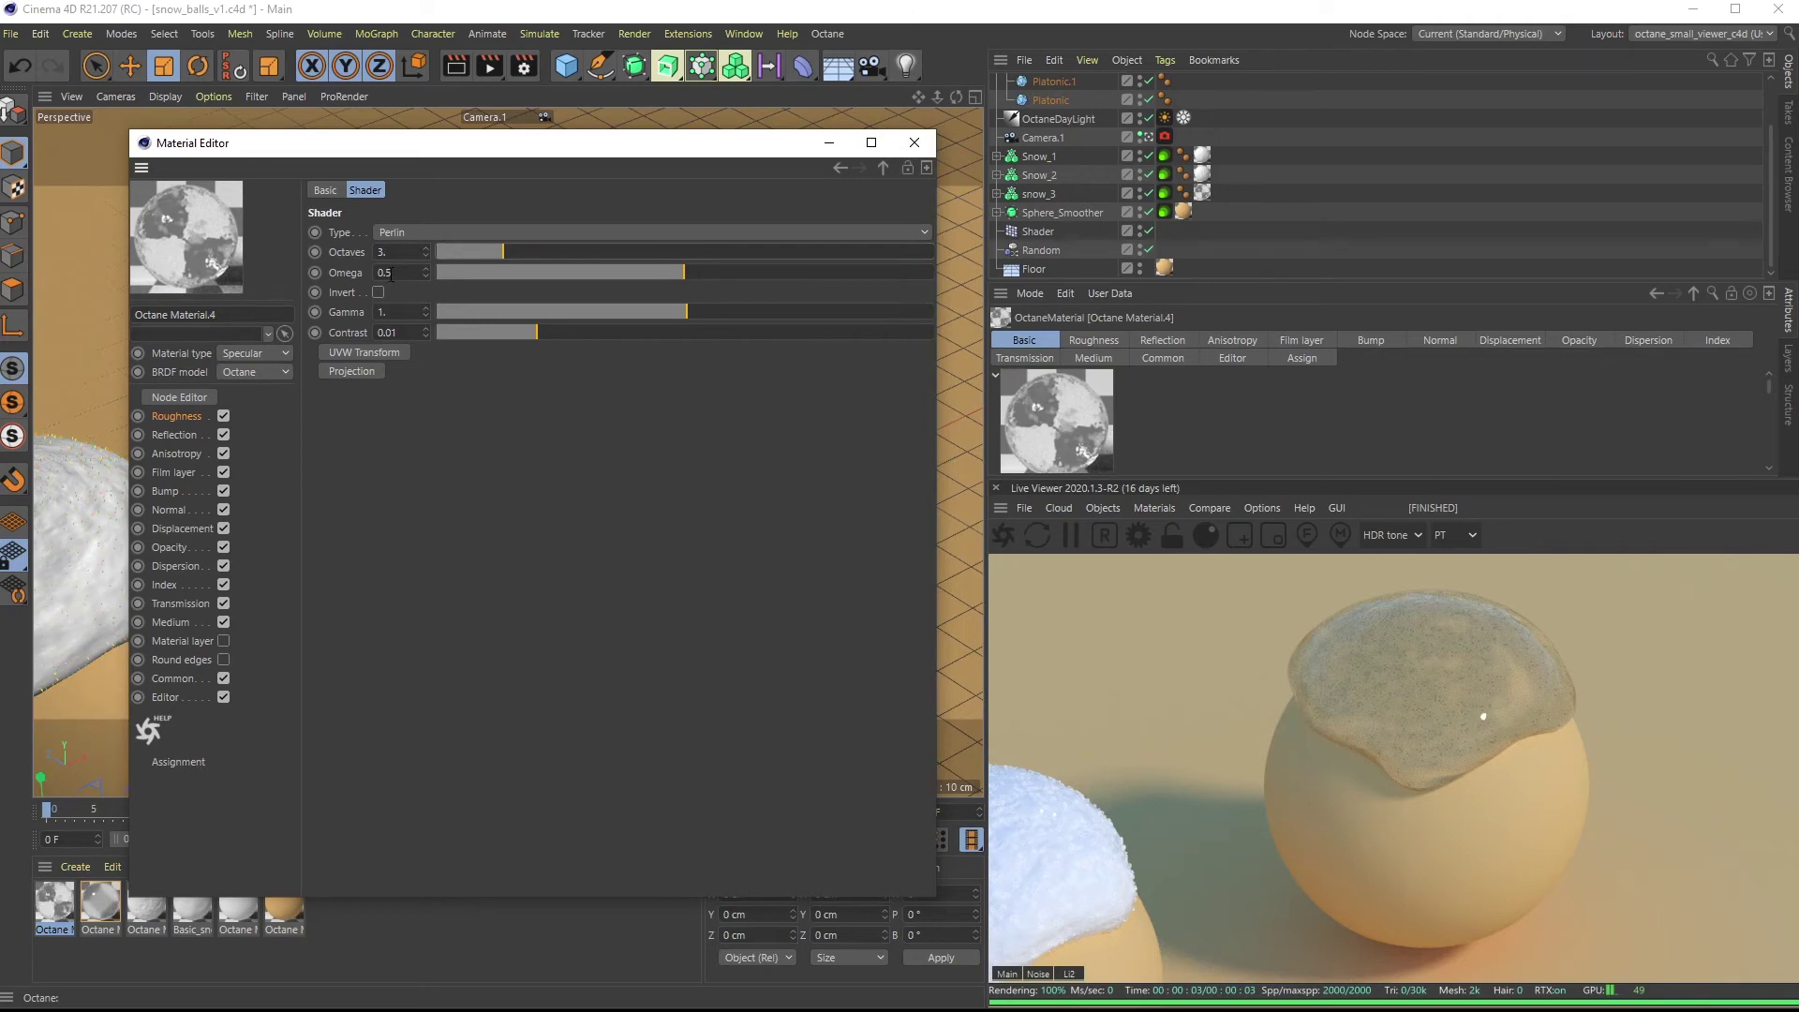
Try Omega at about 0.17 and about 0.91 on the Noise shader, undoing each change
{"action": "left_click_drag", "start_coordinate": [637, 270], "coordinate": [521, 279]}
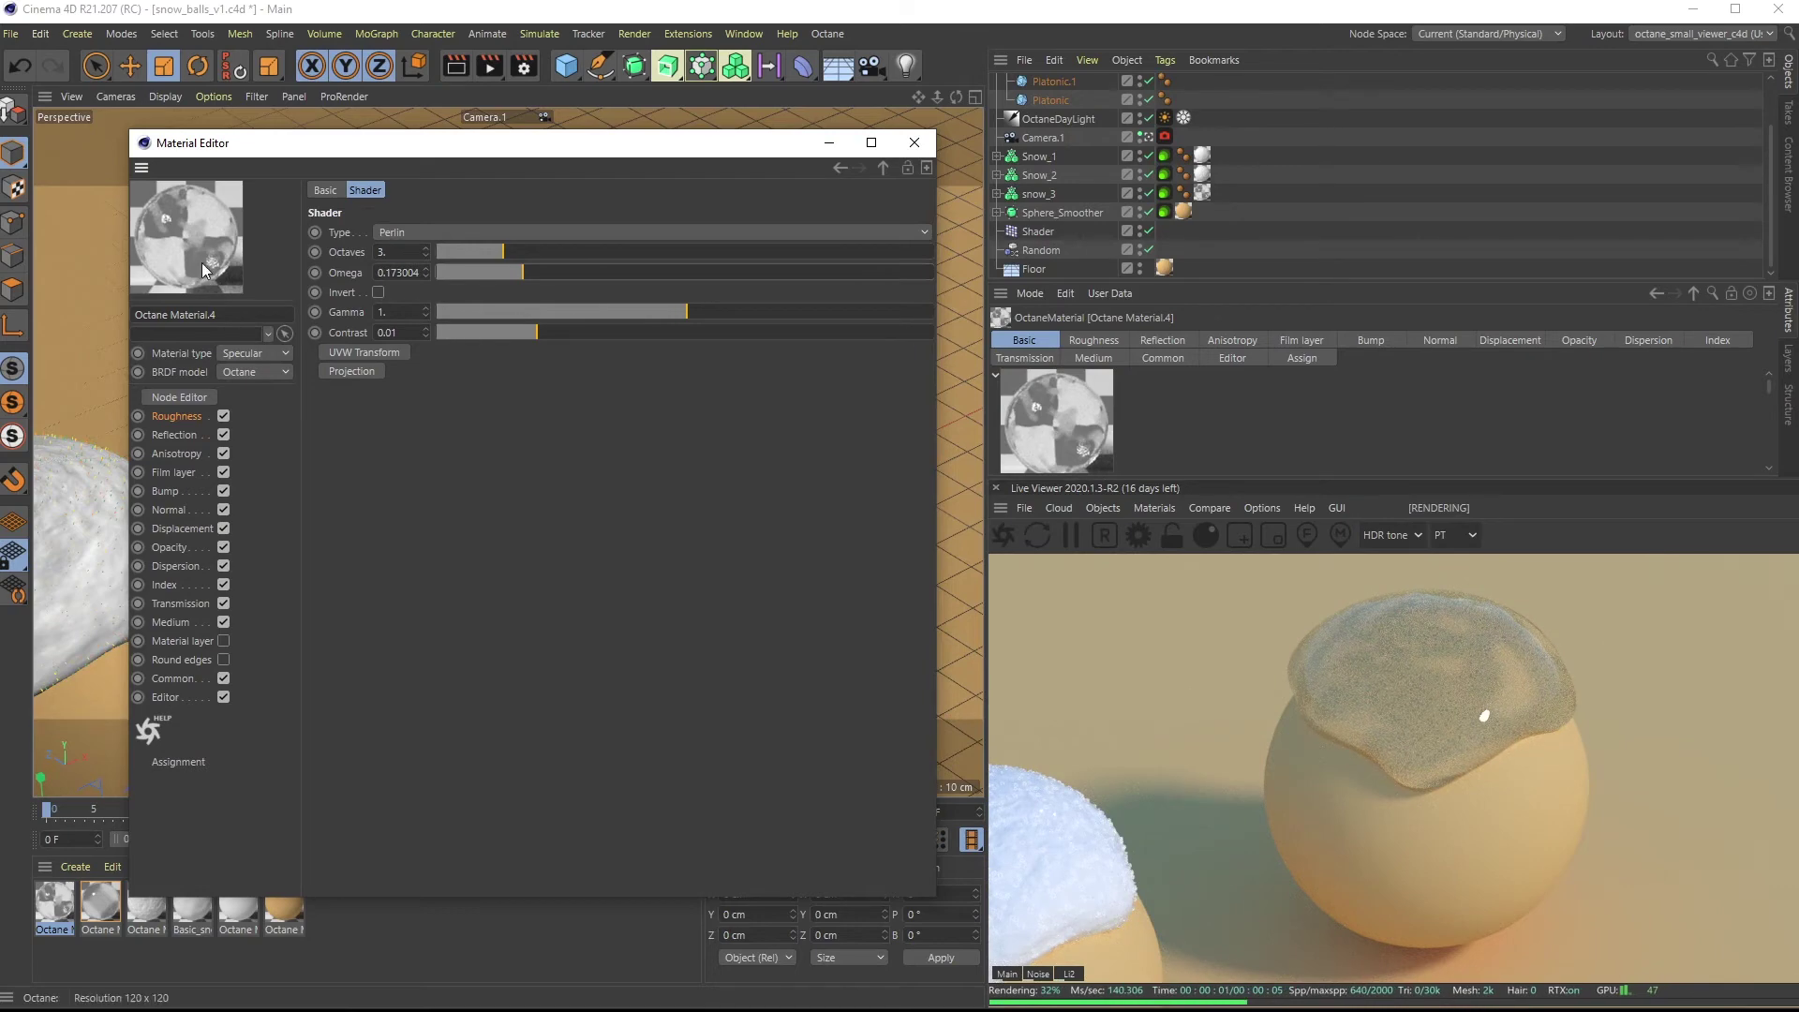
{"action": "key", "text": "ctrl+z"}
{"action": "left_click", "coordinate": [885, 272]}
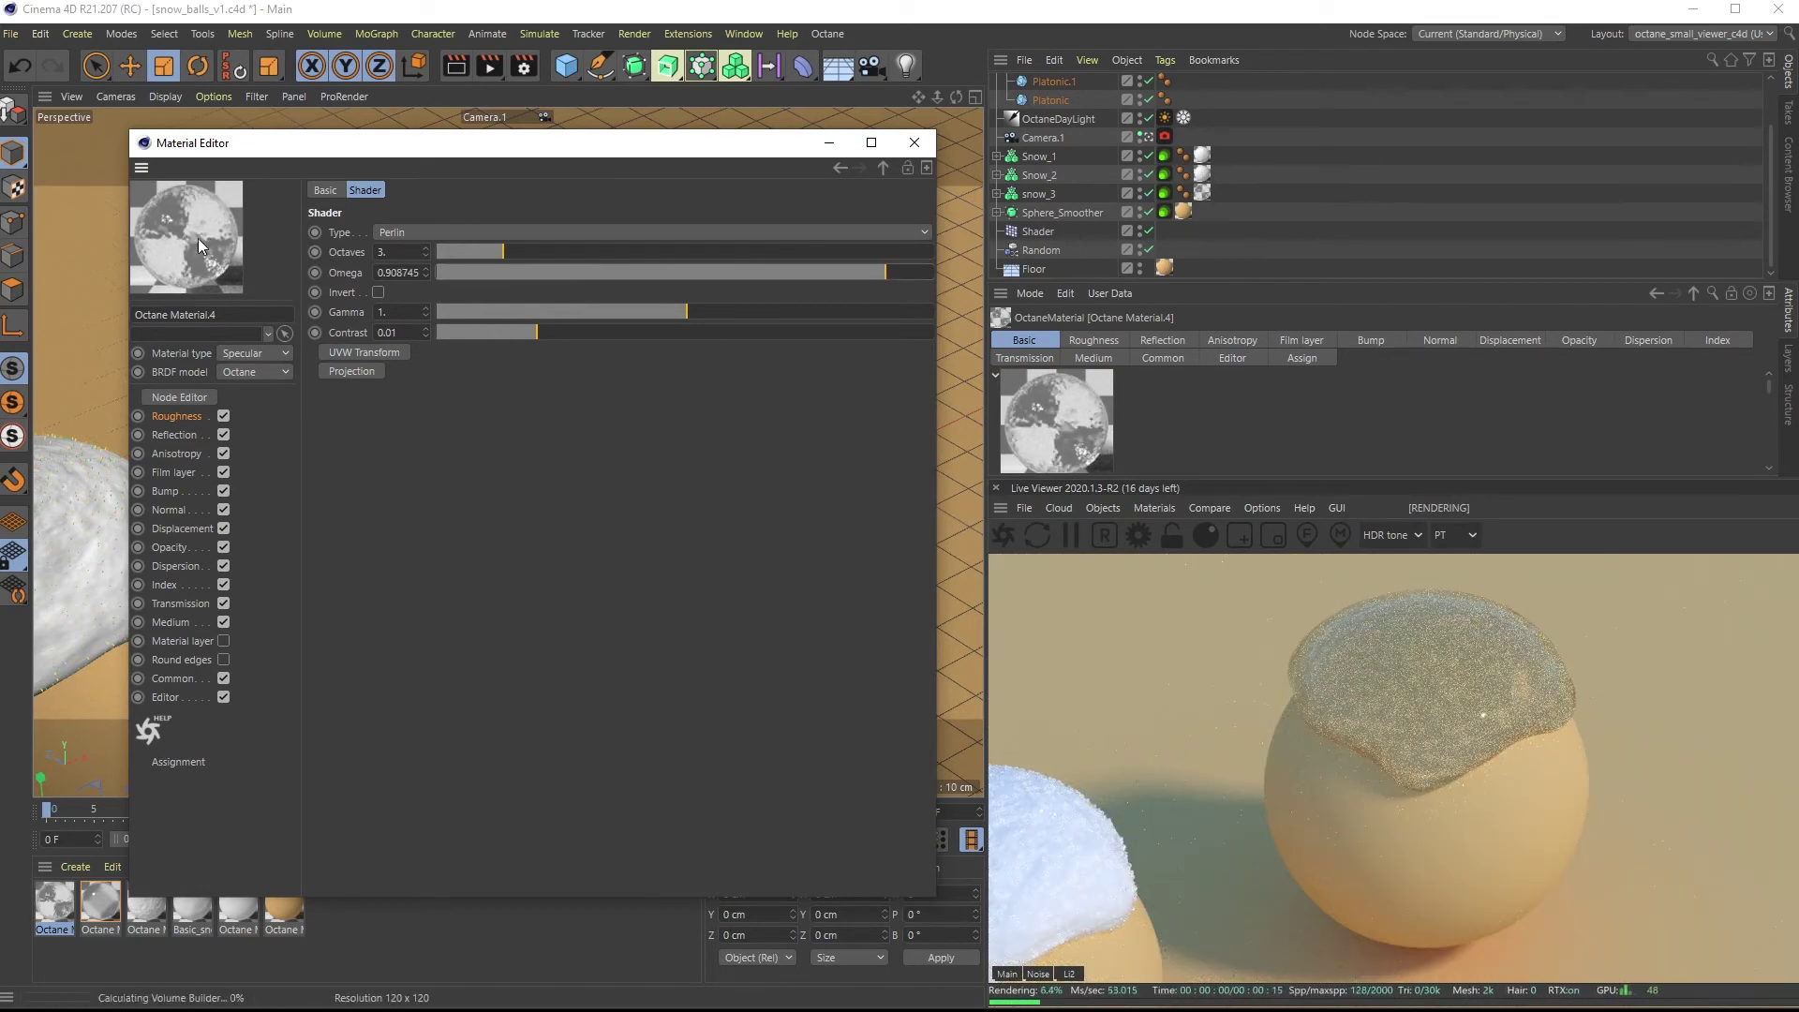
{"action": "key", "text": "ctrl+z"}
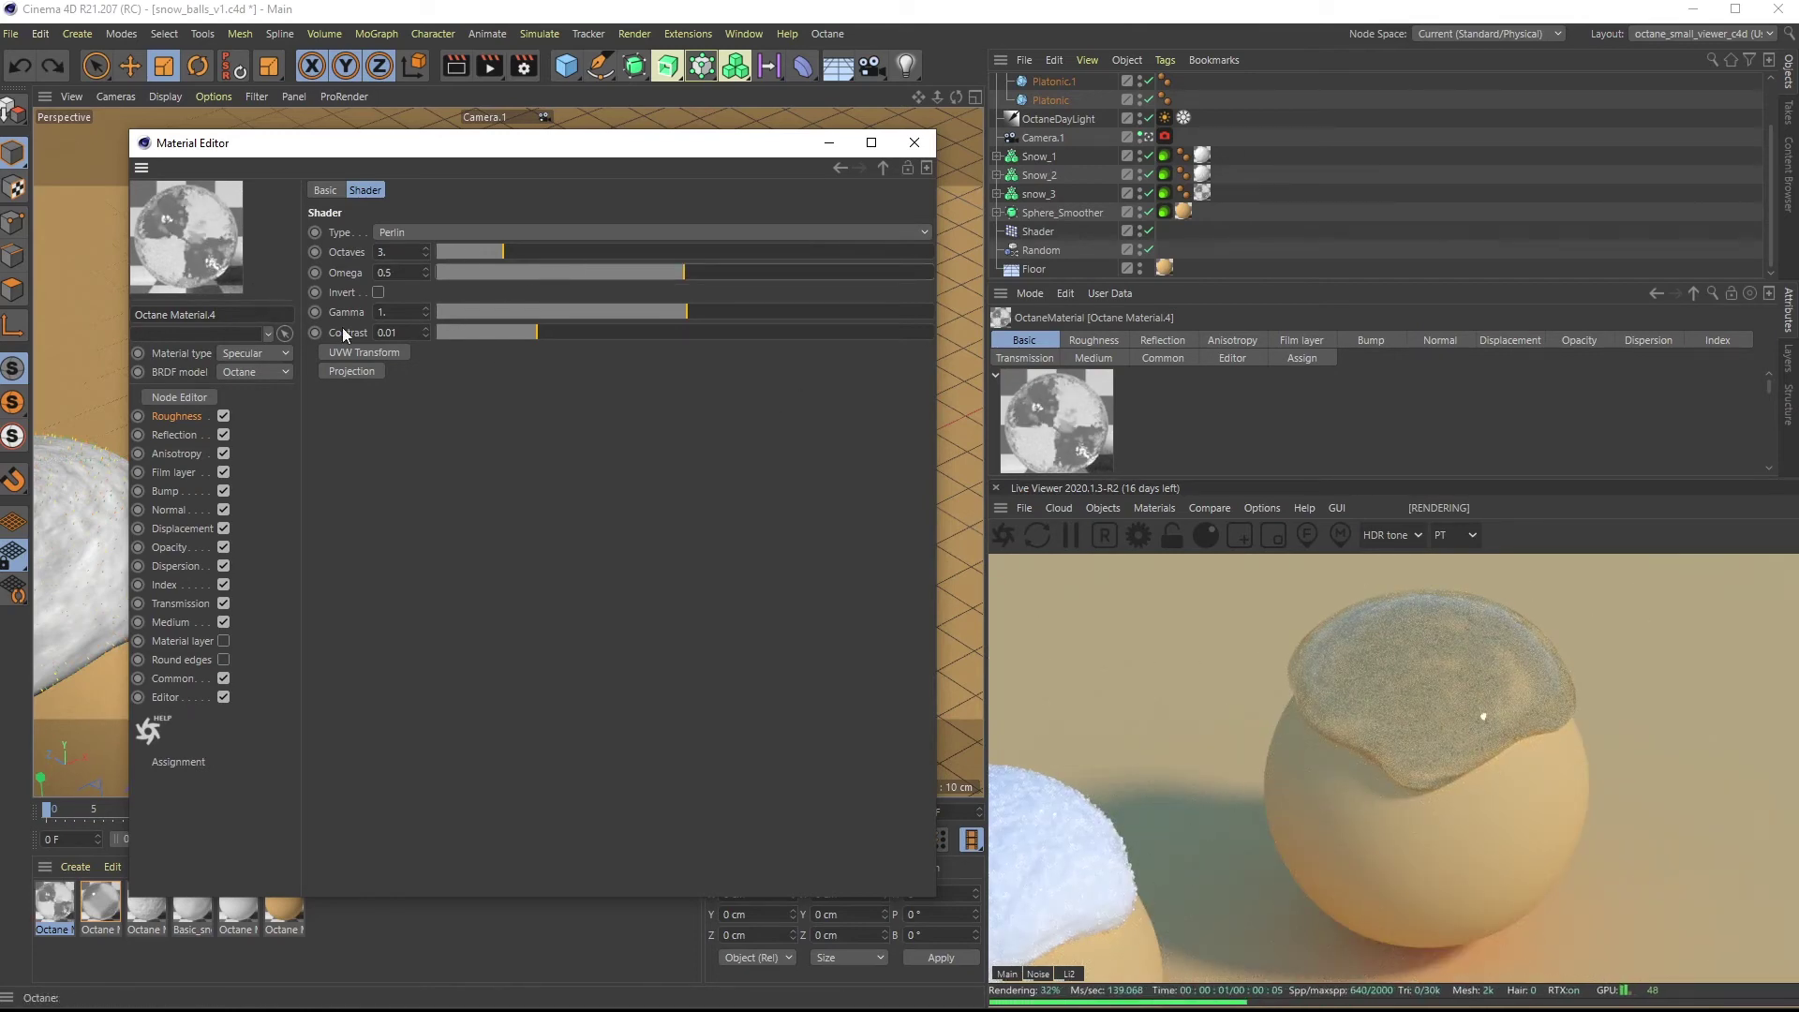
Invert the Noise shader and, after trying several contrast levels, set its contrast to 7
{"action": "left_click", "coordinate": [378, 293]}
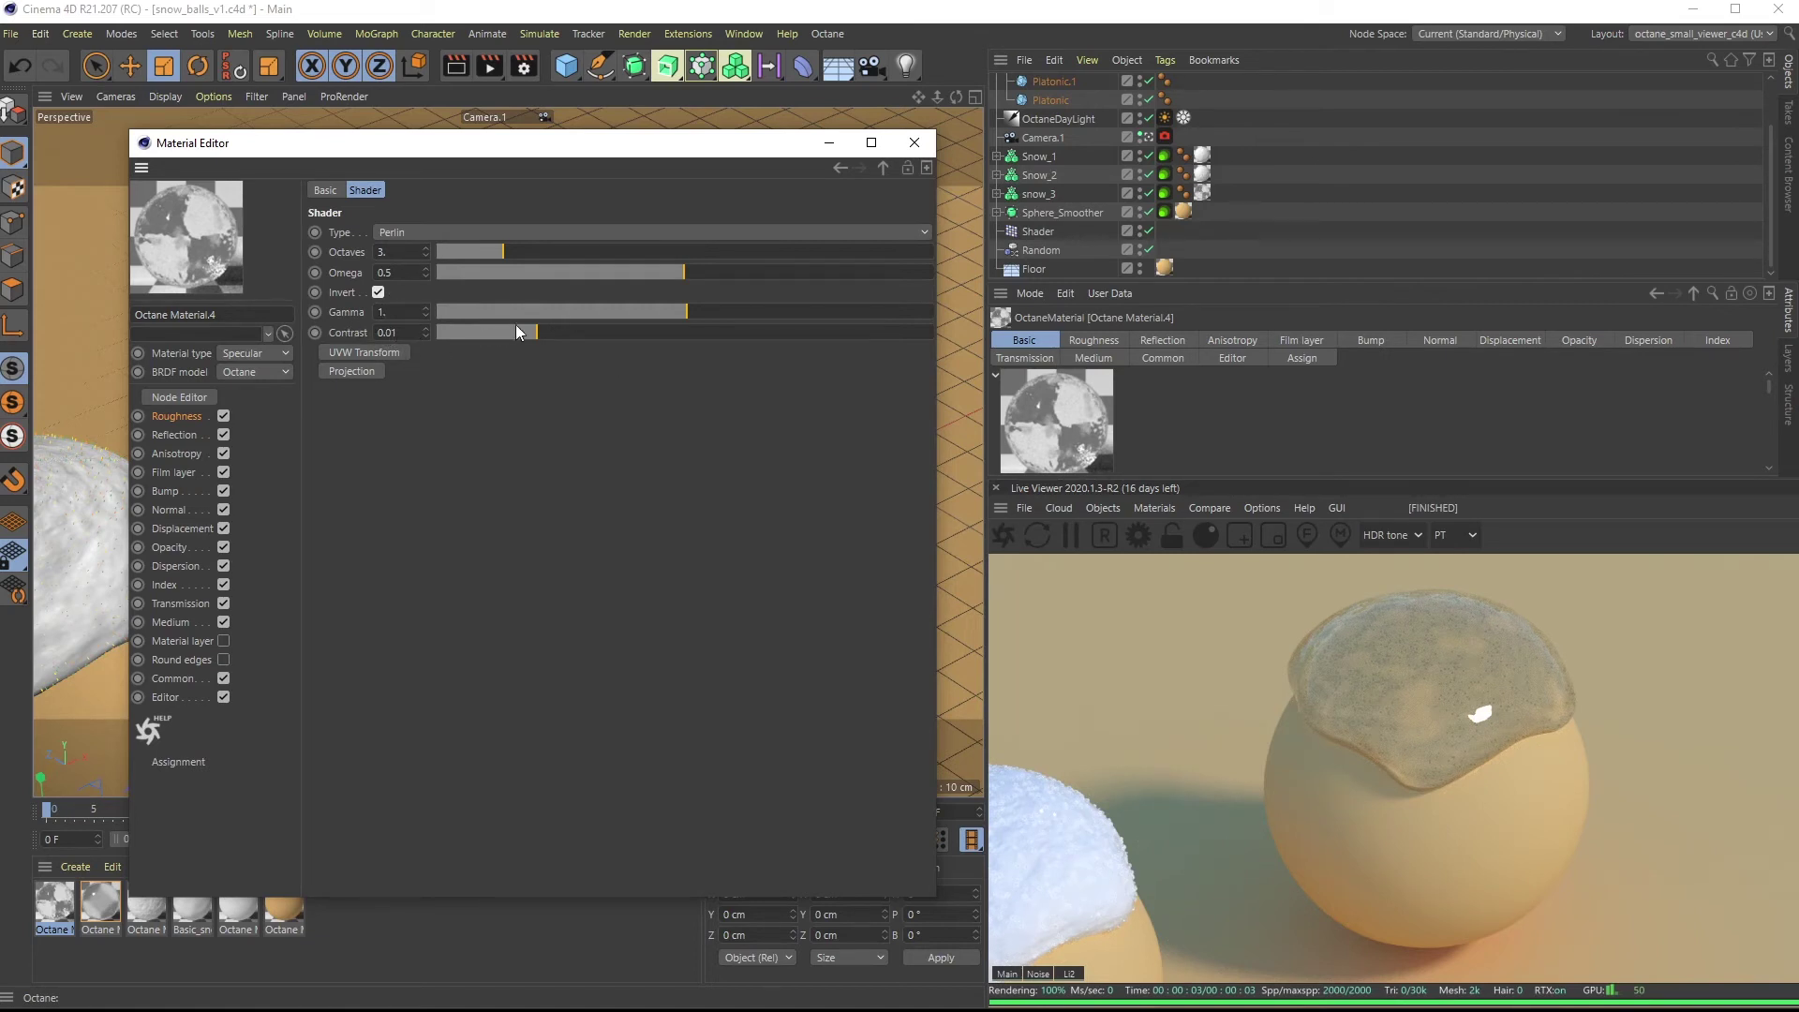
{"action": "left_click_drag", "start_coordinate": [549, 336], "coordinate": [492, 334]}
{"action": "left_click", "coordinate": [610, 333]}
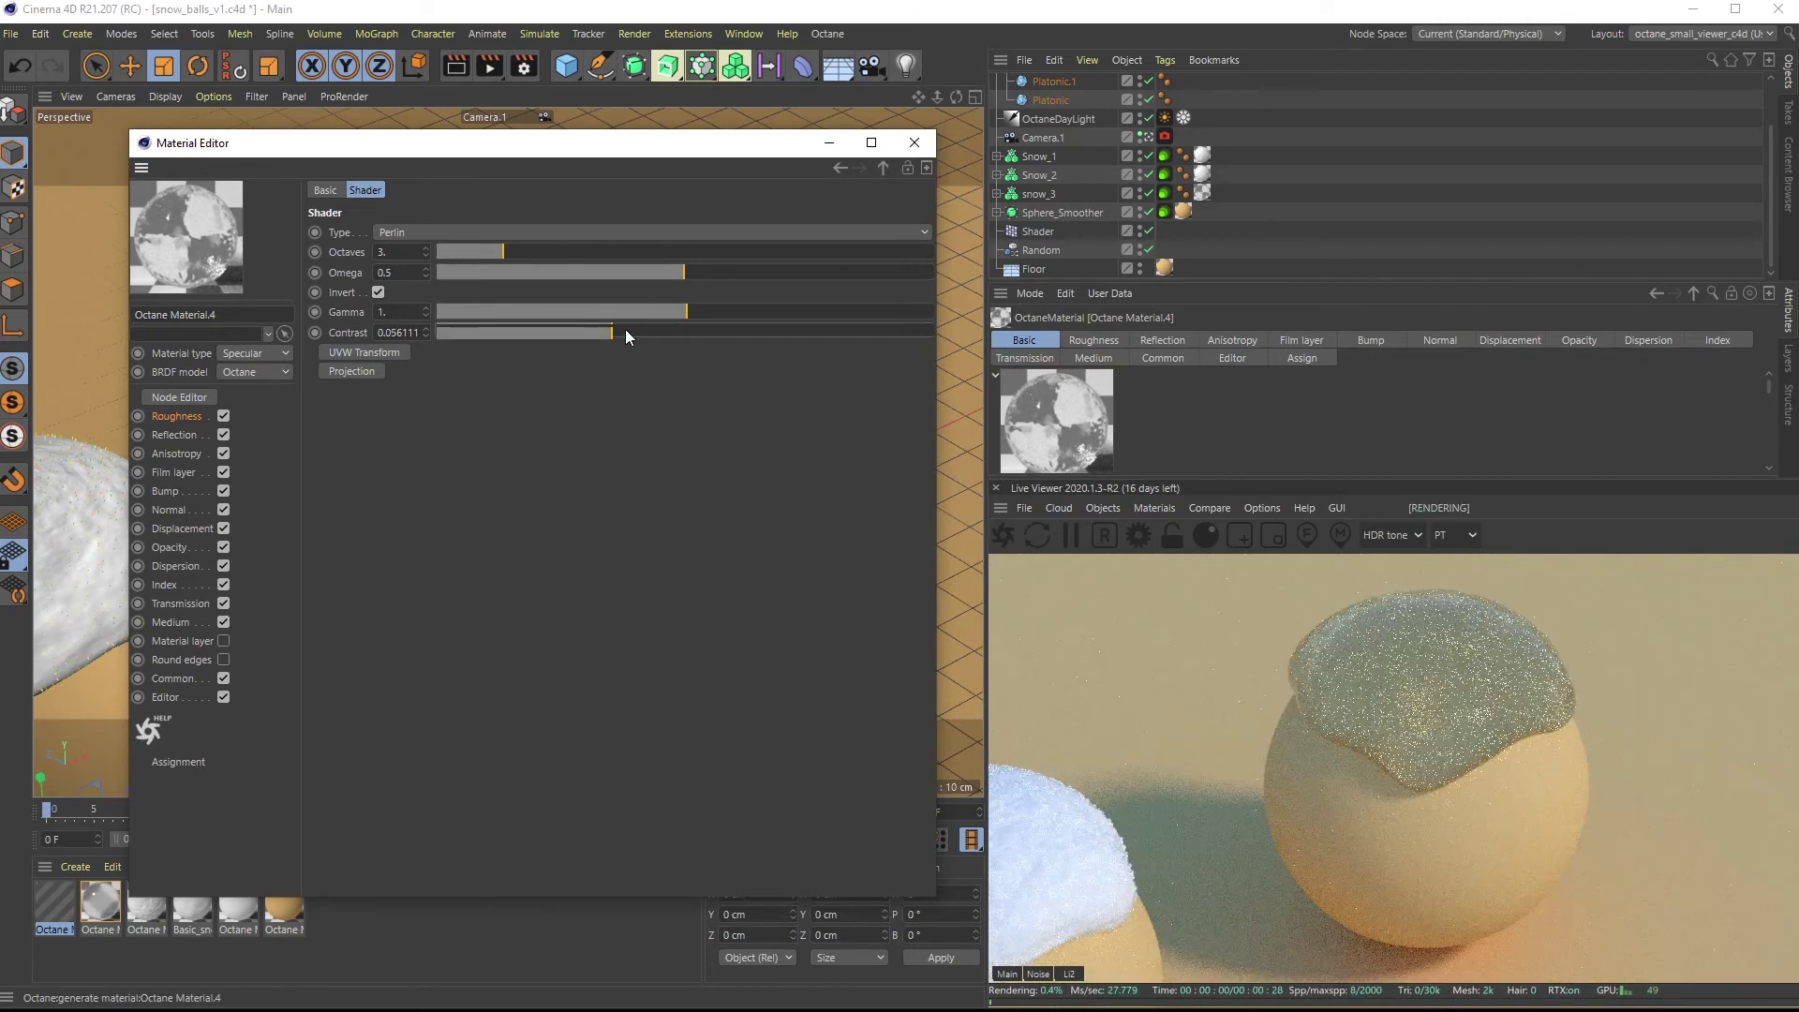
{"action": "left_click", "coordinate": [799, 334]}
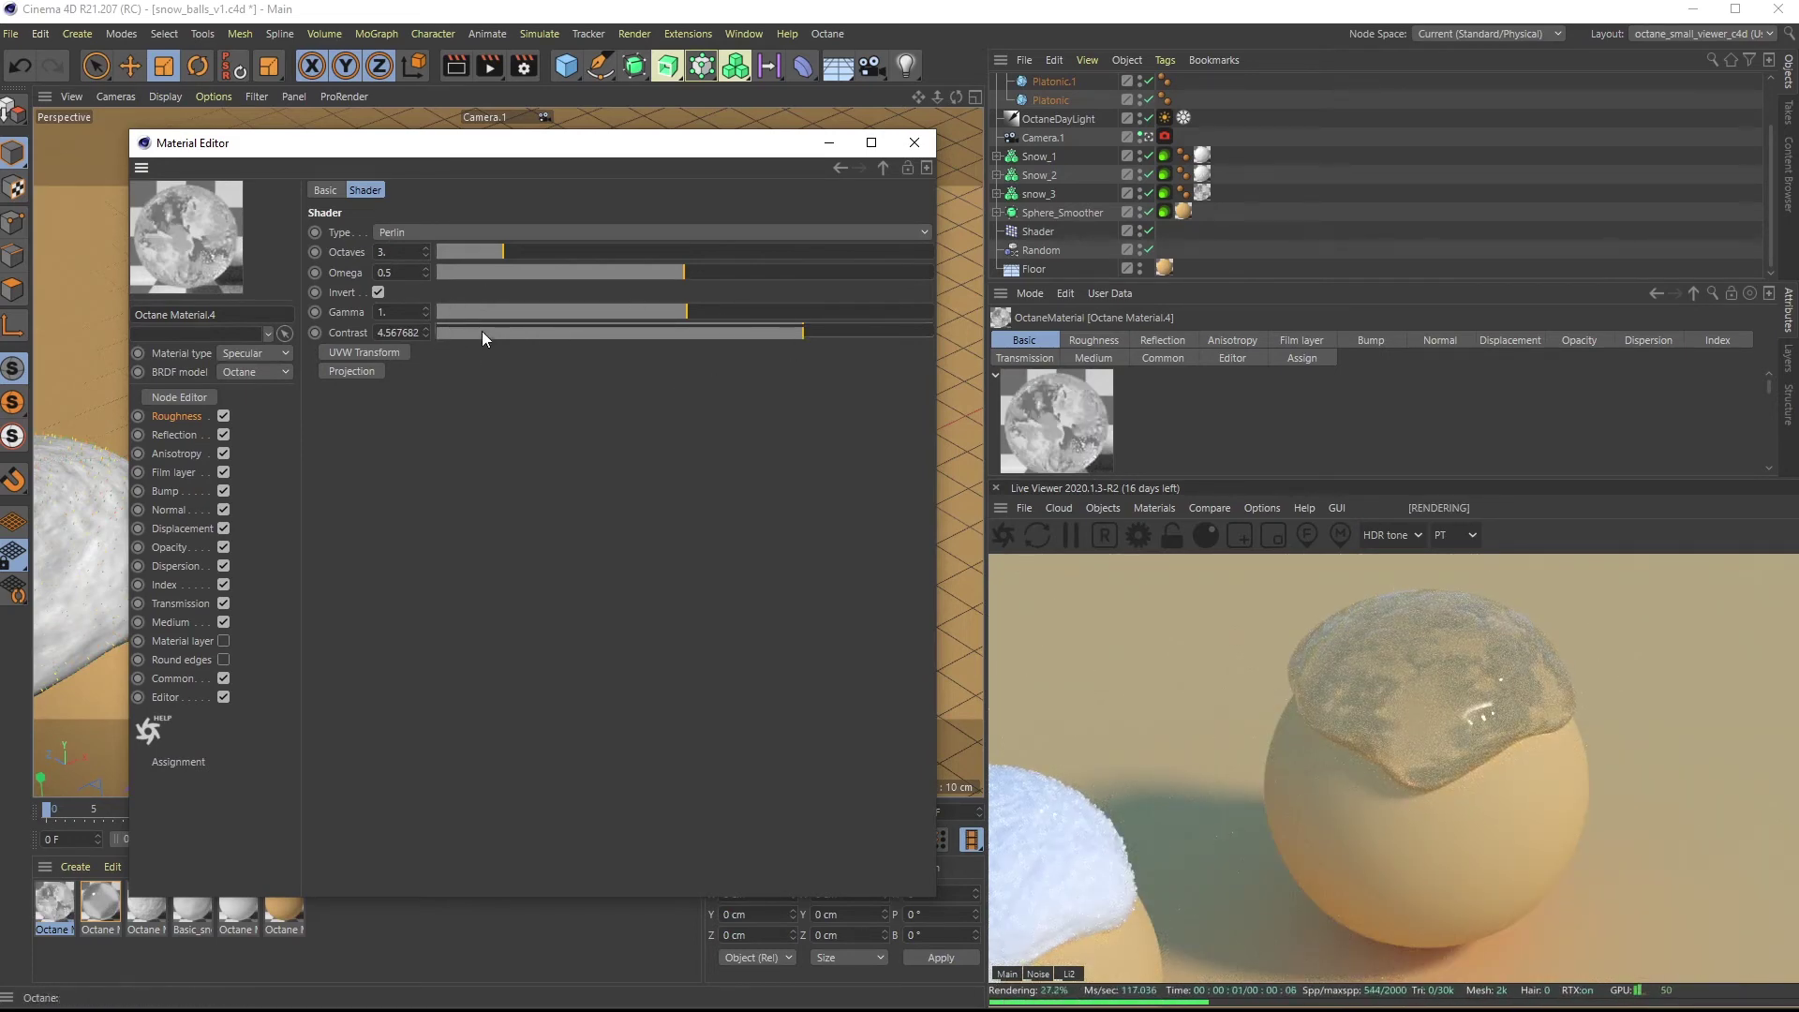
{"action": "left_click", "coordinate": [847, 330]}
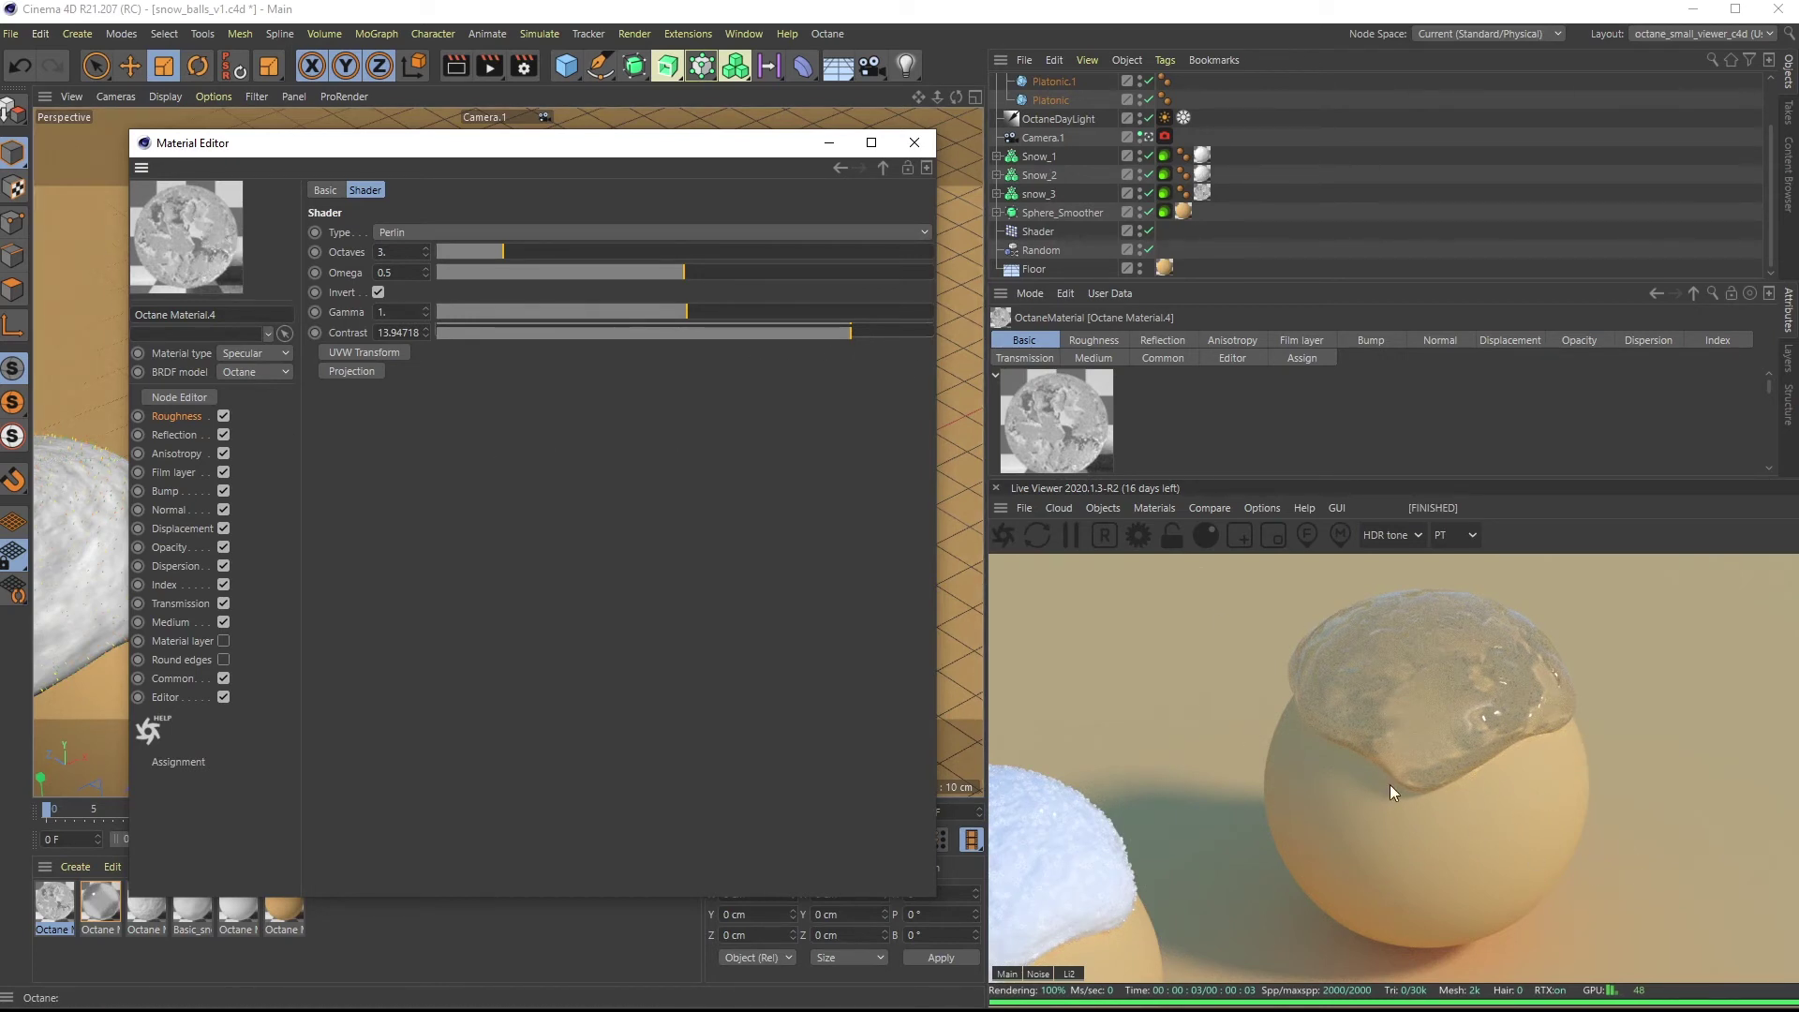
{"action": "left_click_drag", "start_coordinate": [822, 343], "coordinate": [744, 331]}
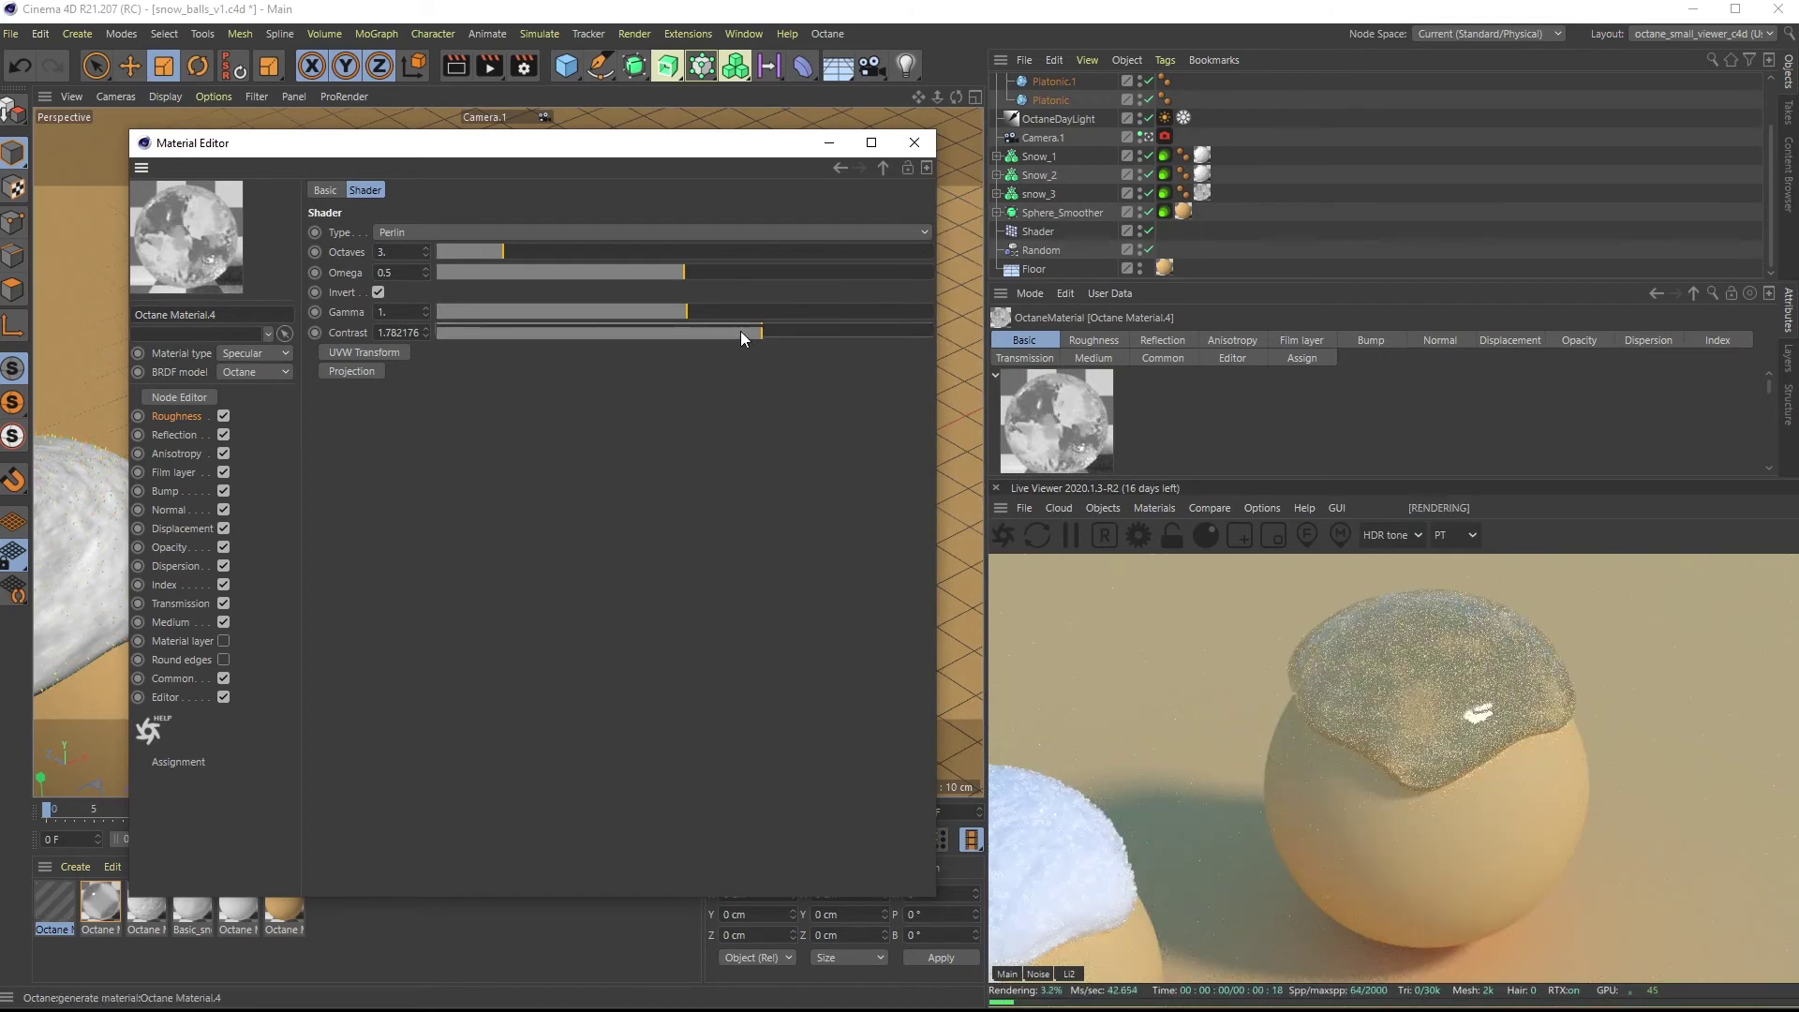
{"action": "left_click", "coordinate": [819, 331]}
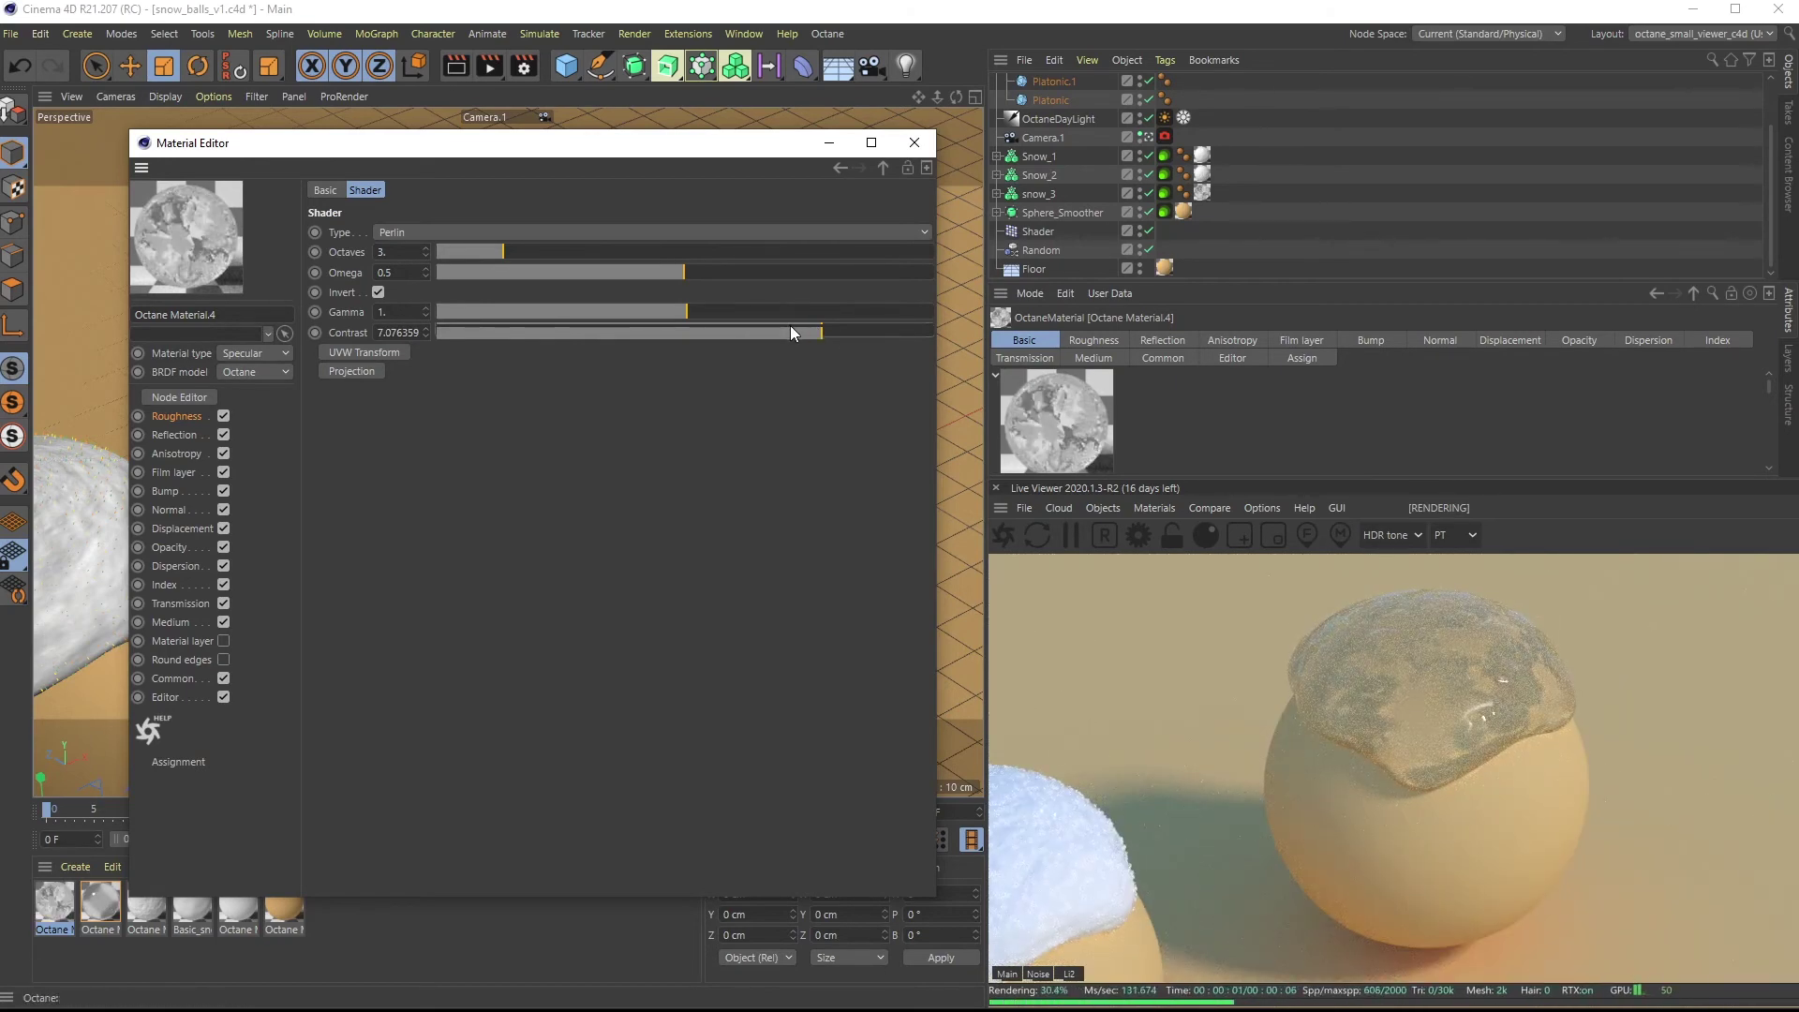
{"action": "left_click", "coordinate": [401, 333]}
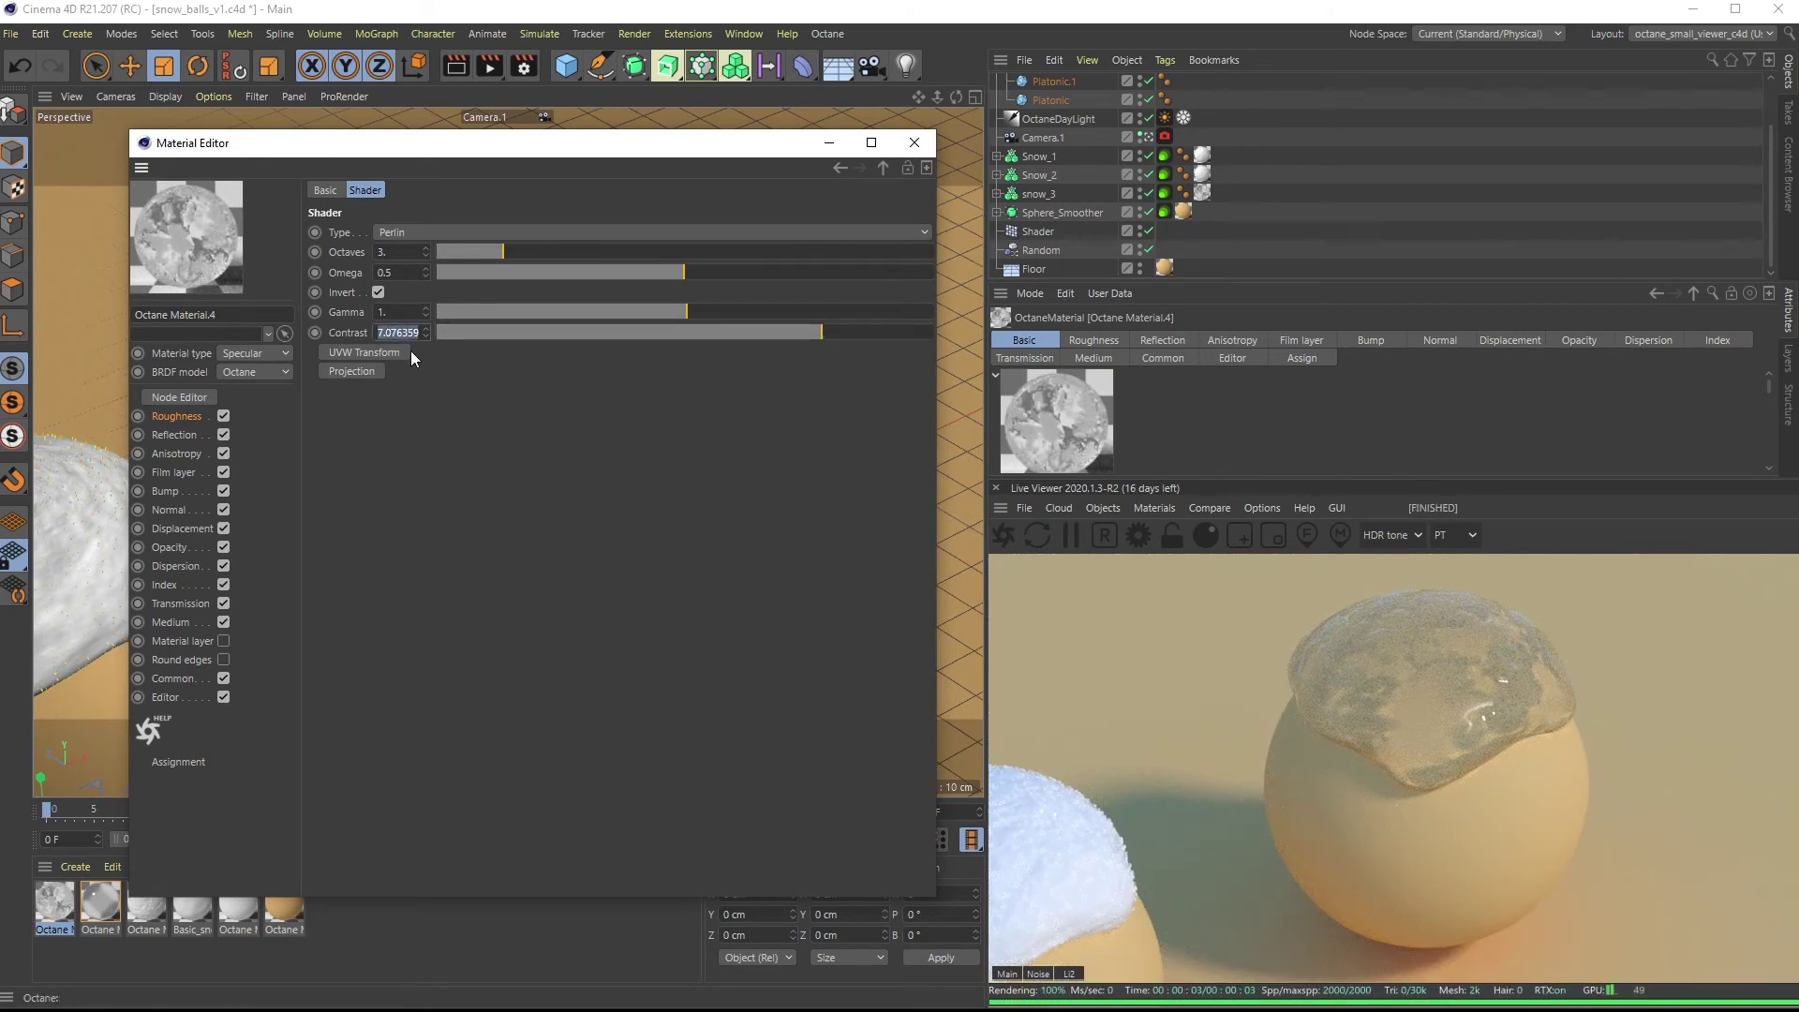
{"action": "type", "text": "7"}
{"action": "key", "text": "Return"}
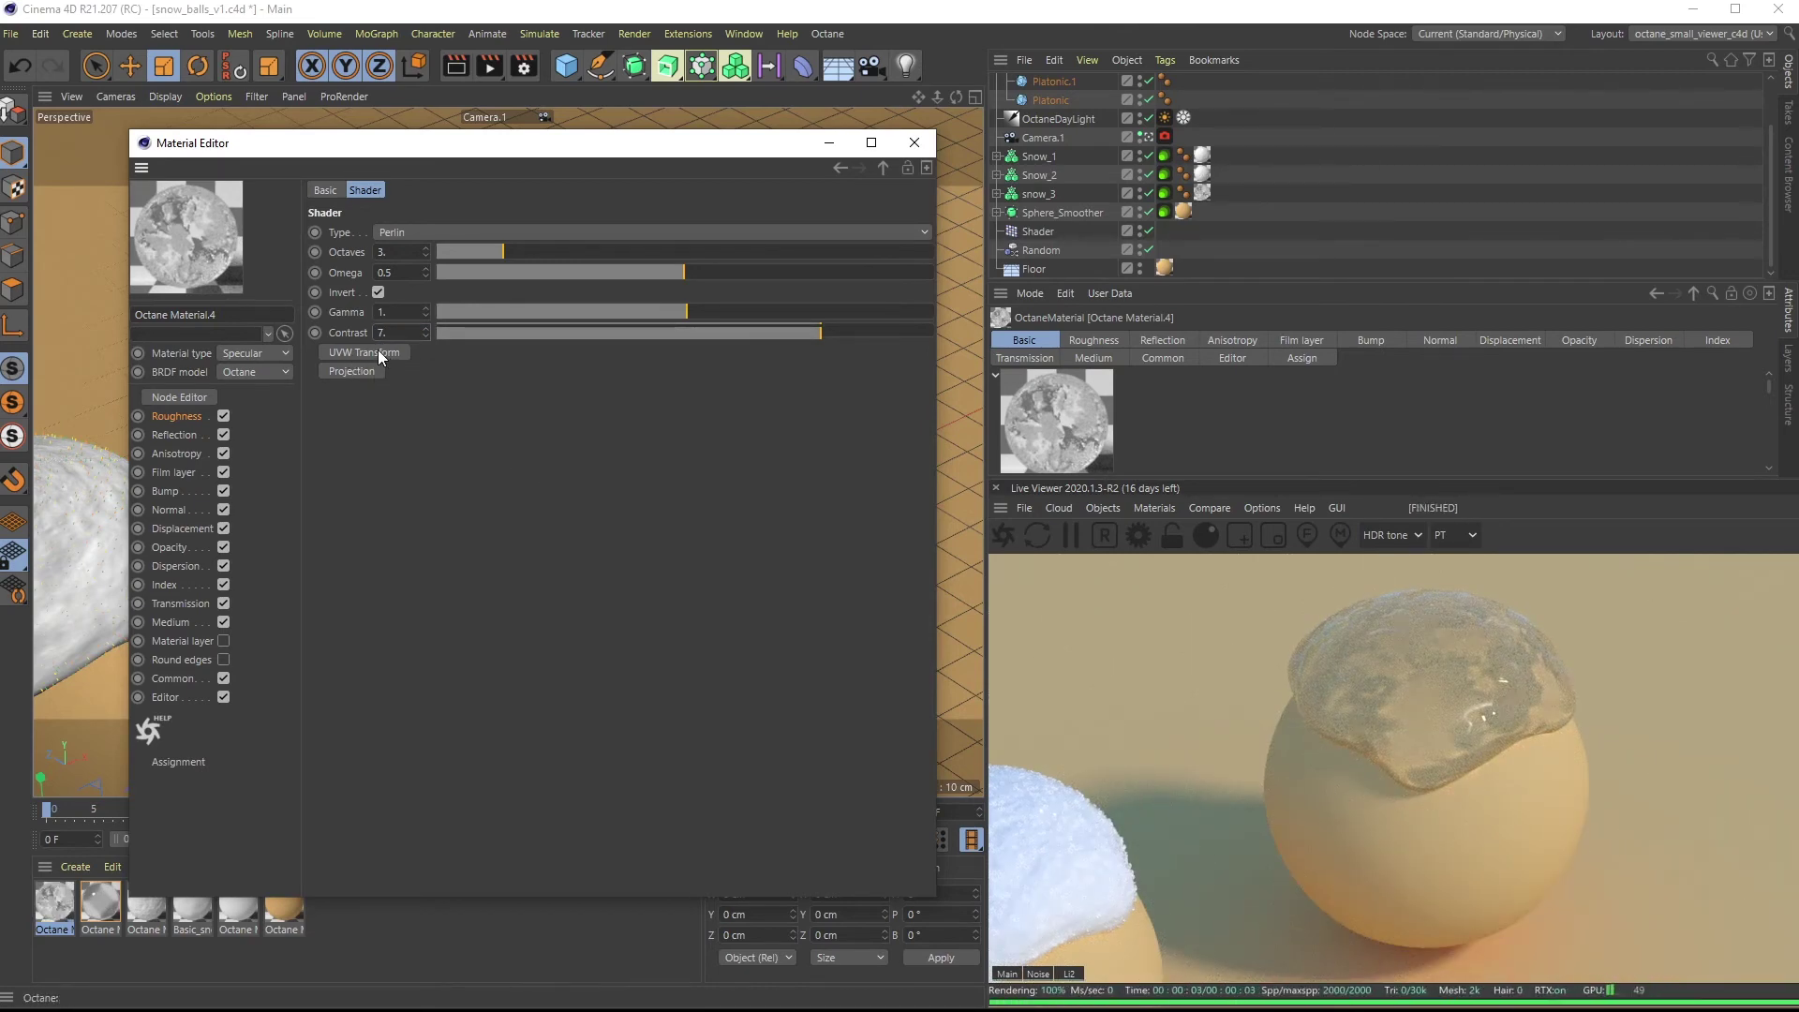
Add a UVW Transform to the Noise shader, try uniform scales of about 0.15 and 2.18, and undo the scaling
{"action": "left_click", "coordinate": [379, 350]}
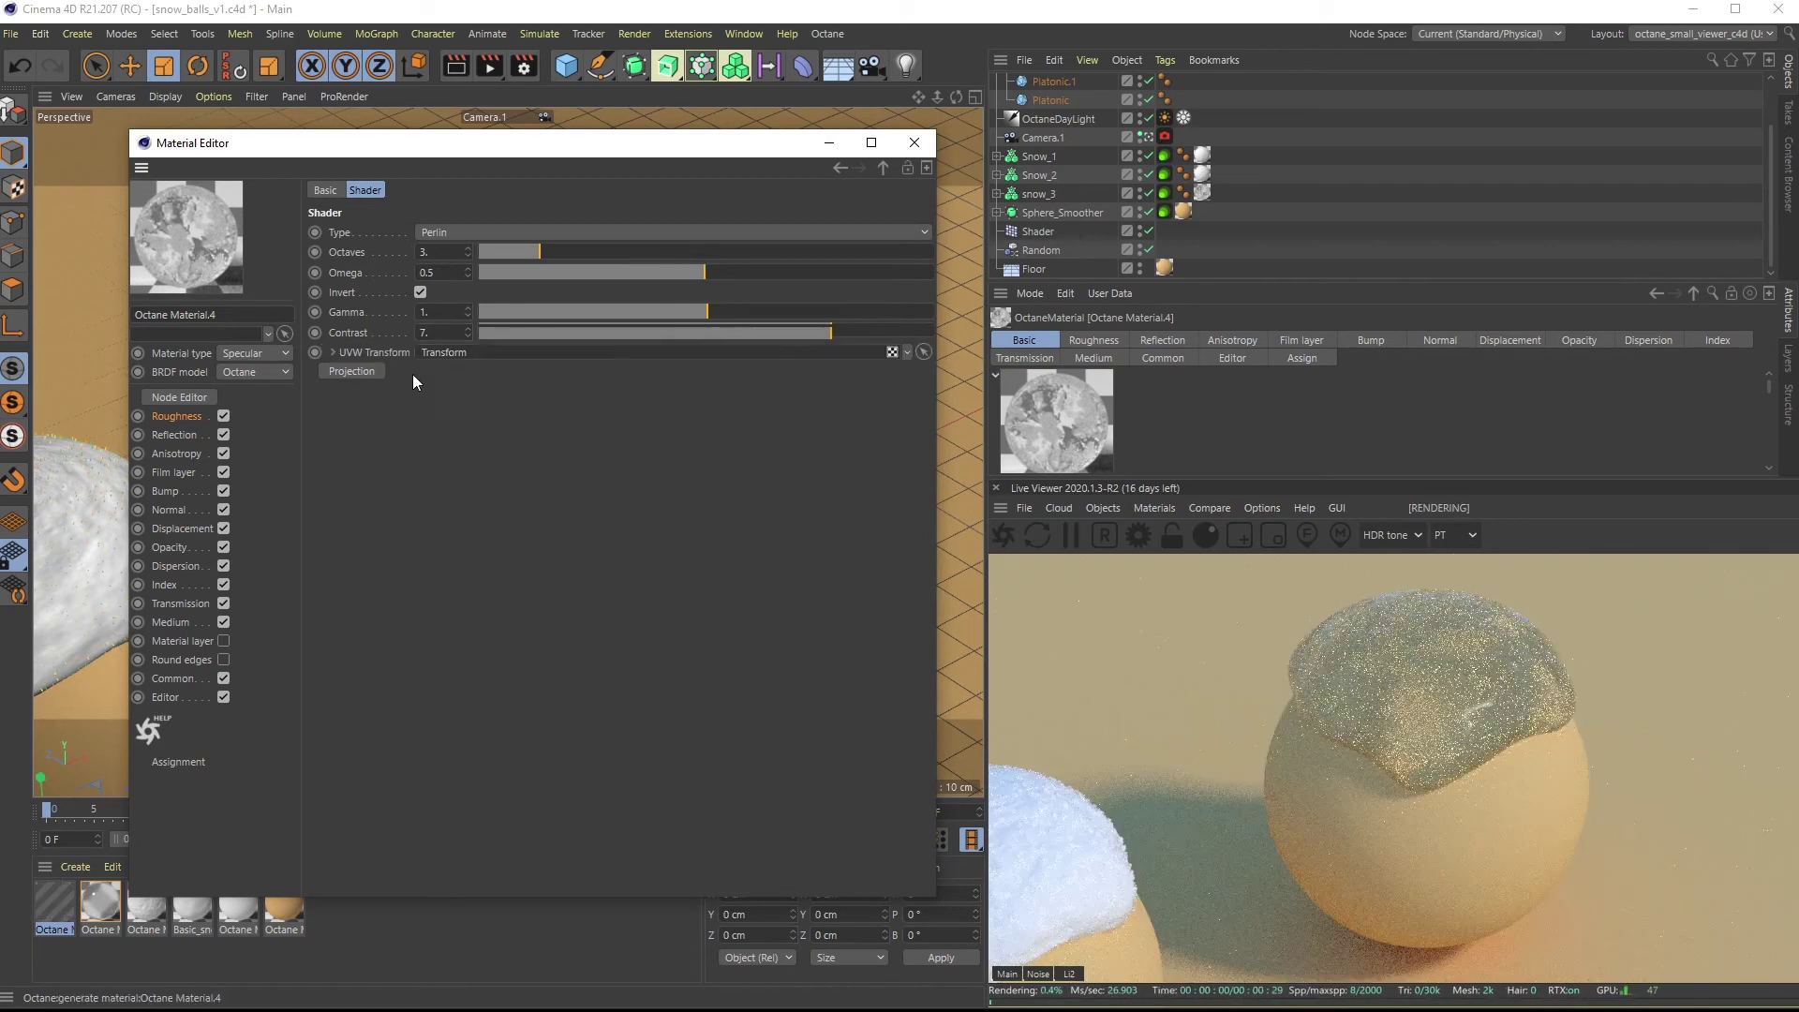
{"action": "left_click", "coordinate": [334, 351]}
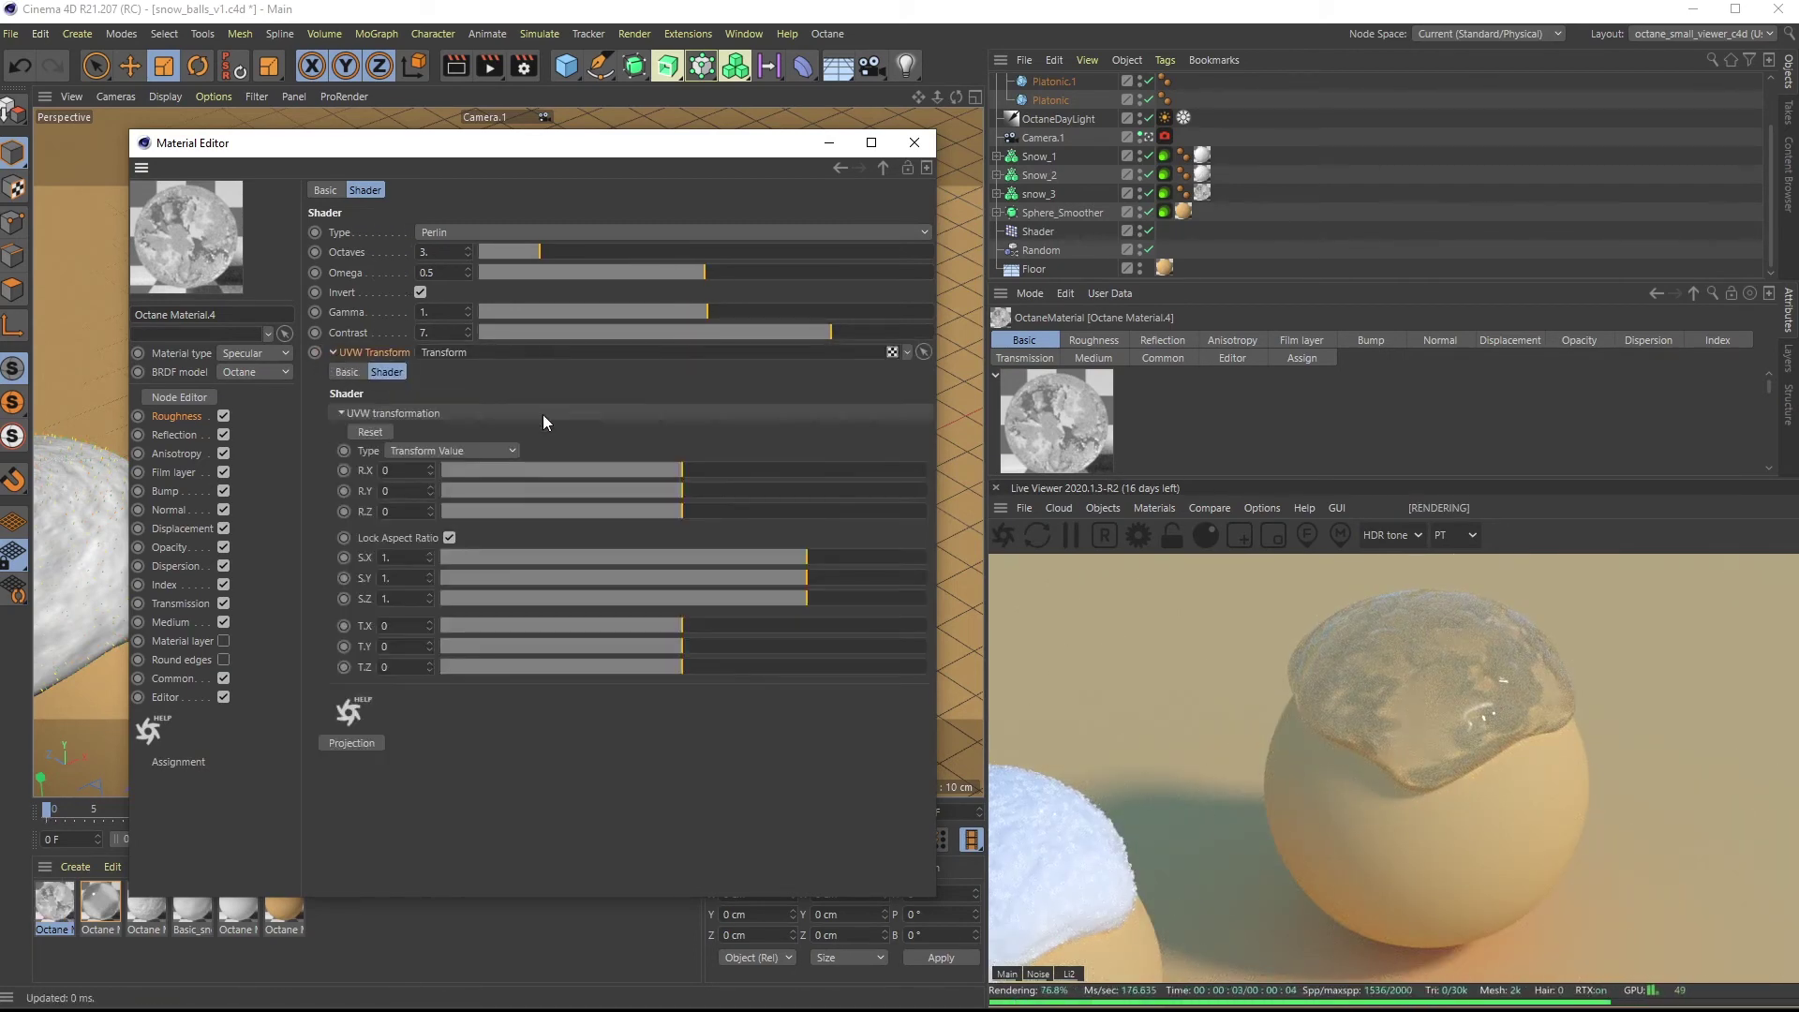
{"action": "left_click_drag", "start_coordinate": [796, 553], "coordinate": [704, 576]}
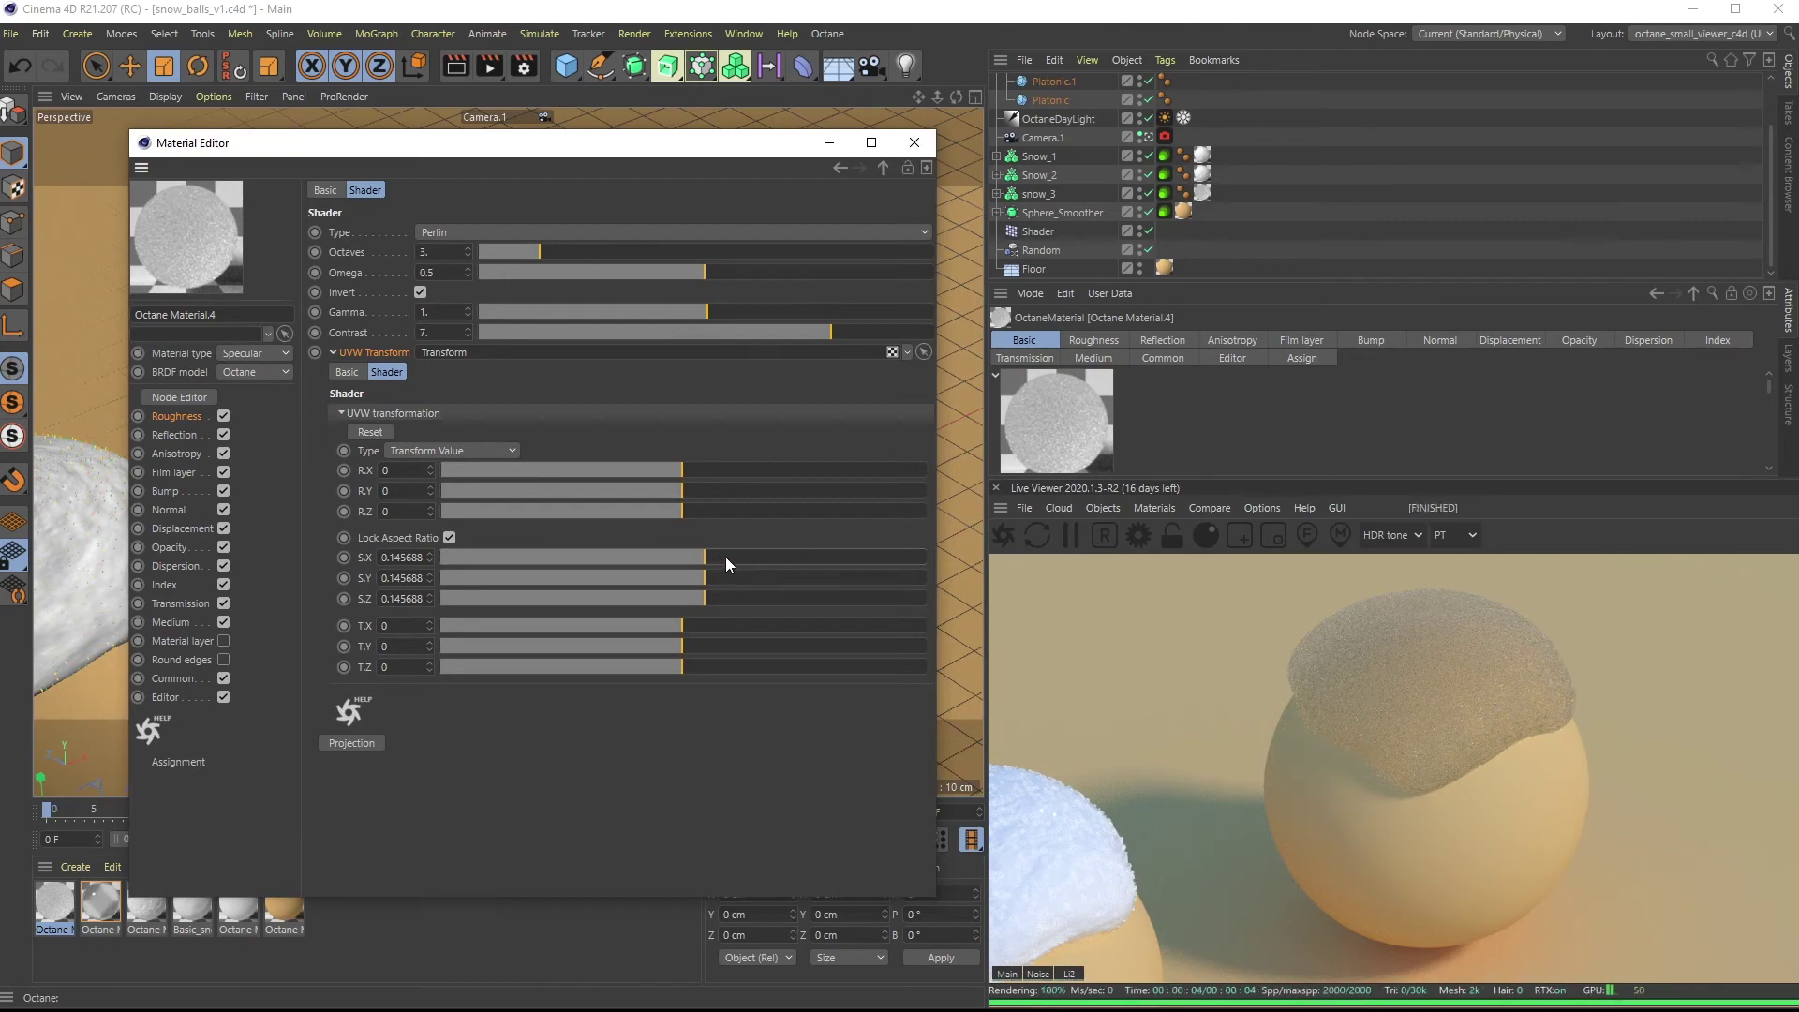
{"action": "left_click_drag", "start_coordinate": [725, 557], "coordinate": [842, 554]}
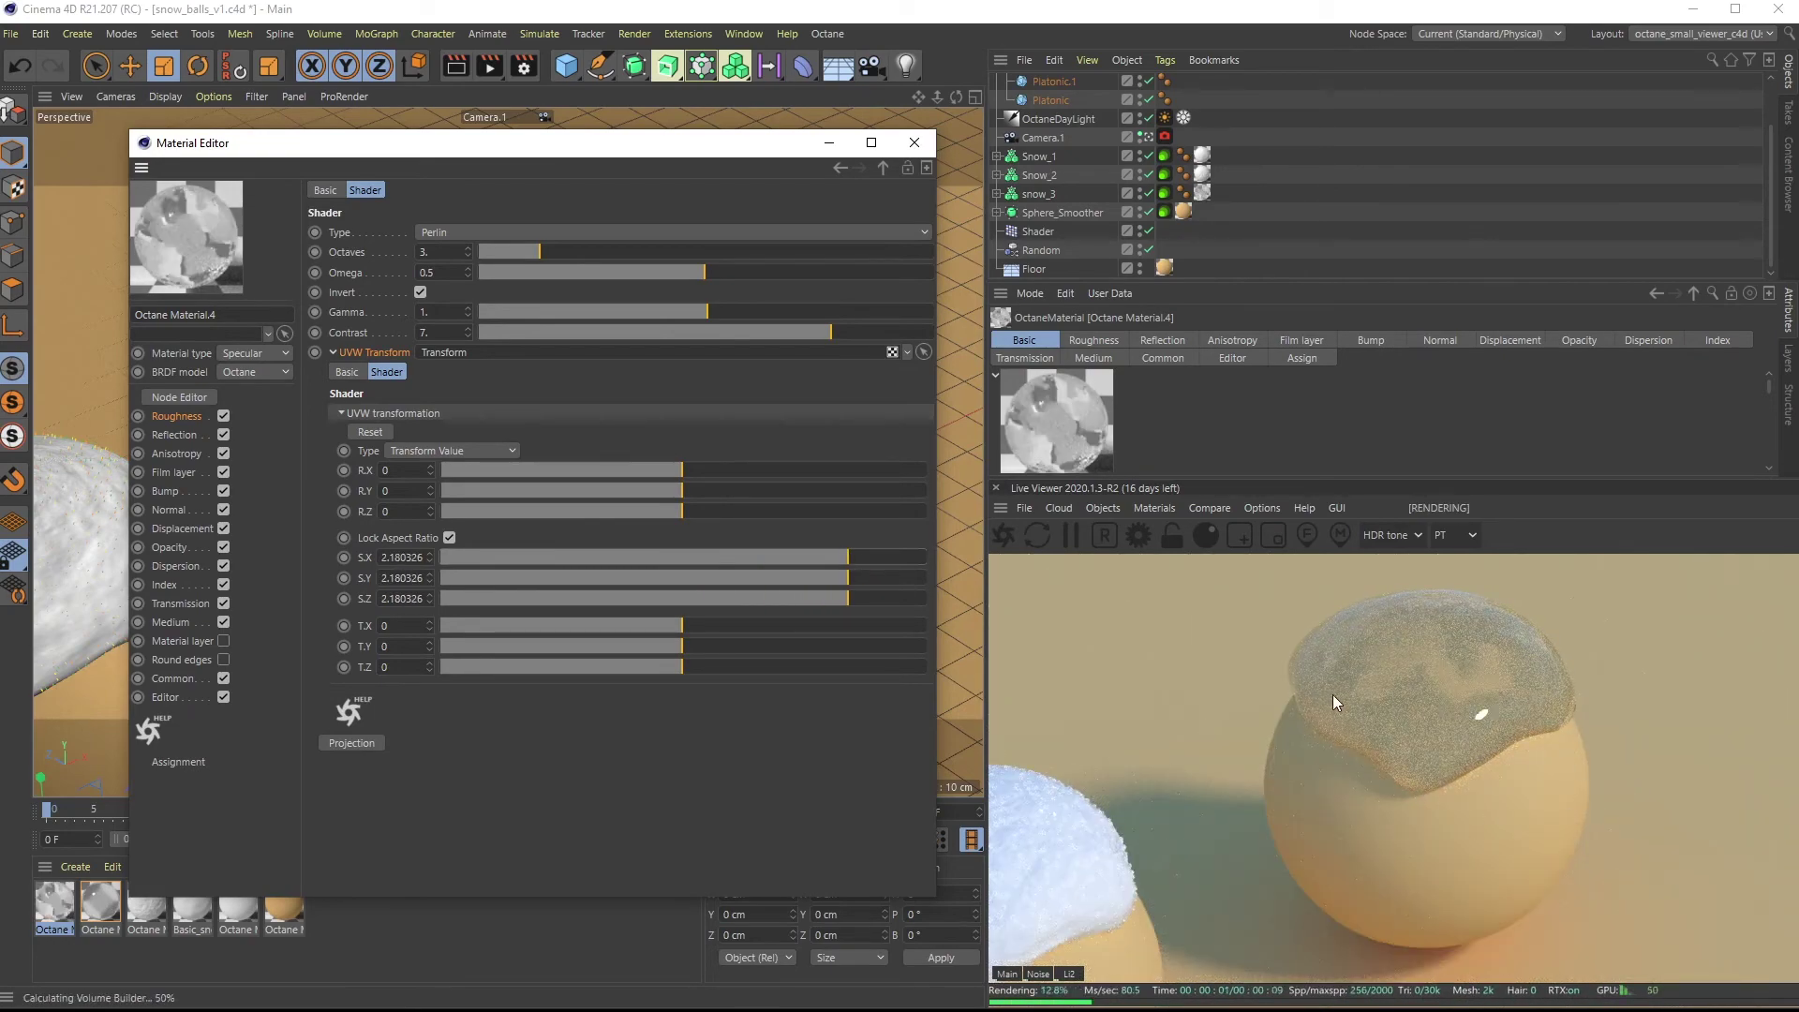
{"action": "key", "text": "ctrl+z"}
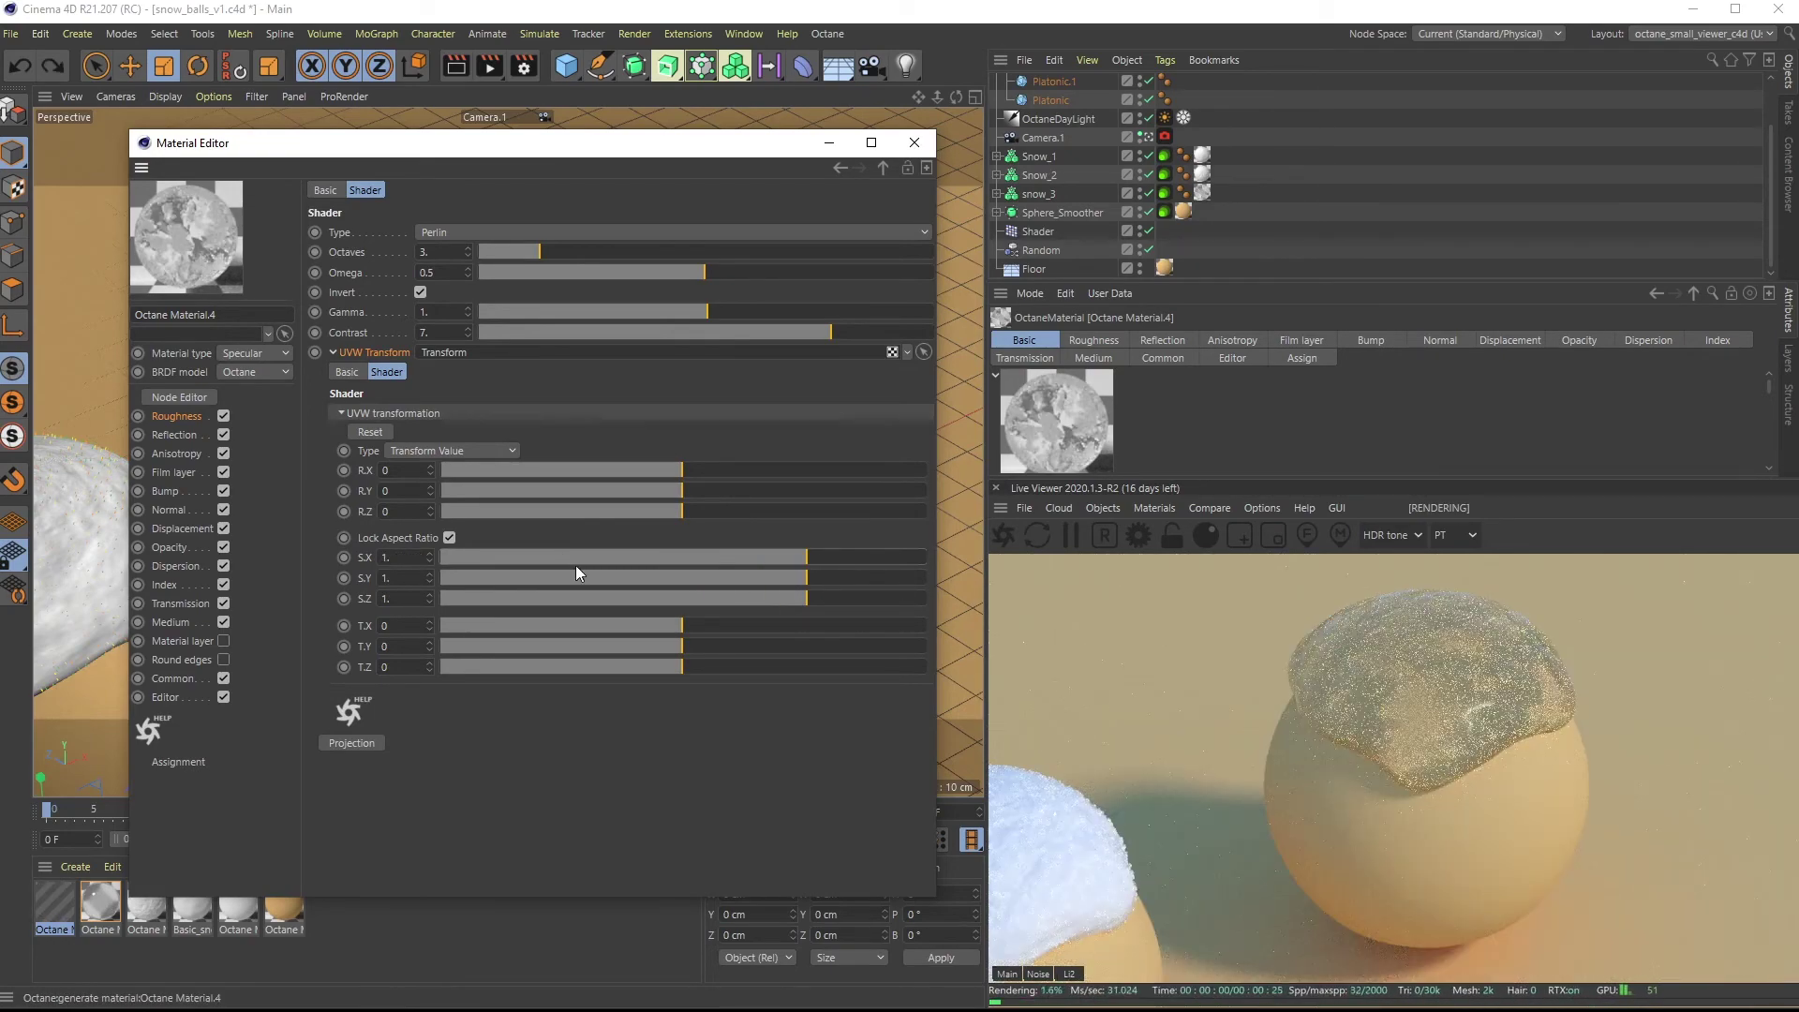
Unlock the aspect ratio in the noise's UVW transform and set S.X to 5
{"action": "left_click", "coordinate": [448, 540]}
{"action": "left_click_drag", "start_coordinate": [398, 560], "coordinate": [366, 572]}
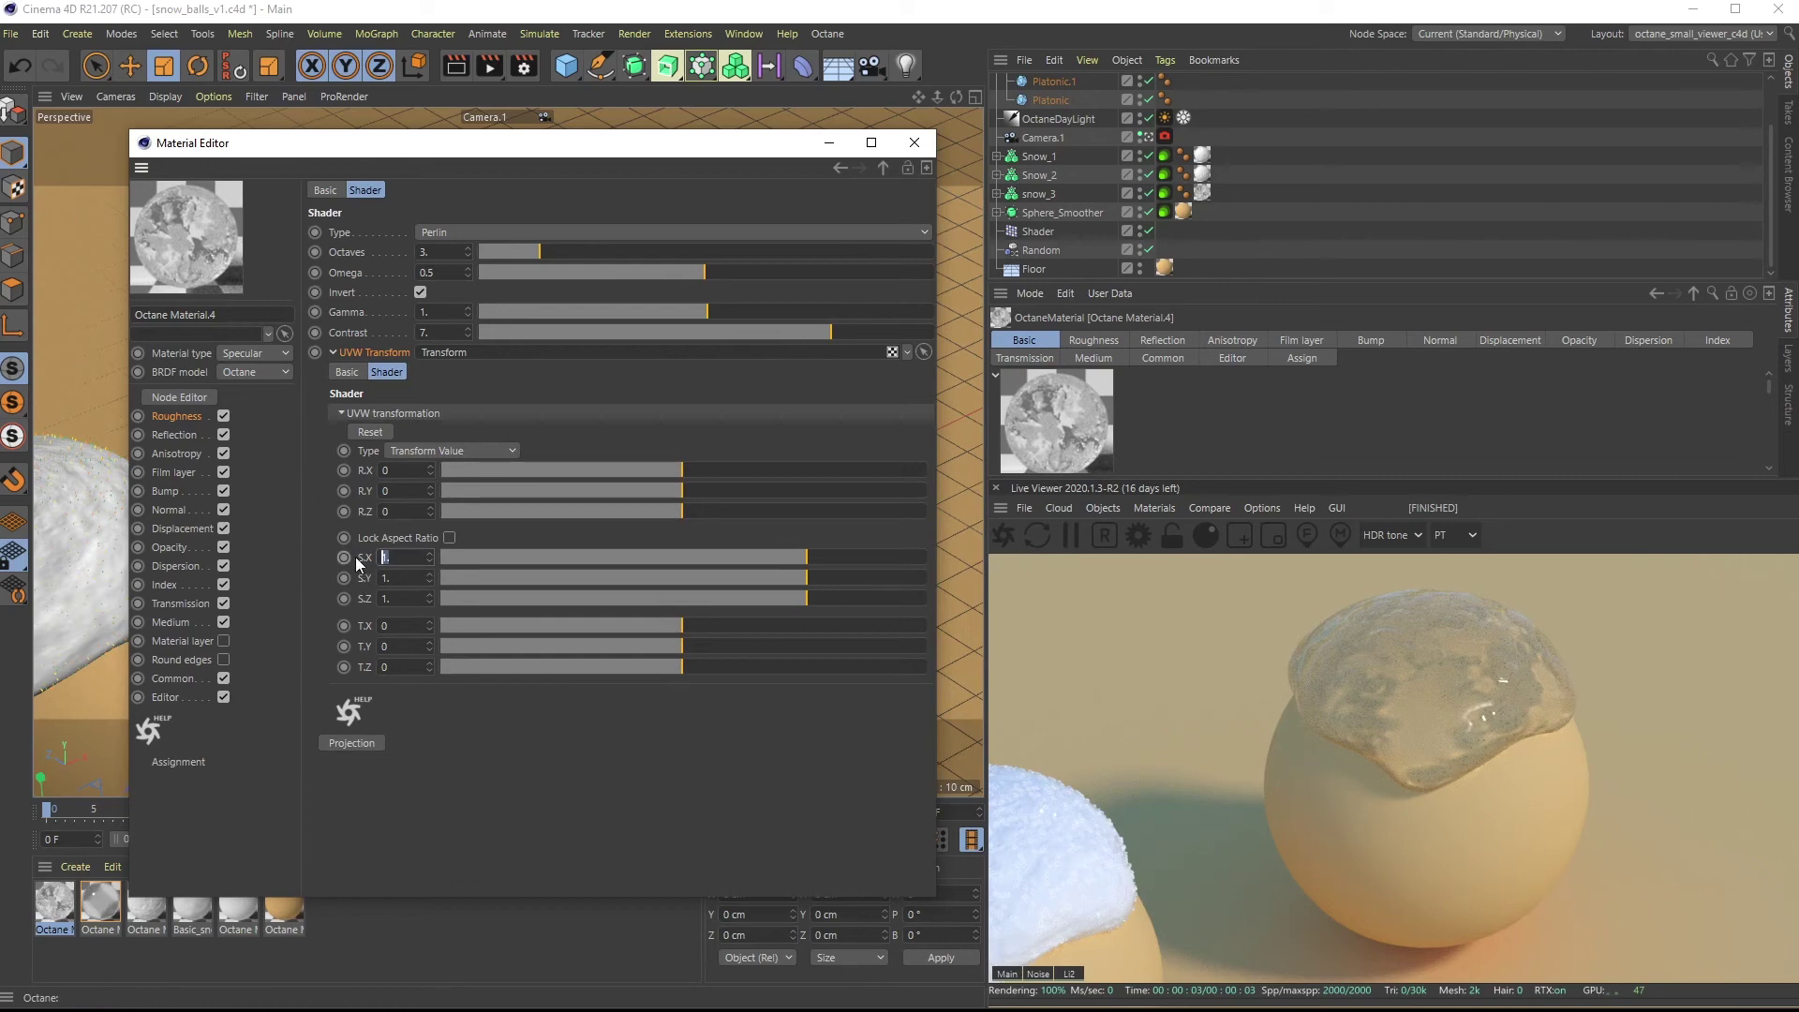
{"action": "type", "text": "5"}
{"action": "key", "text": "Return"}
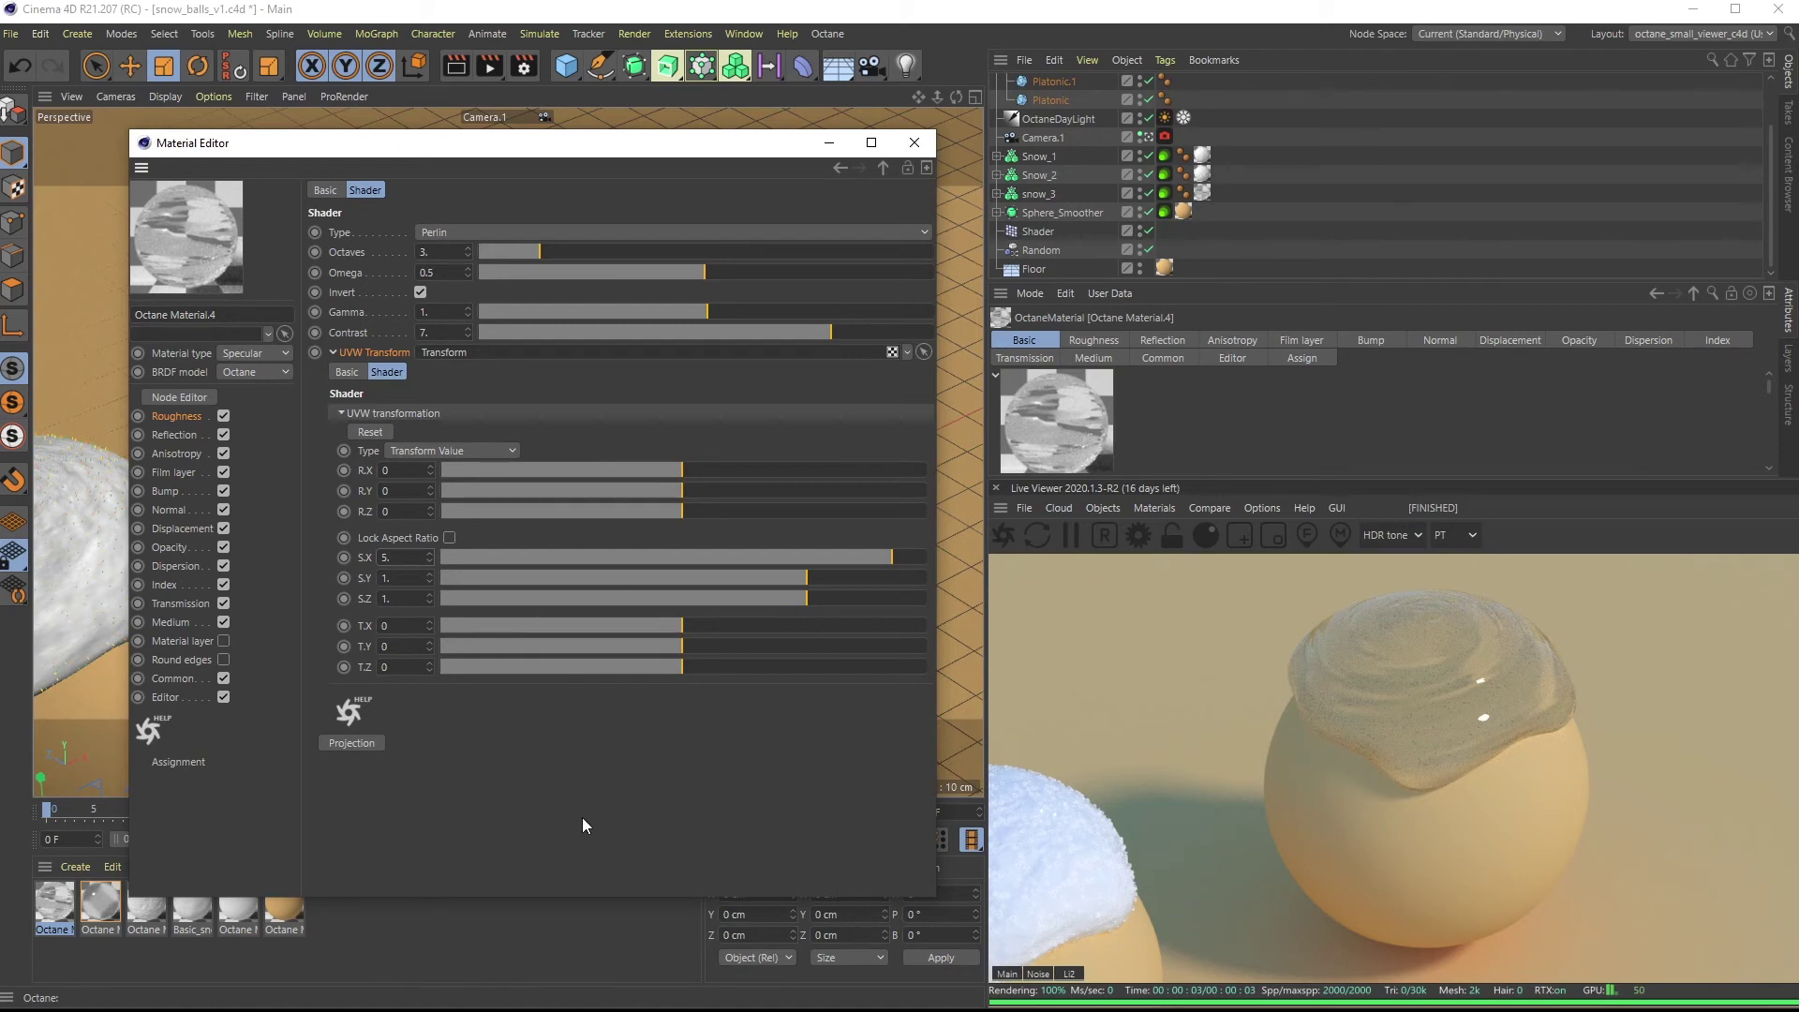
Add a Texture Projection to the noise, set it to XYZ to UVW, and reduce its internal transform's S.X to about 0.148
{"action": "left_click", "coordinate": [352, 743]}
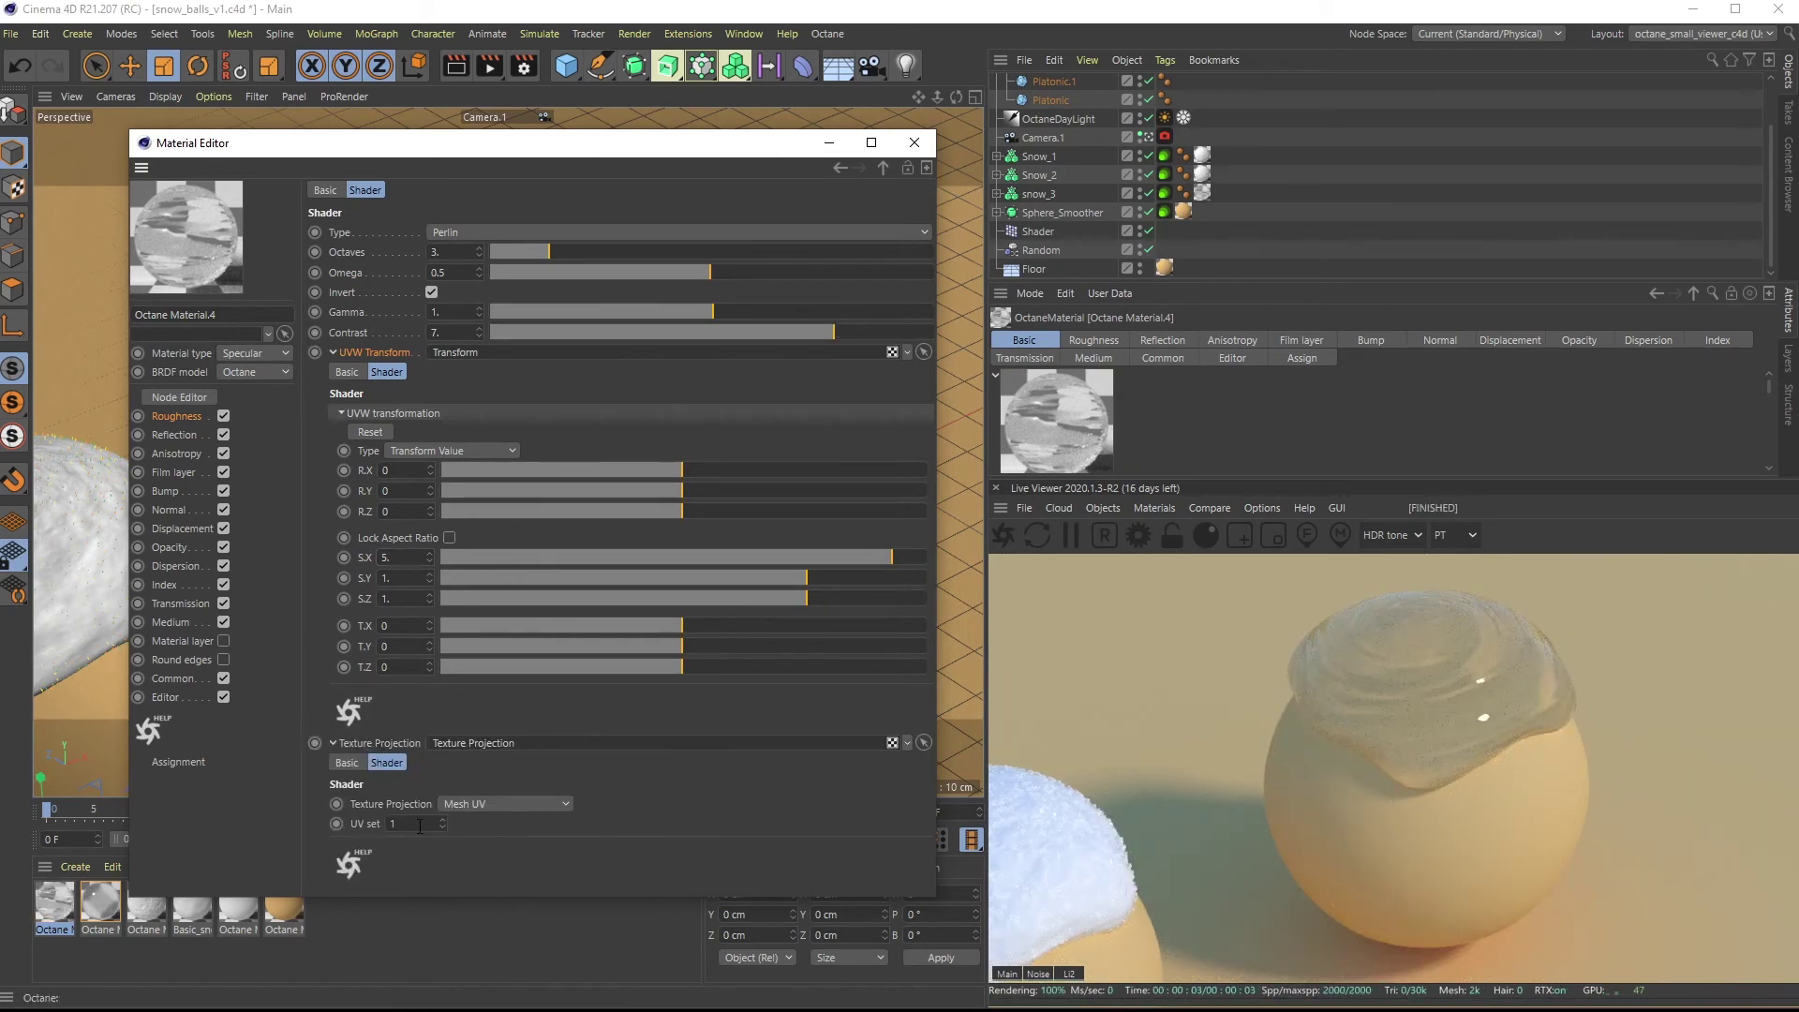
{"action": "left_click", "coordinate": [502, 809]}
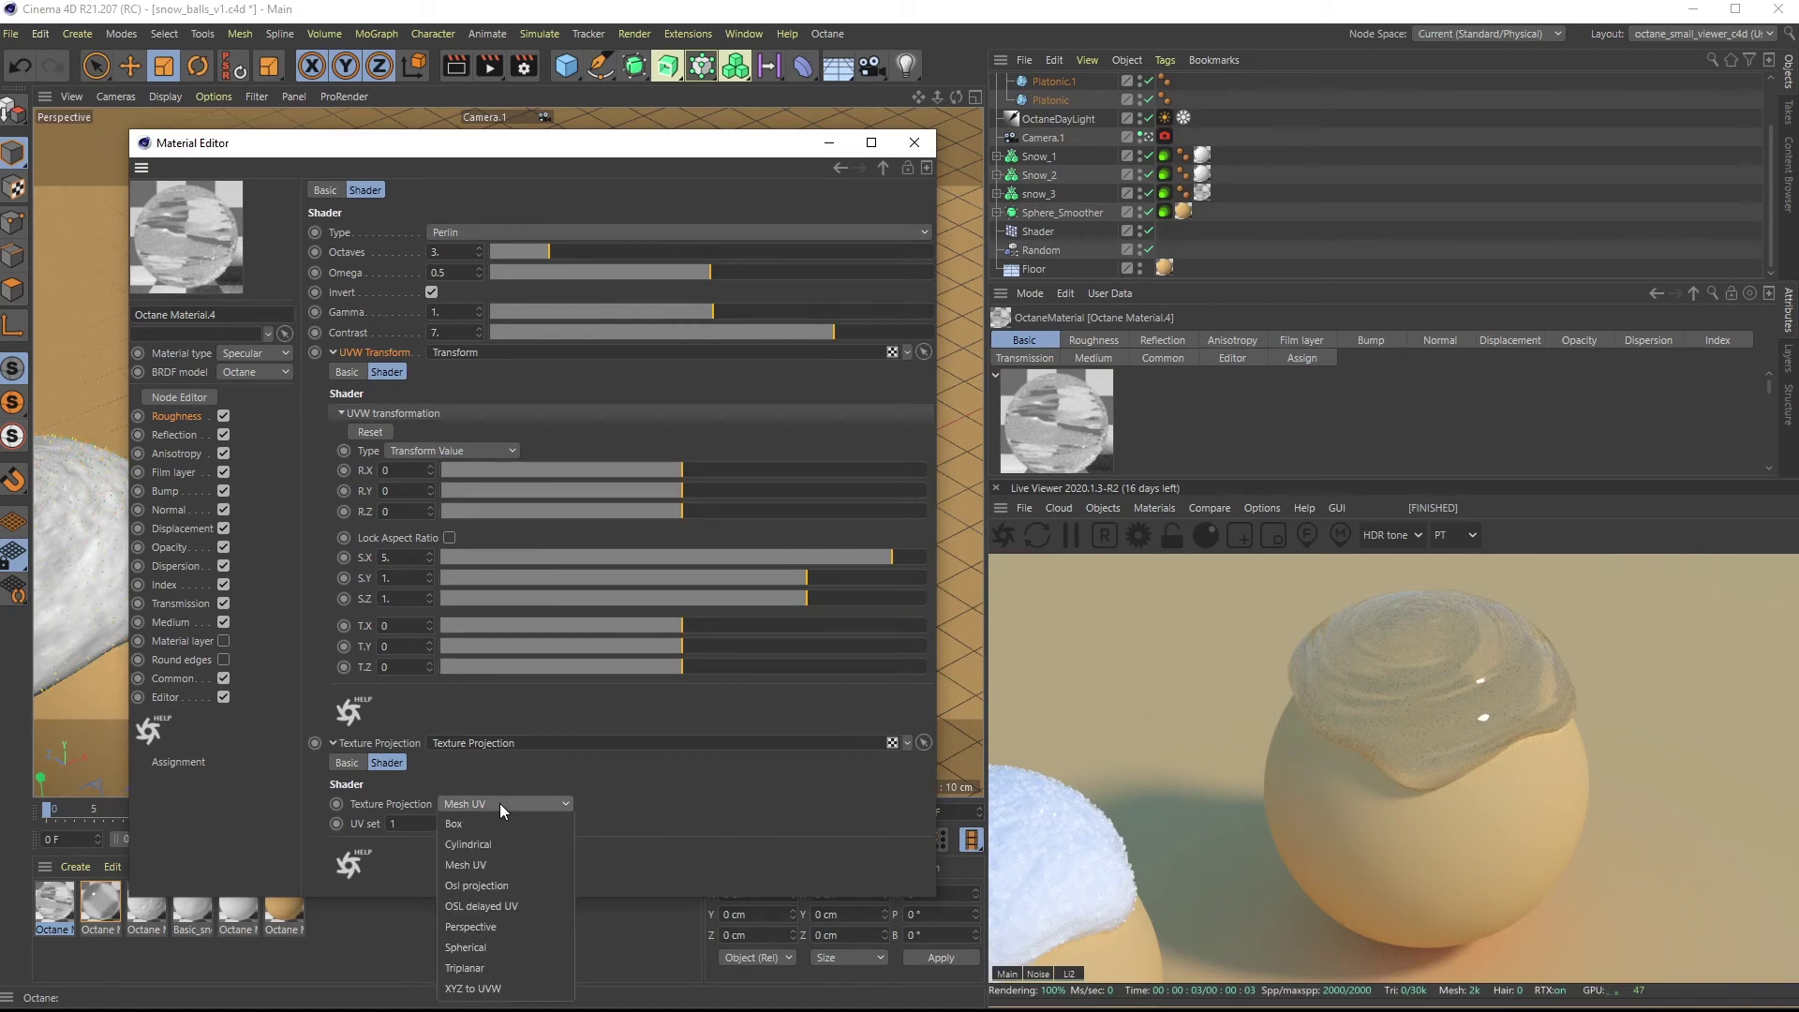
{"action": "left_click", "coordinate": [494, 989]}
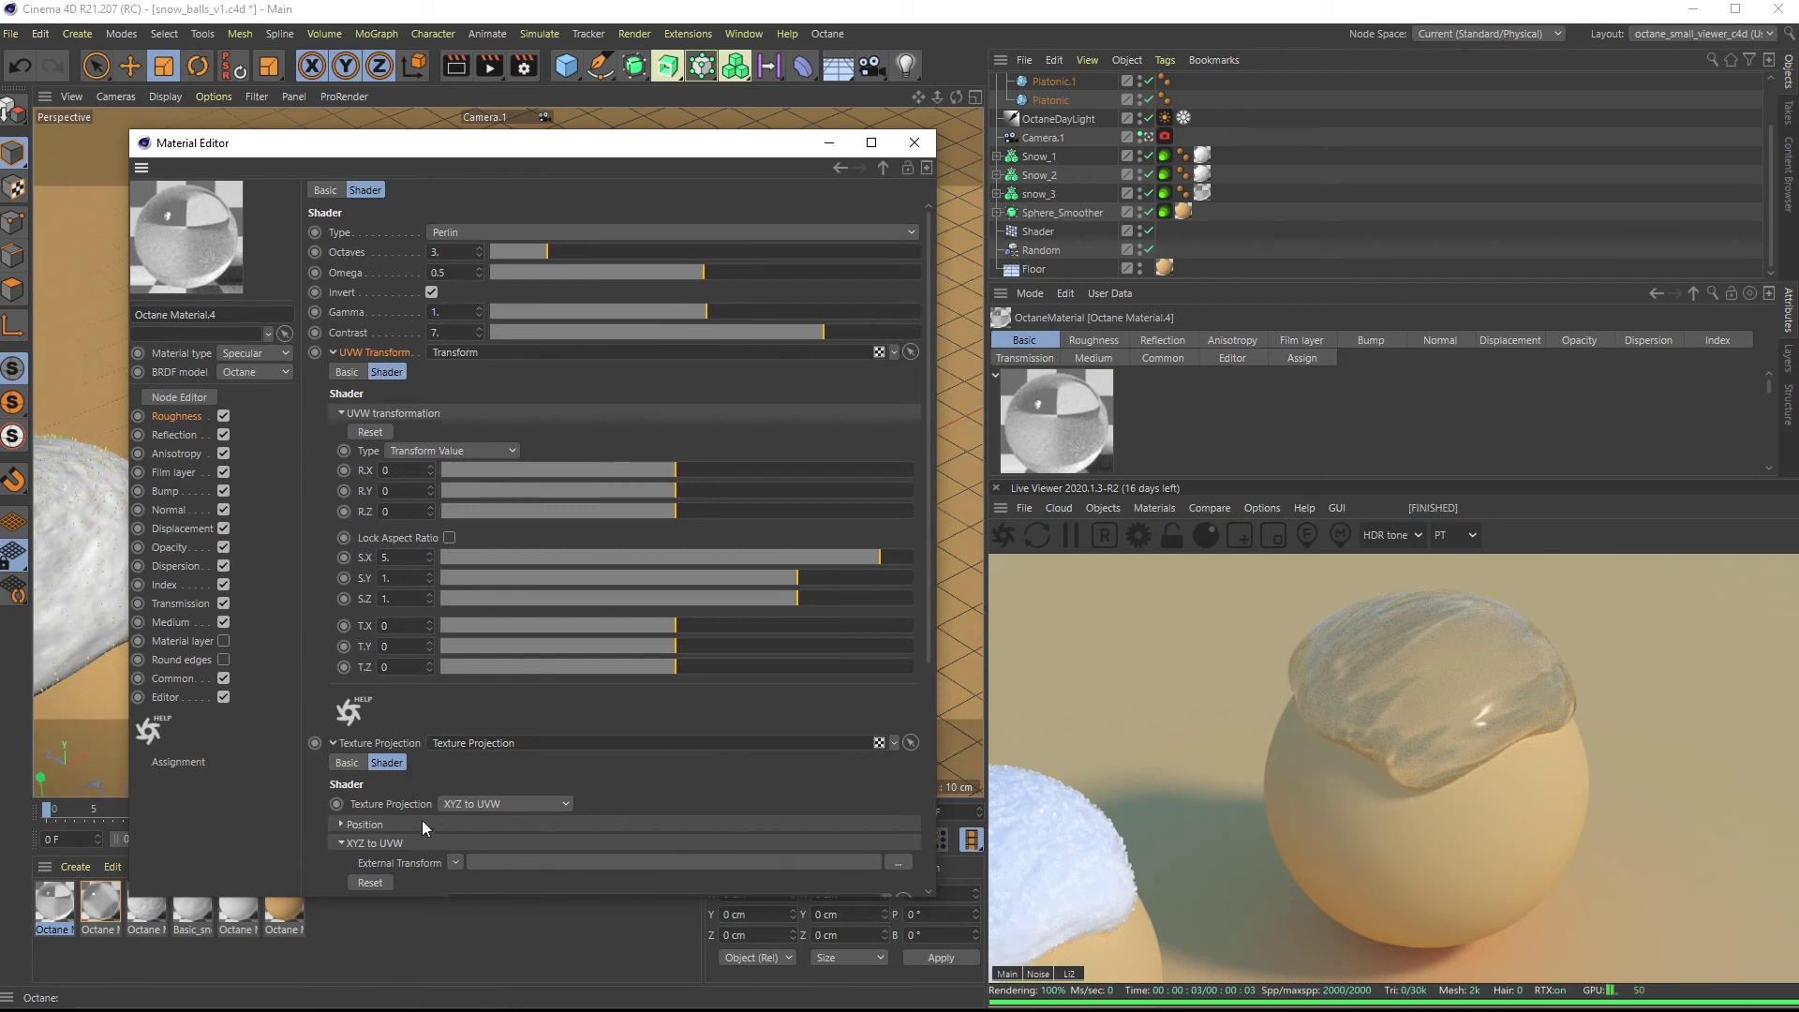
{"action": "left_click_drag", "start_coordinate": [930, 637], "coordinate": [978, 861]}
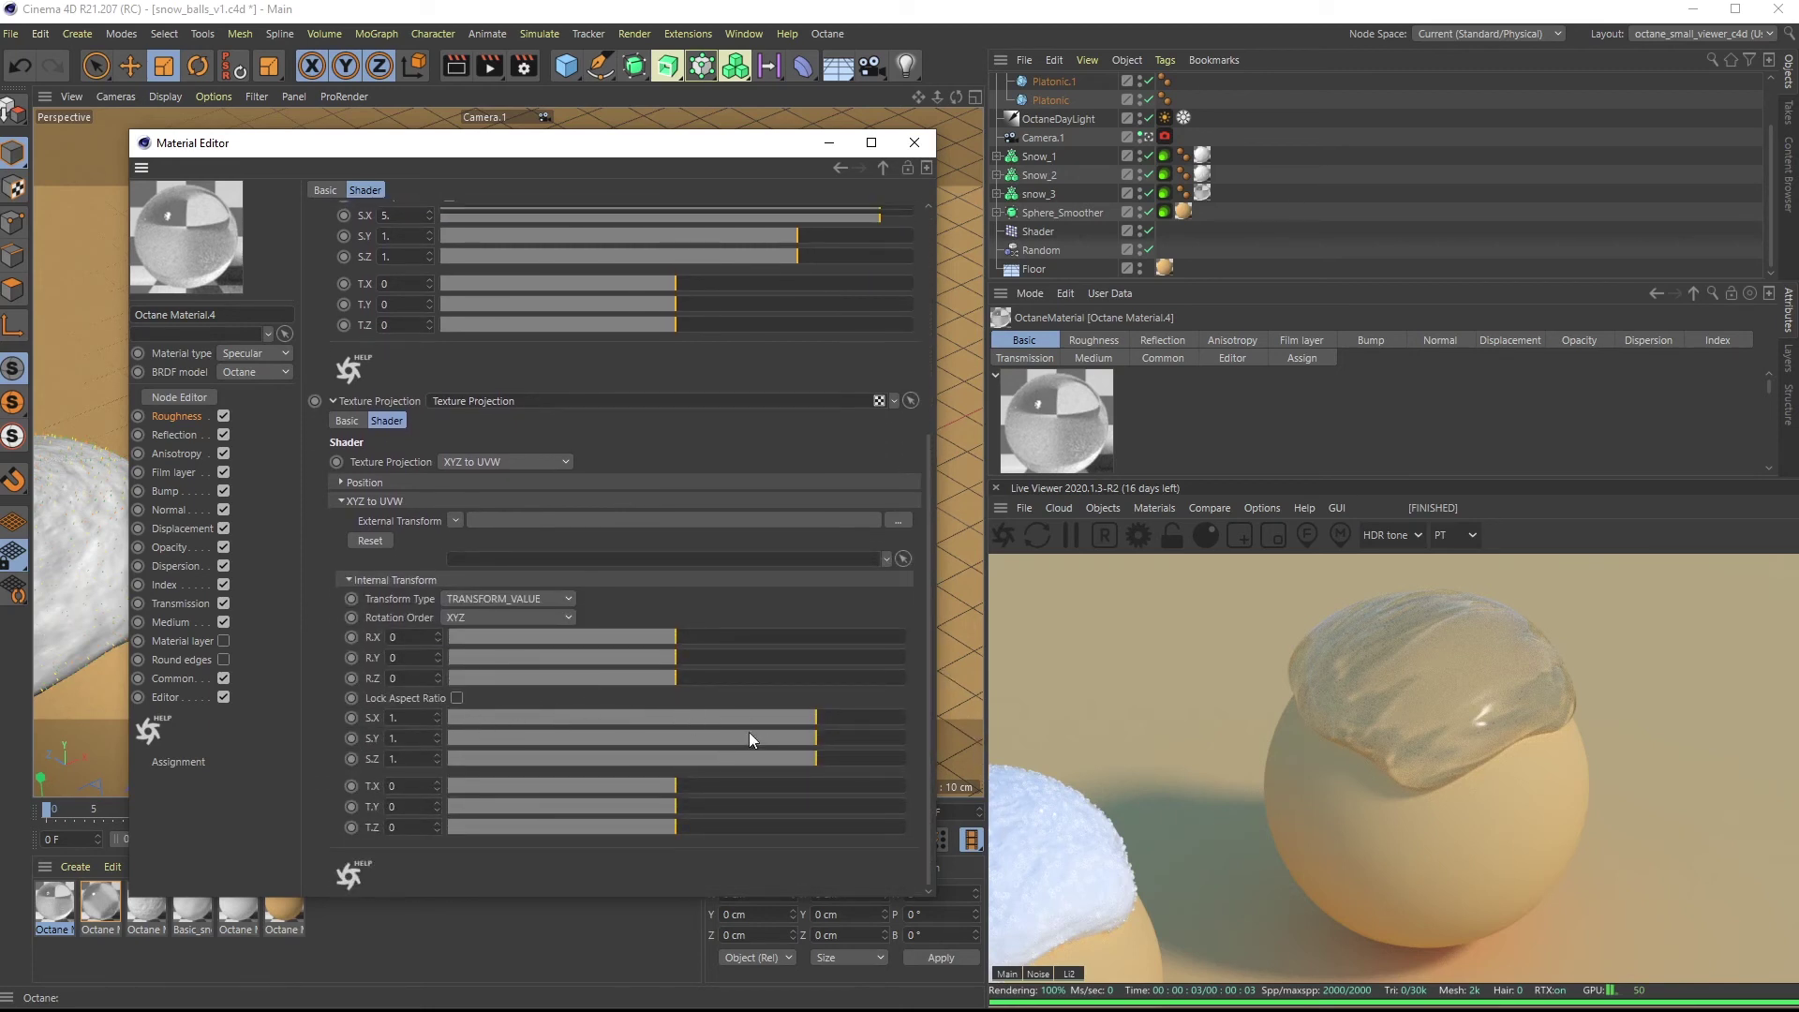
{"action": "left_click_drag", "start_coordinate": [792, 722], "coordinate": [735, 728]}
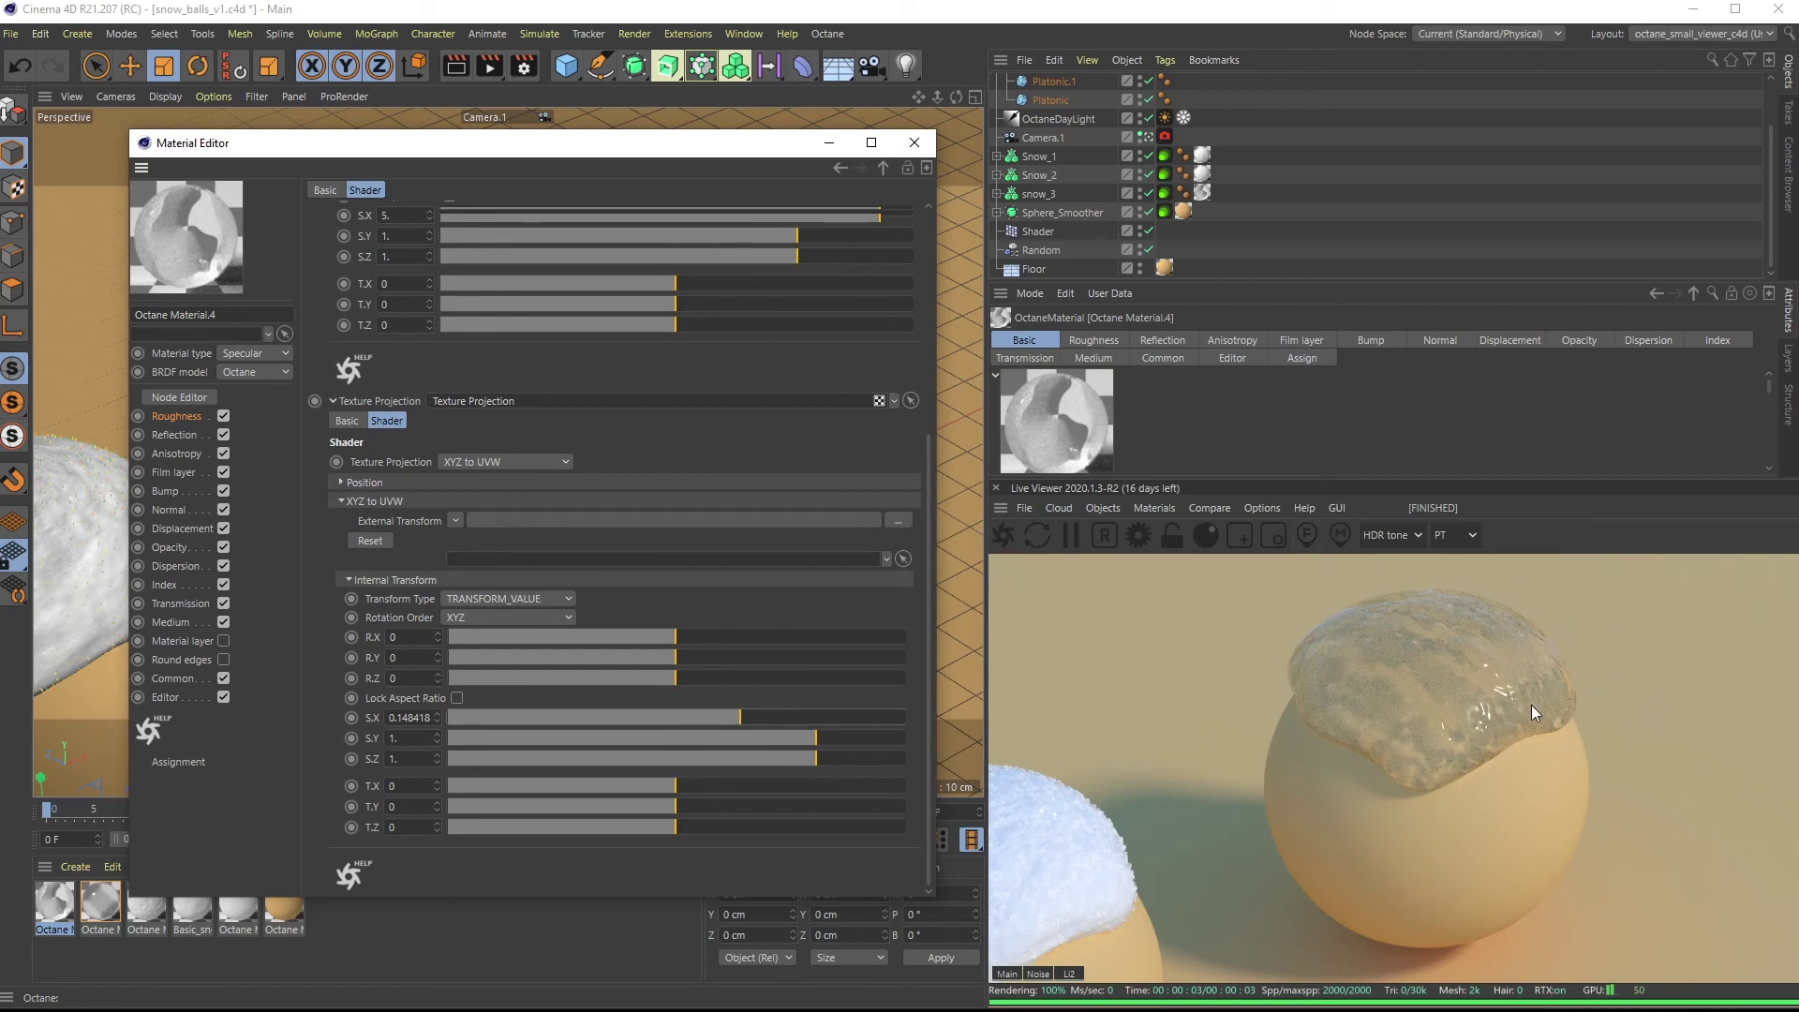
Set the Noise shader's contrast to 2
{"action": "left_click_drag", "start_coordinate": [928, 603], "coordinate": [900, 512]}
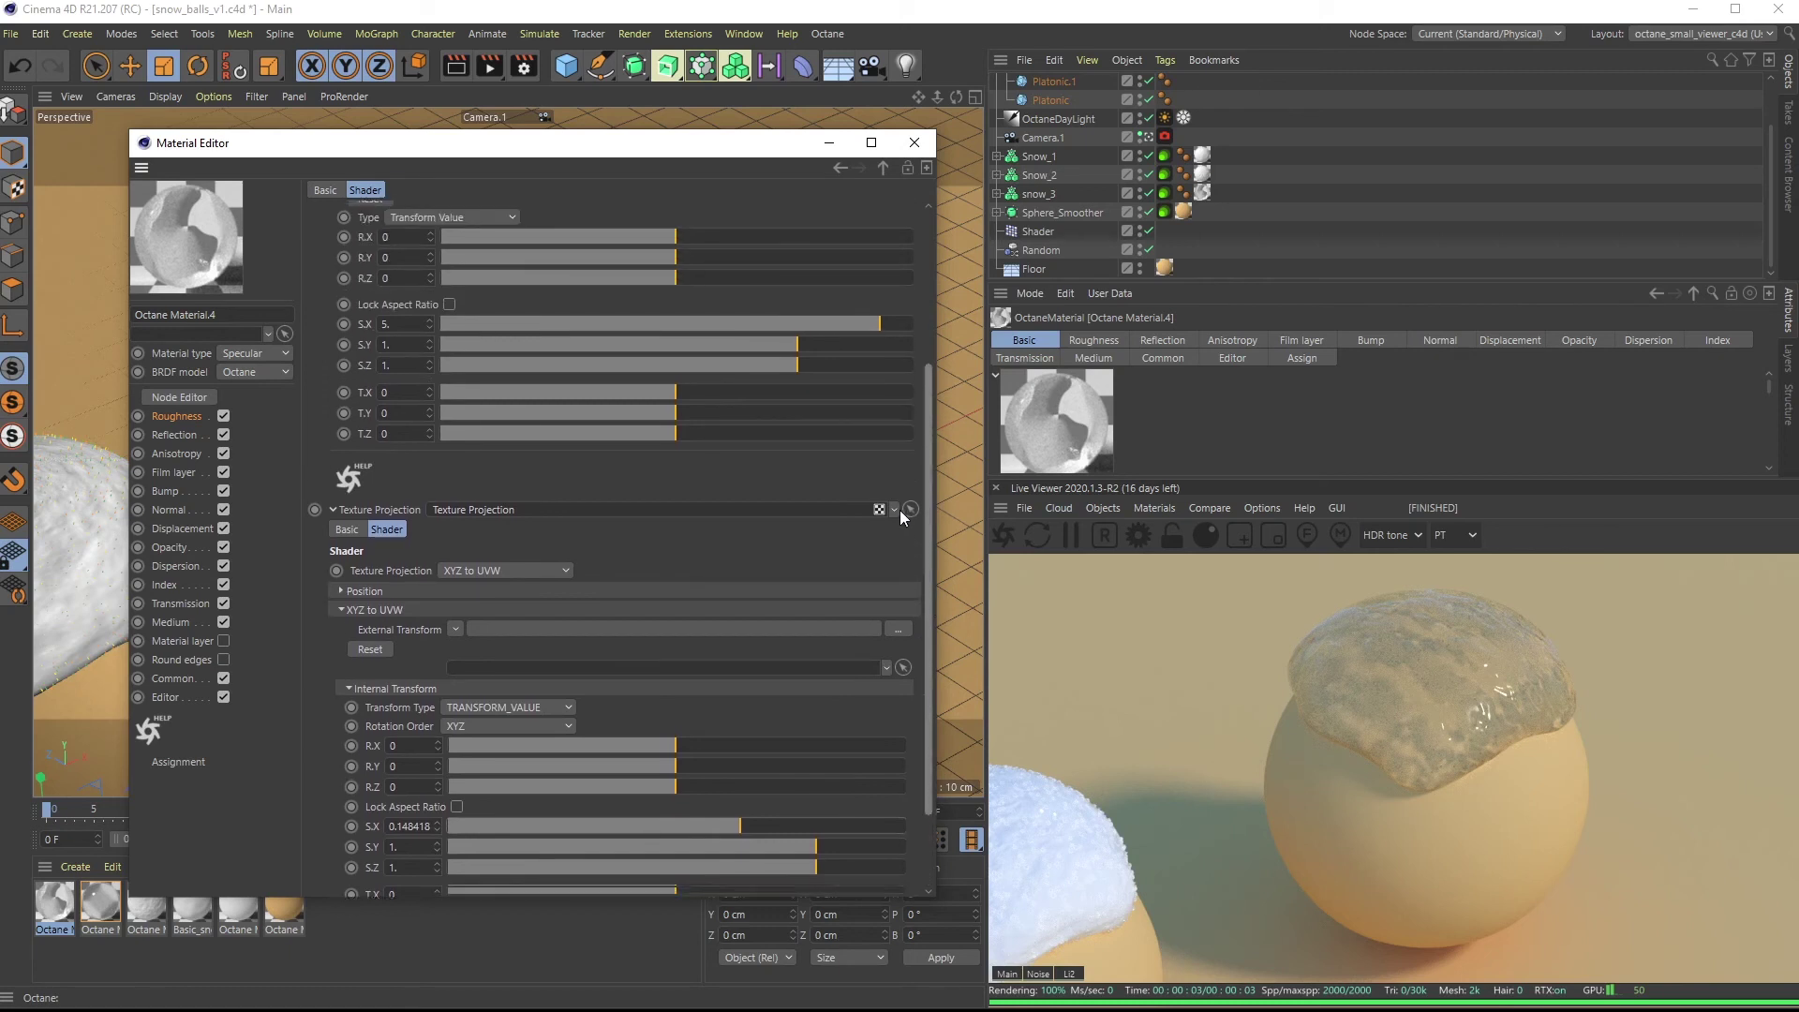
{"action": "scroll", "coordinate": [900, 510], "scroll_direction": "up", "scroll_amount": 5}
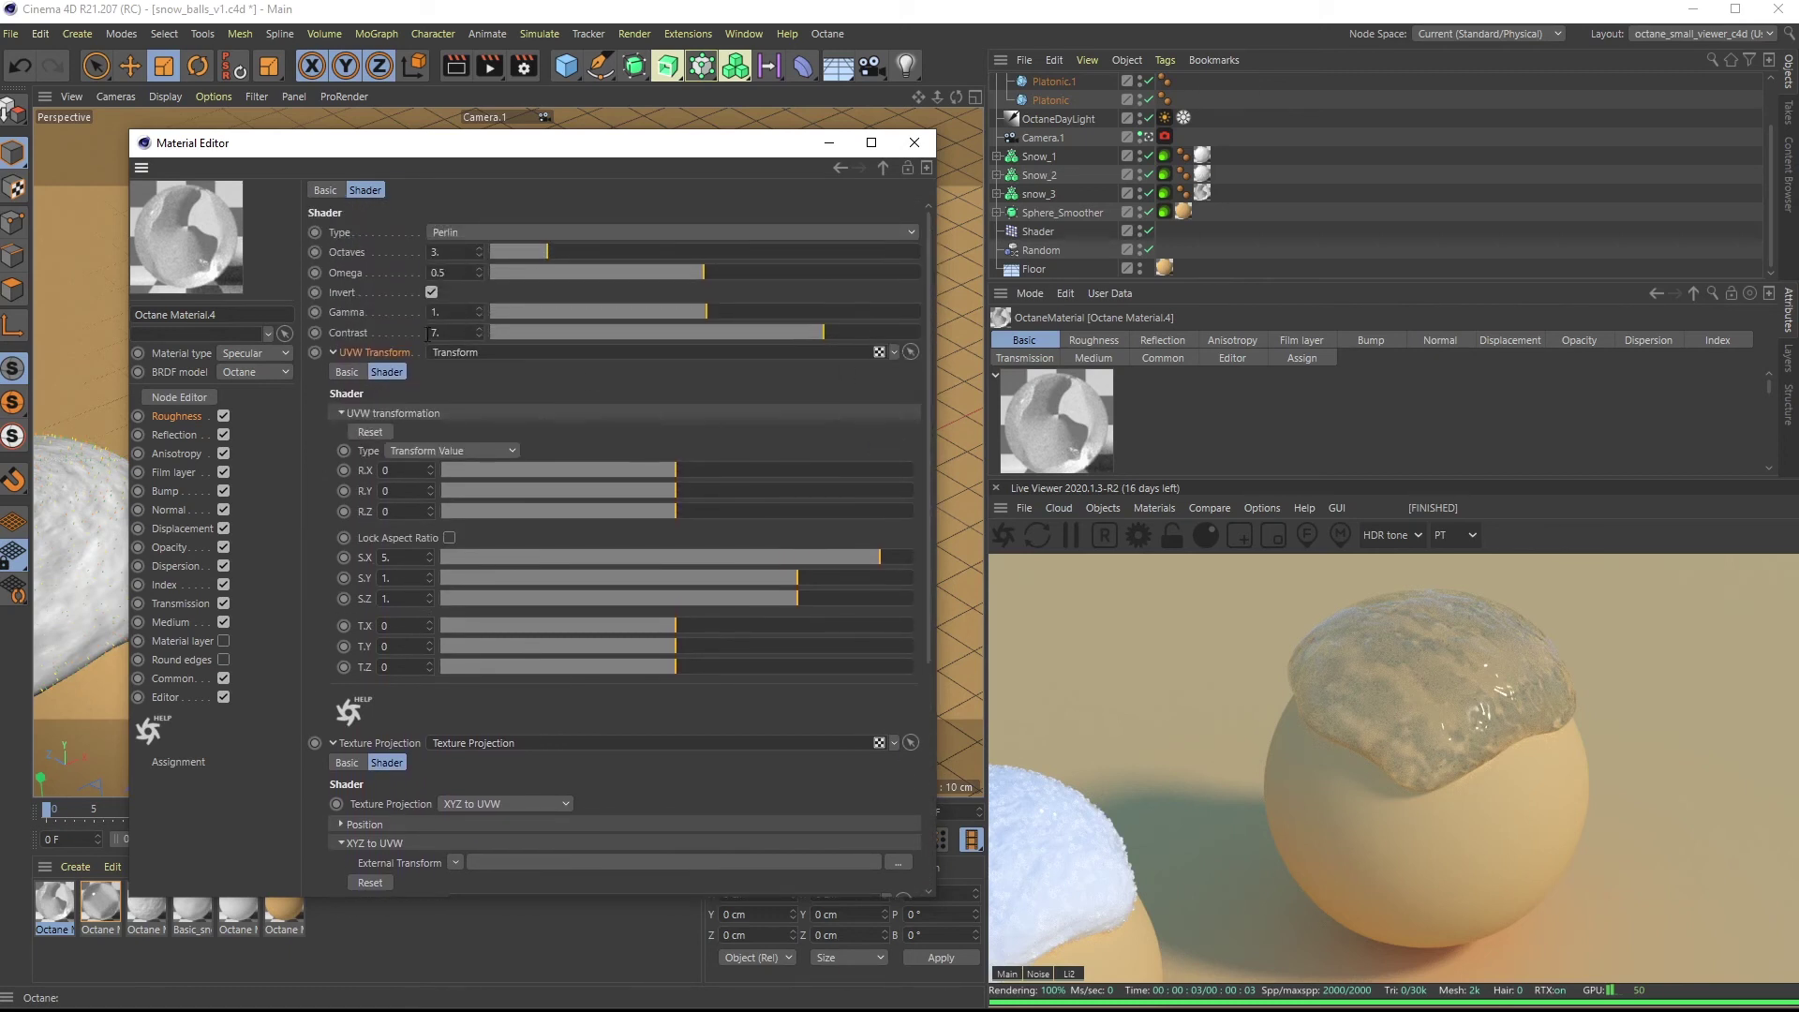
{"action": "left_click_drag", "start_coordinate": [454, 330], "coordinate": [397, 315]}
{"action": "key", "text": "Return"}
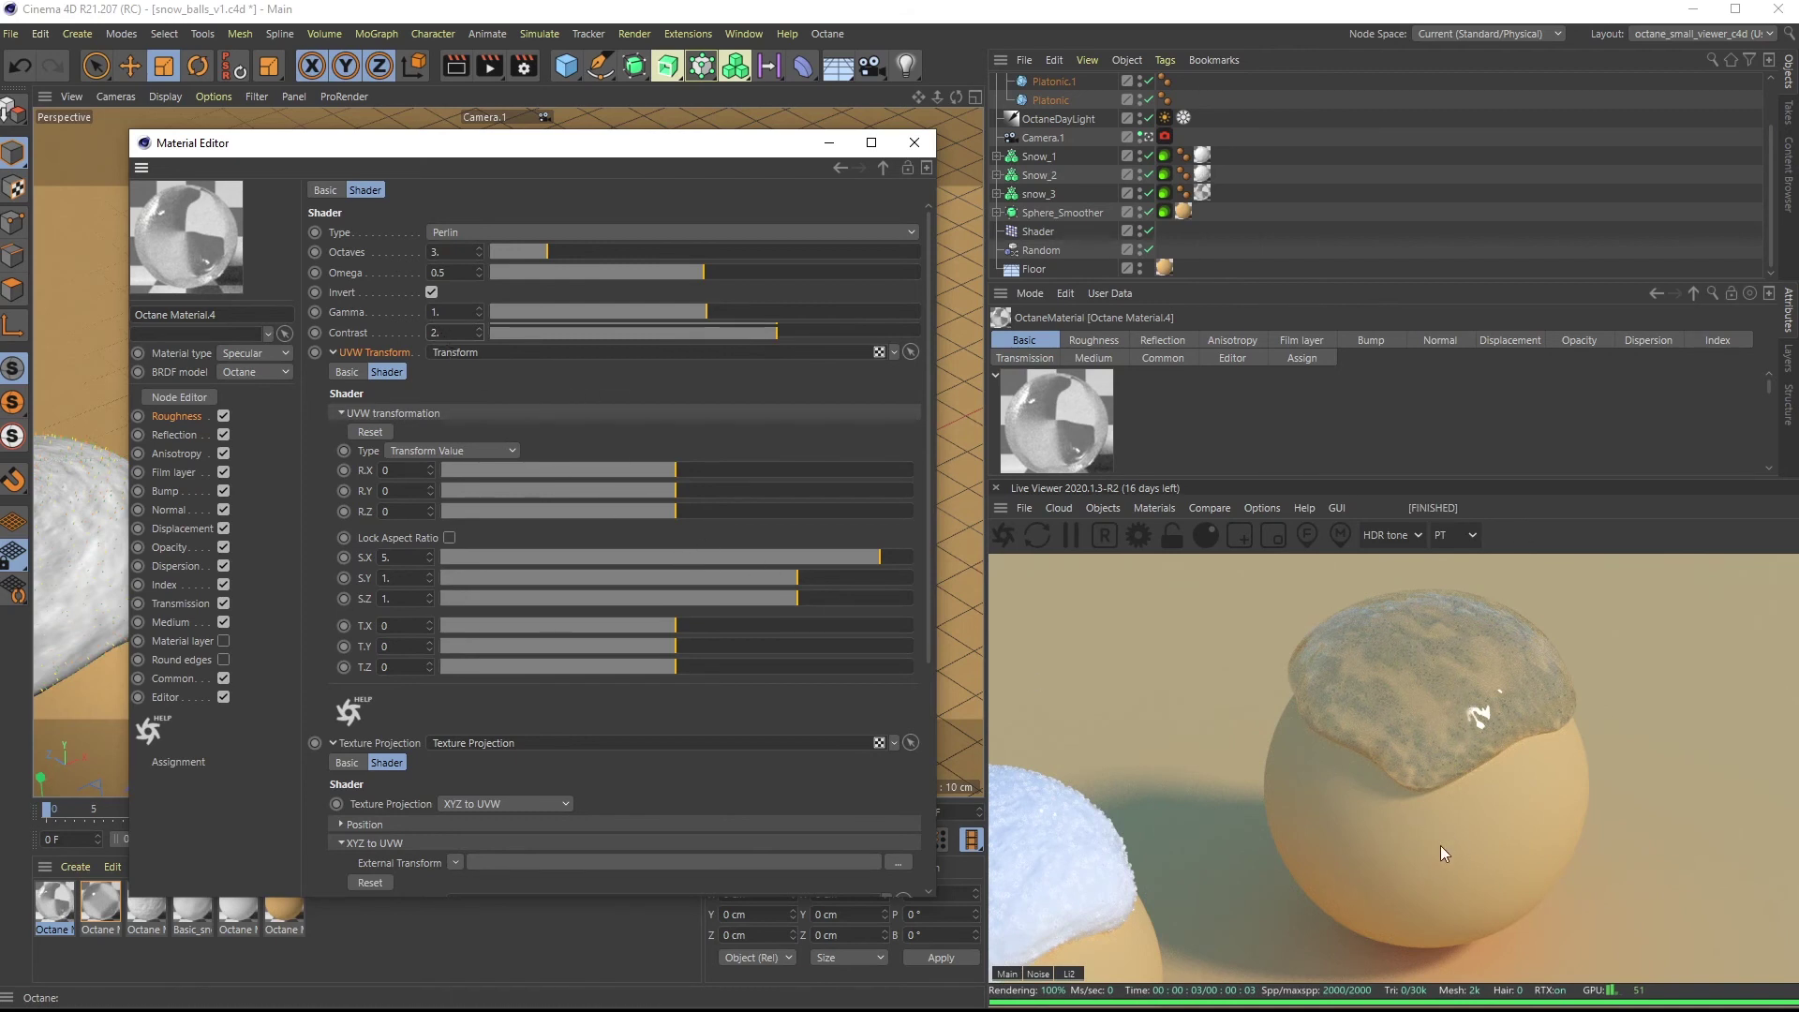
Set the specular material's Index to 1.5 and compare the render with the reference image
{"action": "left_click", "coordinate": [163, 585]}
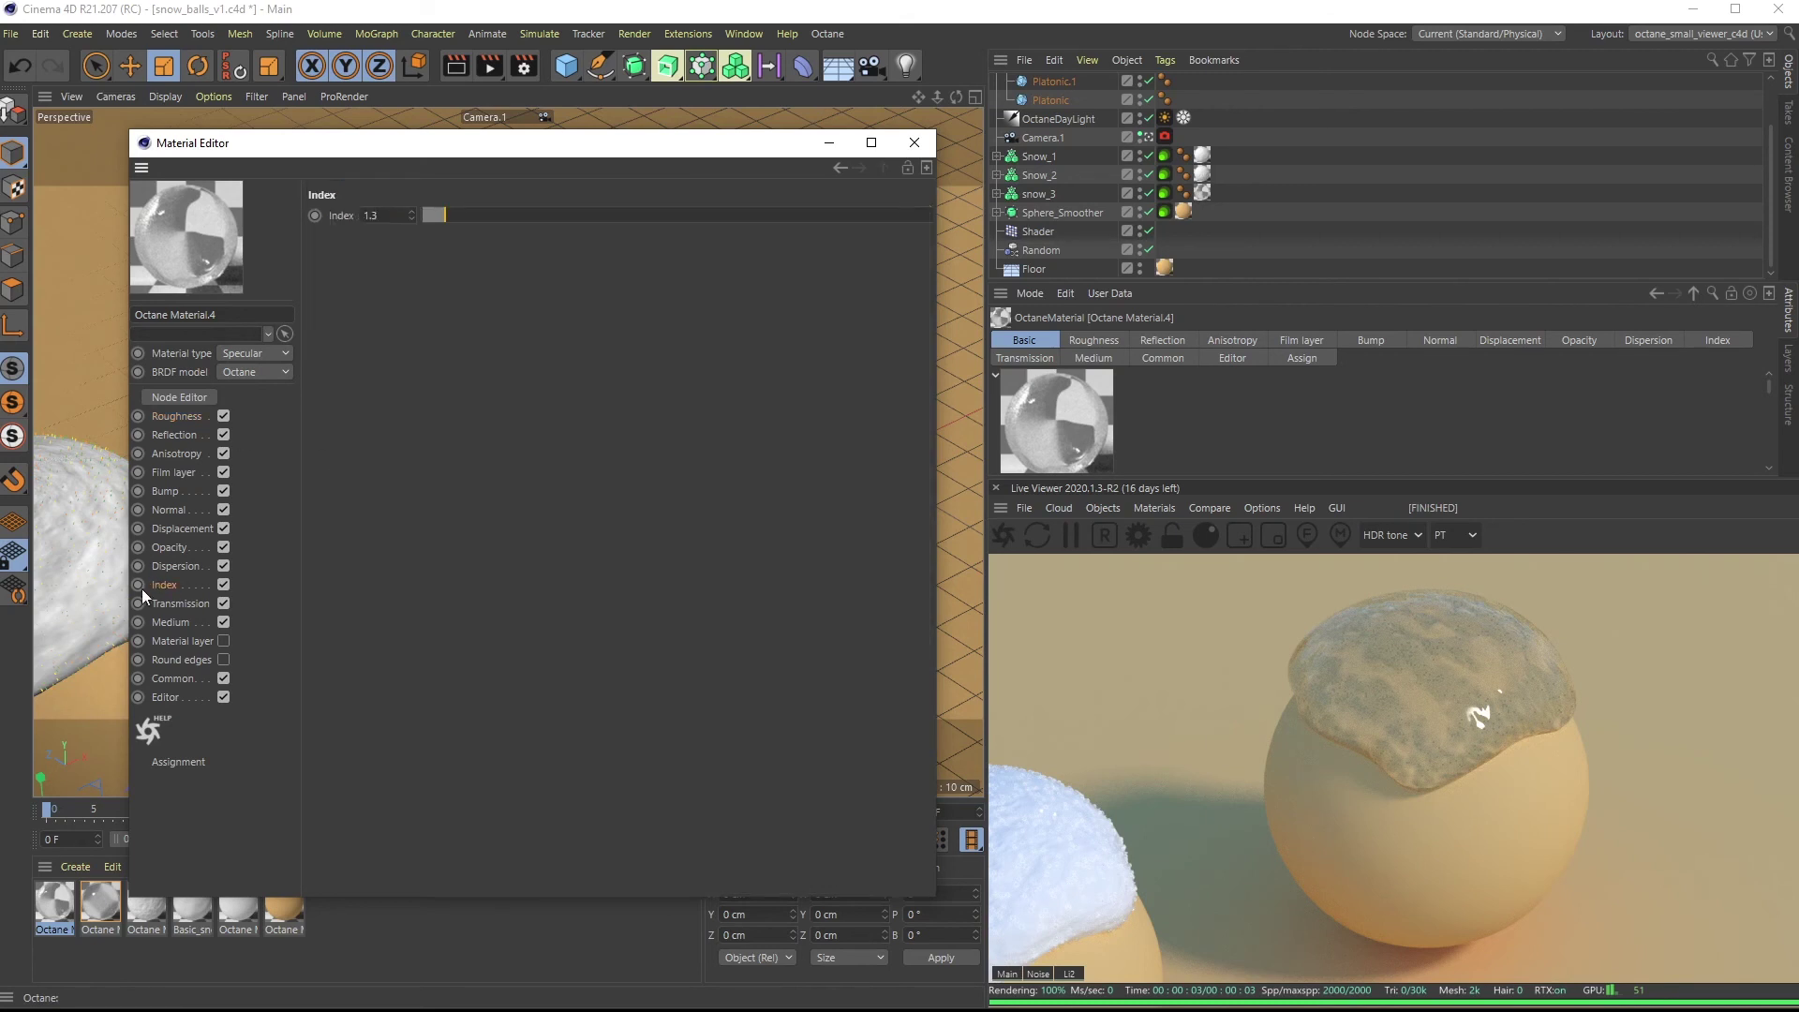
{"action": "double_click", "coordinate": [397, 217]}
{"action": "type", "text": "1.5"}
{"action": "key", "text": "Return"}
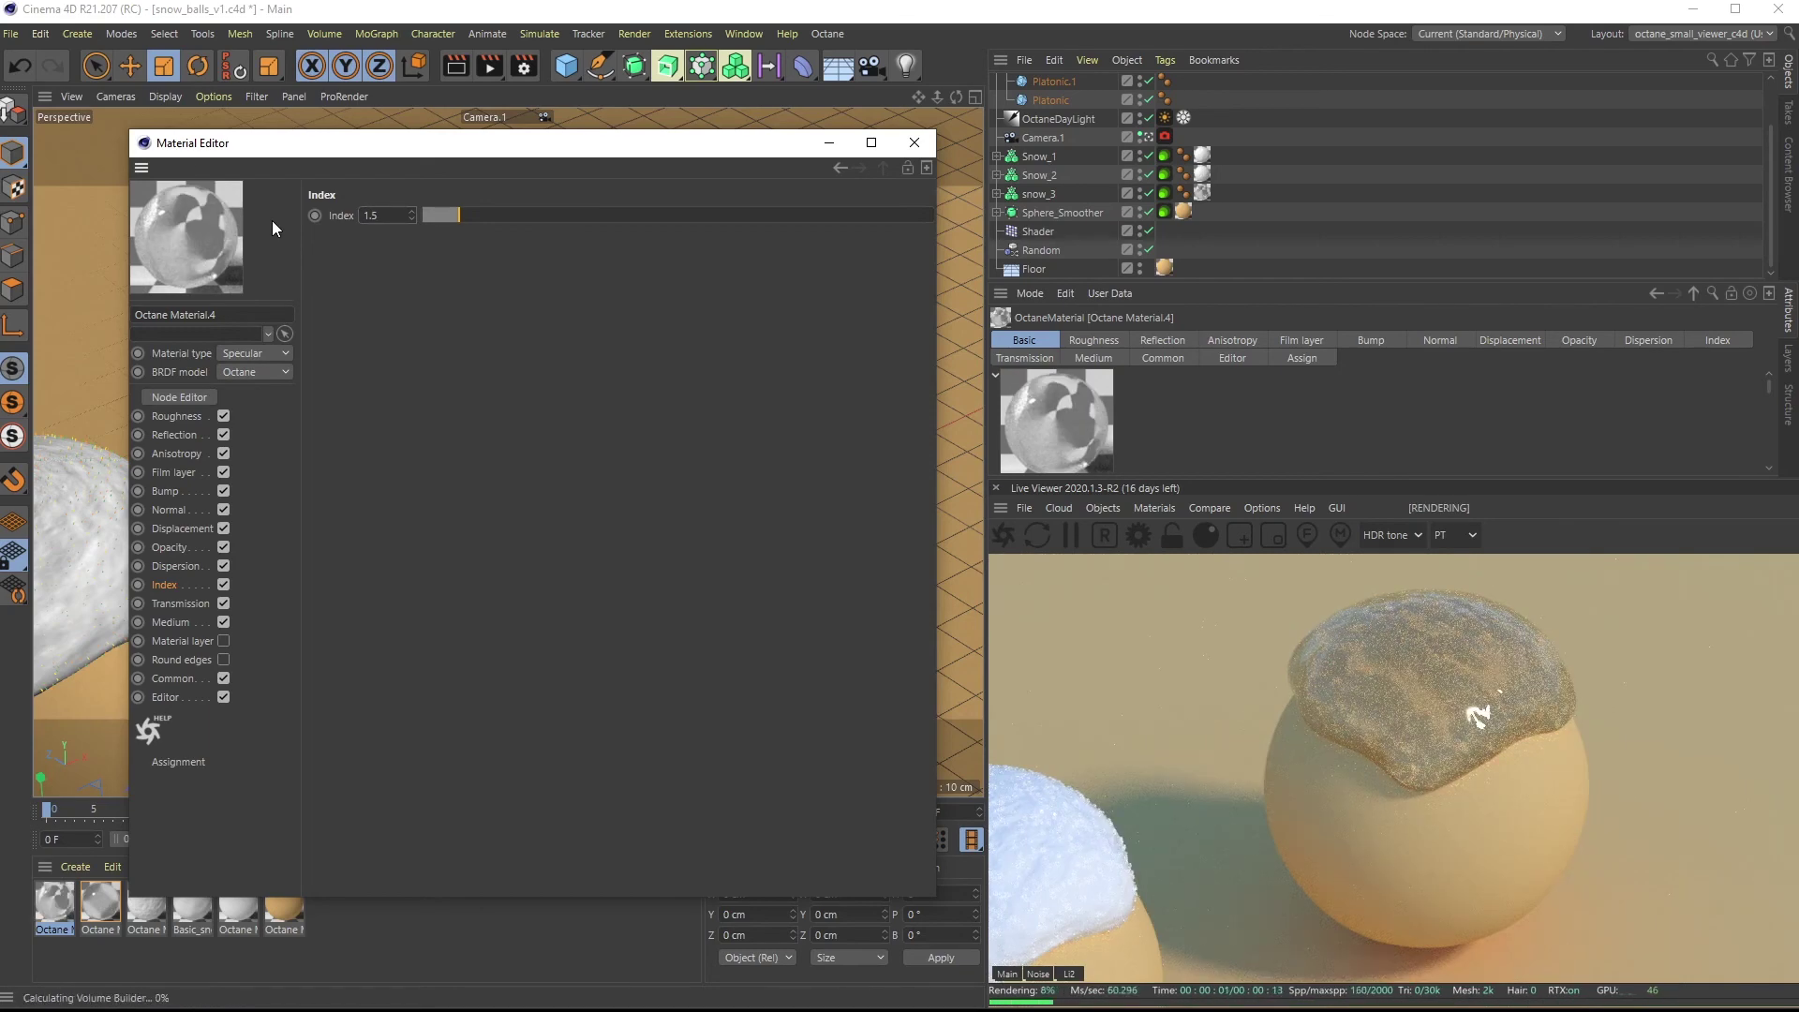
{"action": "left_click_drag", "start_coordinate": [796, 1011], "coordinate": [839, 565]}
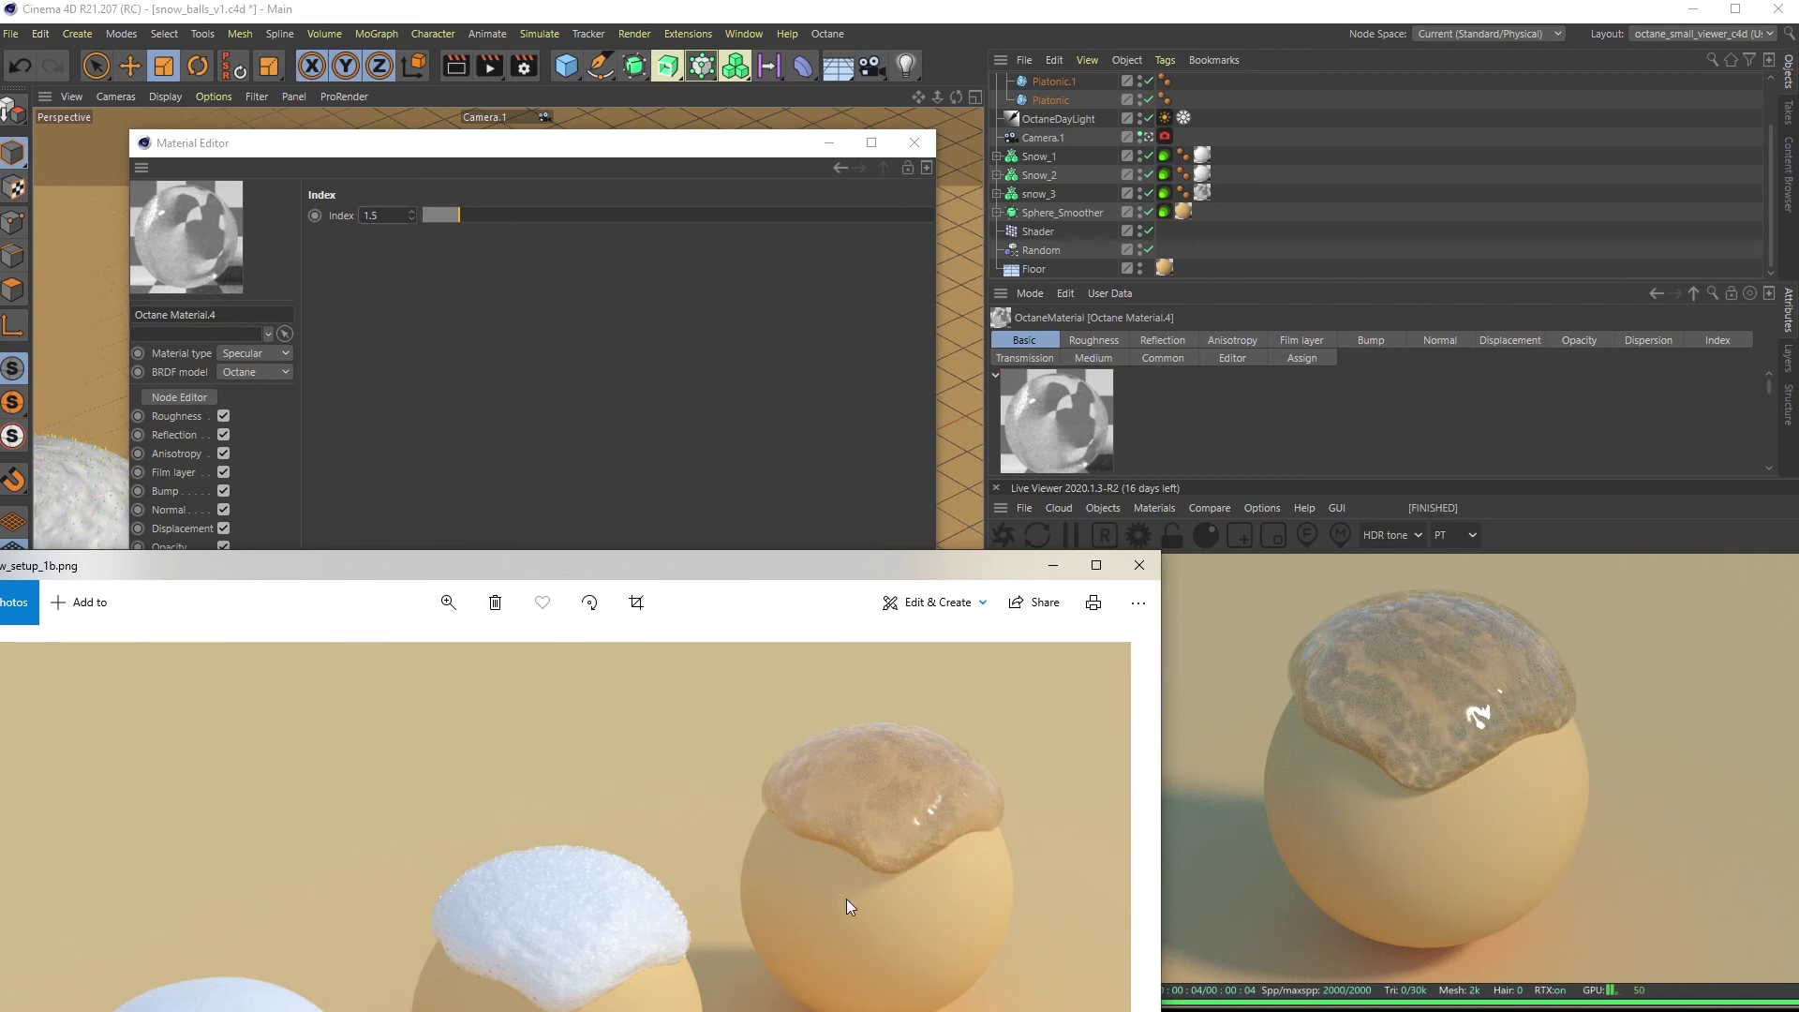
{"action": "left_click_drag", "start_coordinate": [705, 568], "coordinate": [740, 1011]}
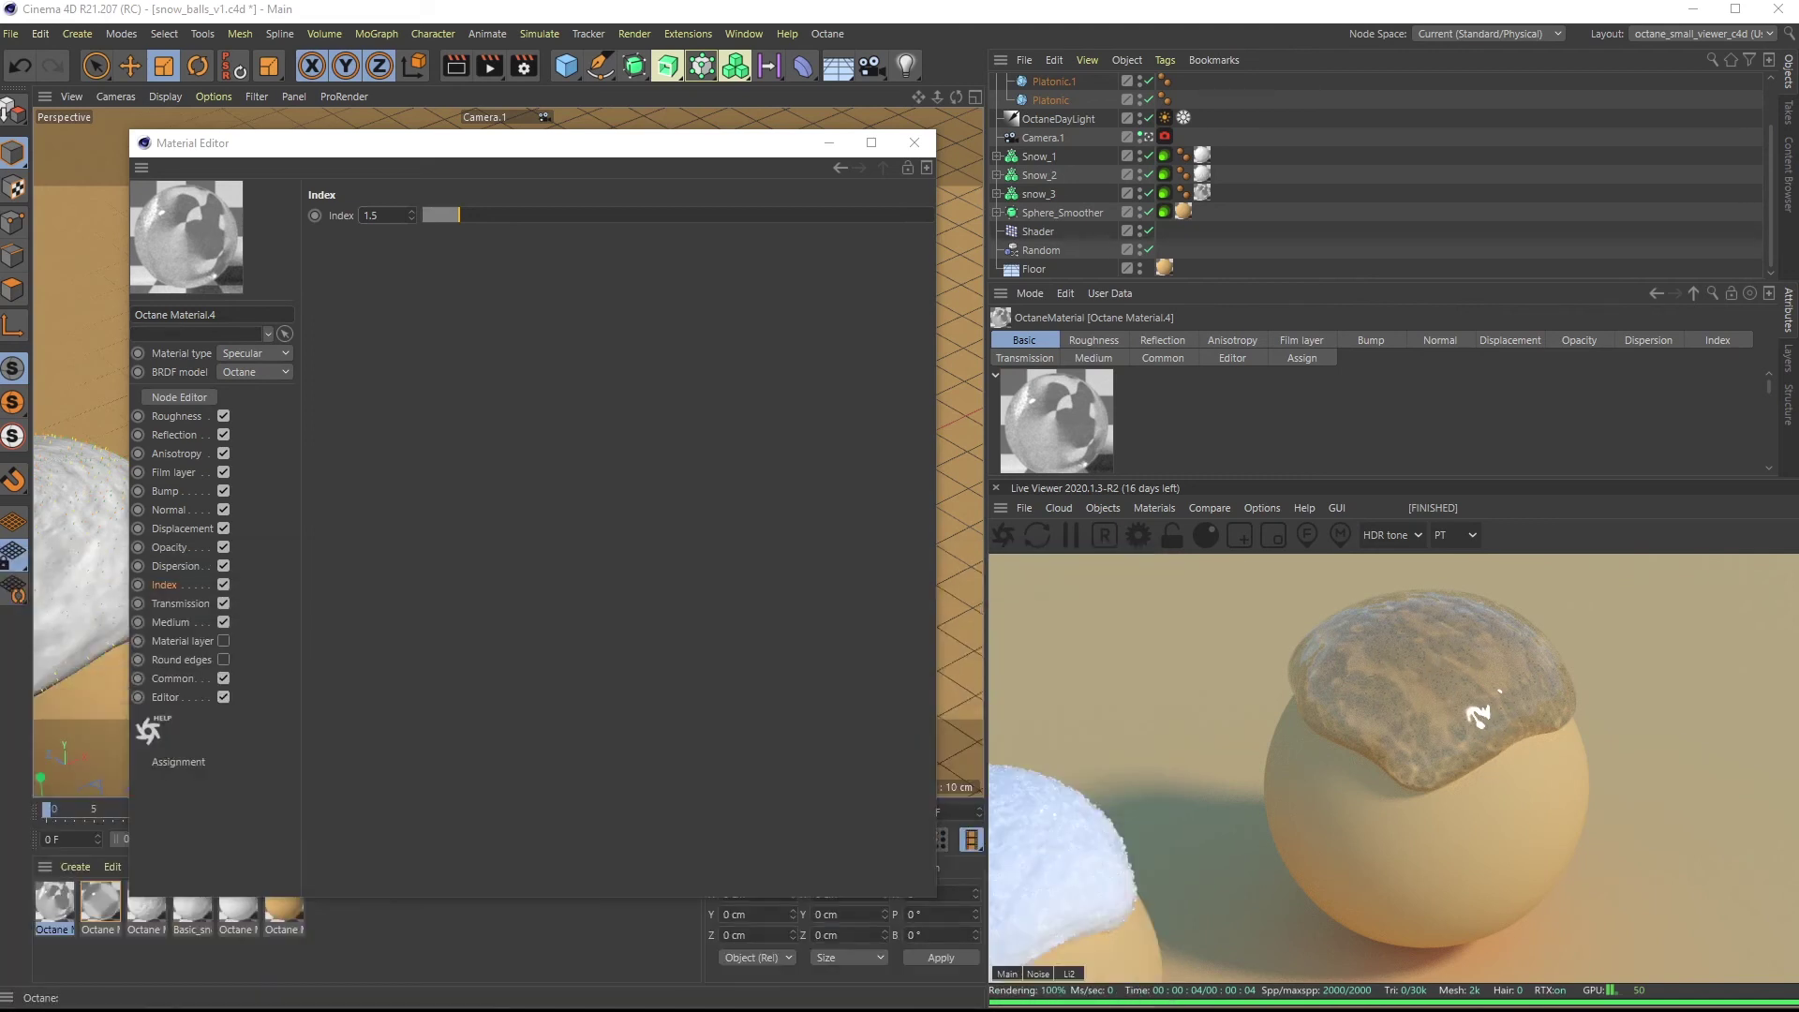
Try Fake shadows in the specular material's Common settings and turn the option back off
{"action": "left_click", "coordinate": [201, 678]}
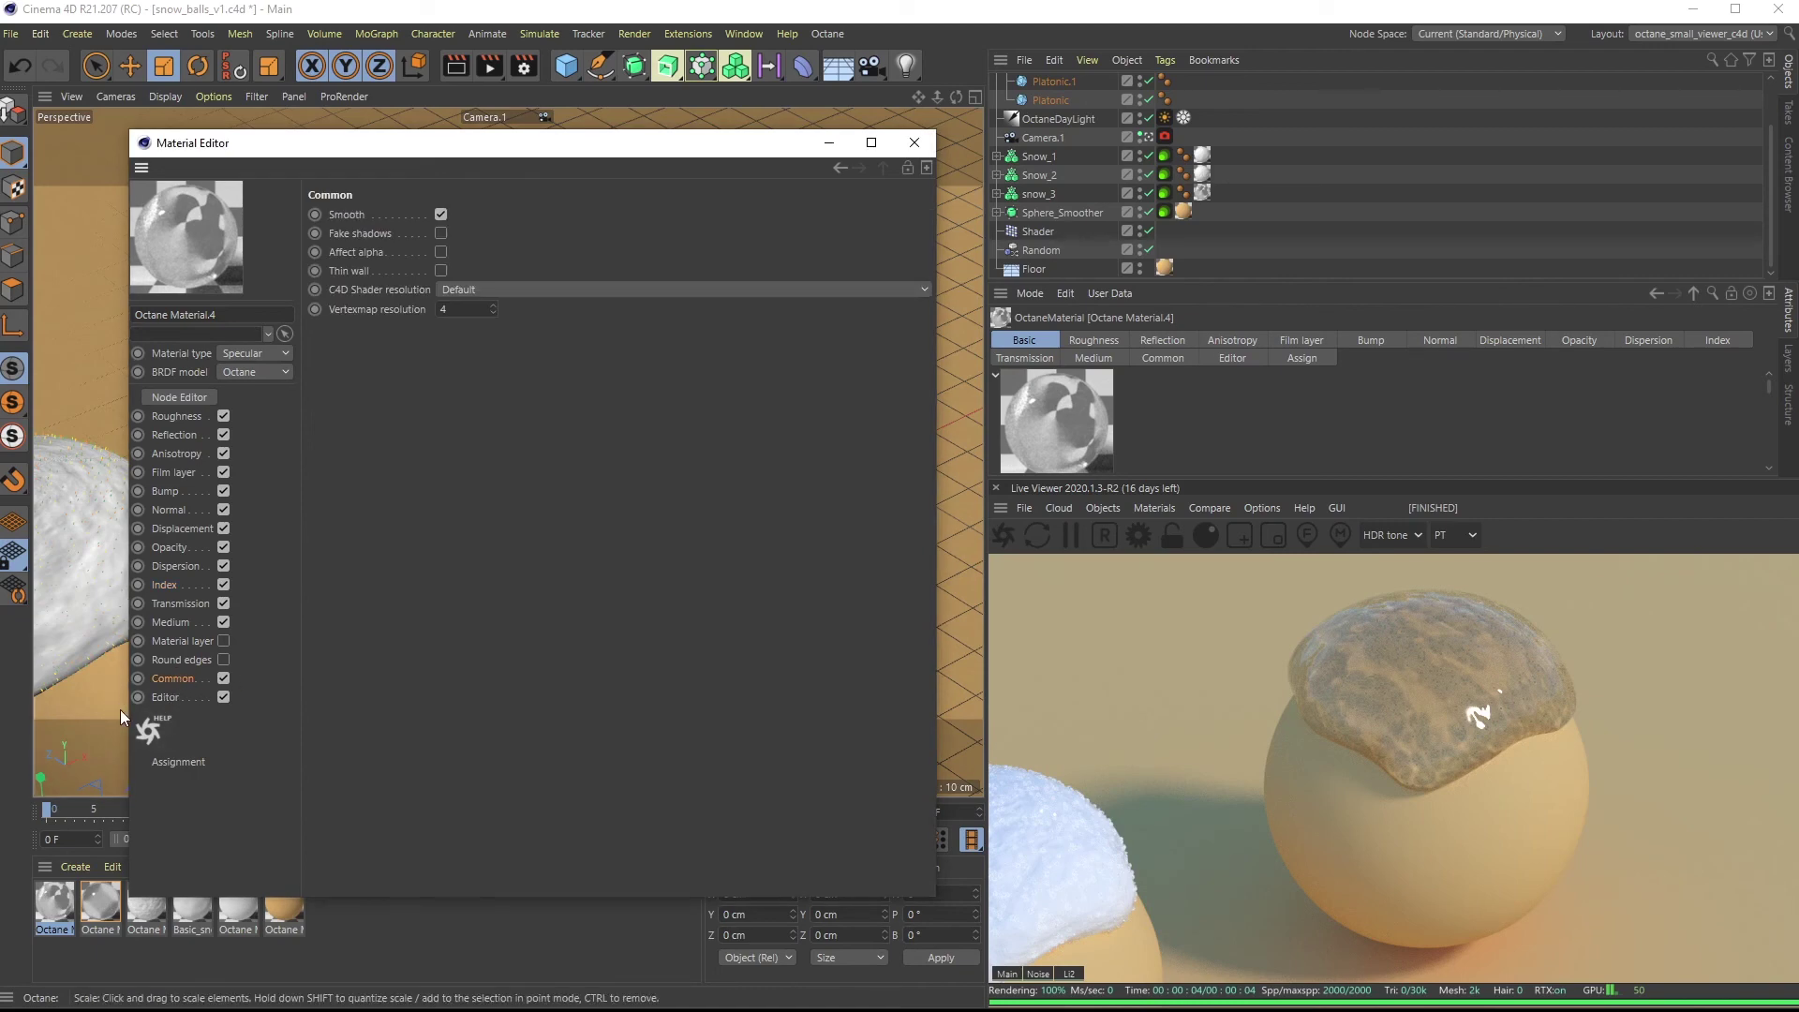
{"action": "left_click", "coordinate": [441, 234]}
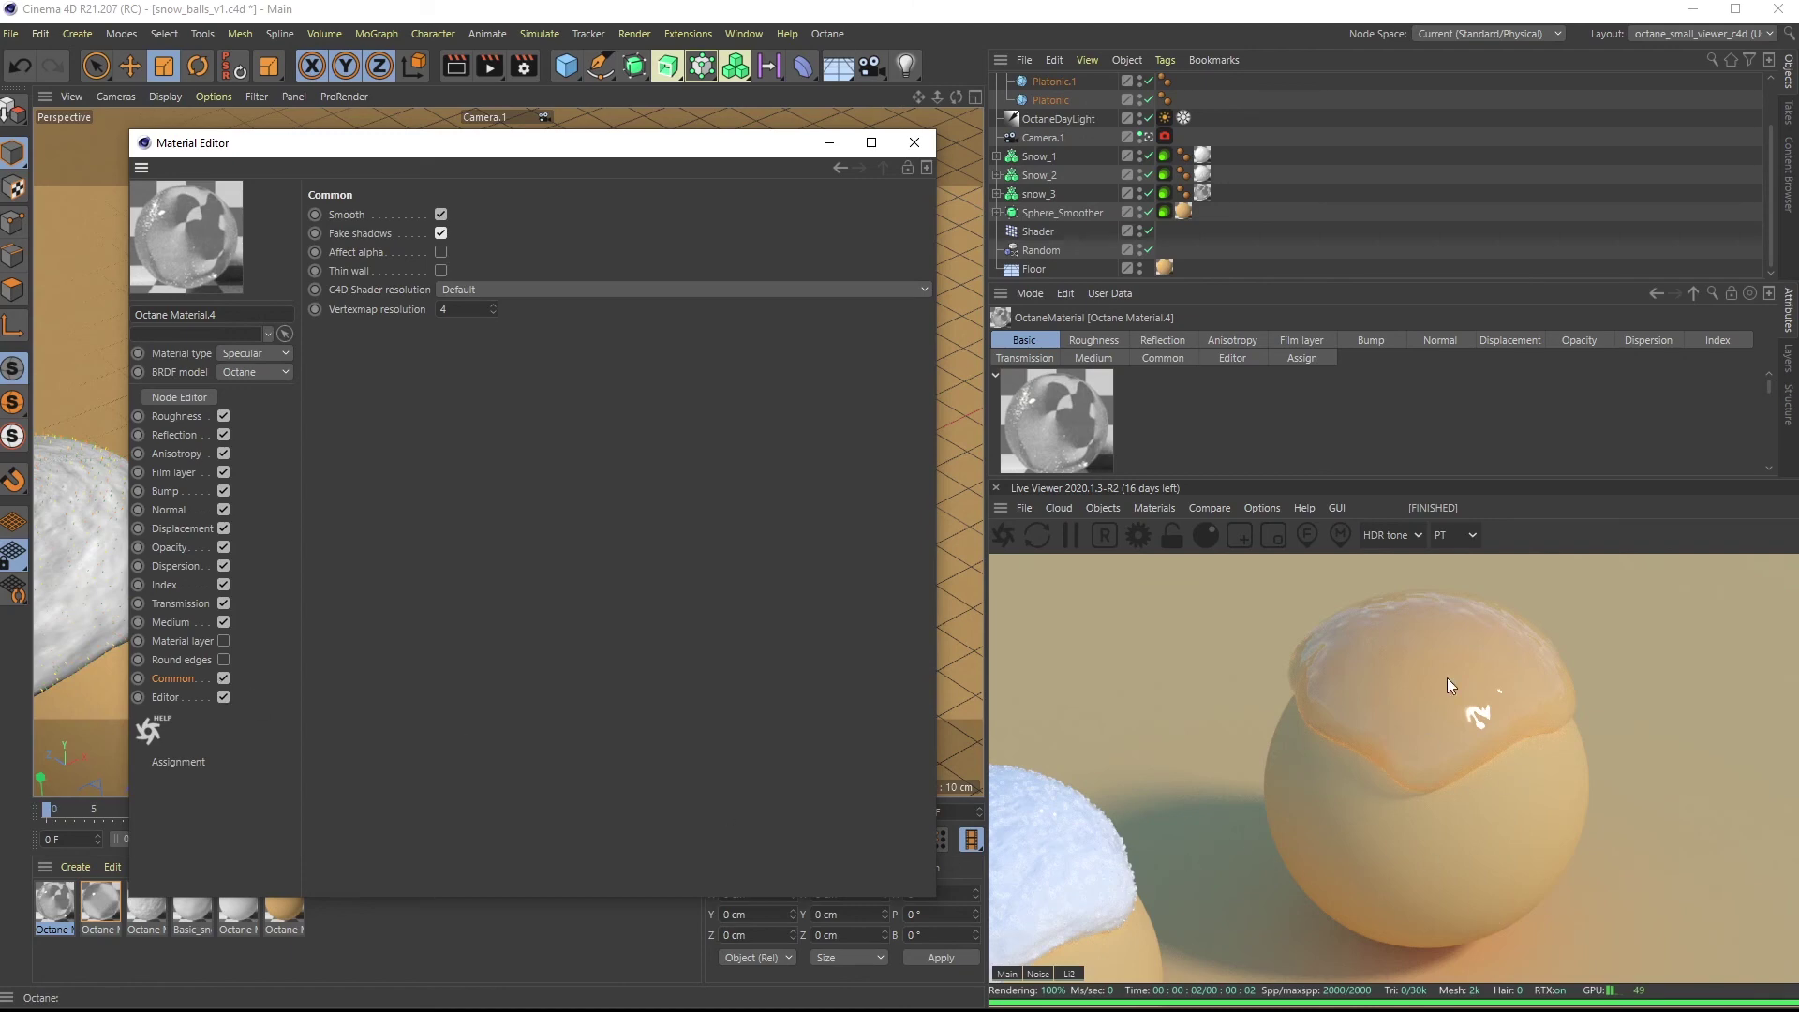
{"action": "left_click", "coordinate": [223, 681]}
{"action": "left_click", "coordinate": [223, 681]}
{"action": "left_click", "coordinate": [434, 234]}
{"action": "left_click", "coordinate": [441, 233]}
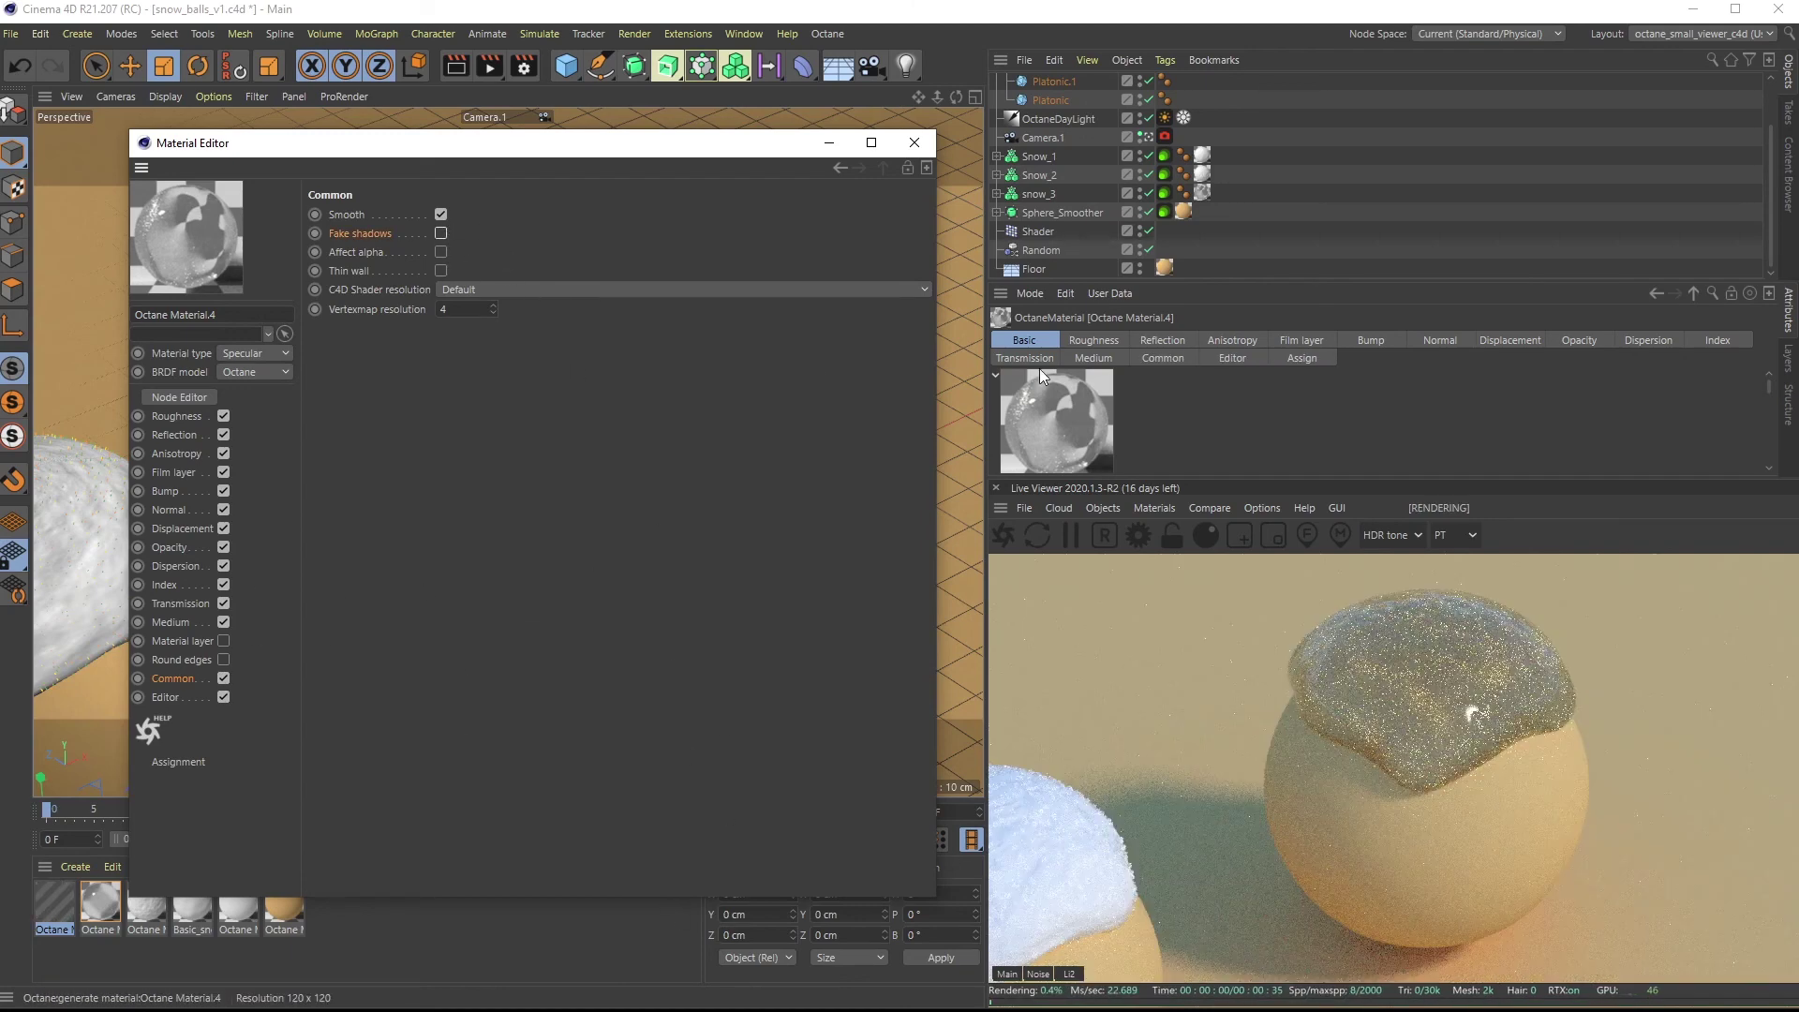
Close the Material Editor and rotate OctaneDayLight to about H 20.1°, P -9.6°, B -15.9°
{"action": "left_click", "coordinate": [913, 143]}
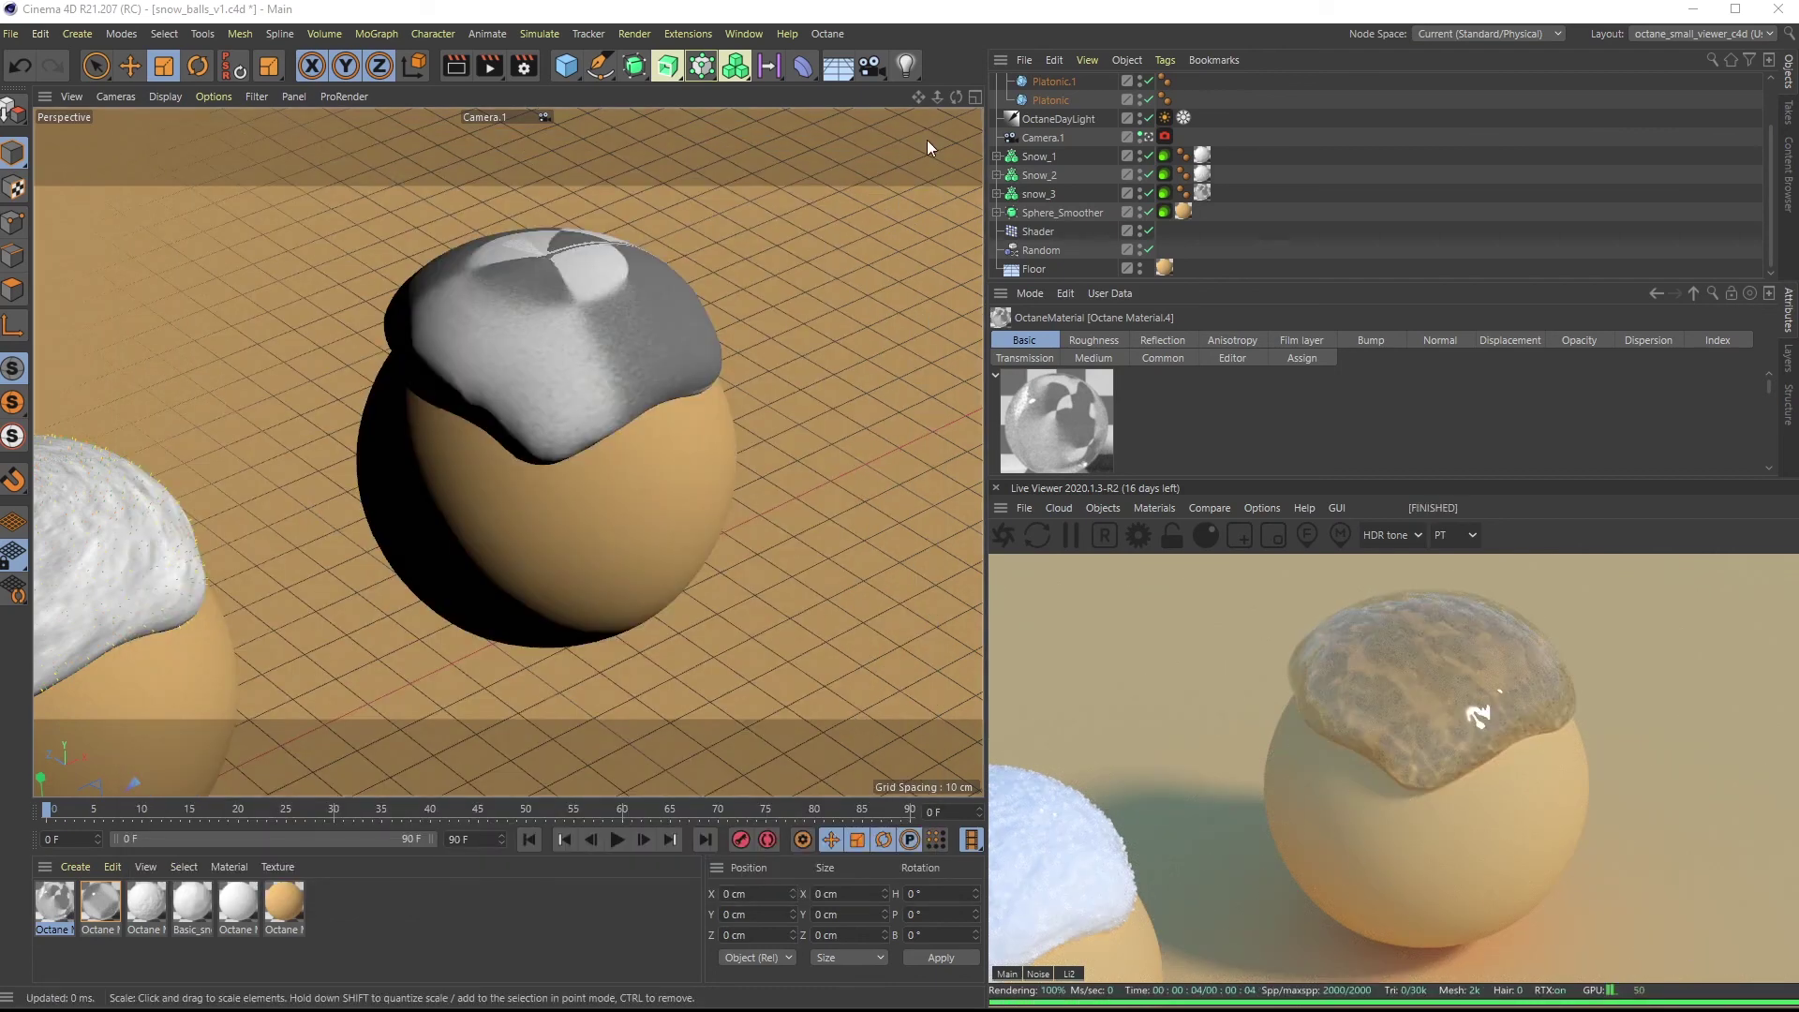
{"action": "left_click_drag", "start_coordinate": [937, 98], "coordinate": [1115, 56]}
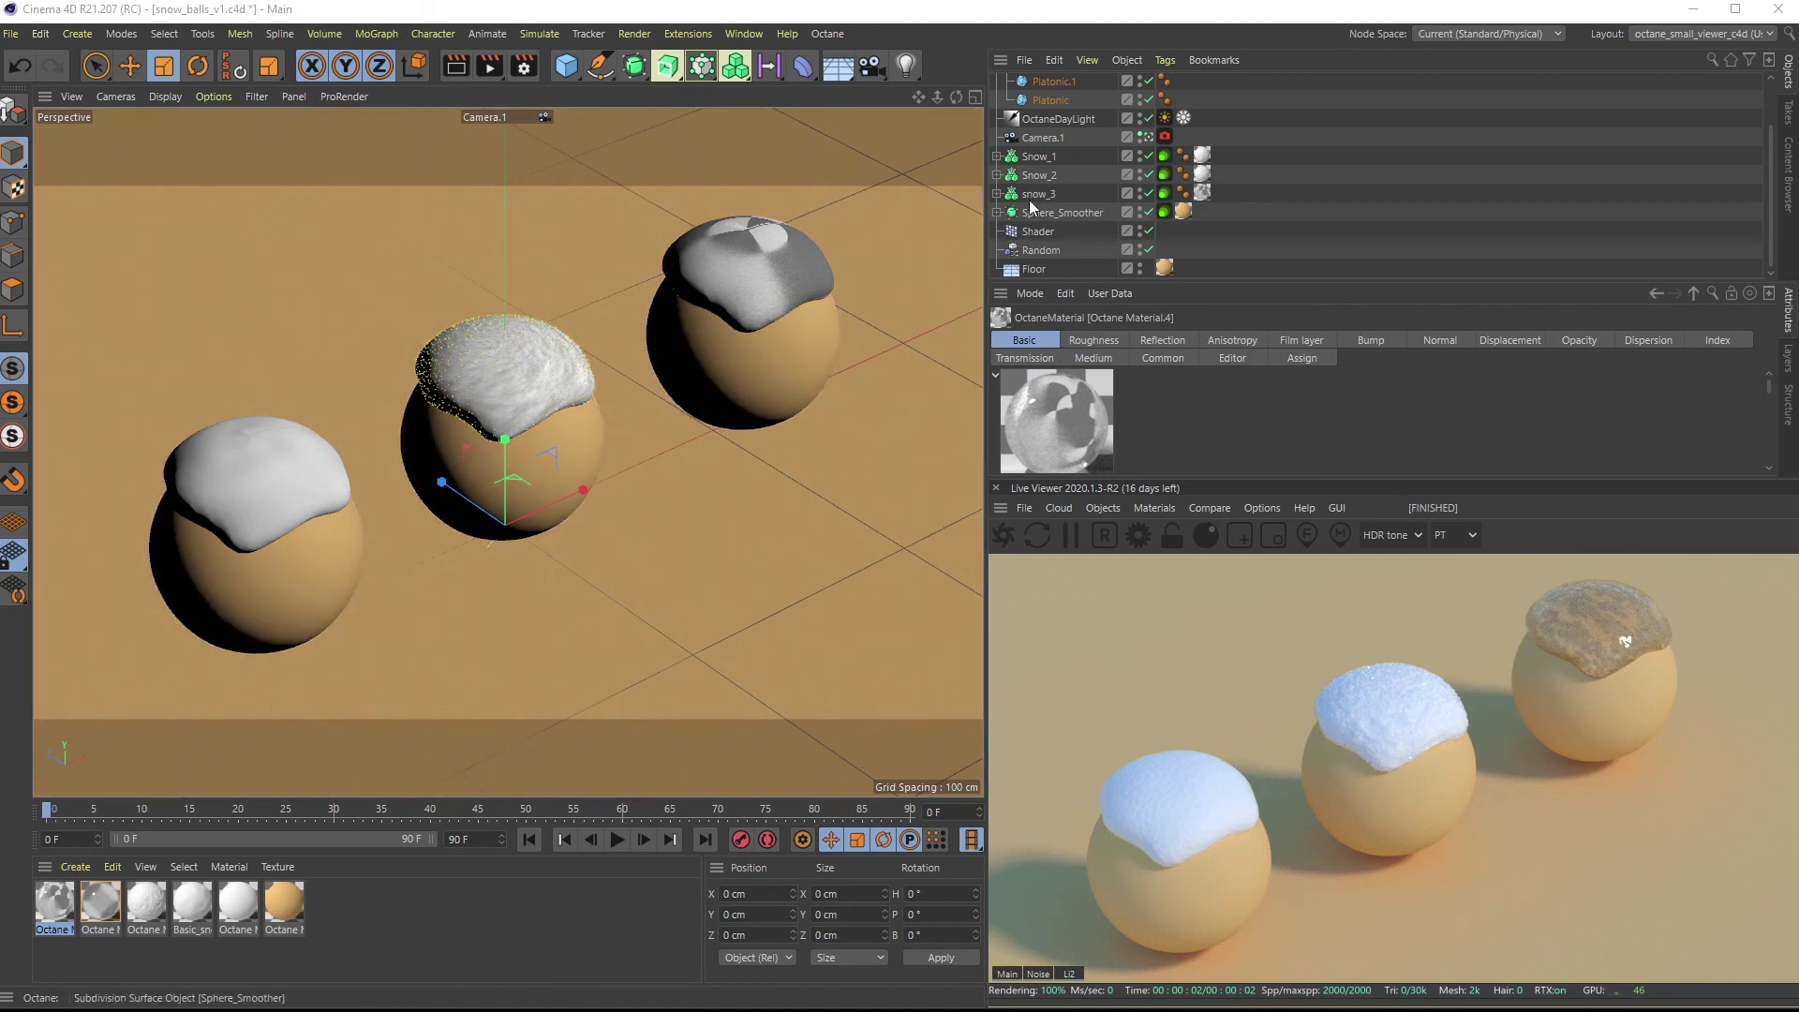
{"action": "left_click", "coordinate": [1067, 122]}
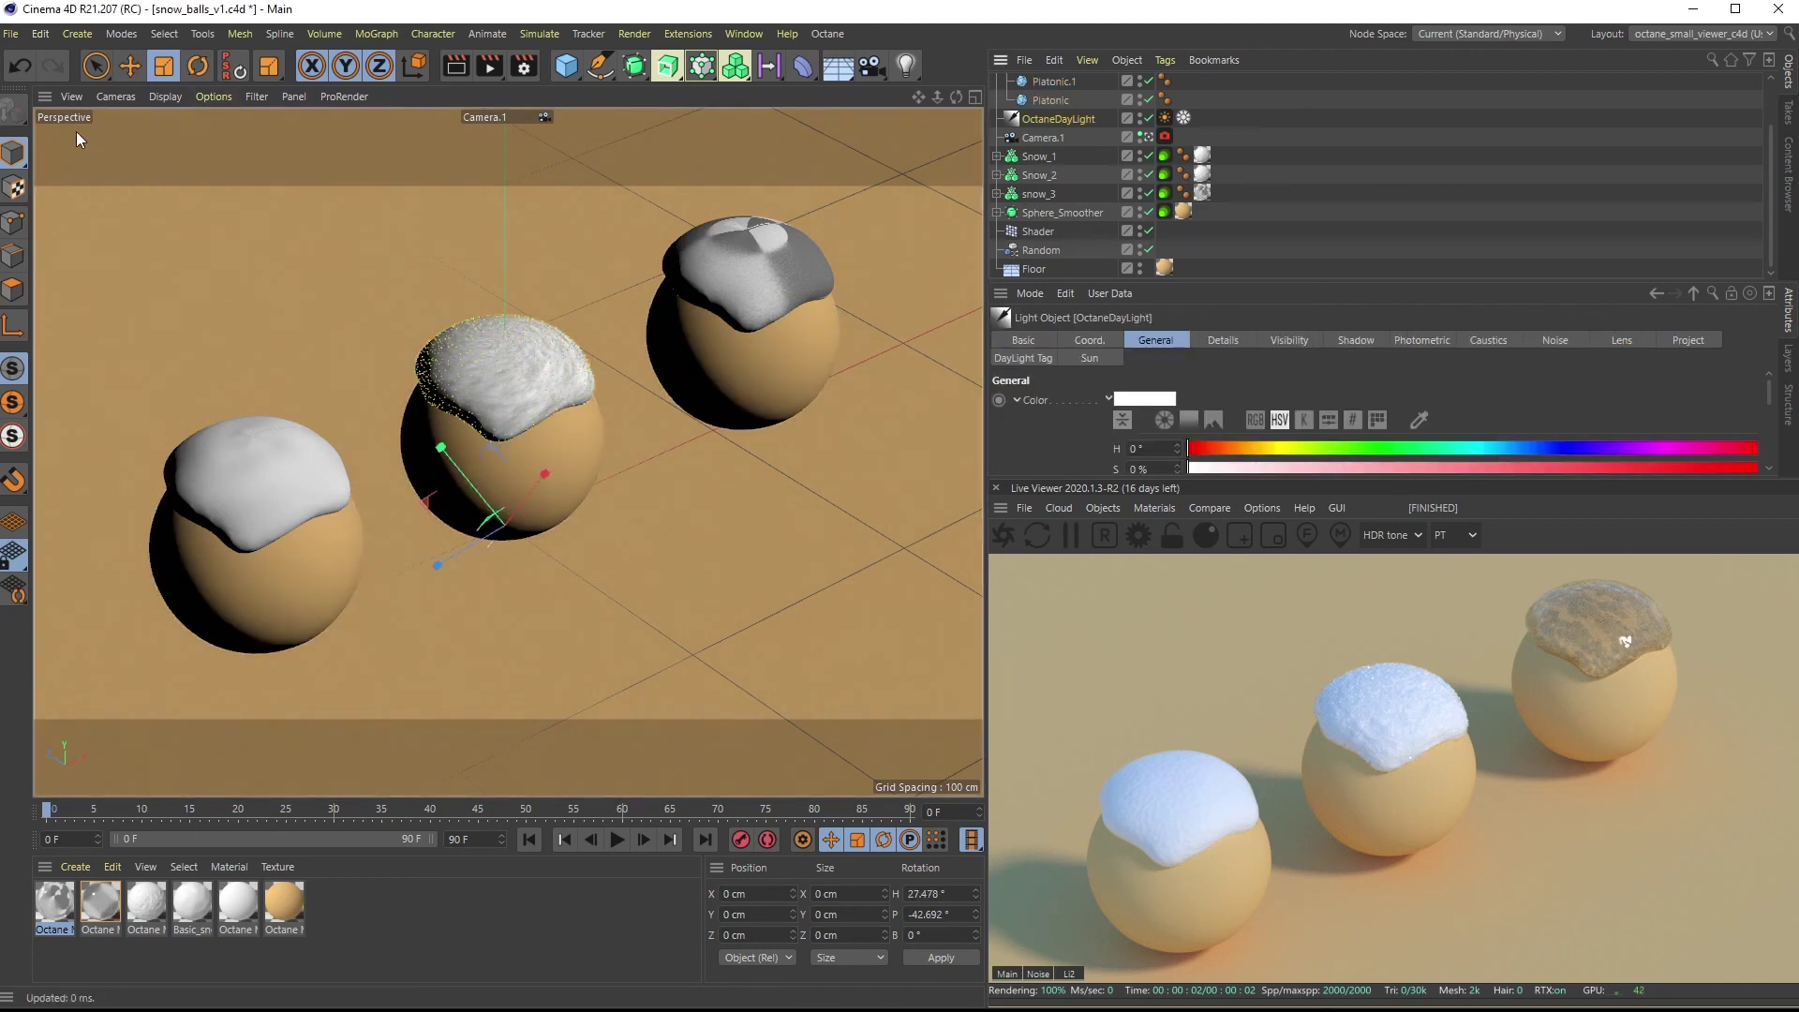
{"action": "left_click", "coordinate": [130, 64]}
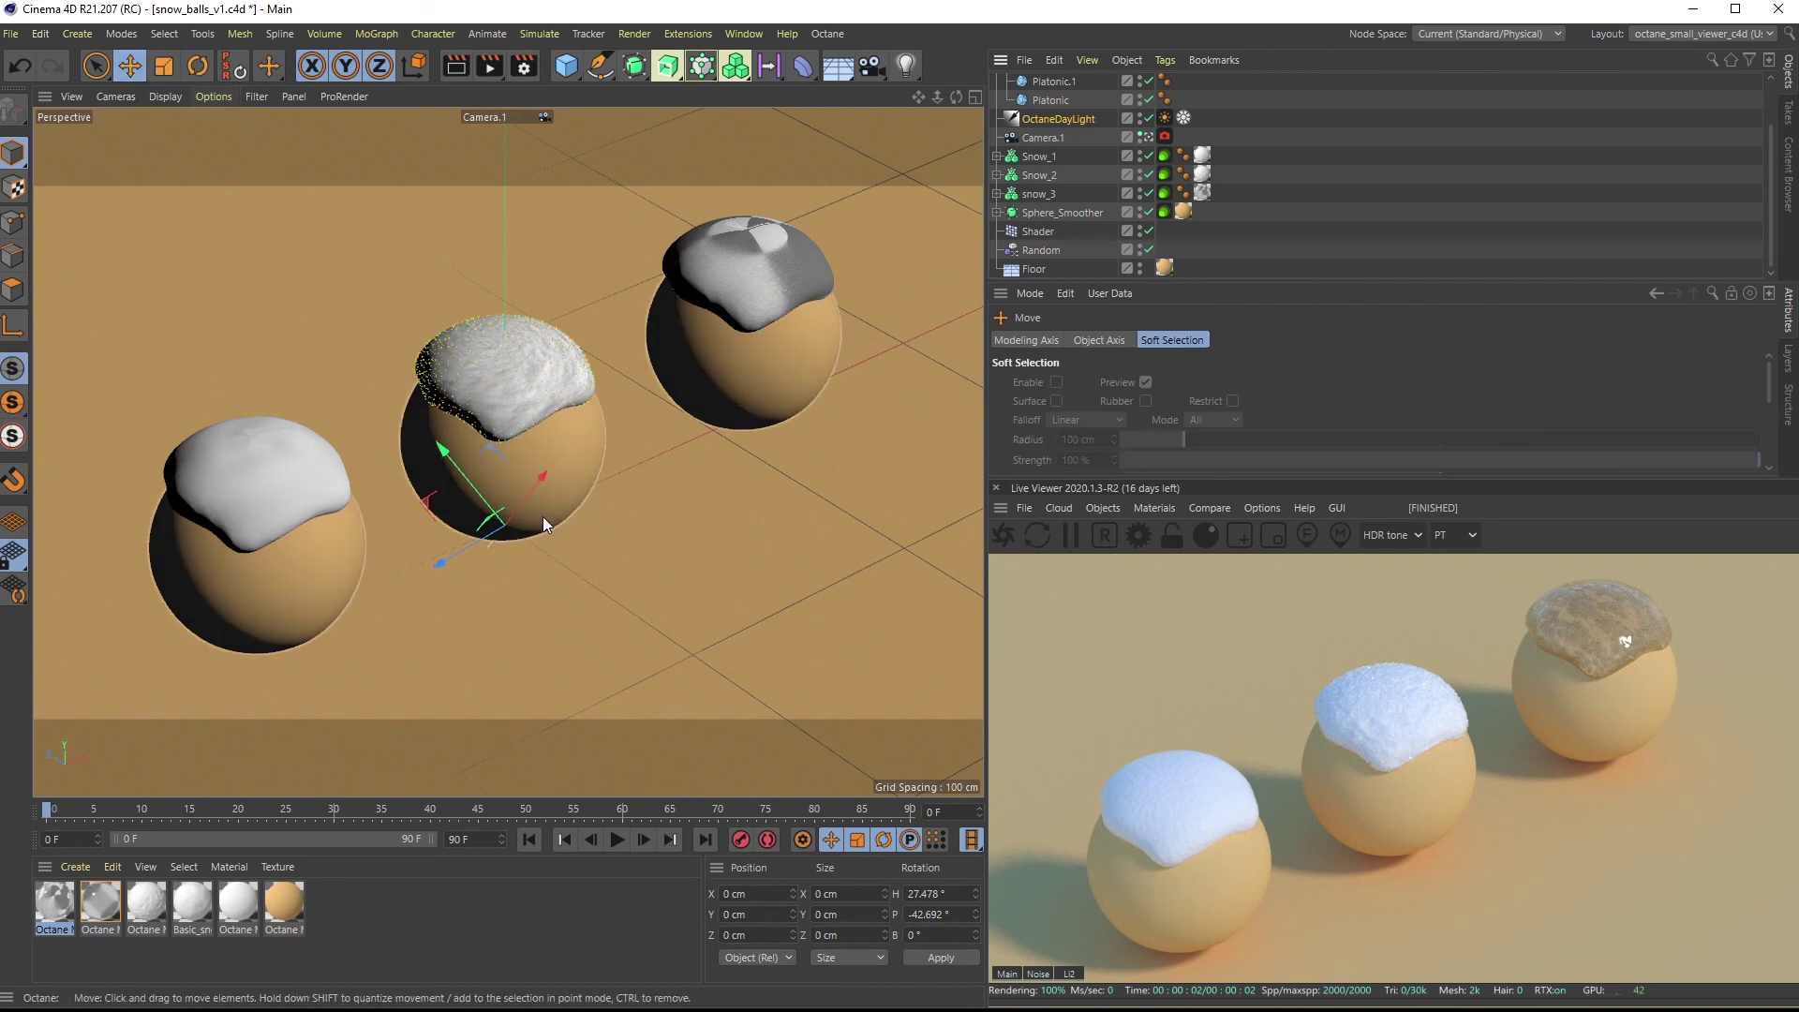
{"action": "key", "text": "w"}
{"action": "key", "text": "r"}
{"action": "left_click_drag", "start_coordinate": [523, 508], "coordinate": [573, 551]}
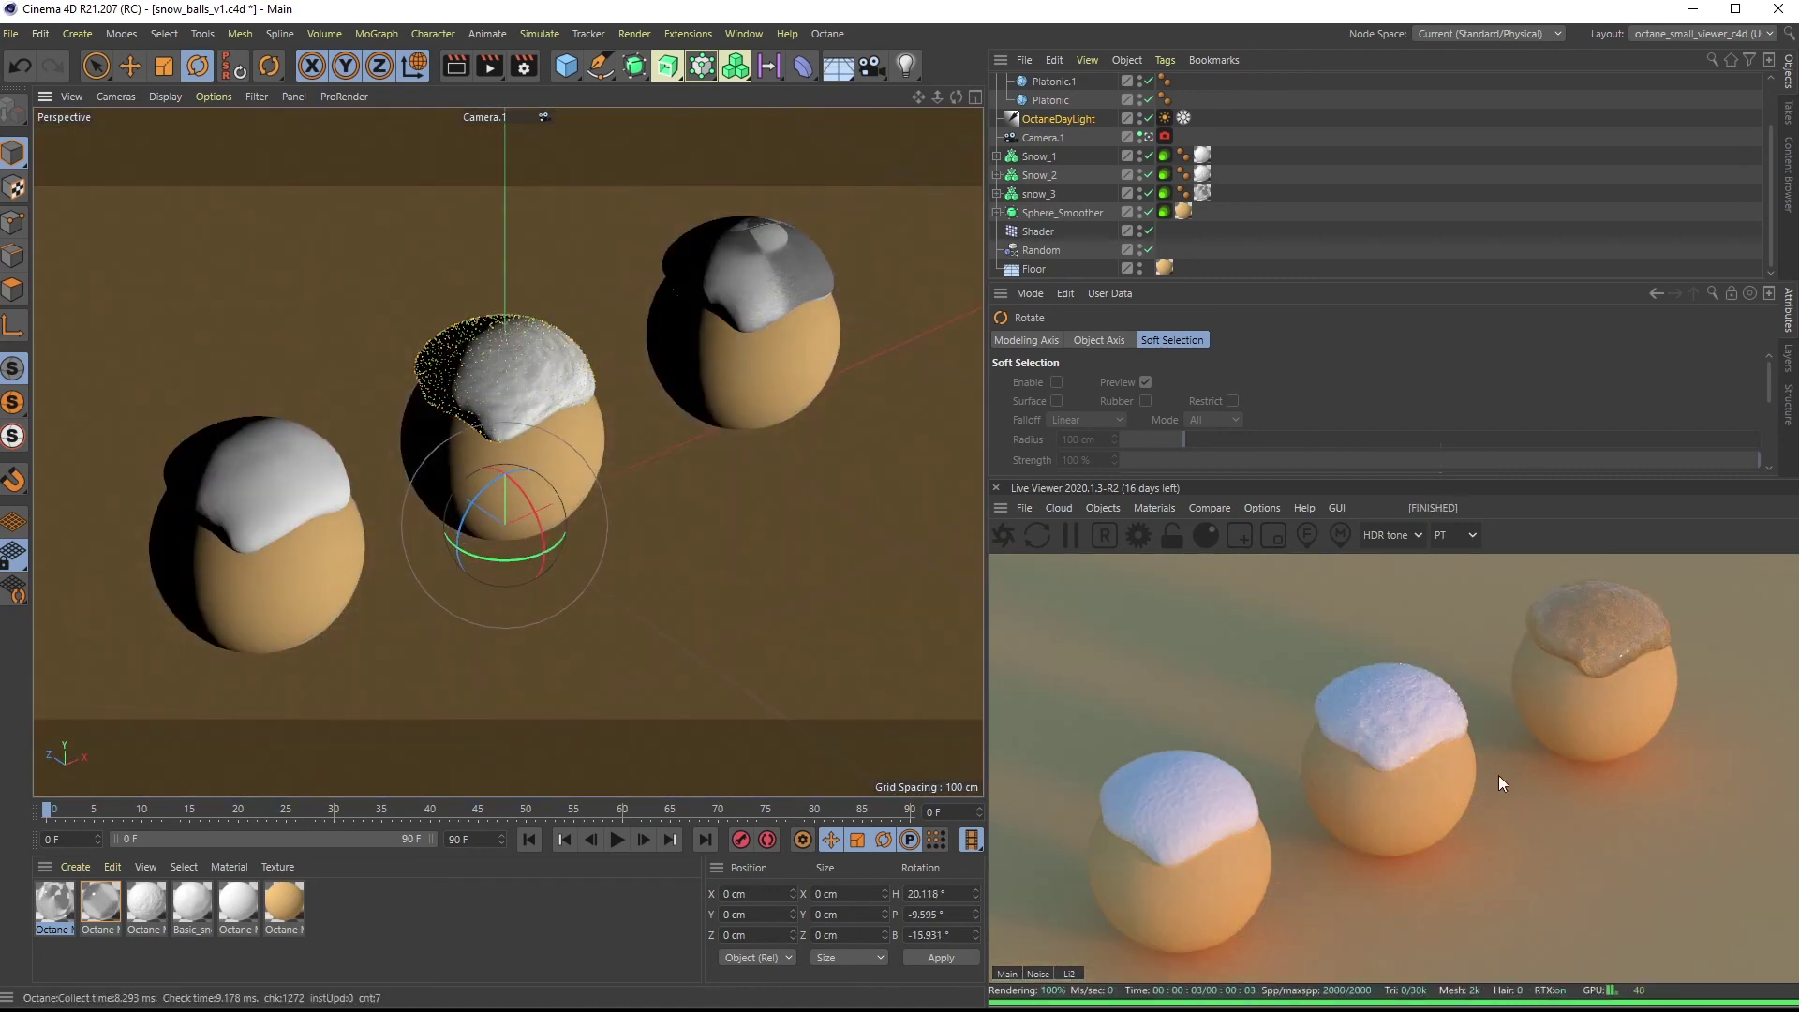